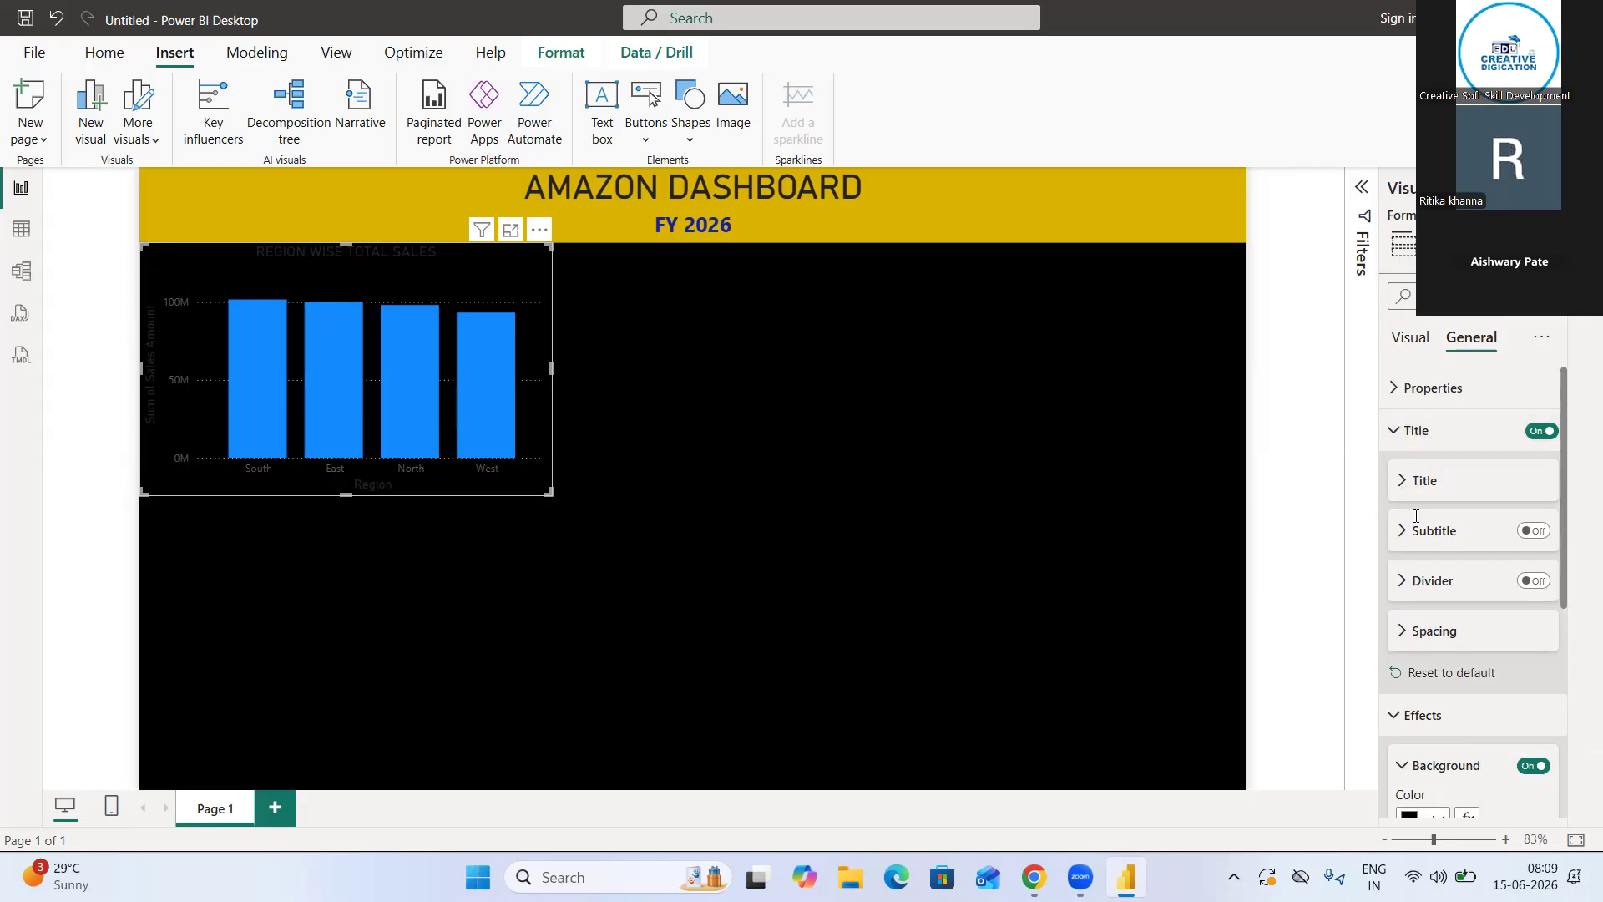
# Set the text color of the chart title REGION WISE TOTAL SALES to white
pyautogui.scroll(-3, 1469, 542)
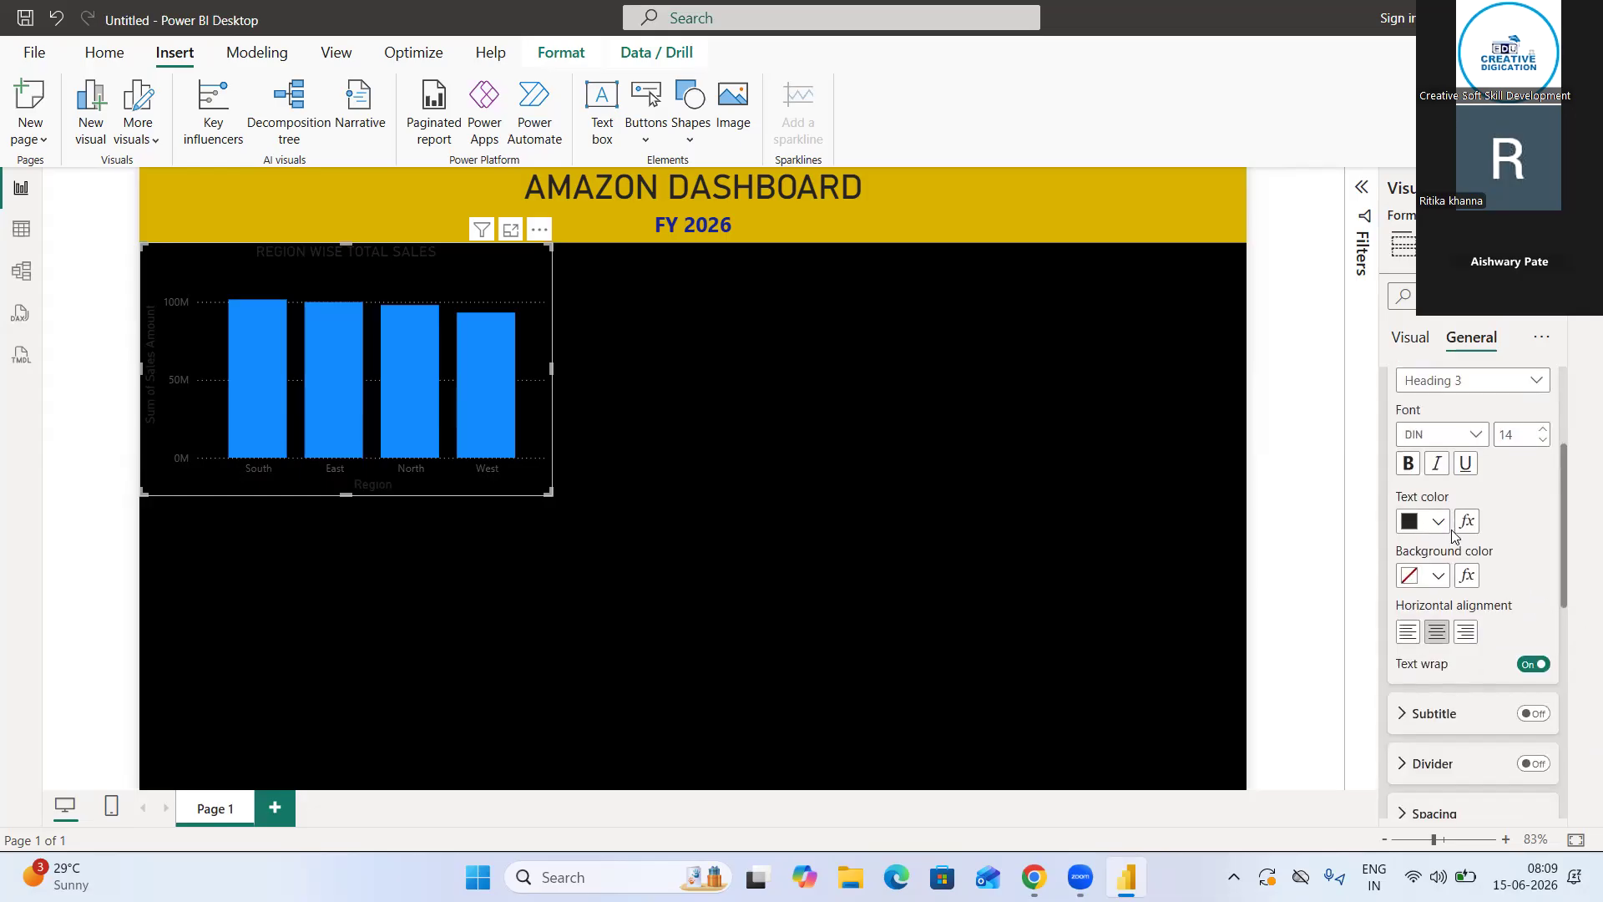
pyautogui.click(1436, 523)
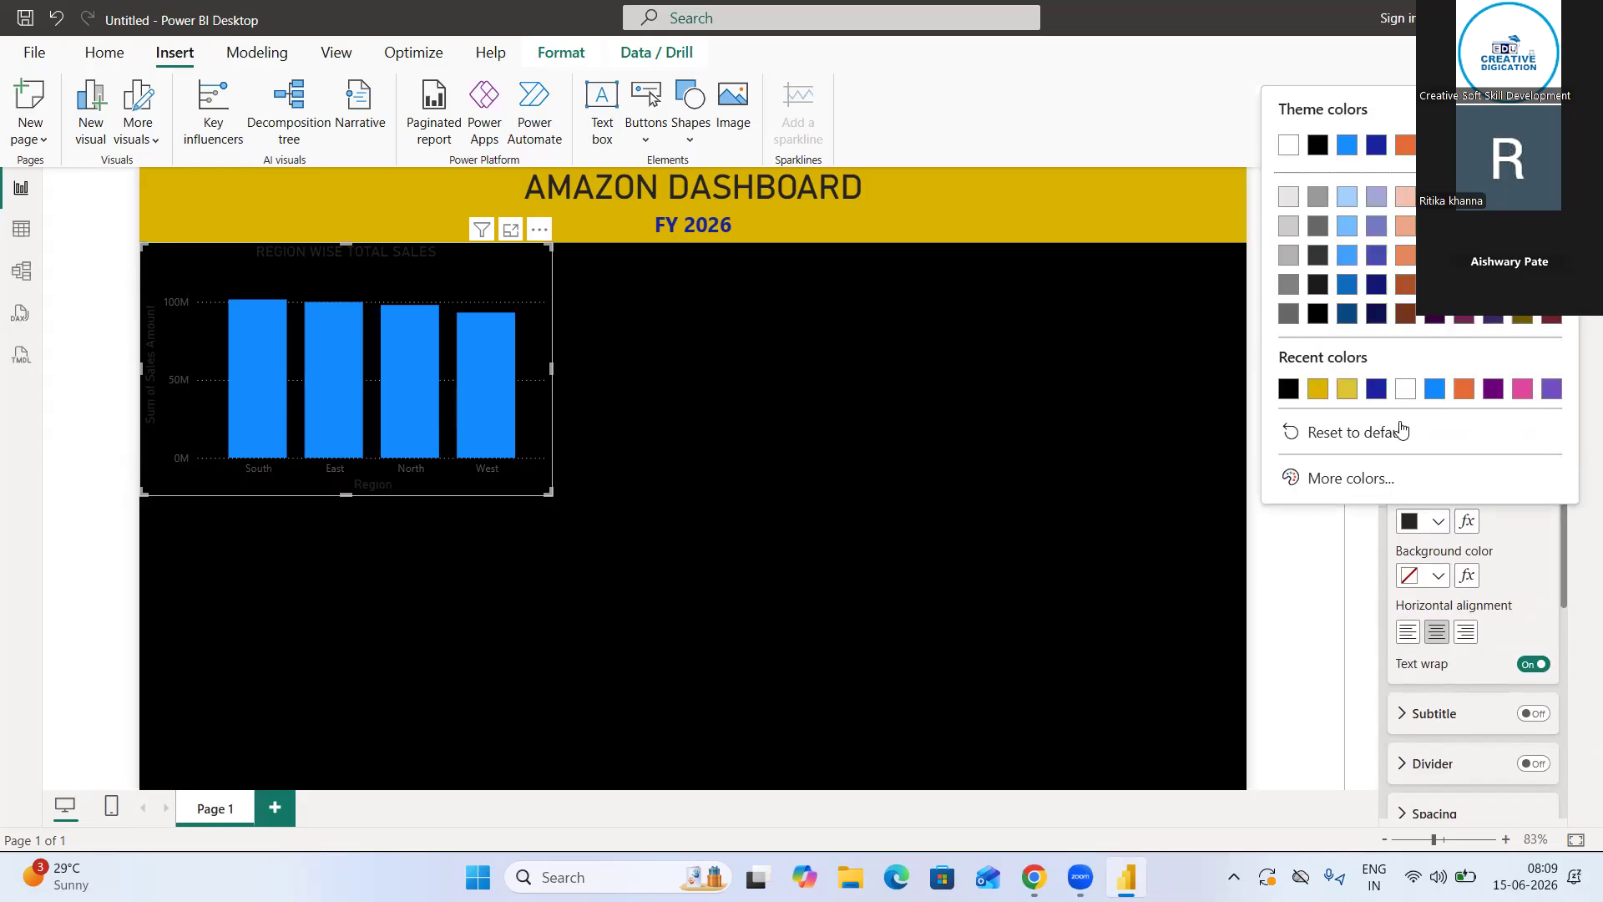
pyautogui.click(1409, 394)
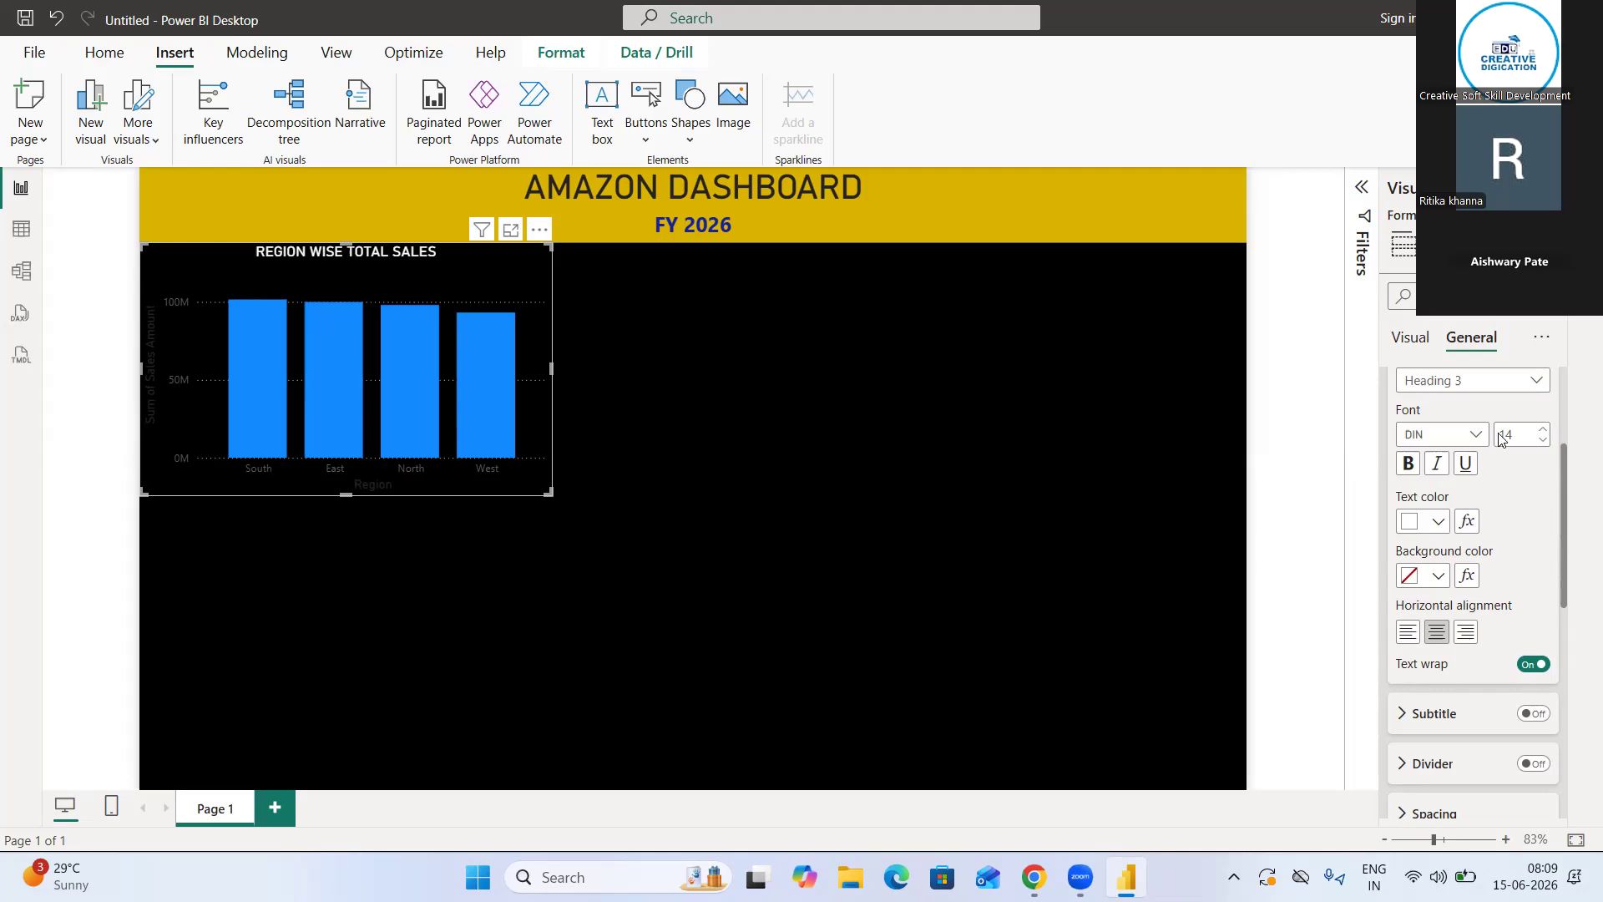
pyautogui.scroll(3, 1503, 436)
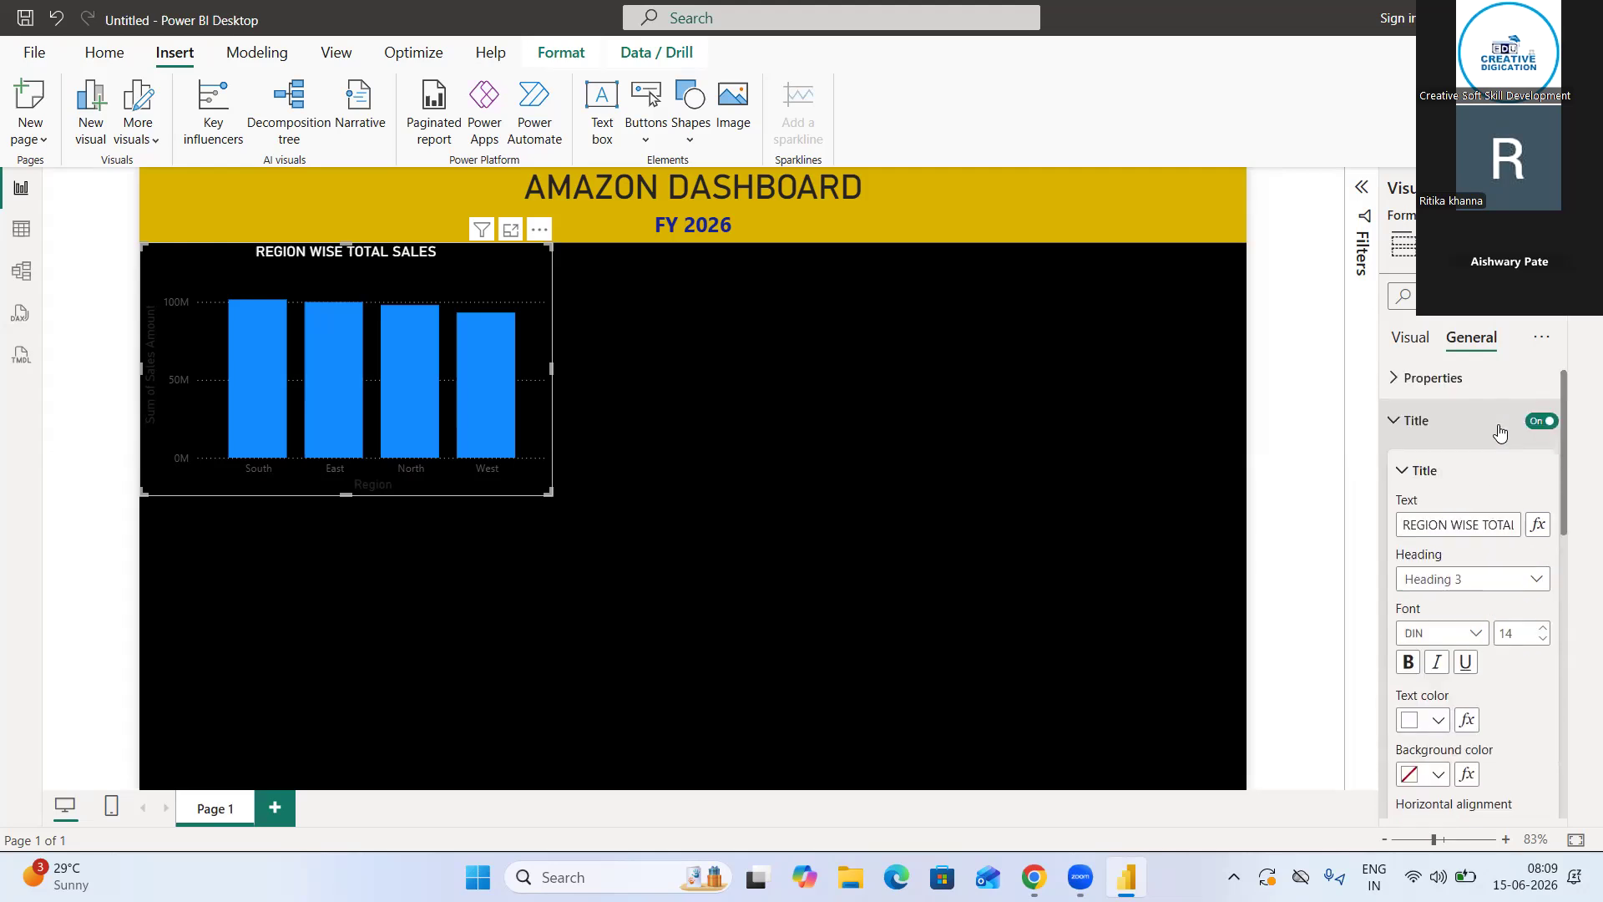
pyautogui.click(1401, 435)
pyautogui.click(1402, 474)
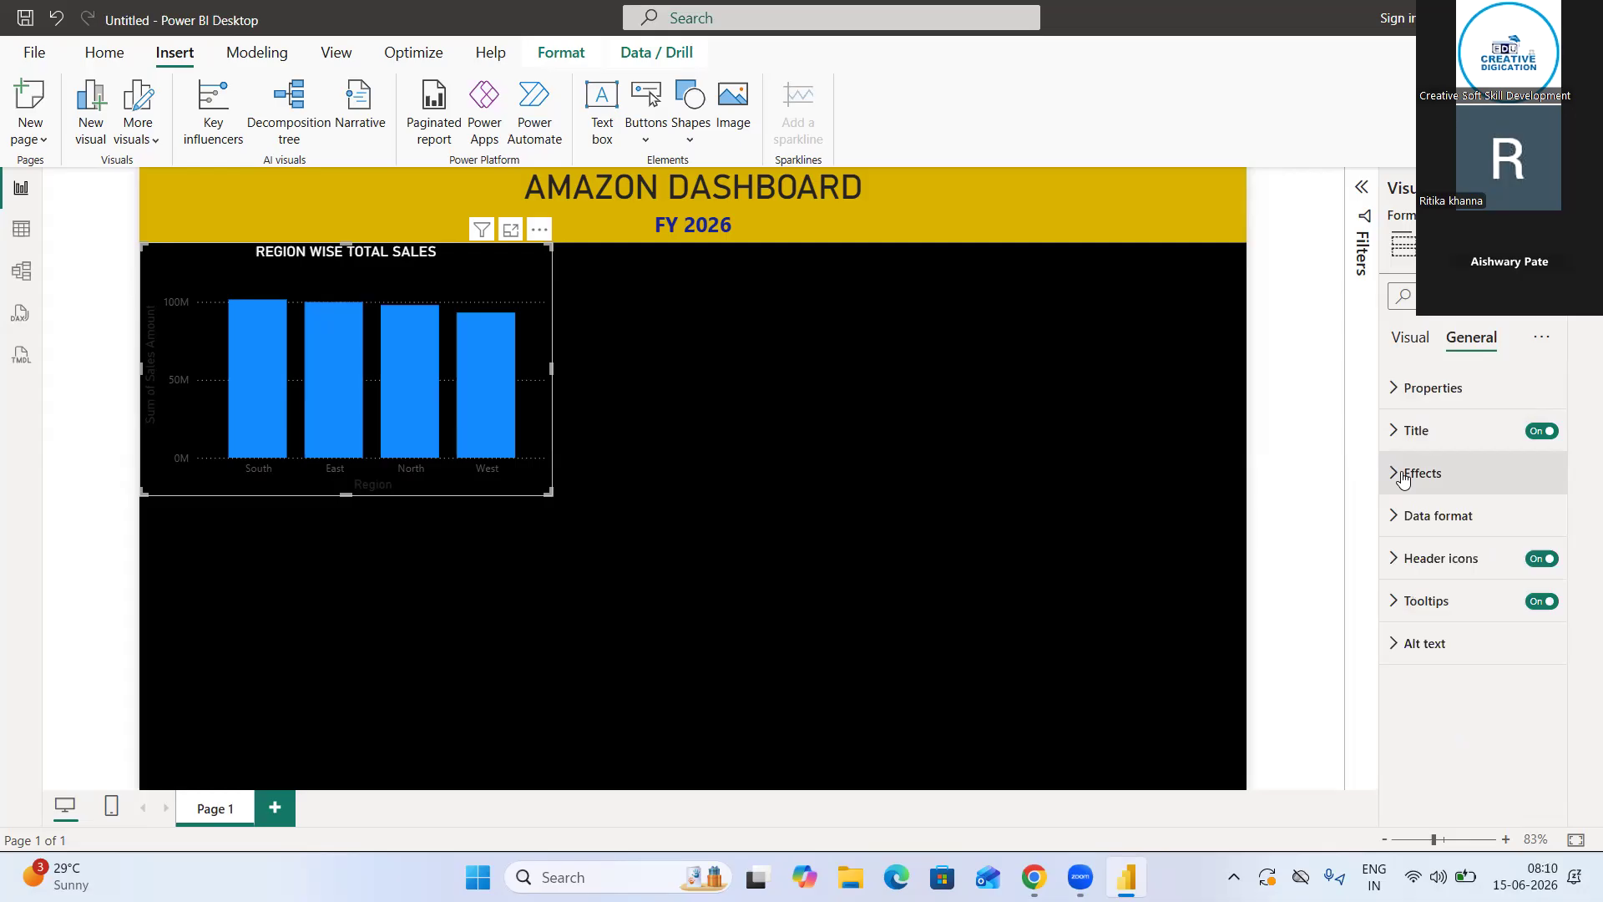
# Format the column chart's X-axis values with white color and font size 11
pyautogui.click(1421, 341)
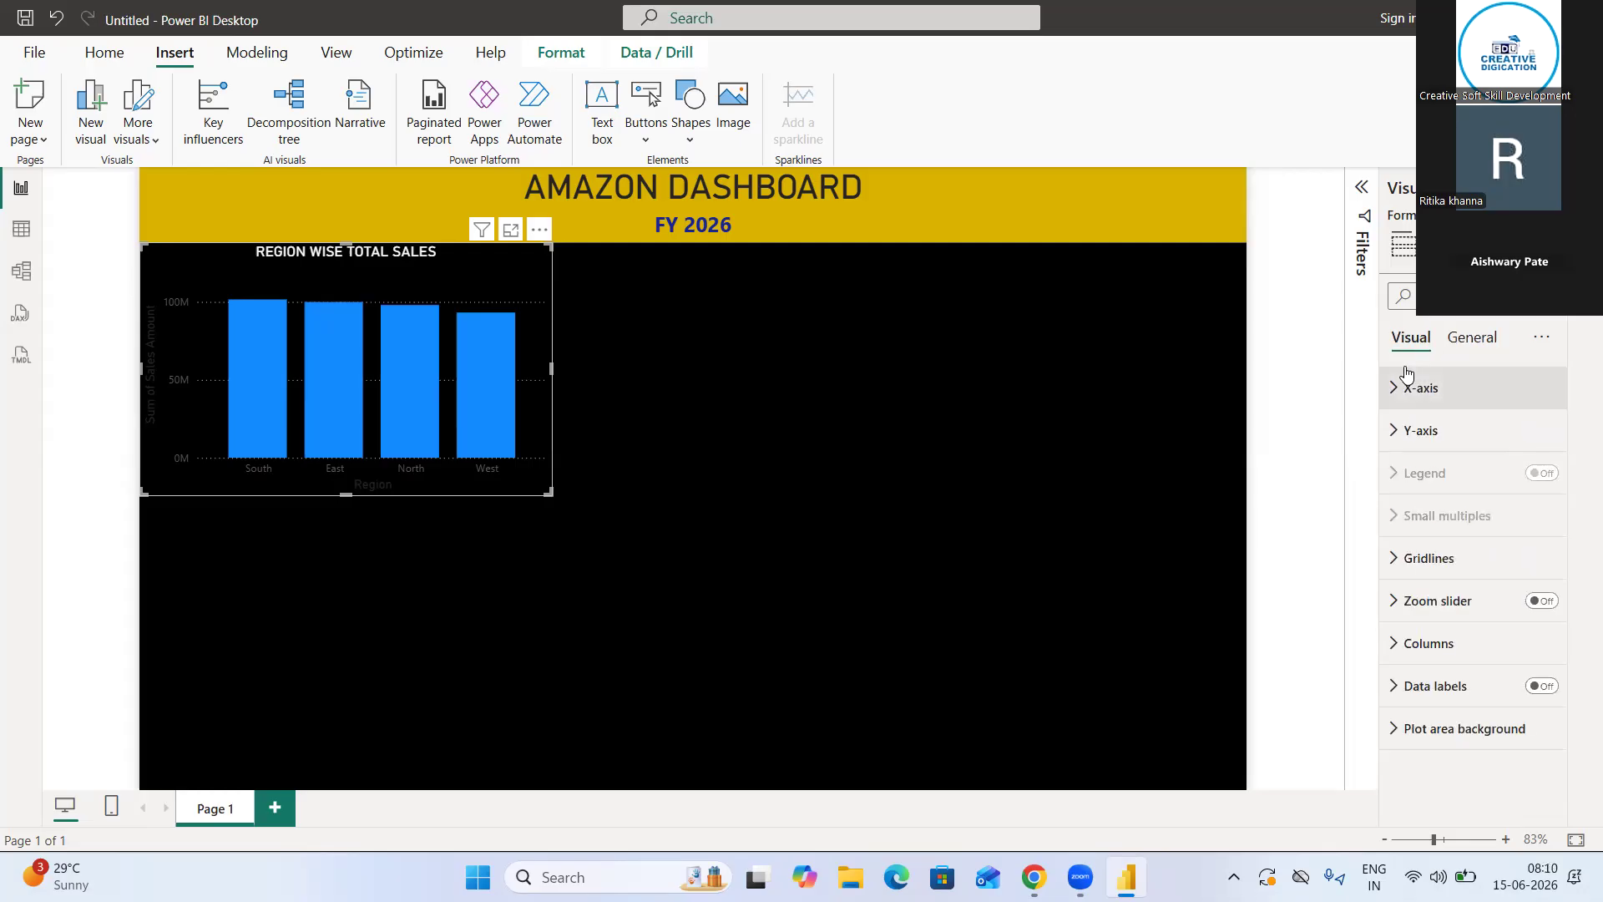
pyautogui.click(1387, 400)
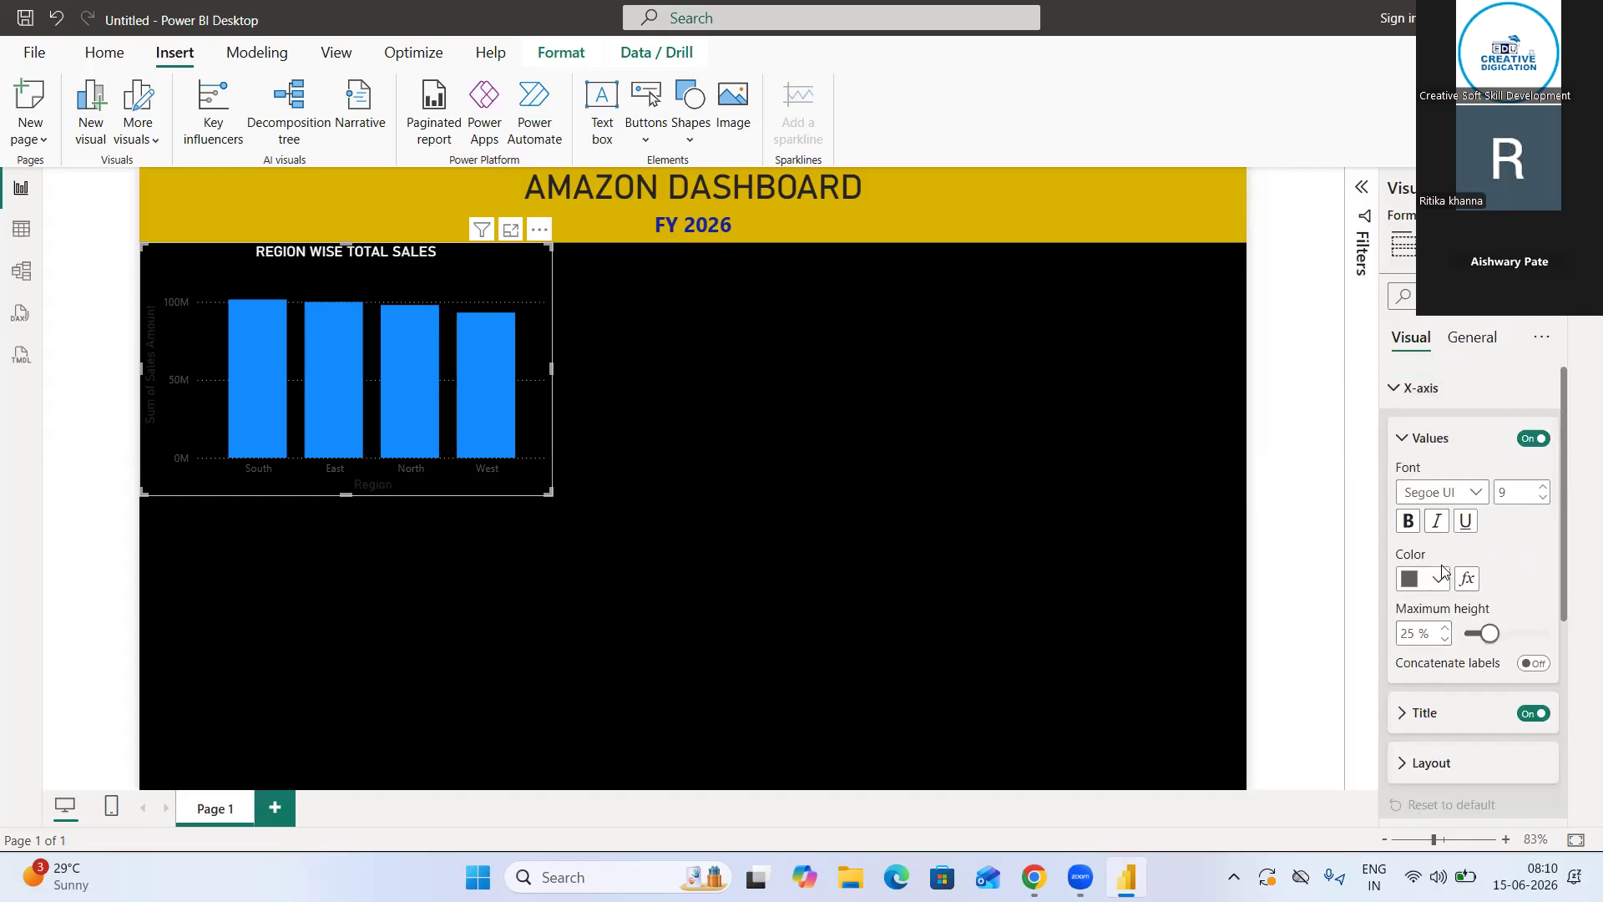
pyautogui.click(1437, 580)
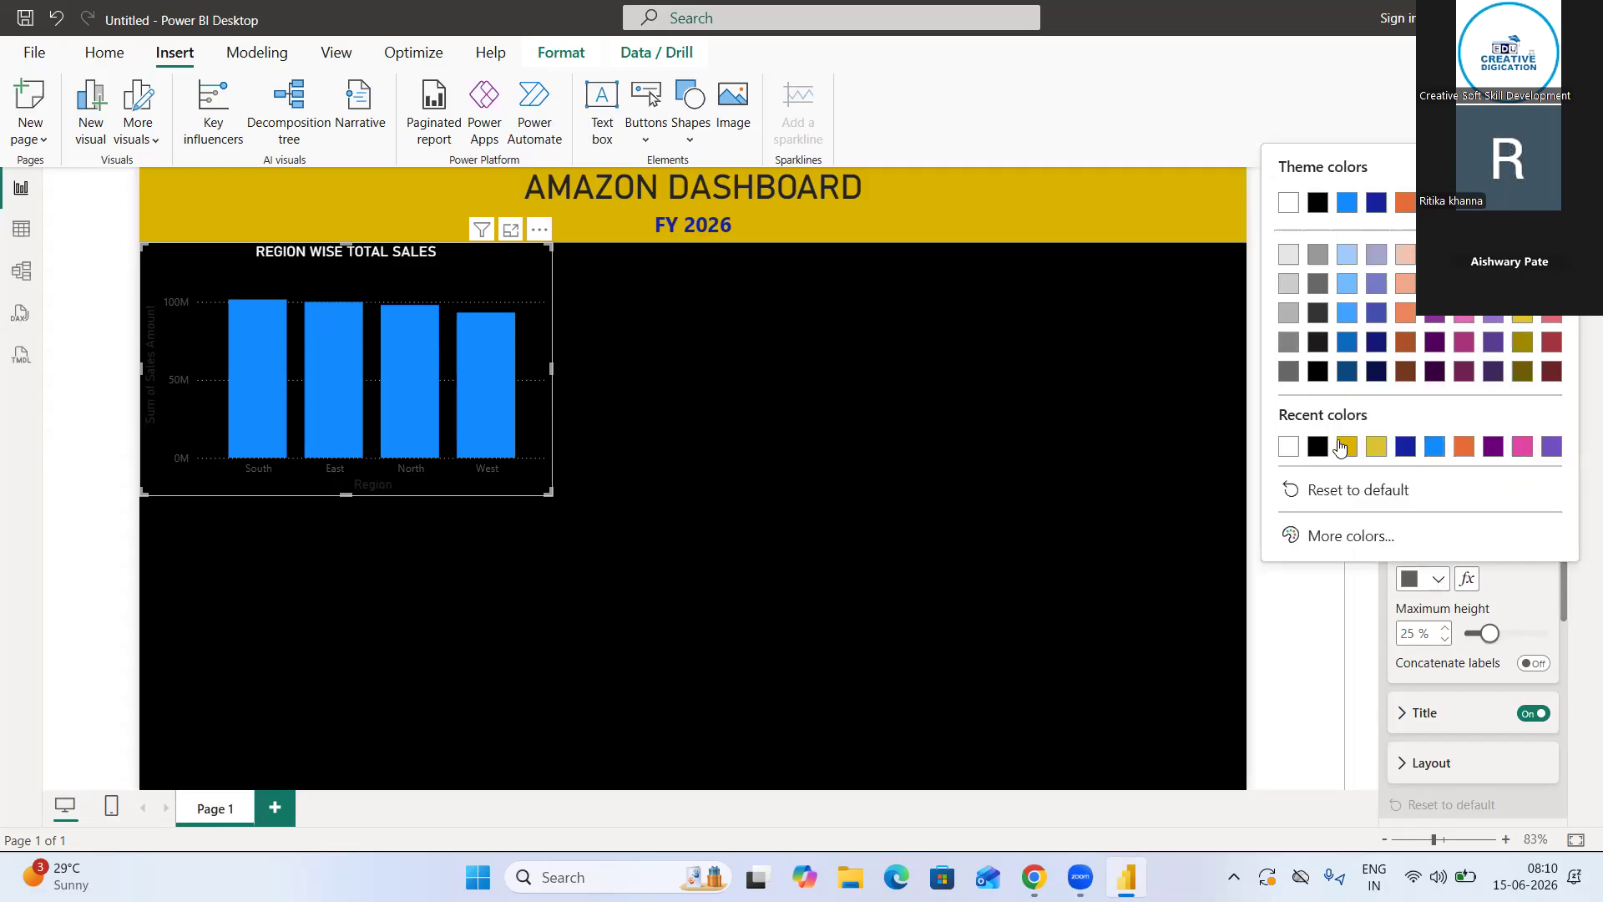
pyautogui.click(1289, 451)
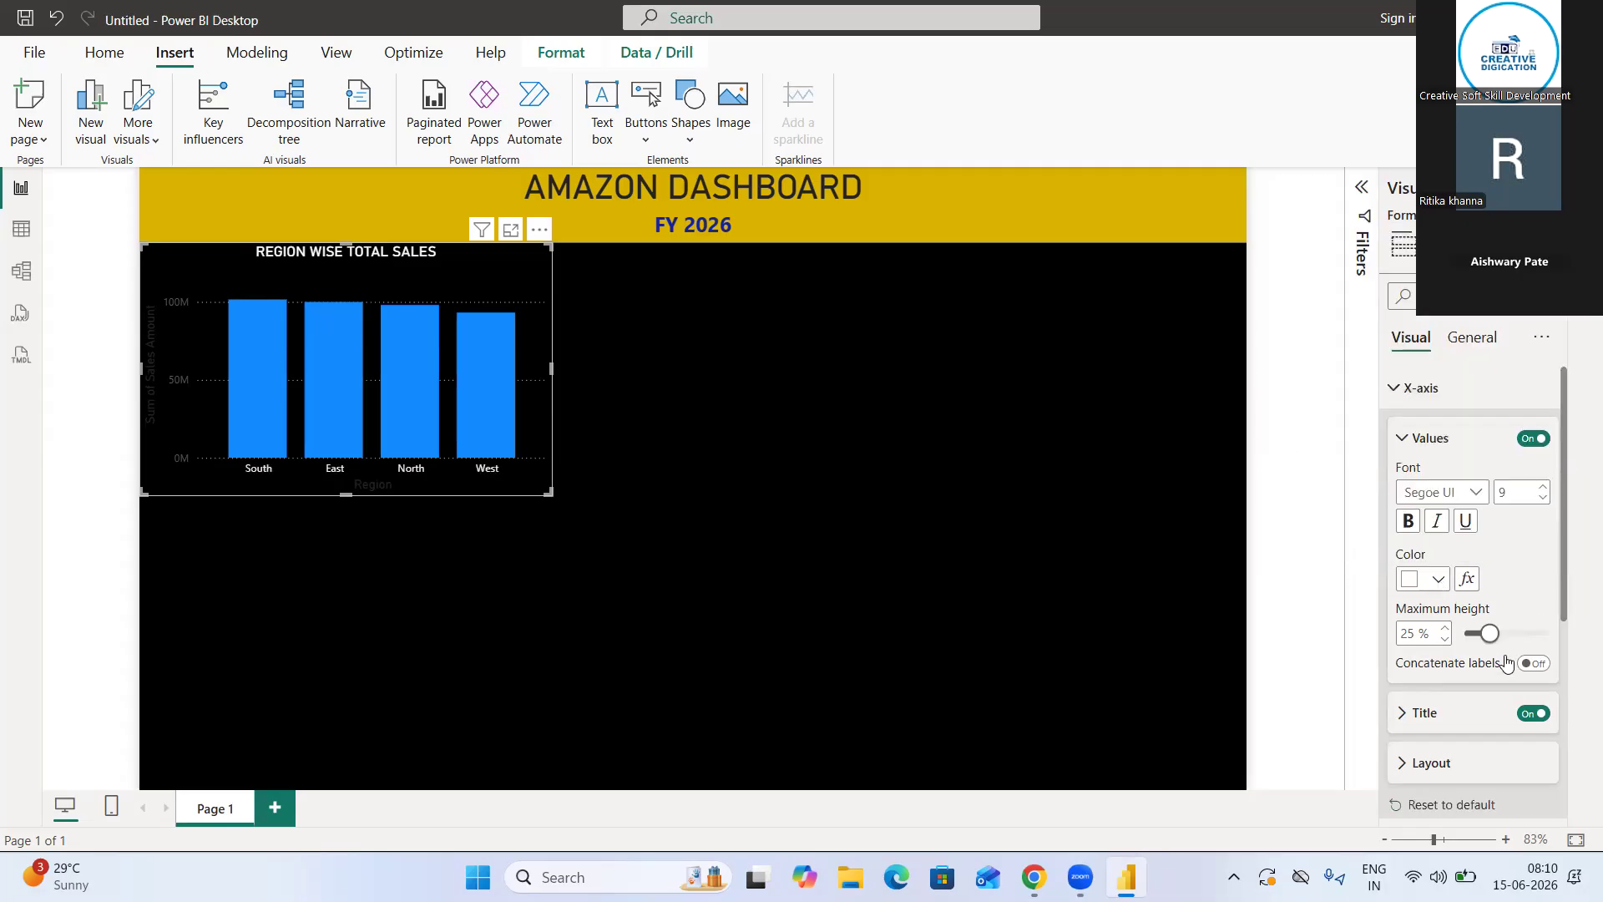
pyautogui.click(1540, 488)
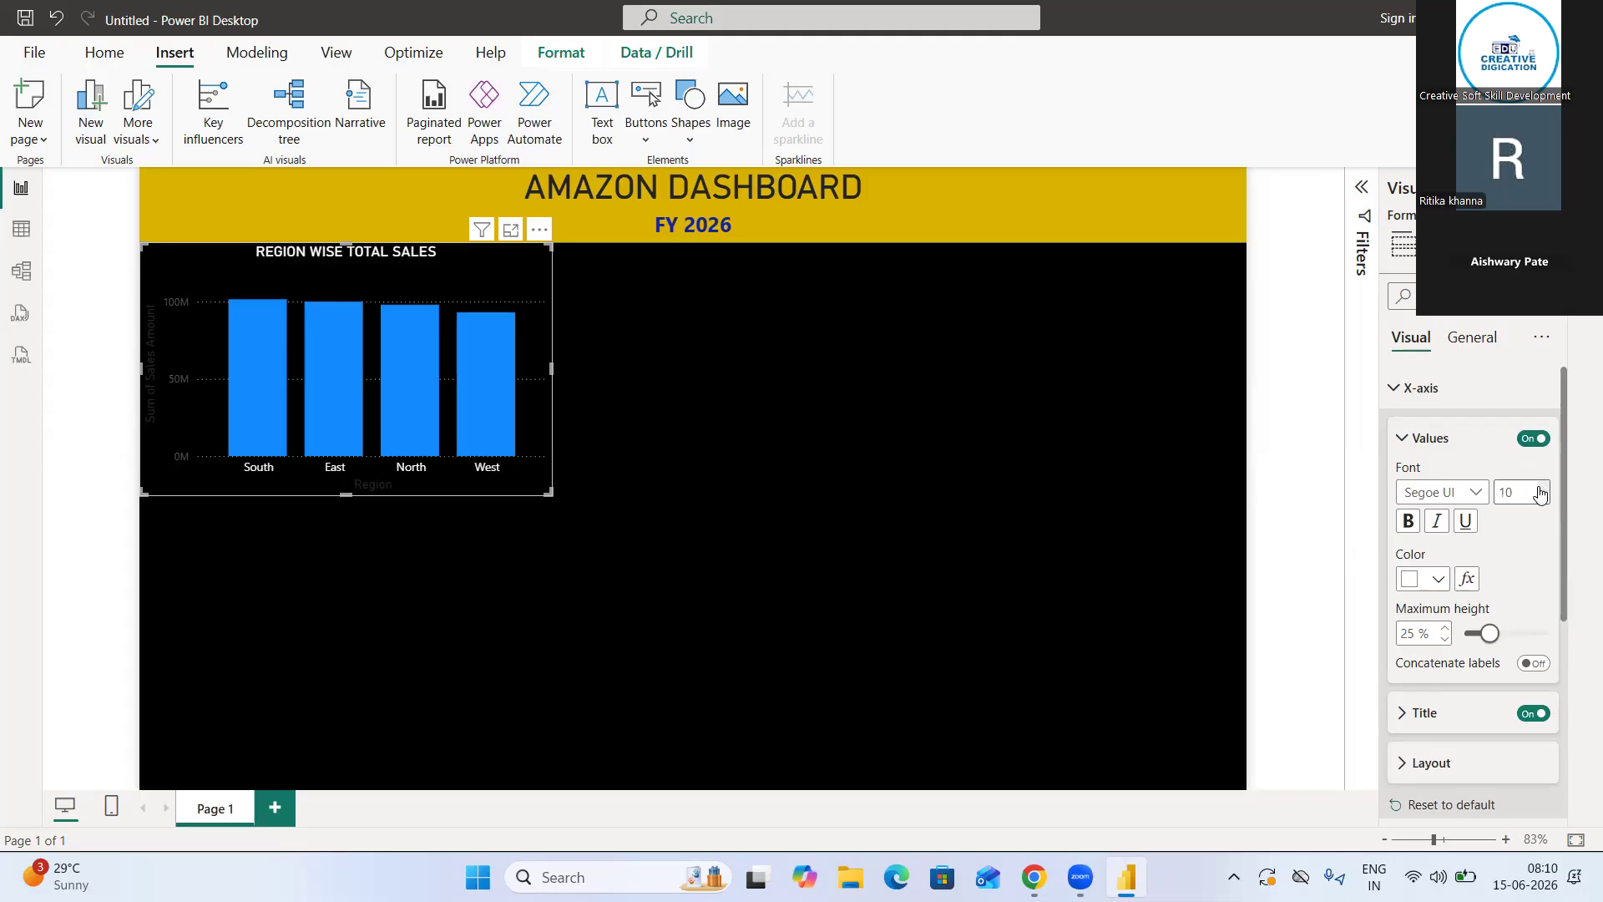
pyautogui.click(1540, 487)
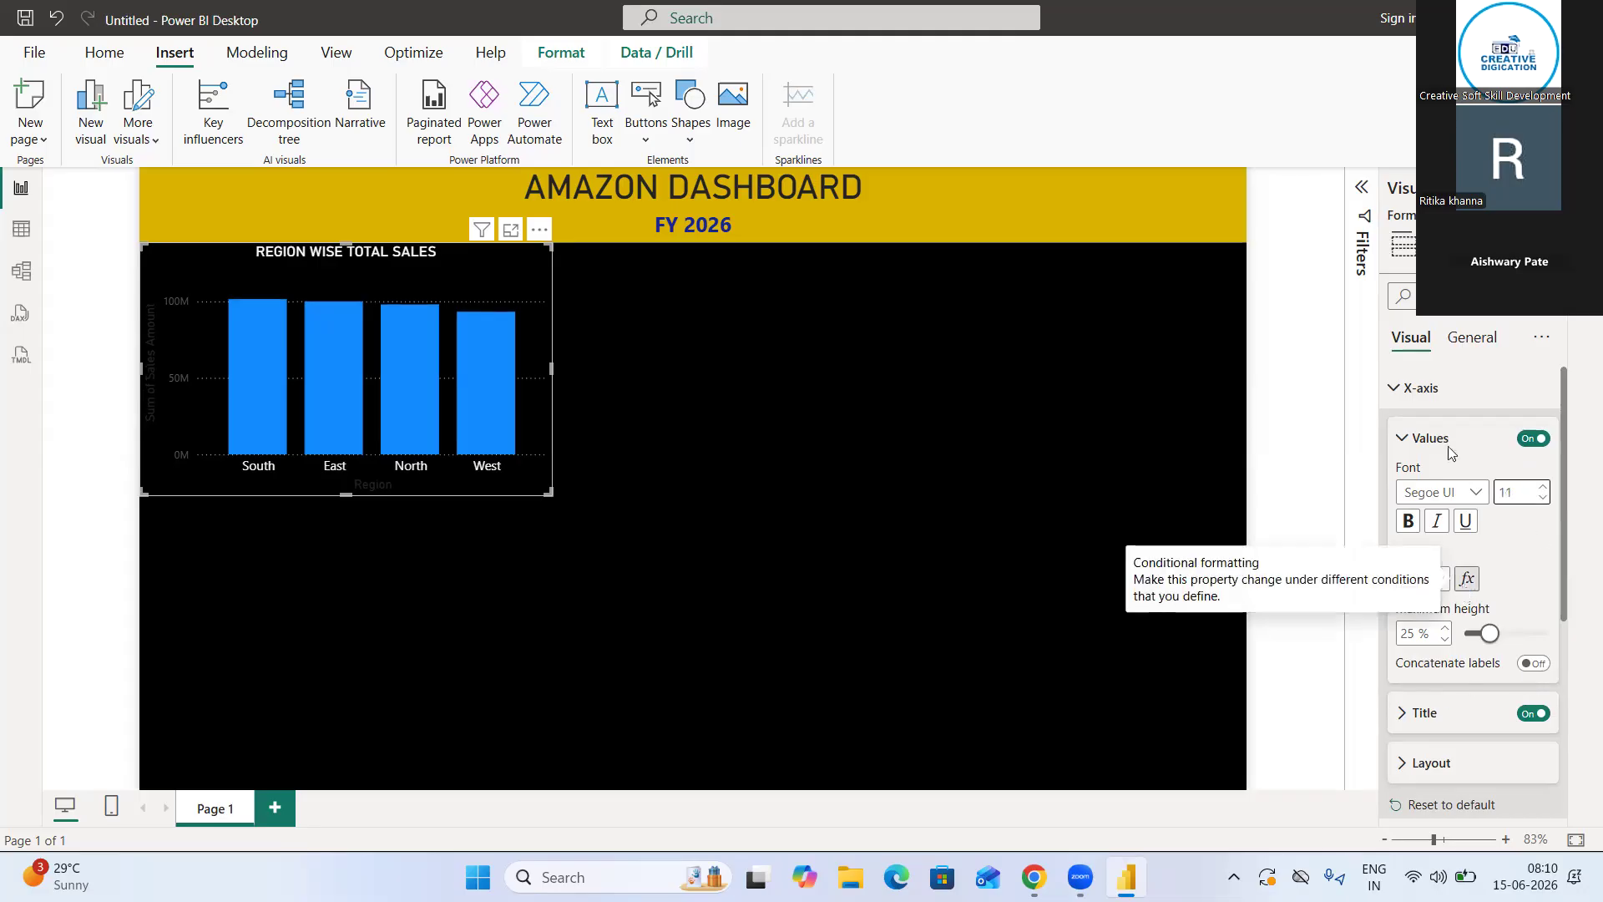
pyautogui.click(1396, 387)
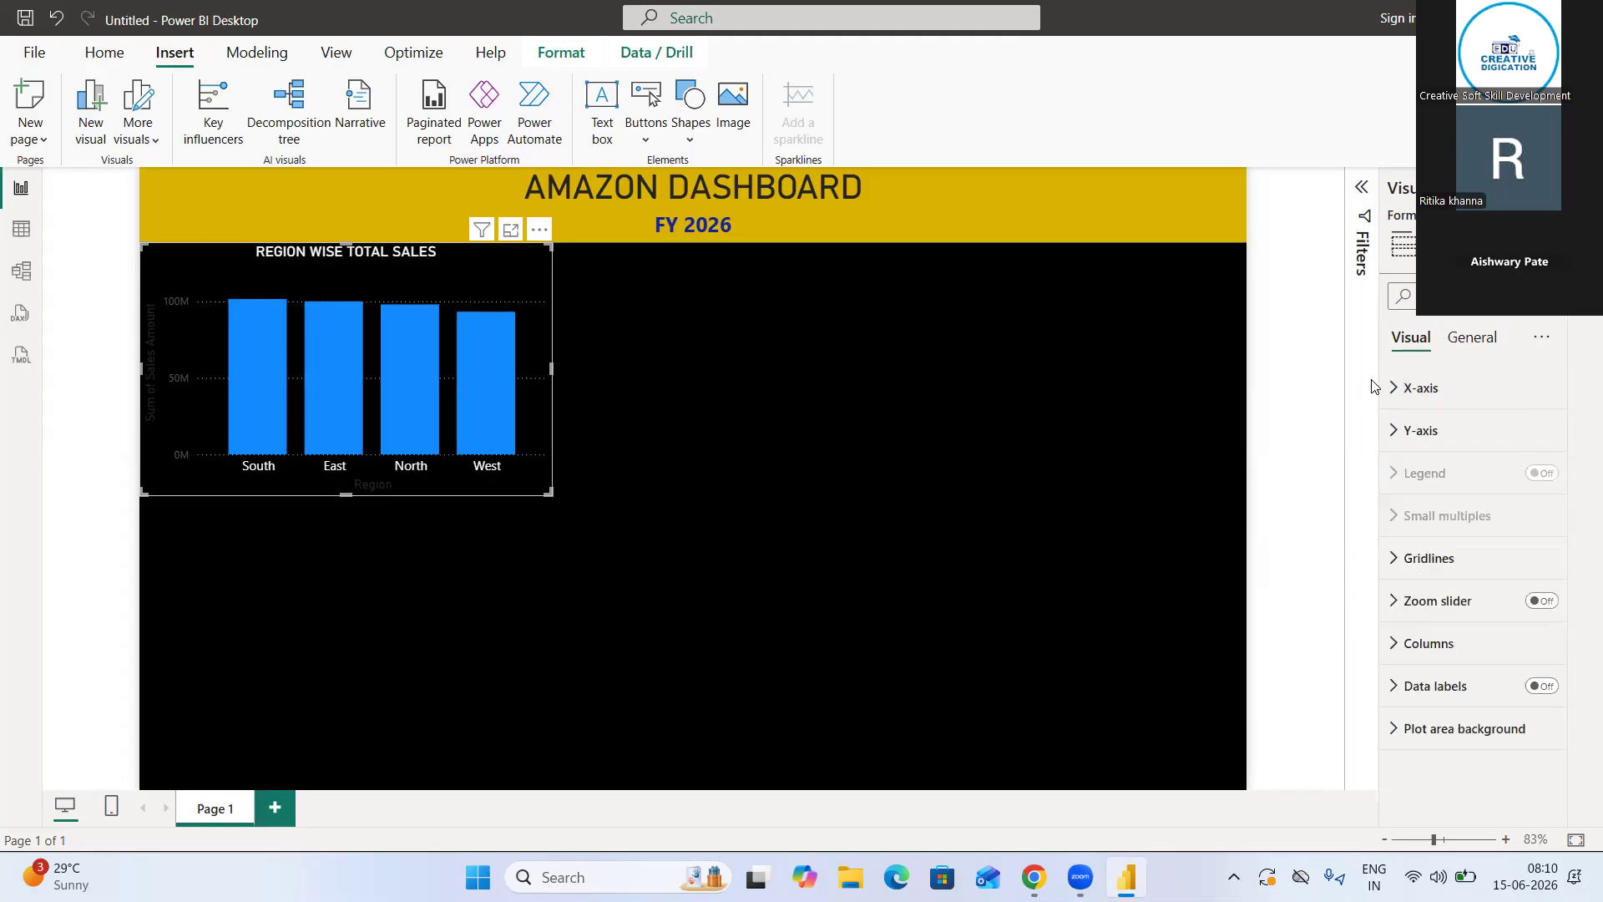
pyautogui.click(1396, 388)
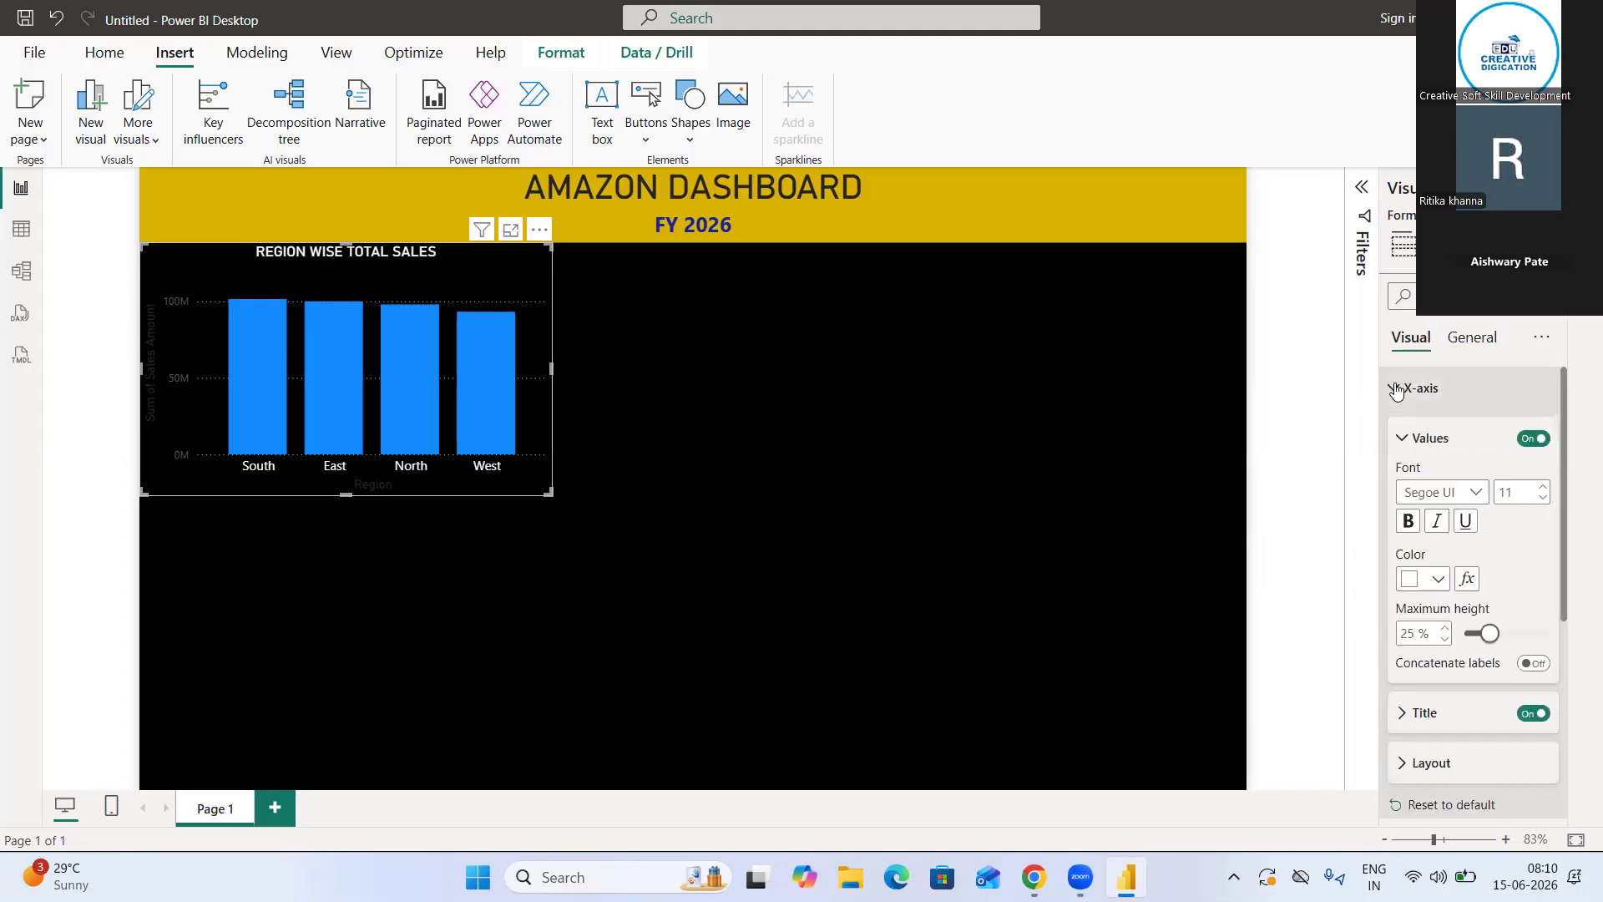
pyautogui.click(1396, 388)
# Set the color of the column chart's Y-axis title to white
pyautogui.click(1419, 430)
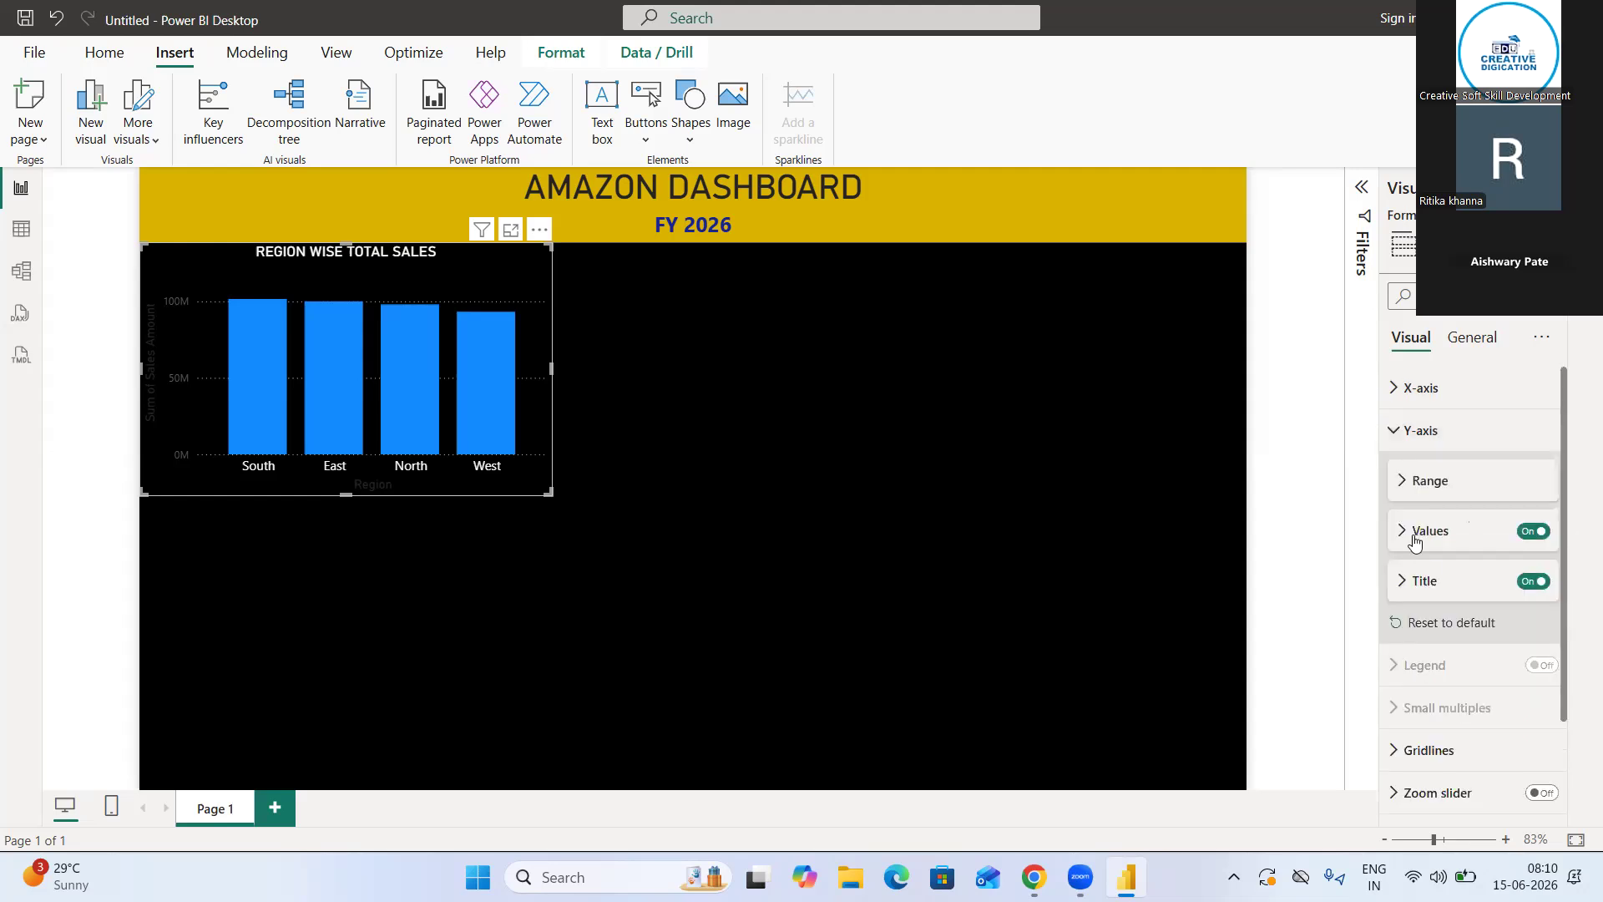
pyautogui.scroll(-3, 1401, 484)
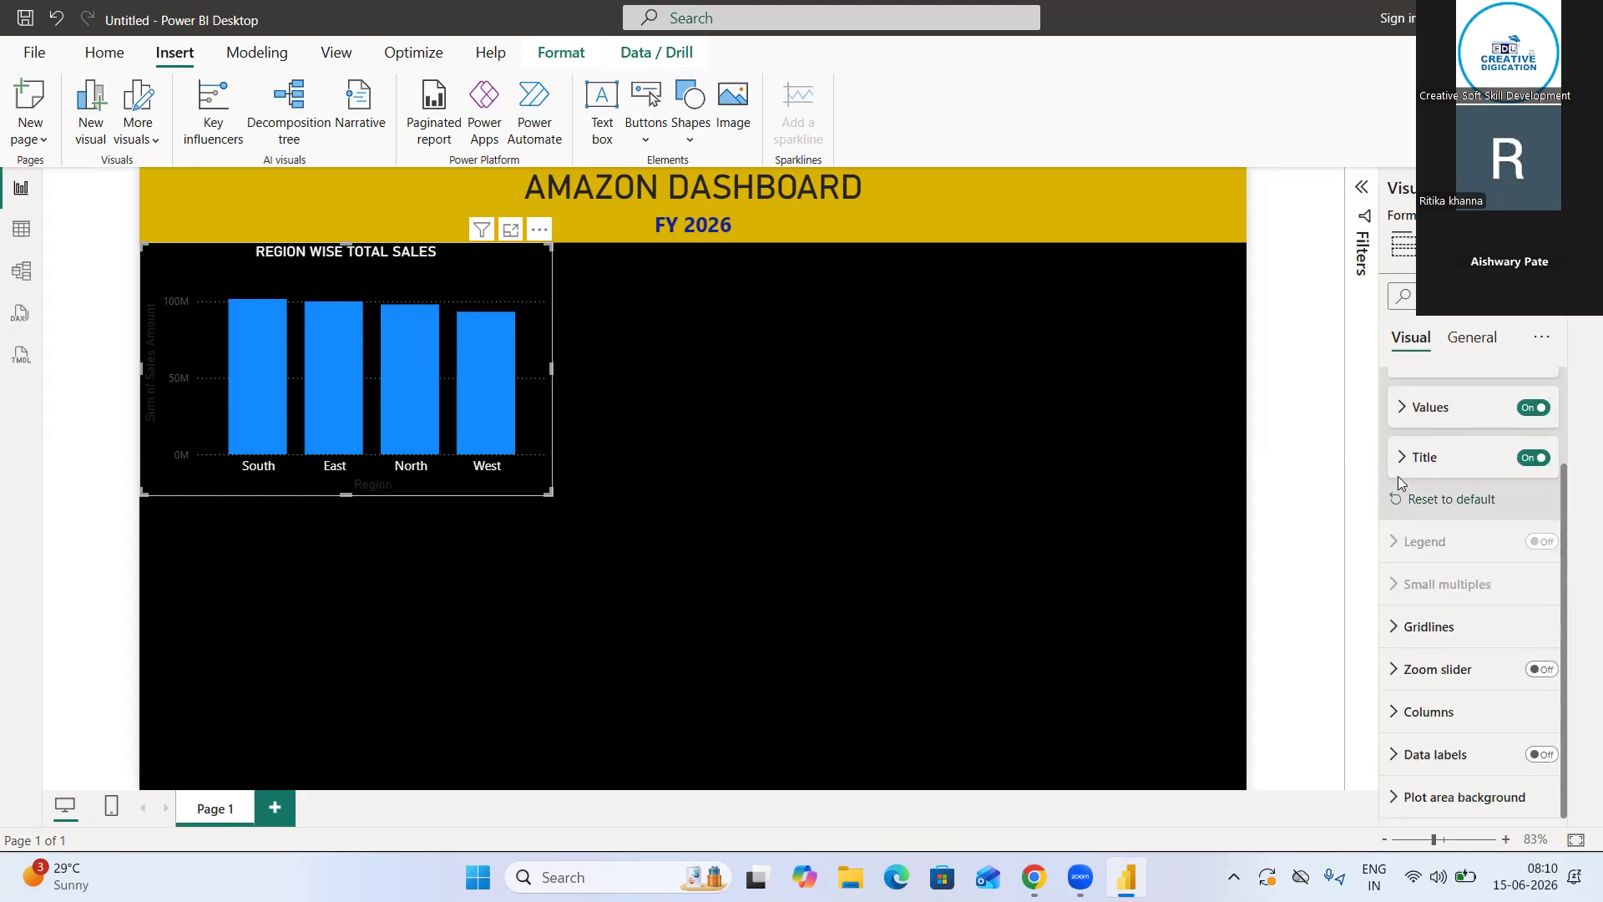
pyautogui.click(1403, 459)
pyautogui.scroll(-2, 1446, 614)
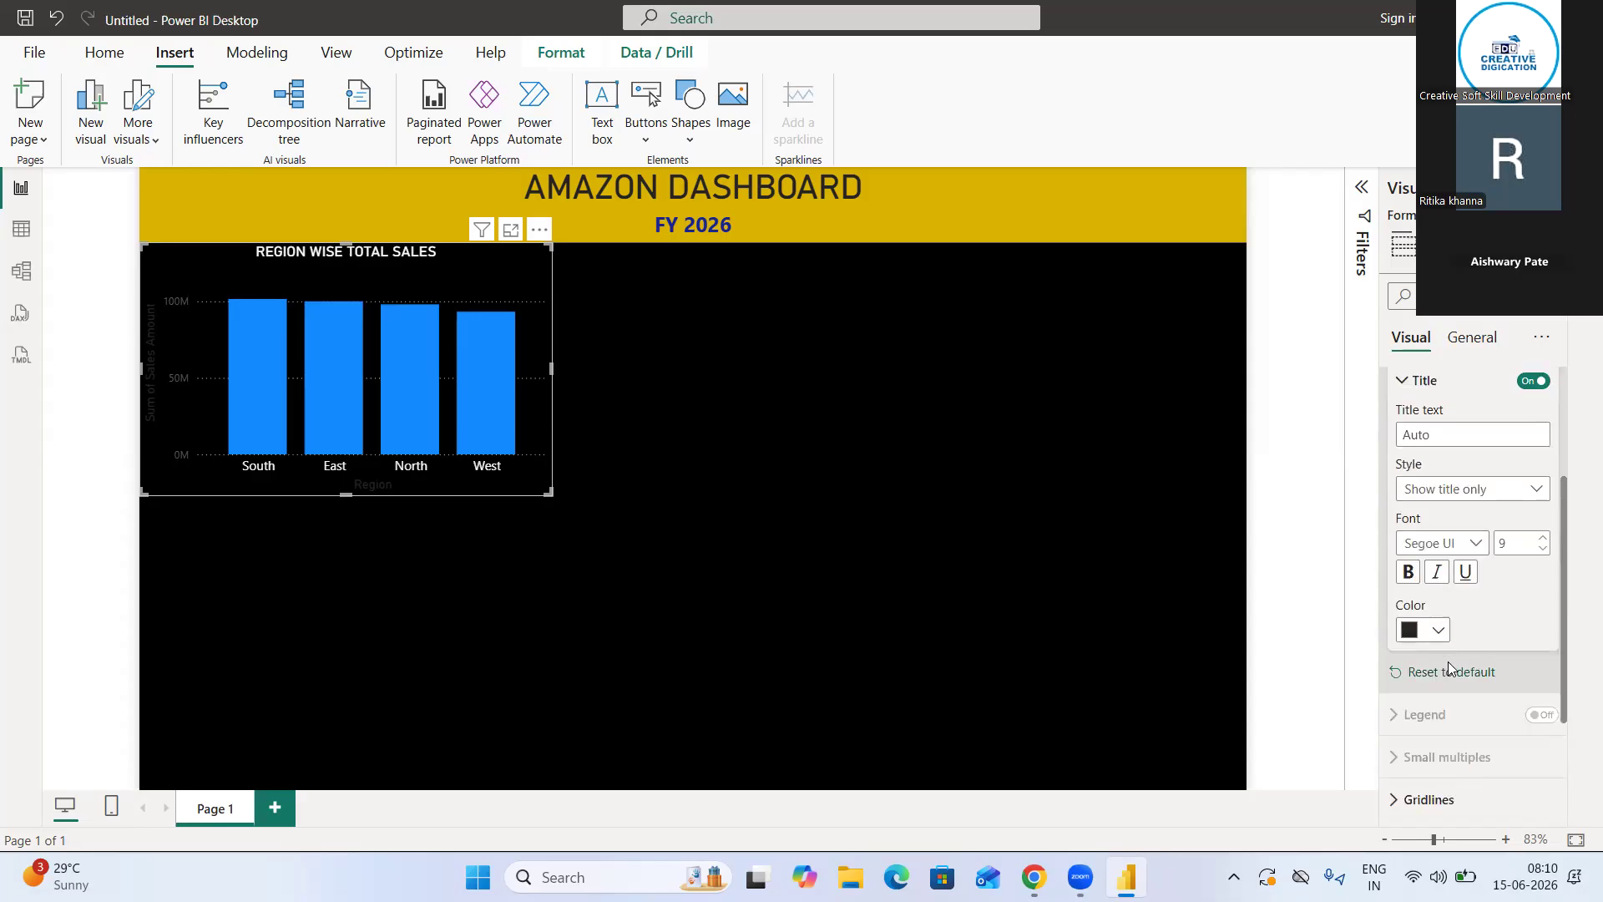
pyautogui.click(1437, 602)
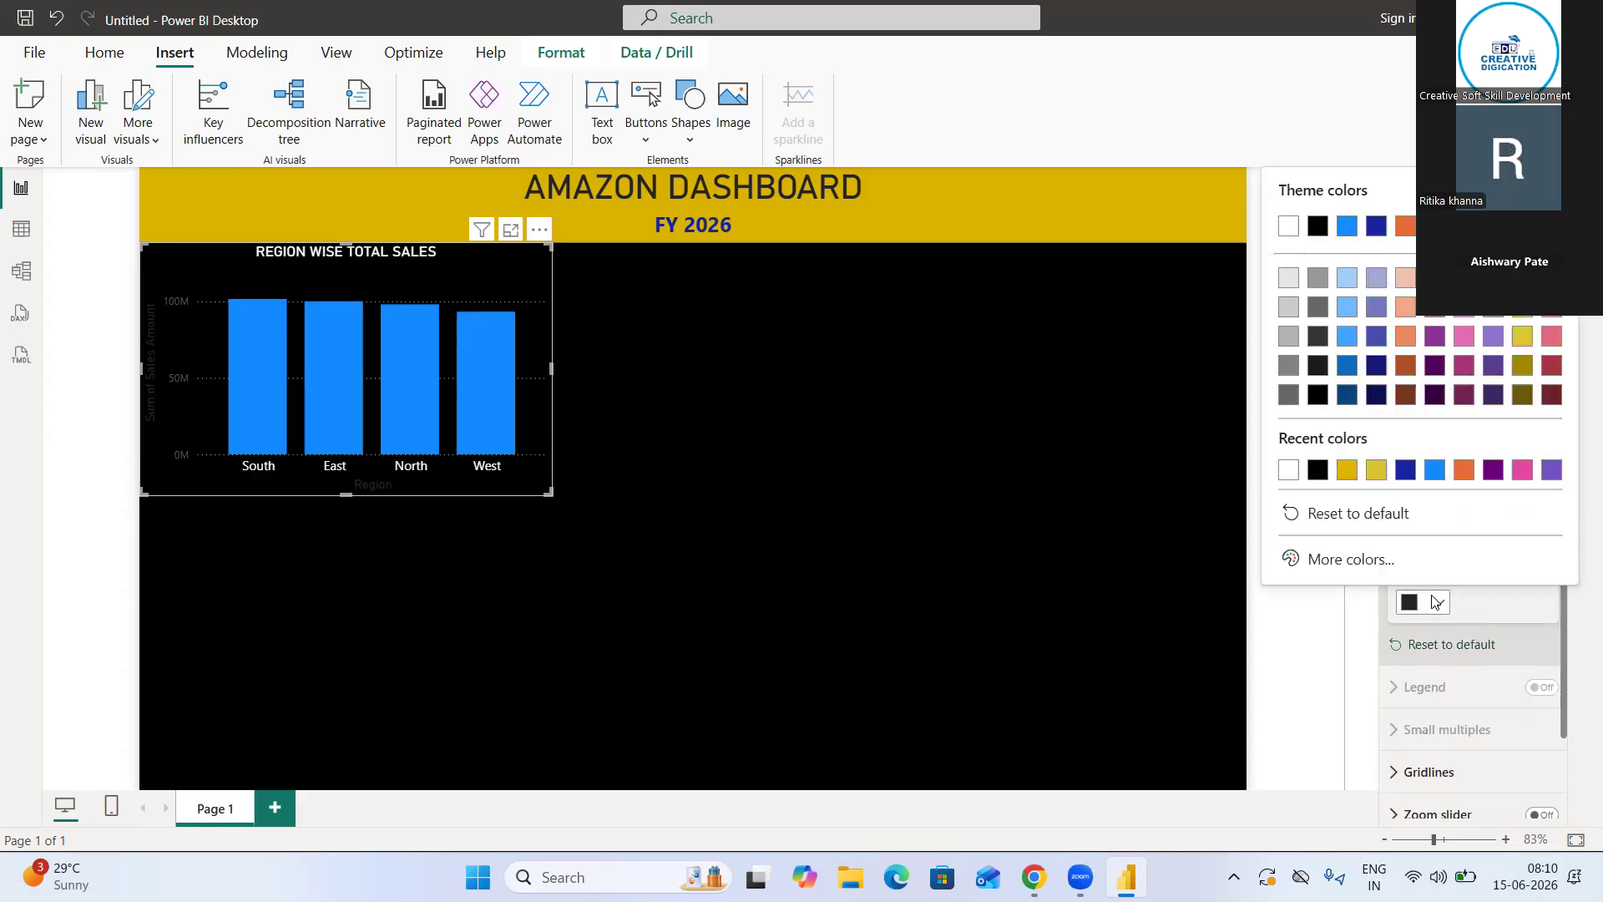
pyautogui.click(1286, 475)
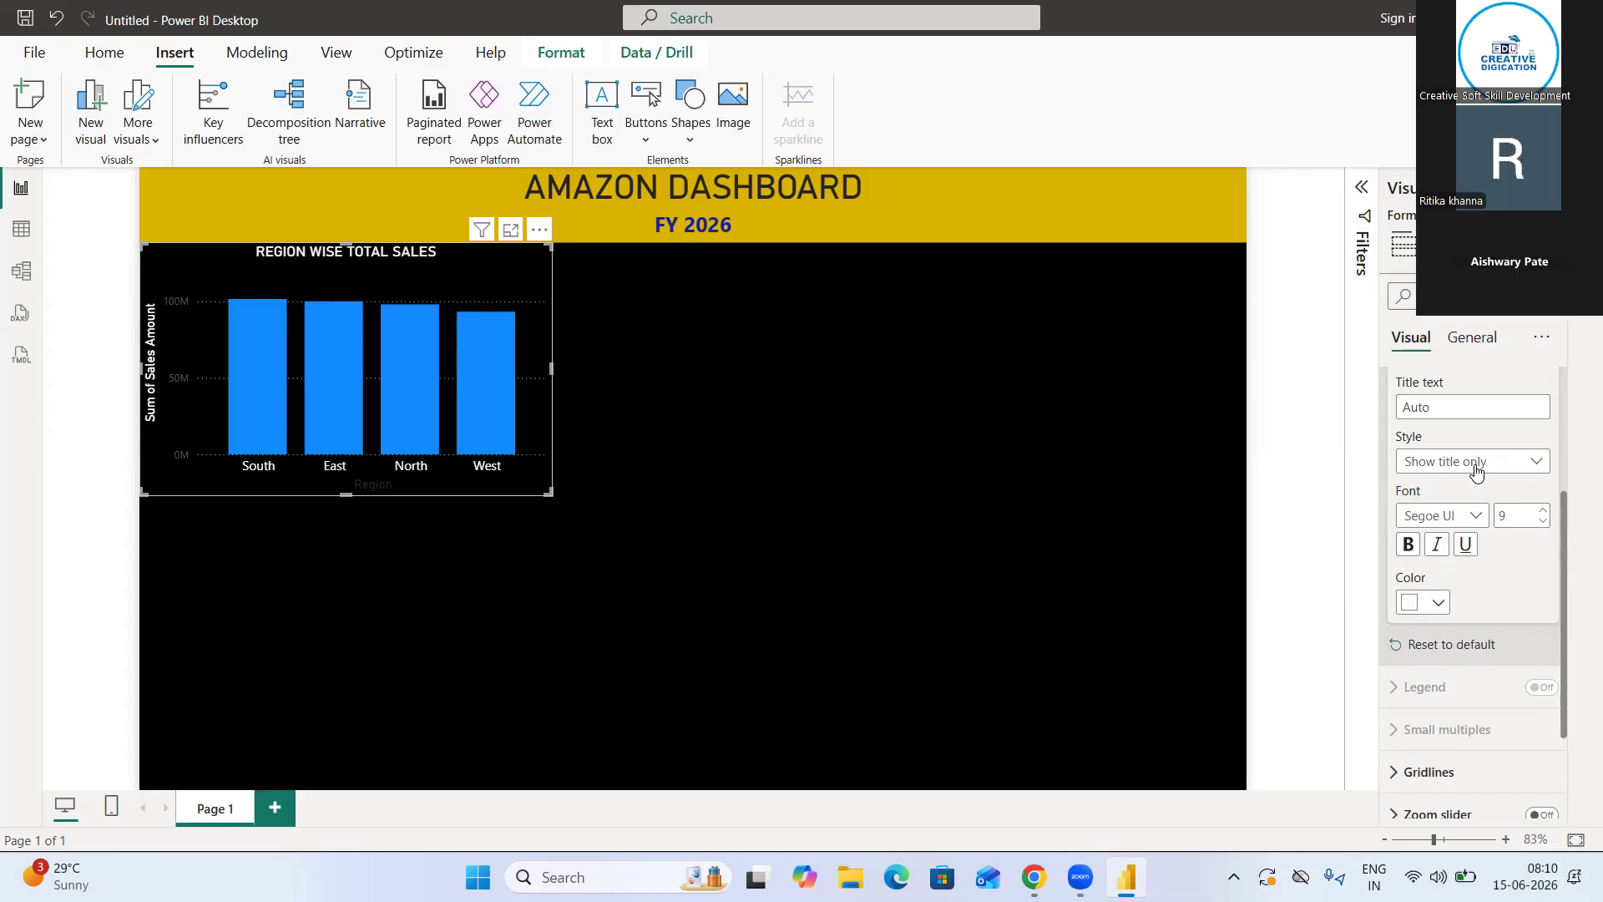
pyautogui.scroll(4, 1474, 472)
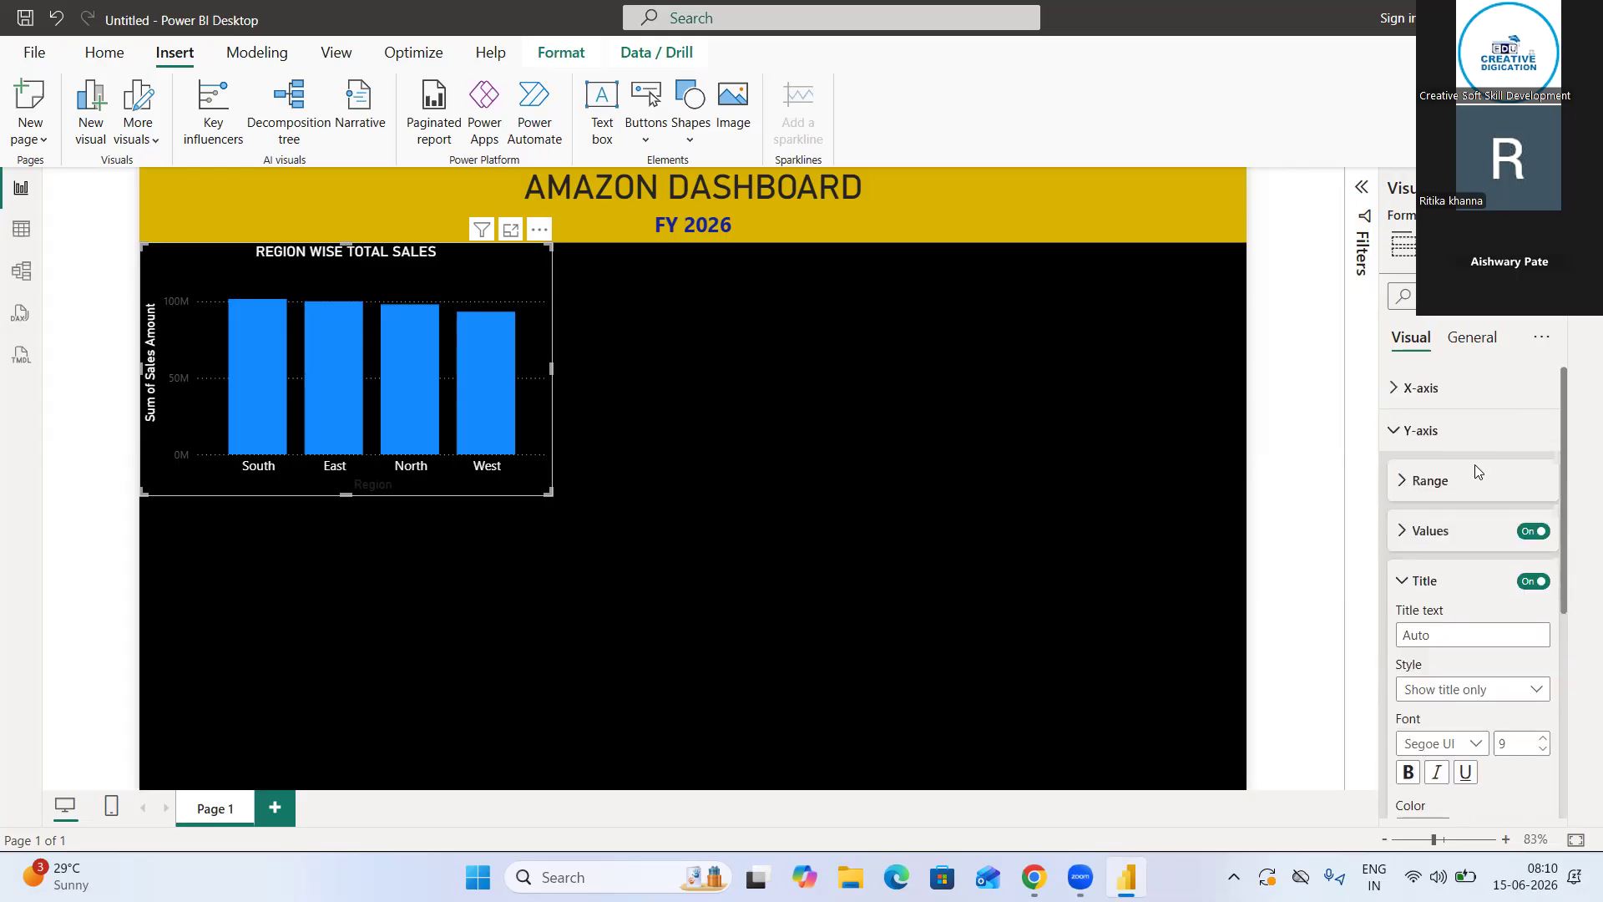
pyautogui.click(1401, 436)
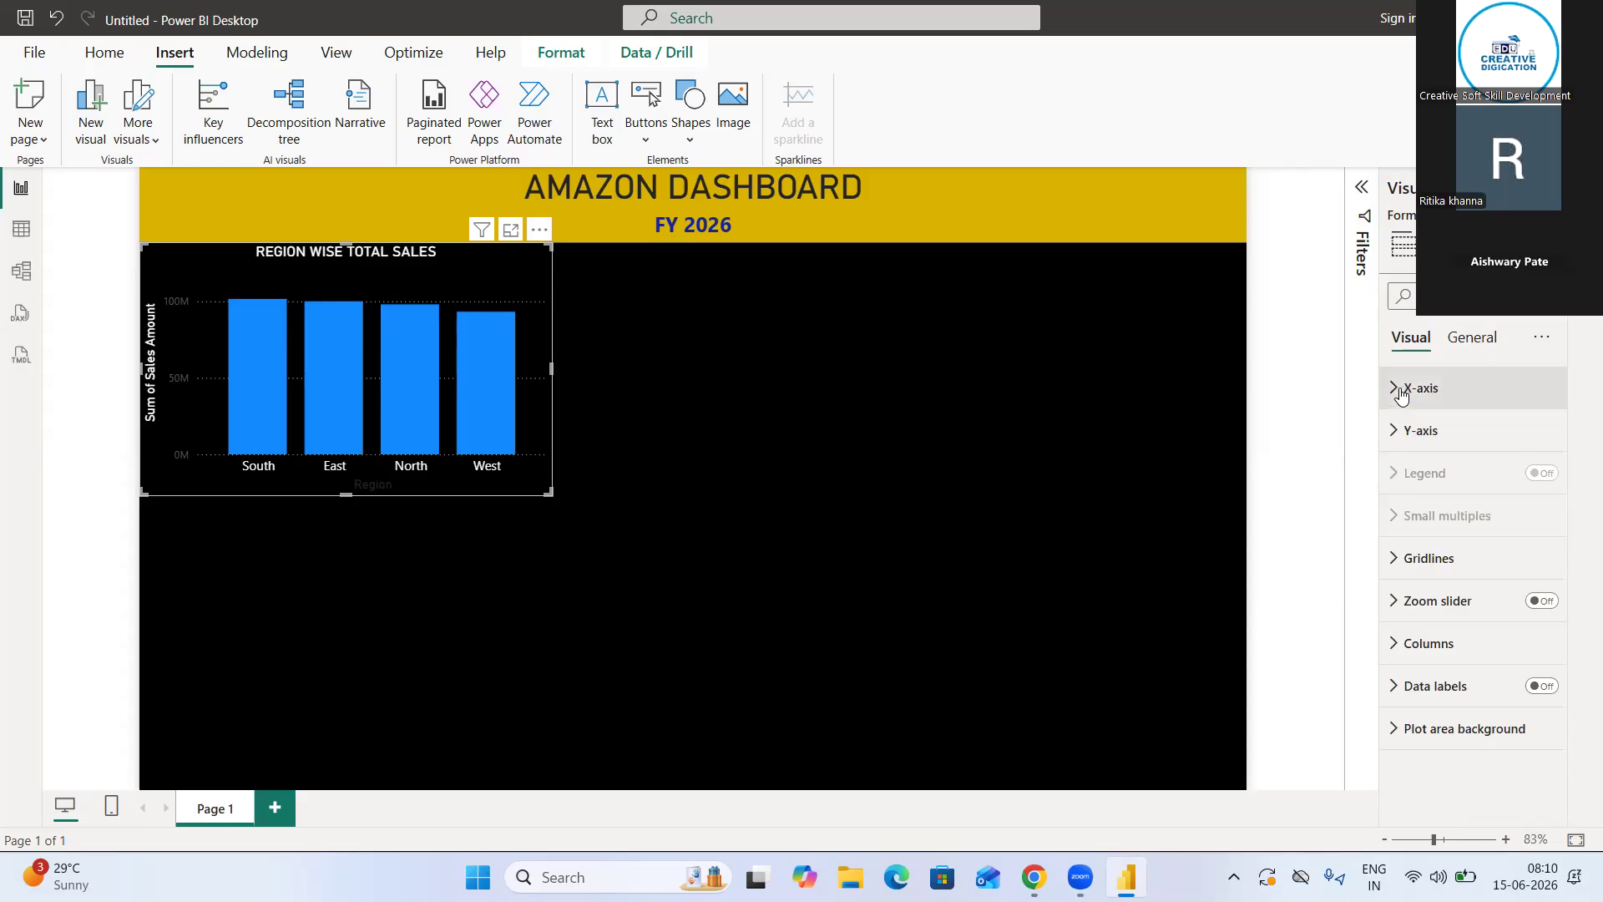
# Set the color of the column chart's Y-axis values to white
pyautogui.click(1393, 430)
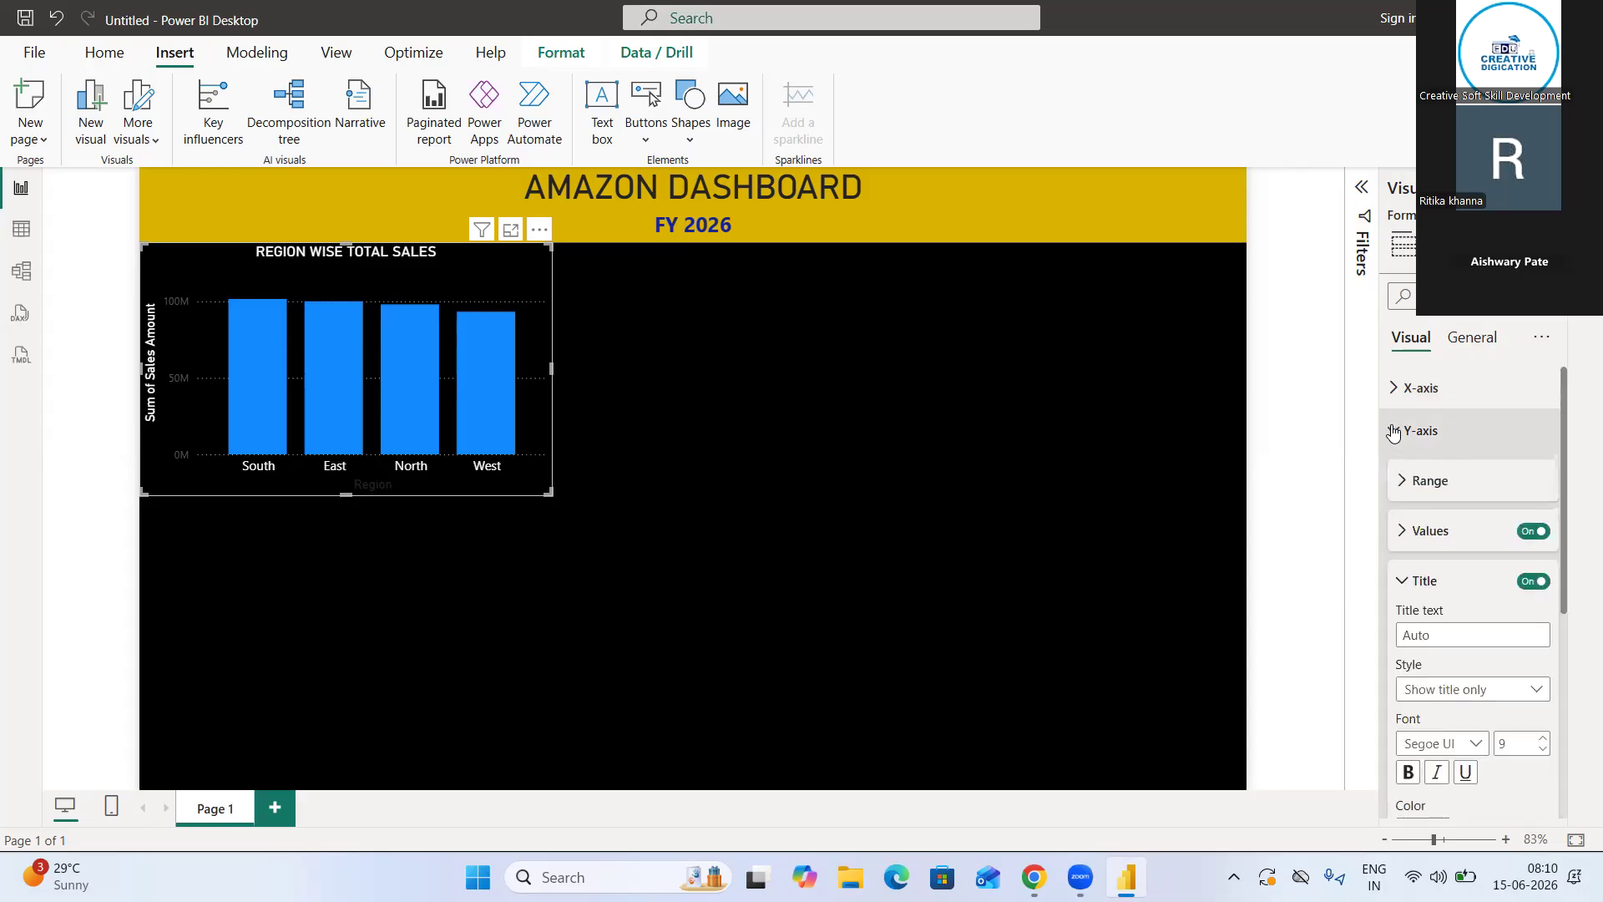
pyautogui.click(1402, 532)
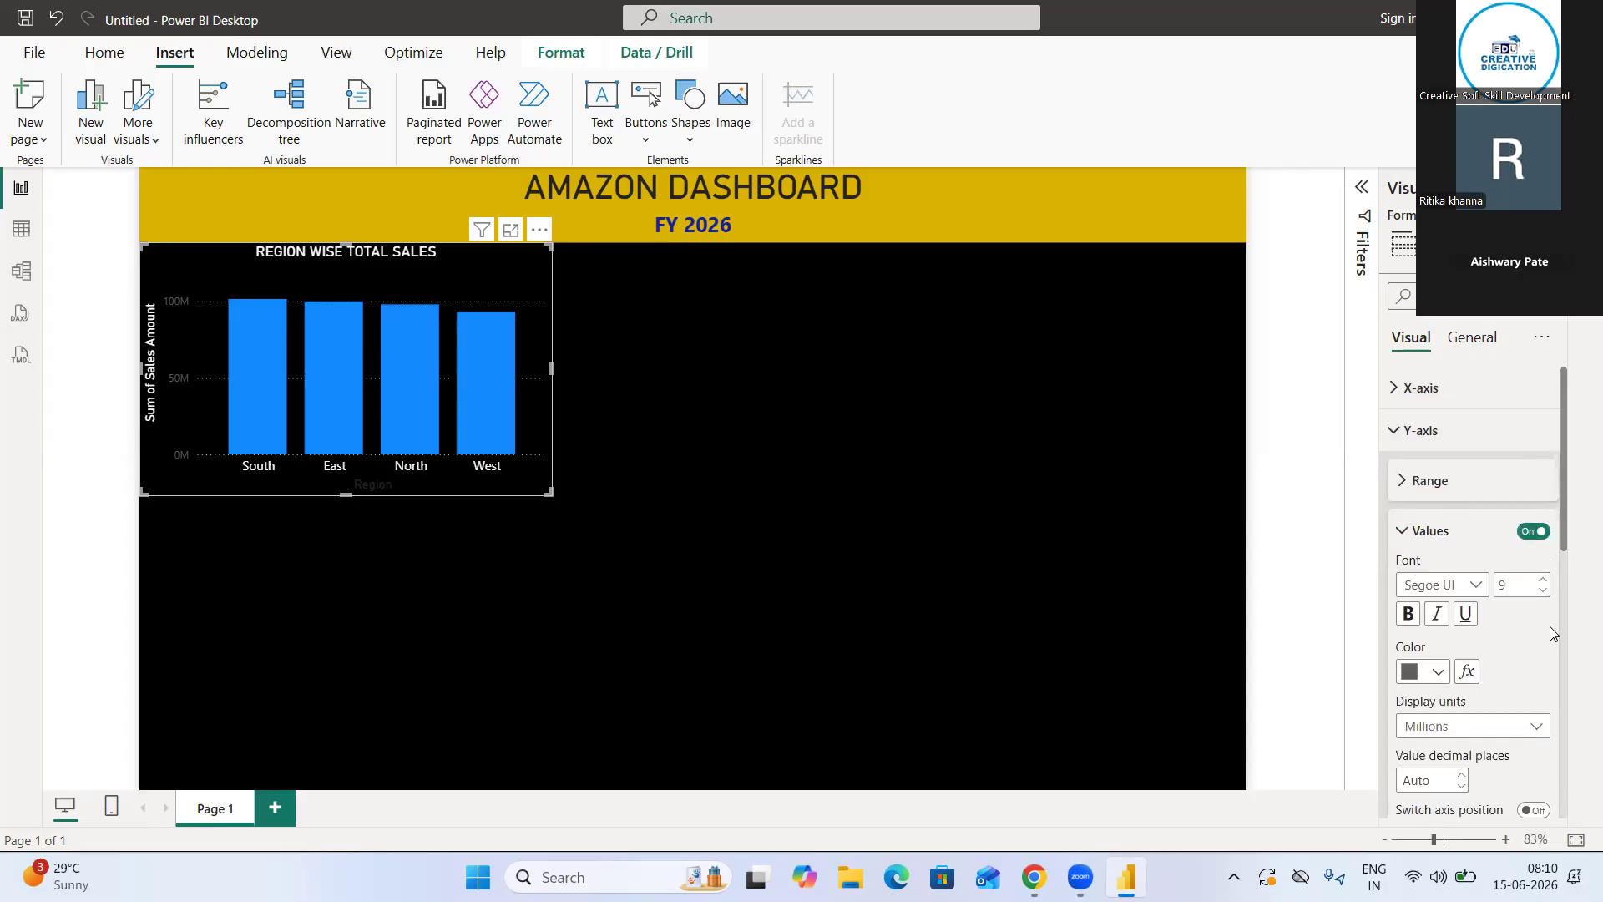
pyautogui.scroll(-3, 1551, 631)
pyautogui.click(1432, 571)
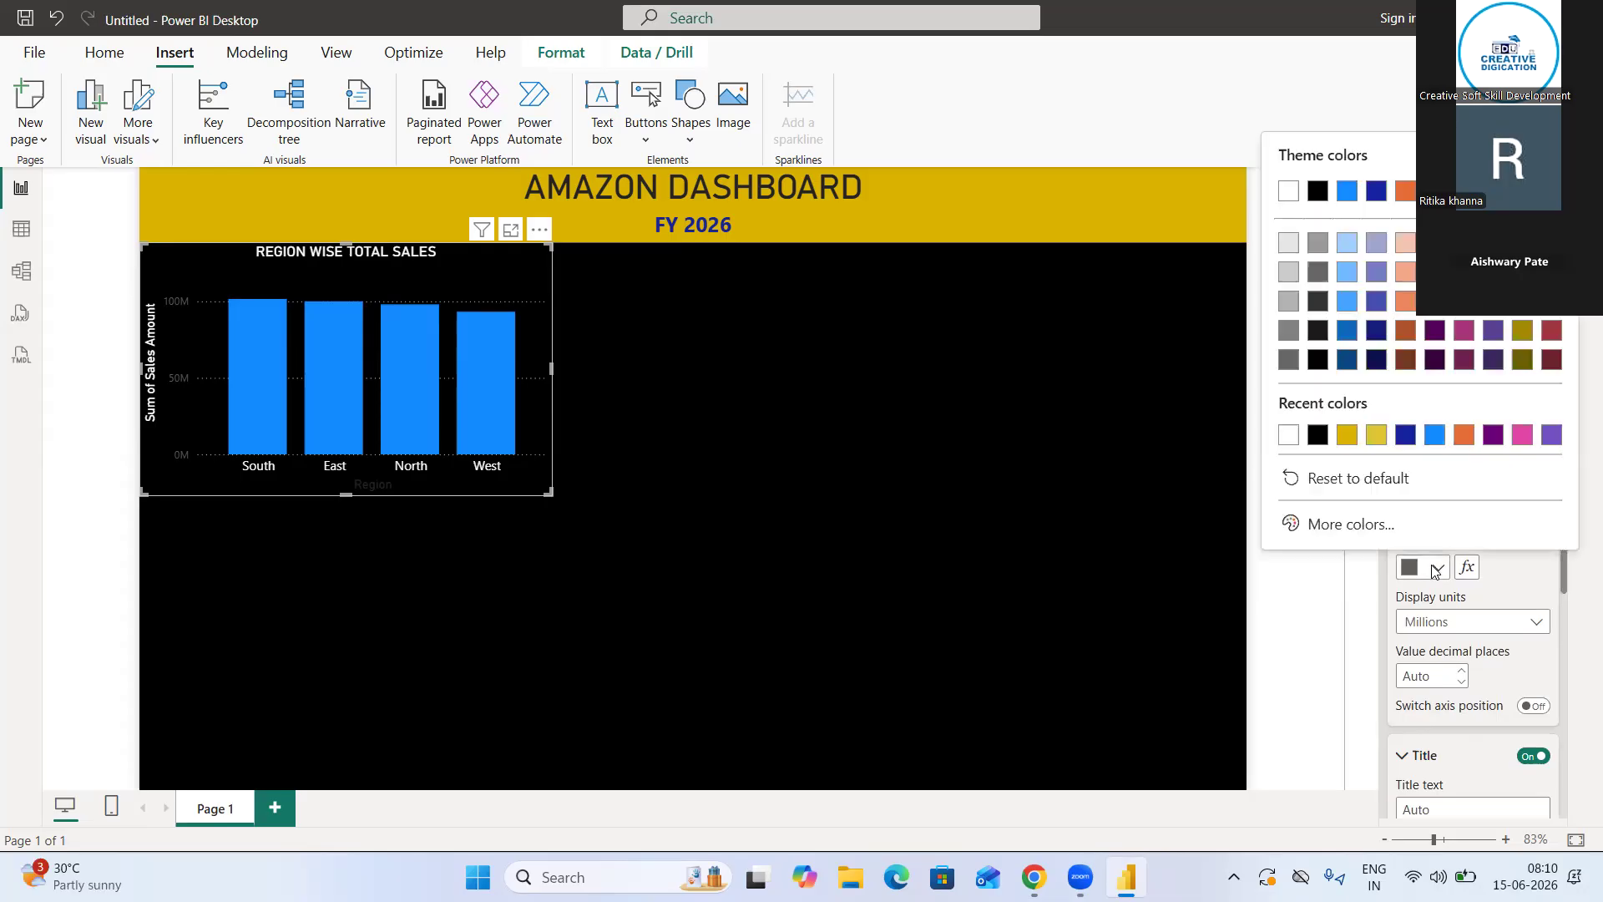
pyautogui.click(1288, 436)
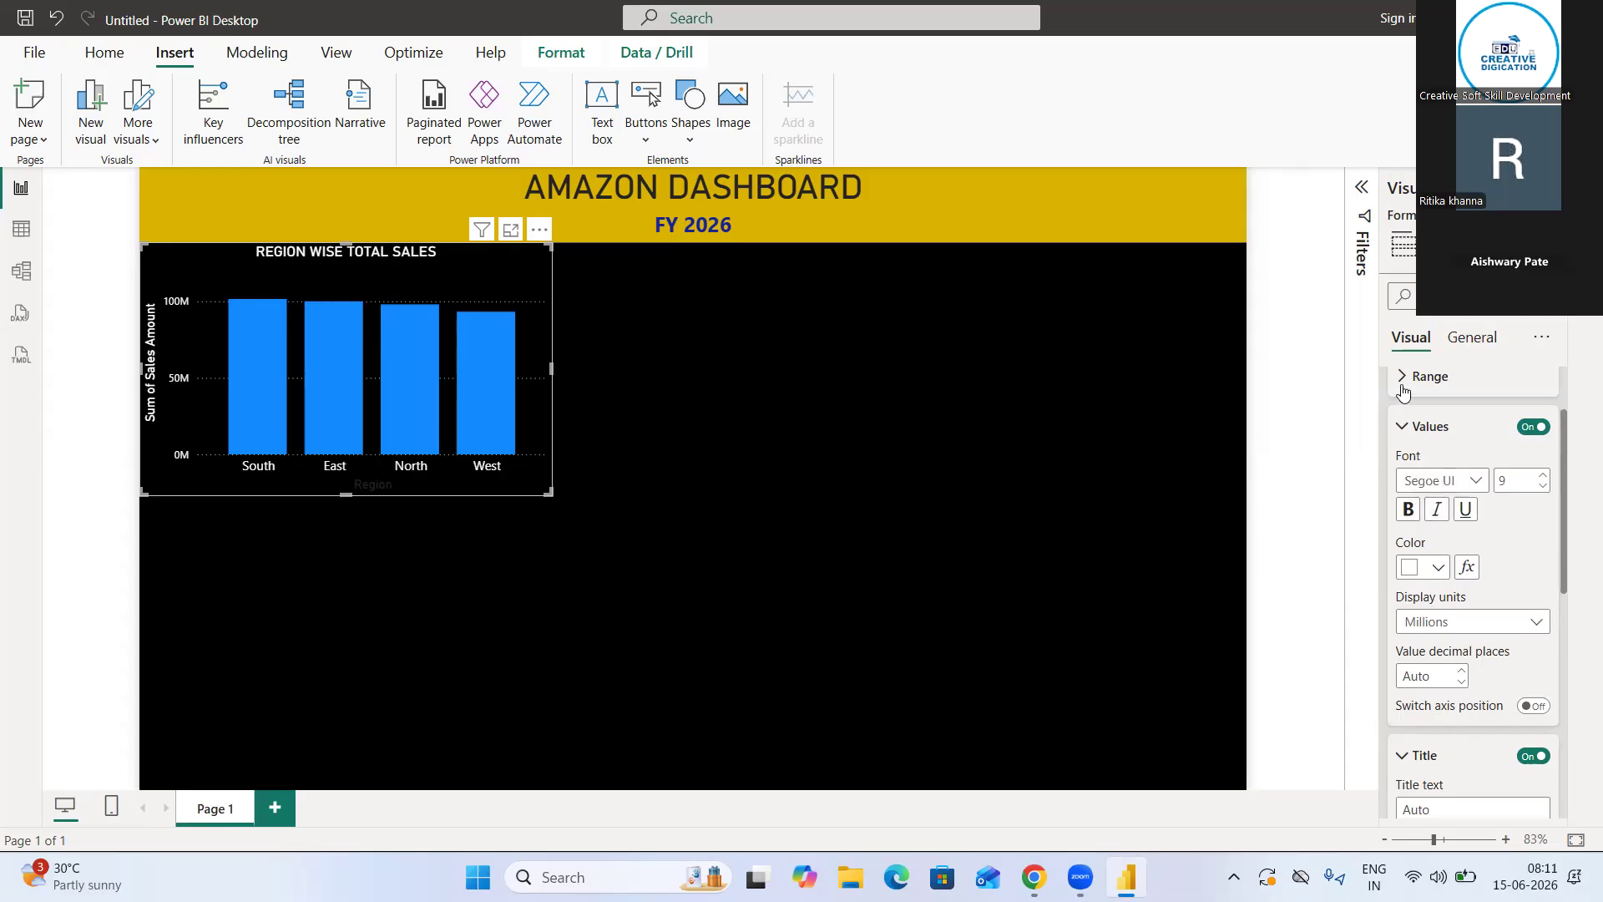
pyautogui.click(1401, 428)
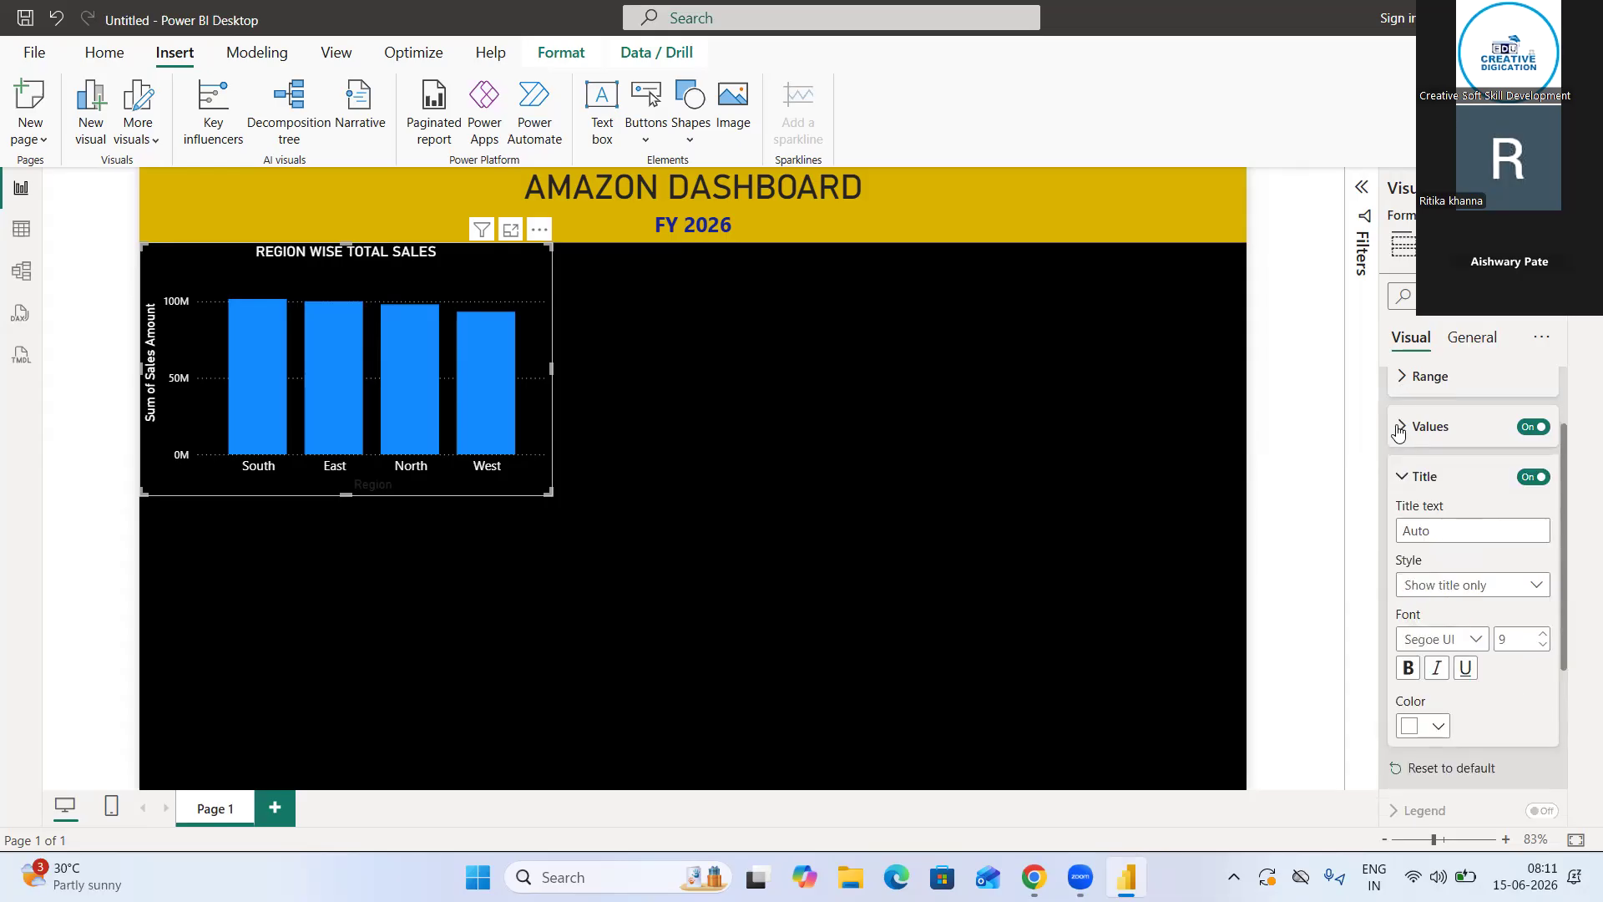
pyautogui.click(1409, 482)
pyautogui.scroll(2, 1409, 484)
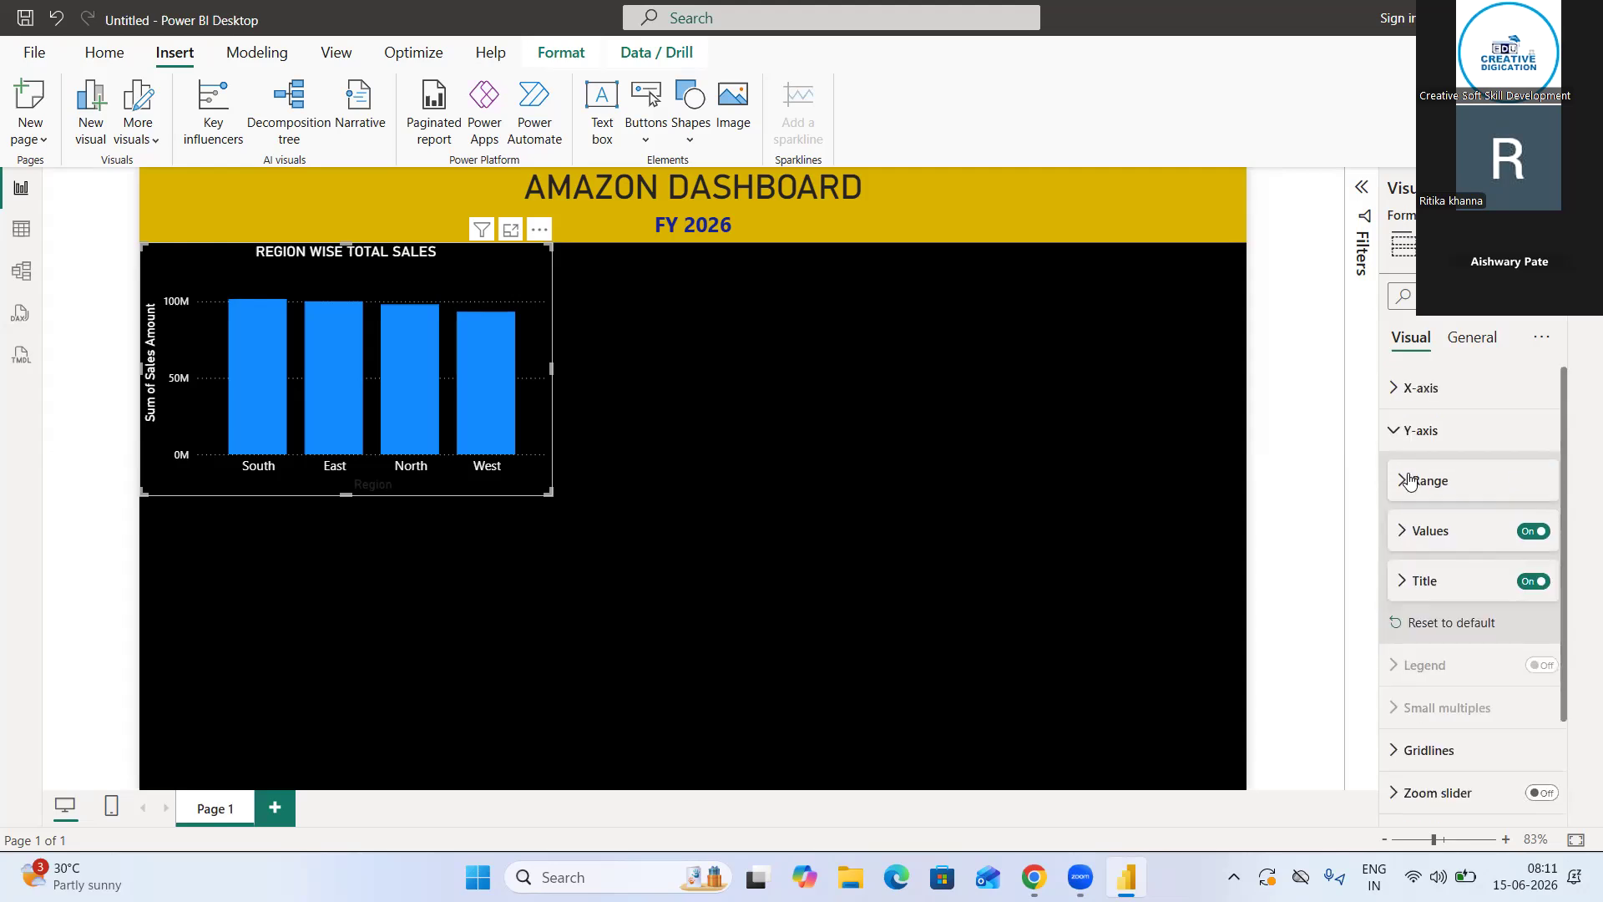
# Set the color of the column chart's X-axis title to white
pyautogui.click(1409, 388)
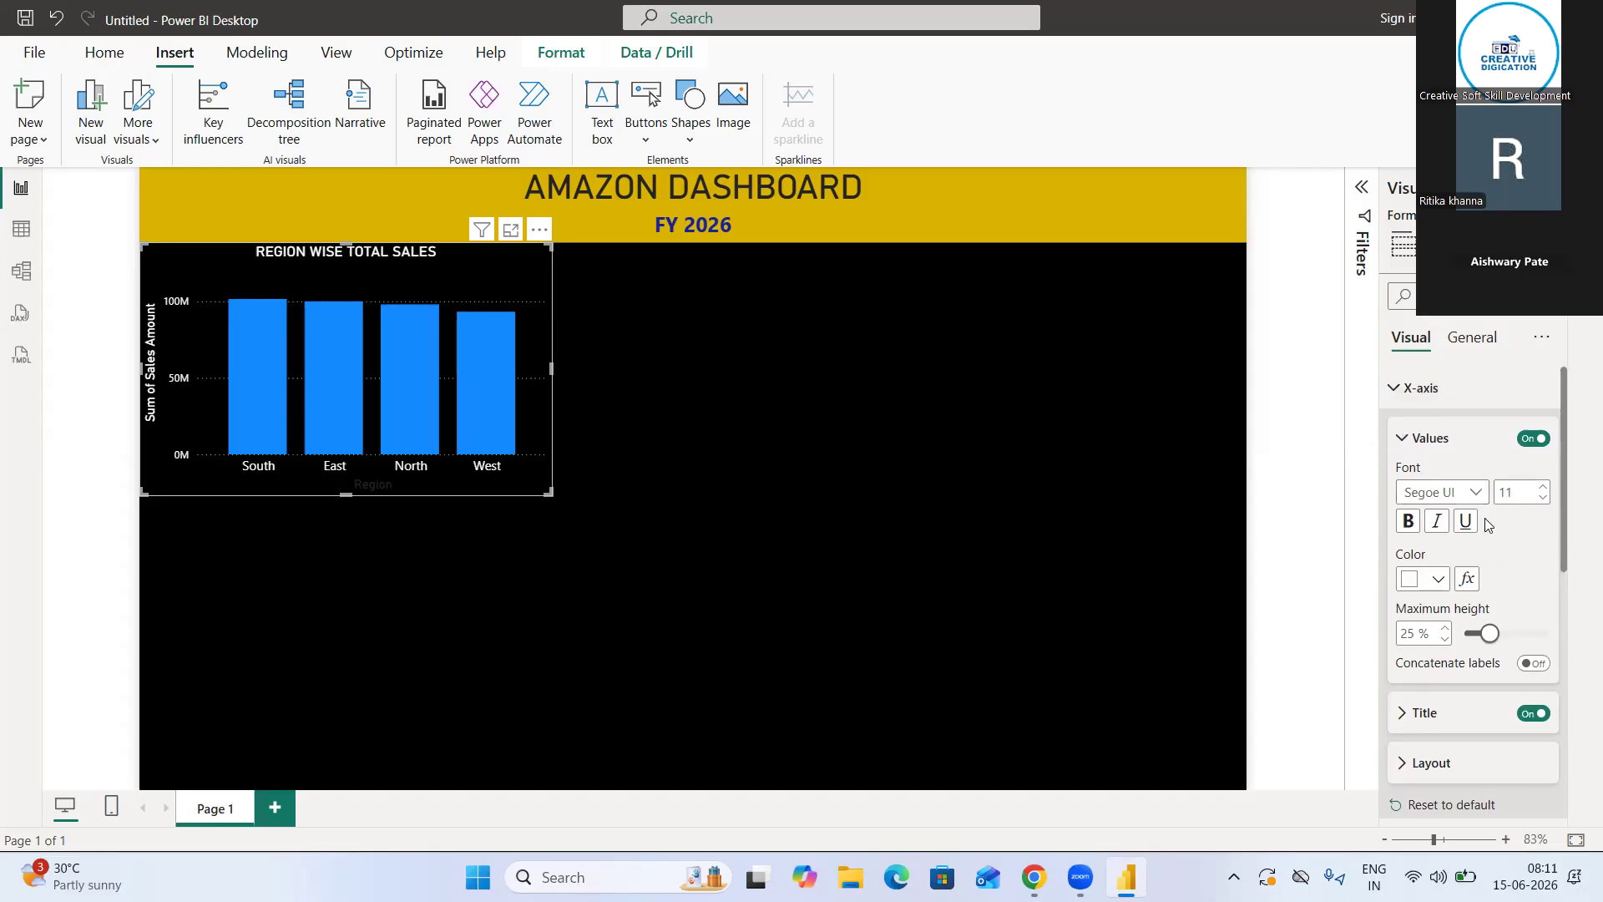
pyautogui.scroll(-2, 1489, 526)
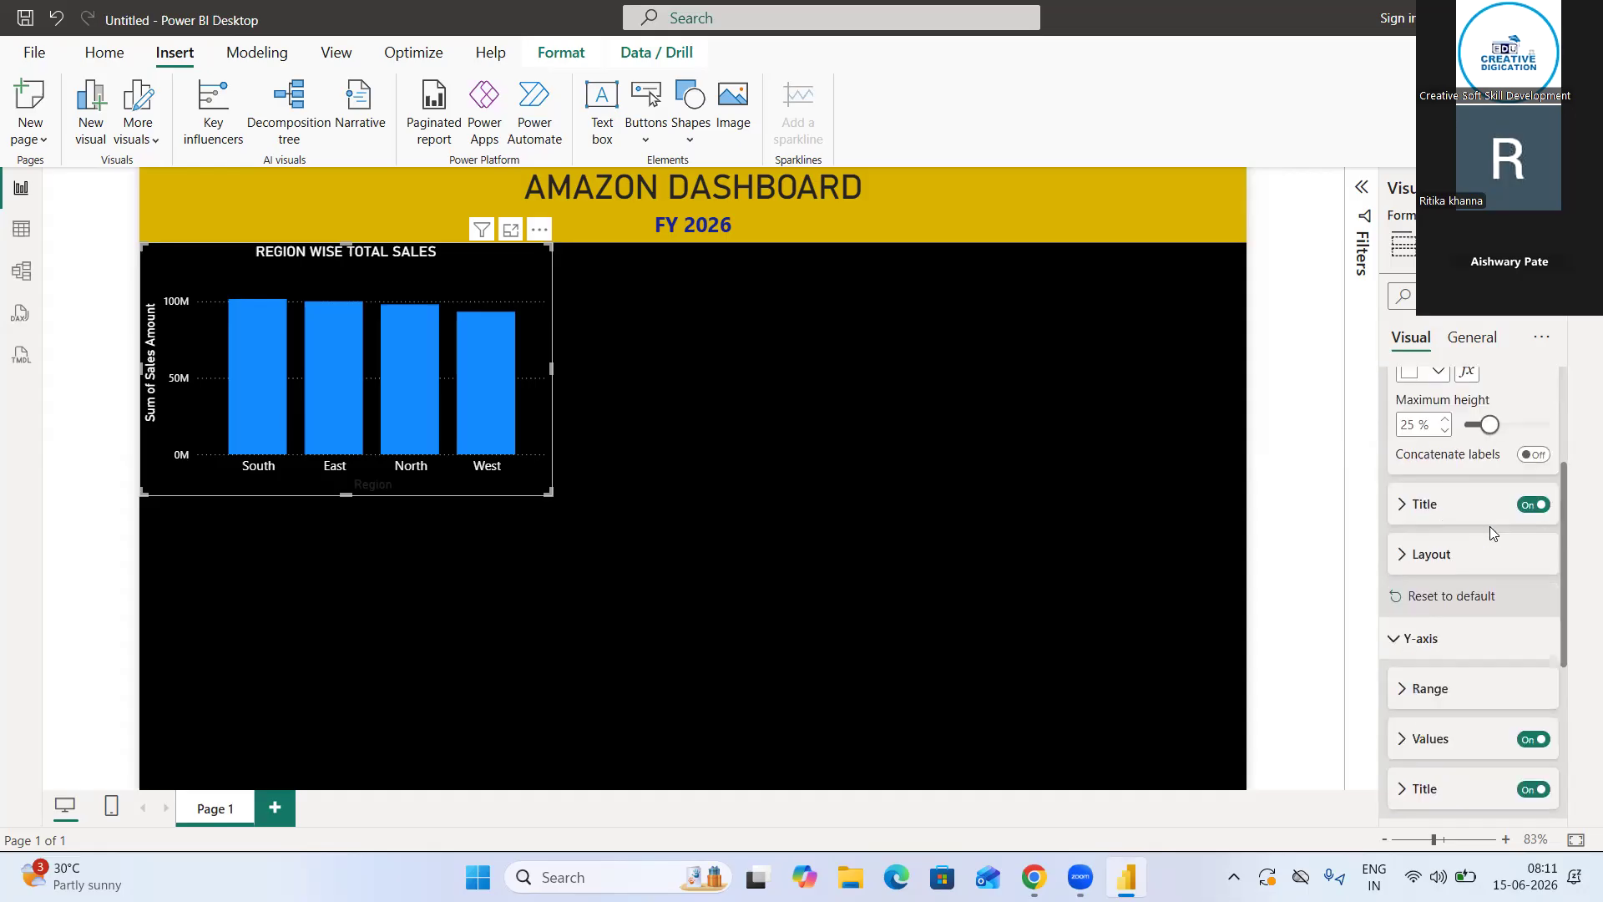
pyautogui.click(1427, 517)
pyautogui.scroll(-2, 1429, 530)
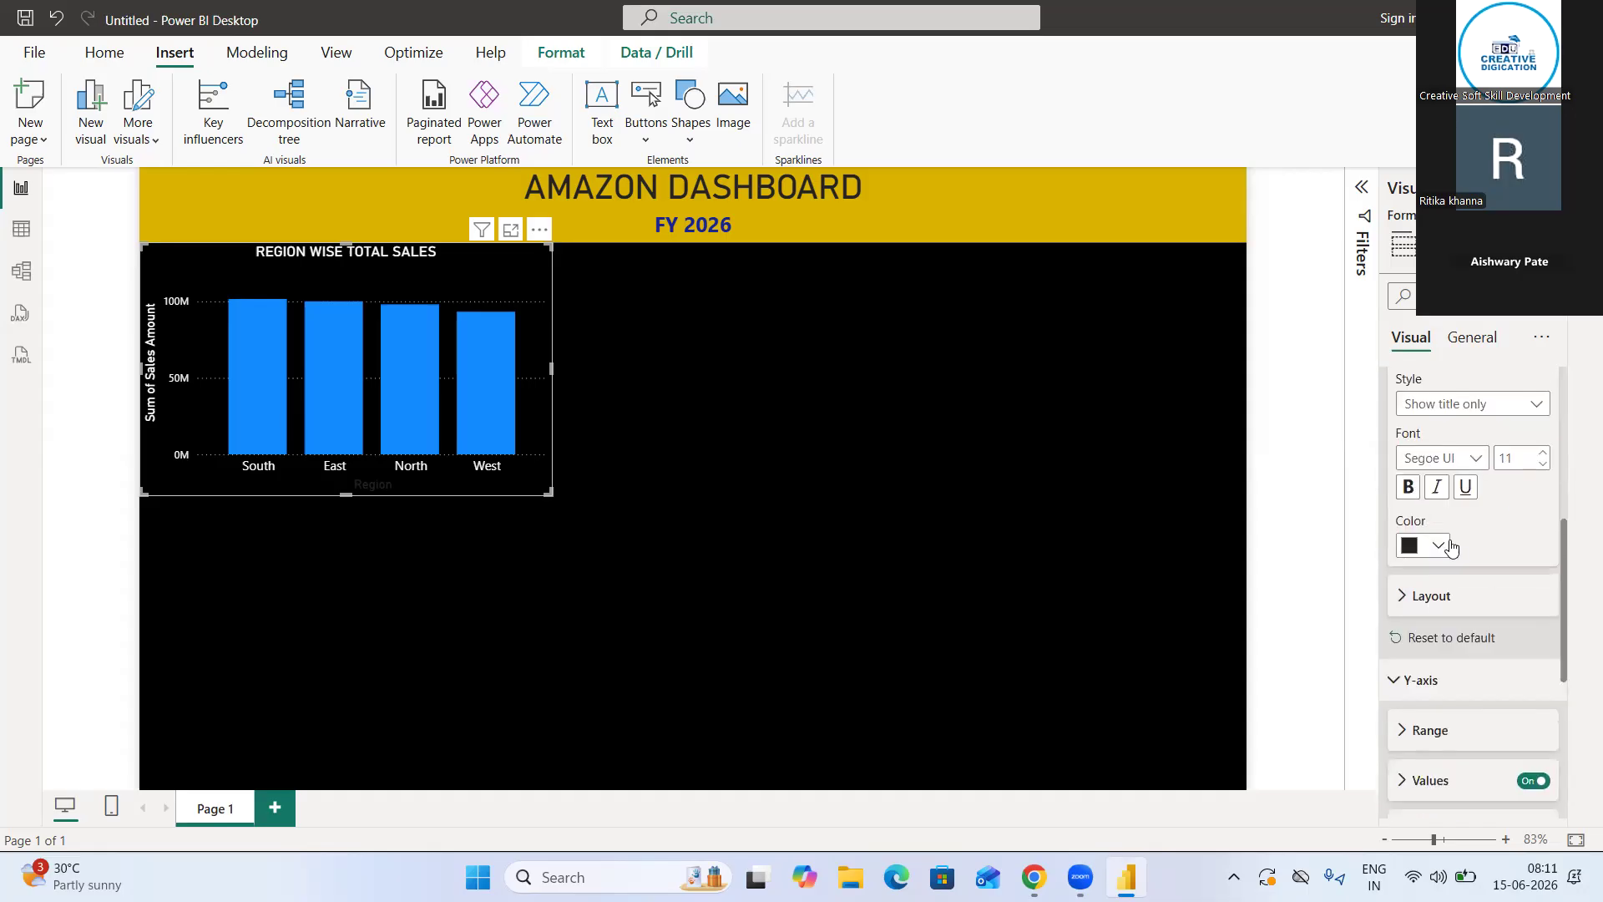
pyautogui.click(1443, 546)
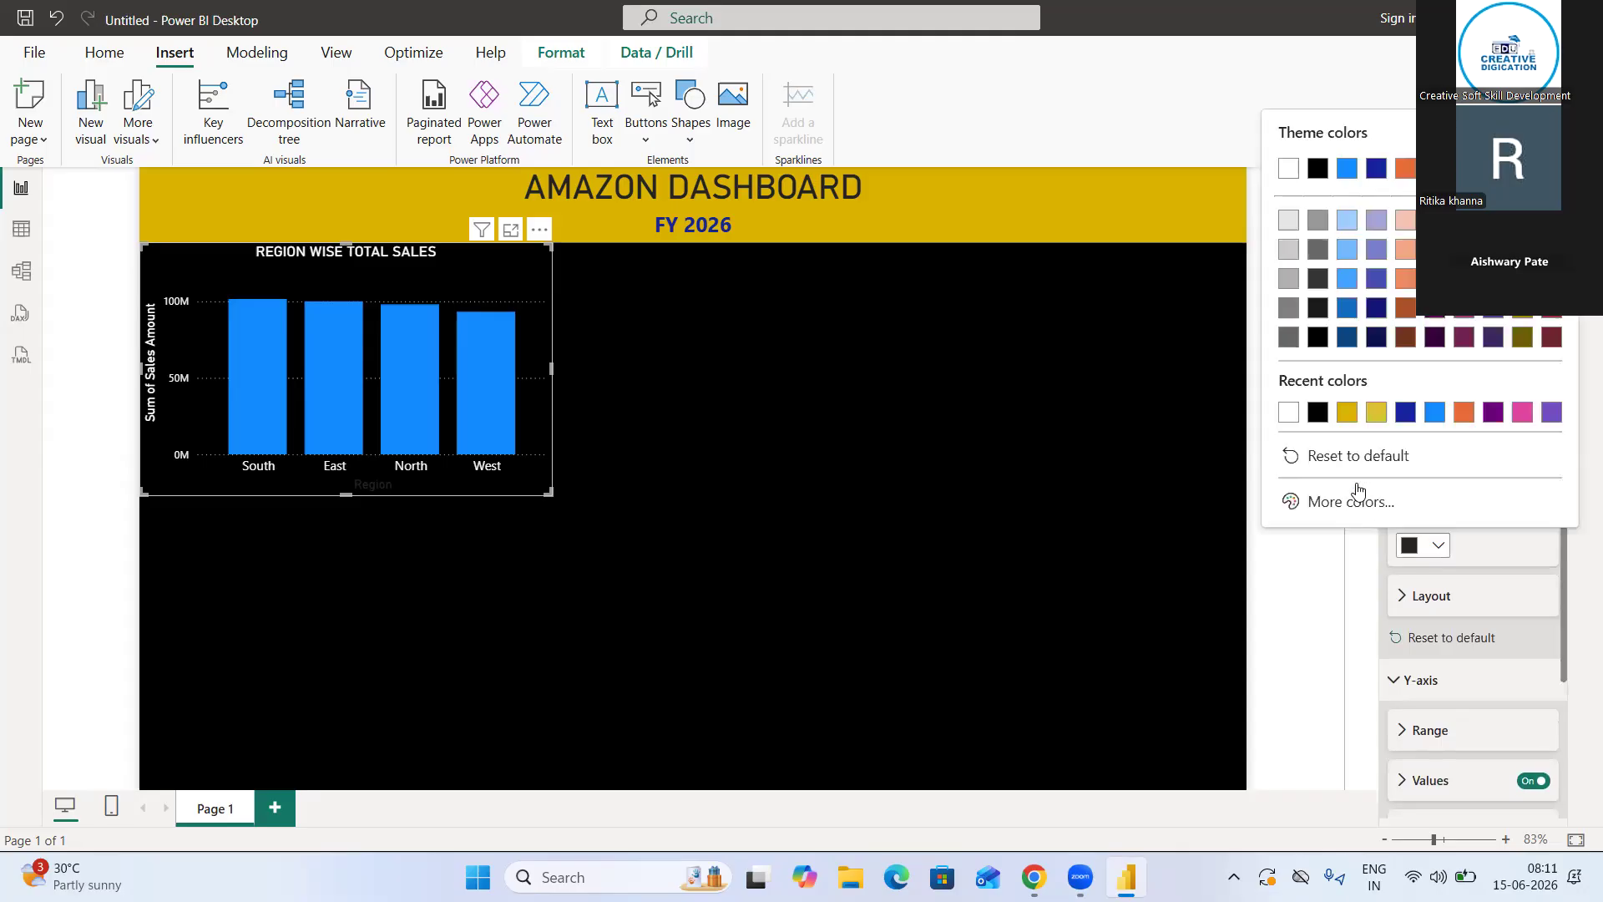
pyautogui.click(1294, 417)
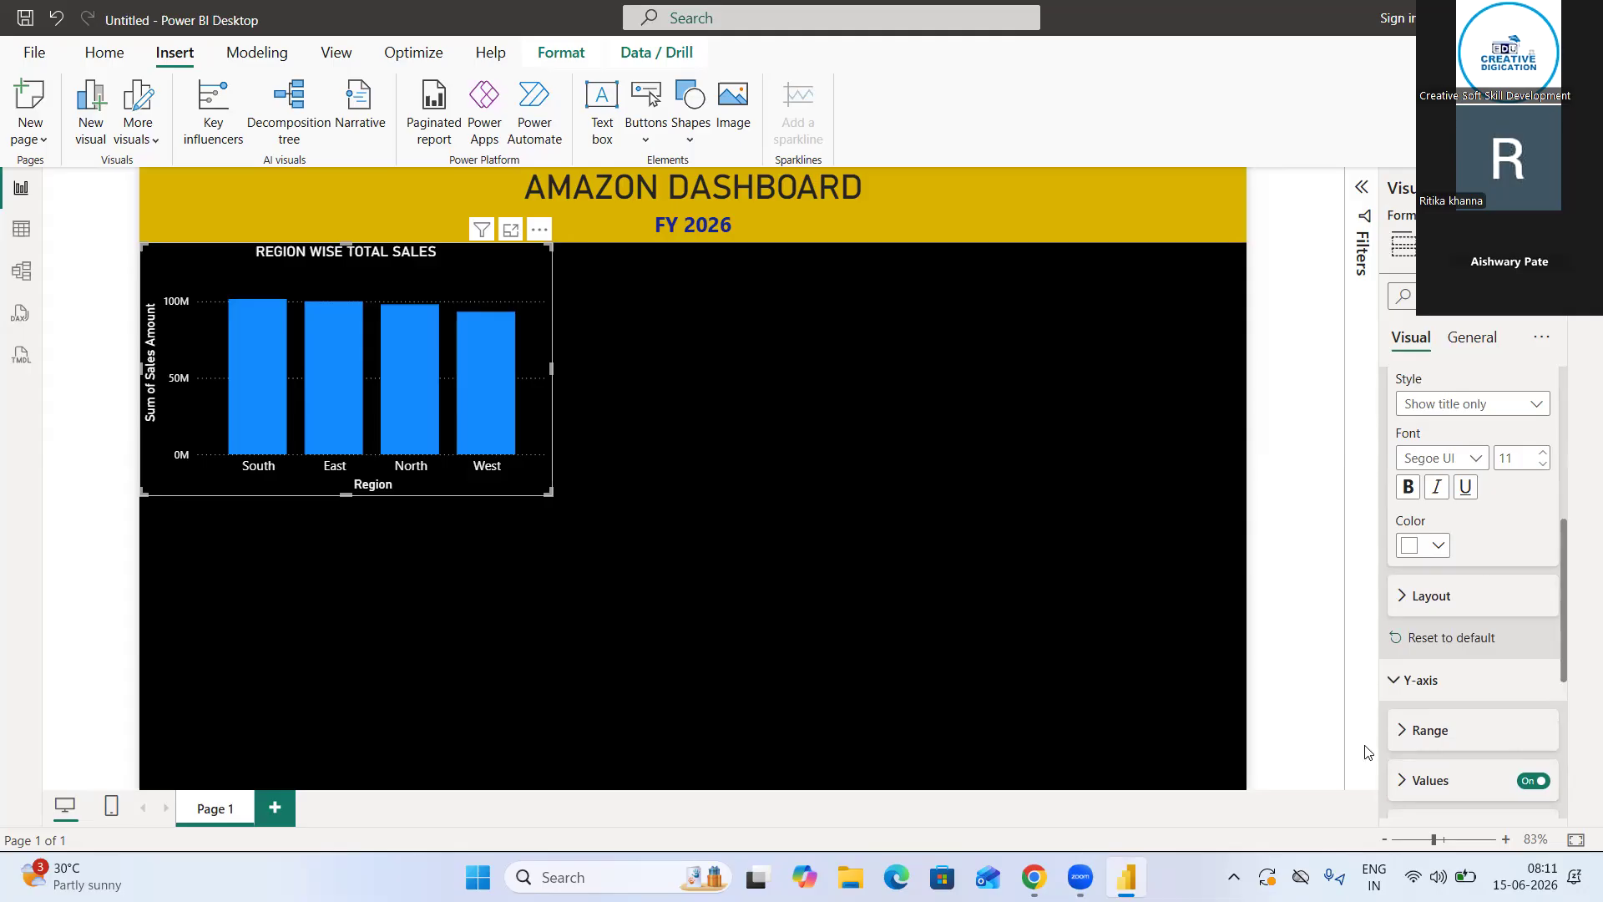
pyautogui.click(1406, 681)
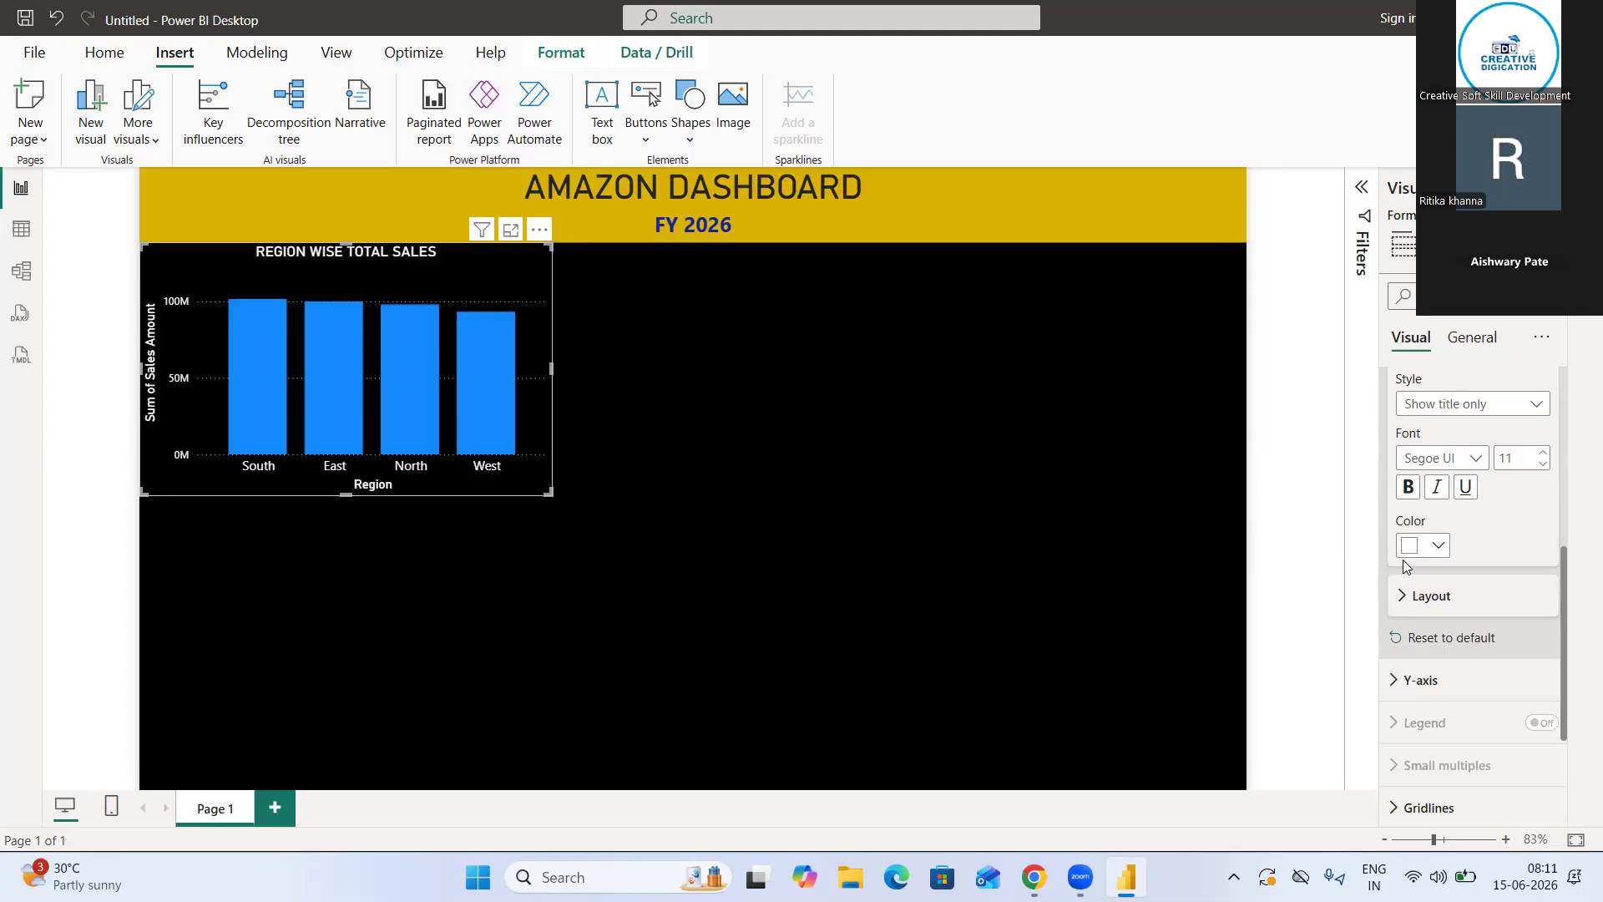
pyautogui.scroll(2, 1454, 507)
pyautogui.scroll(2, 1453, 508)
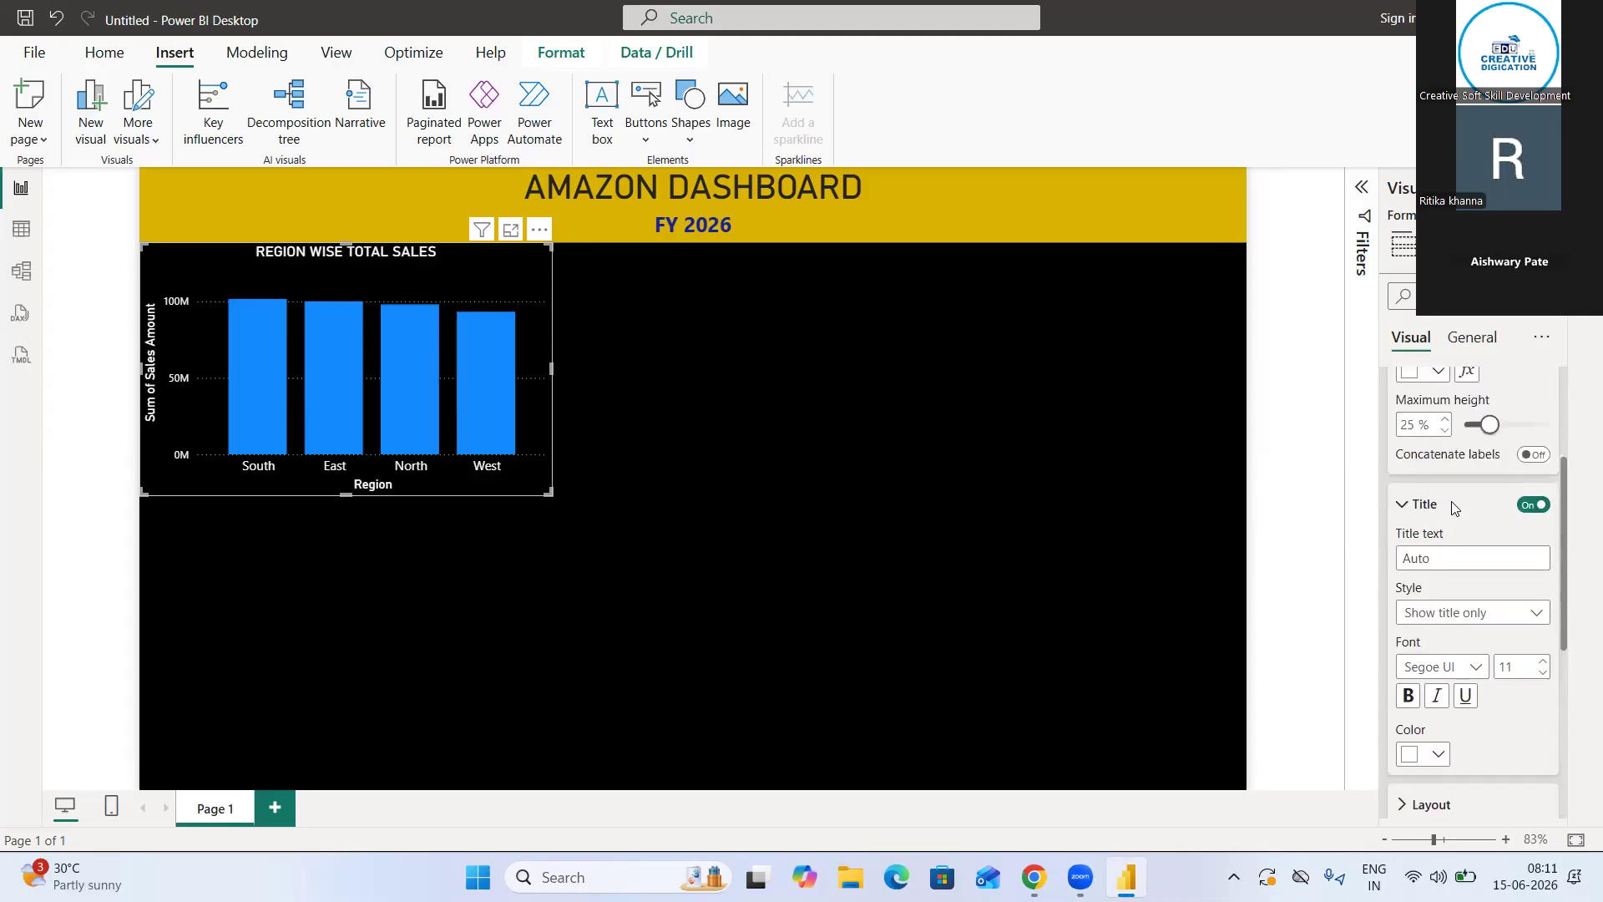
pyautogui.click(1408, 507)
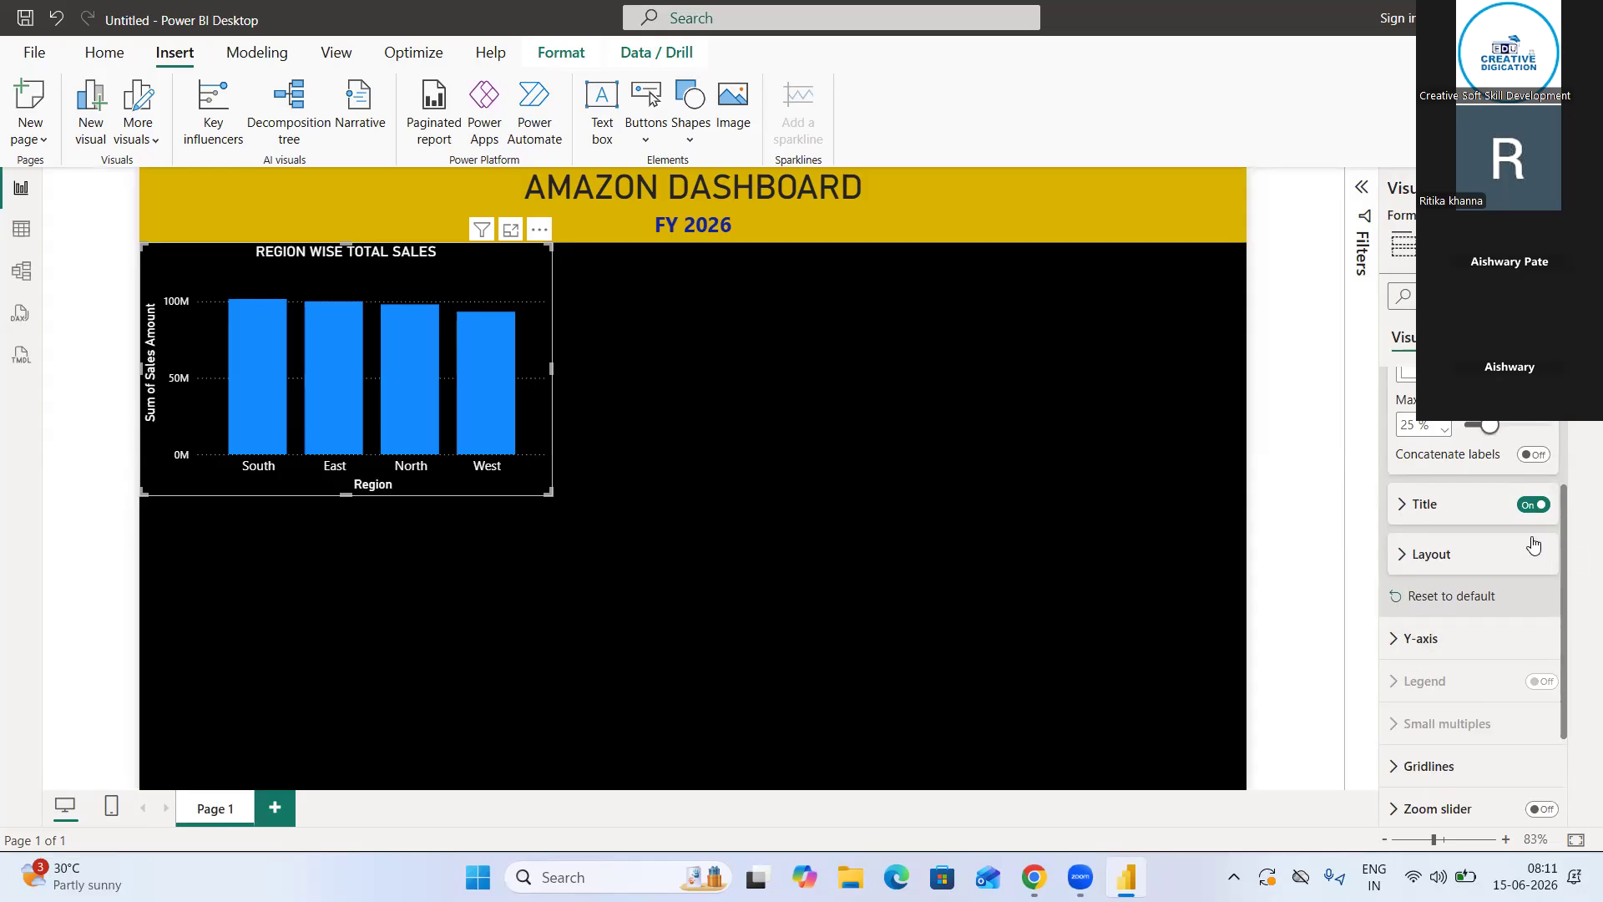
pyautogui.scroll(4, 1411, 501)
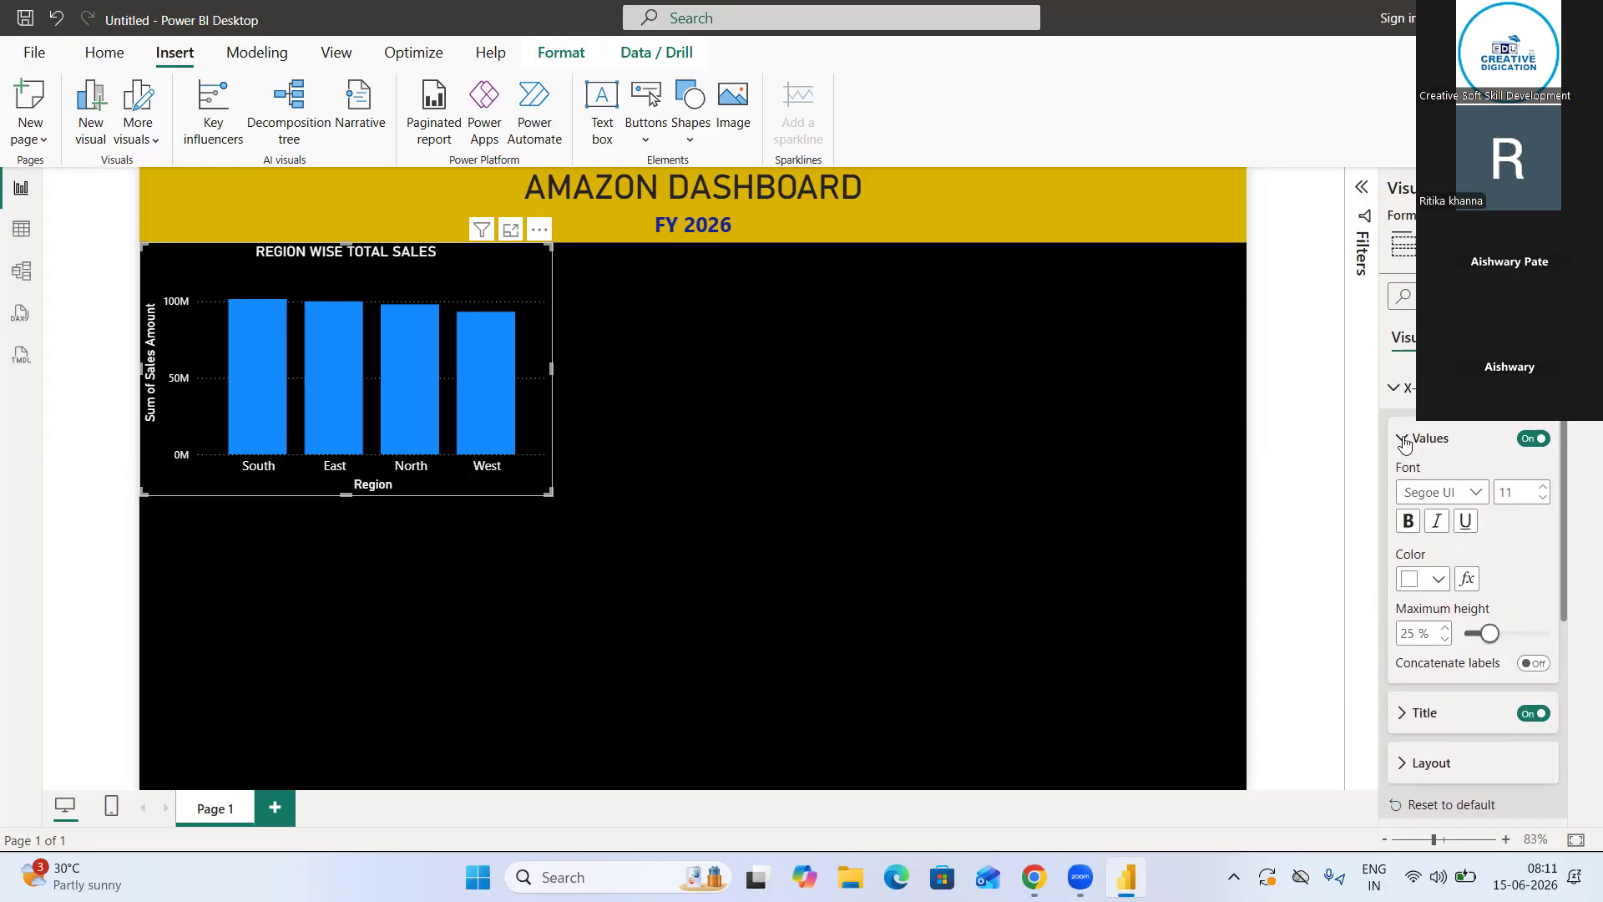
# Try the solid and dashed line styles on the column chart's horizontal gridlines and set them back to dotted
pyautogui.click(1403, 439)
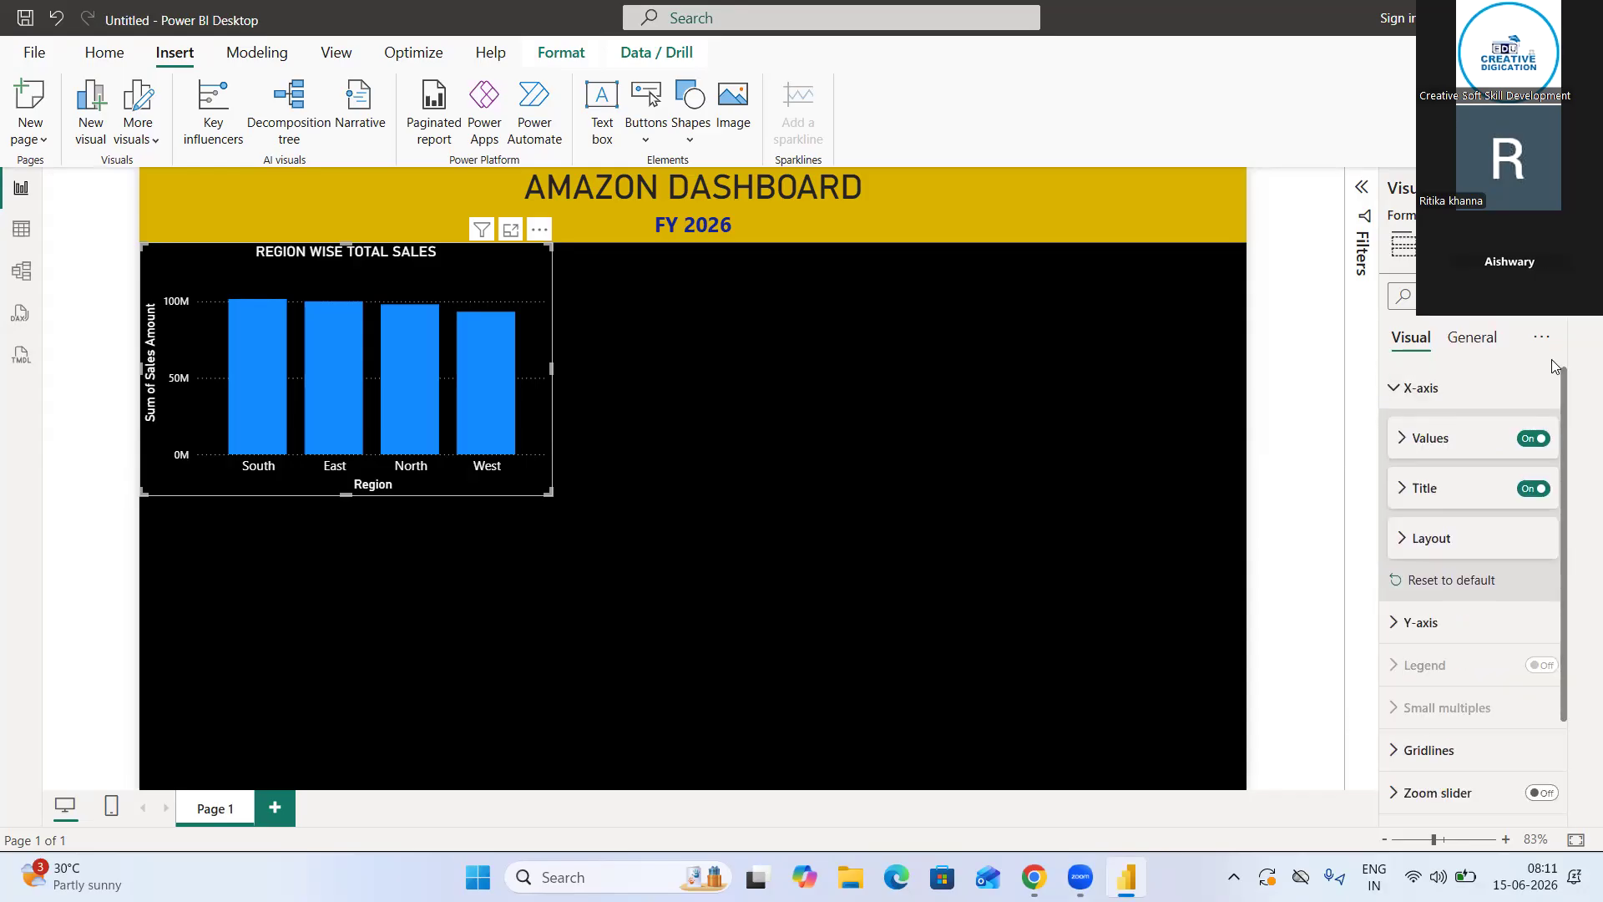
pyautogui.scroll(-2, 1435, 566)
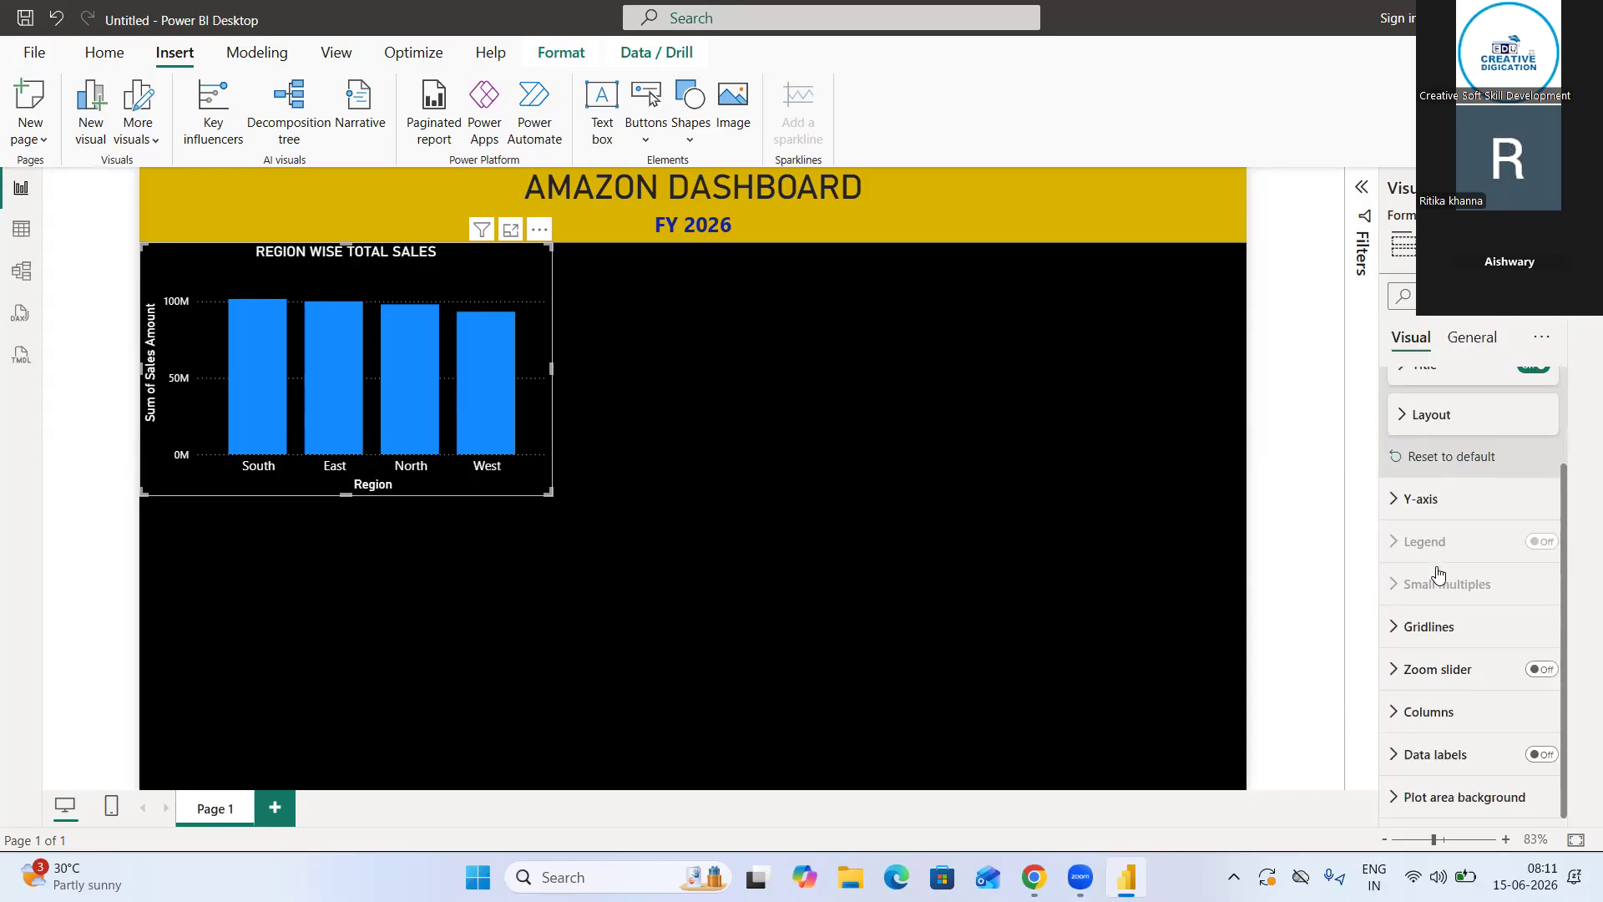
pyautogui.click(1408, 628)
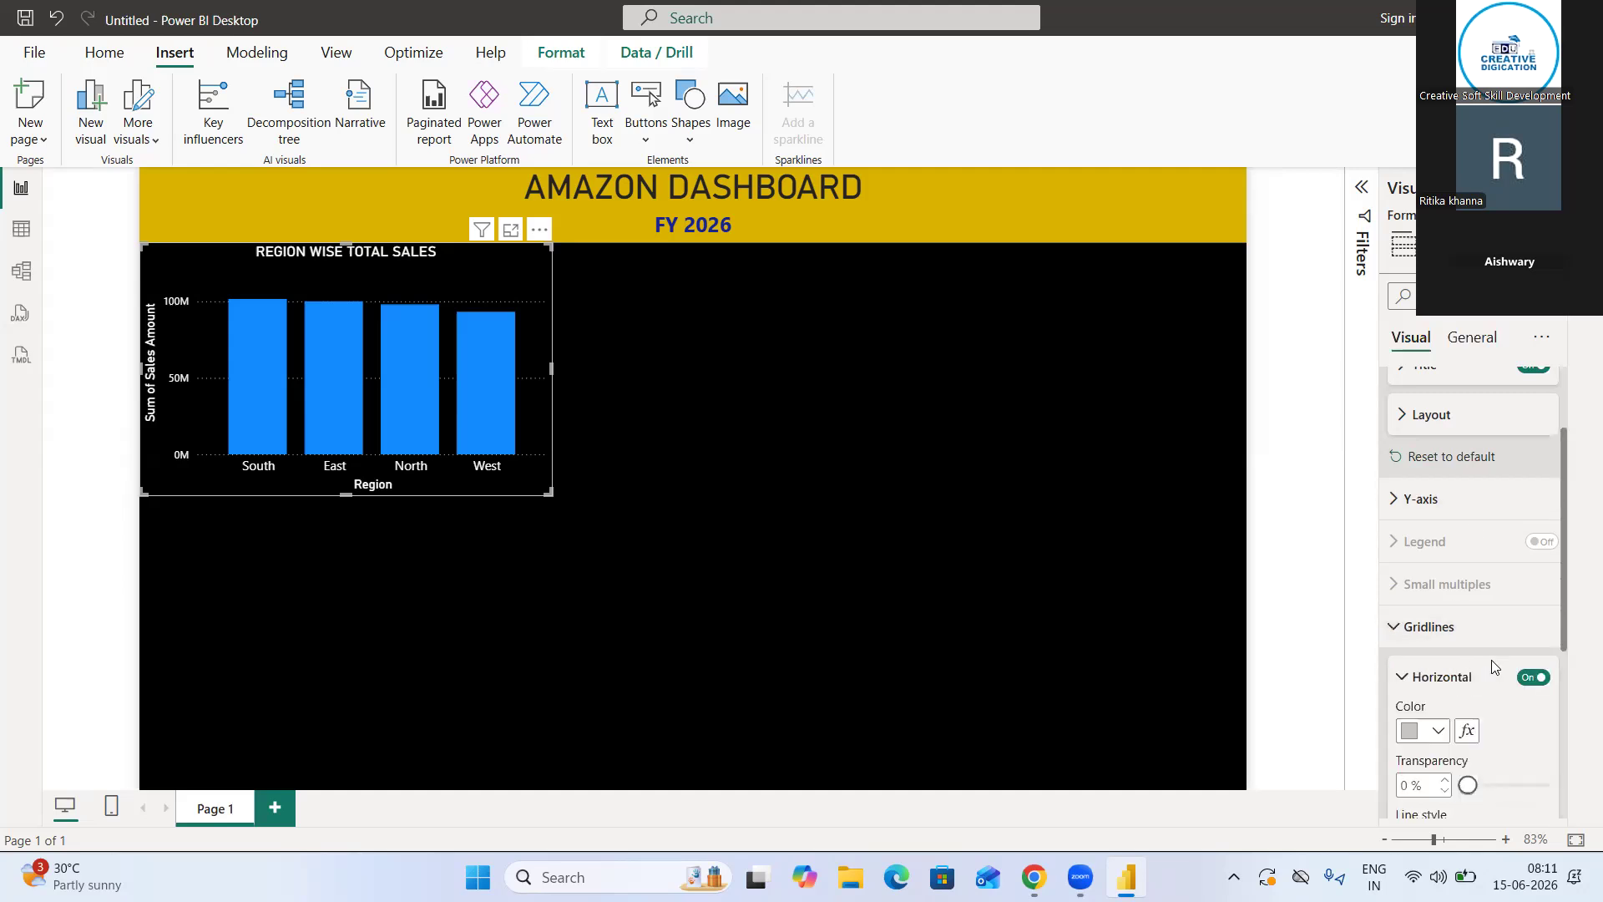
pyautogui.scroll(-3, 1492, 659)
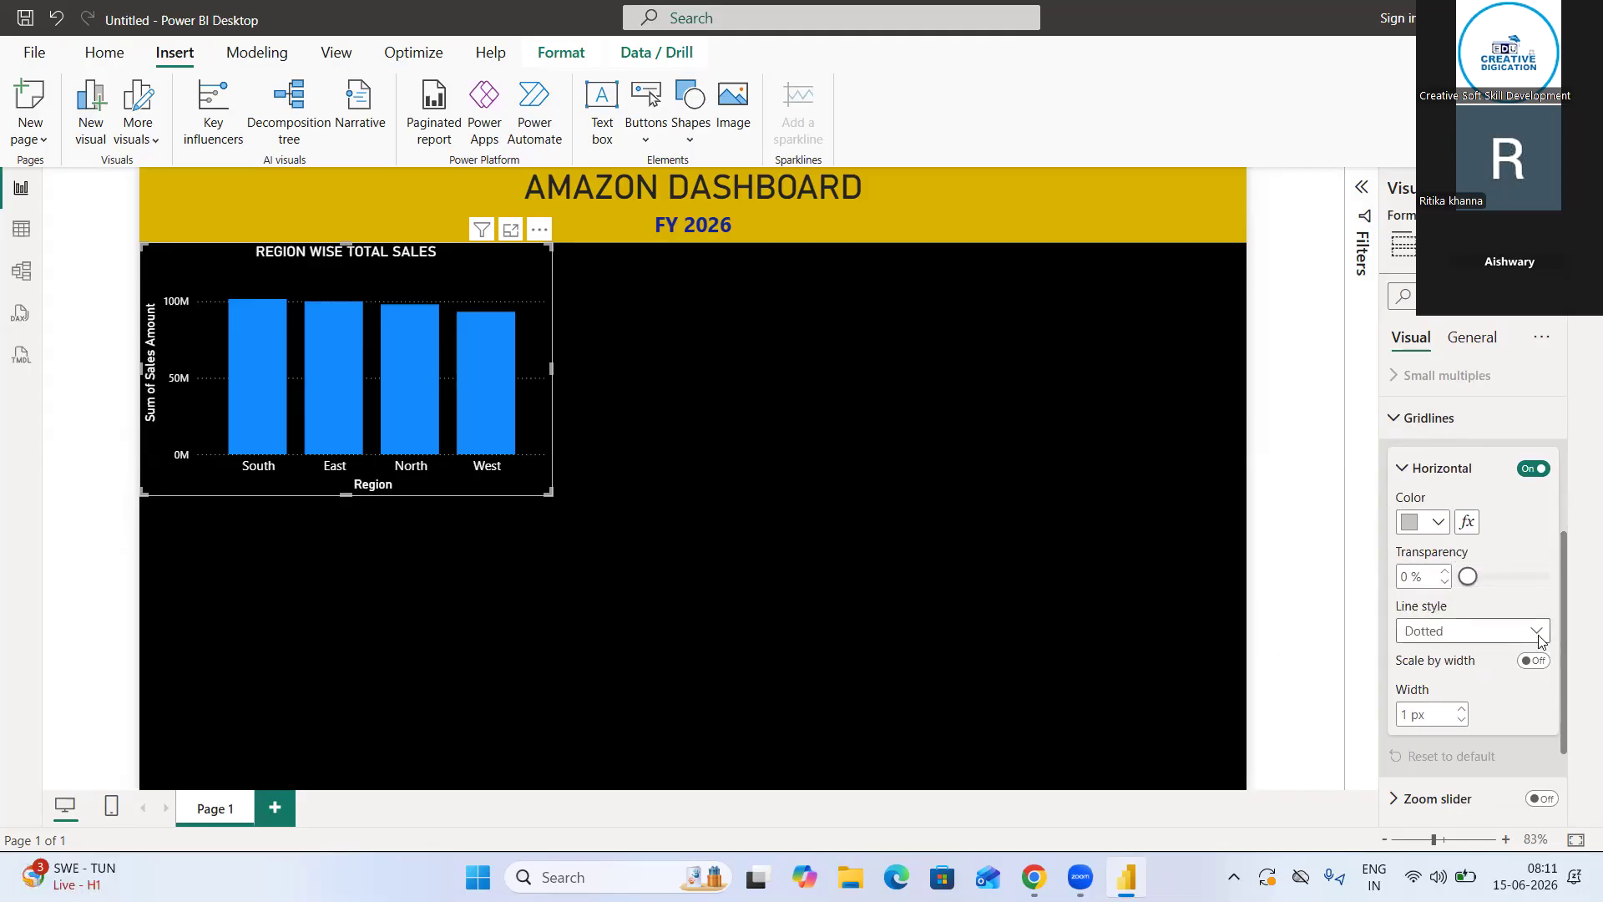
pyautogui.scroll(-2, 1538, 634)
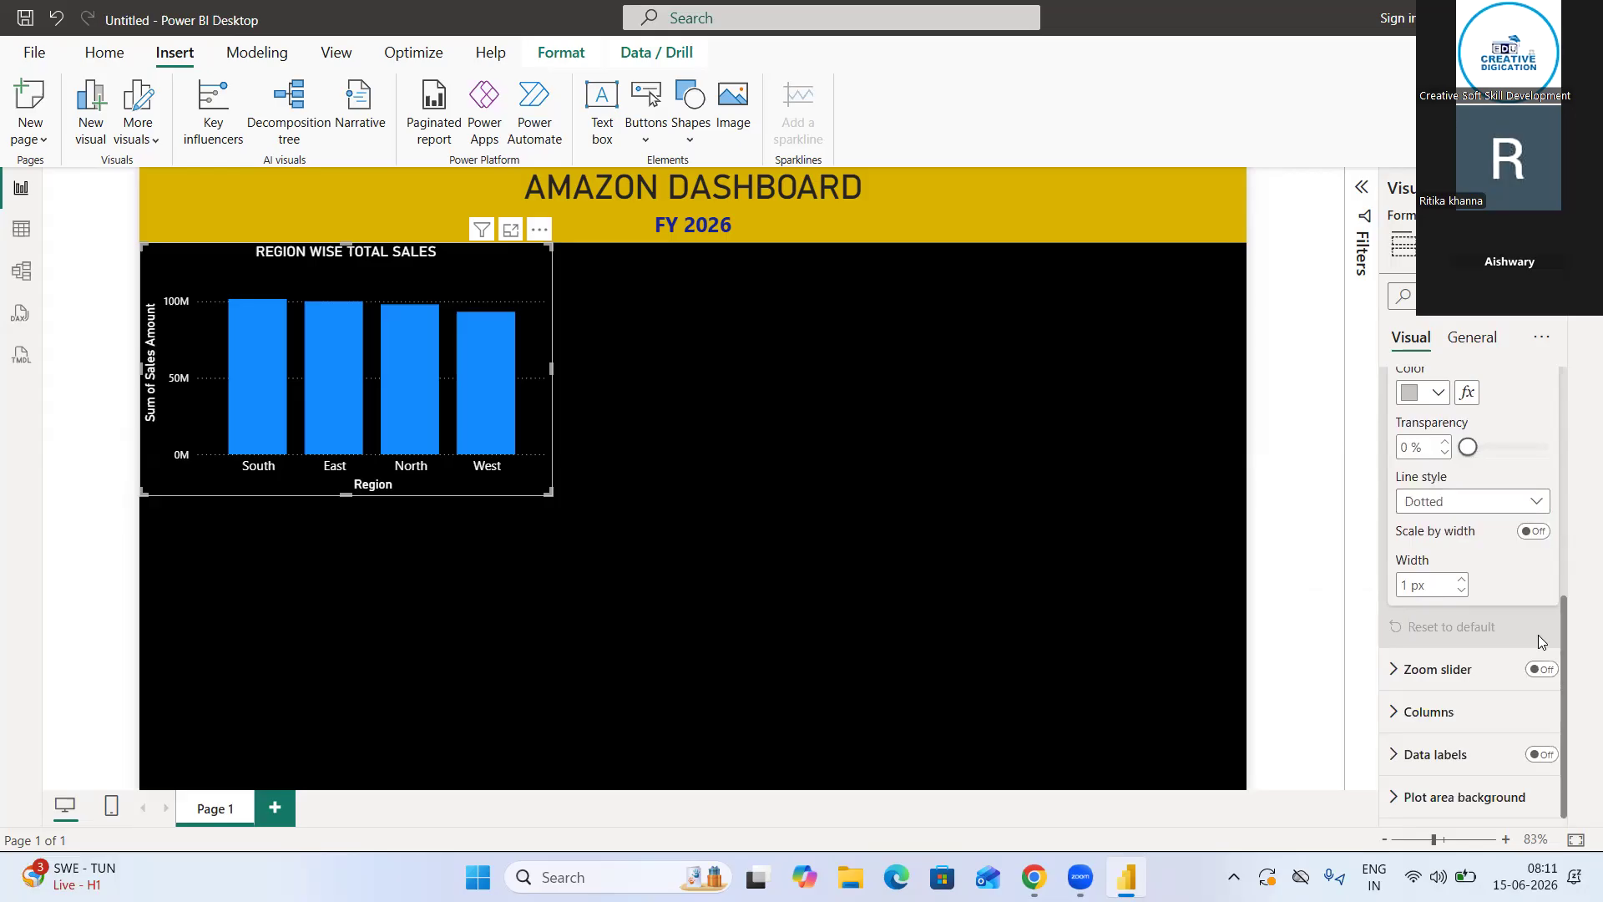
pyautogui.click(1529, 503)
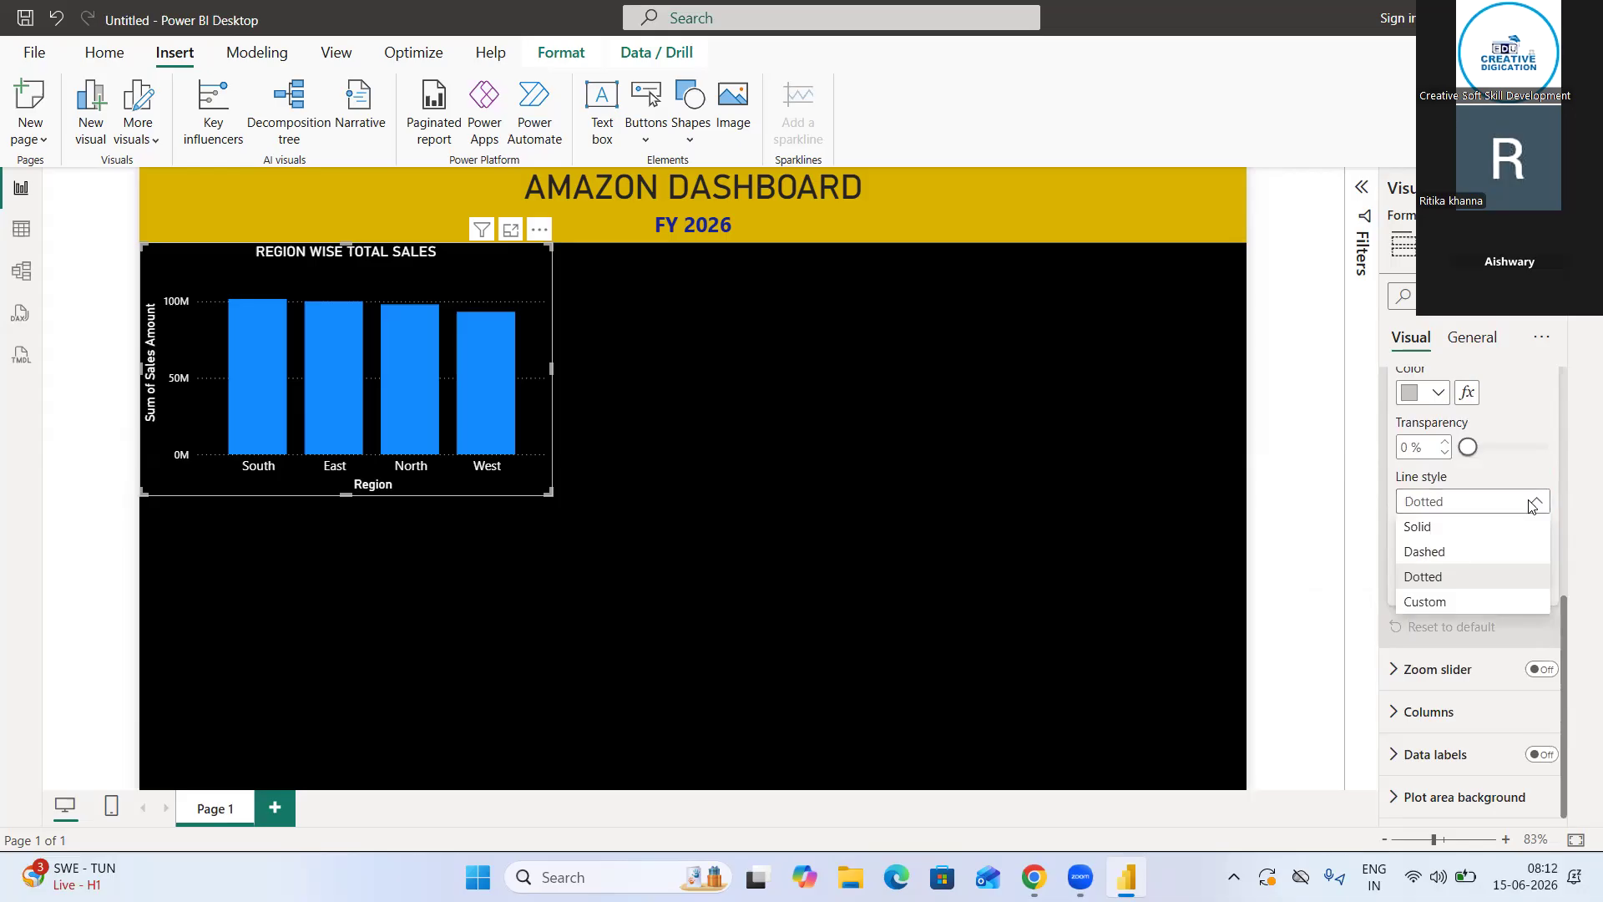
pyautogui.click(1447, 527)
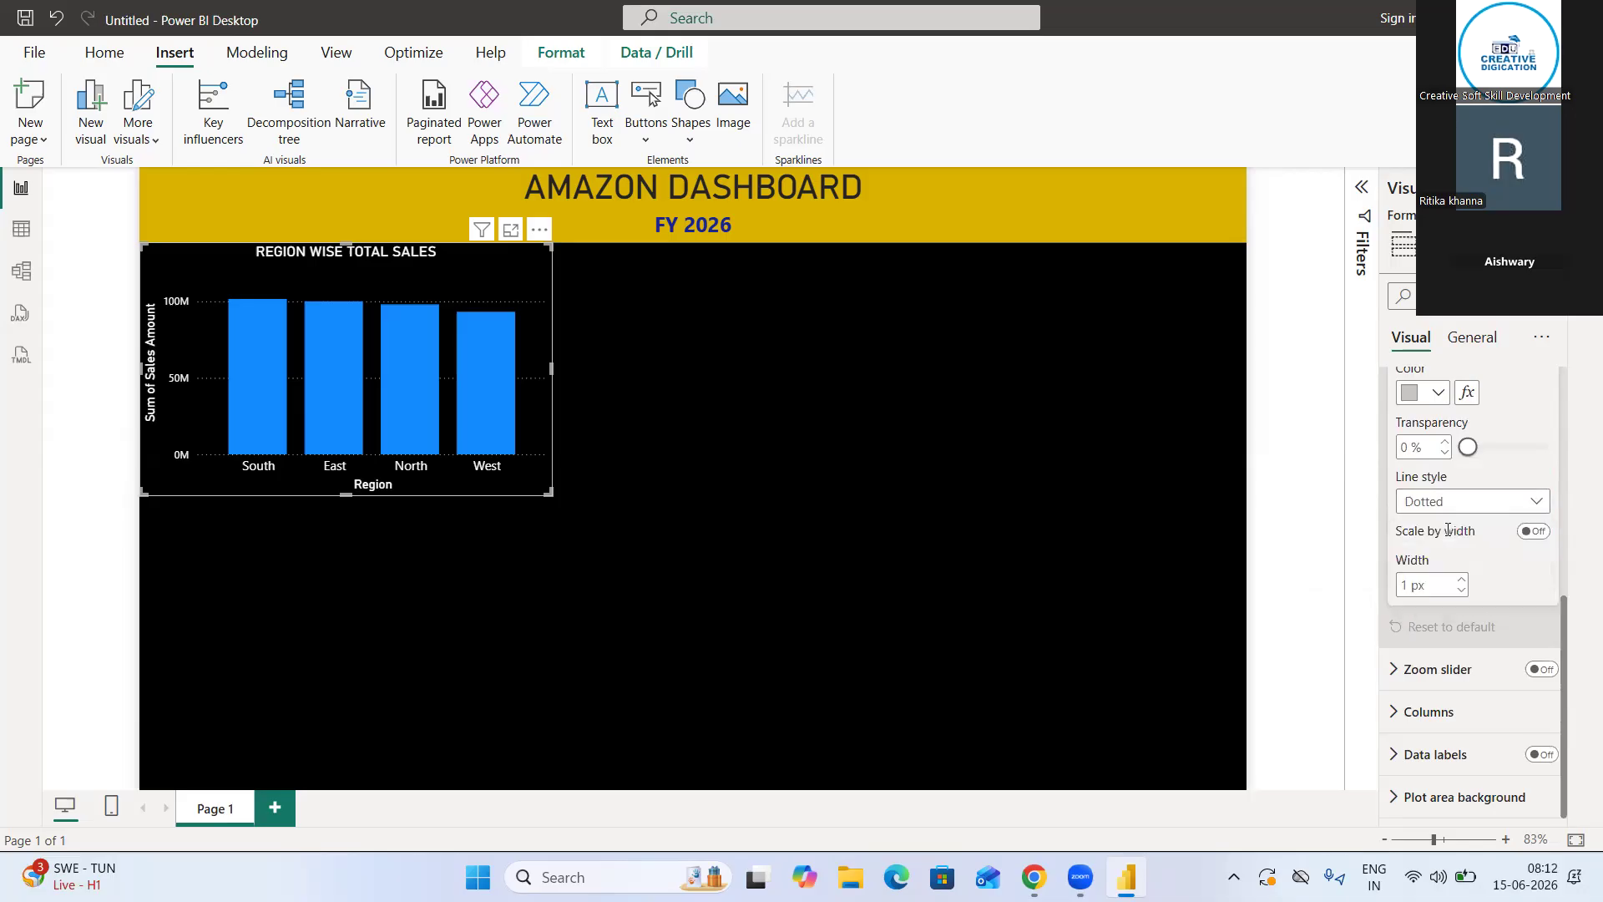
pyautogui.click(1487, 537)
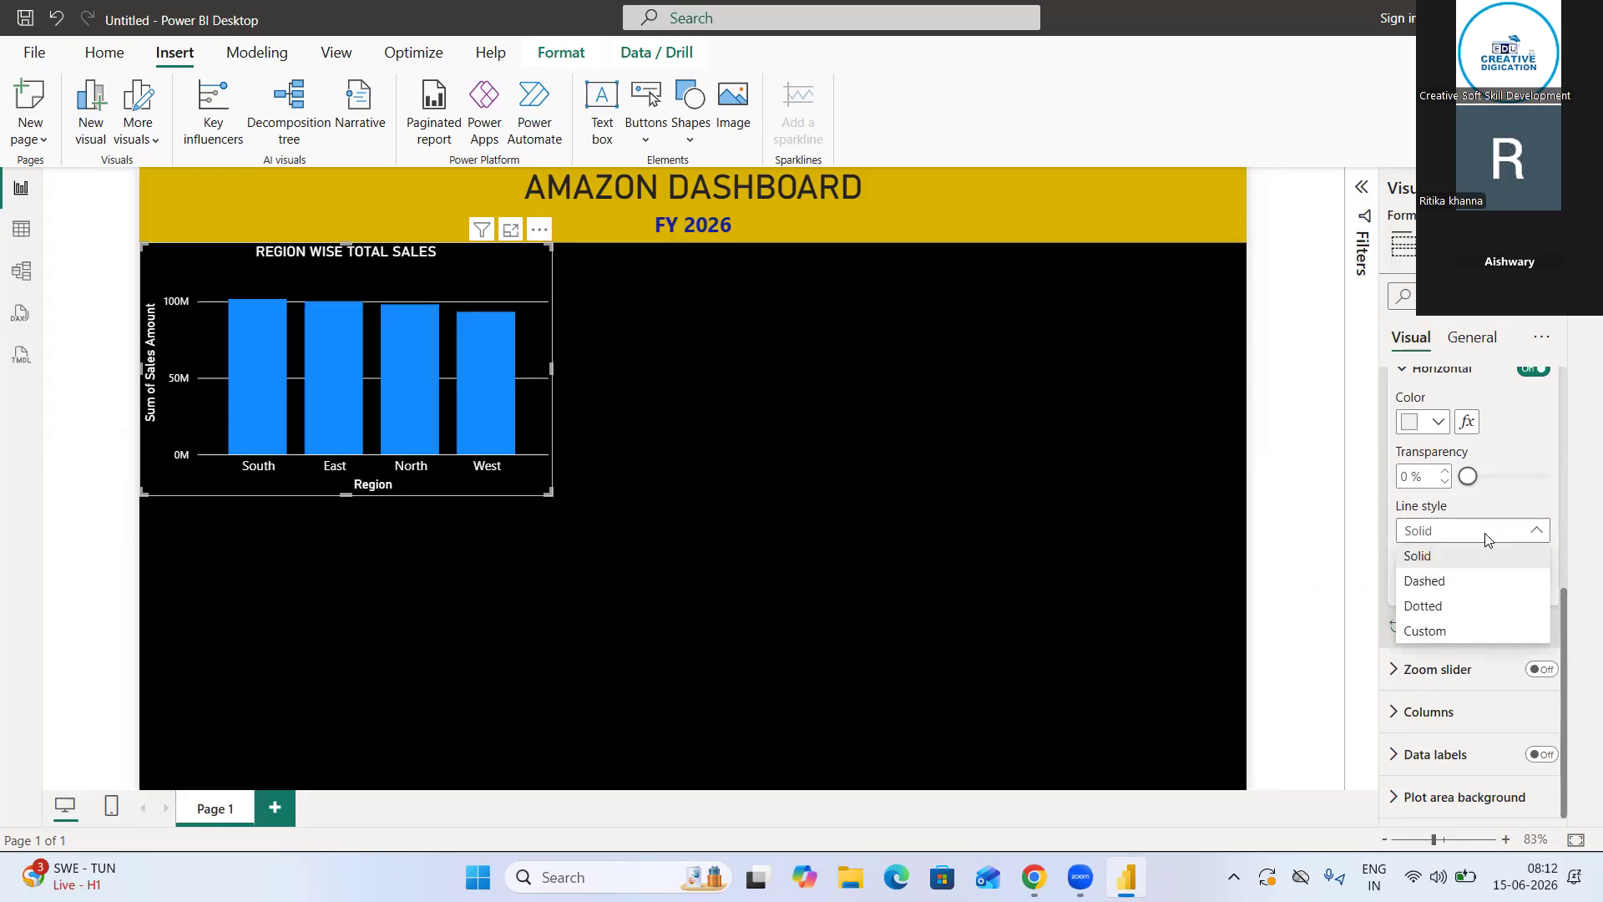
pyautogui.click(1453, 583)
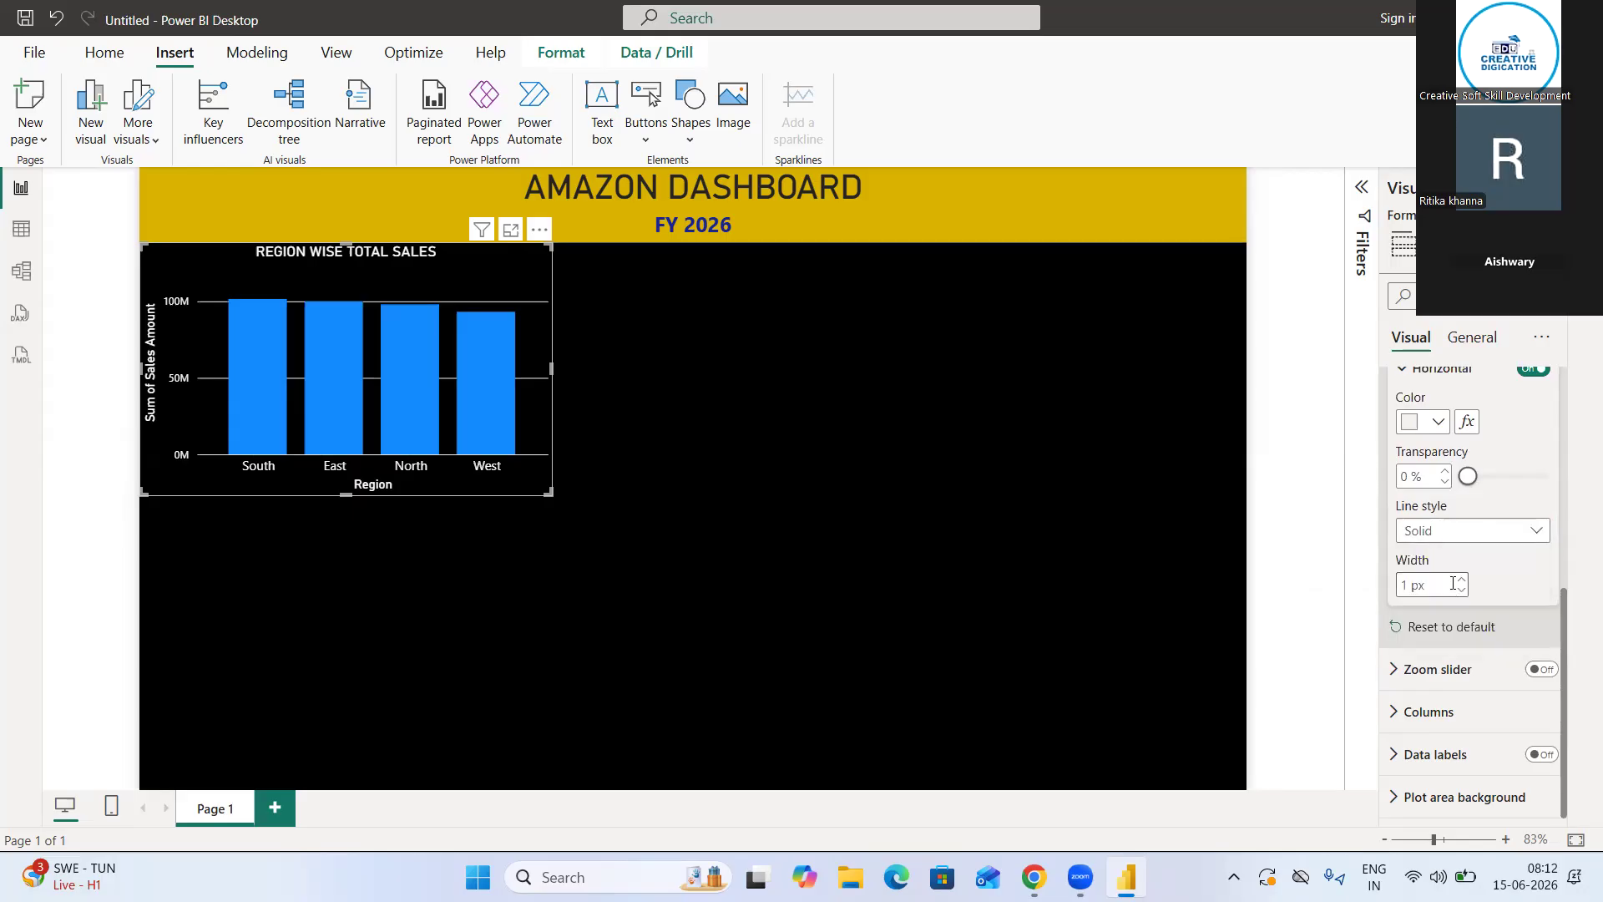
pyautogui.click(1494, 532)
pyautogui.click(1471, 618)
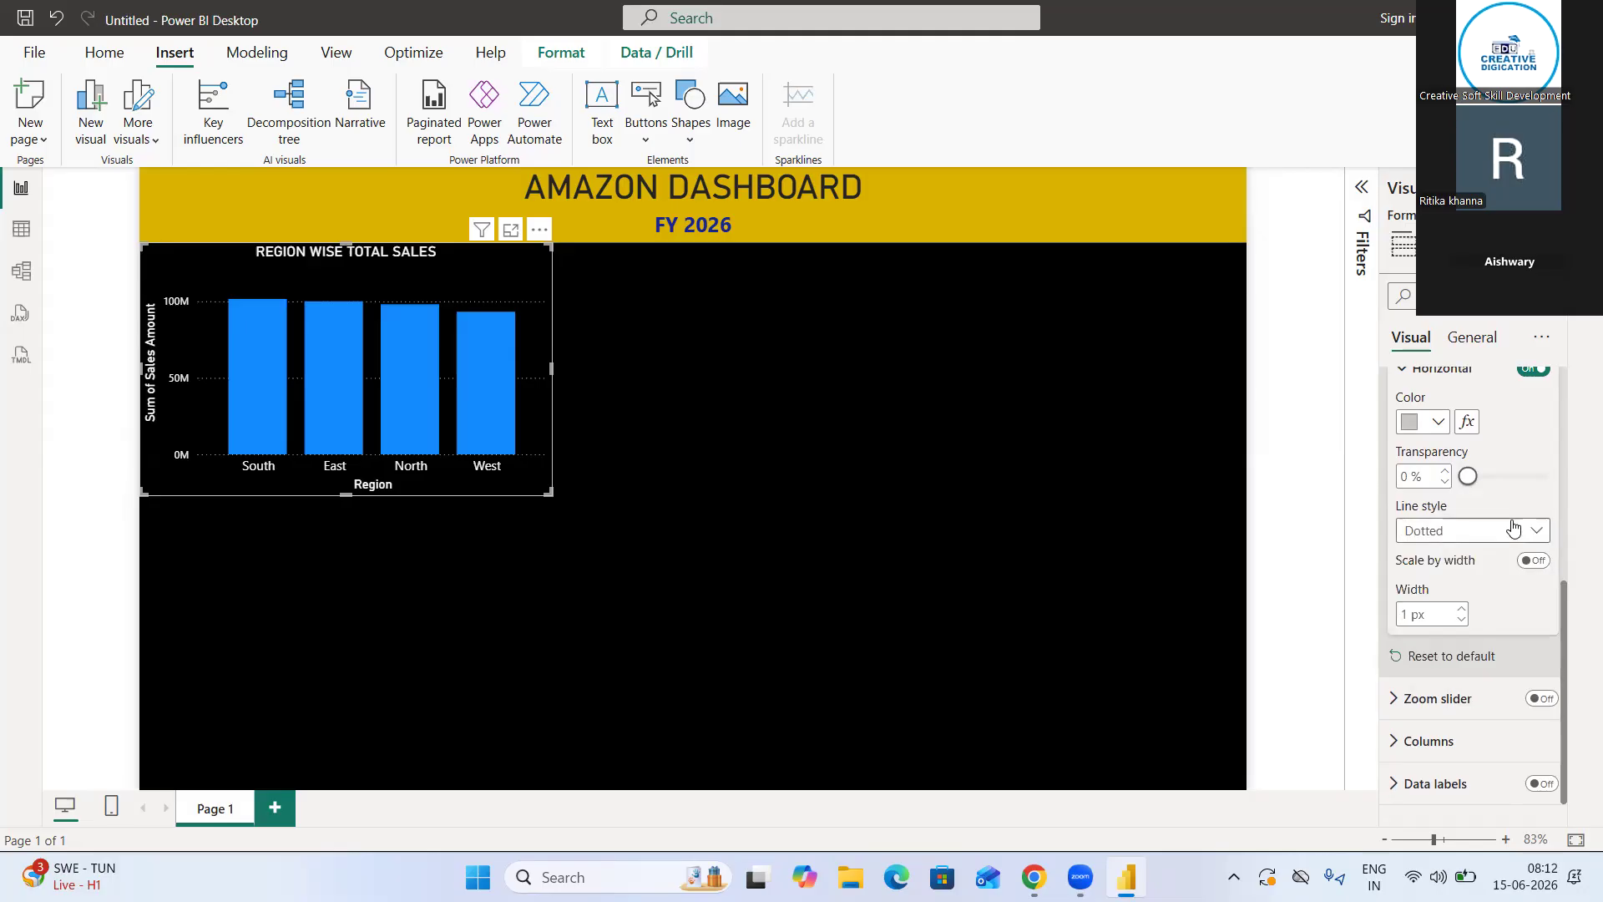
pyautogui.scroll(1, 1507, 598)
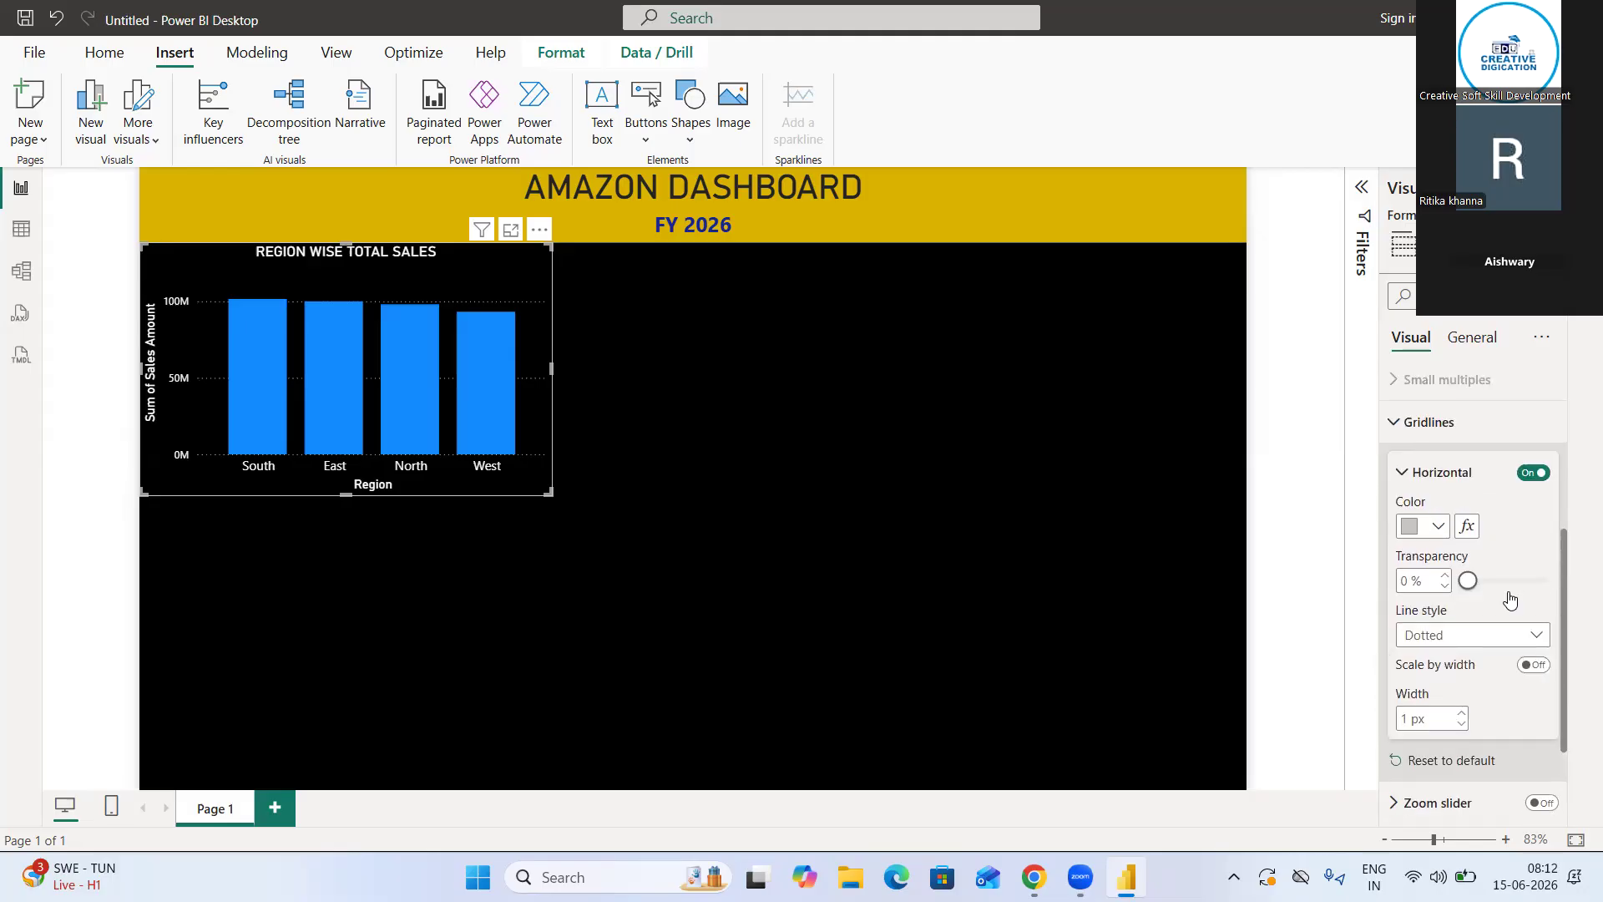
# Turn off the column chart's horizontal gridlines
pyautogui.click(1531, 473)
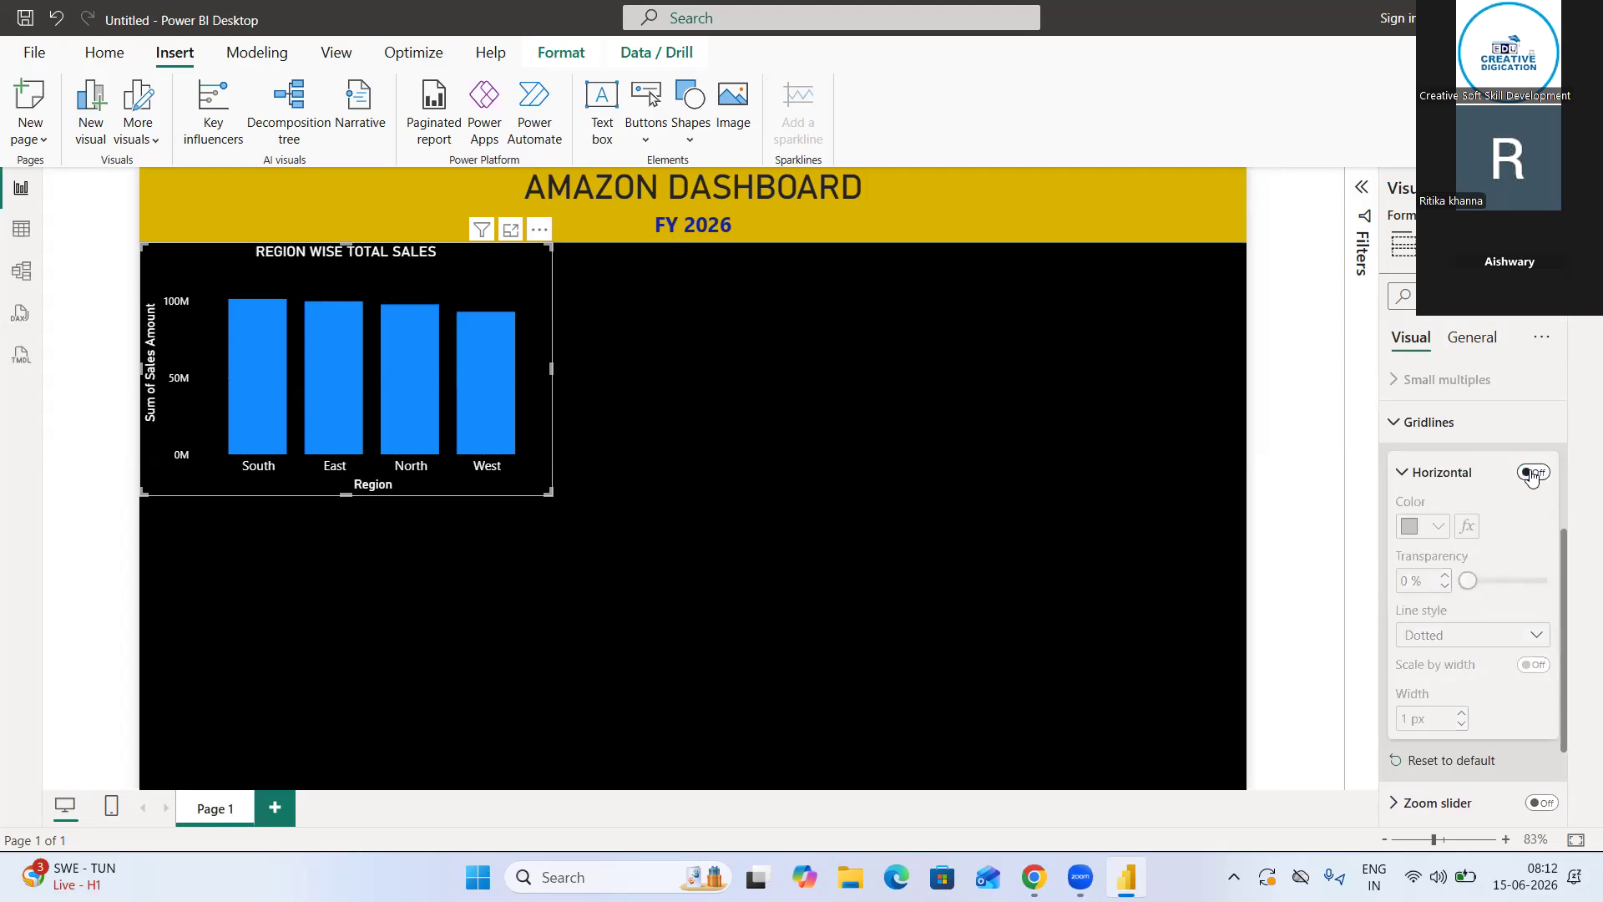
pyautogui.click(1402, 473)
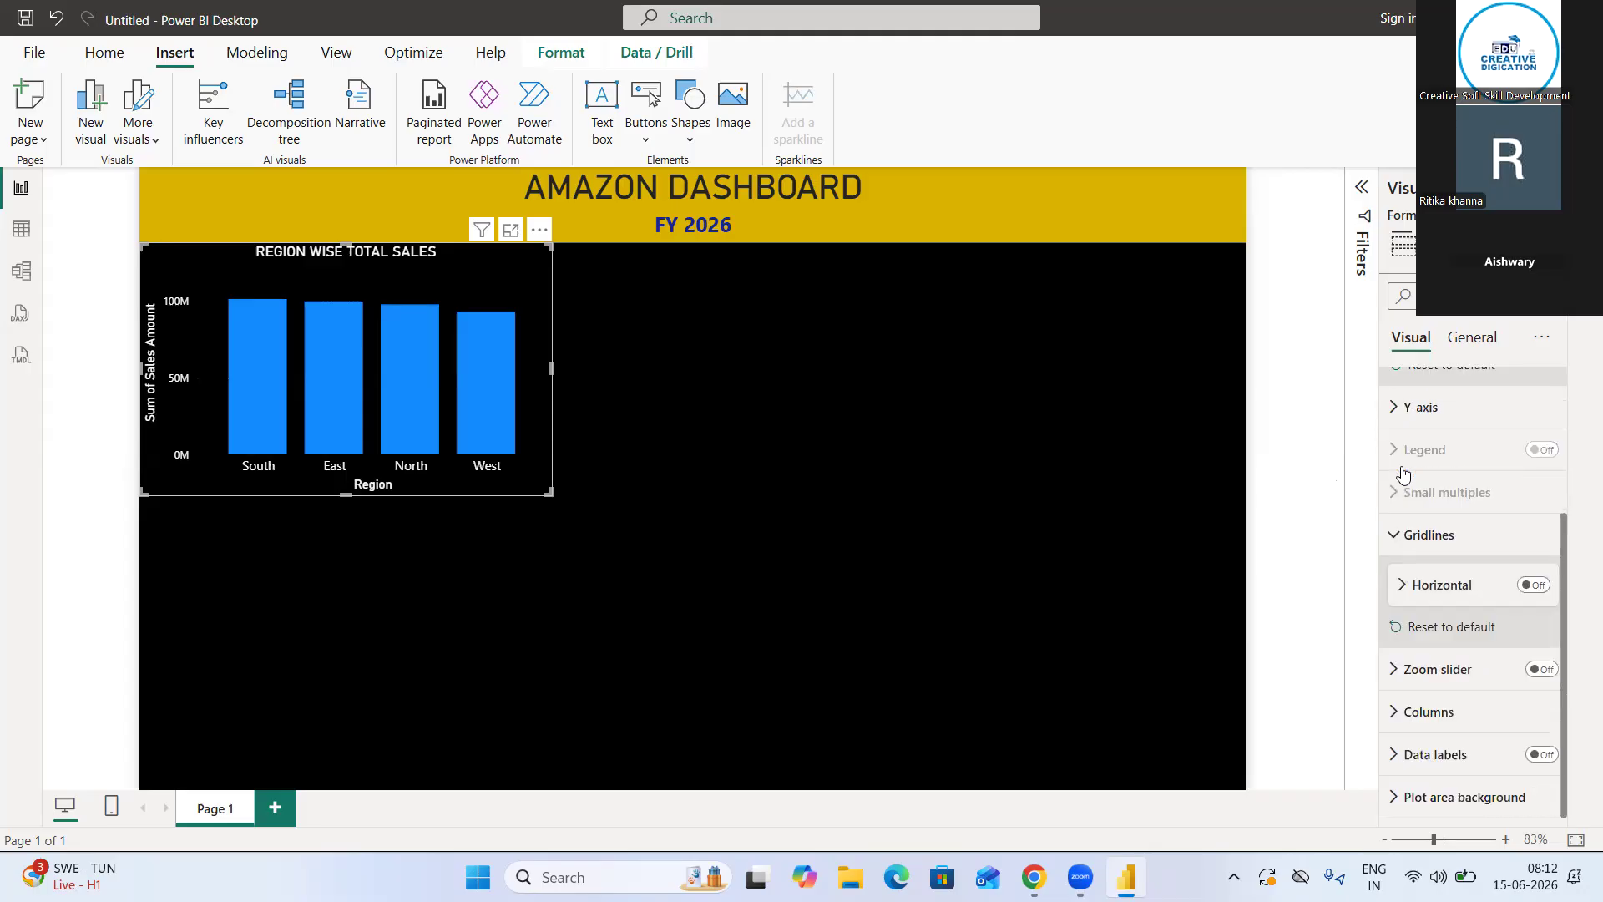
pyautogui.click(1394, 539)
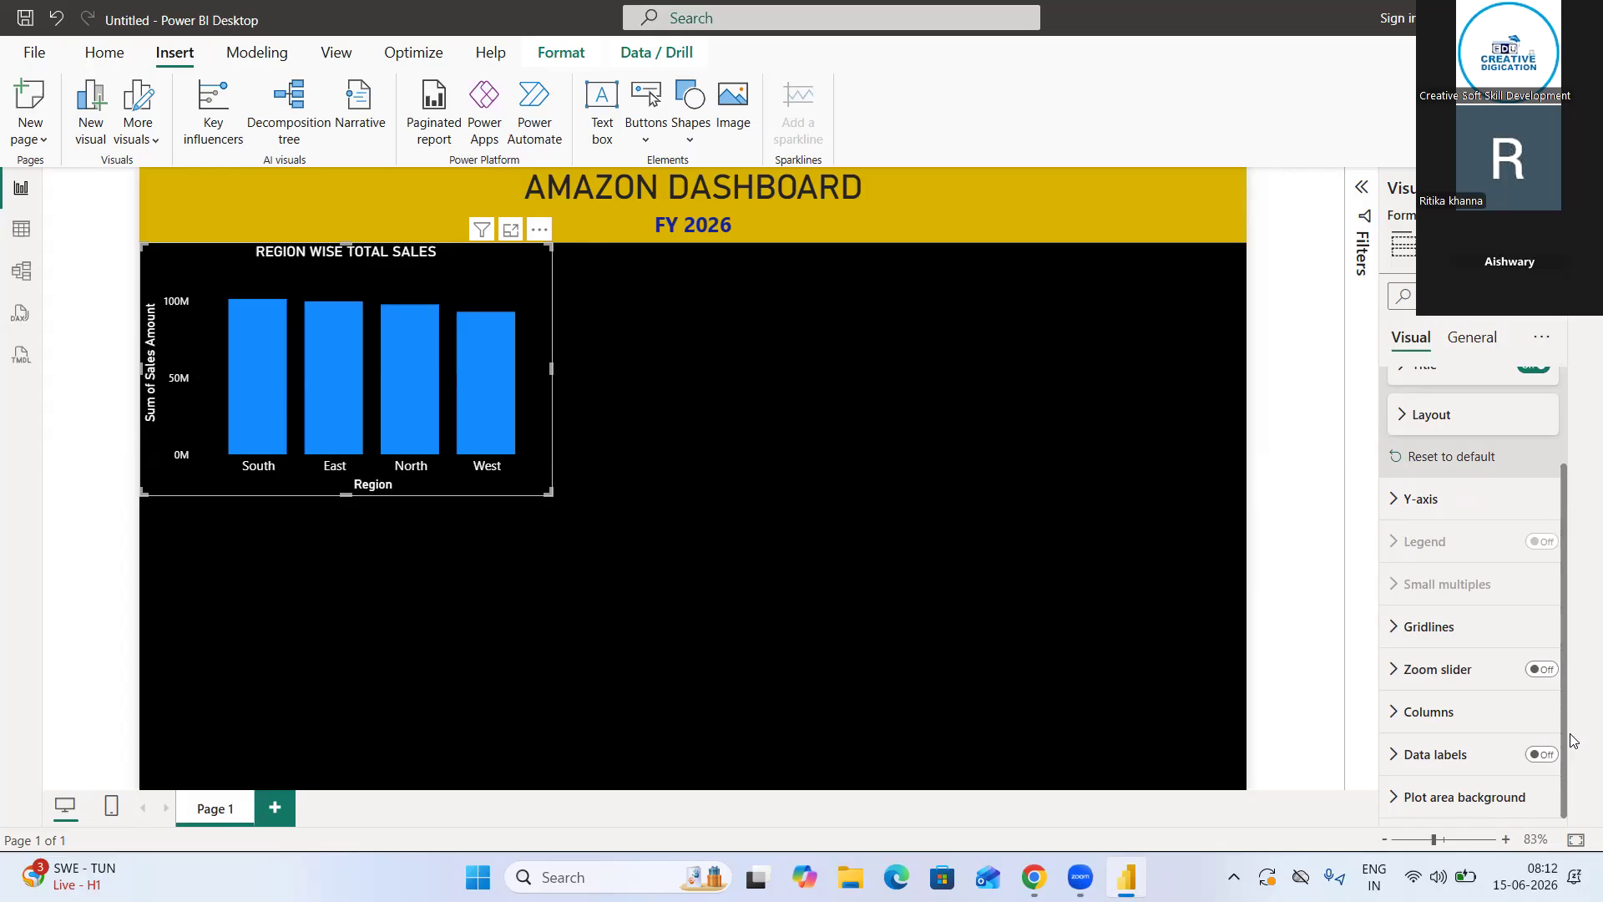
# Turn on data labels for the column chart and set their value color to white
pyautogui.click(1541, 756)
pyautogui.click(1396, 755)
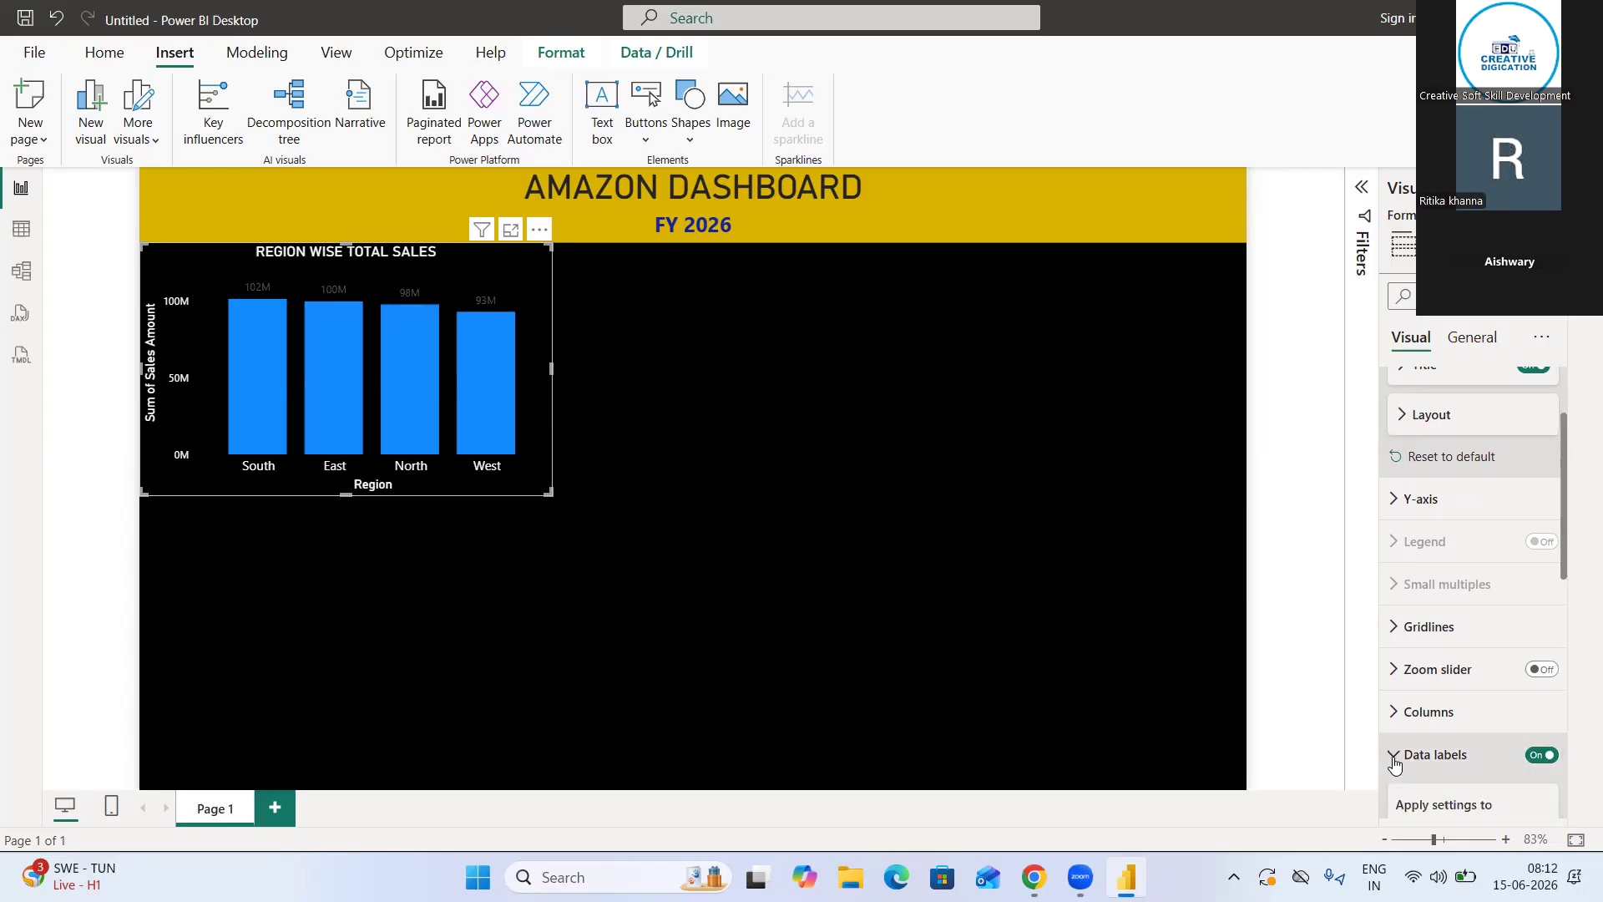
pyautogui.scroll(-3, 1472, 756)
pyautogui.scroll(-5, 1473, 755)
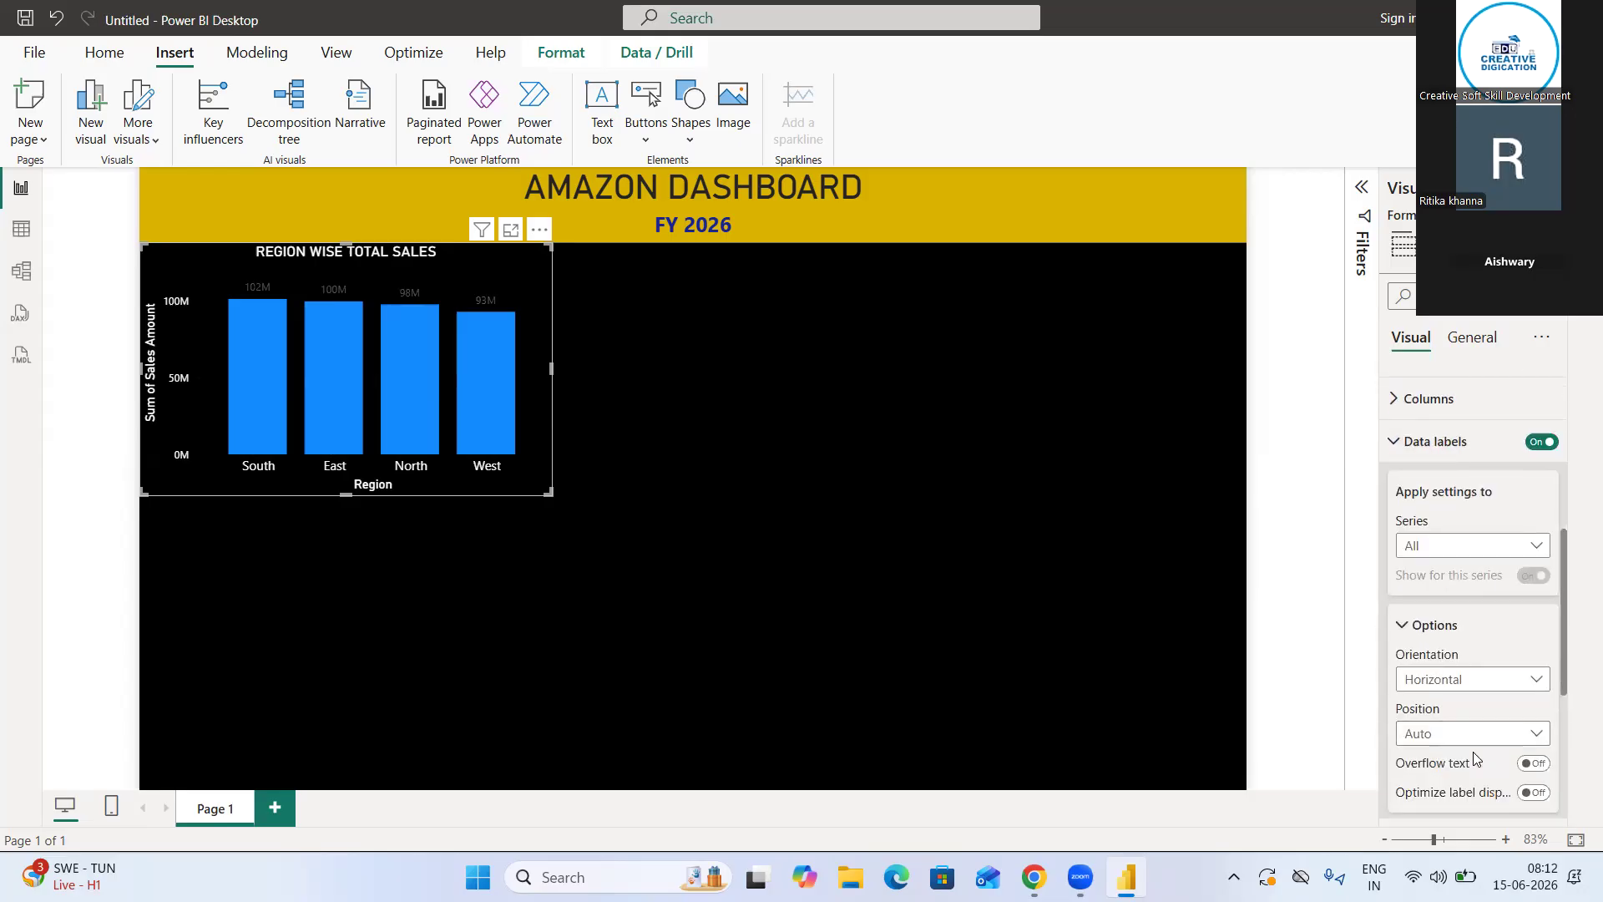
pyautogui.scroll(-2, 1473, 755)
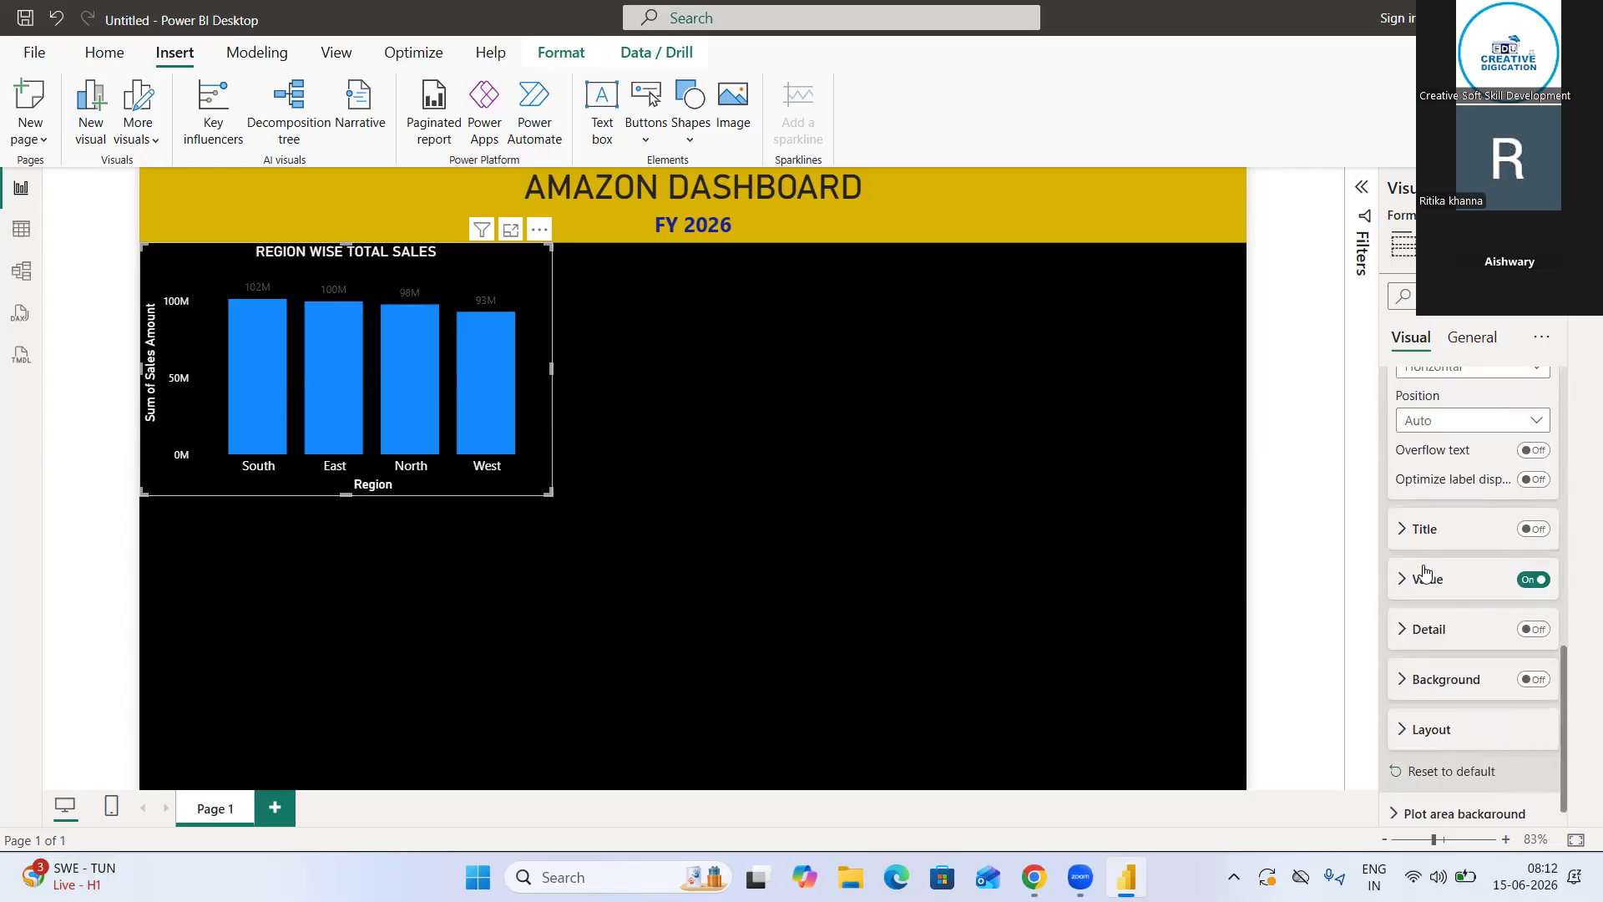
pyautogui.click(1417, 576)
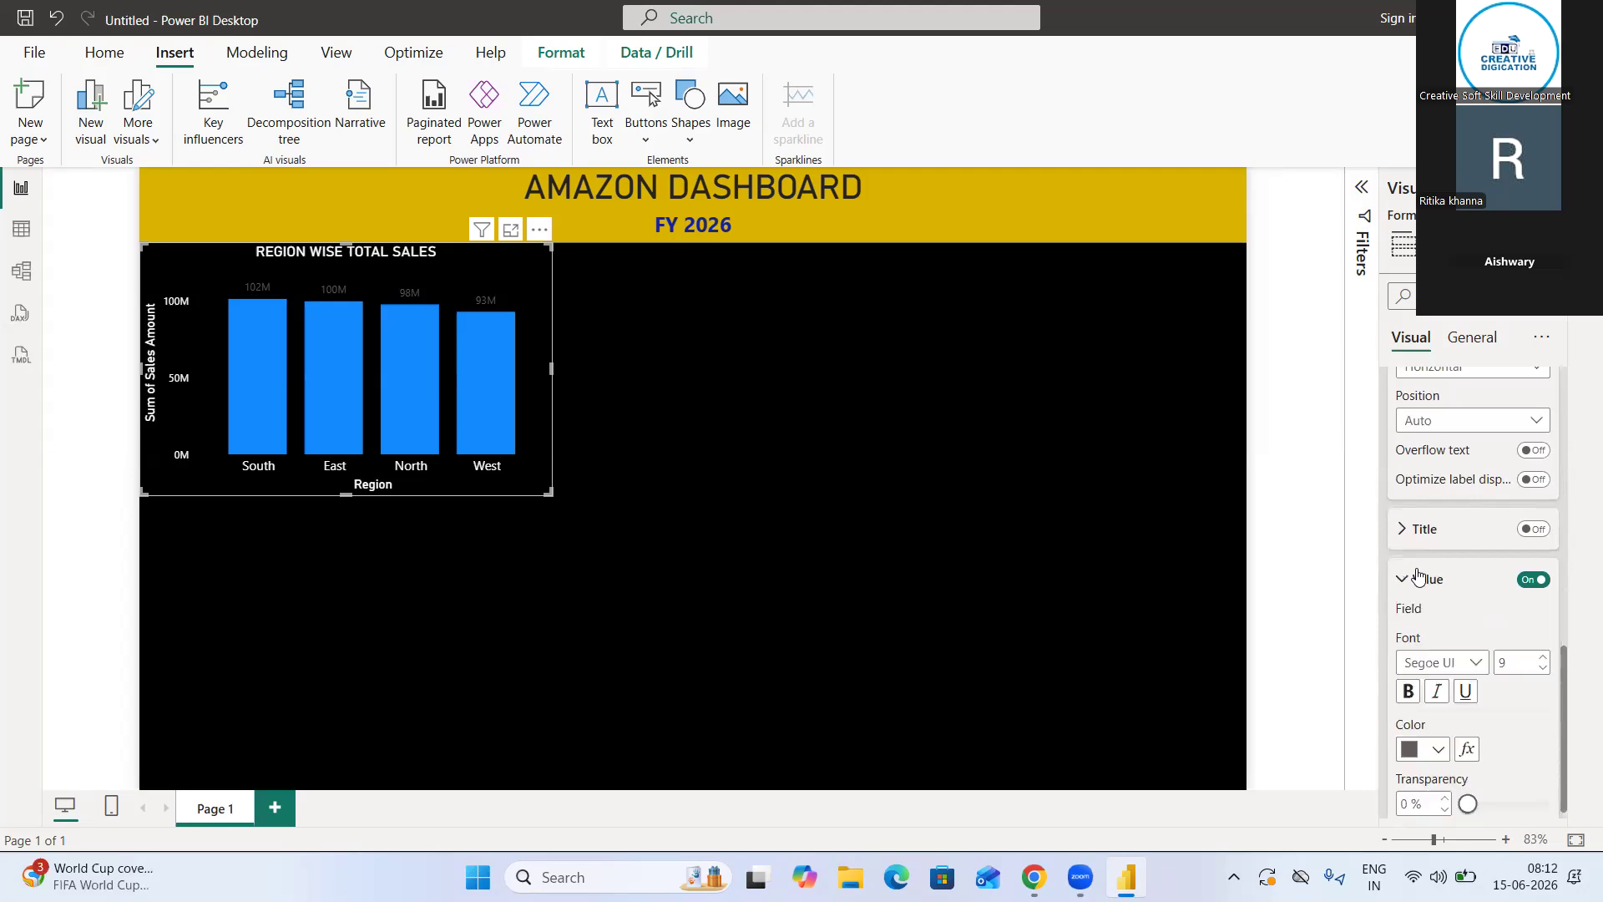
pyautogui.click(1440, 789)
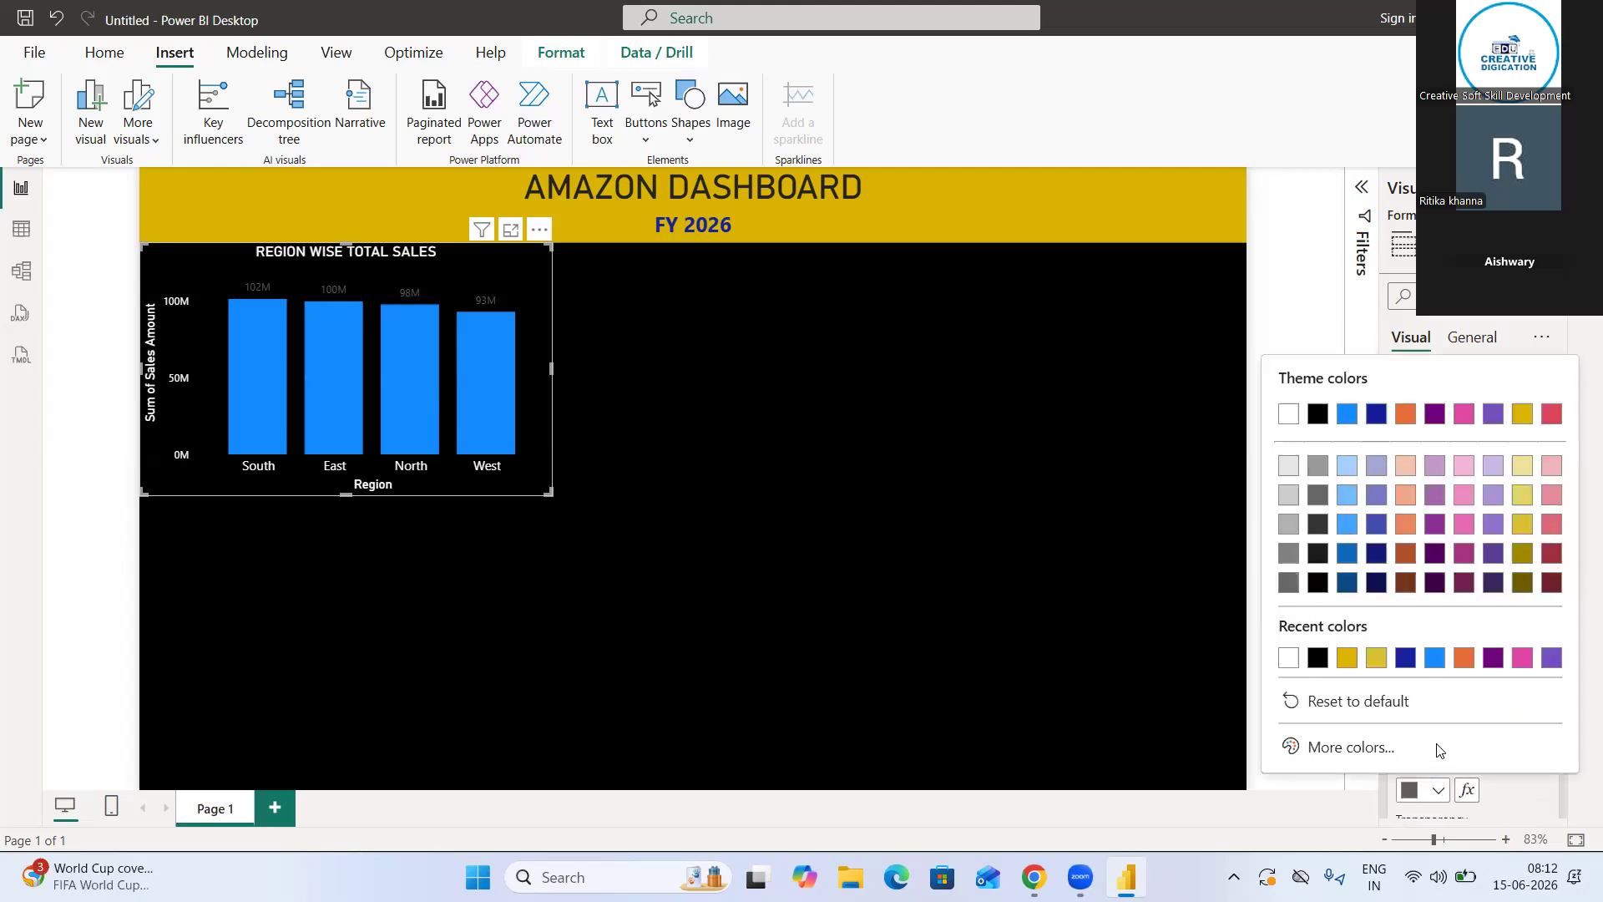
pyautogui.click(1291, 657)
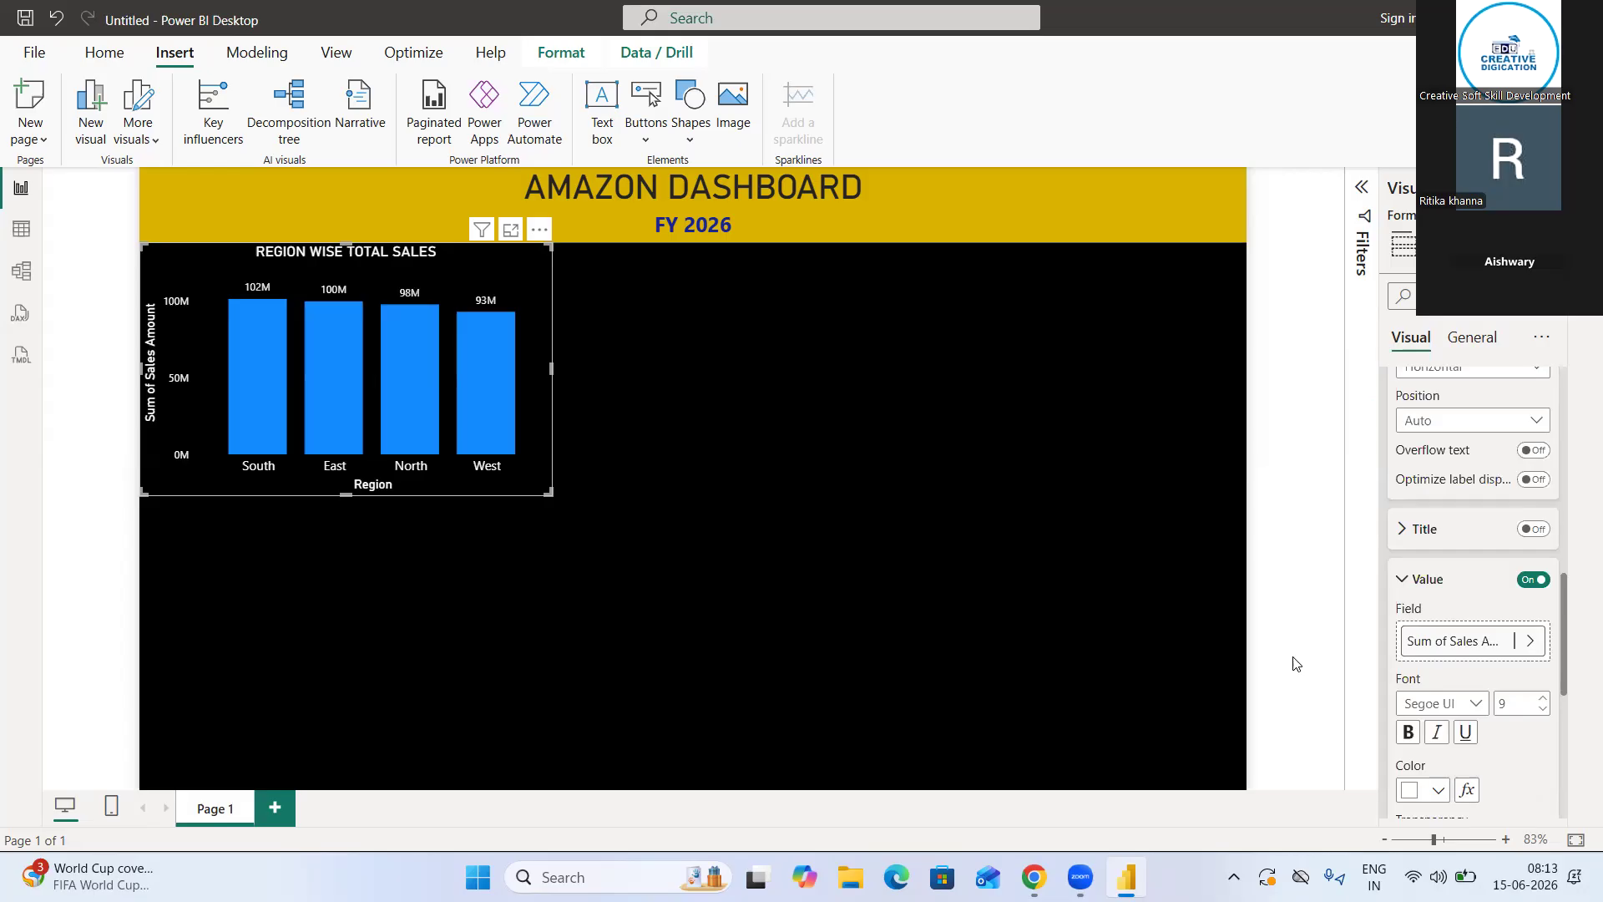
# Make the column chart's data label values bold and italic, and close the formatting pane
pyautogui.click(1408, 734)
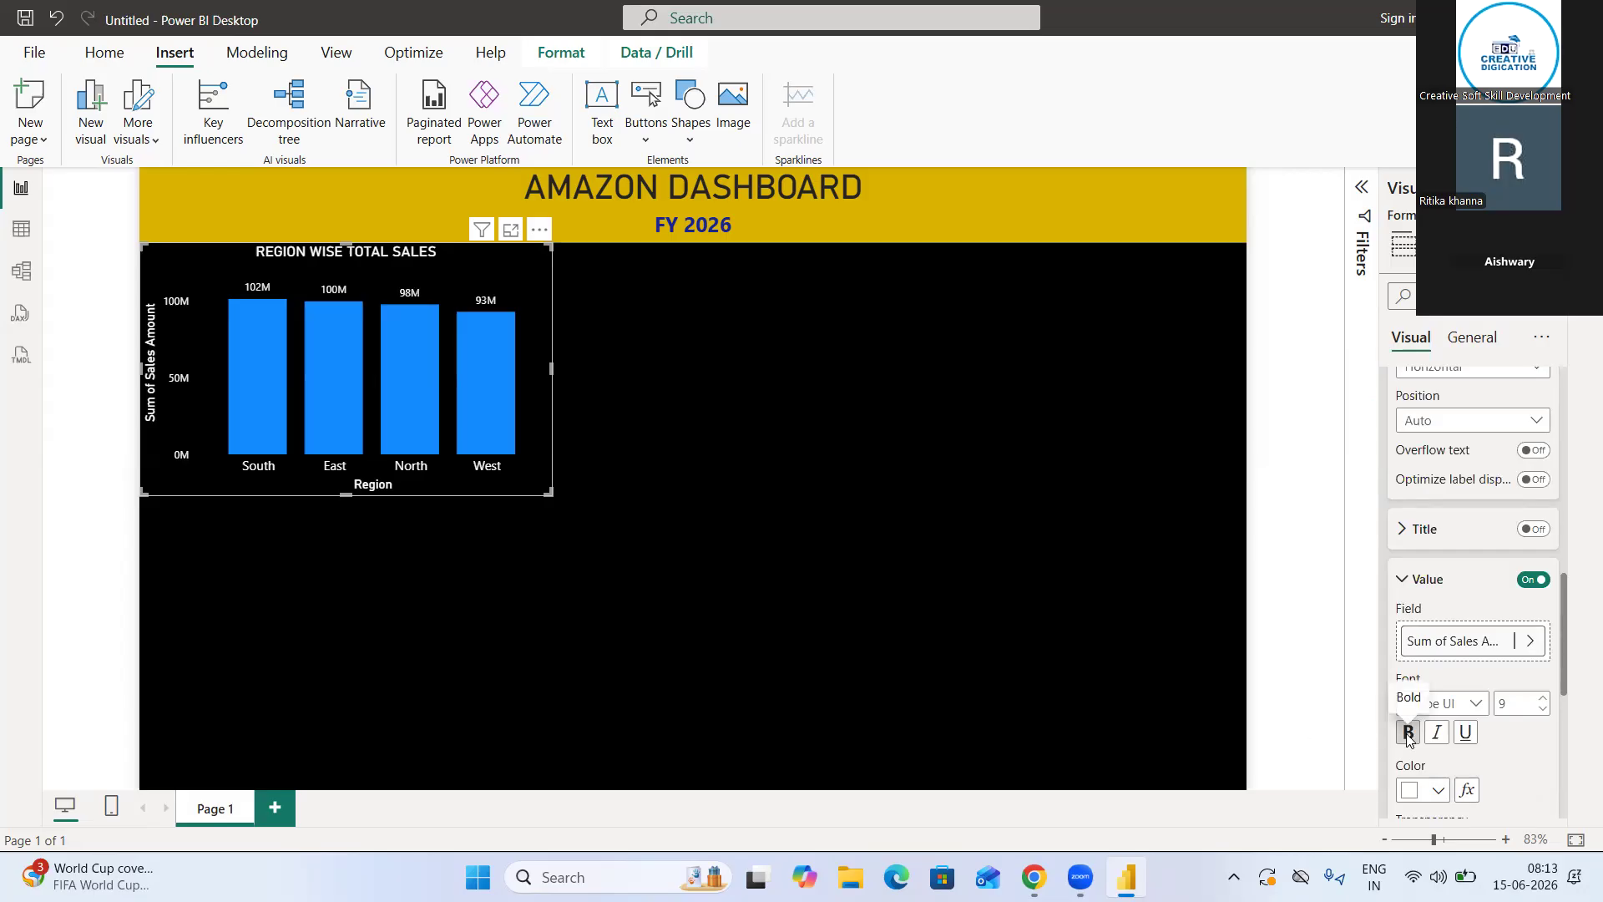
pyautogui.click(1438, 734)
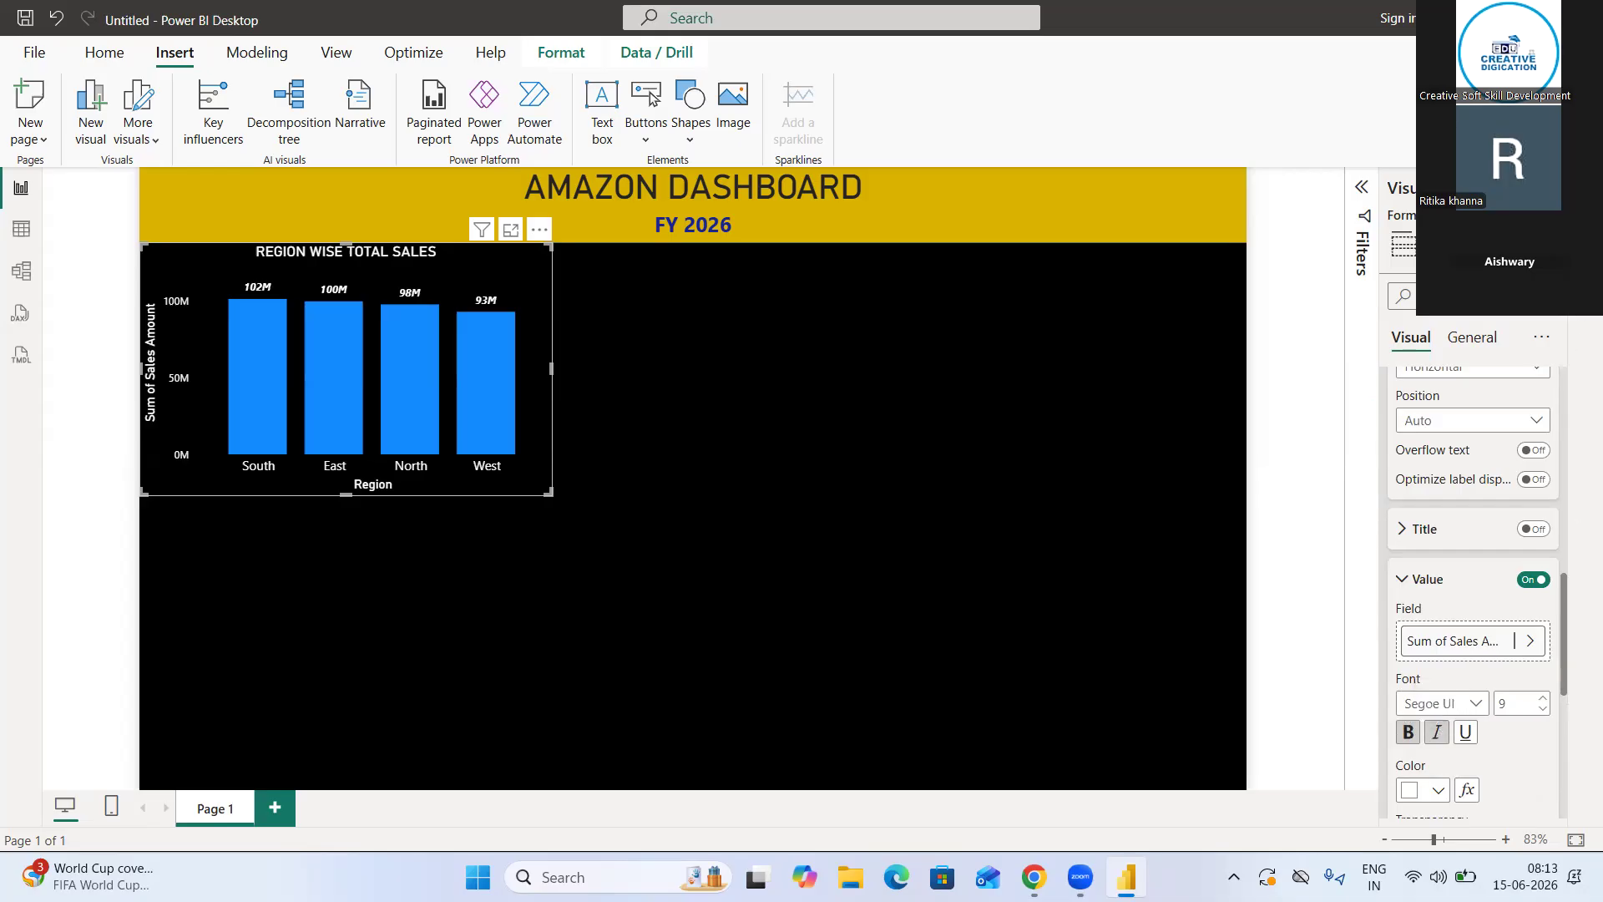
pyautogui.click(1551, 187)
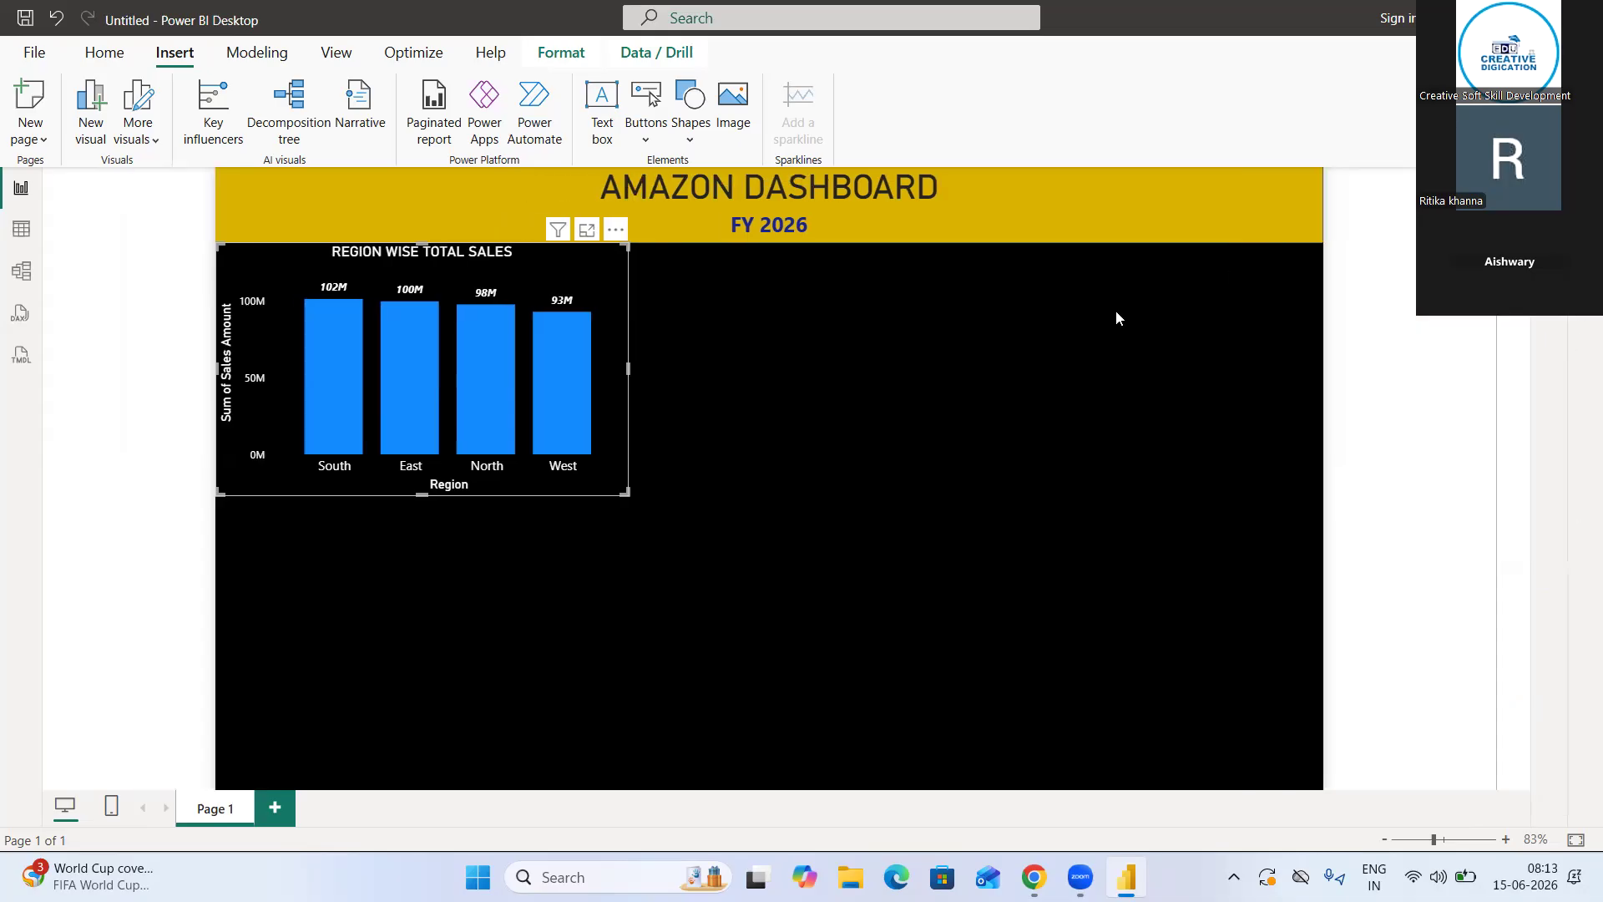
pyautogui.click(700, 425)
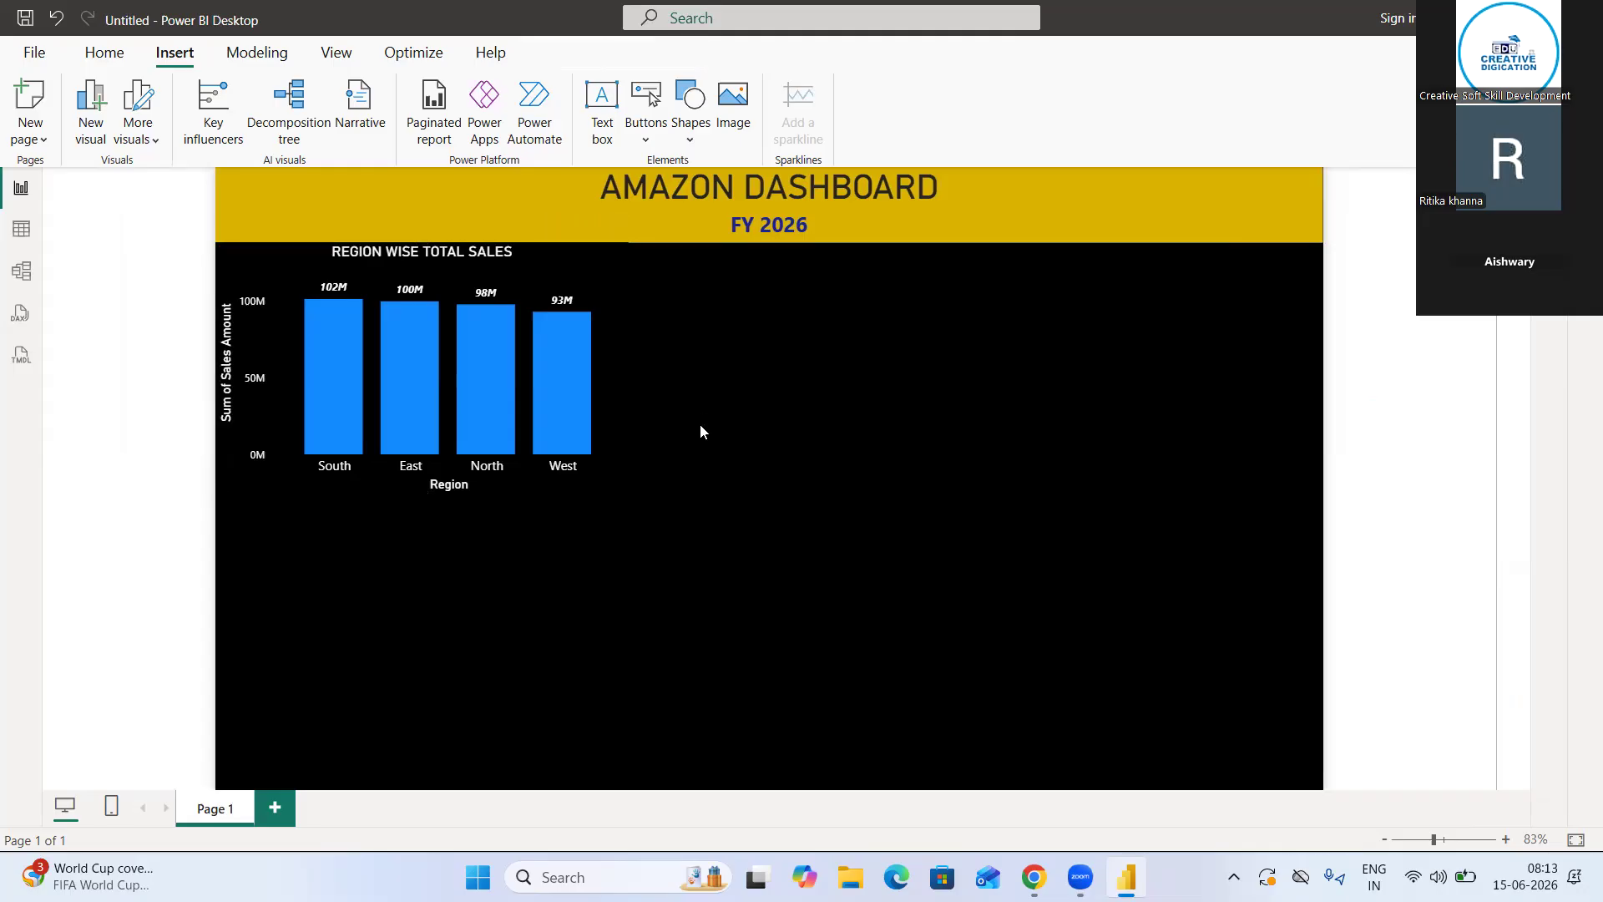
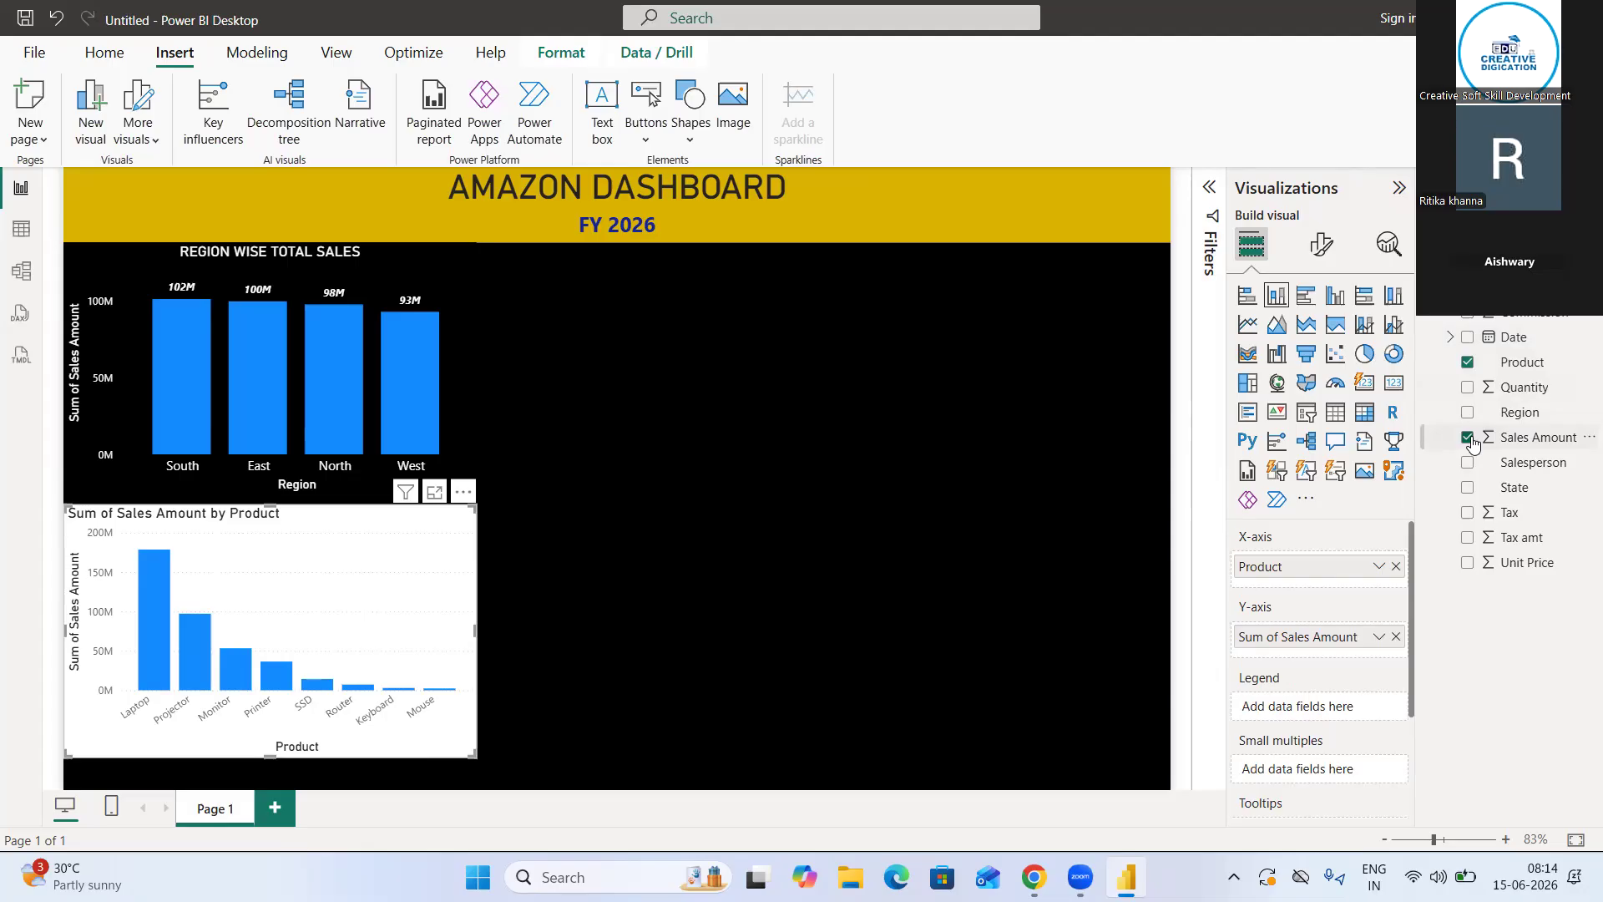
# Add the Commission field to the stacked column chart of sales amount by product and deselect the chart
pyautogui.click(1474, 319)
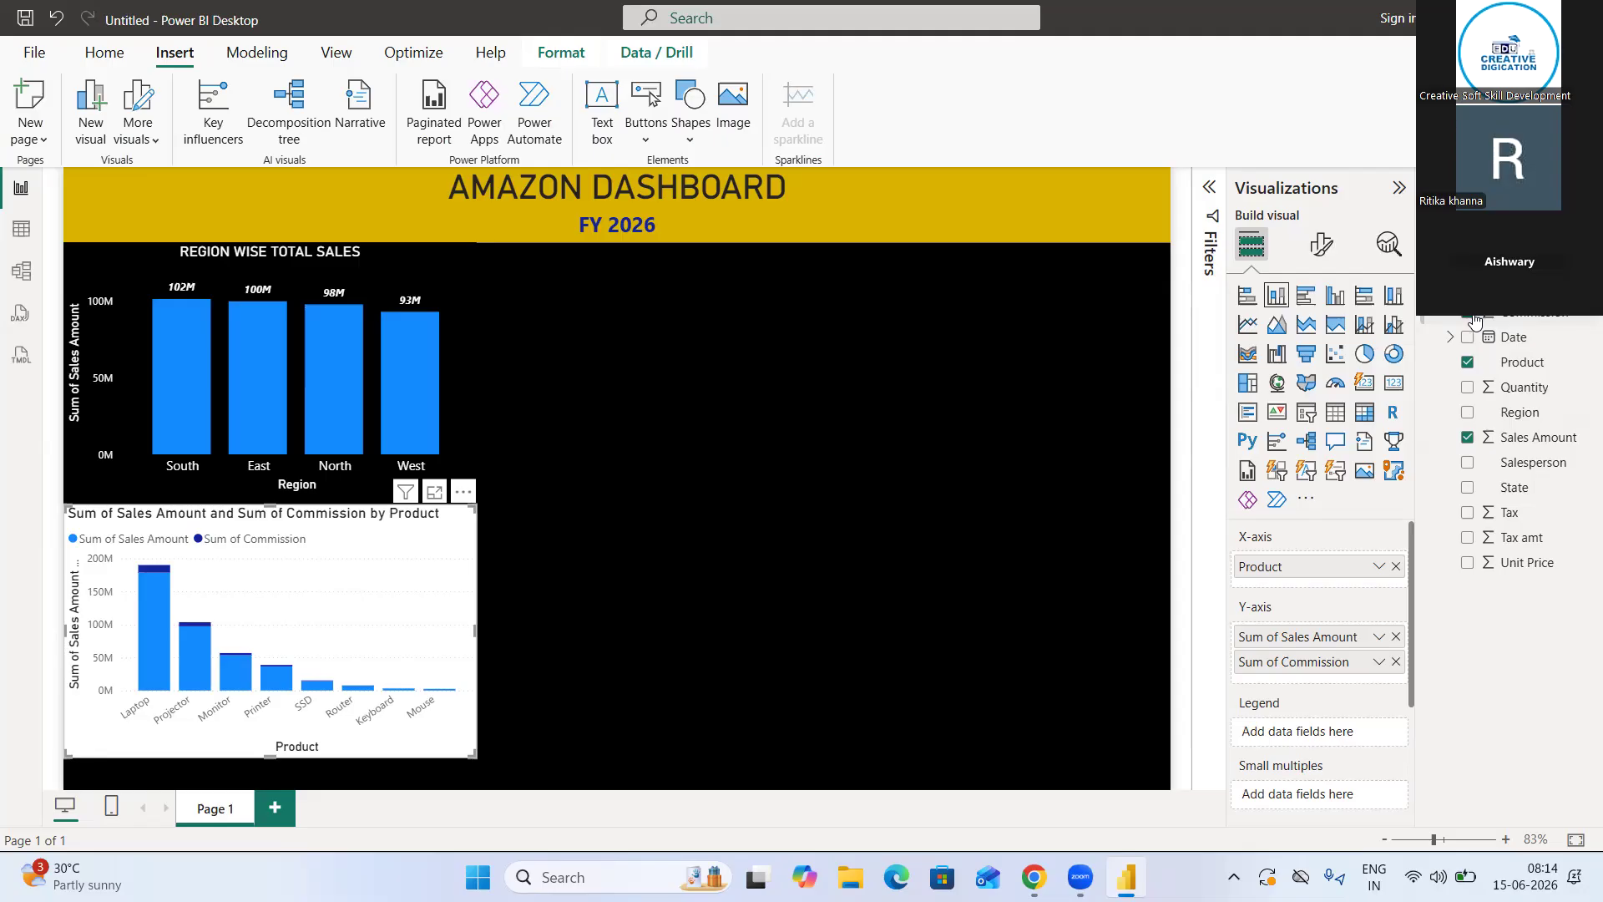
pyautogui.click(583, 311)
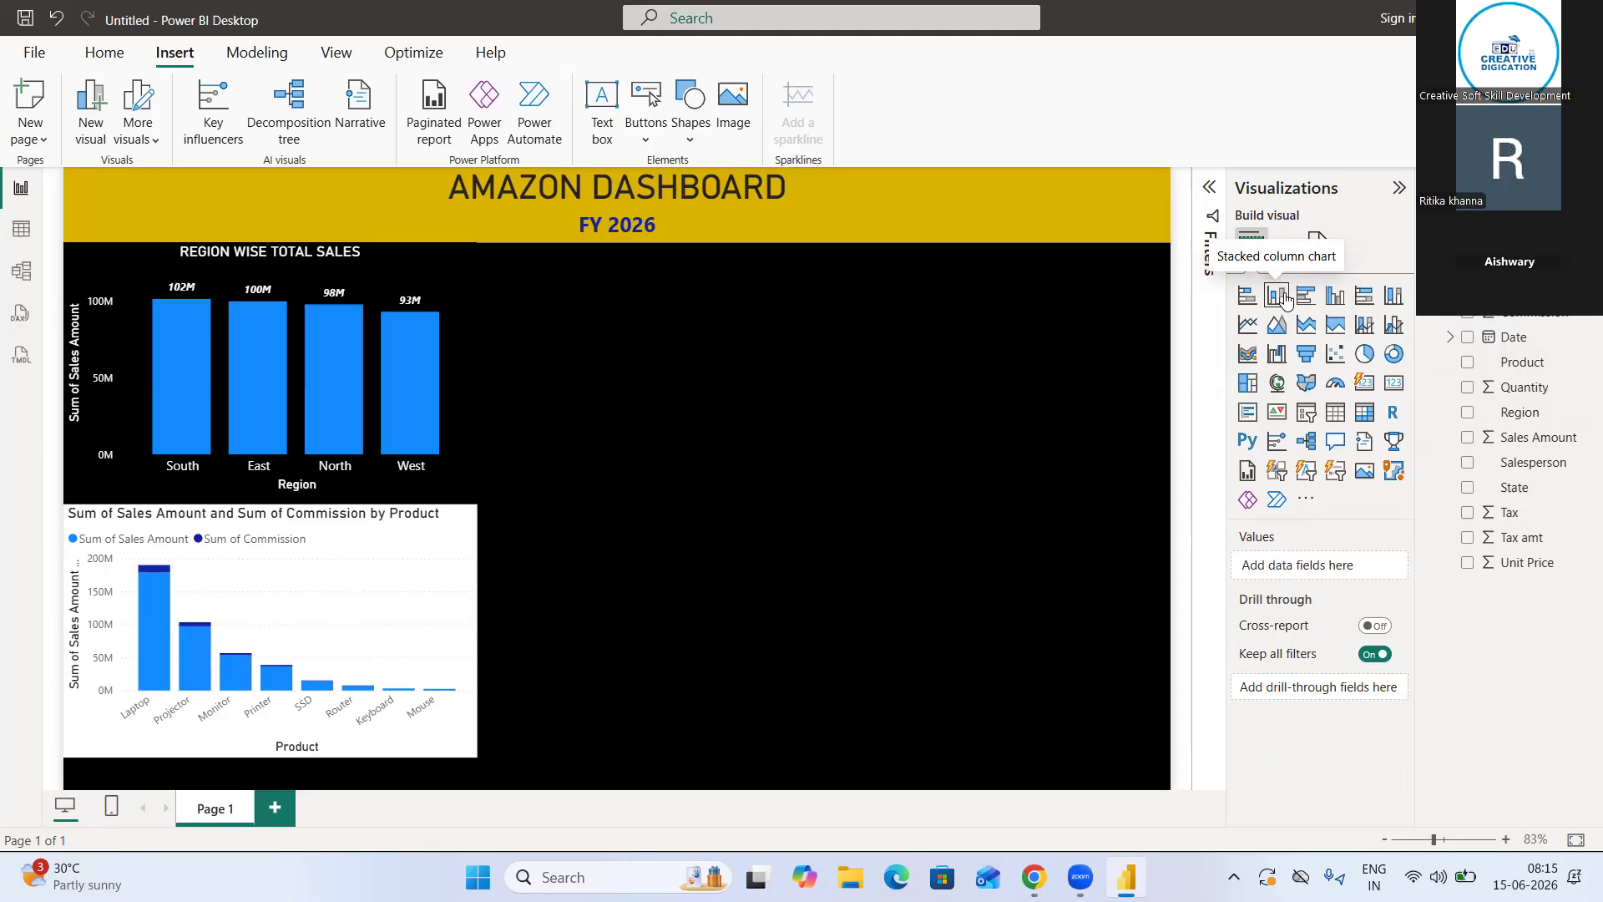
# Try a clustered column chart of Sales Amount and Commission by Product and compare its Laptop bars with the stacked chart
pyautogui.click(1333, 299)
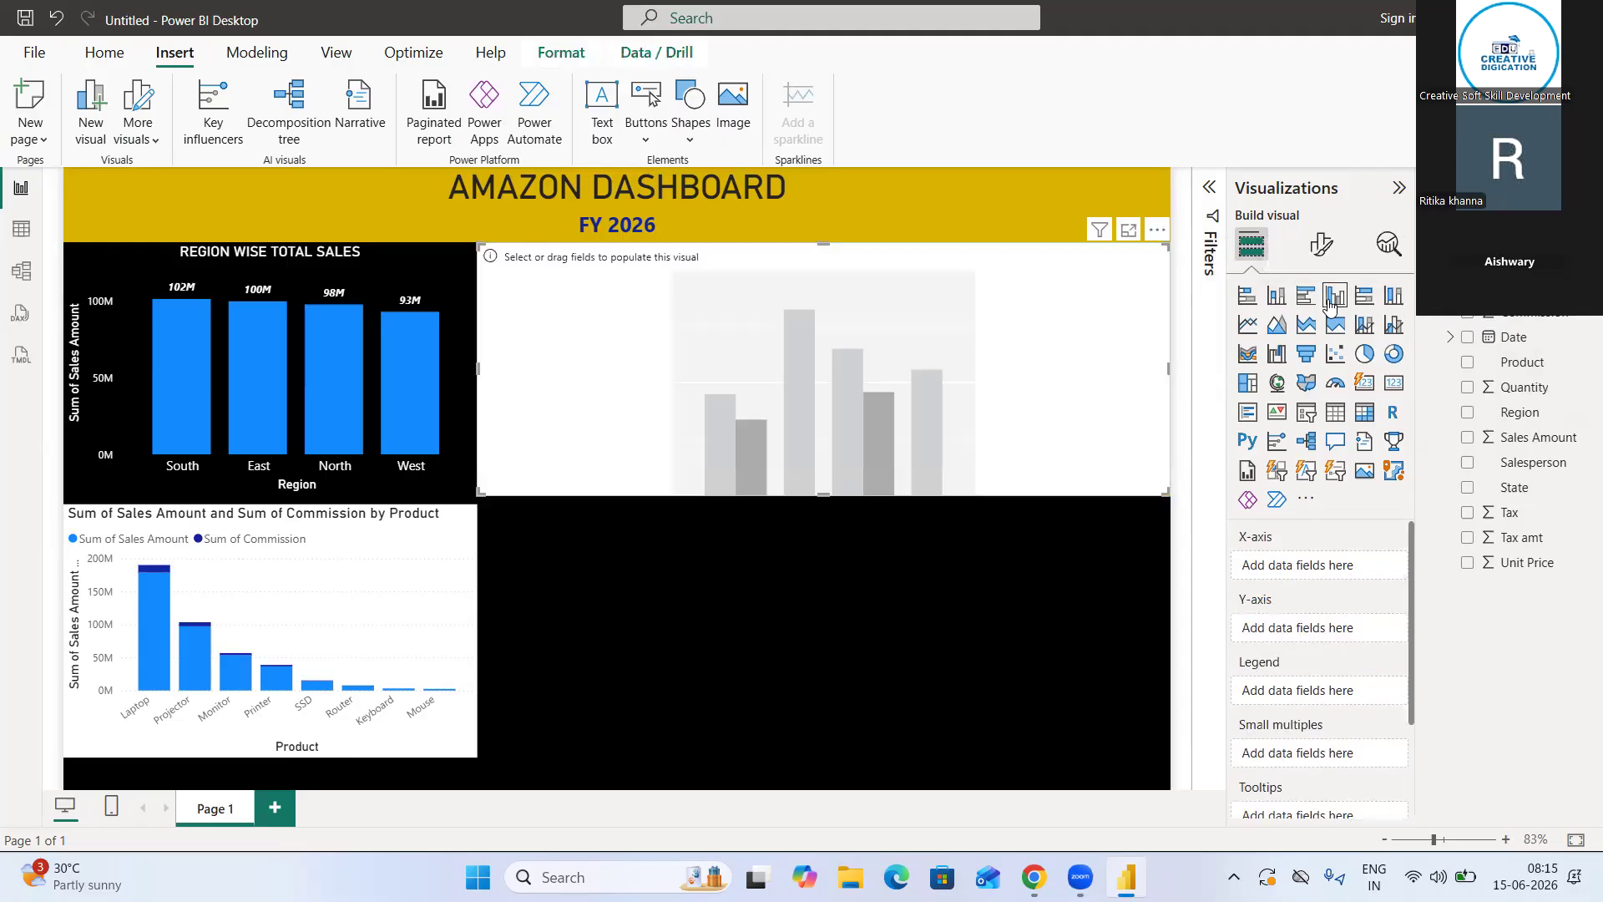
pyautogui.click(1470, 365)
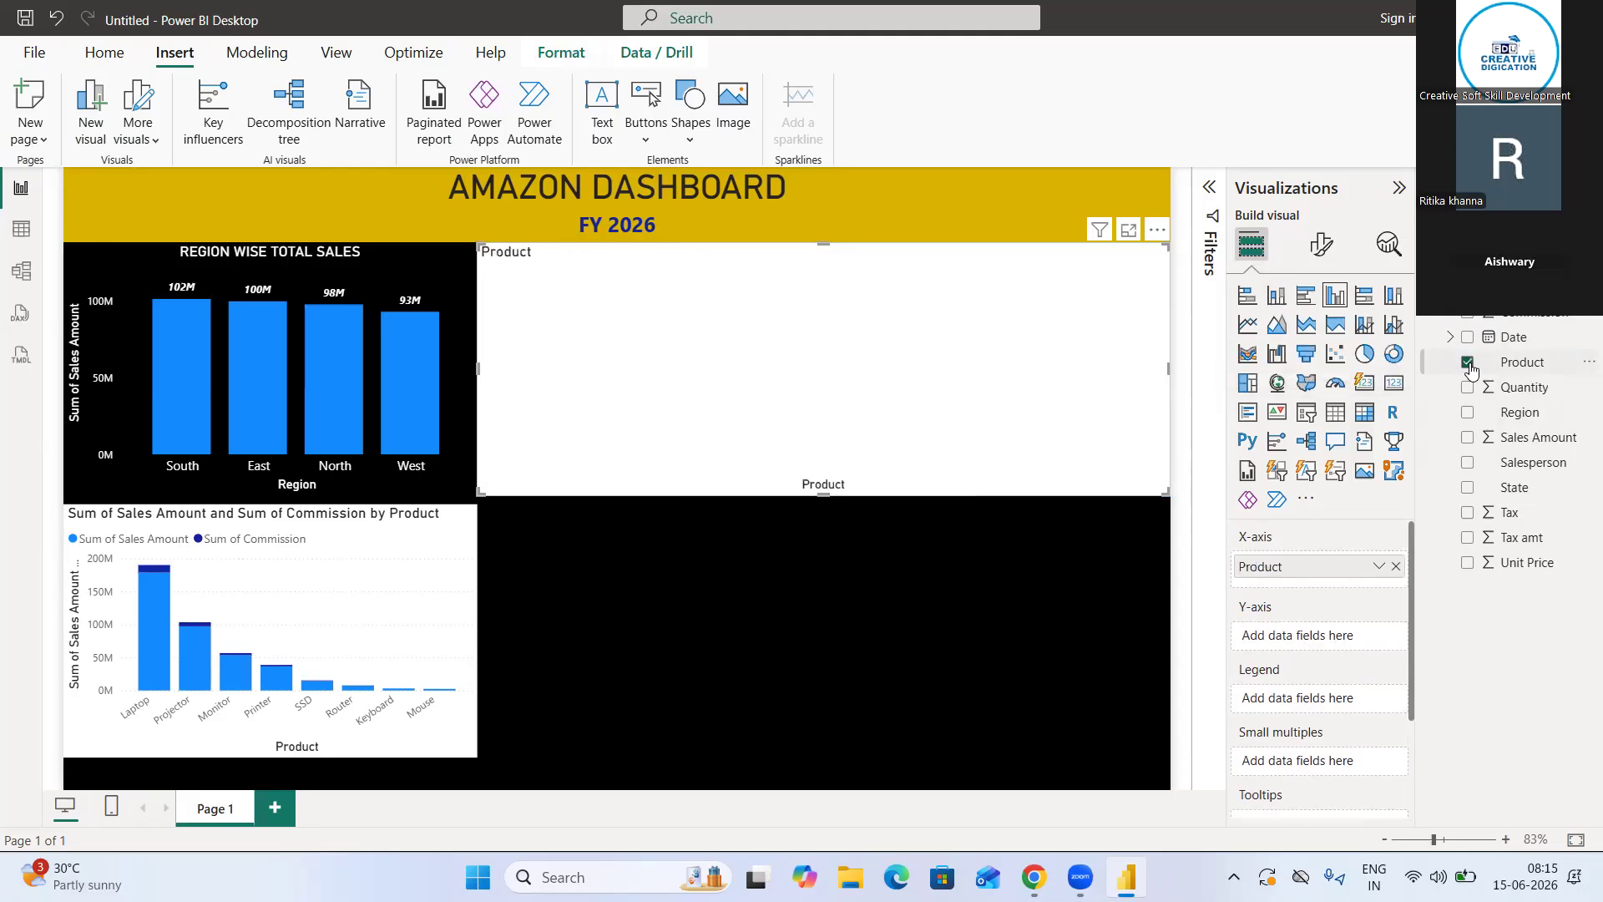
pyautogui.click(1467, 439)
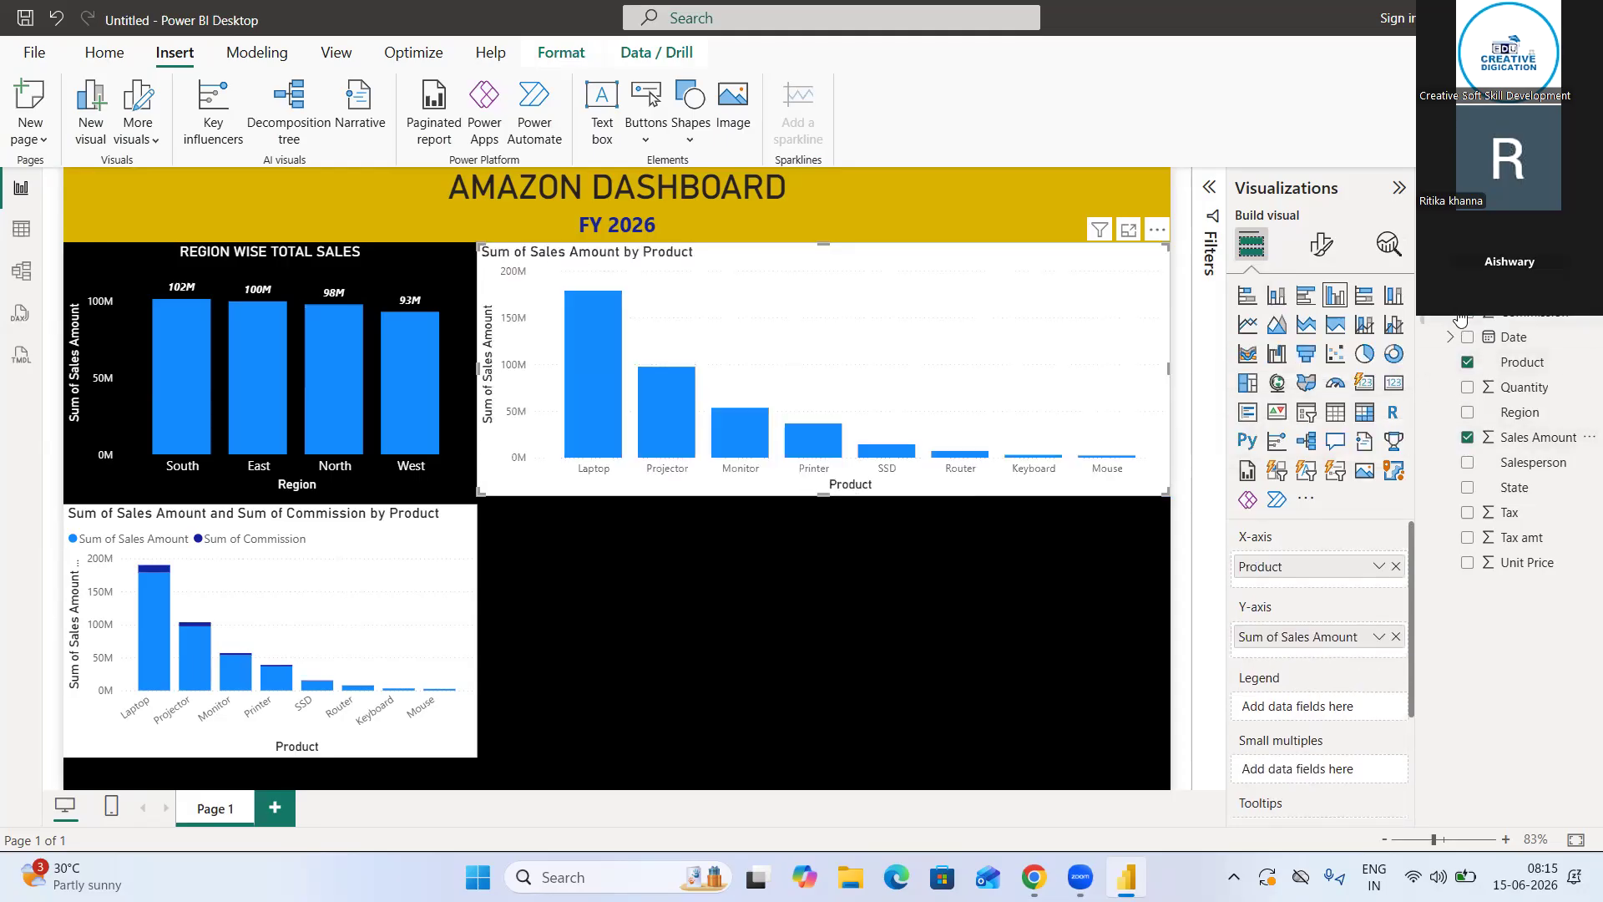
pyautogui.click(1467, 315)
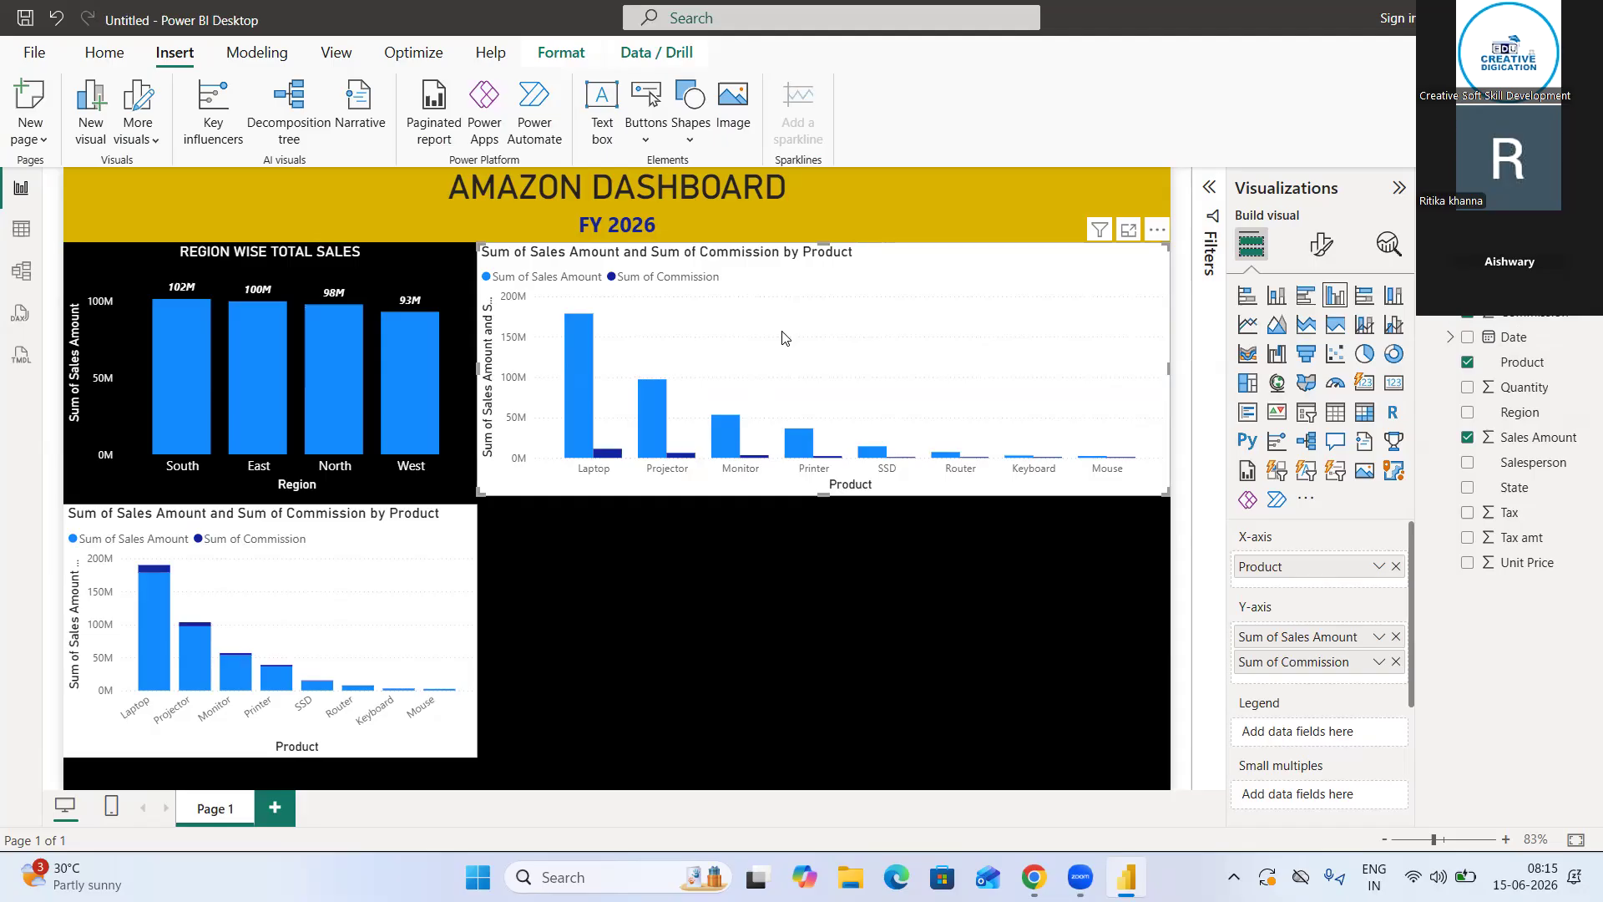
pyautogui.moveTo(594, 411)
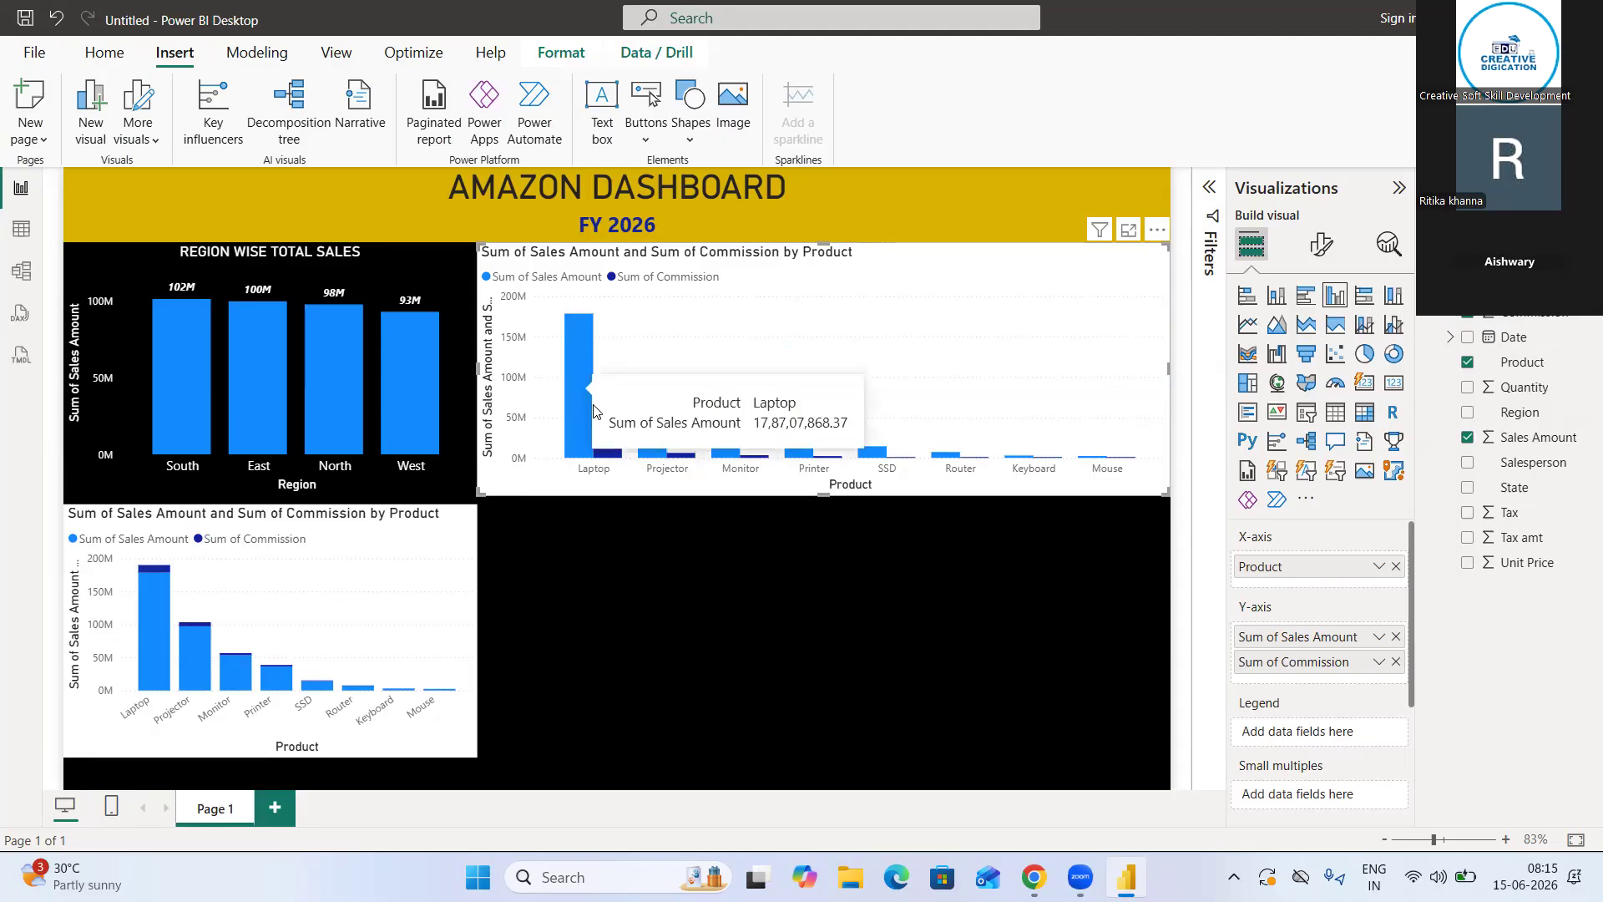
pyautogui.moveTo(612, 456)
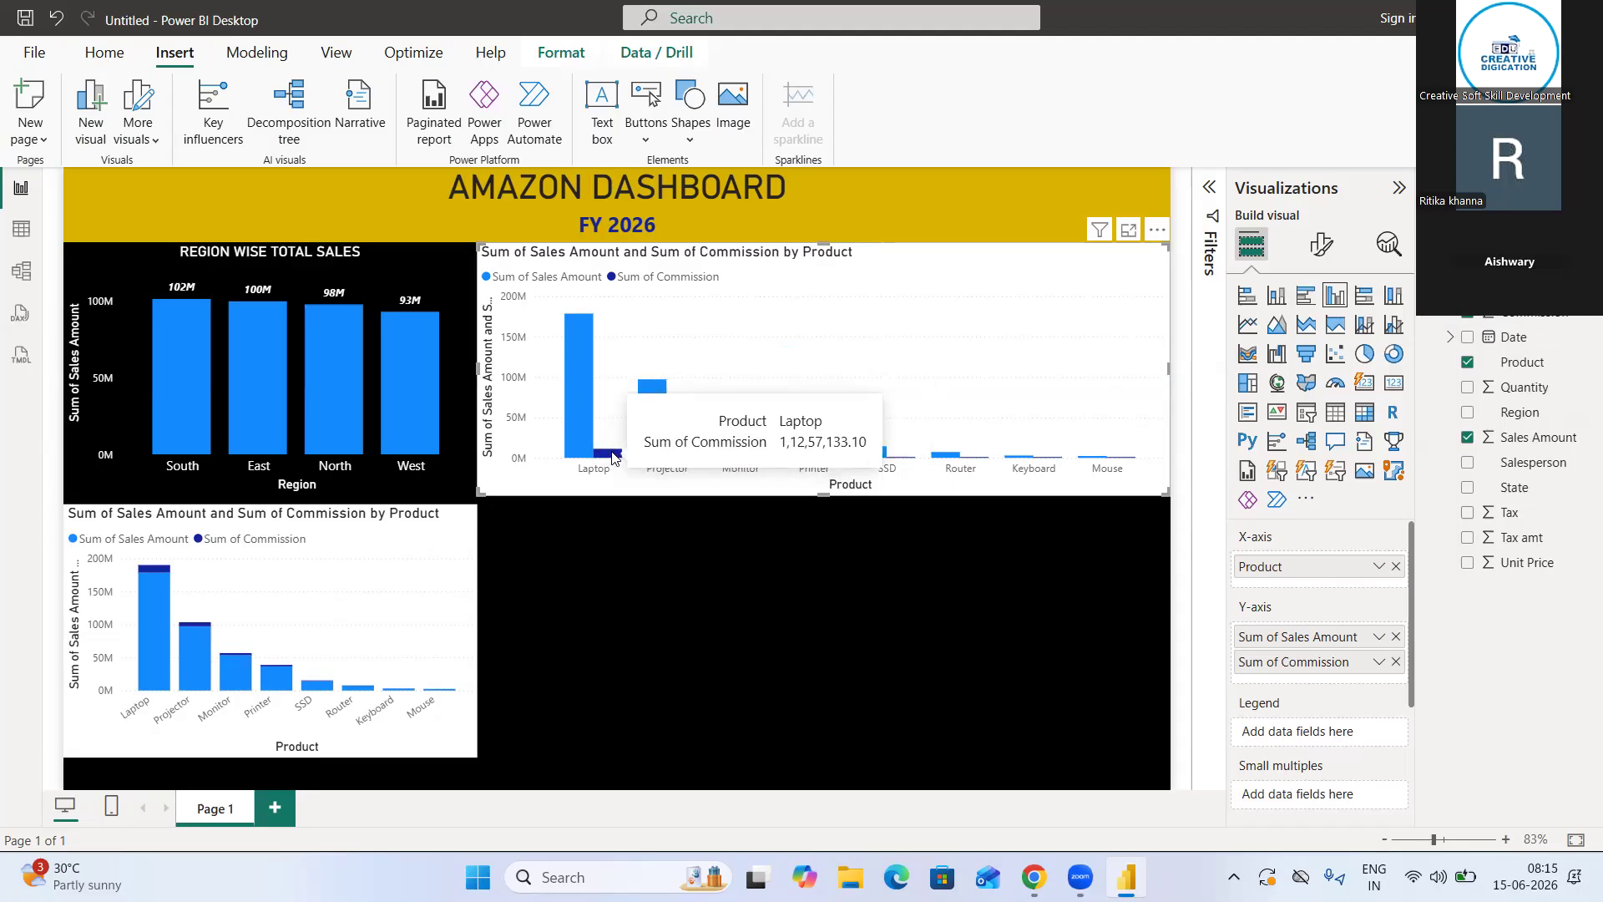
pyautogui.moveTo(154, 608)
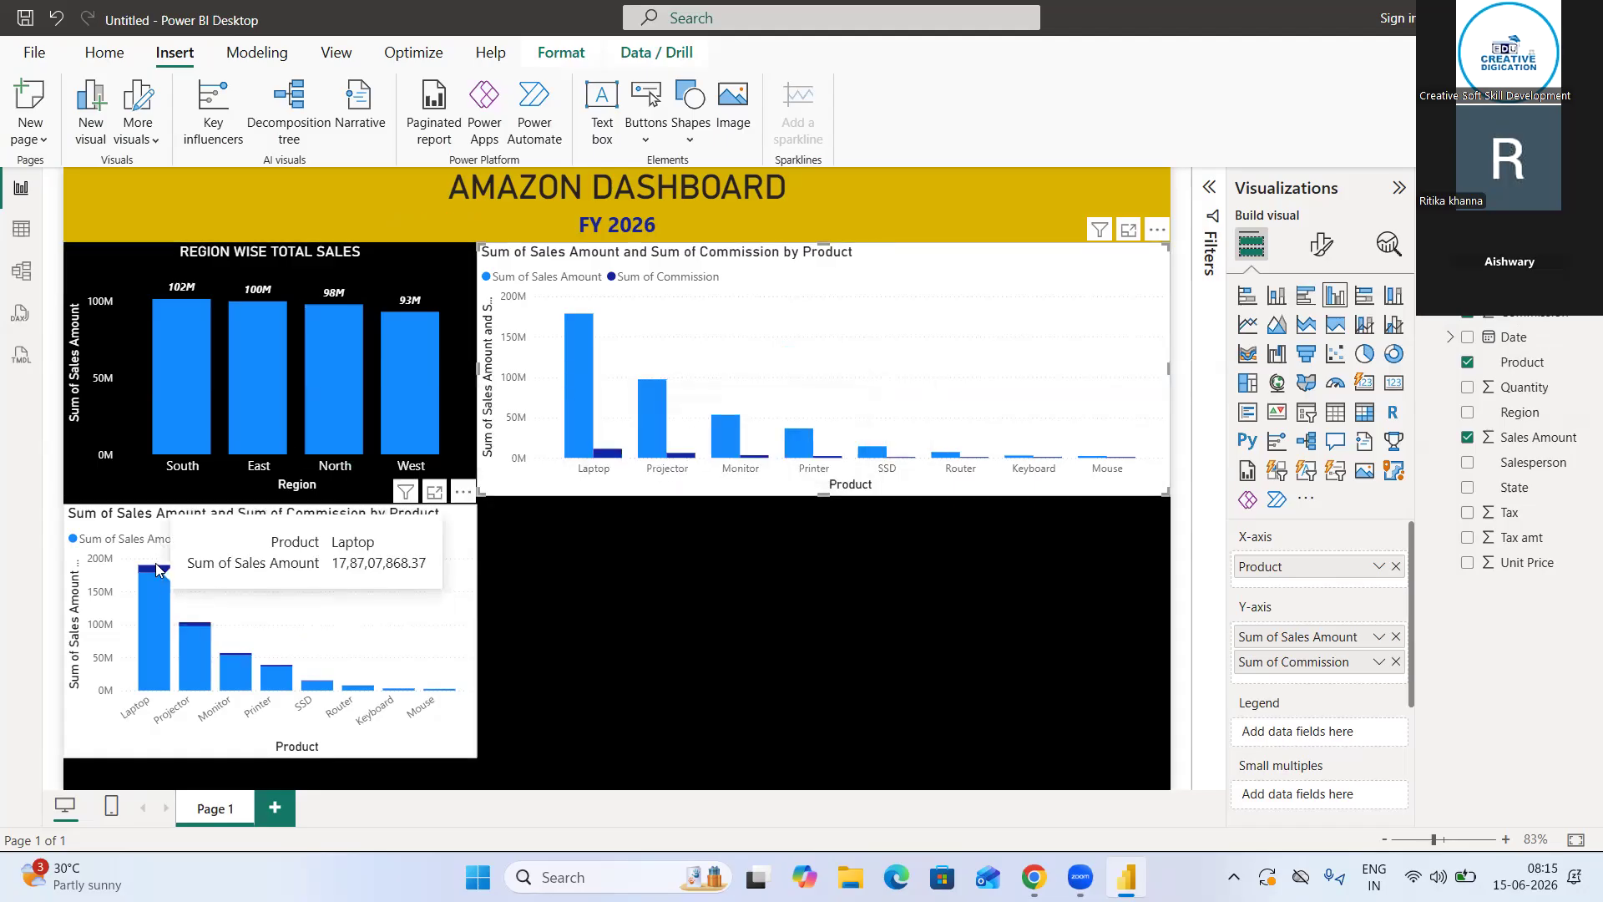
pyautogui.moveTo(153, 576)
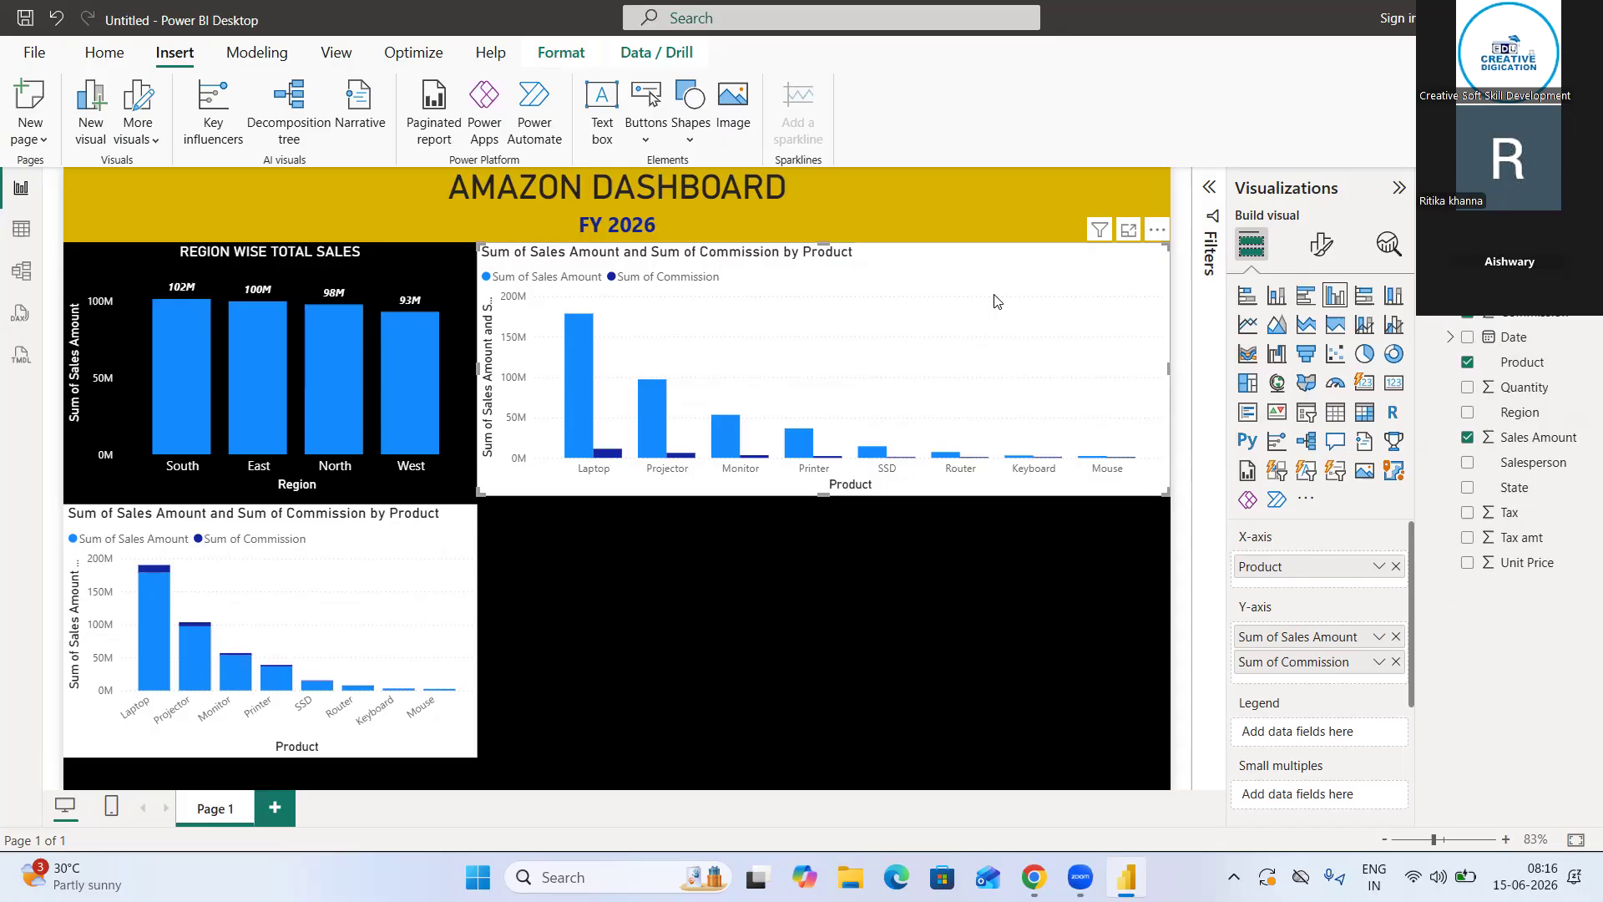
# Undo the clustered column chart together with its Product, Sales Amount and Commission fields
pyautogui.hotkey('ctrl', 'z')
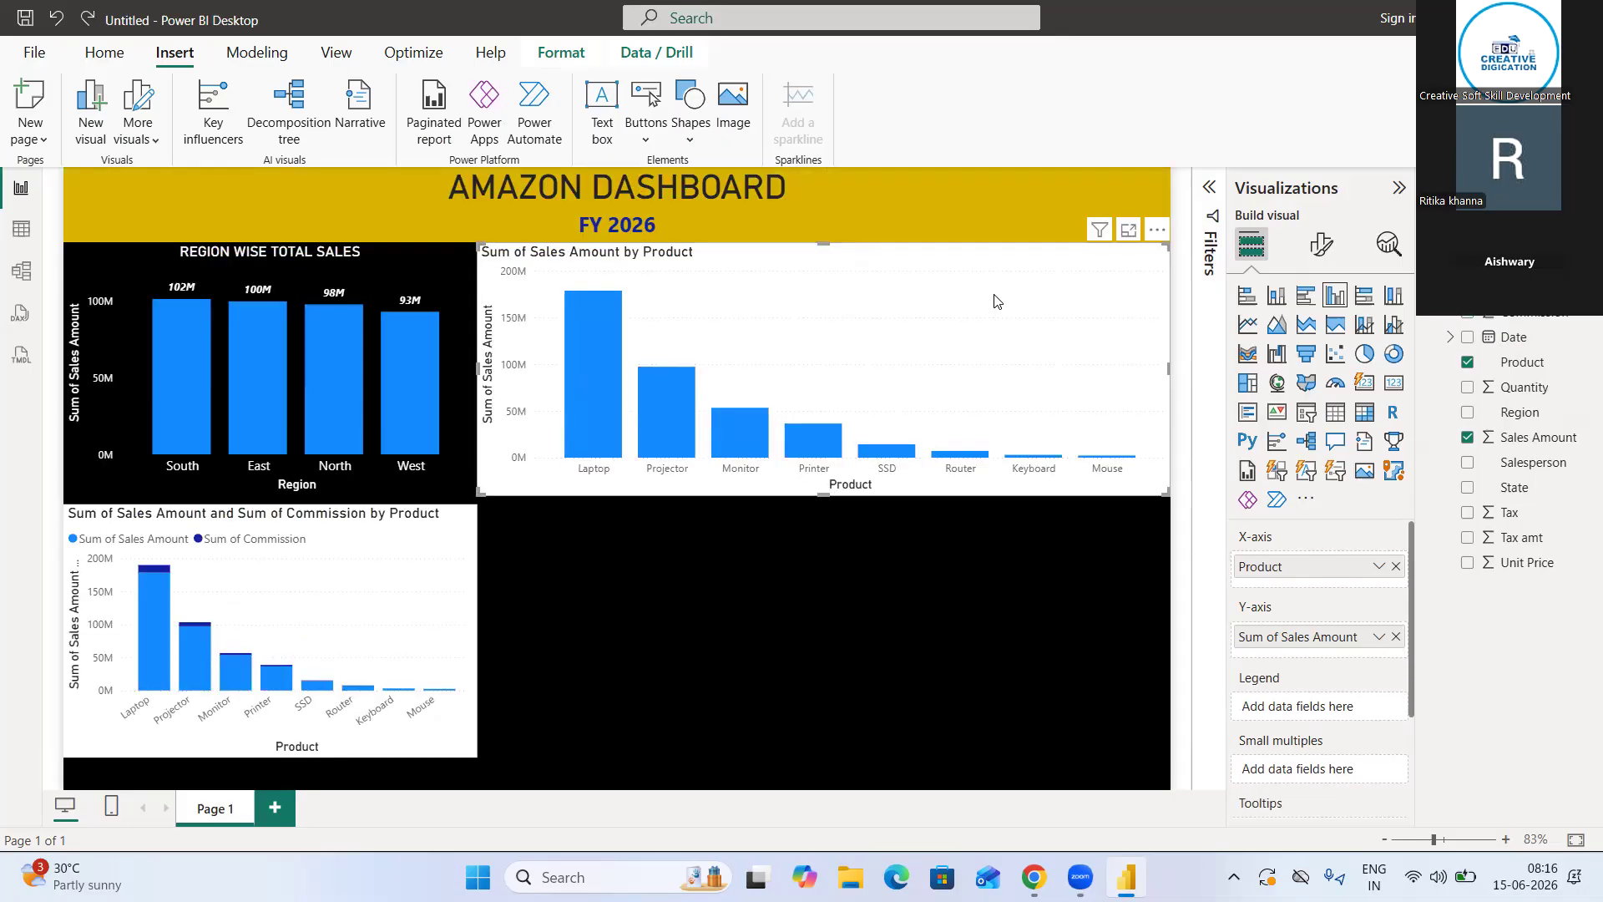
pyautogui.hotkey('ctrl', 'z')
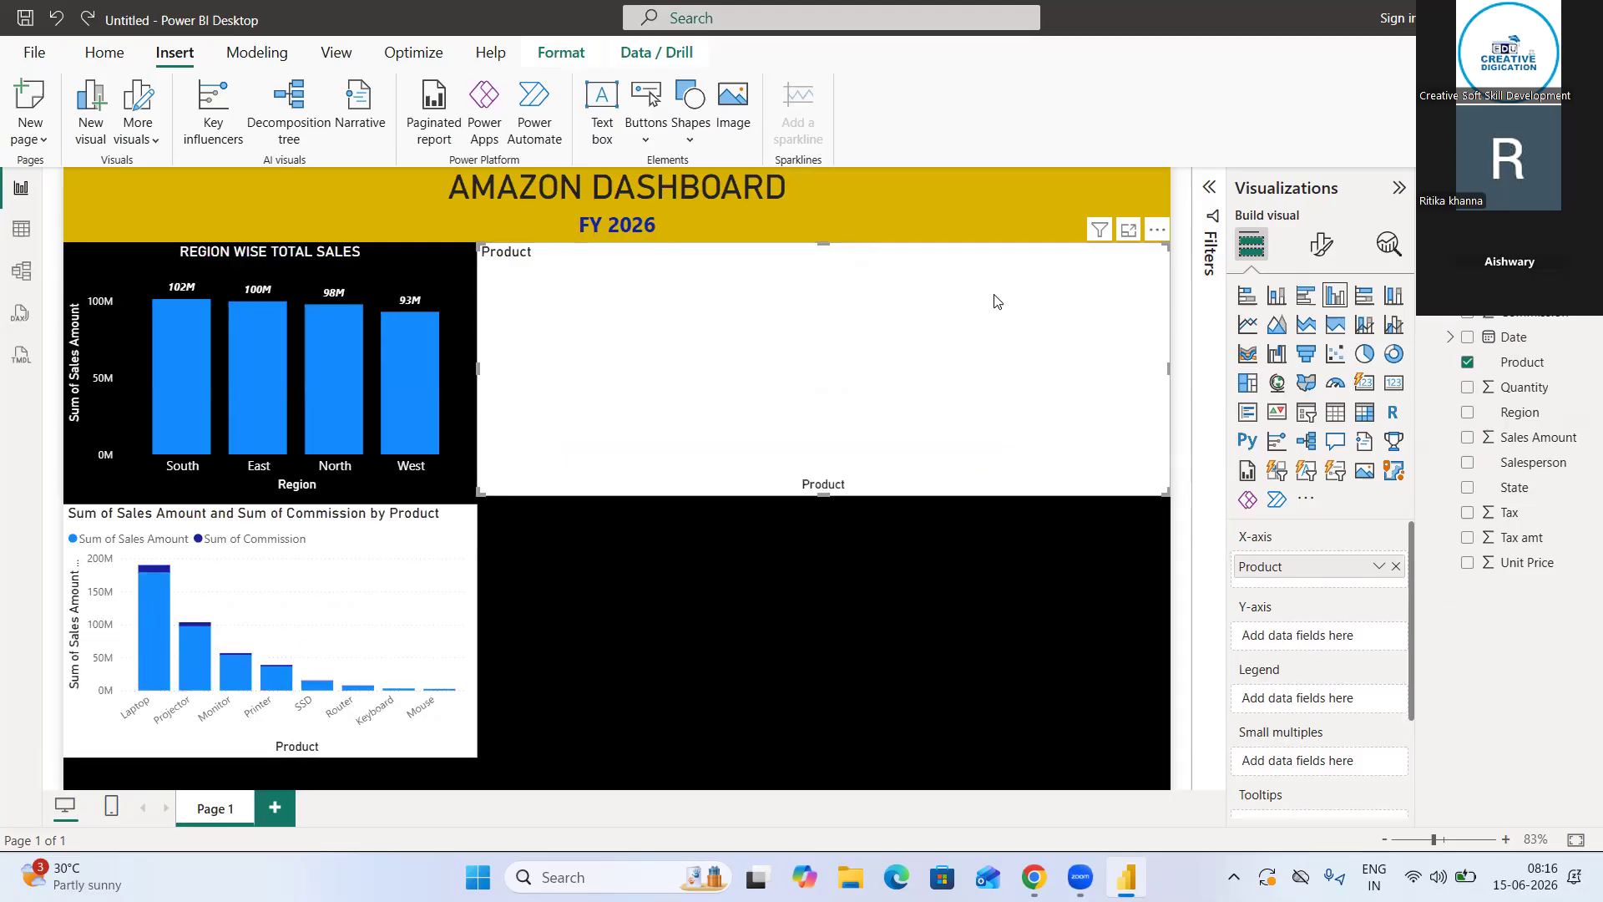
pyautogui.hotkey('ctrl', 'z')
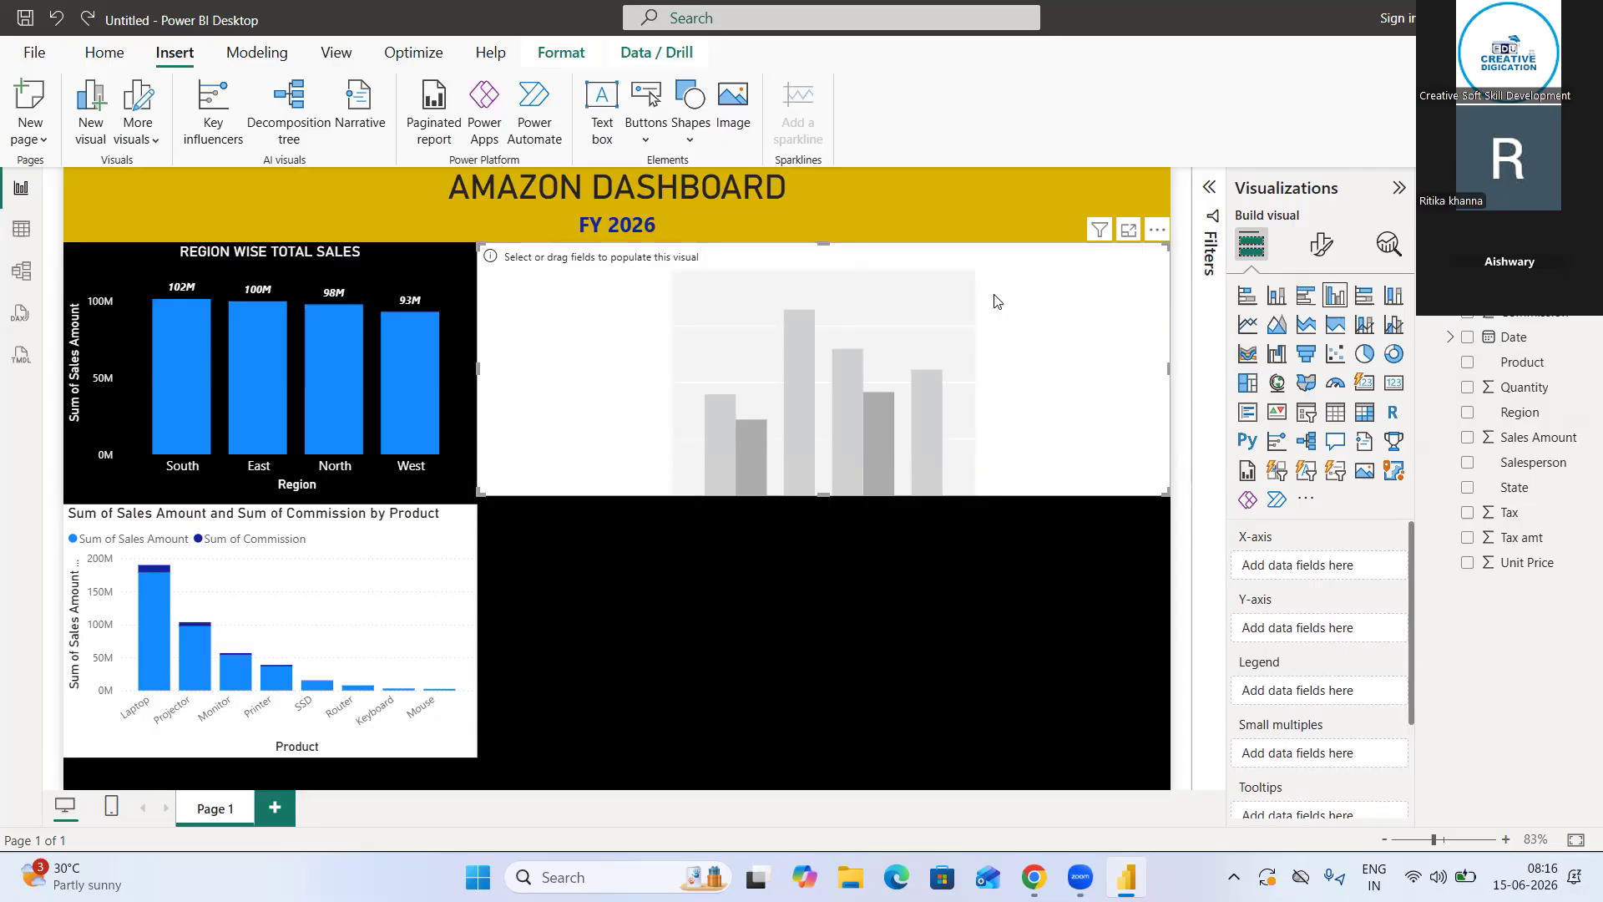
pyautogui.hotkey('ctrl', 'z')
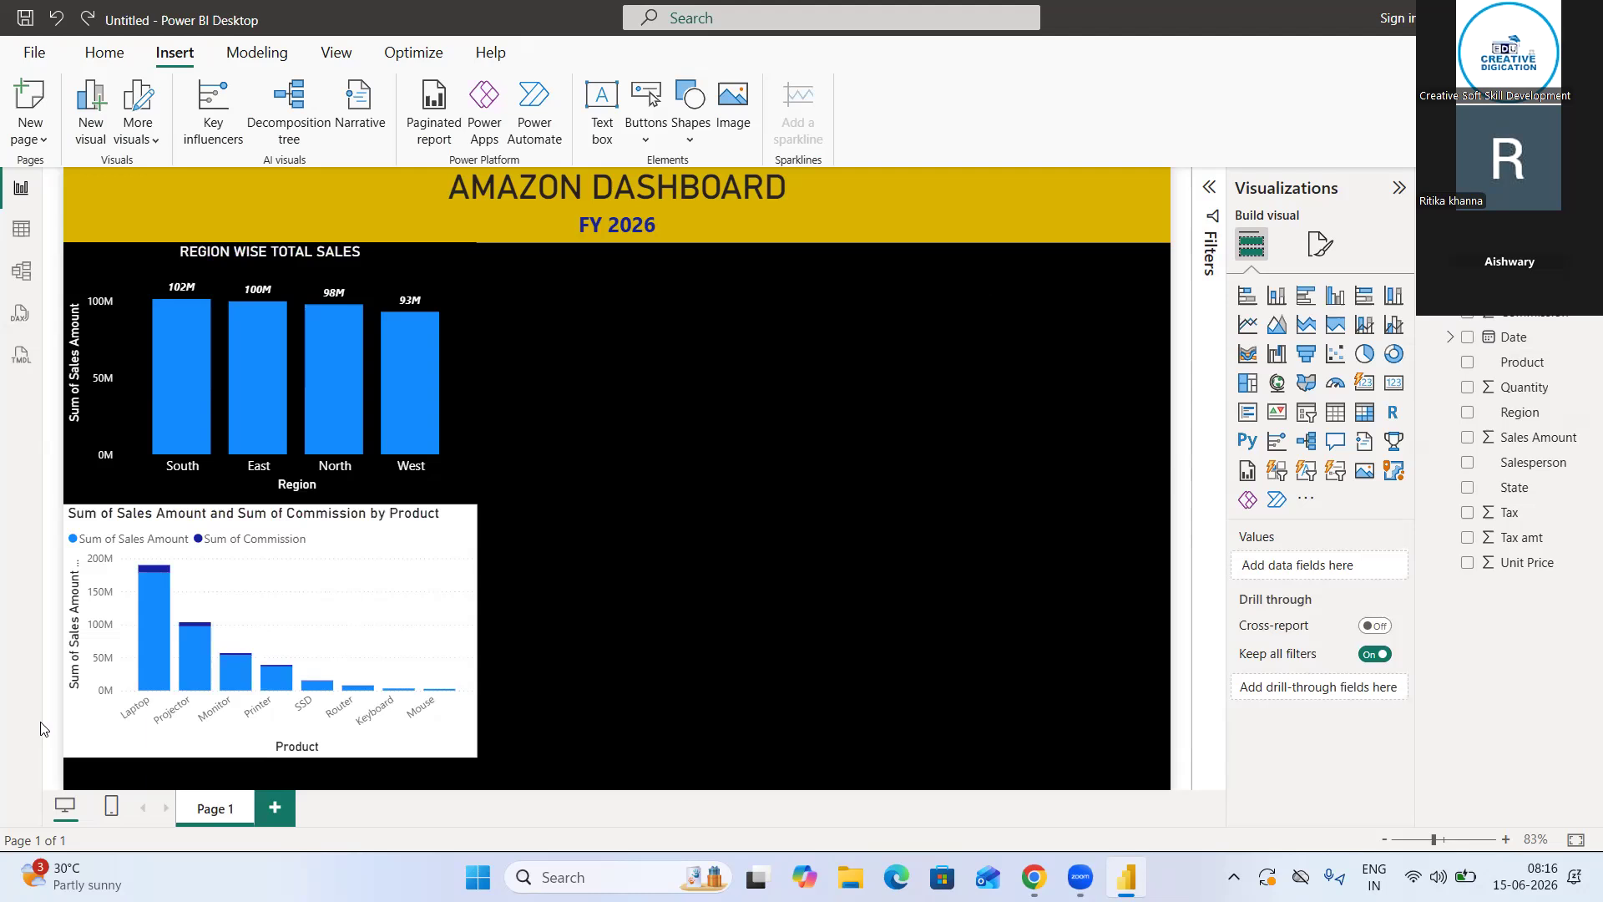
# Replace the title text of the stacked column chart by product with TOTAL SALE & COMMISSION
pyautogui.click(413, 560)
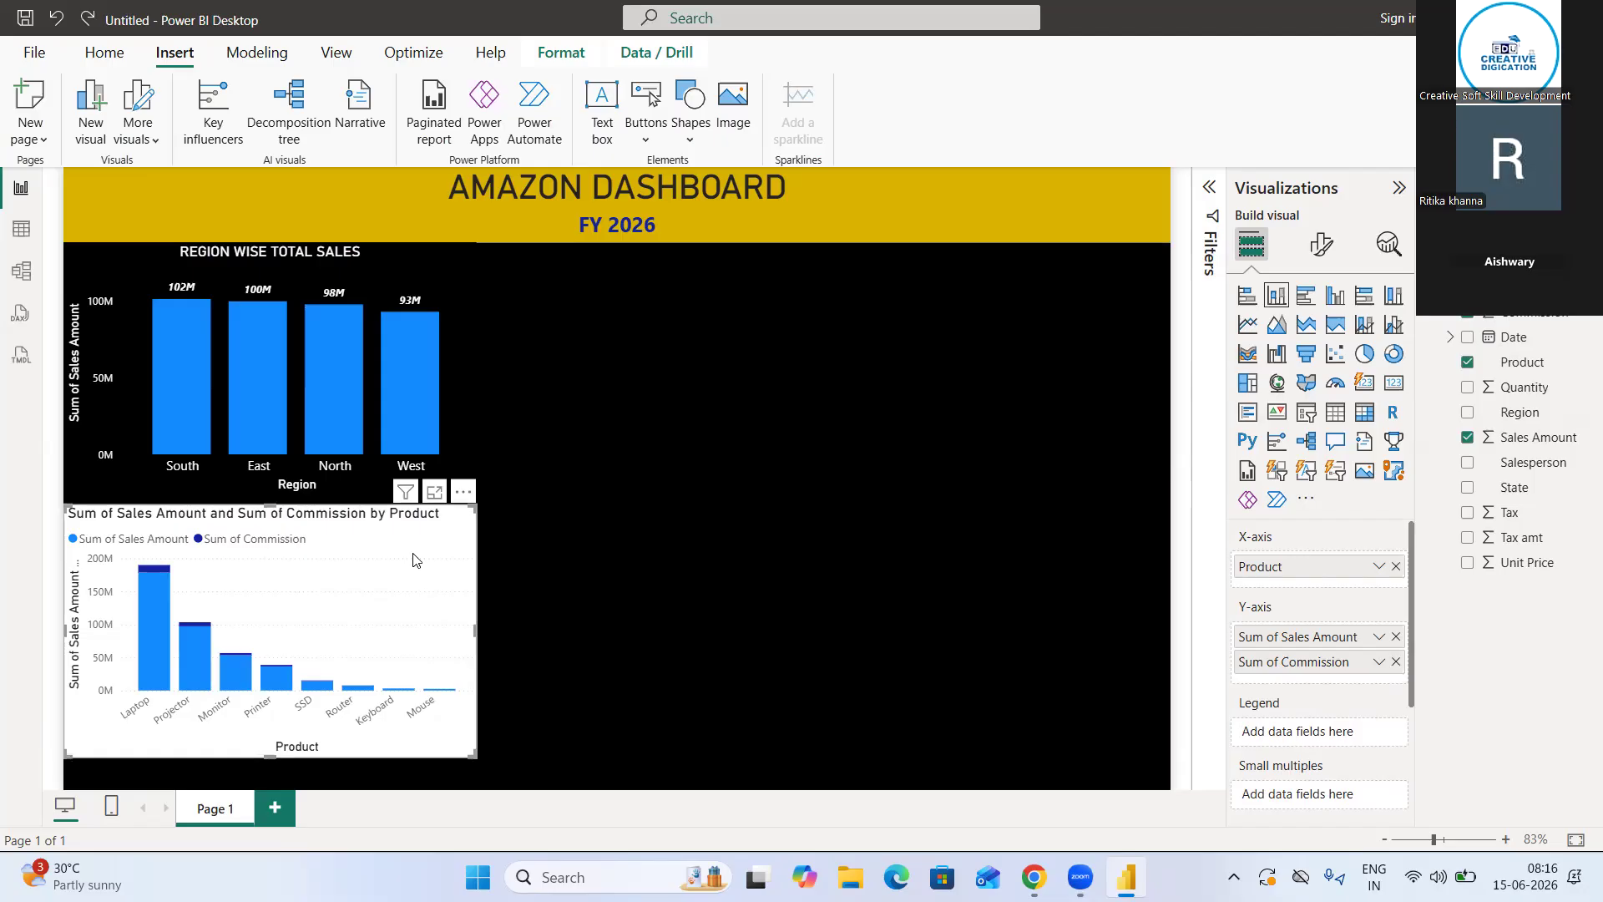
pyautogui.click(1323, 245)
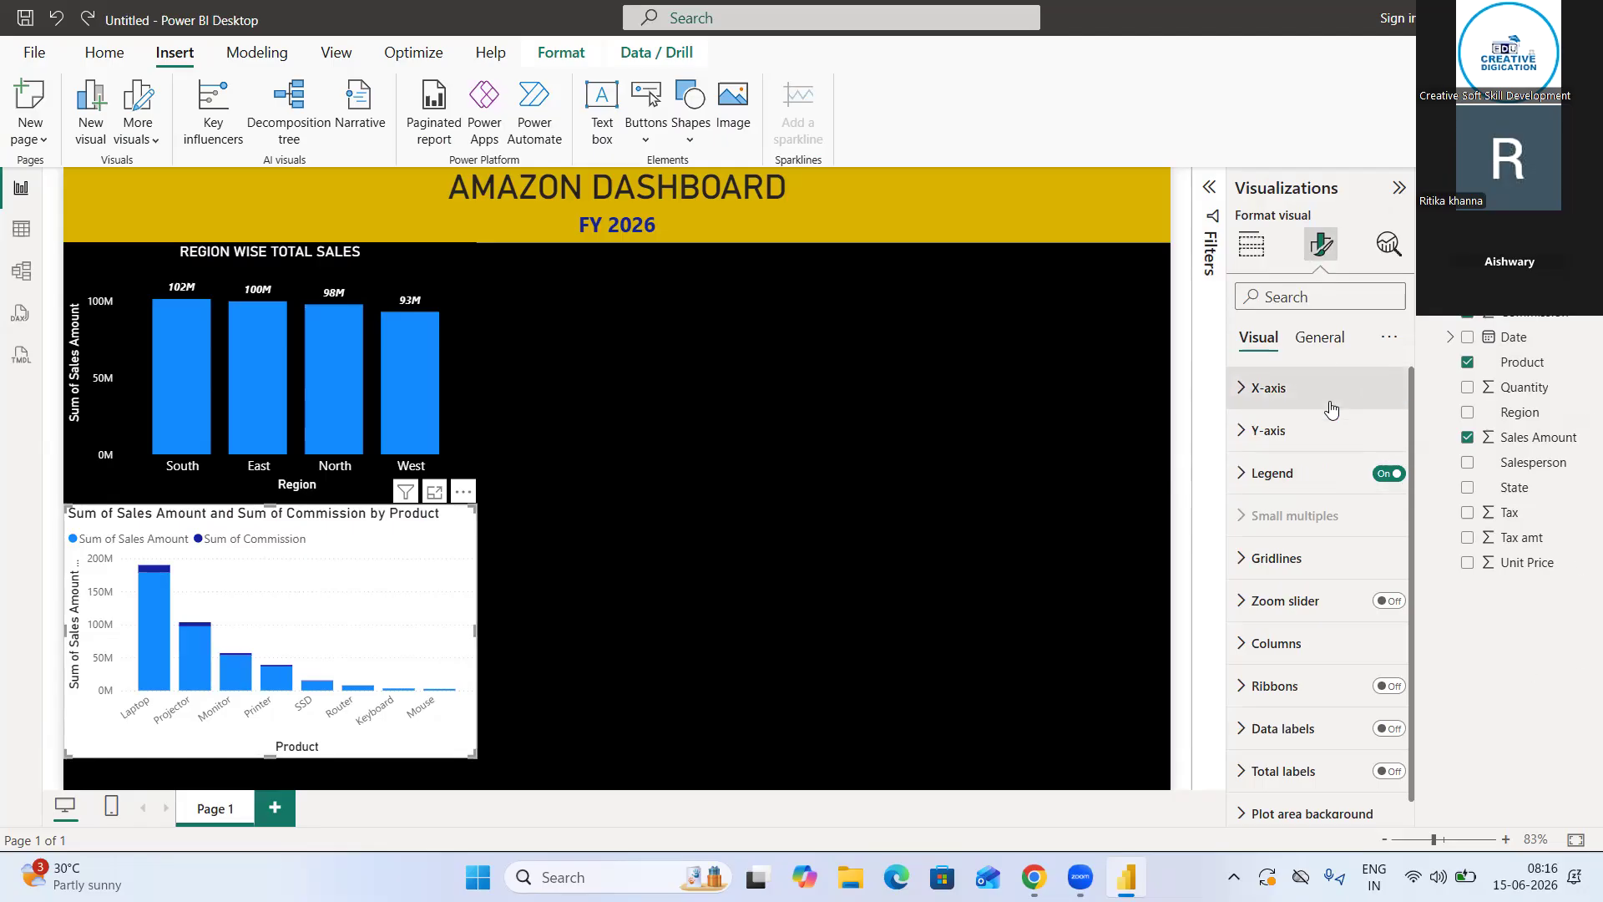
pyautogui.click(1321, 338)
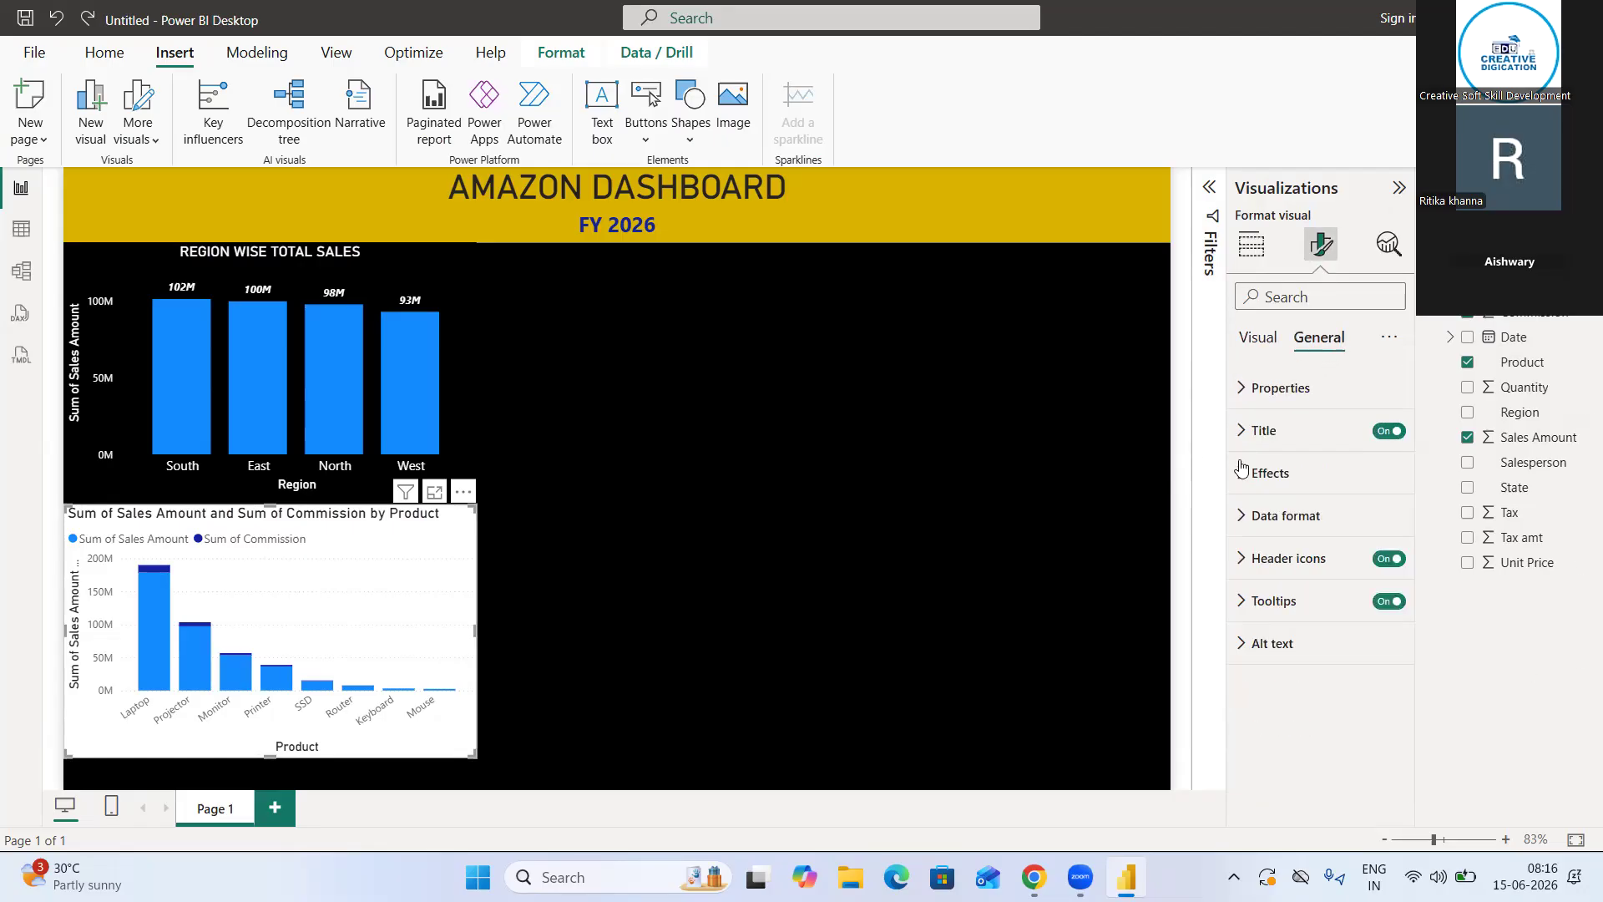
pyautogui.click(1252, 431)
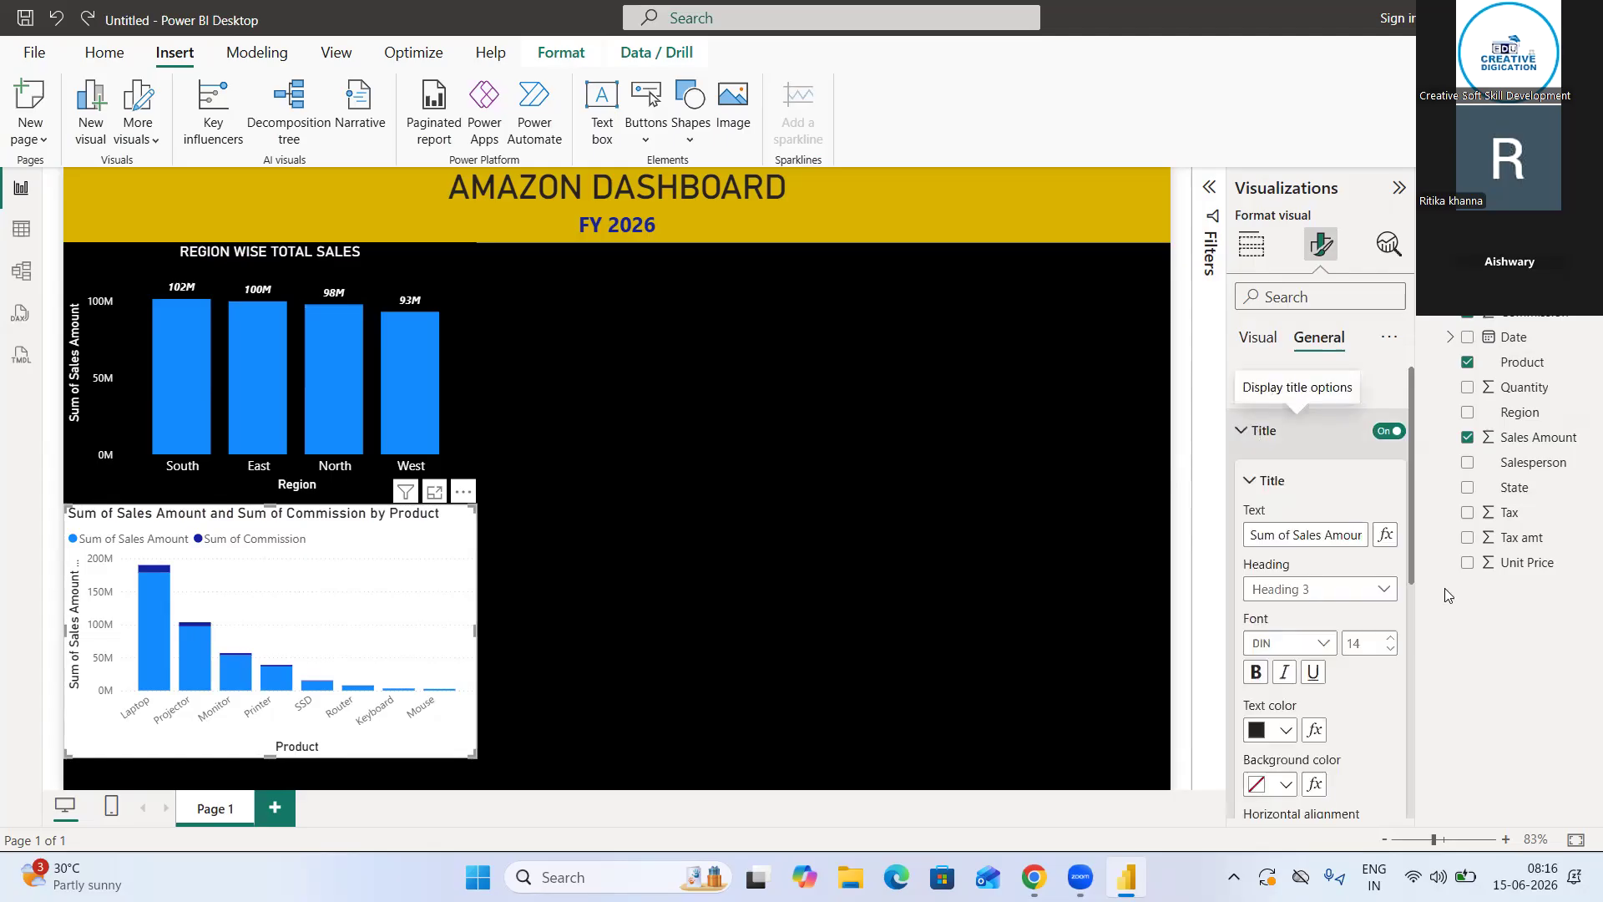
pyautogui.click(1251, 535)
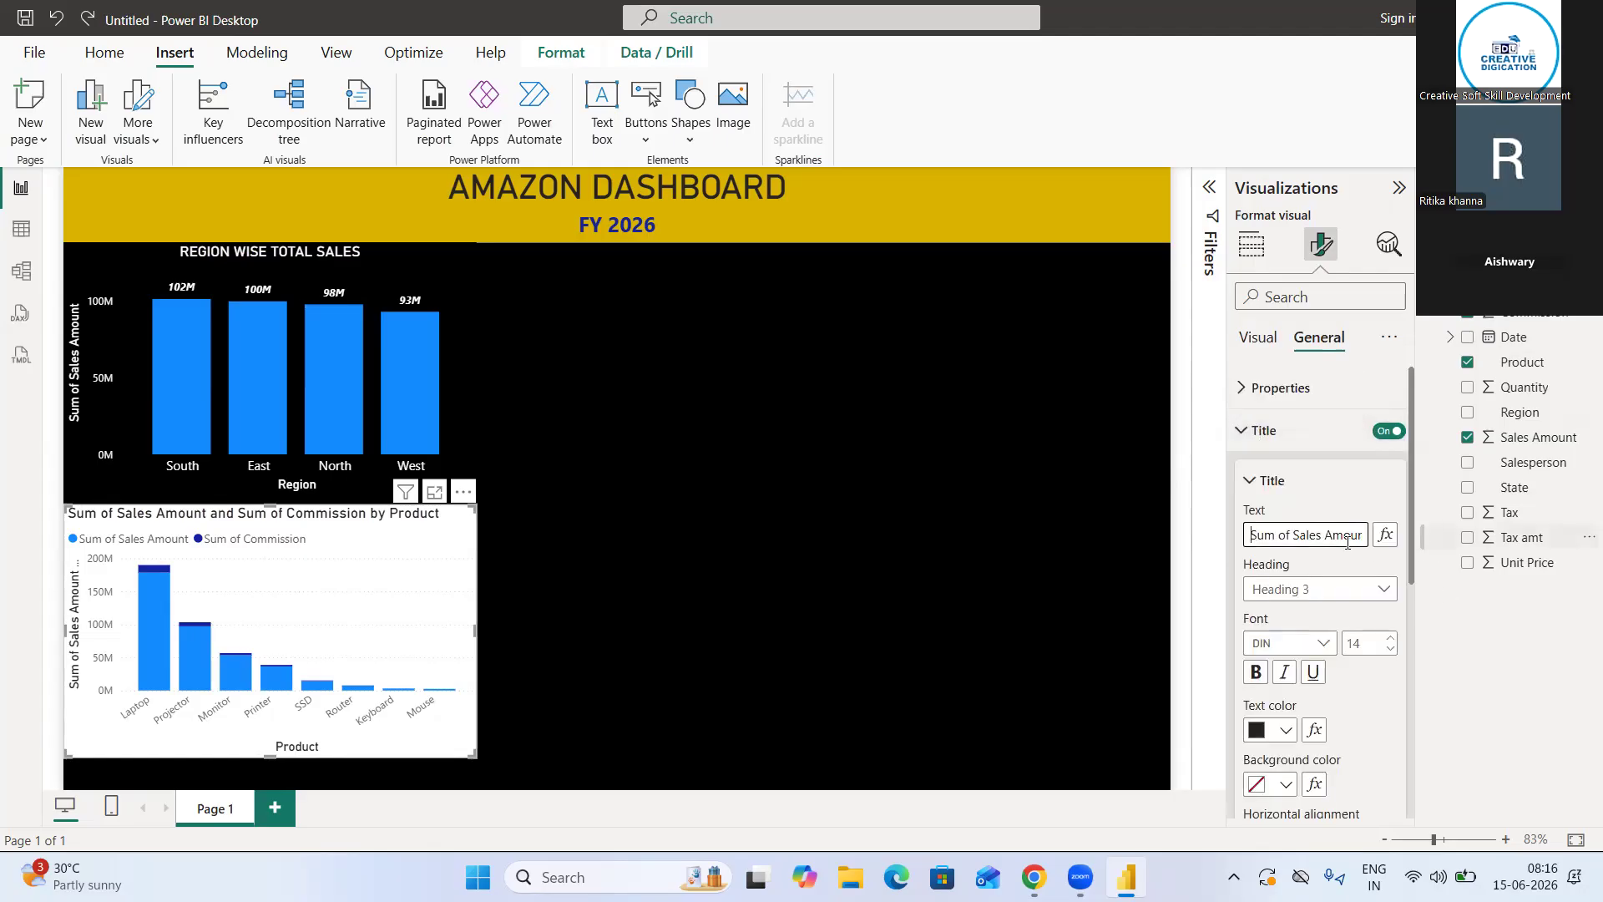
pyautogui.hotkey('ctrl', 'a')
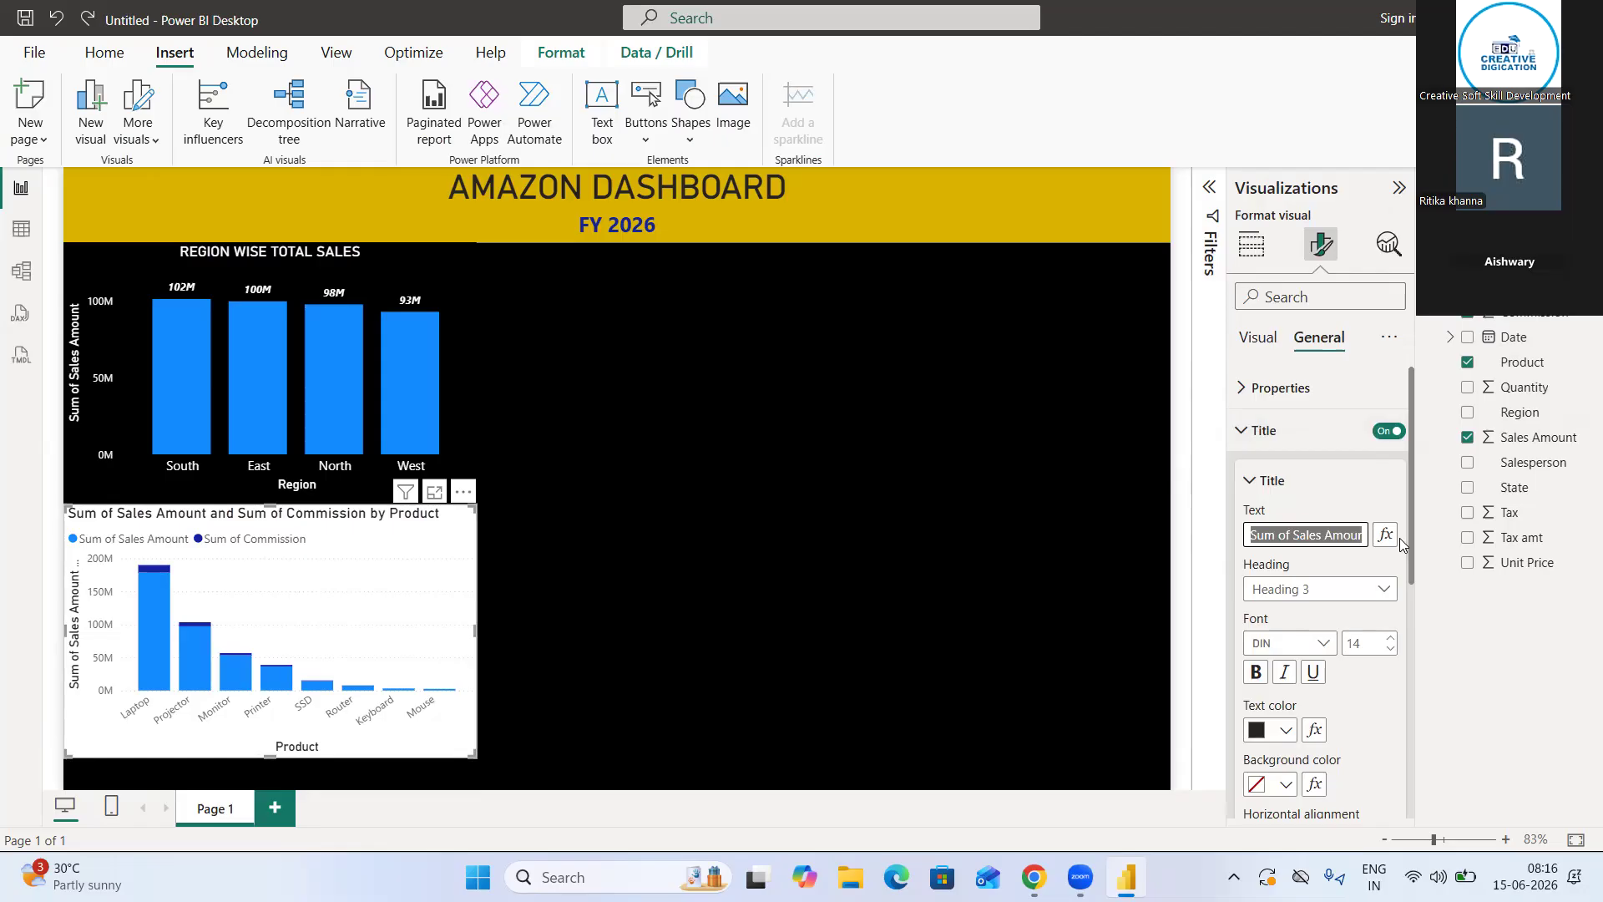
pyautogui.press('BackSpace')
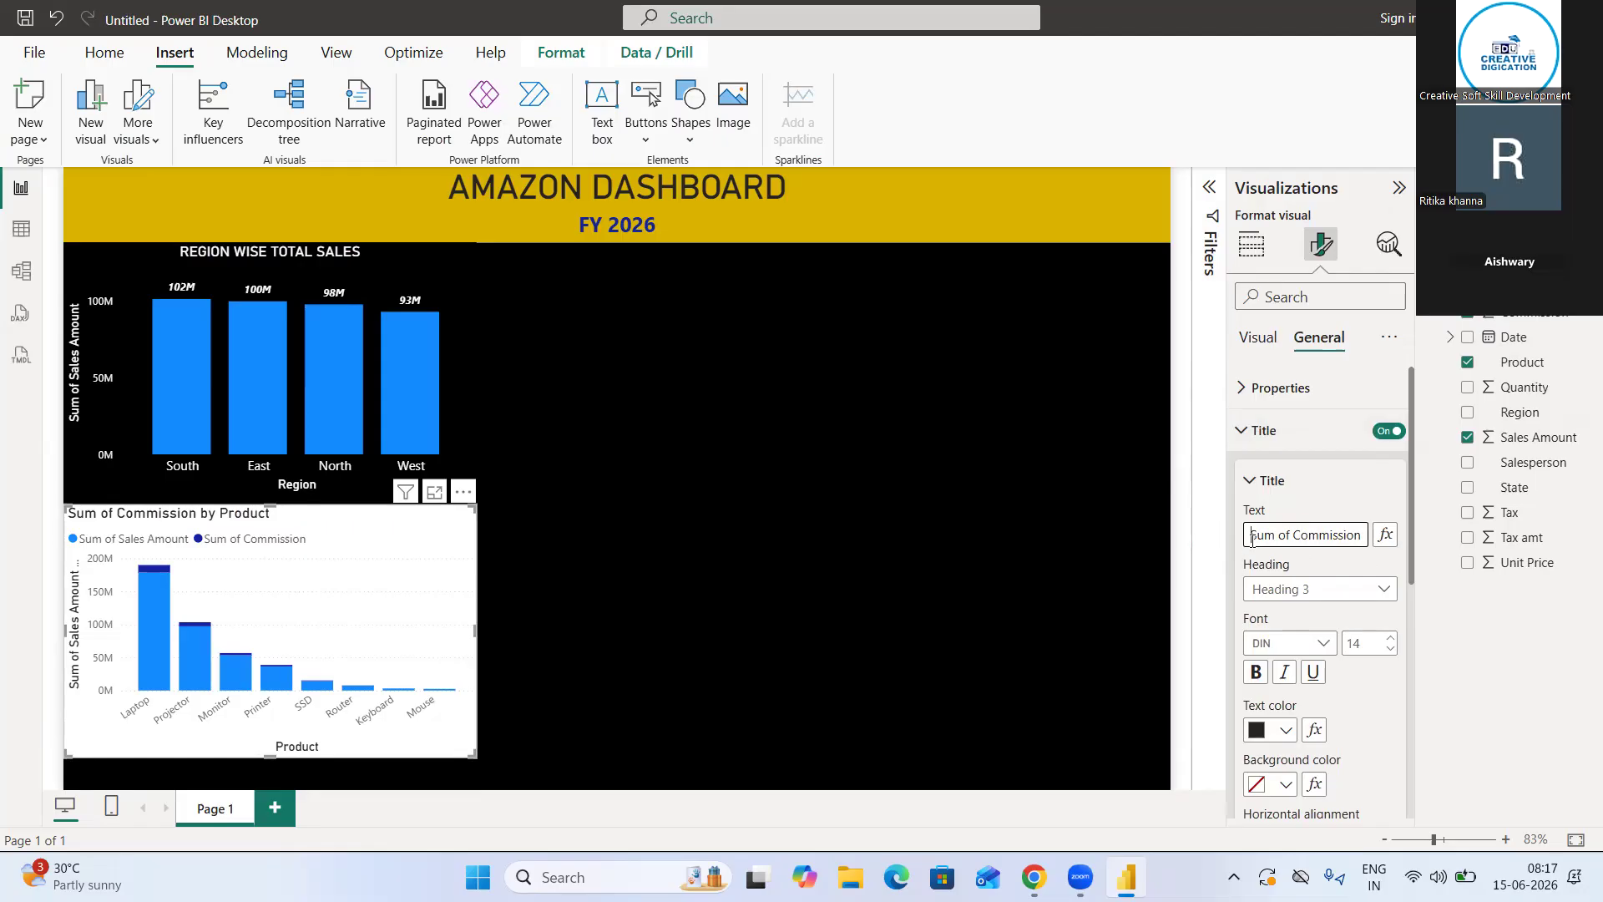
pyautogui.moveTo(1250, 539); pyautogui.dragTo(1392, 537)
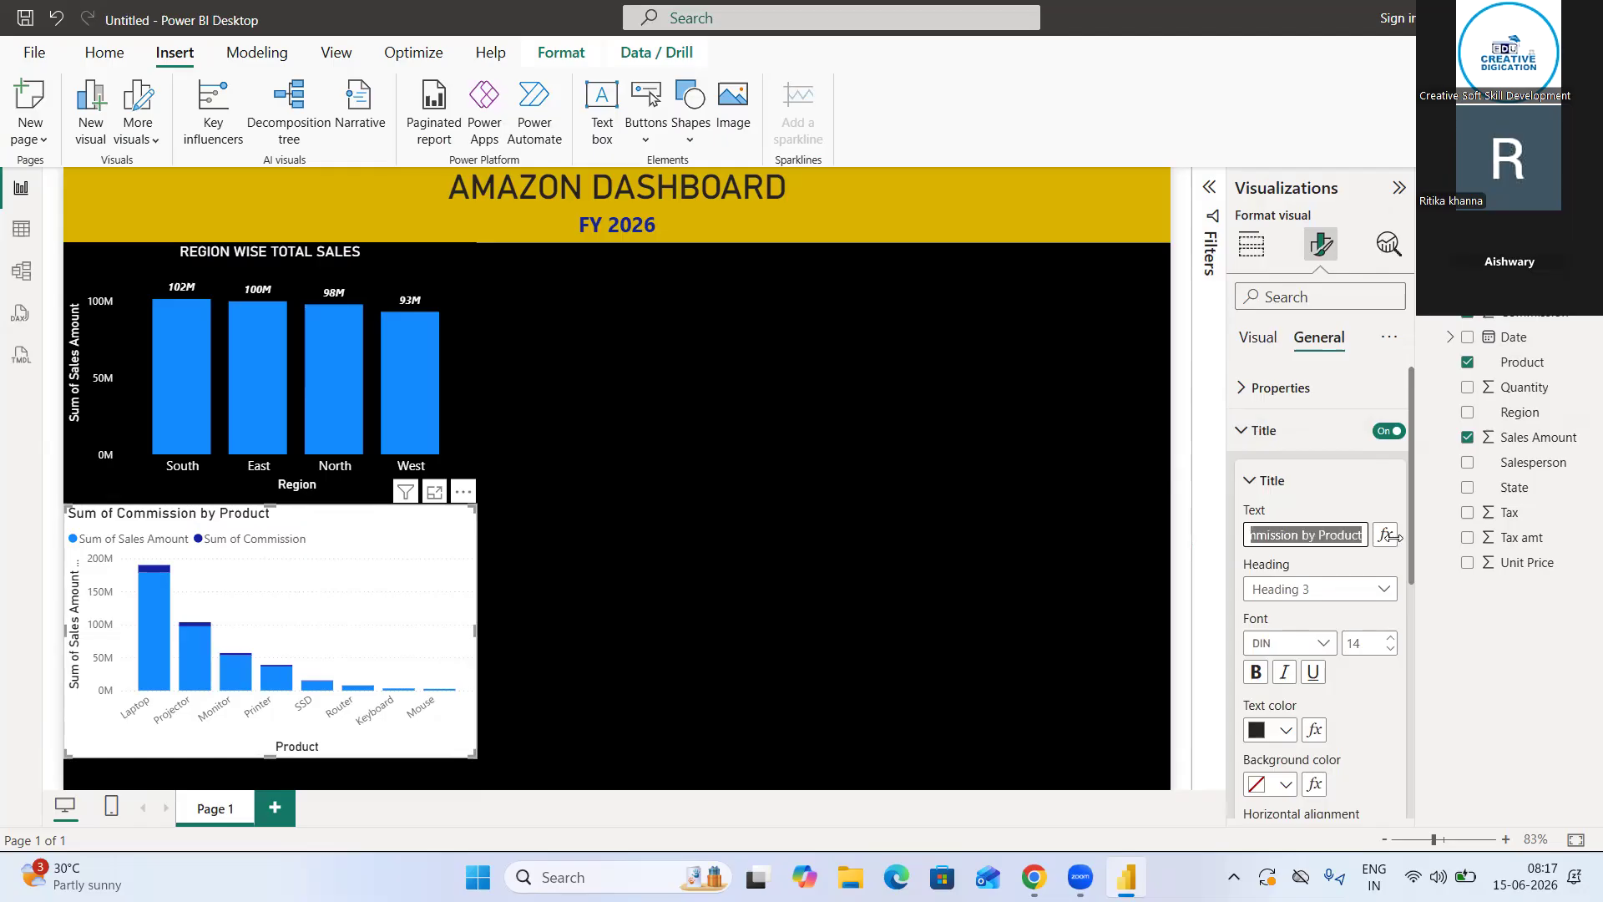
pyautogui.press('BackSpace')
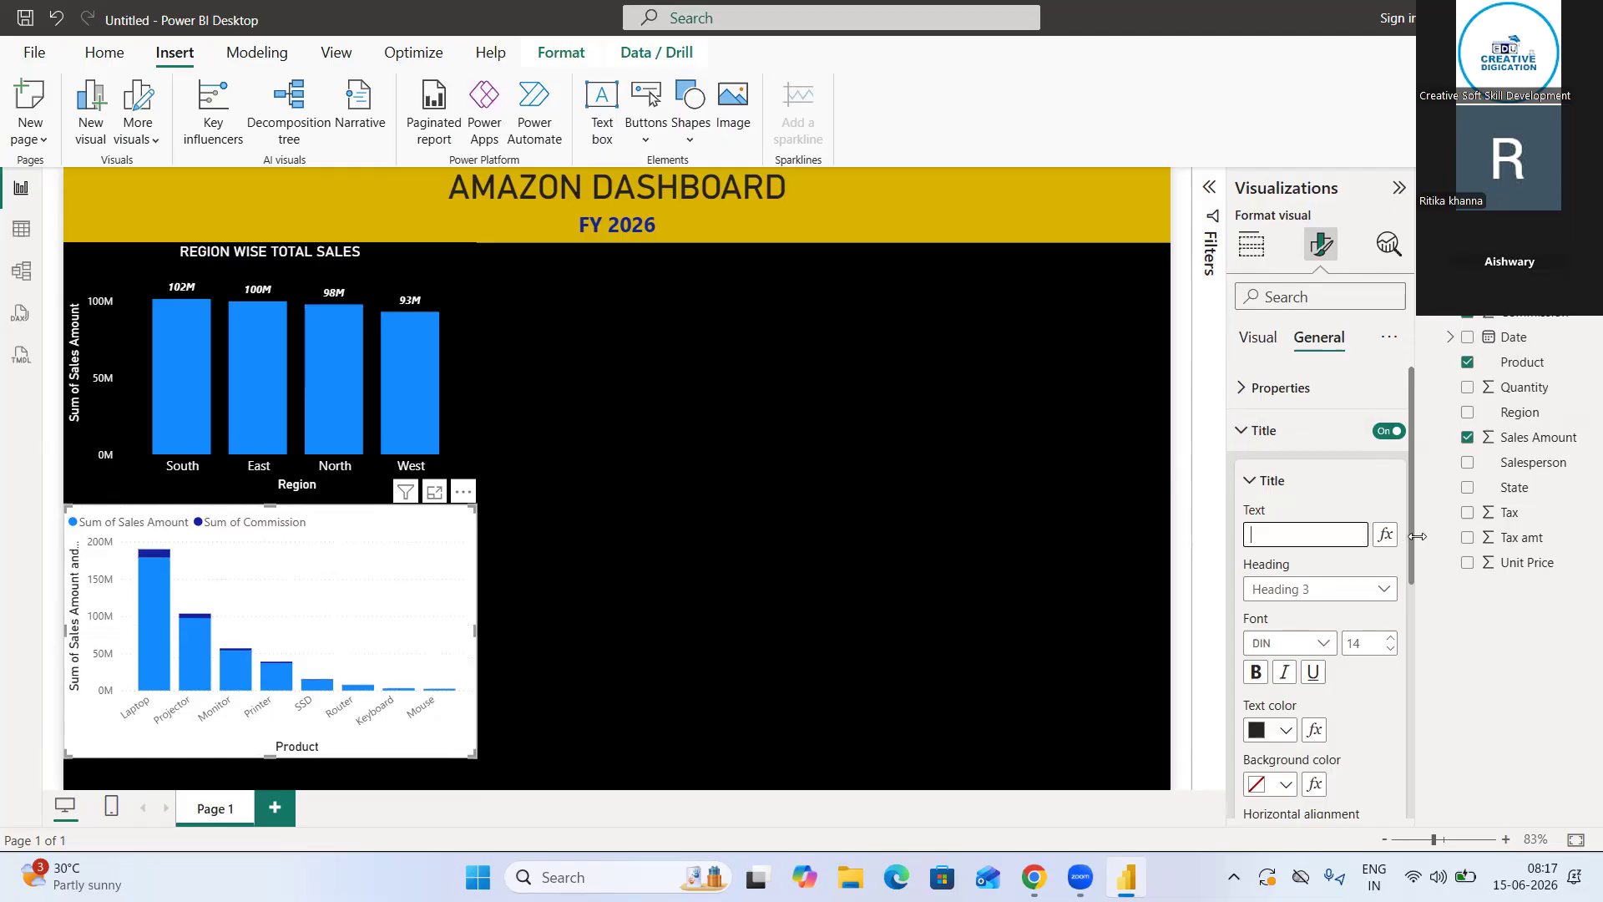
pyautogui.write('tOTA')
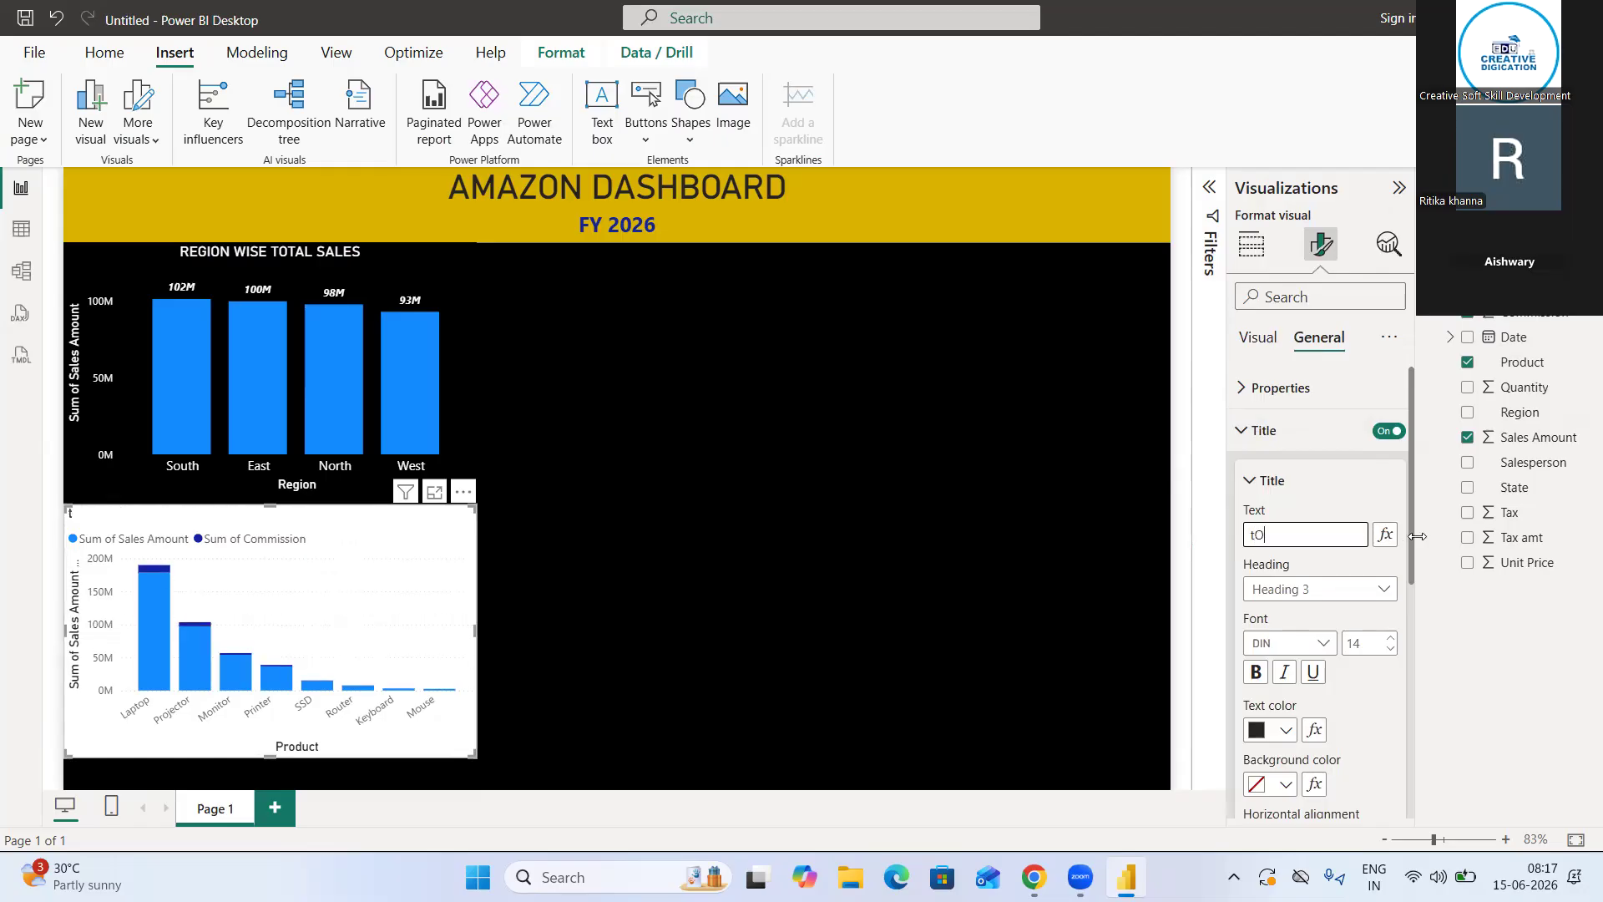
pyautogui.press('BackSpace')
pyautogui.press('BackSpace')
pyautogui.press('BackSpace')
pyautogui.press('BackSpace')
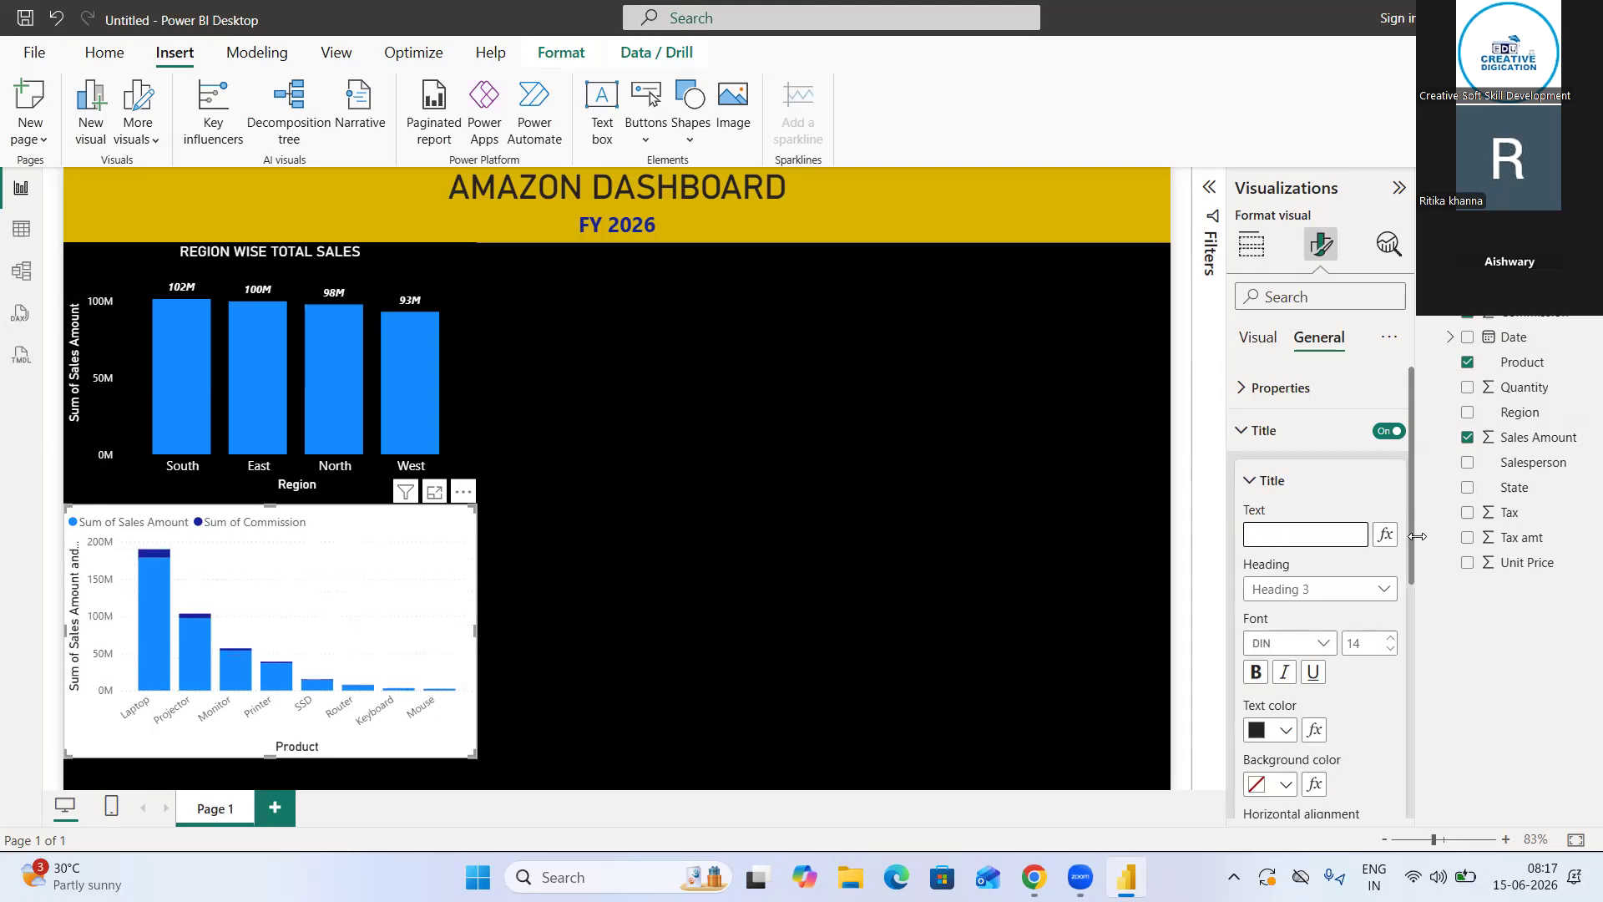
pyautogui.write('TOTAL')
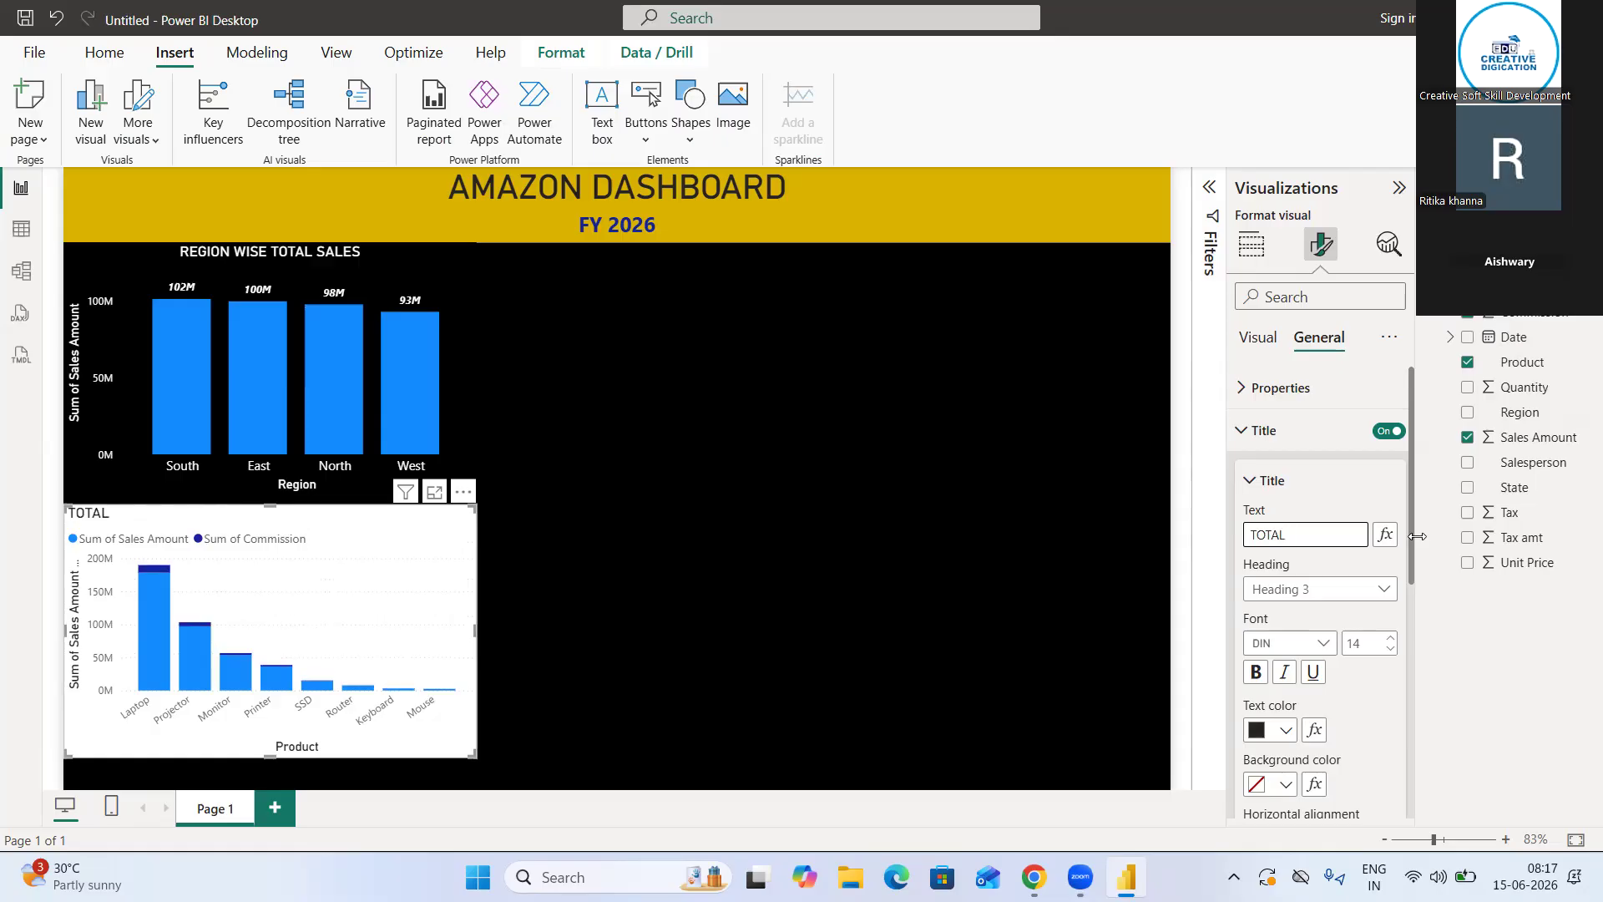
pyautogui.write('SALE & COMM')
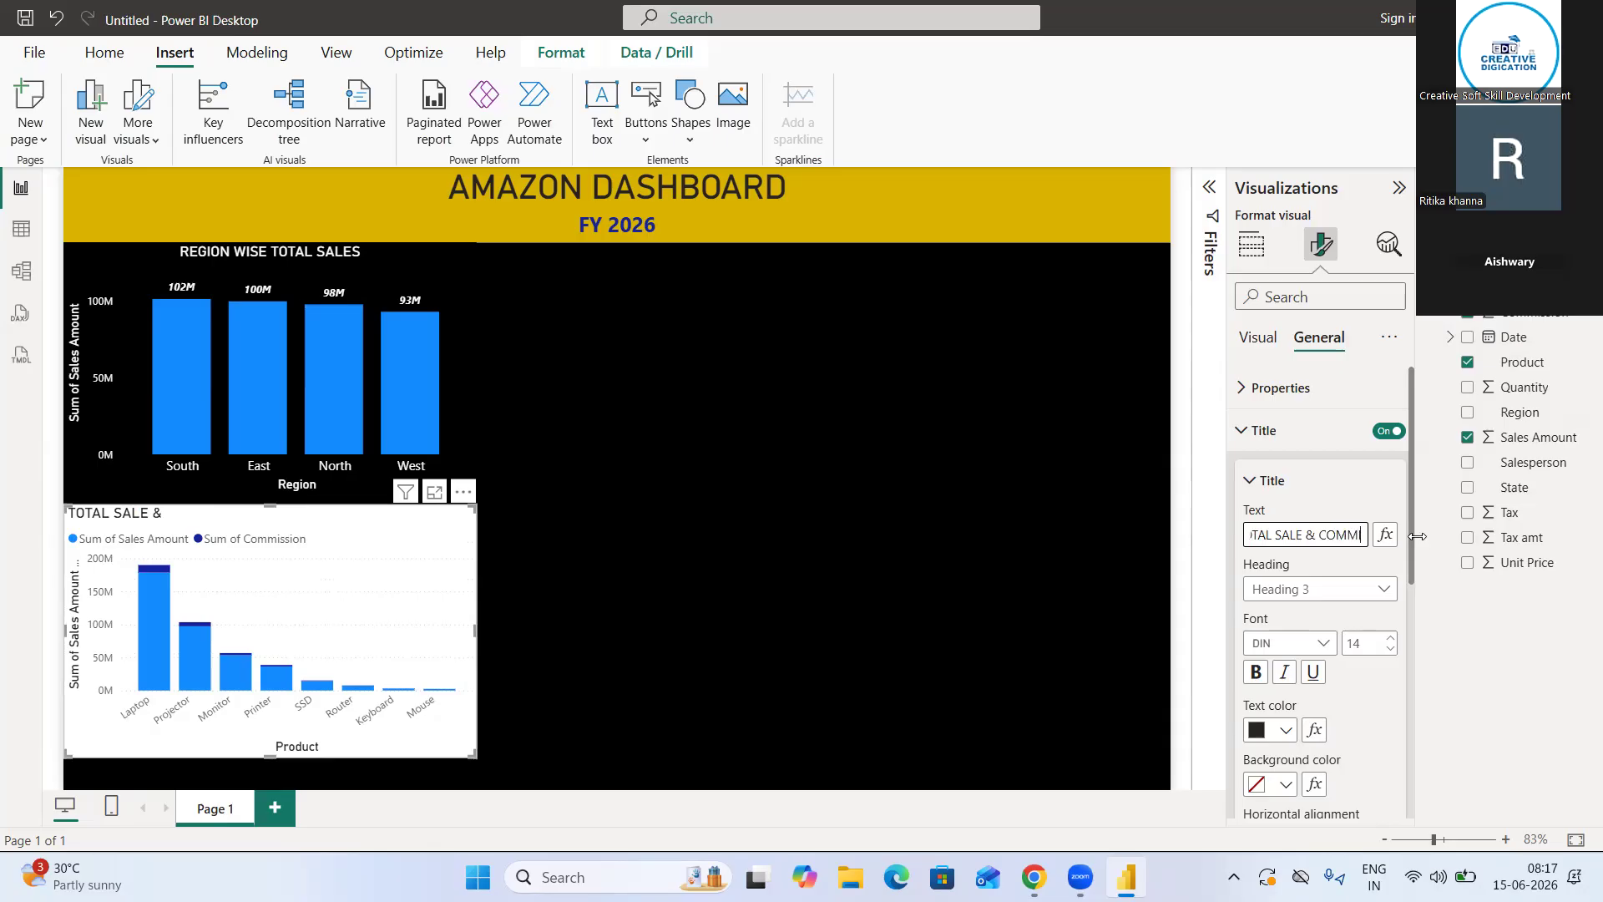
pyautogui.write('ISSION')
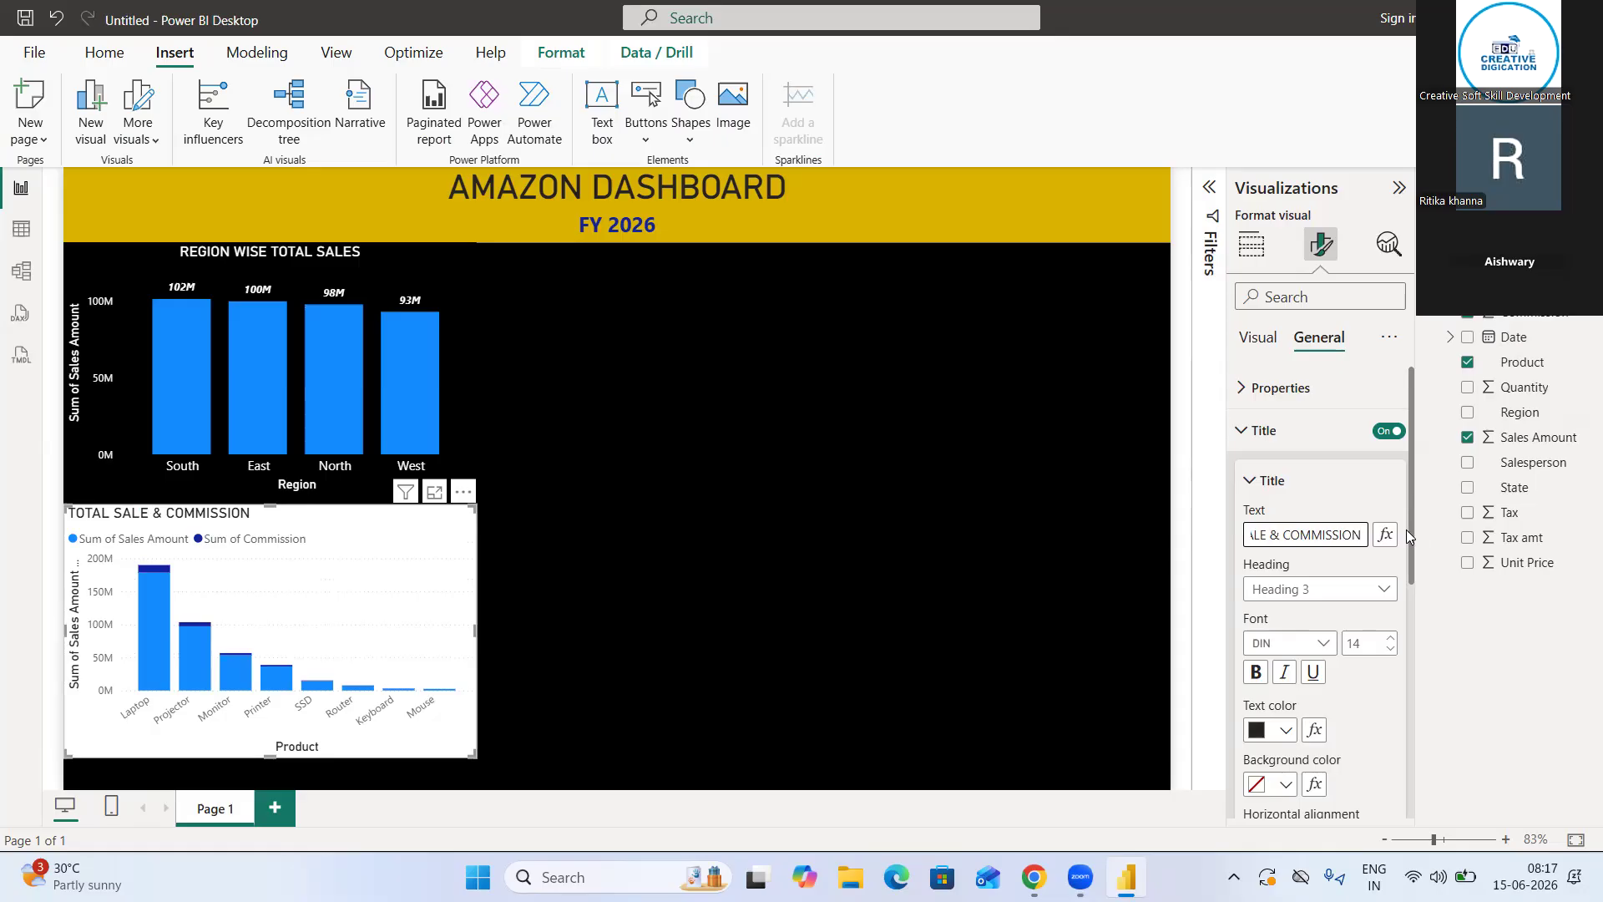
# Center the product chart's title and set its text color to white
pyautogui.scroll(-3, 1314, 740)
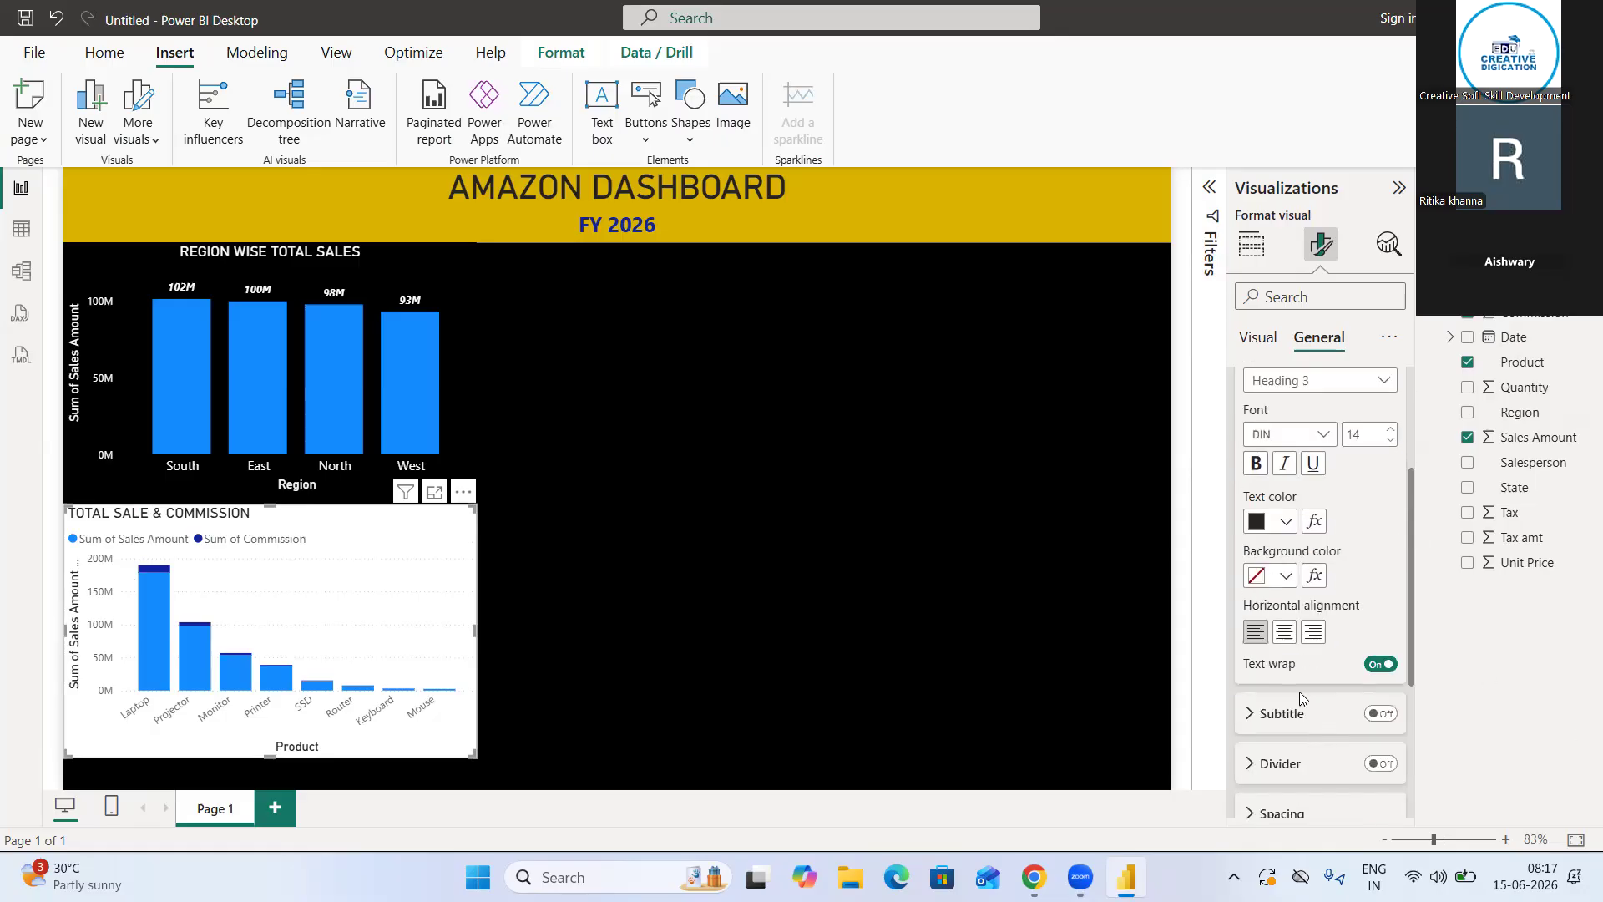
pyautogui.click(1283, 633)
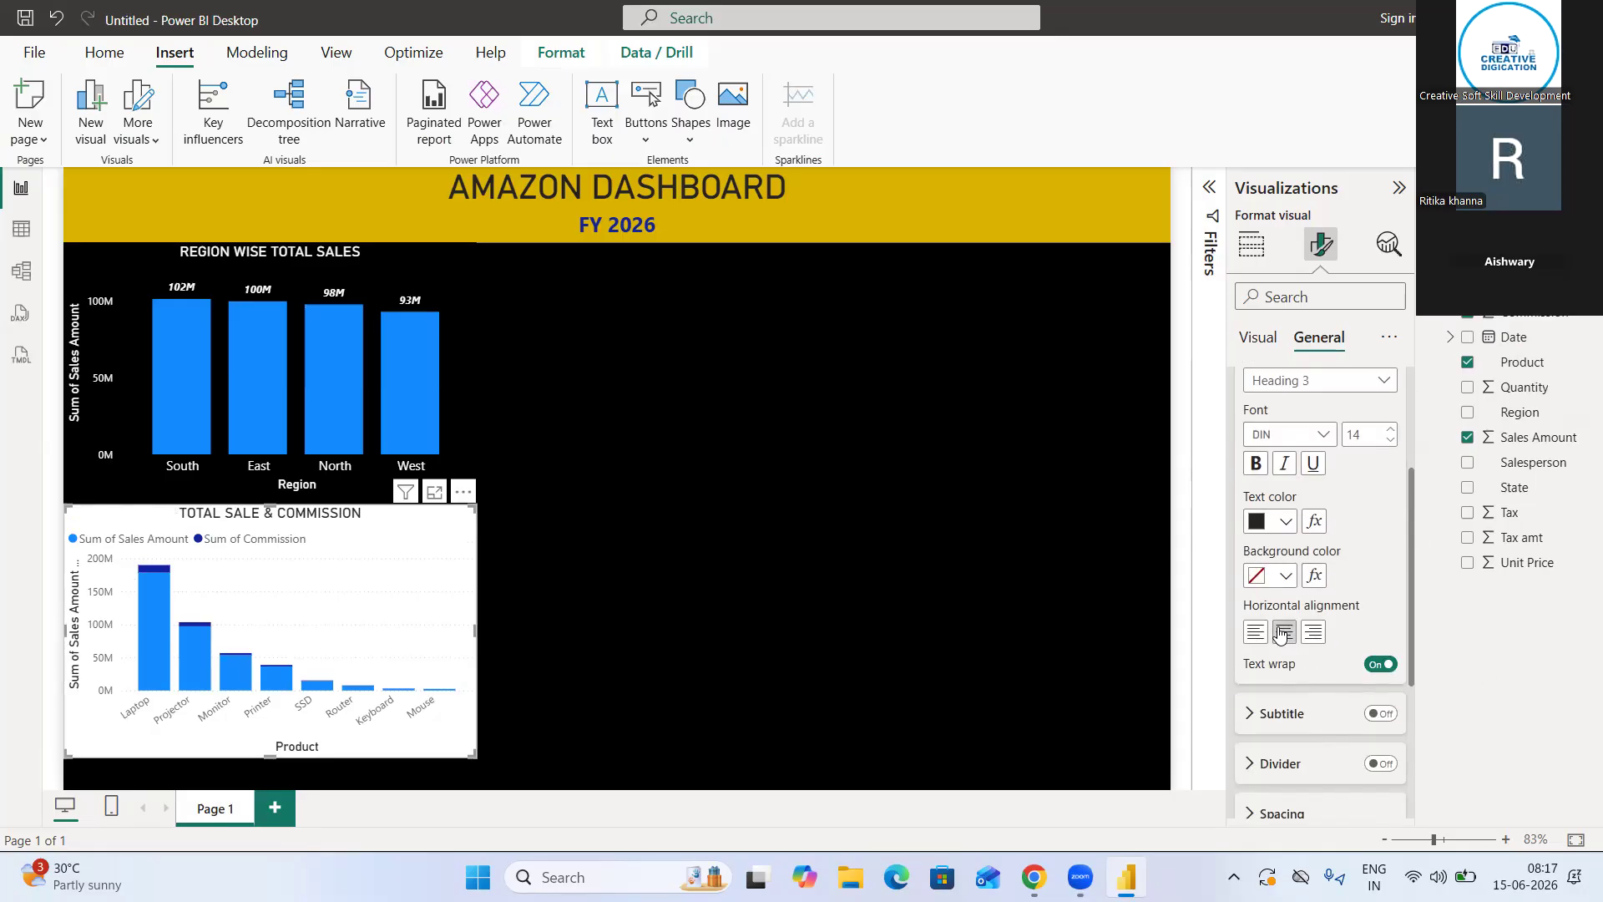
pyautogui.click(1277, 529)
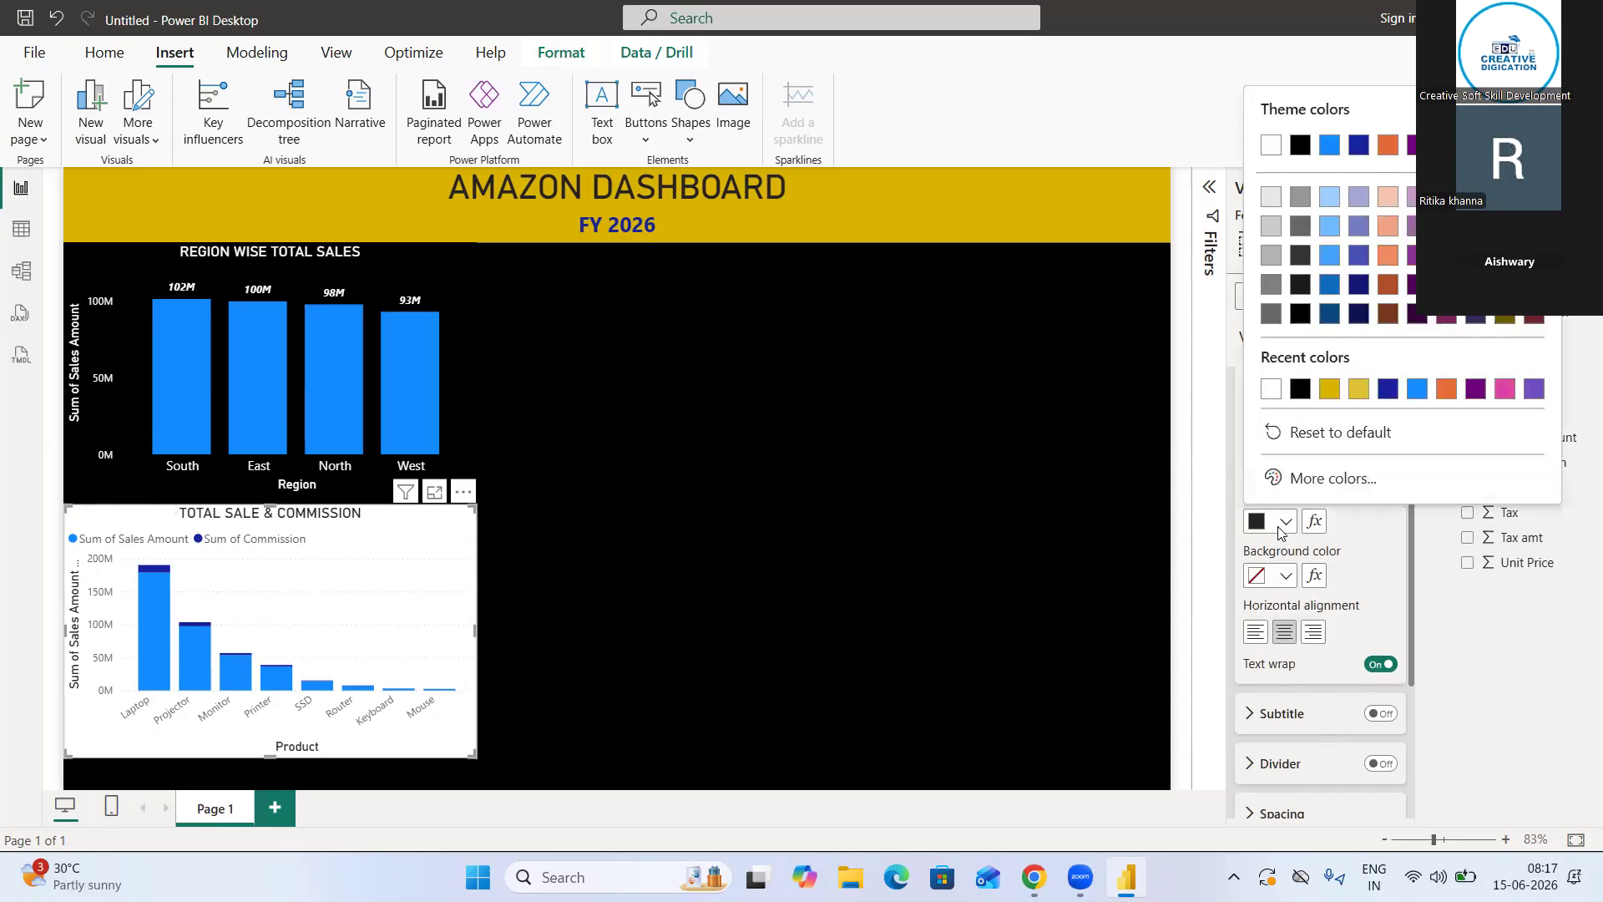
pyautogui.click(1270, 389)
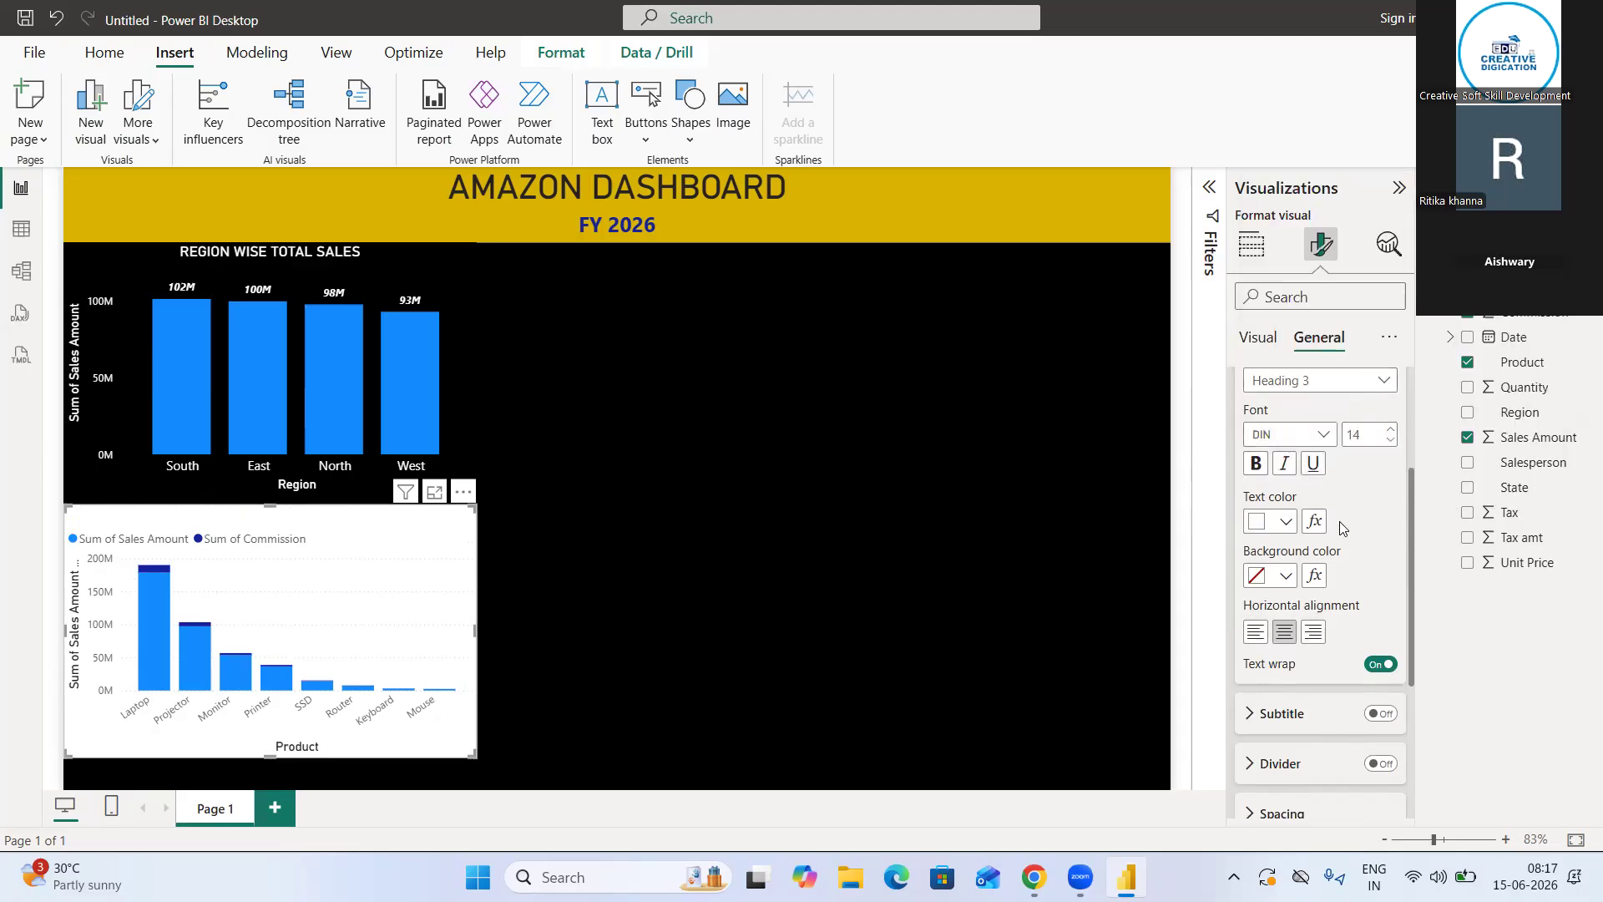
# Set the product chart's background color to black
pyautogui.scroll(1, 1339, 520)
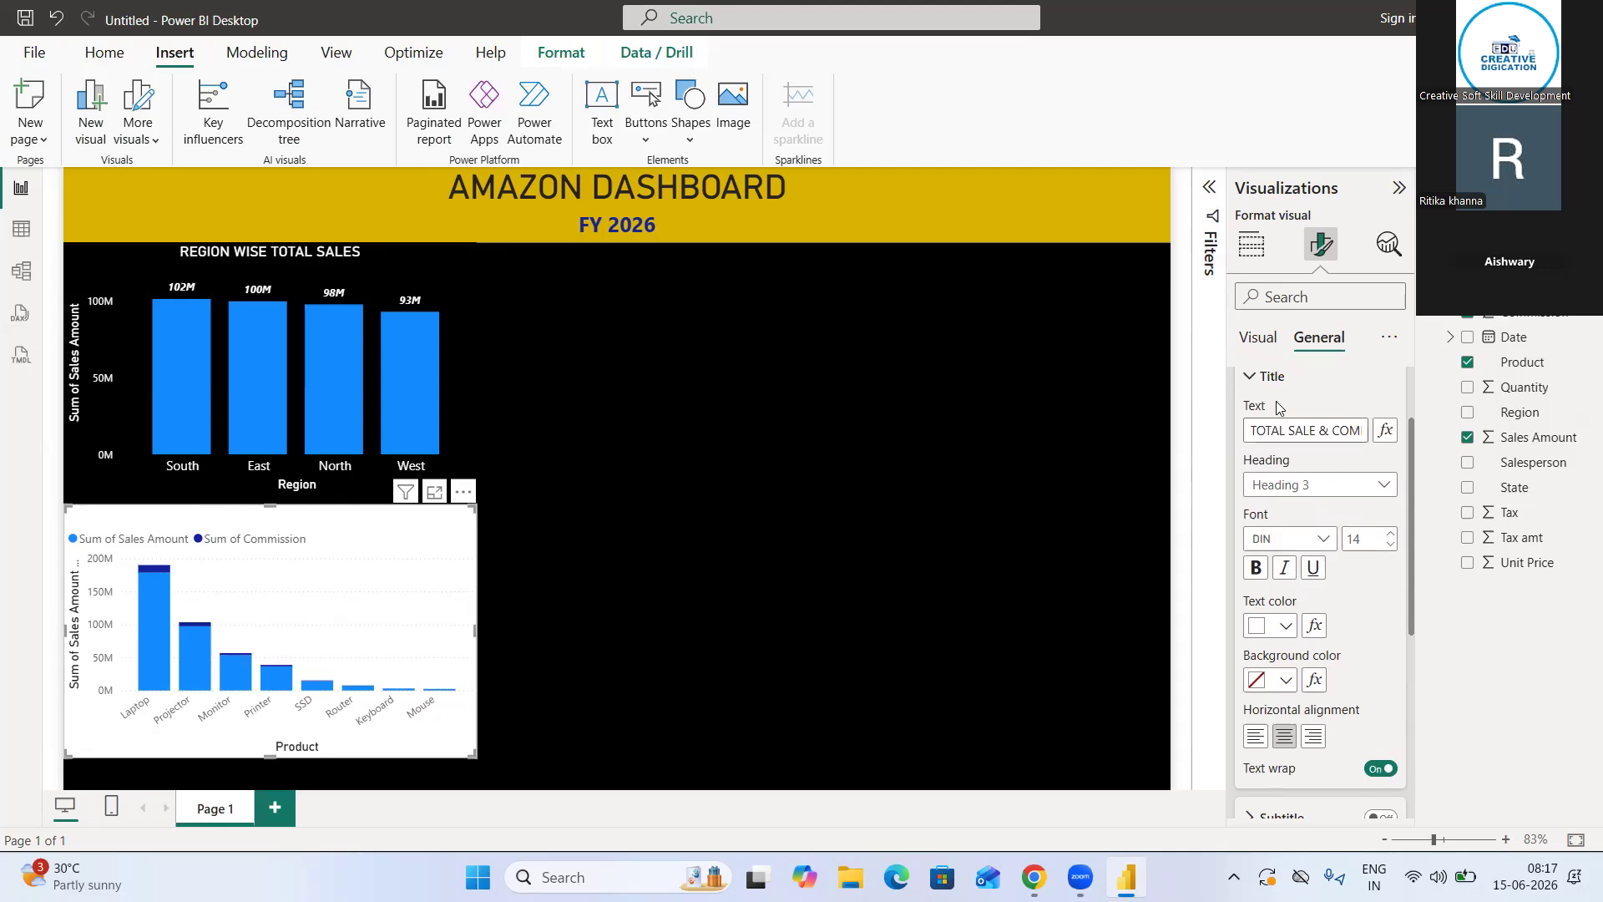
pyautogui.click(1249, 390)
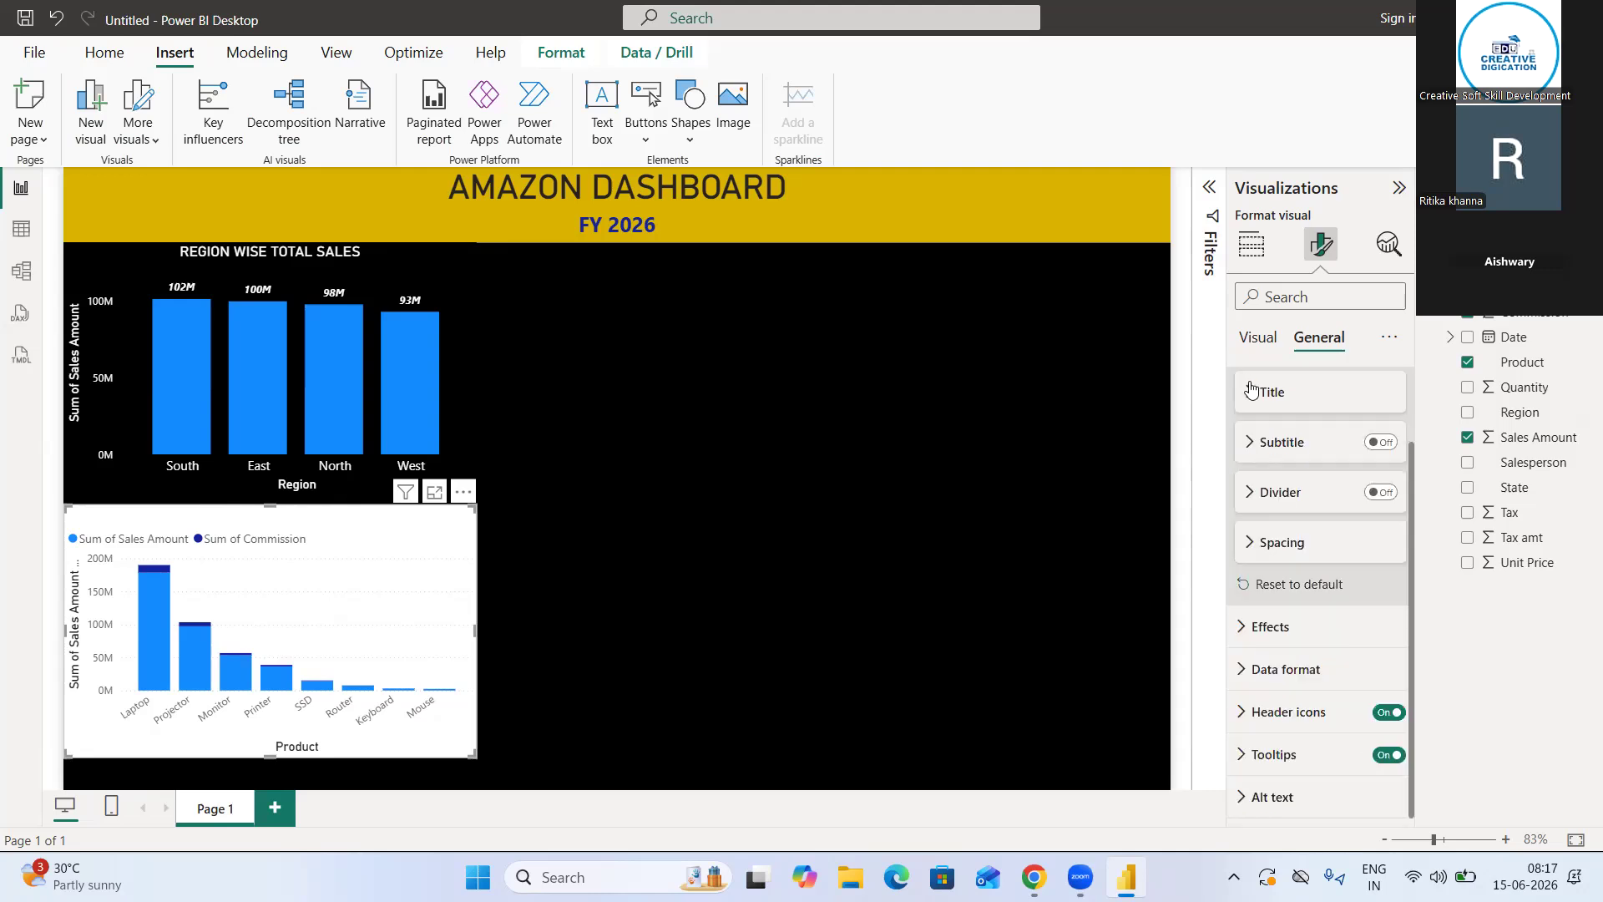
pyautogui.click(1284, 636)
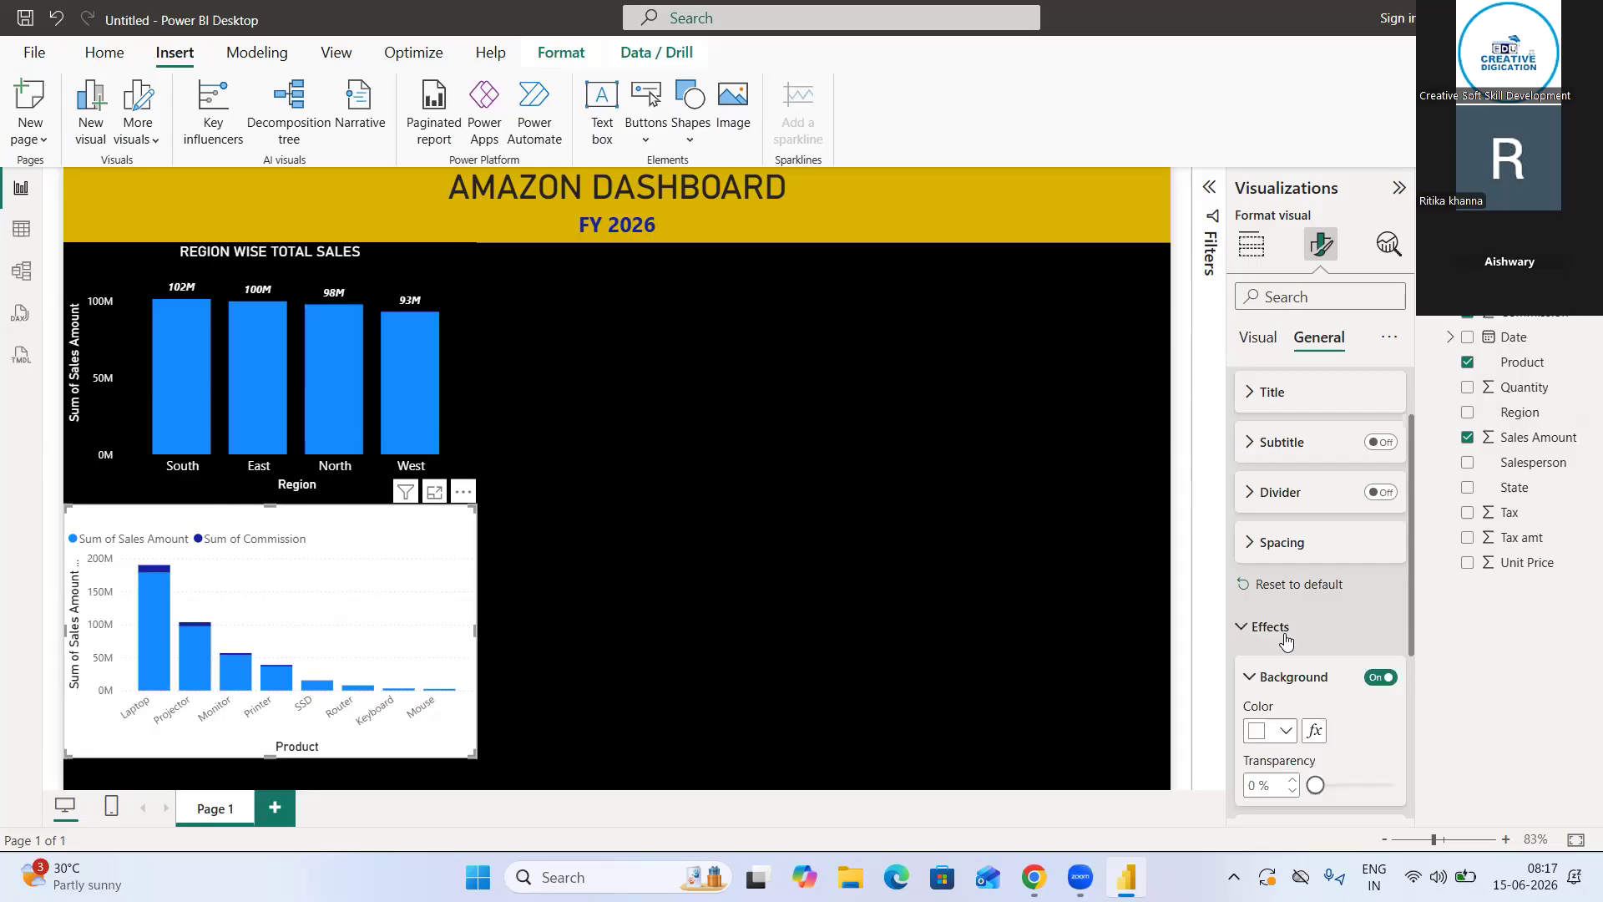
pyautogui.scroll(-2, 1284, 639)
pyautogui.click(1283, 526)
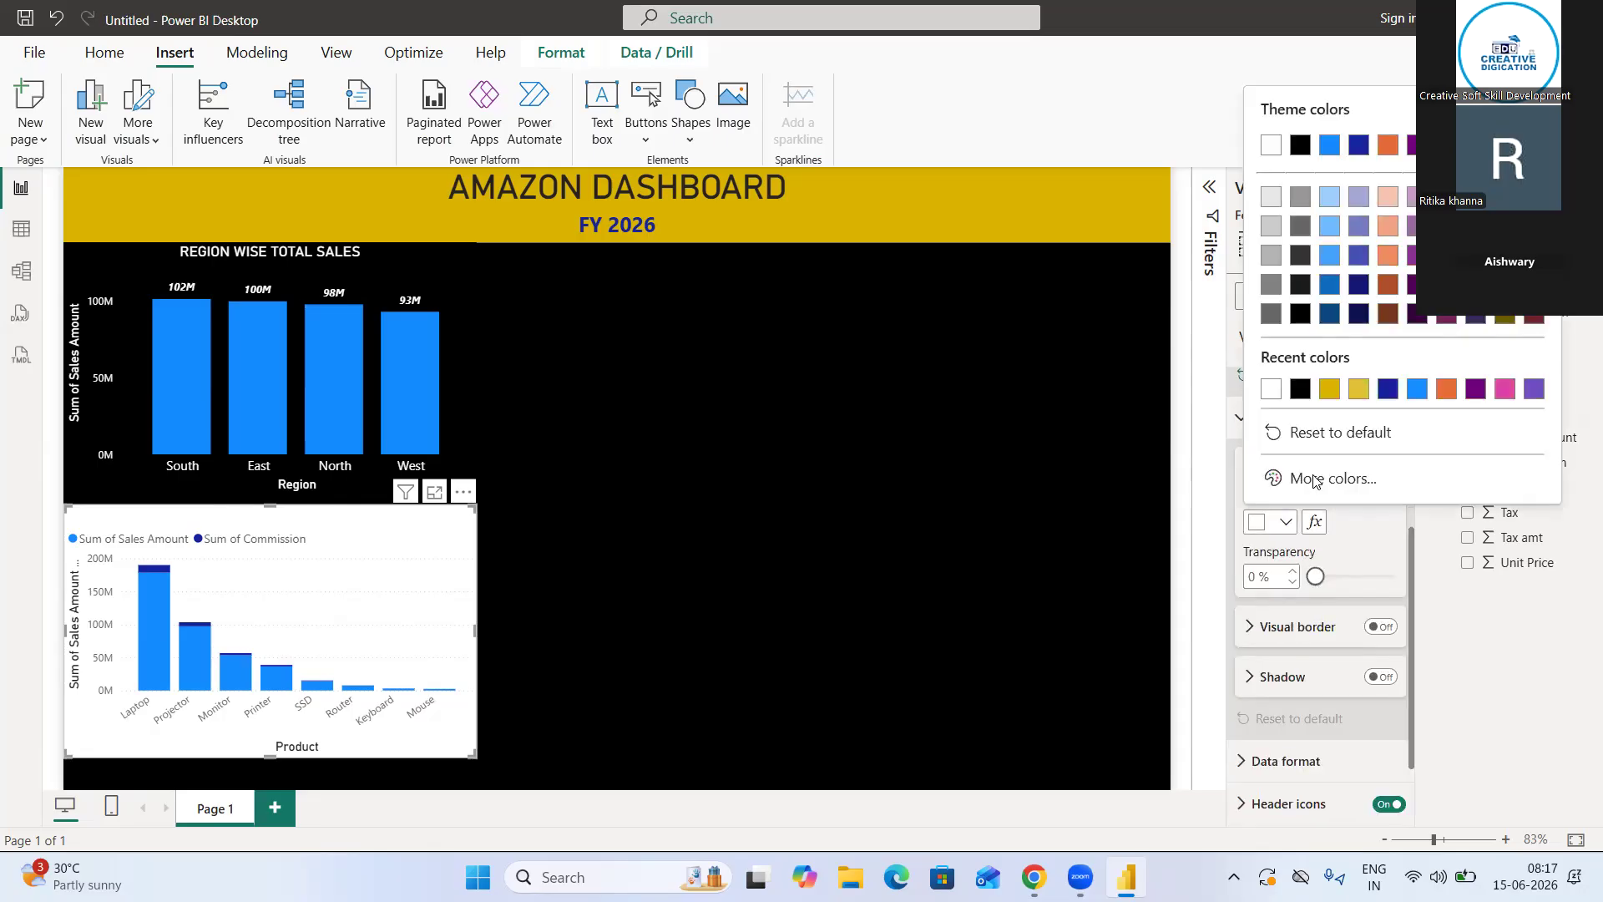
pyautogui.click(1299, 389)
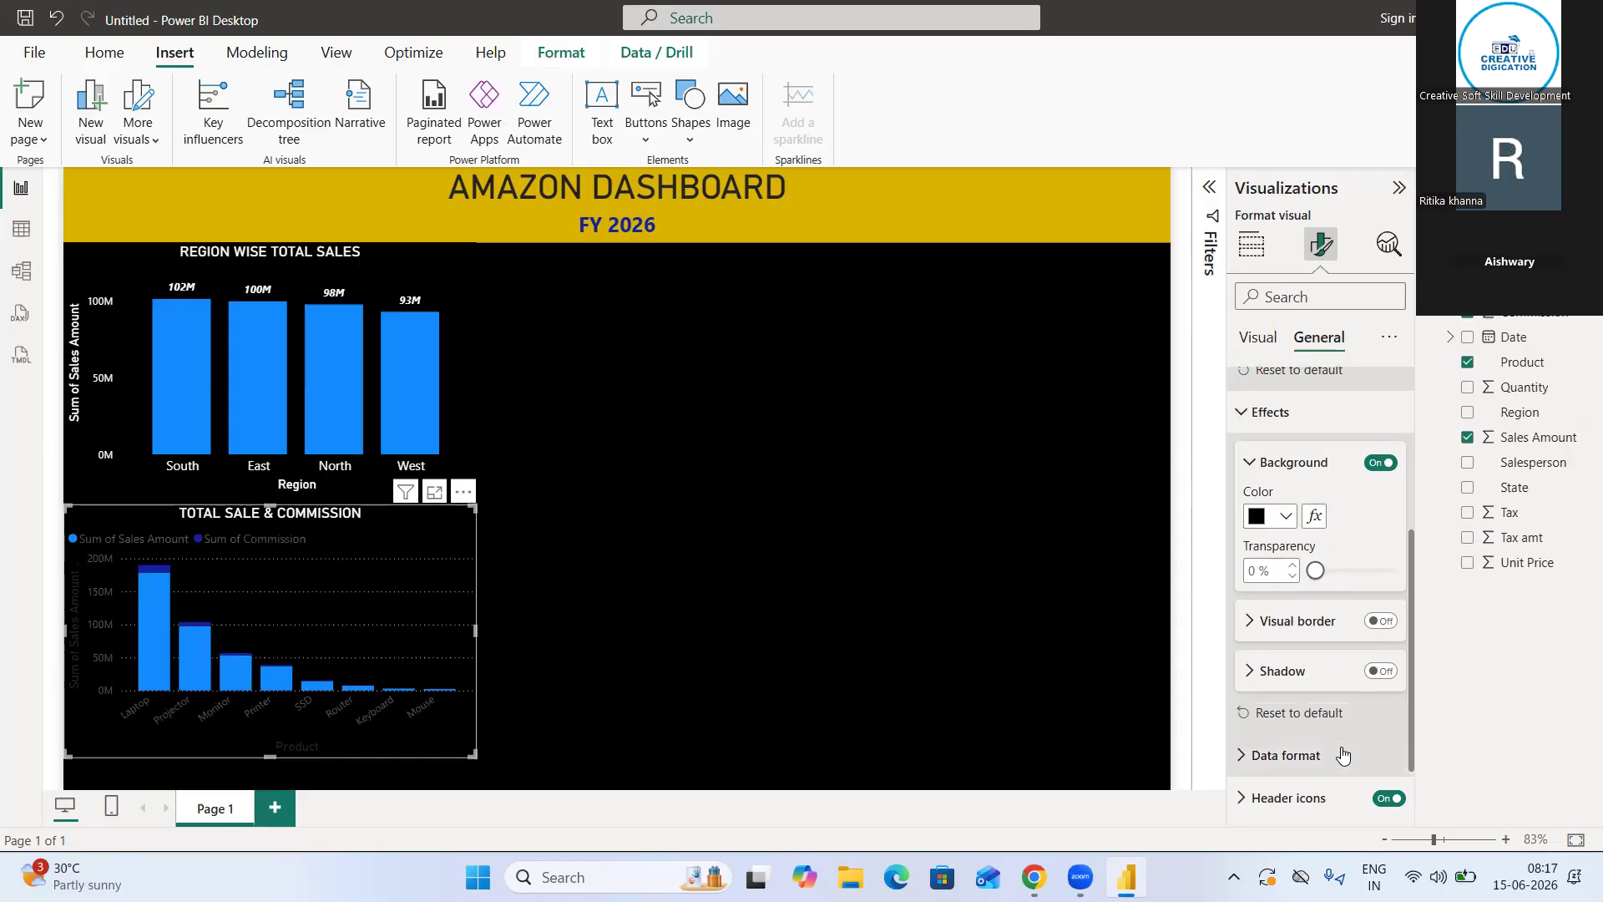
pyautogui.scroll(-2, 1297, 718)
pyautogui.click(1259, 673)
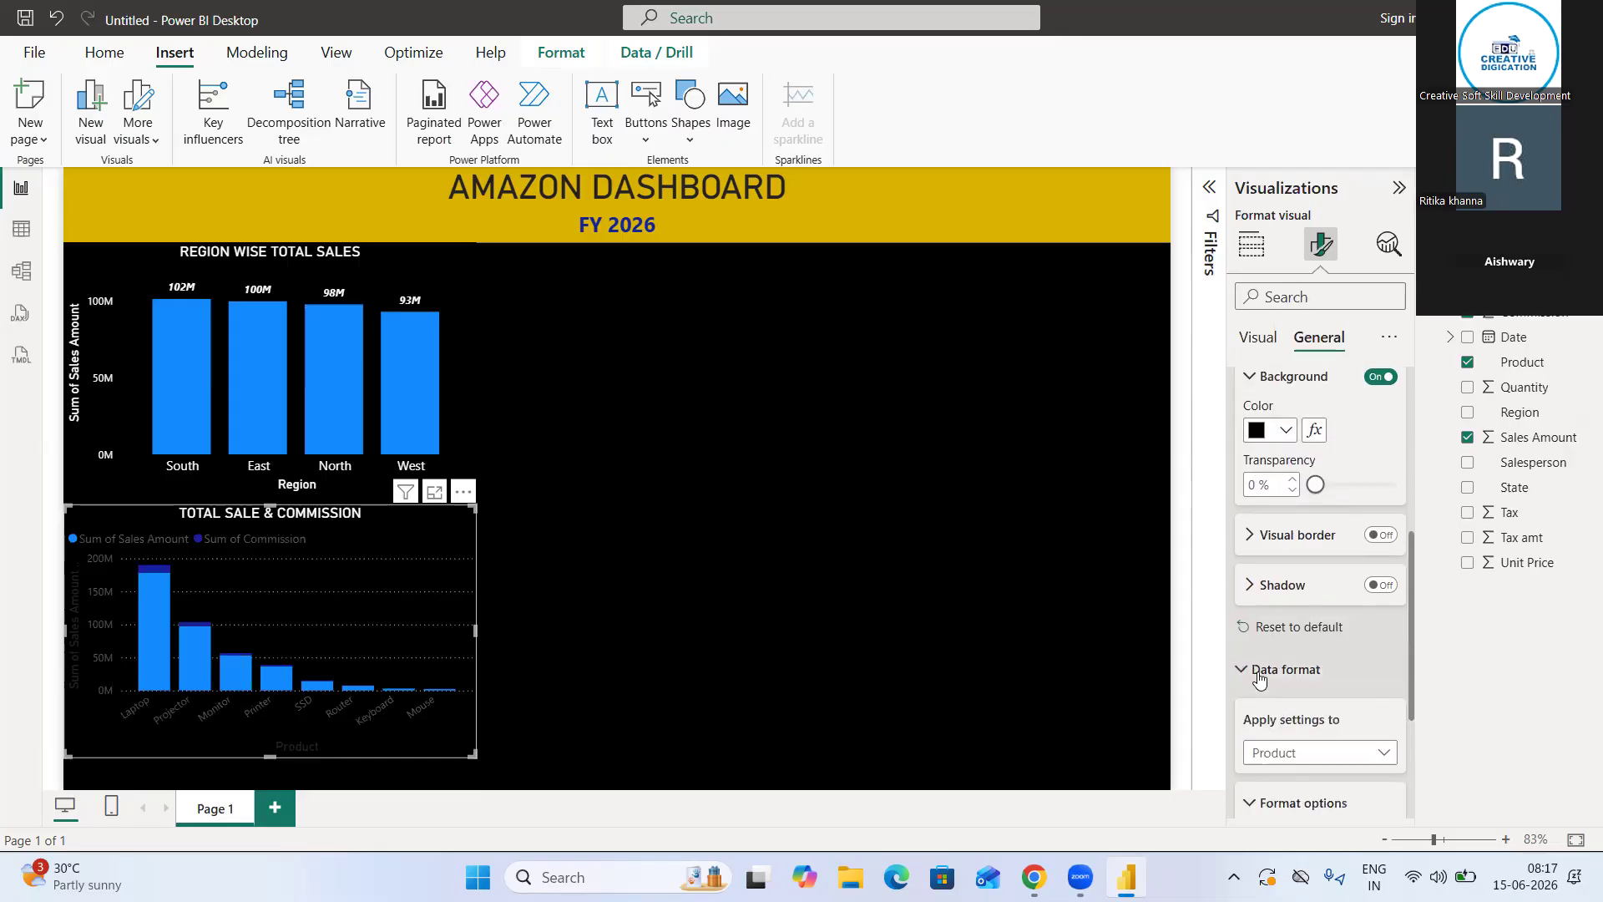
pyautogui.click(1260, 673)
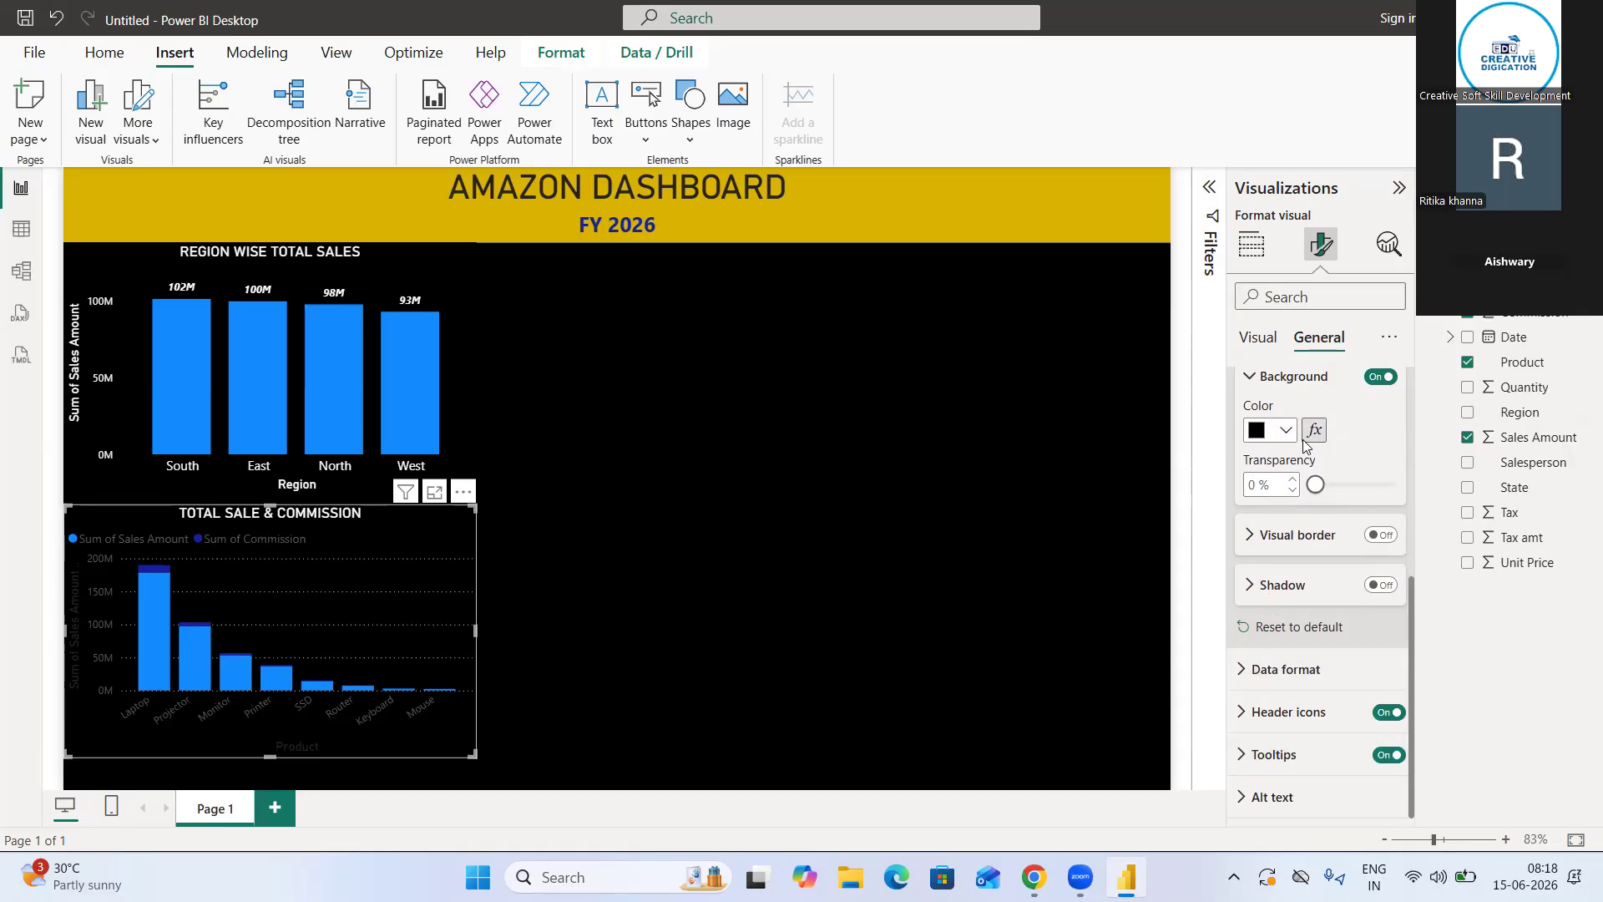
# Set the color of the product chart's X-axis values to white
pyautogui.scroll(3, 1305, 448)
pyautogui.scroll(2, 1305, 448)
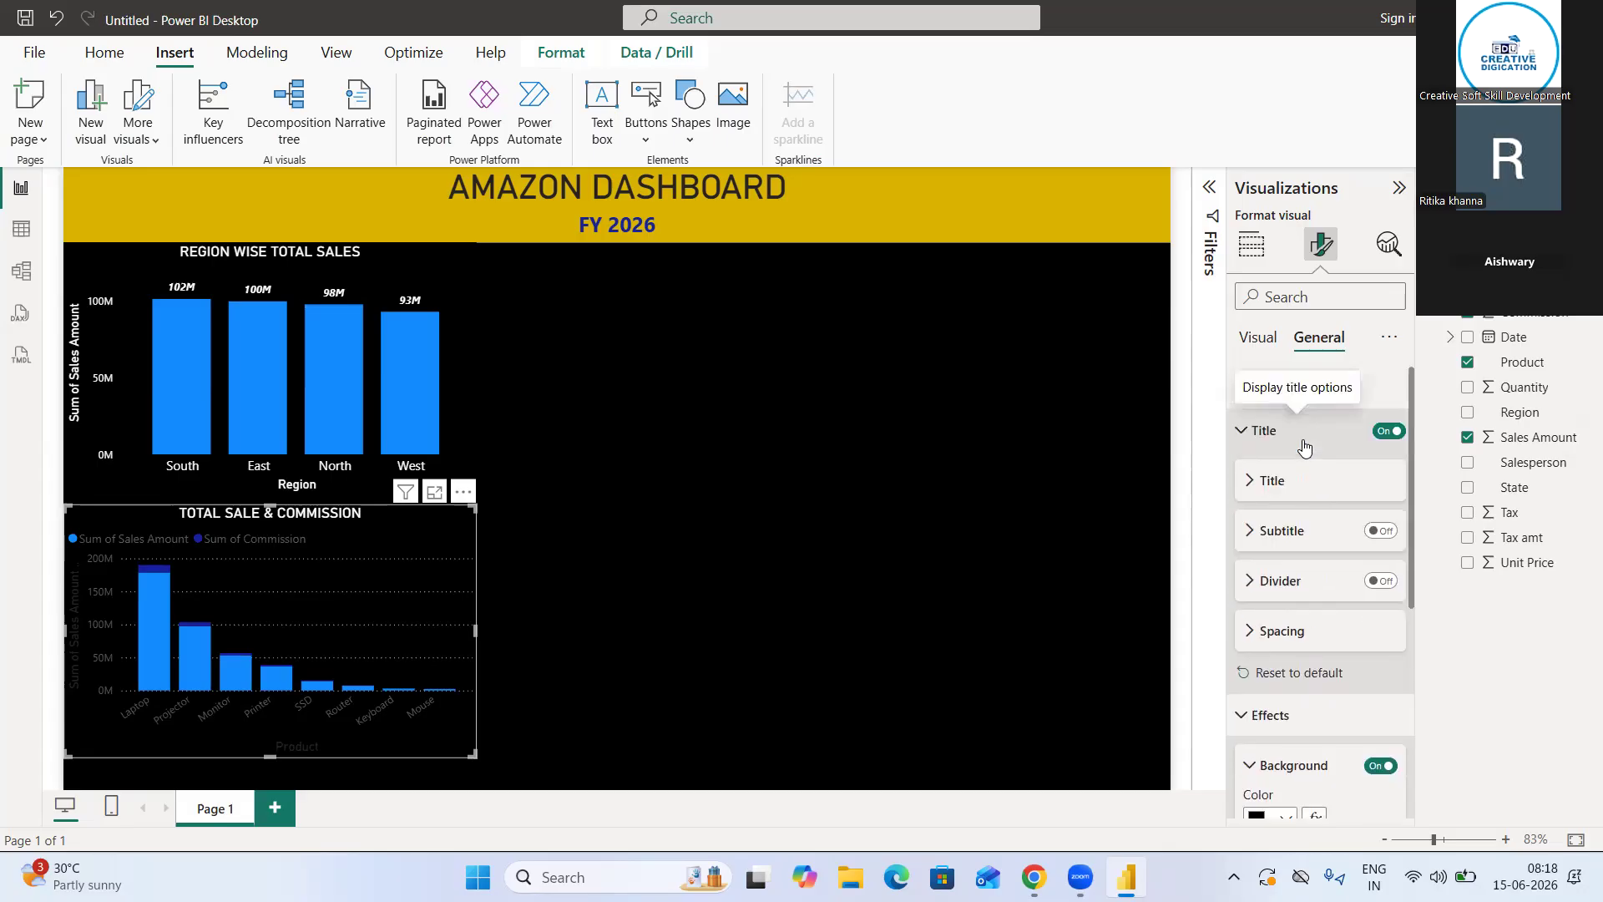
pyautogui.click(1260, 337)
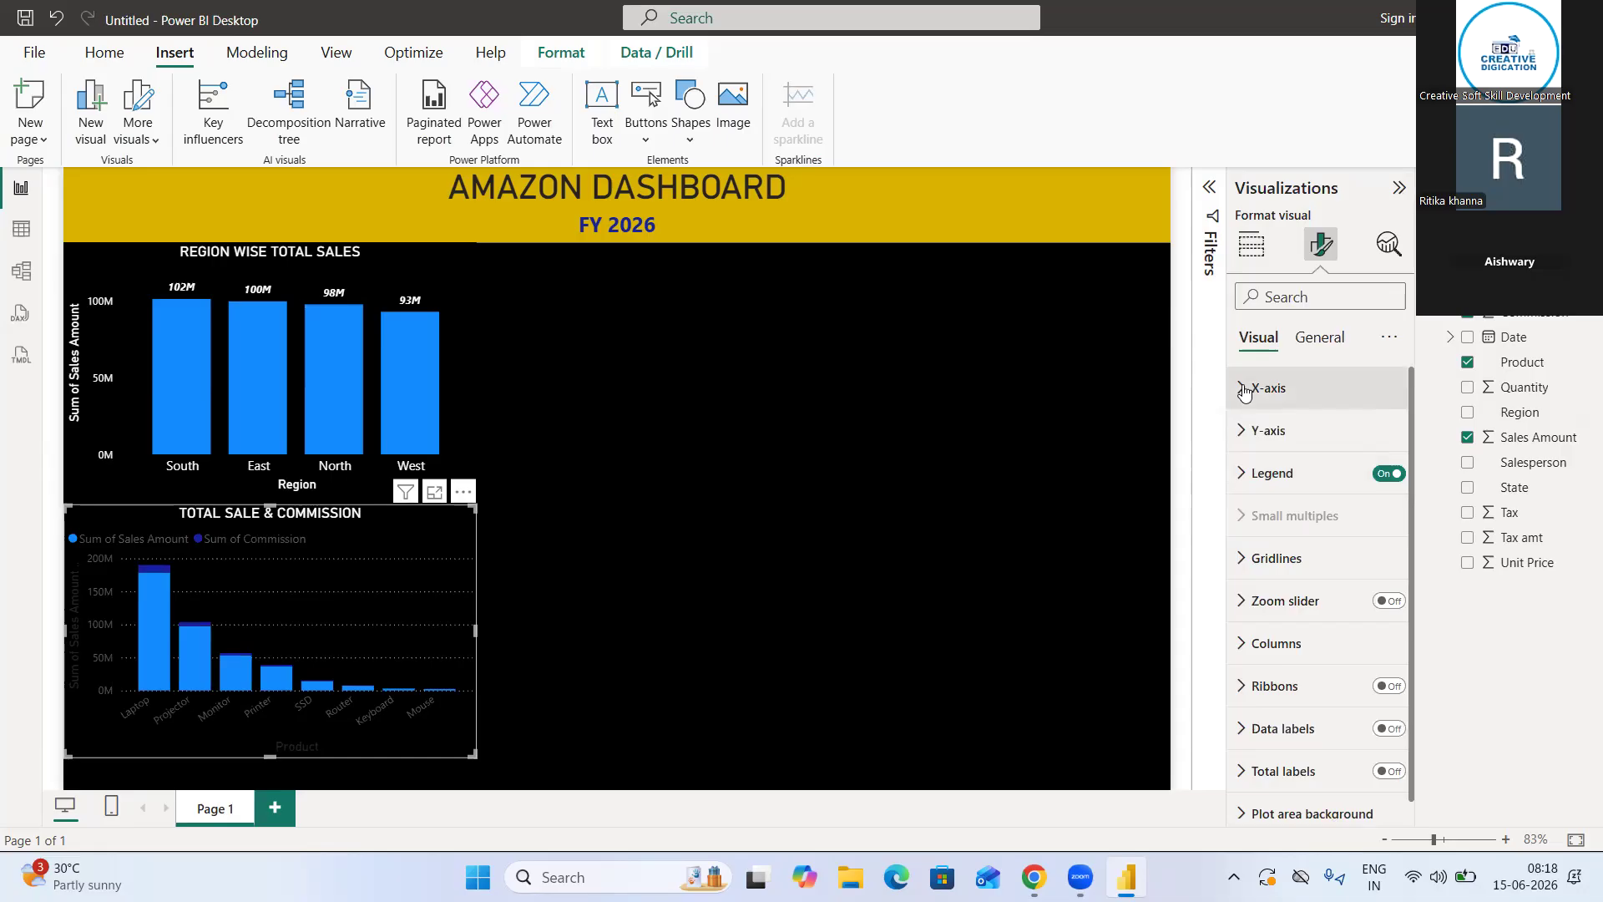
pyautogui.click(1246, 399)
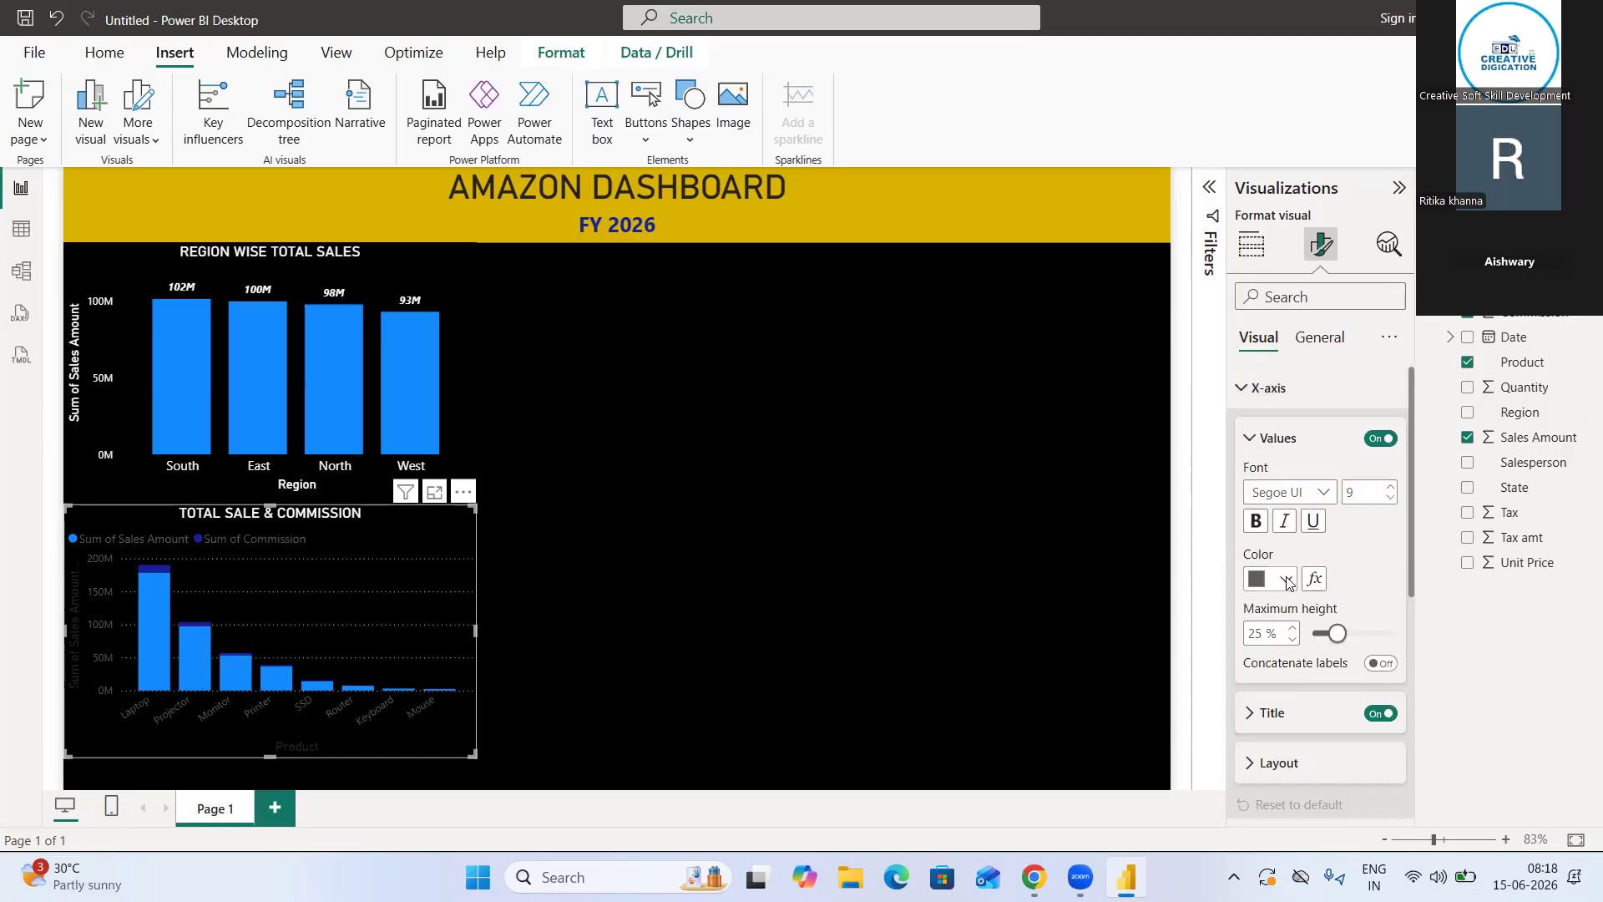
pyautogui.click(1286, 582)
pyautogui.click(1300, 452)
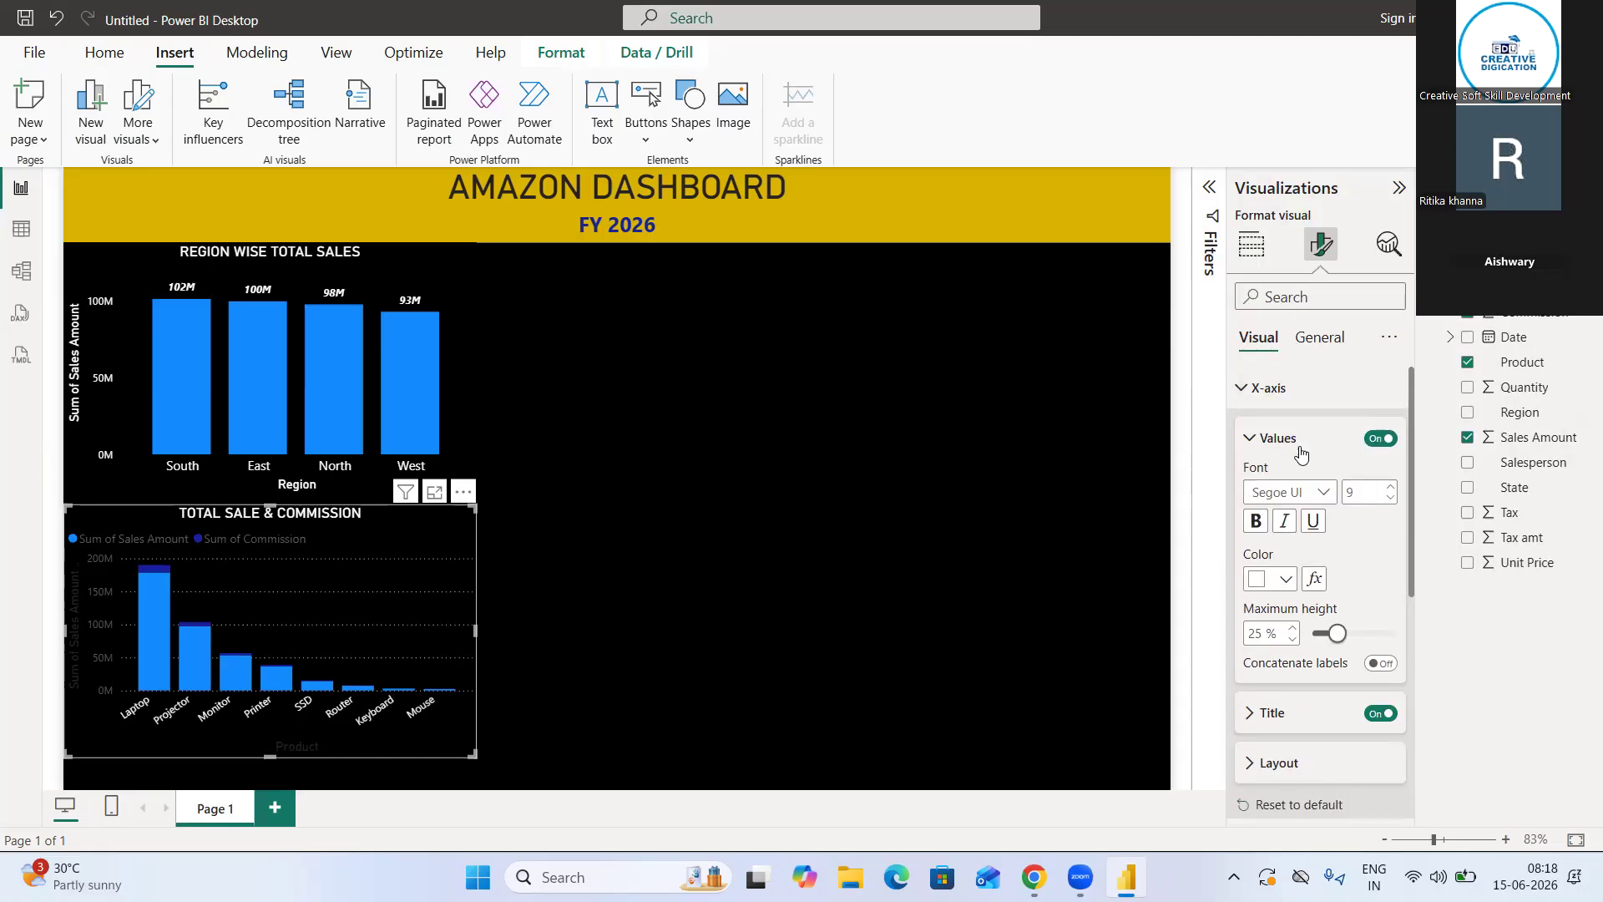
pyautogui.click(1250, 439)
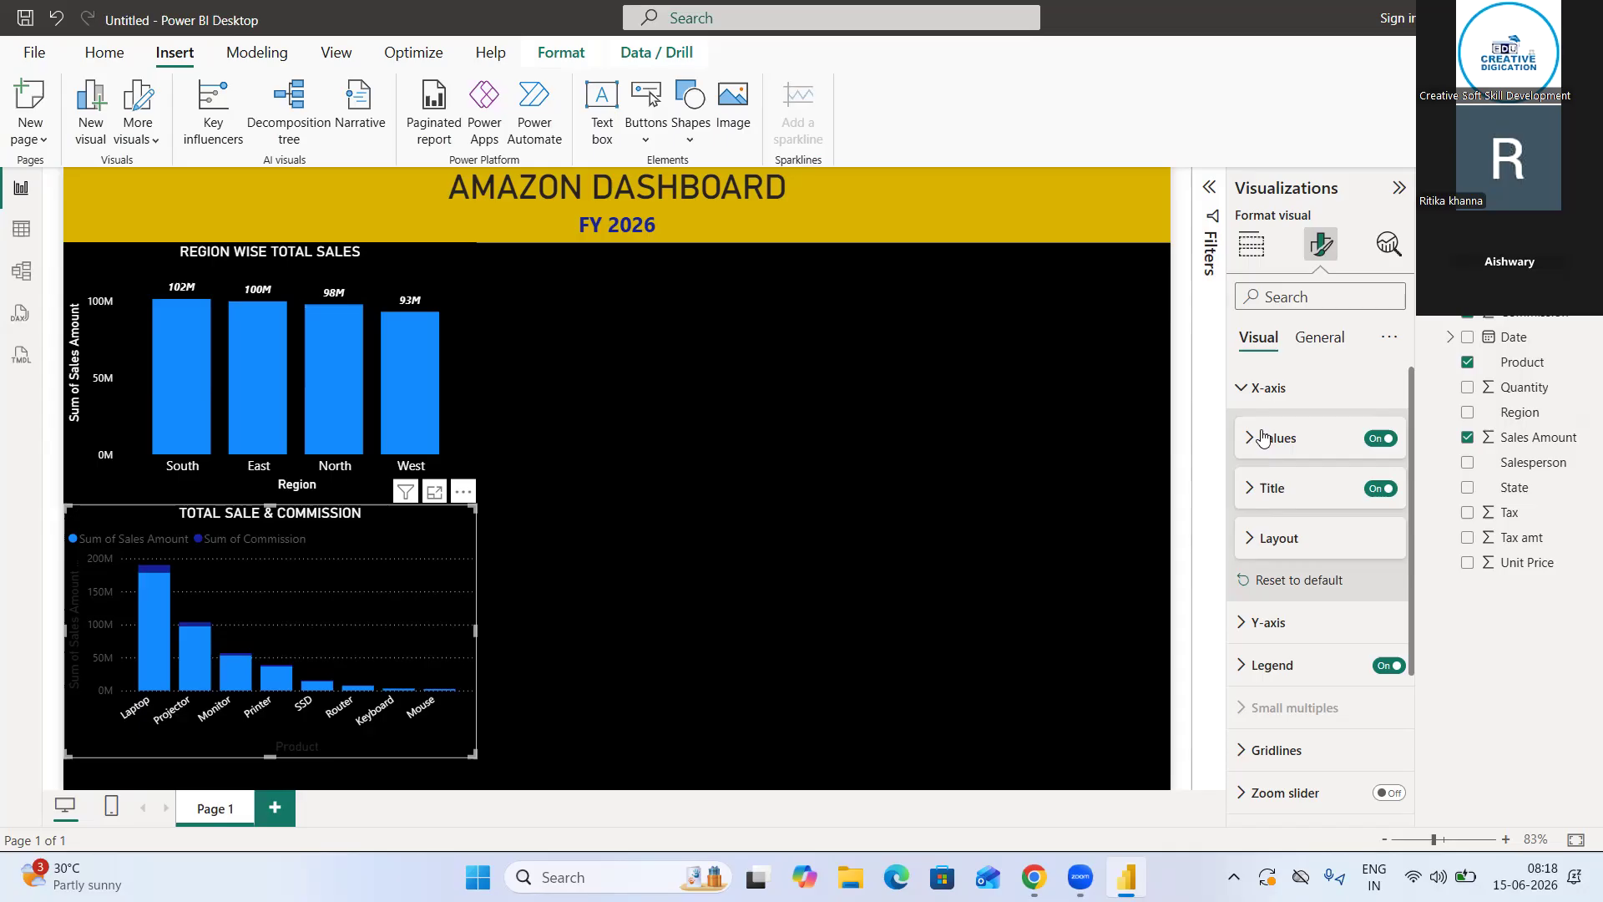
# Set the color of the product chart's Y-axis values to white
pyautogui.click(1266, 622)
pyautogui.scroll(-1, 1400, 703)
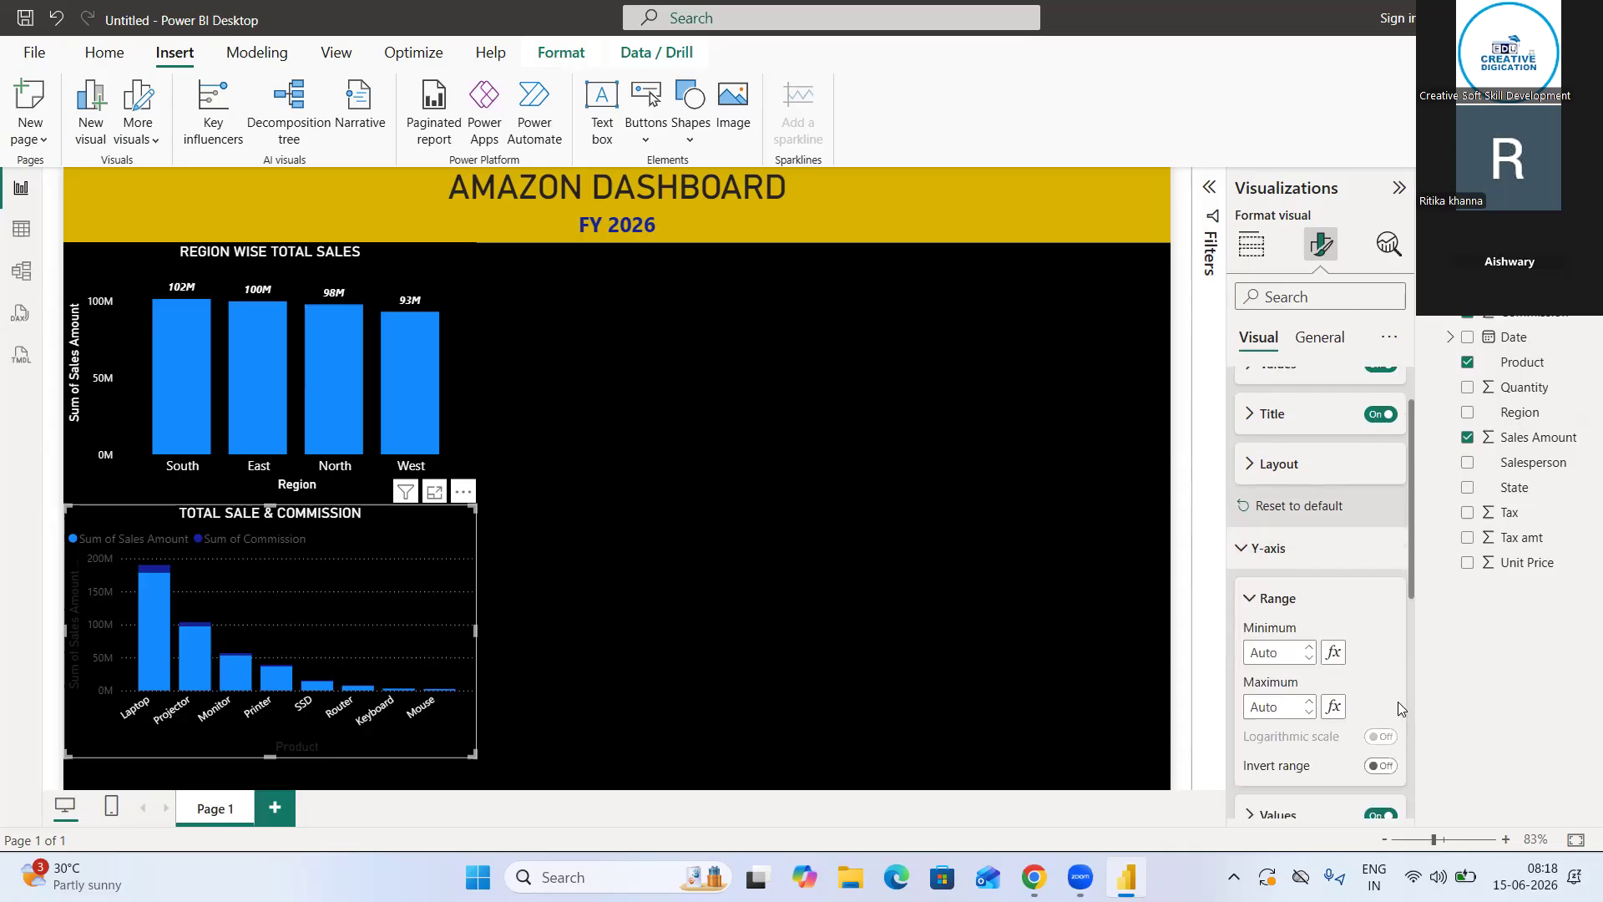
pyautogui.scroll(-2, 1398, 701)
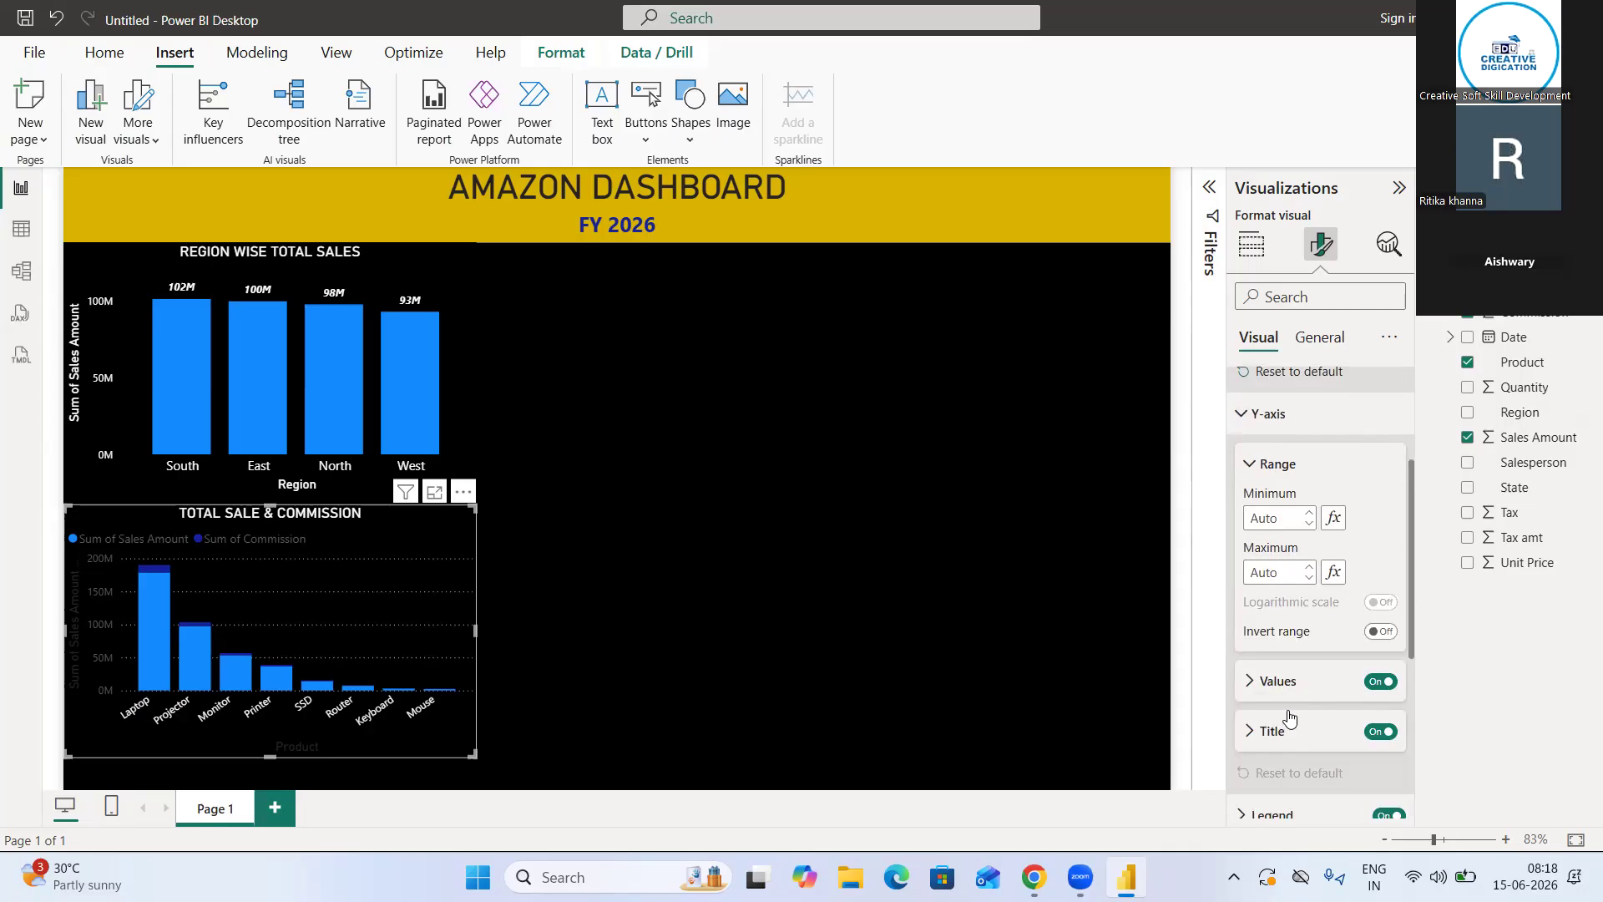
pyautogui.scroll(-3, 1290, 718)
pyautogui.scroll(2, 1290, 718)
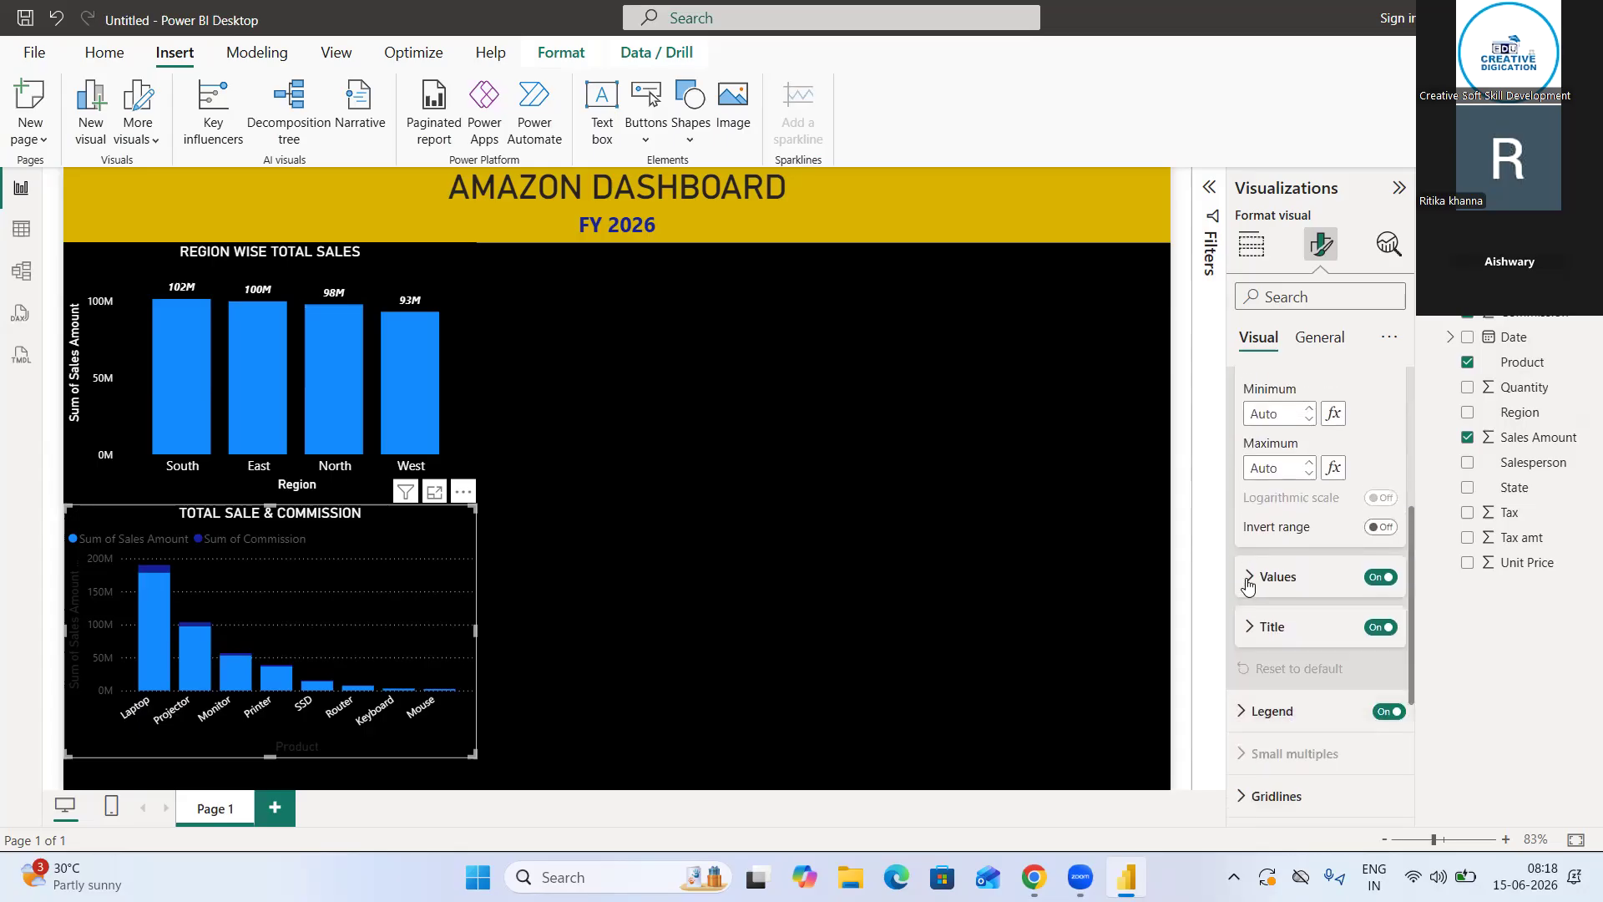
pyautogui.click(1249, 578)
pyautogui.click(1280, 720)
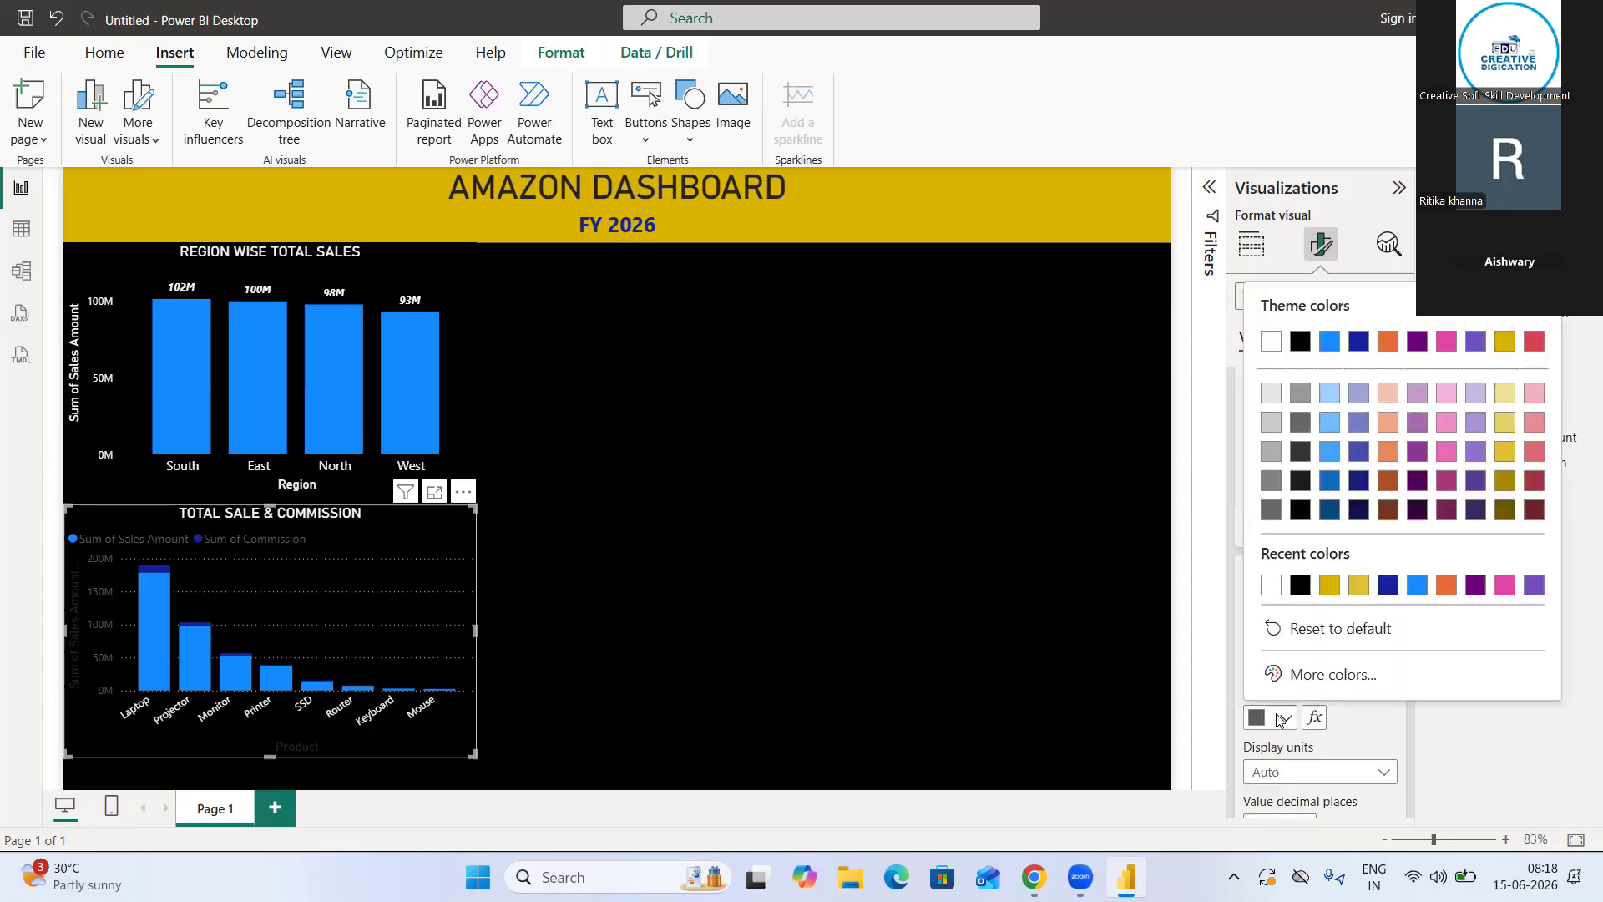
pyautogui.click(1270, 586)
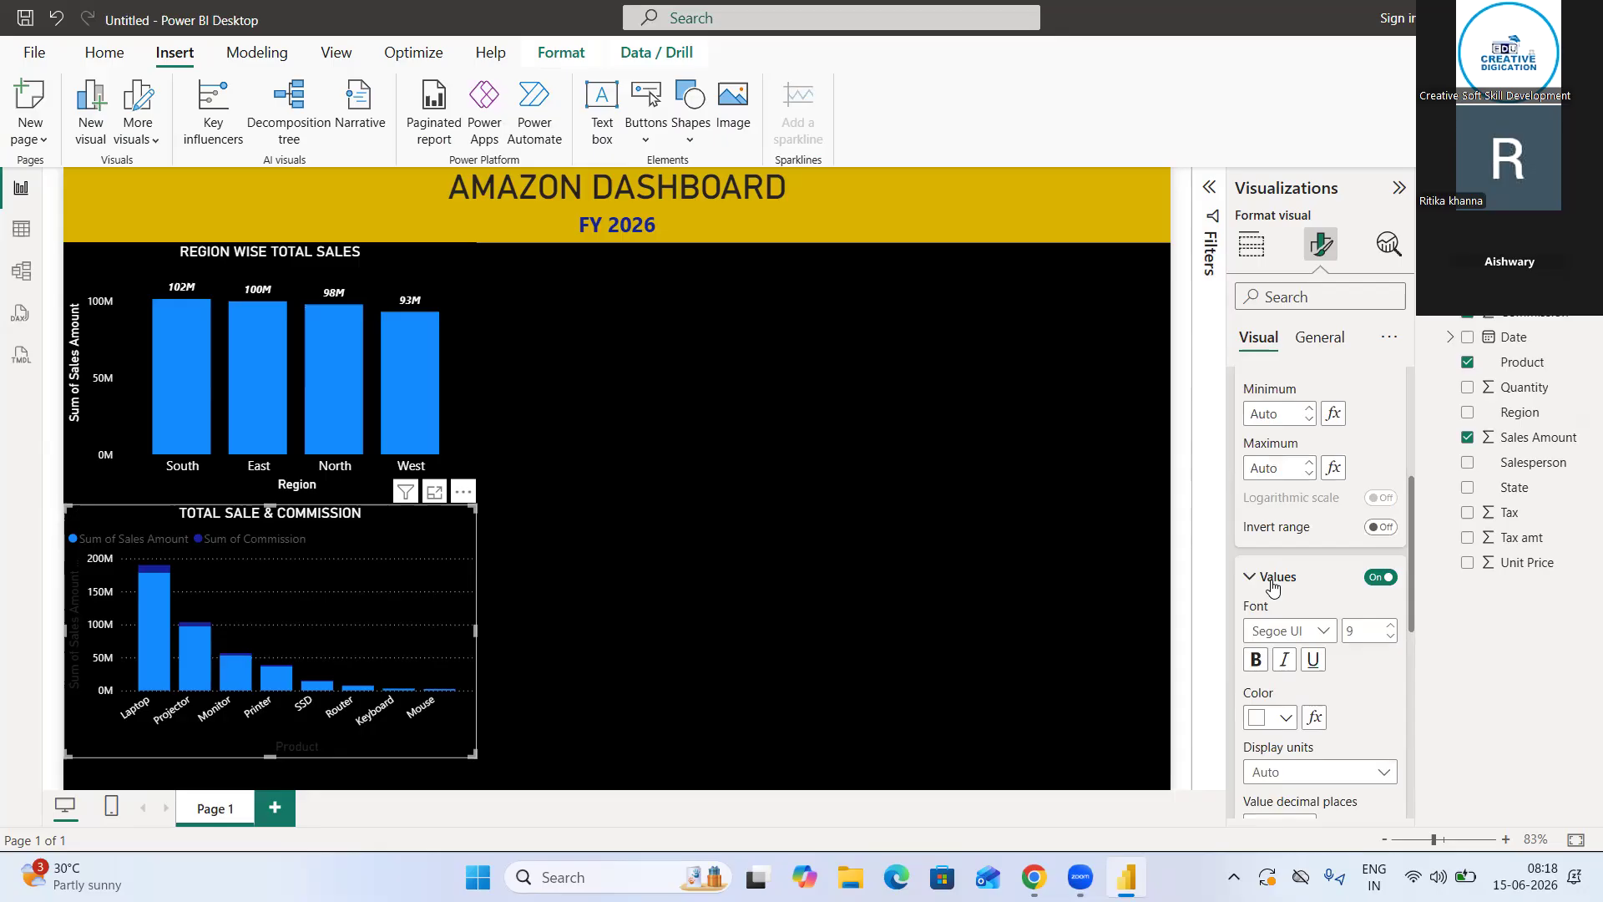
pyautogui.click(1245, 579)
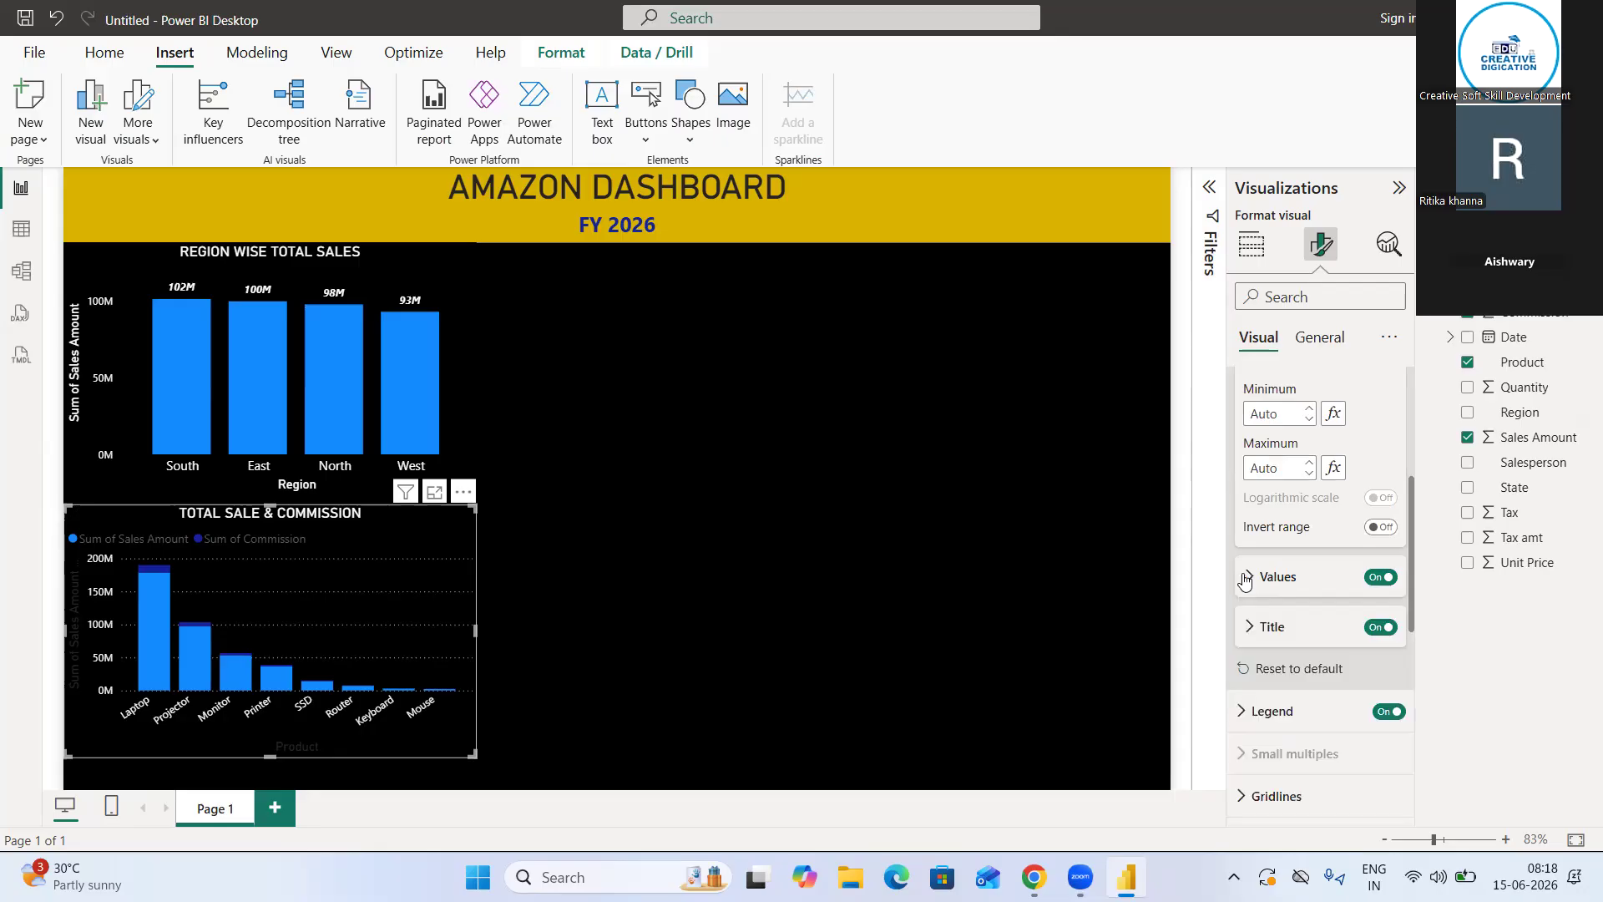
# Turn off the horizontal gridlines of the product chart
pyautogui.scroll(-3, 1290, 613)
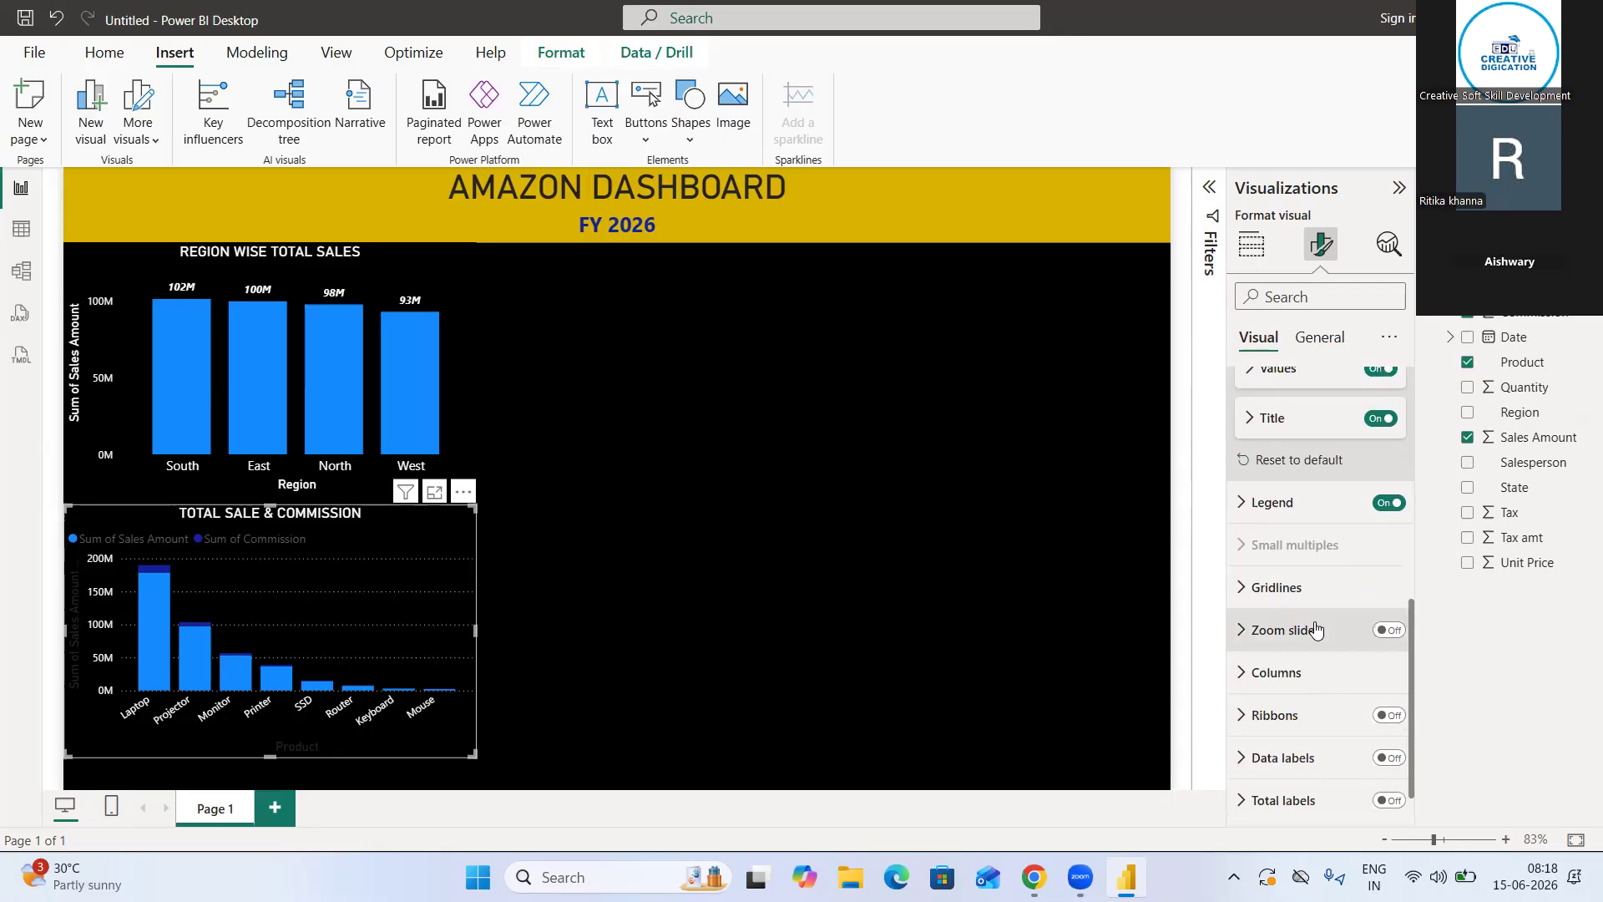
pyautogui.click(1263, 594)
pyautogui.scroll(-3, 1311, 668)
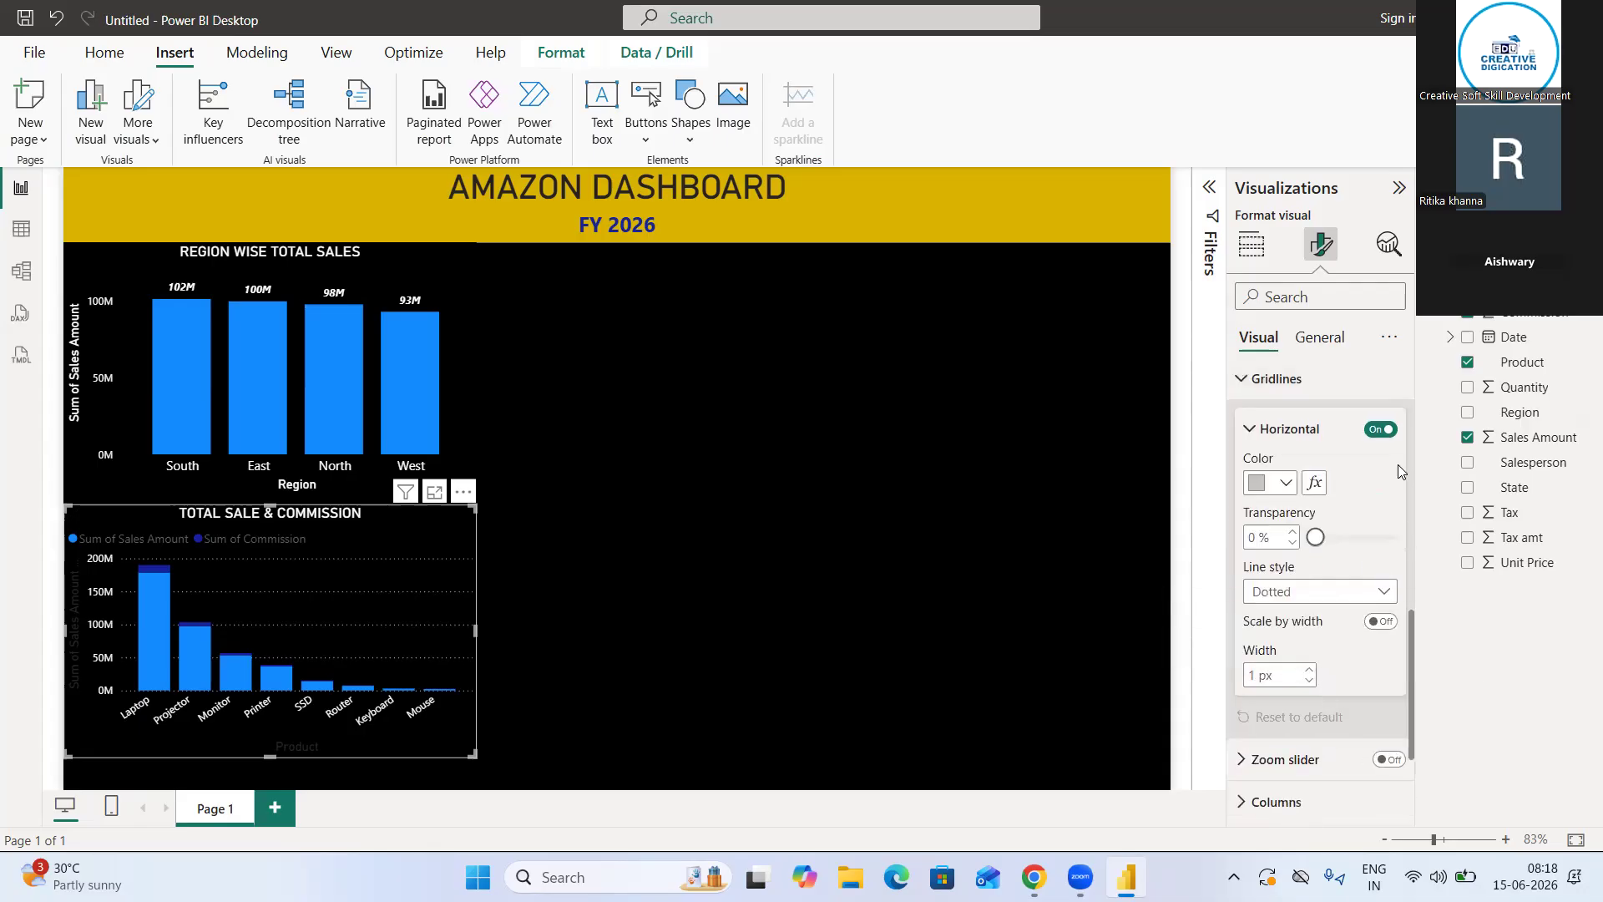
pyautogui.click(1379, 436)
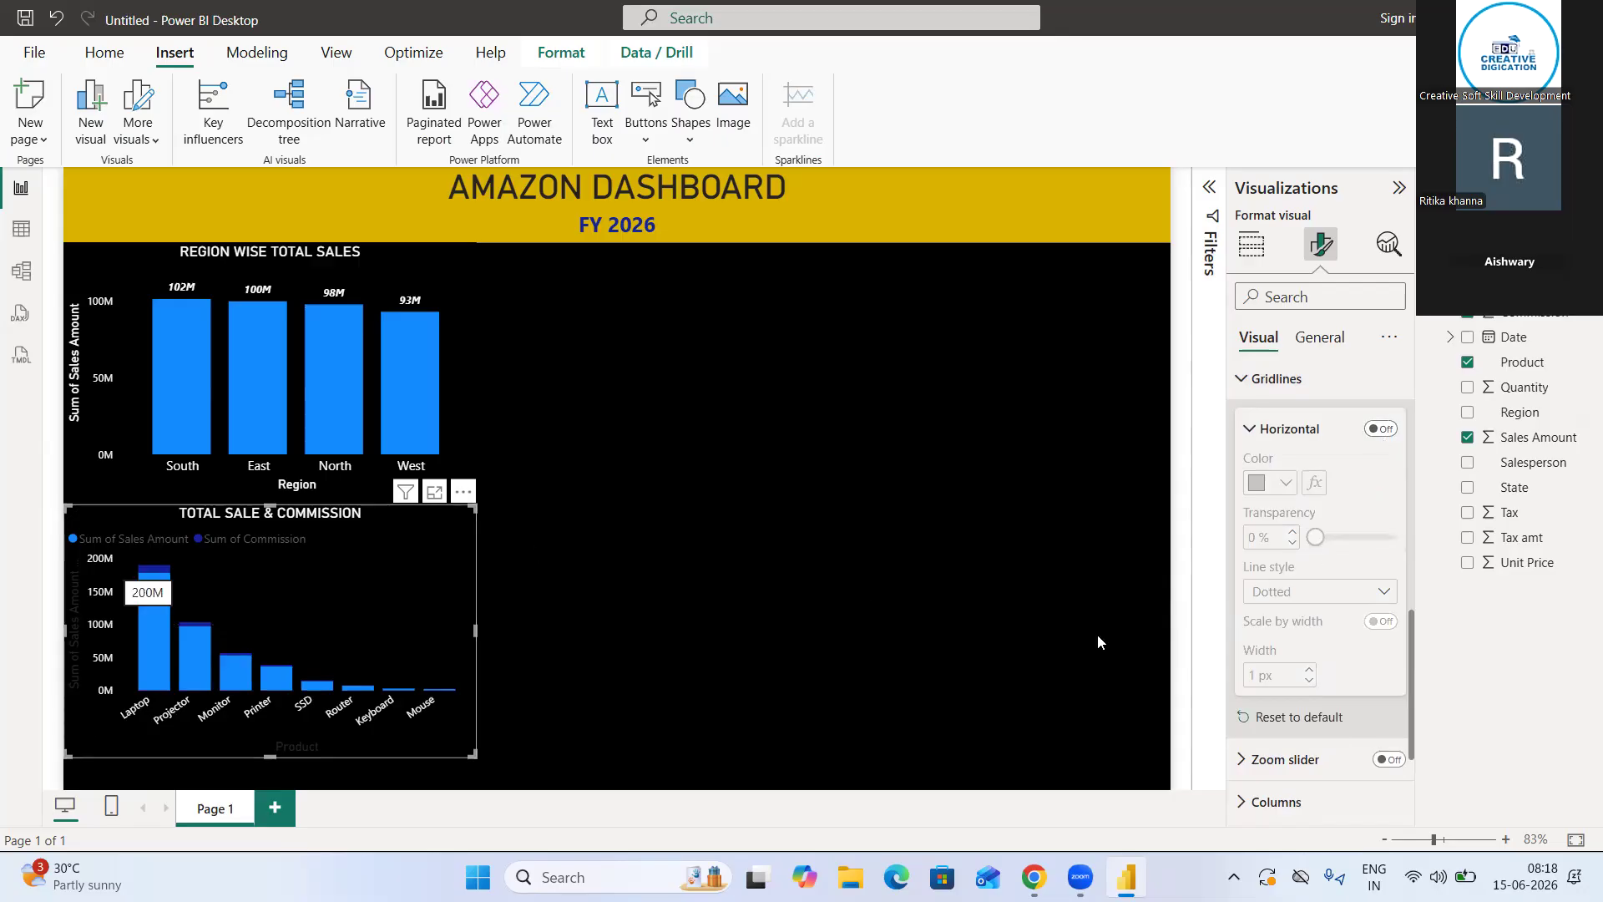
pyautogui.click(1253, 380)
# Set the color of the product chart's Y-axis title to white
pyautogui.scroll(1, 1252, 427)
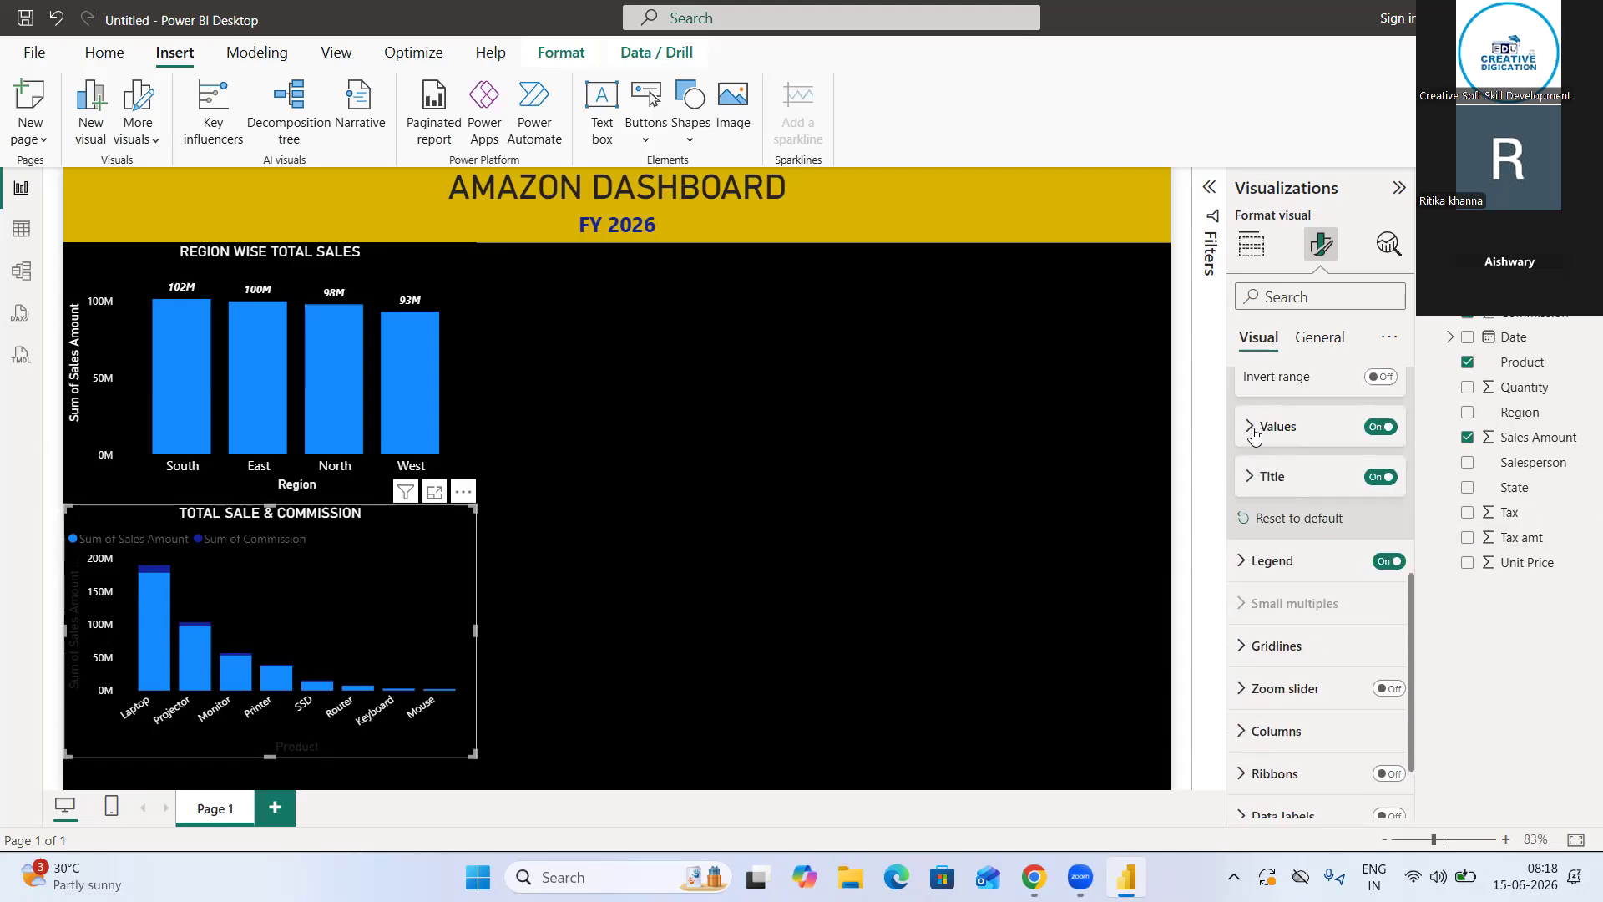
pyautogui.click(1250, 480)
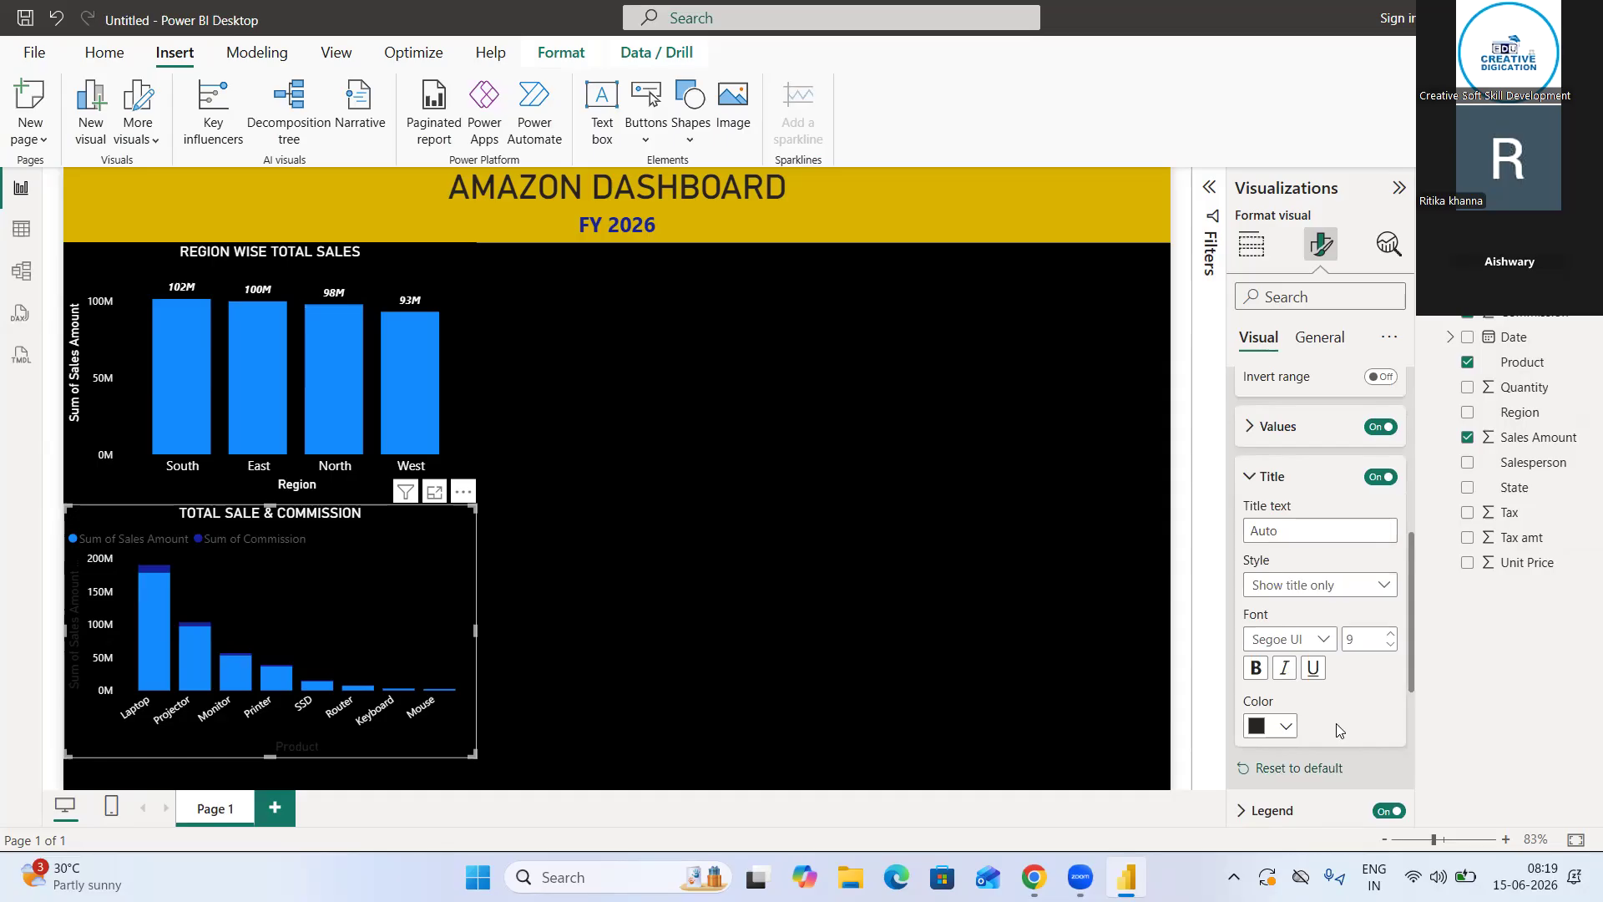
pyautogui.click(1270, 726)
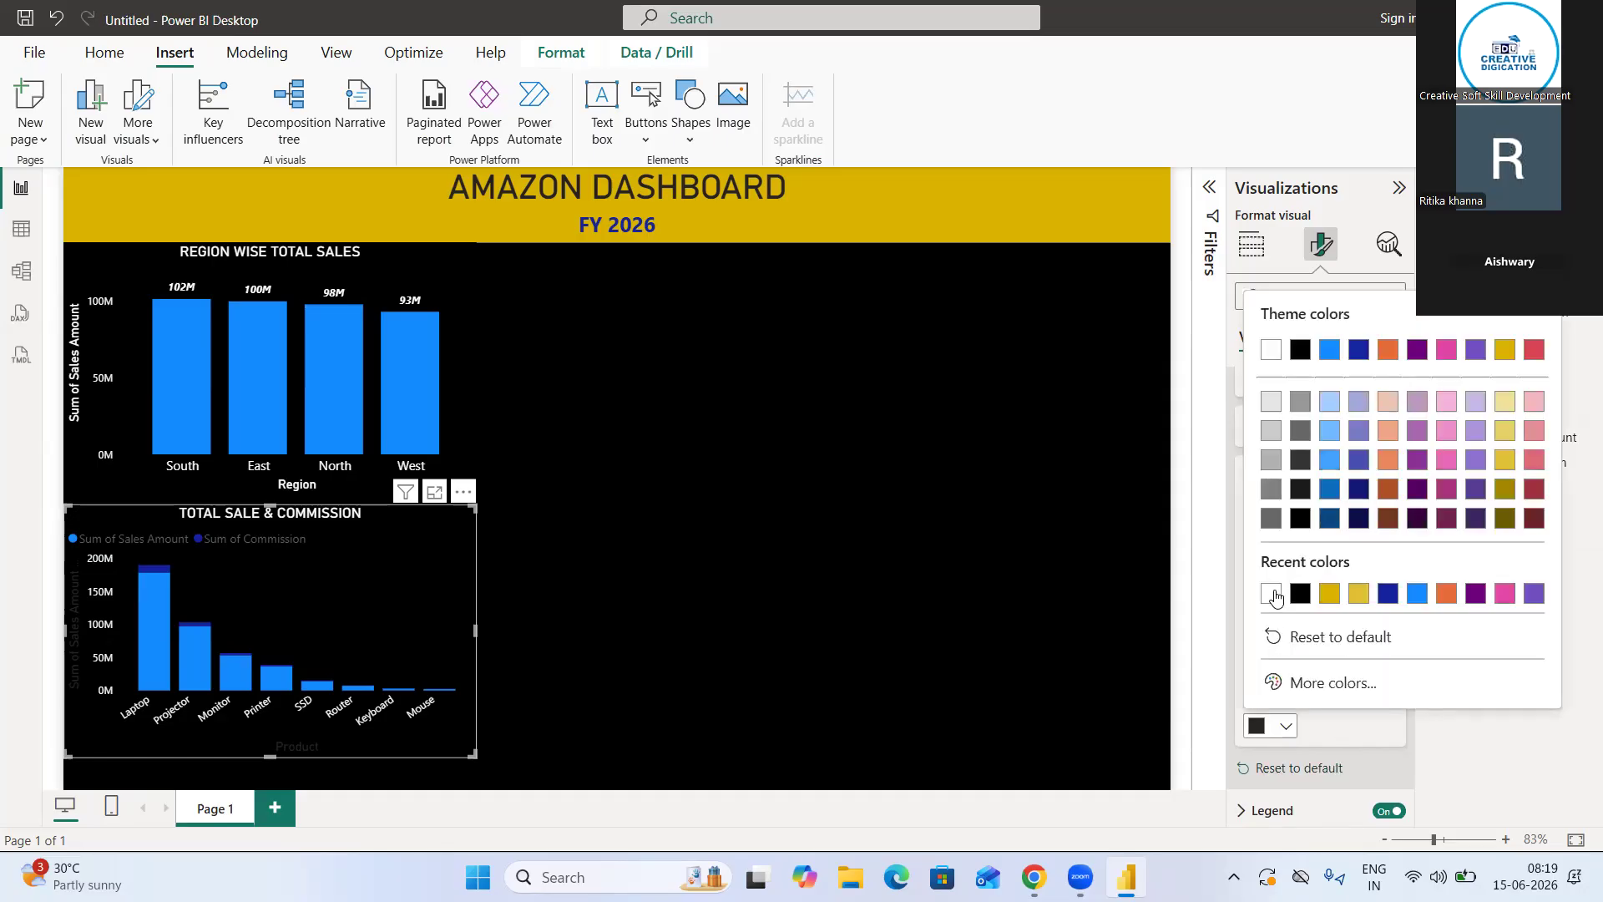
pyautogui.click(1273, 593)
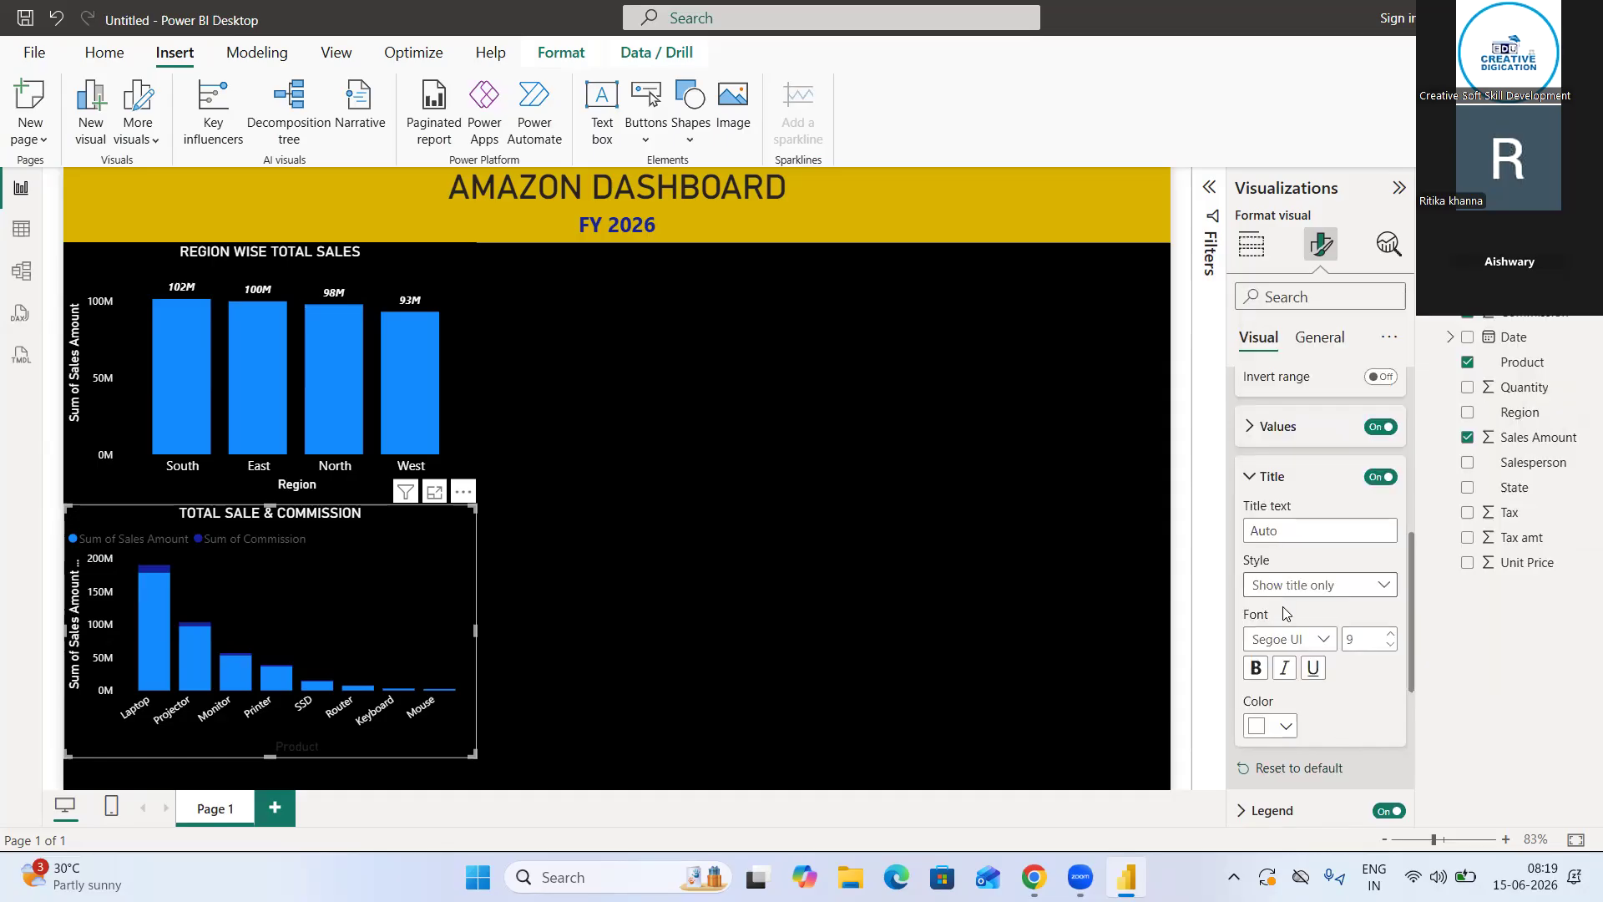
pyautogui.click(1256, 477)
# Set the text color of the product chart's legend to white
pyautogui.scroll(-2, 1280, 584)
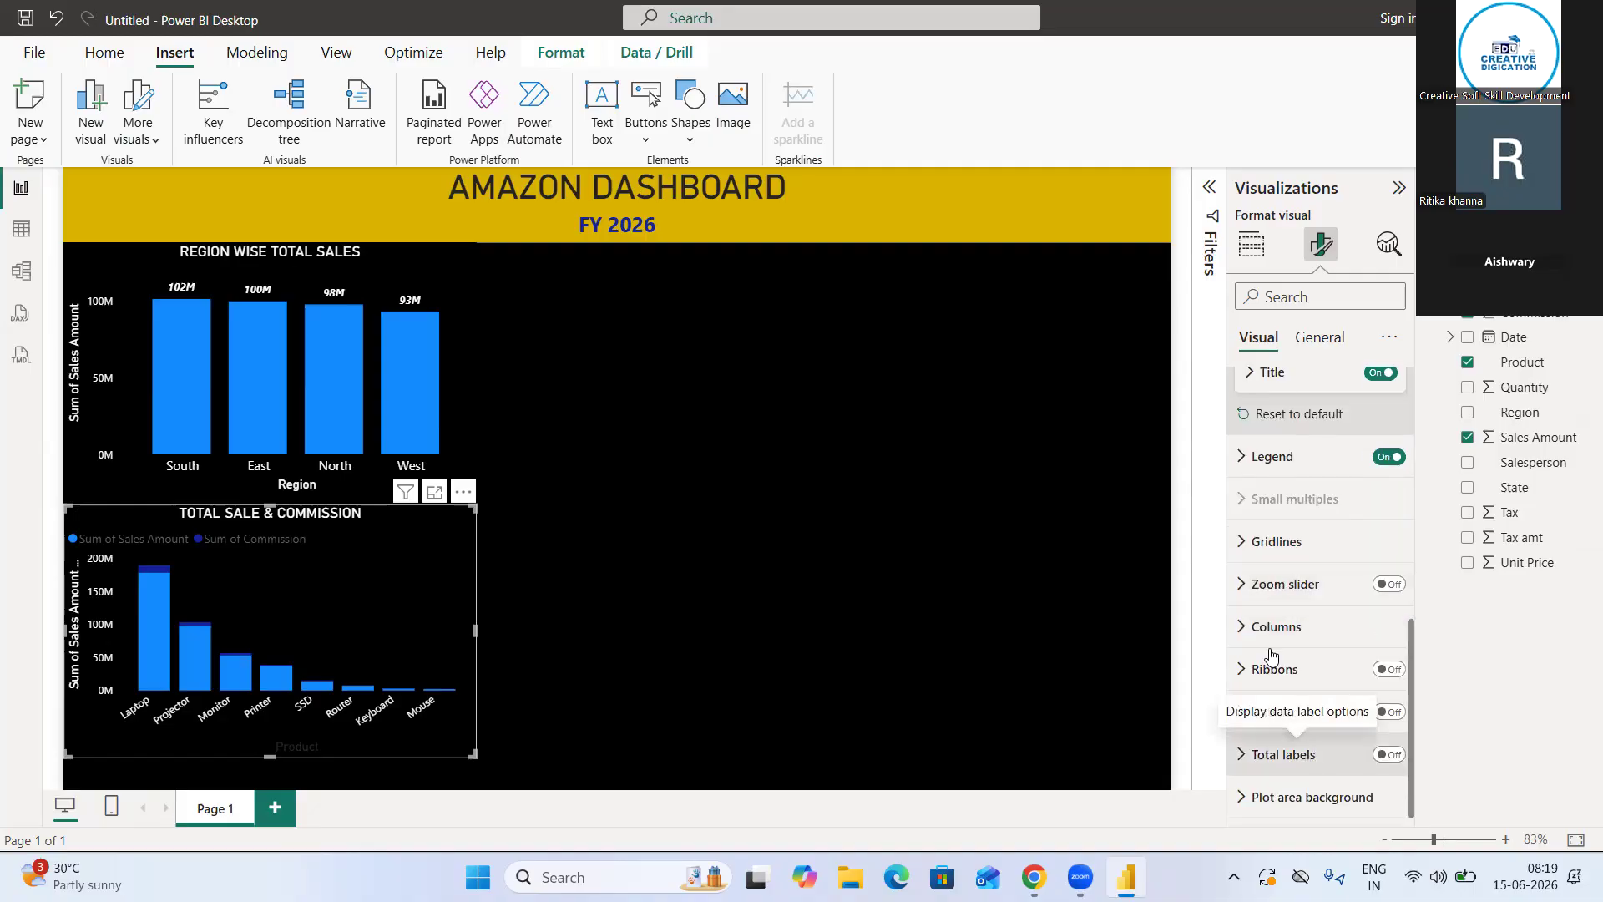
pyautogui.click(1254, 470)
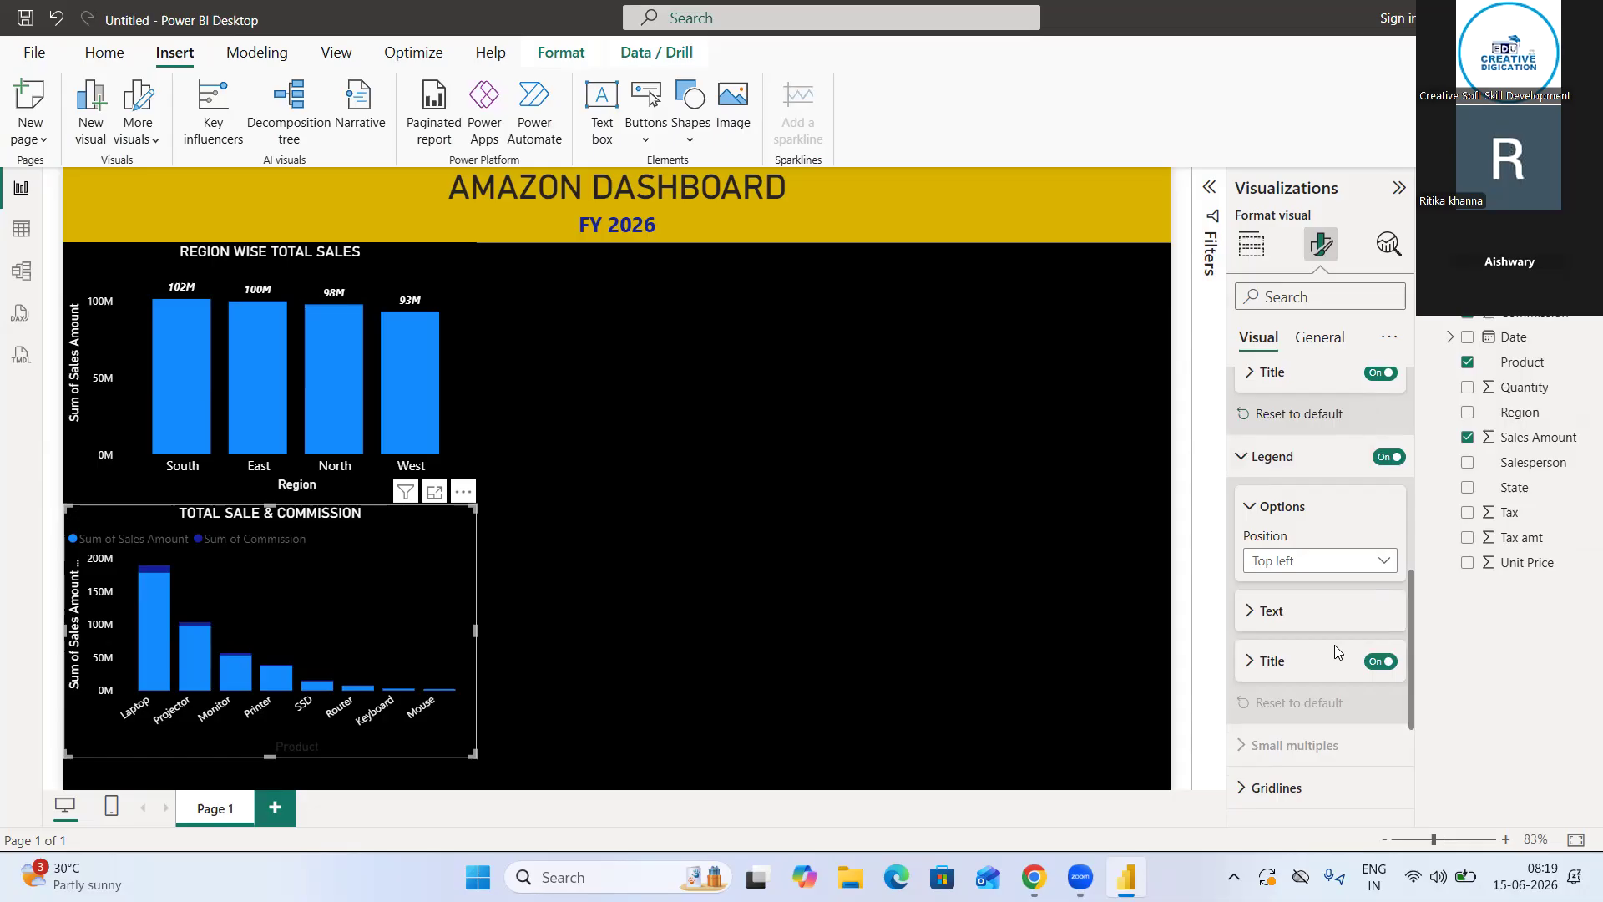
pyautogui.click(1269, 618)
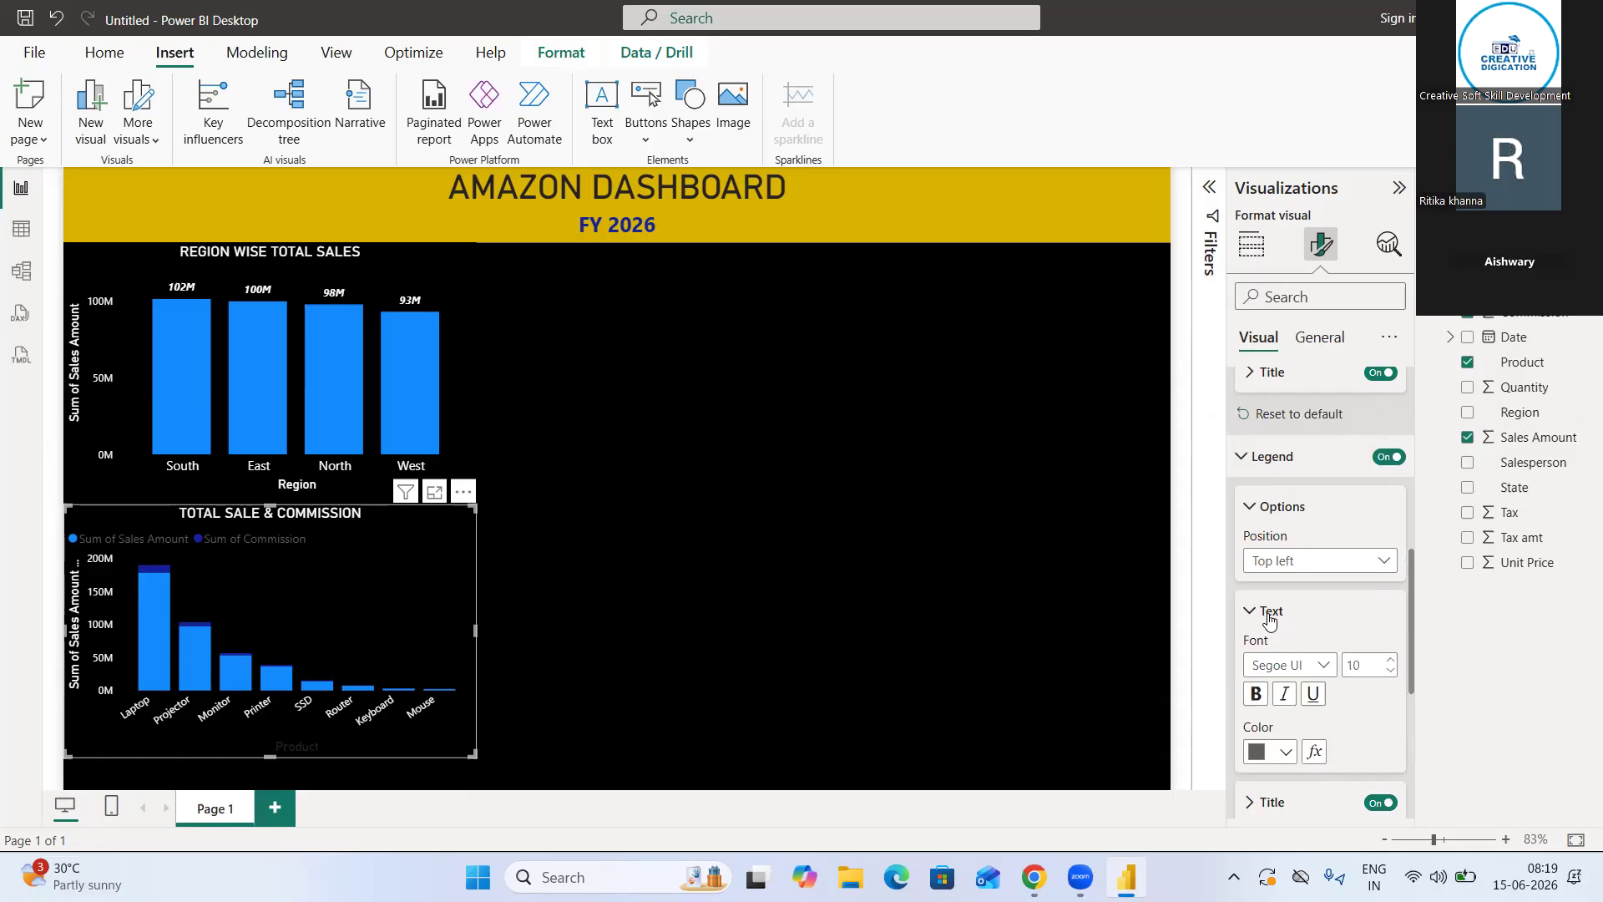
pyautogui.scroll(-3, 1268, 618)
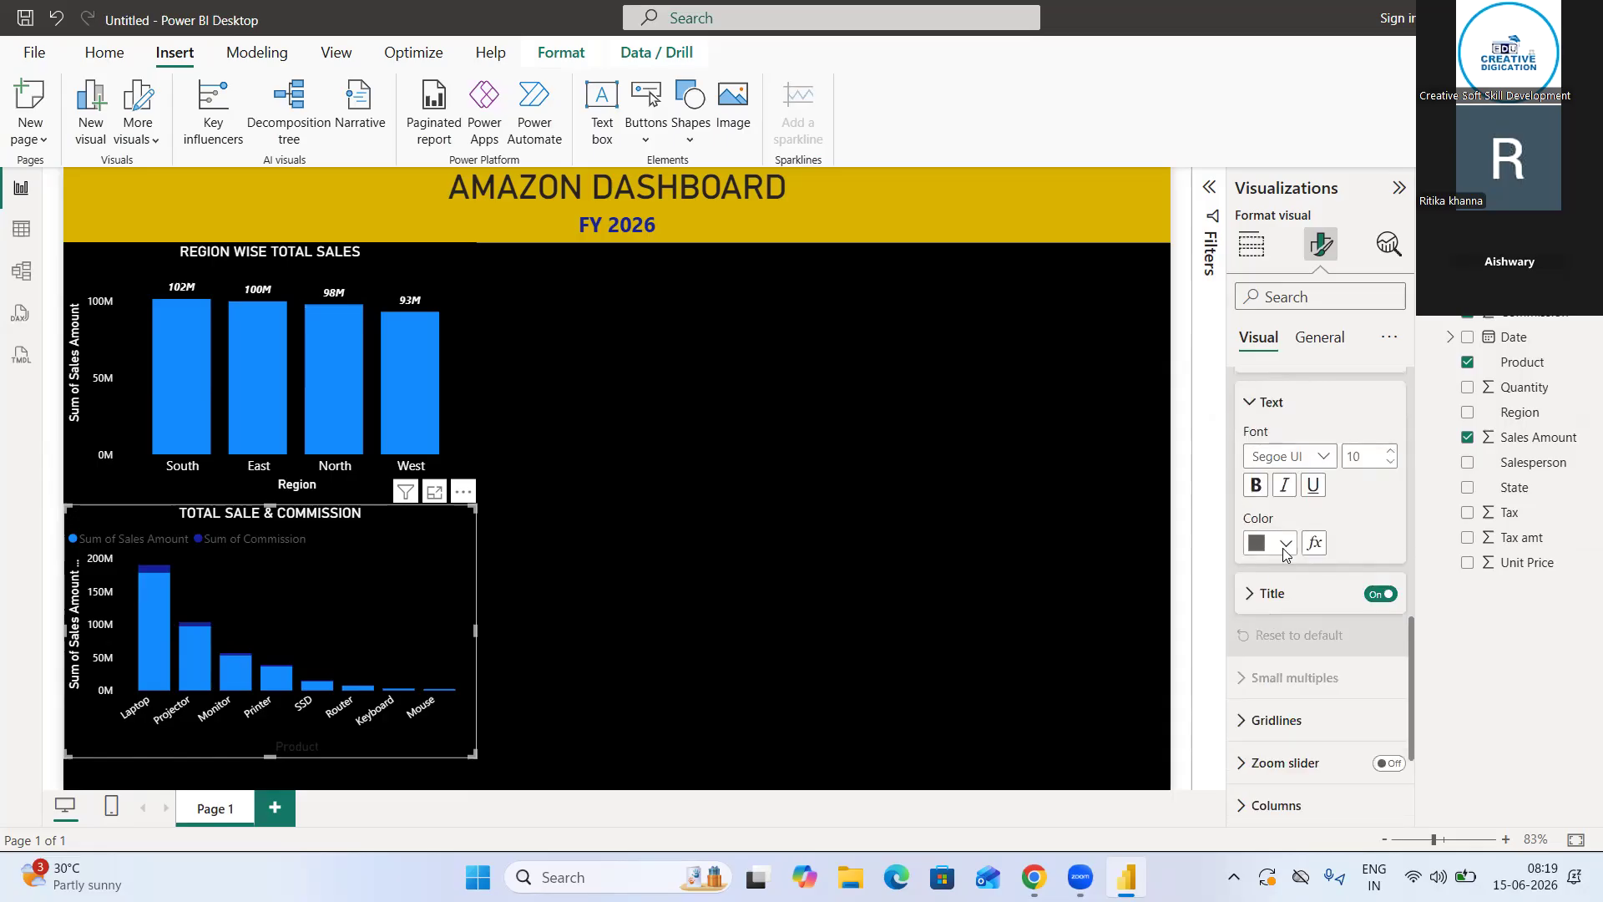
pyautogui.click(1284, 549)
pyautogui.click(1274, 411)
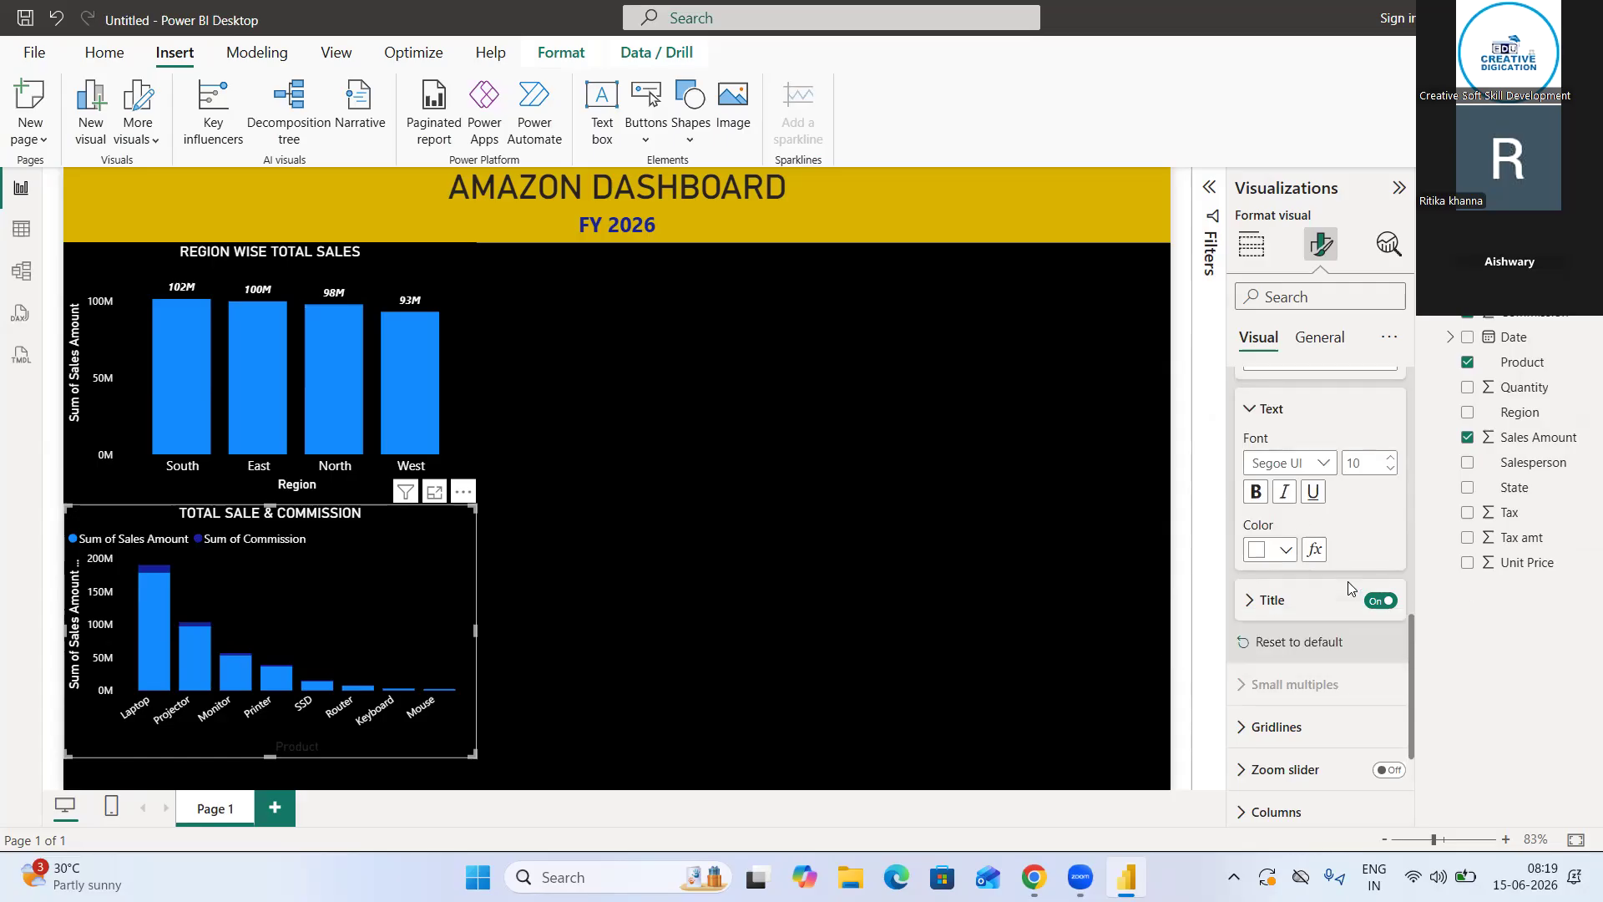
# Try the product chart's legend at Top center, and set its position to Bottom left
pyautogui.scroll(1, 1348, 581)
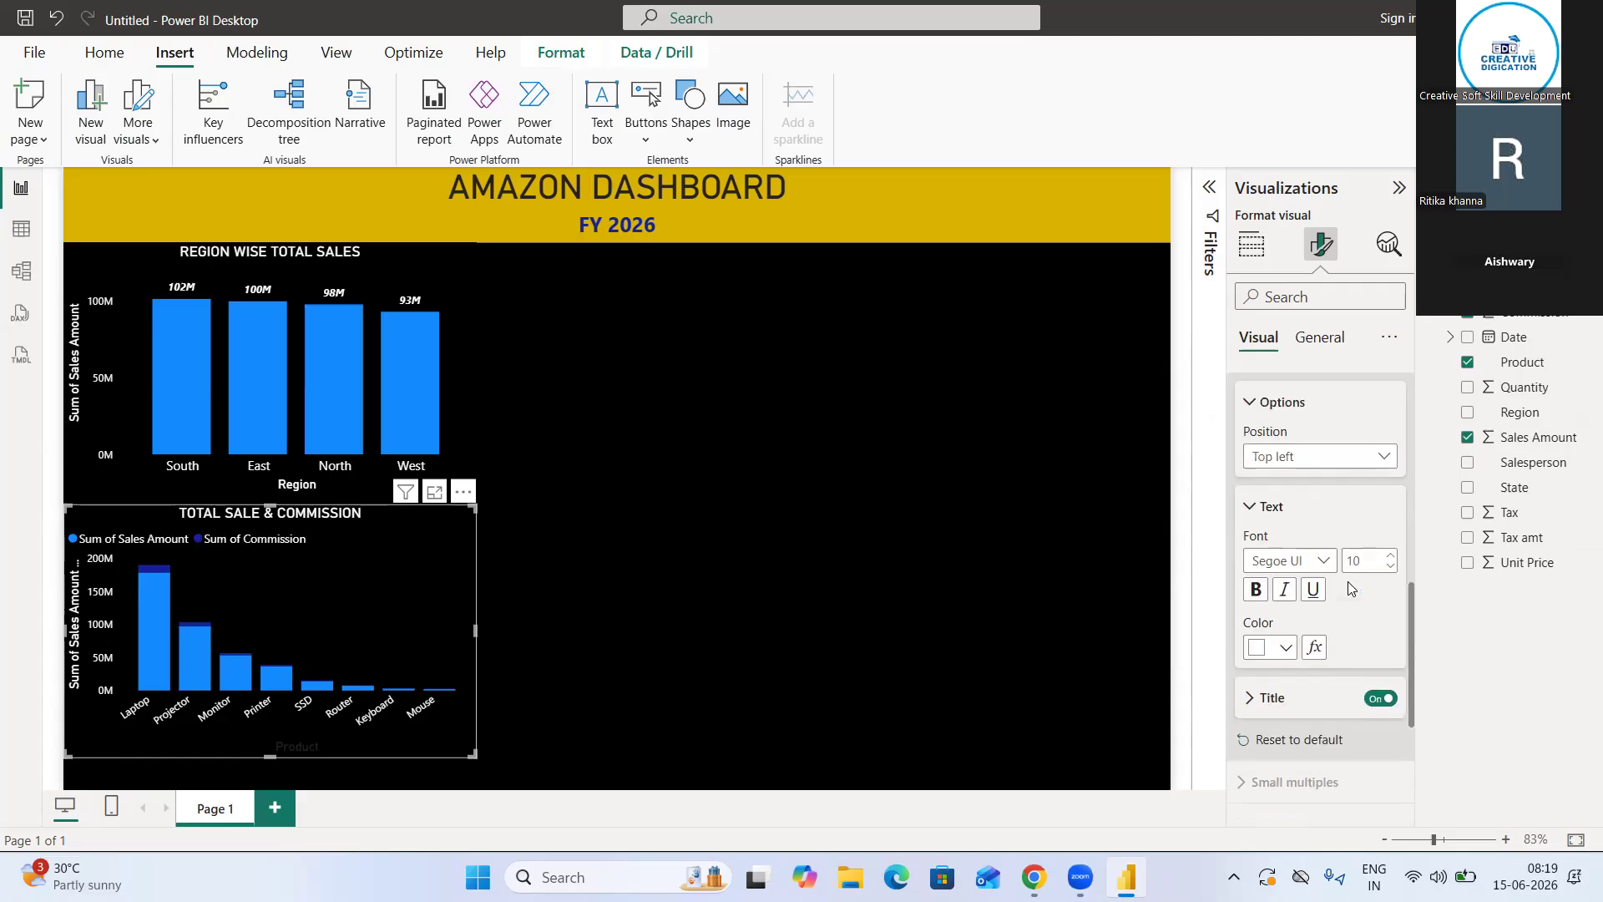
pyautogui.click(1332, 458)
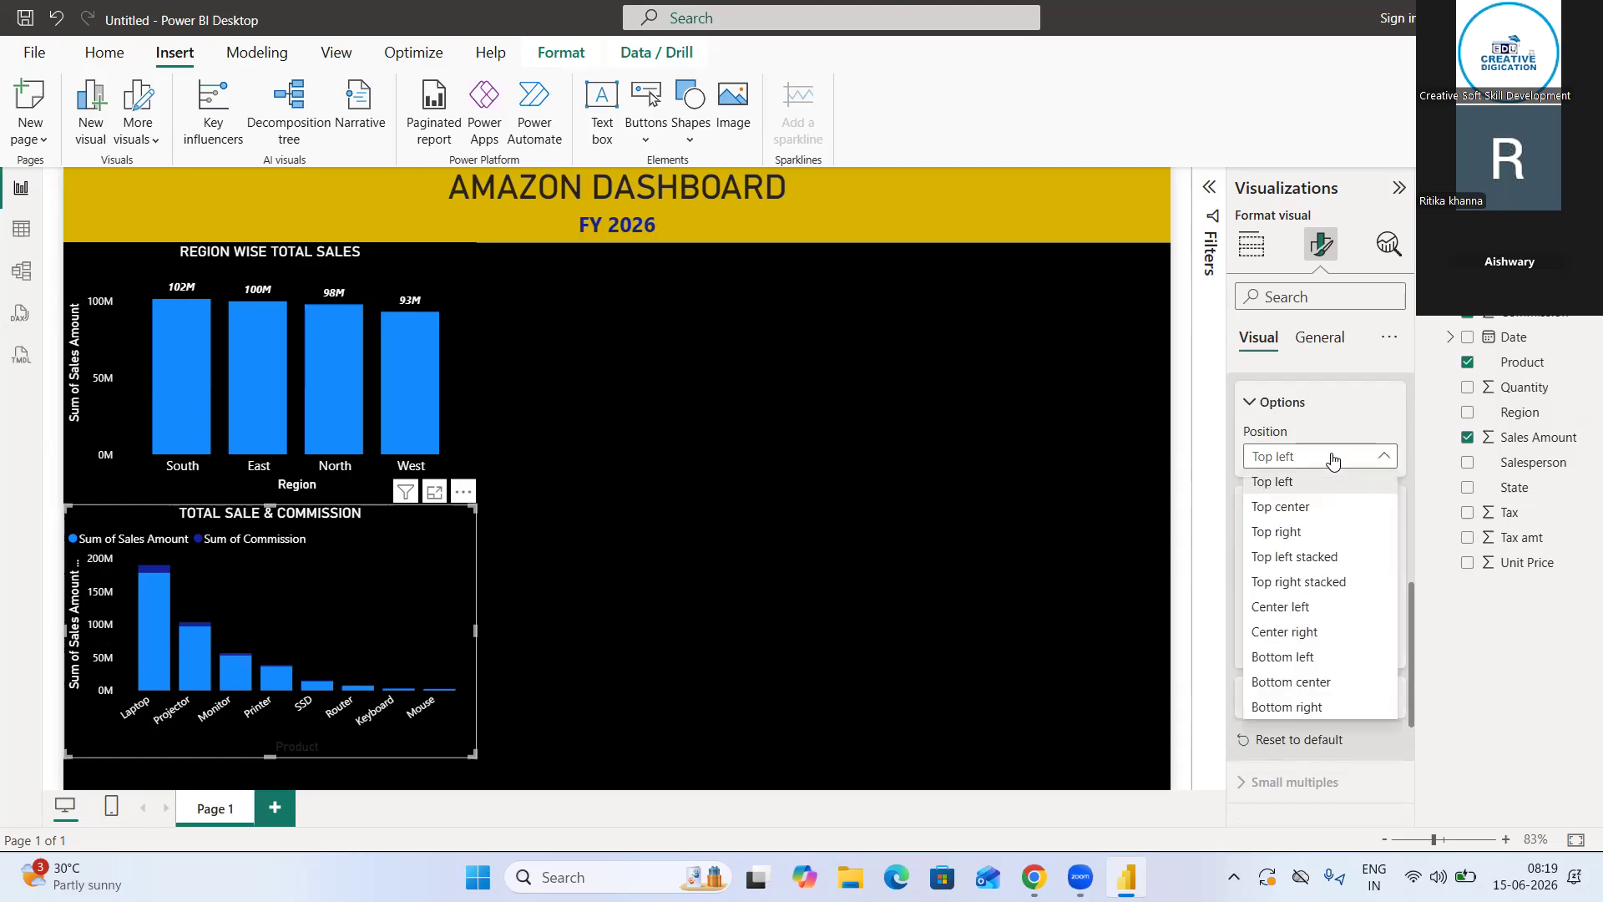
pyautogui.click(1313, 506)
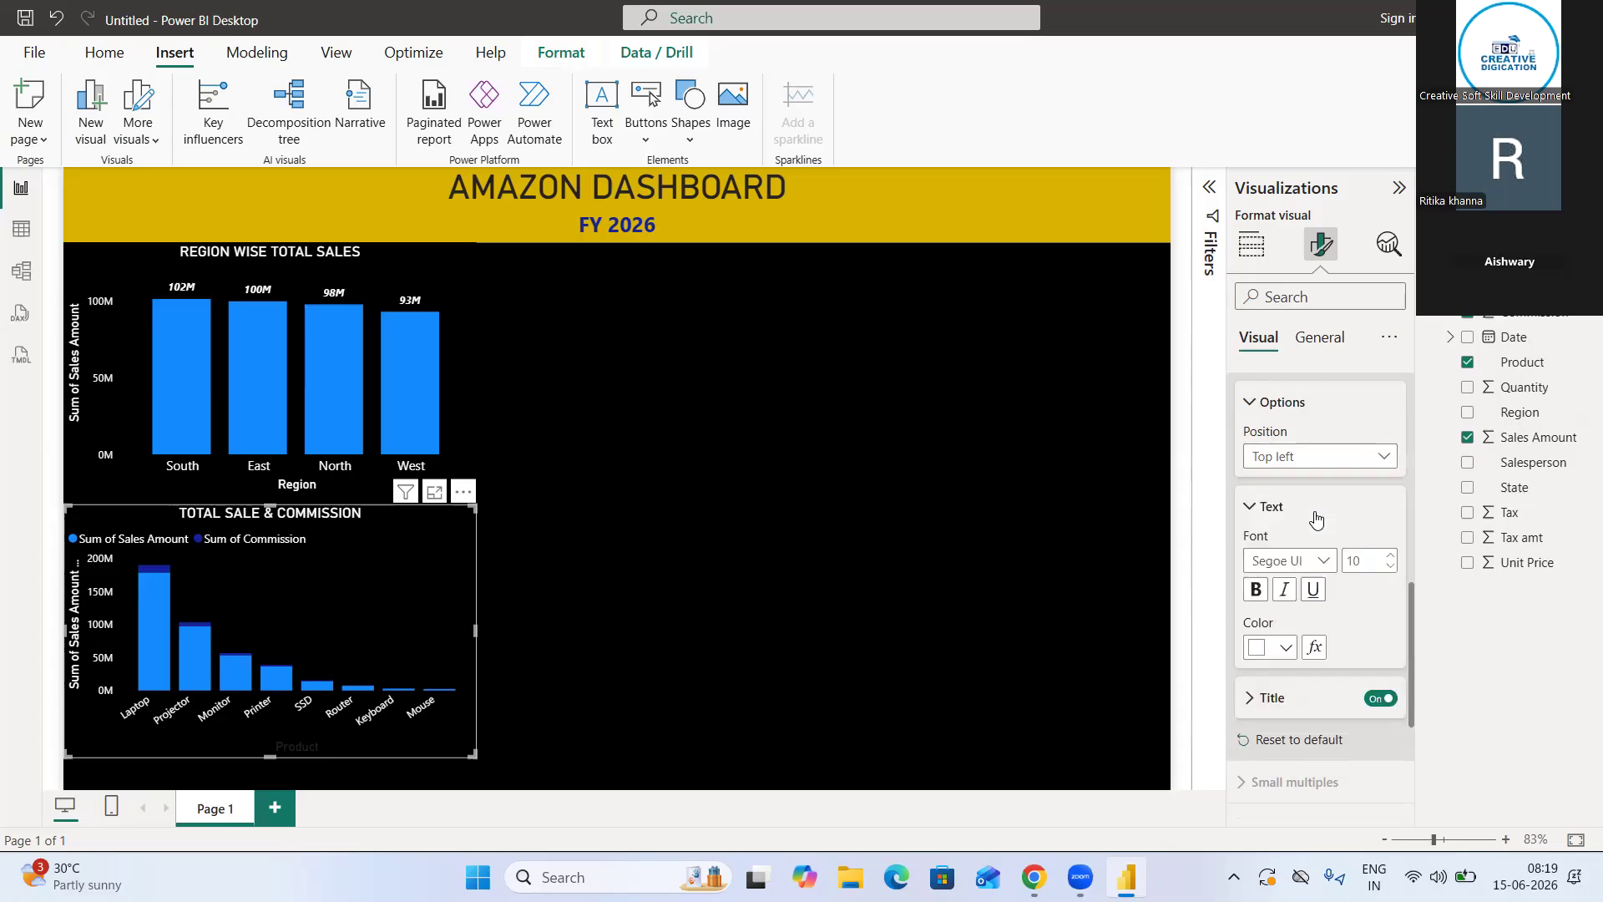
pyautogui.click(1327, 456)
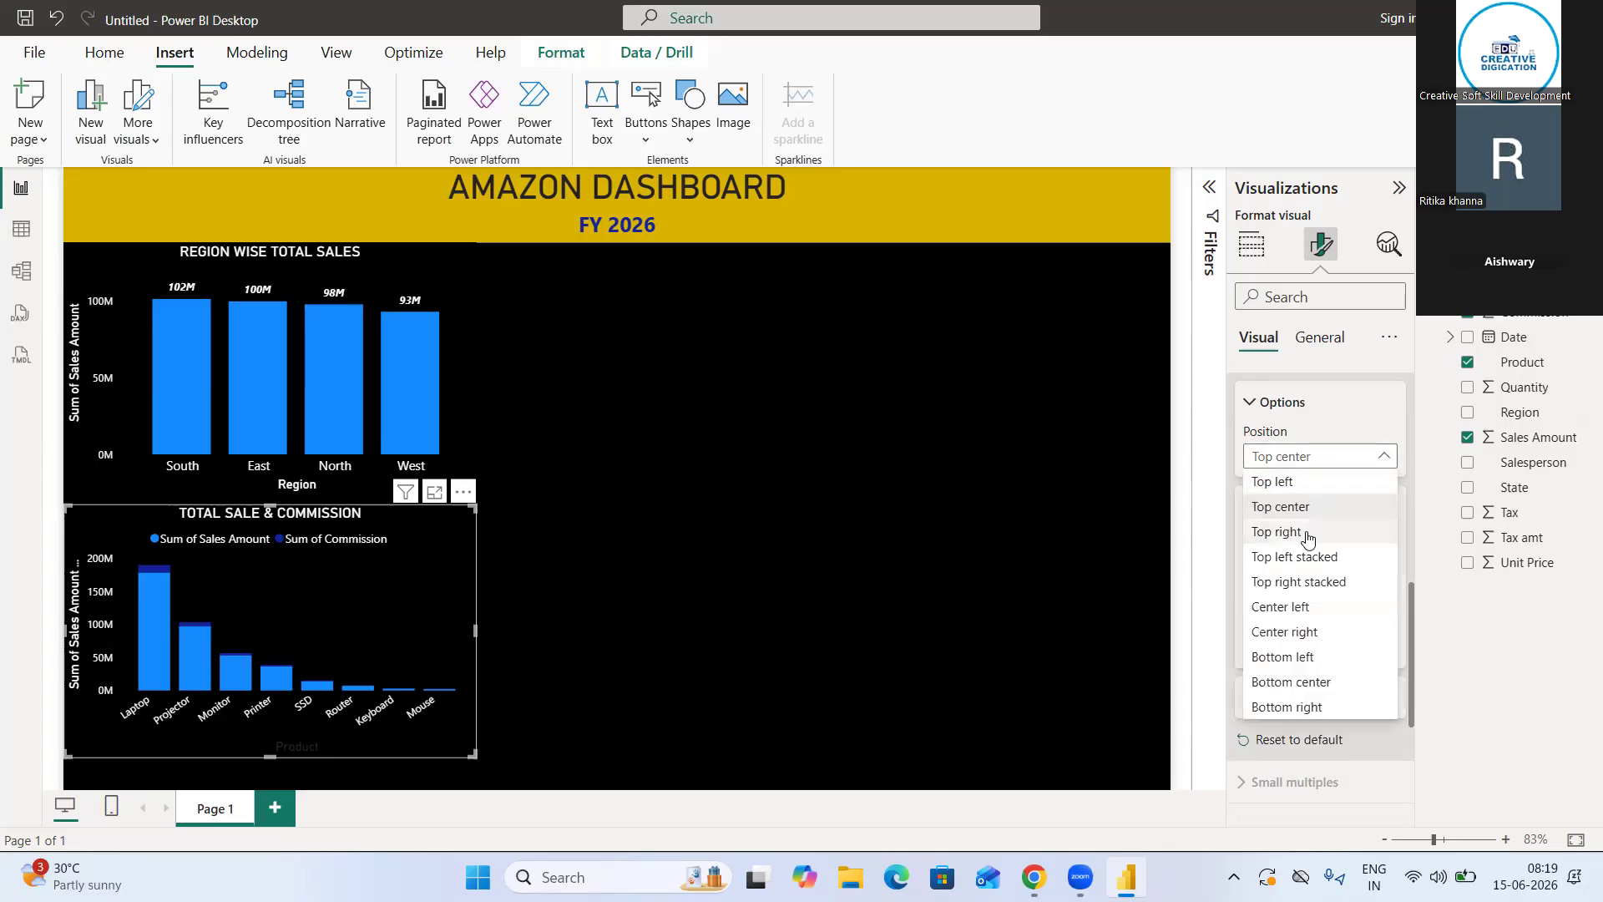
pyautogui.click(1289, 659)
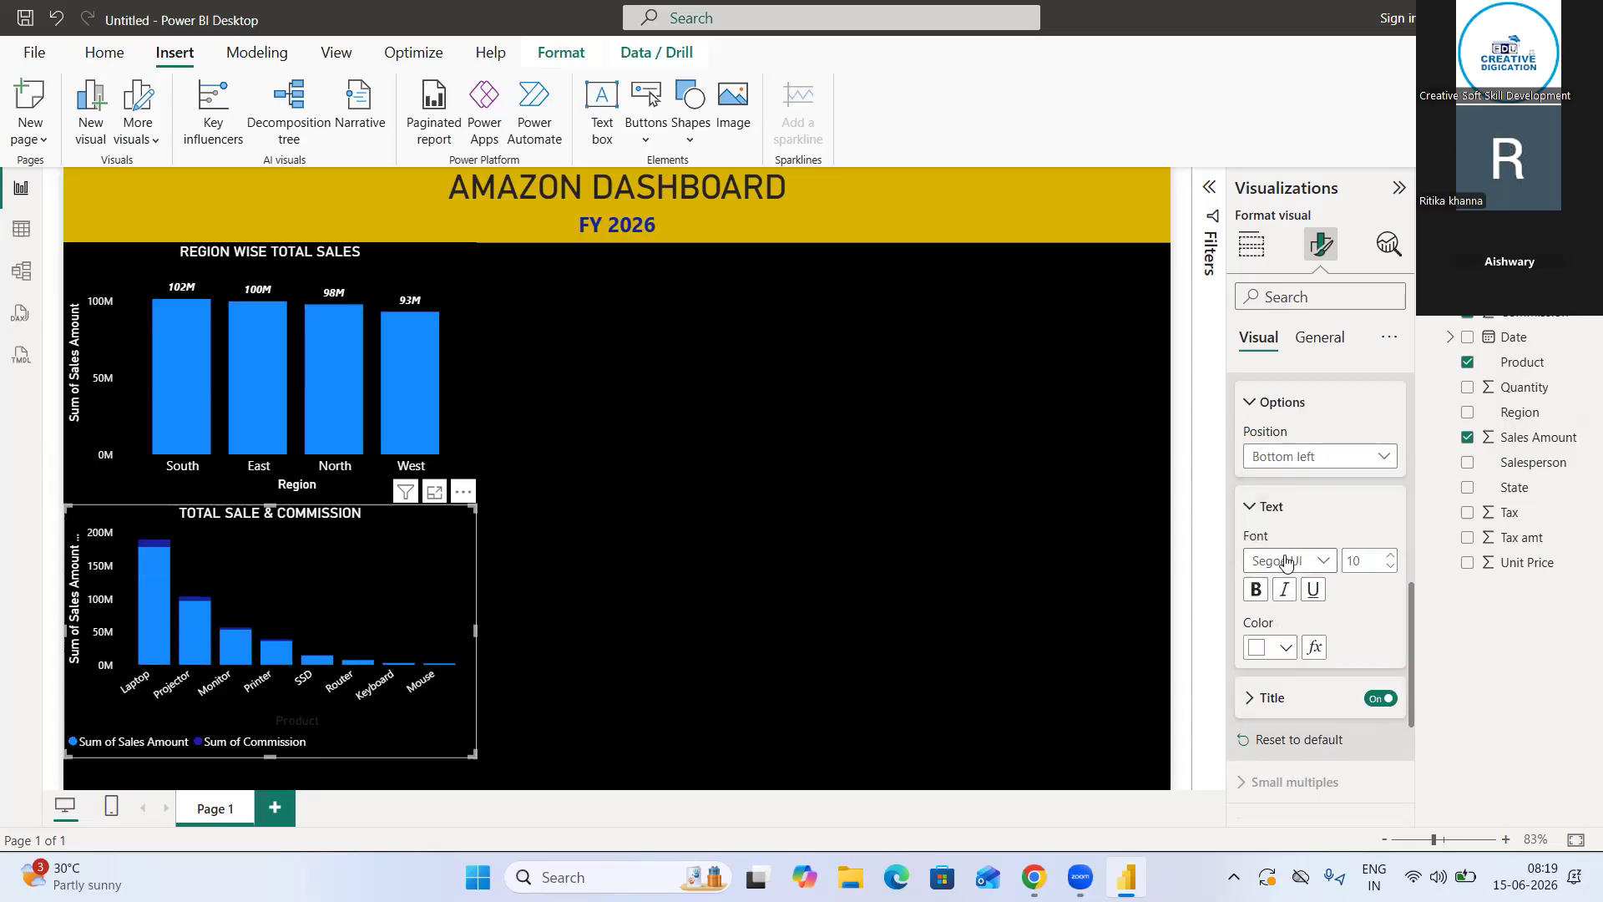
# Set the product chart's legend position to Bottom center
pyautogui.click(1315, 457)
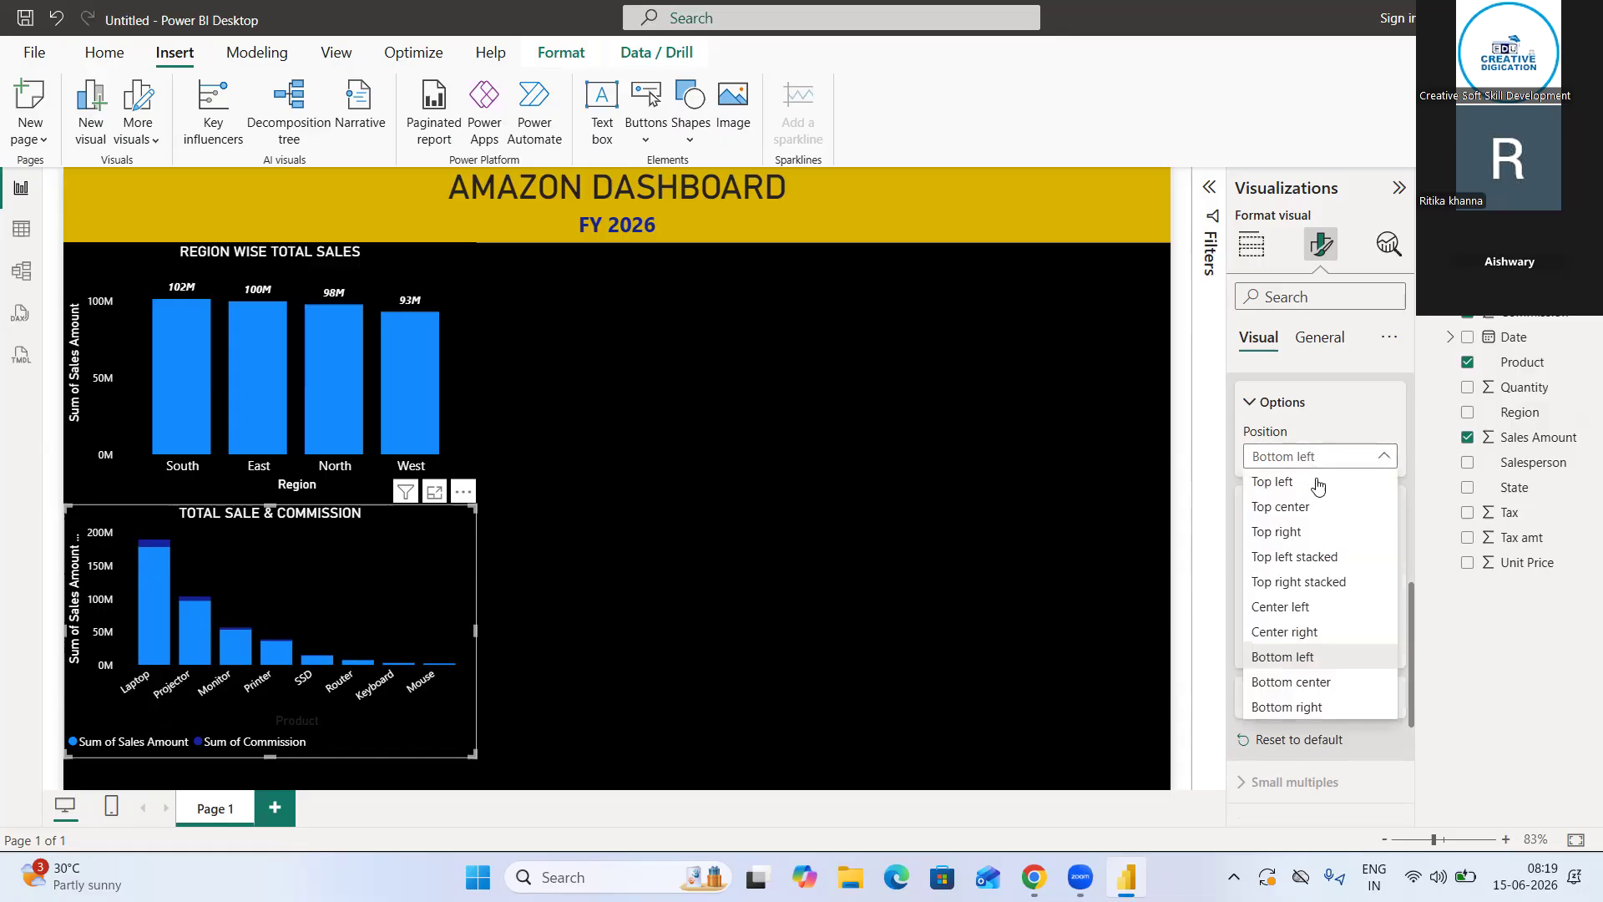
pyautogui.click(1308, 681)
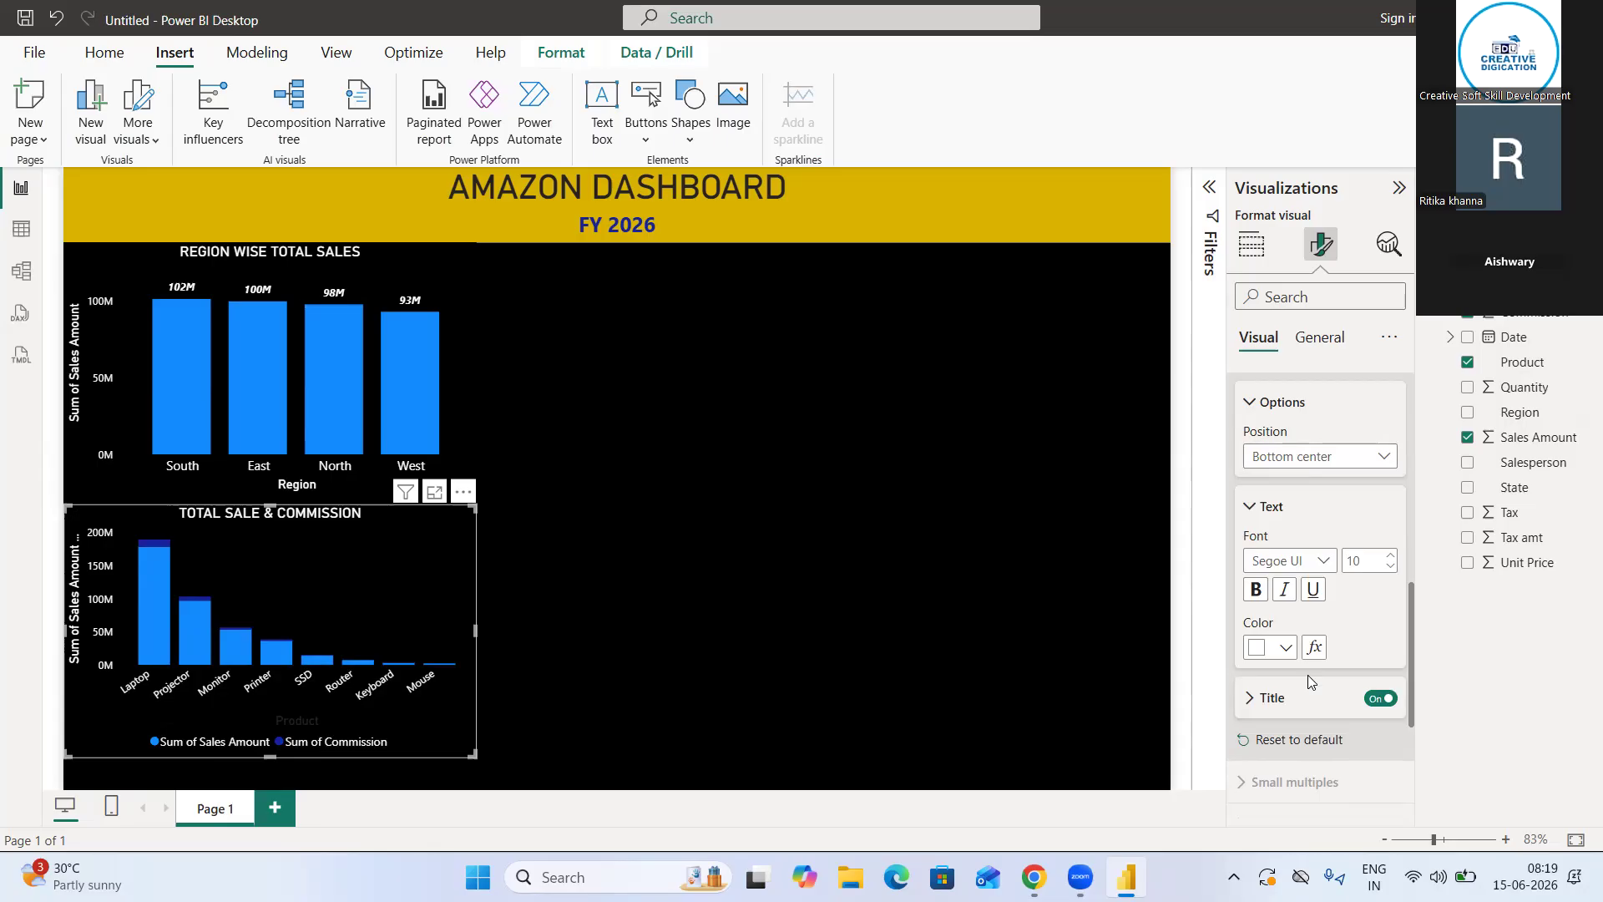
pyautogui.click(1253, 508)
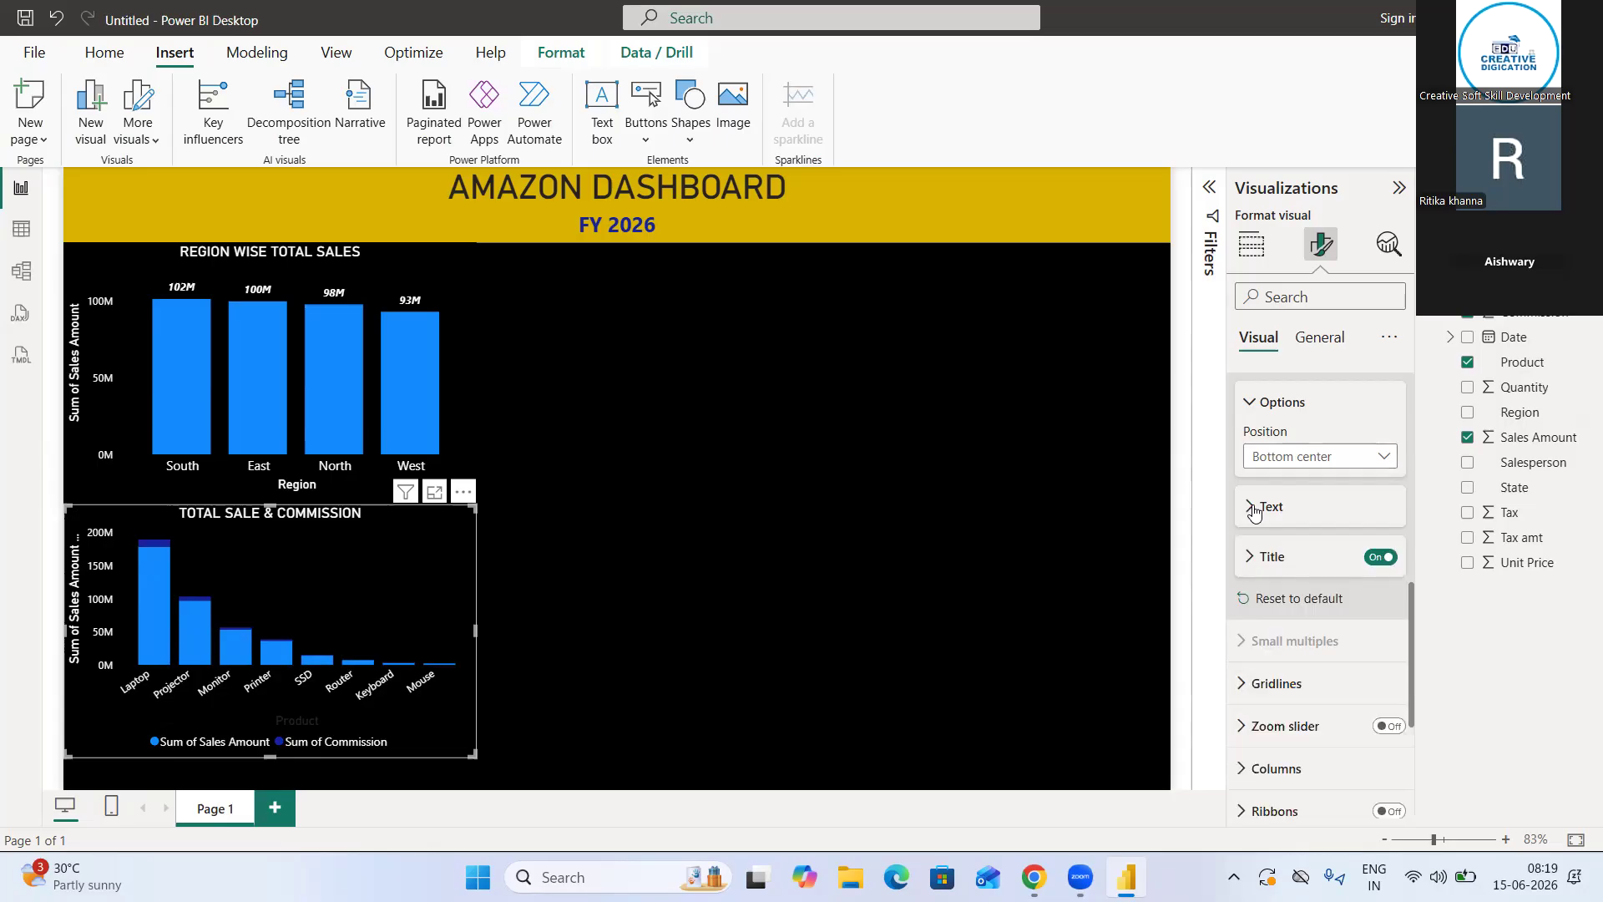
# Review the product chart's Y-axis range, Y-axis title and legend text formatting settings
pyautogui.scroll(8, 1252, 508)
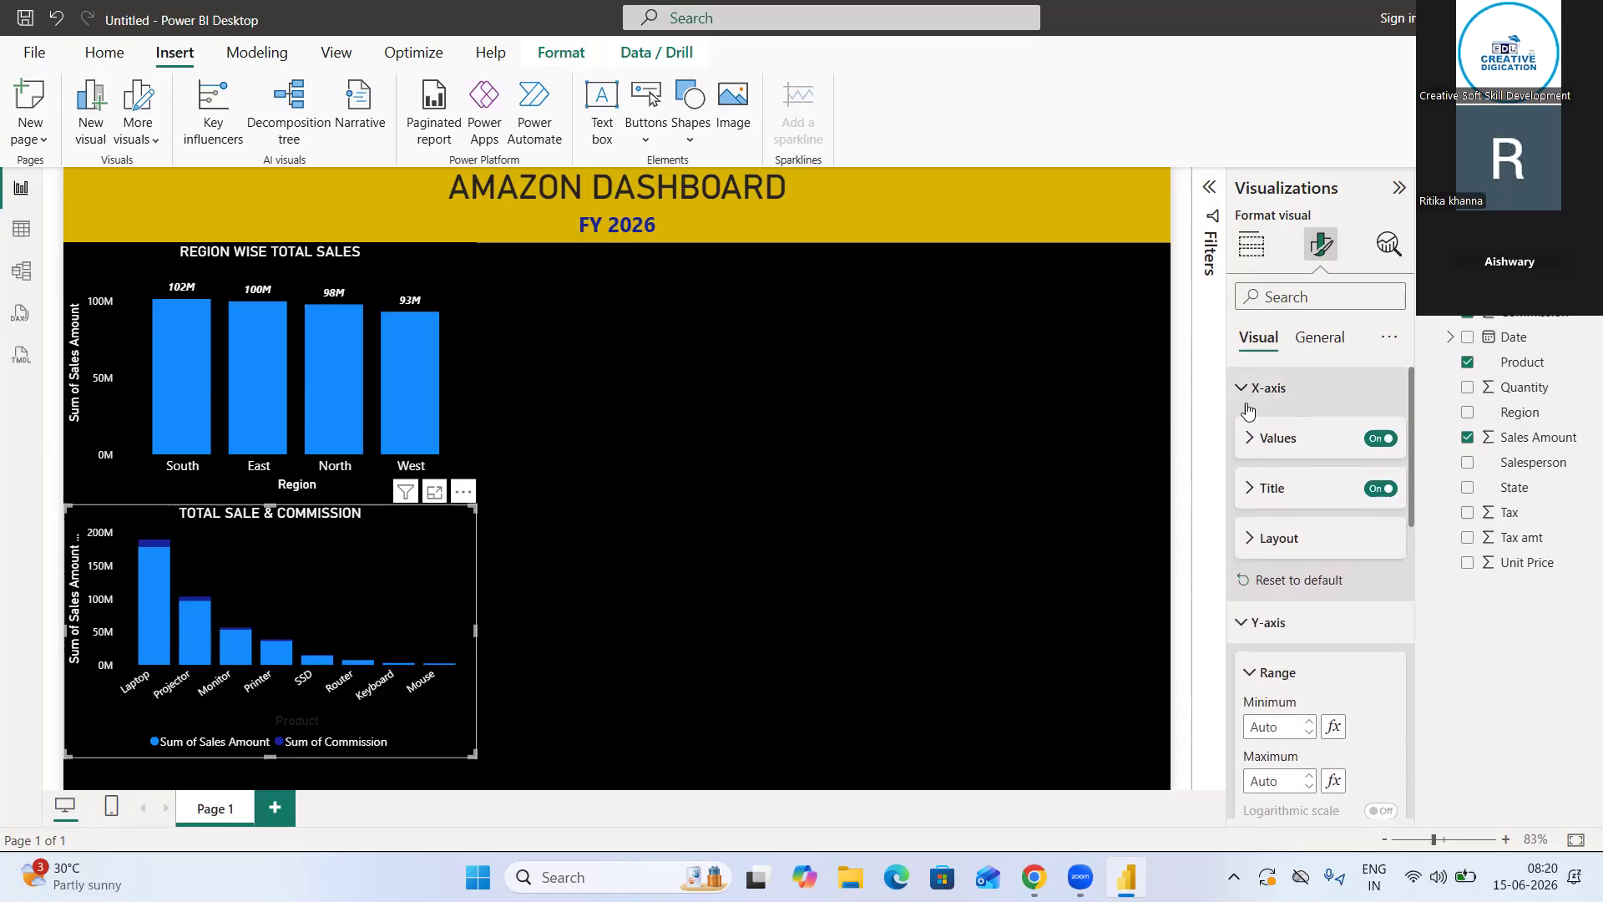
pyautogui.click(1249, 636)
pyautogui.scroll(-3, 1249, 451)
pyautogui.click(1249, 431)
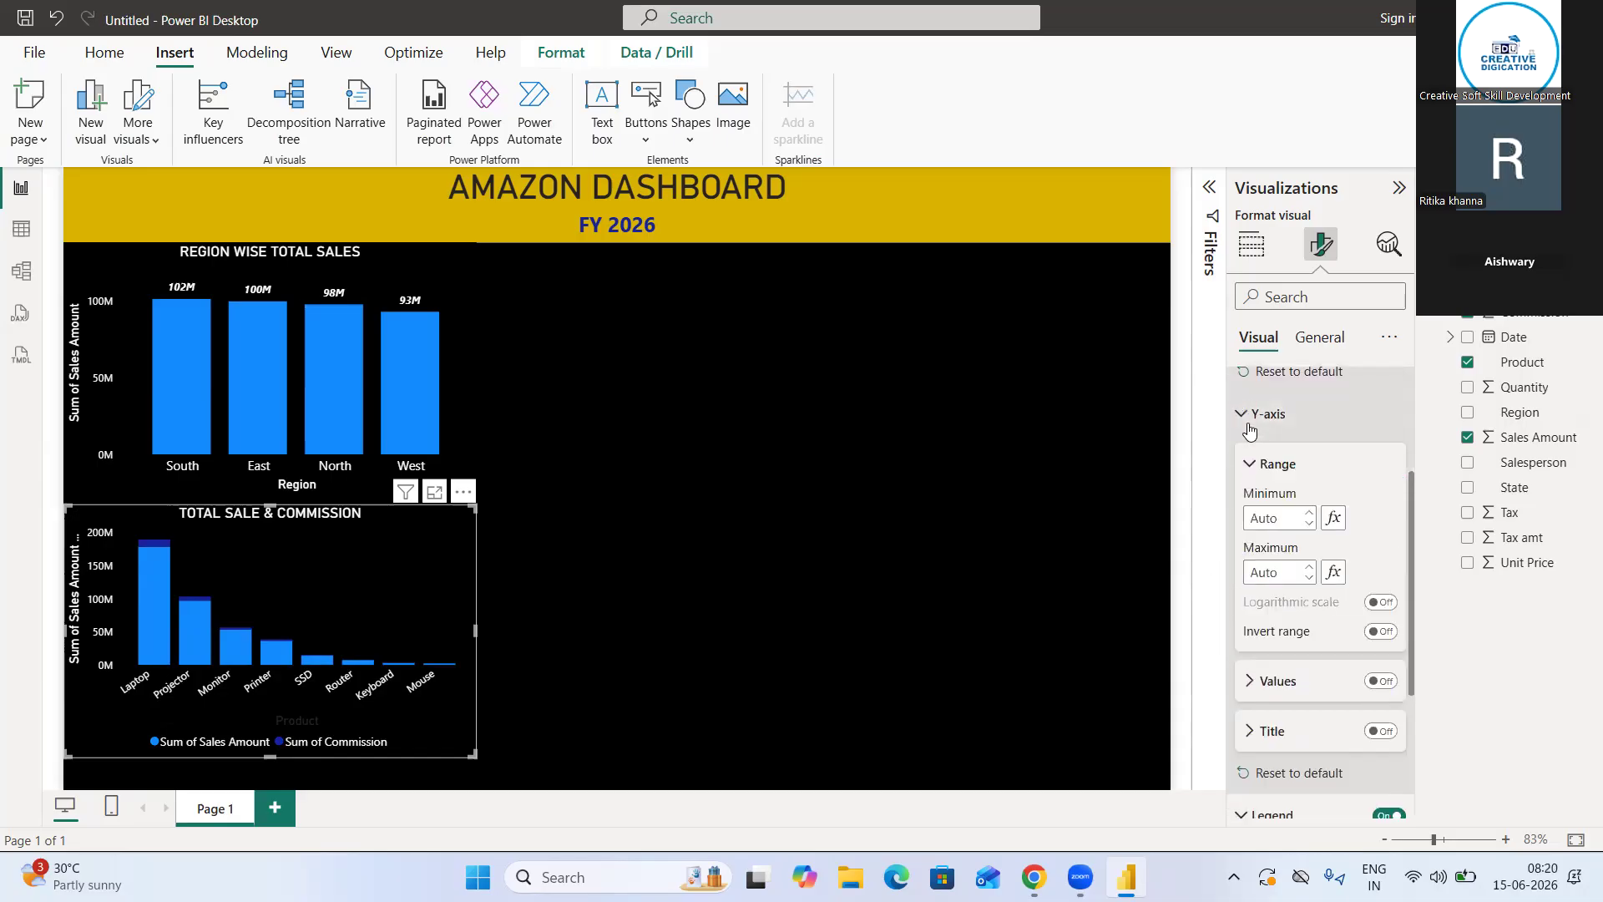
pyautogui.scroll(-5, 1290, 572)
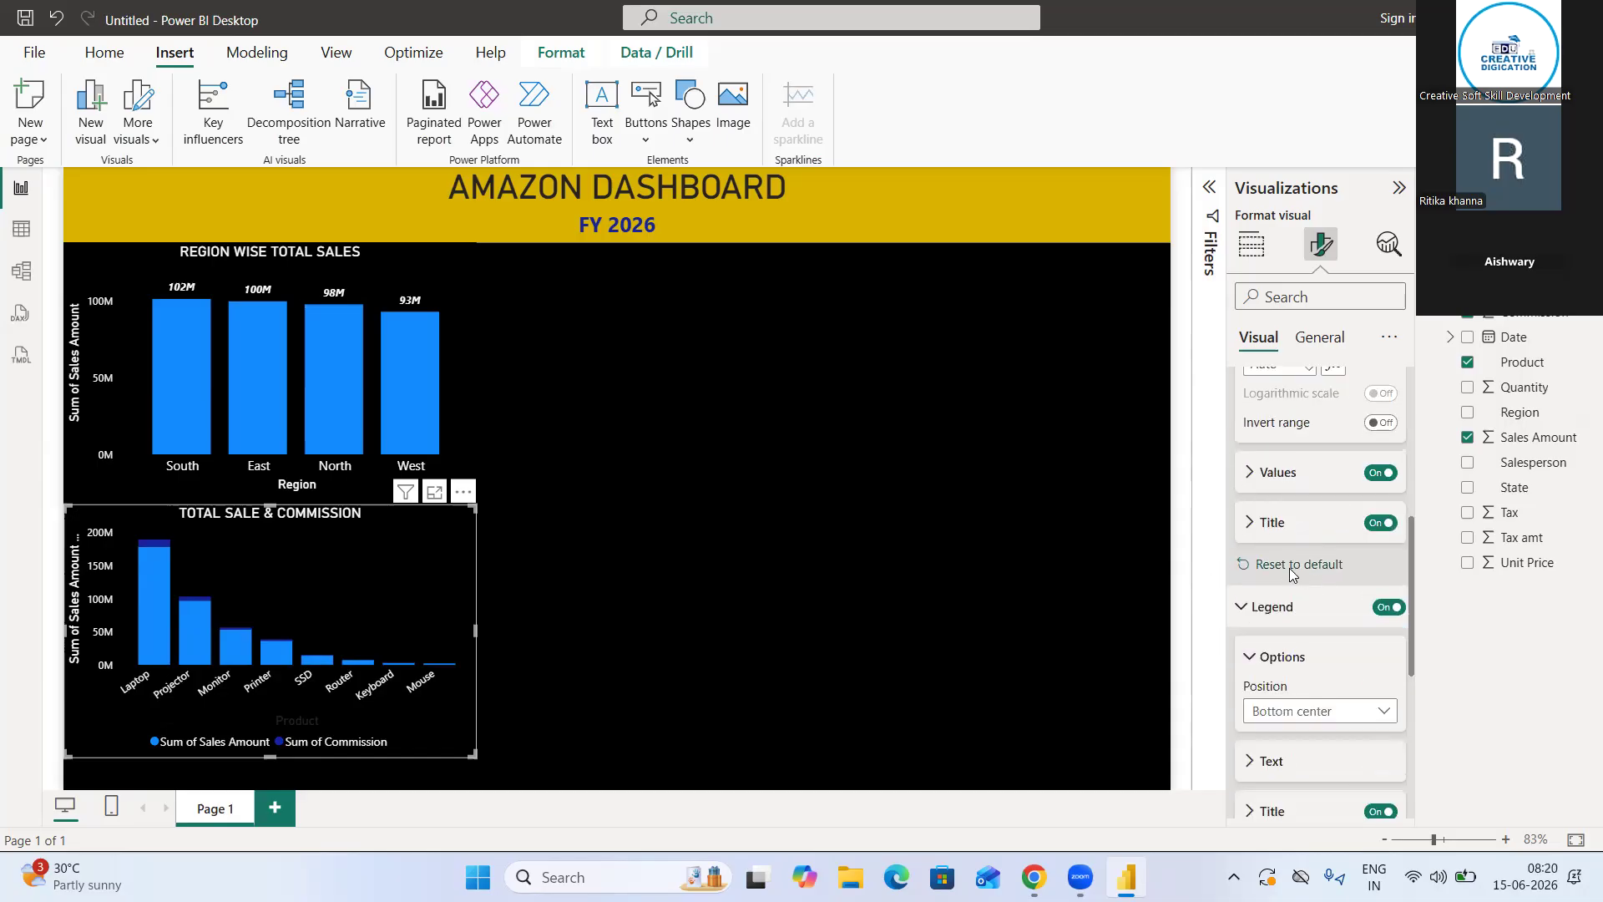
pyautogui.click(1255, 524)
pyautogui.scroll(-3, 1280, 547)
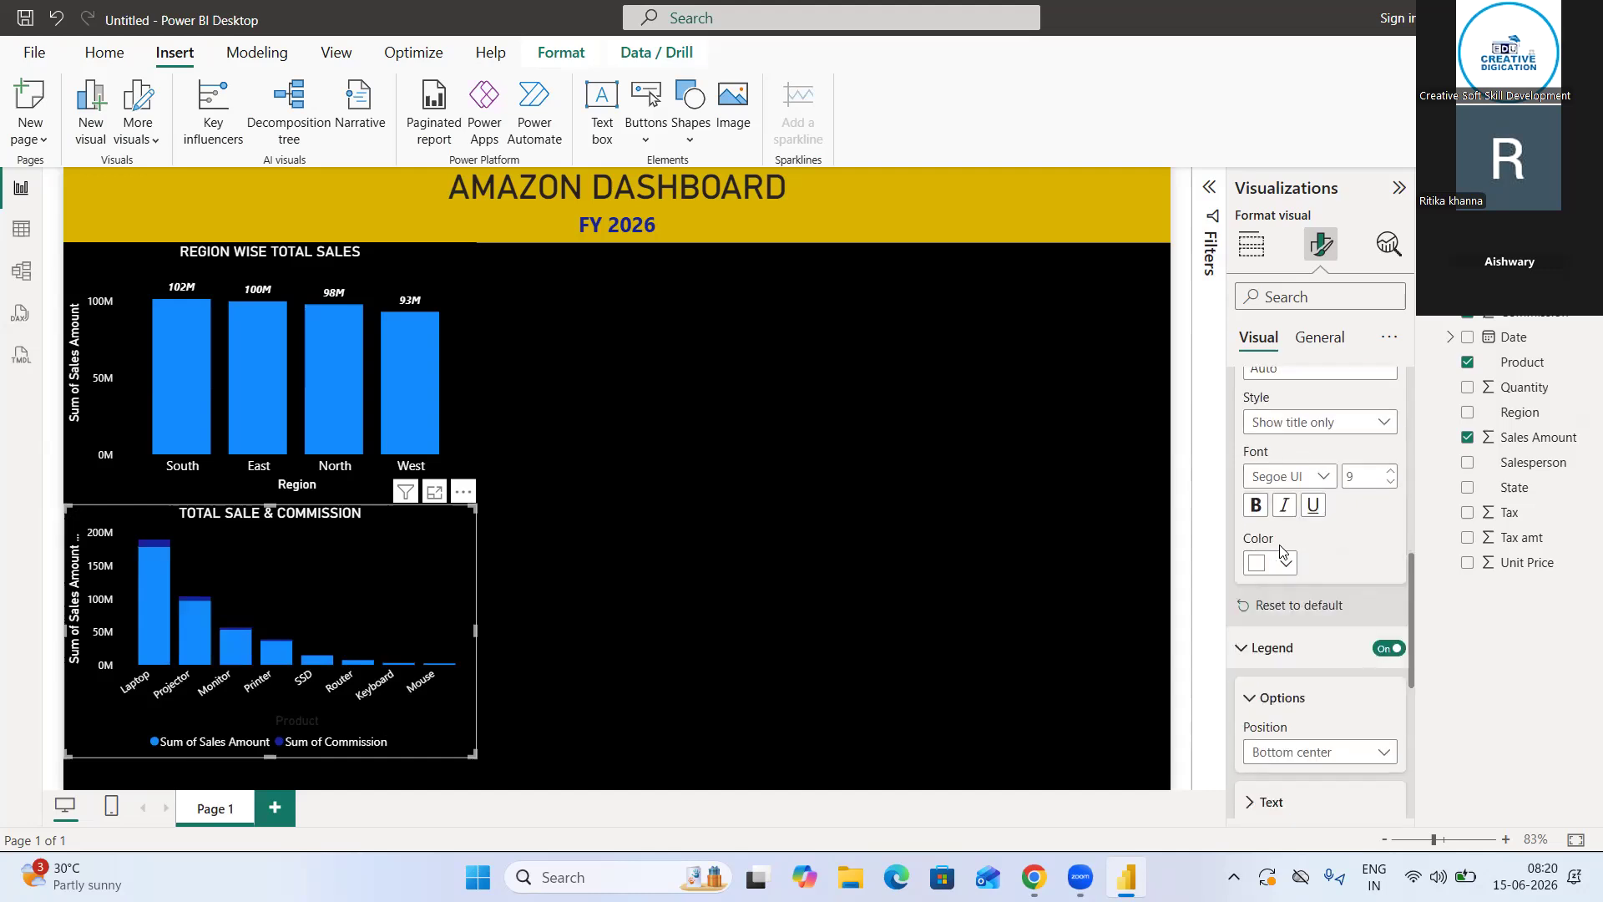
pyautogui.scroll(-1, 1280, 551)
pyautogui.scroll(2, 1280, 551)
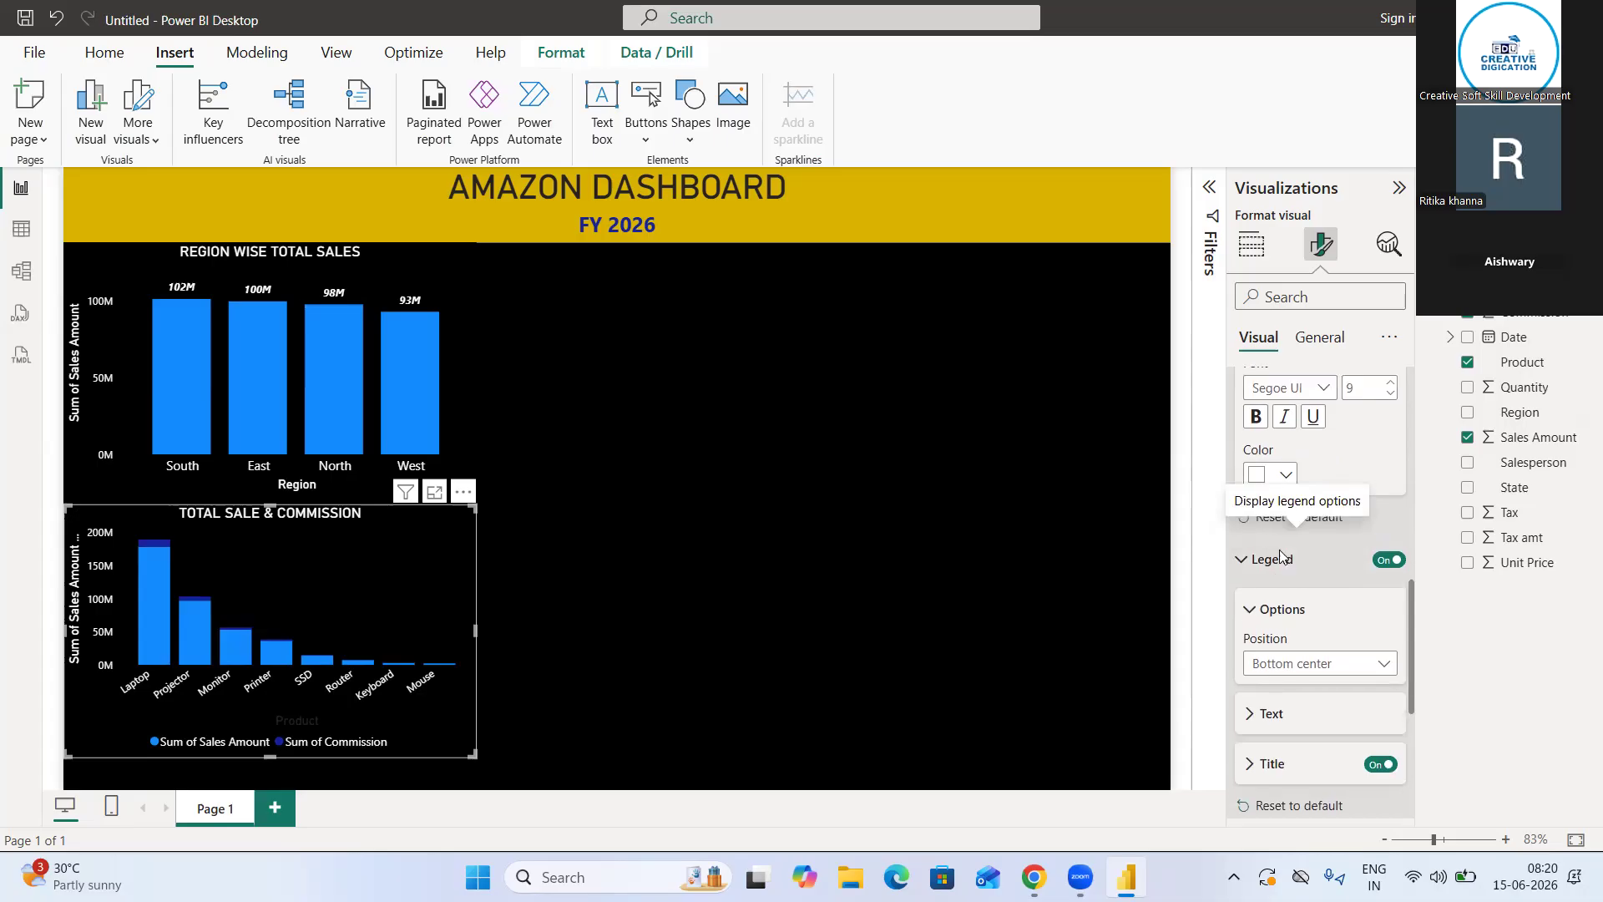
pyautogui.scroll(1, 1280, 551)
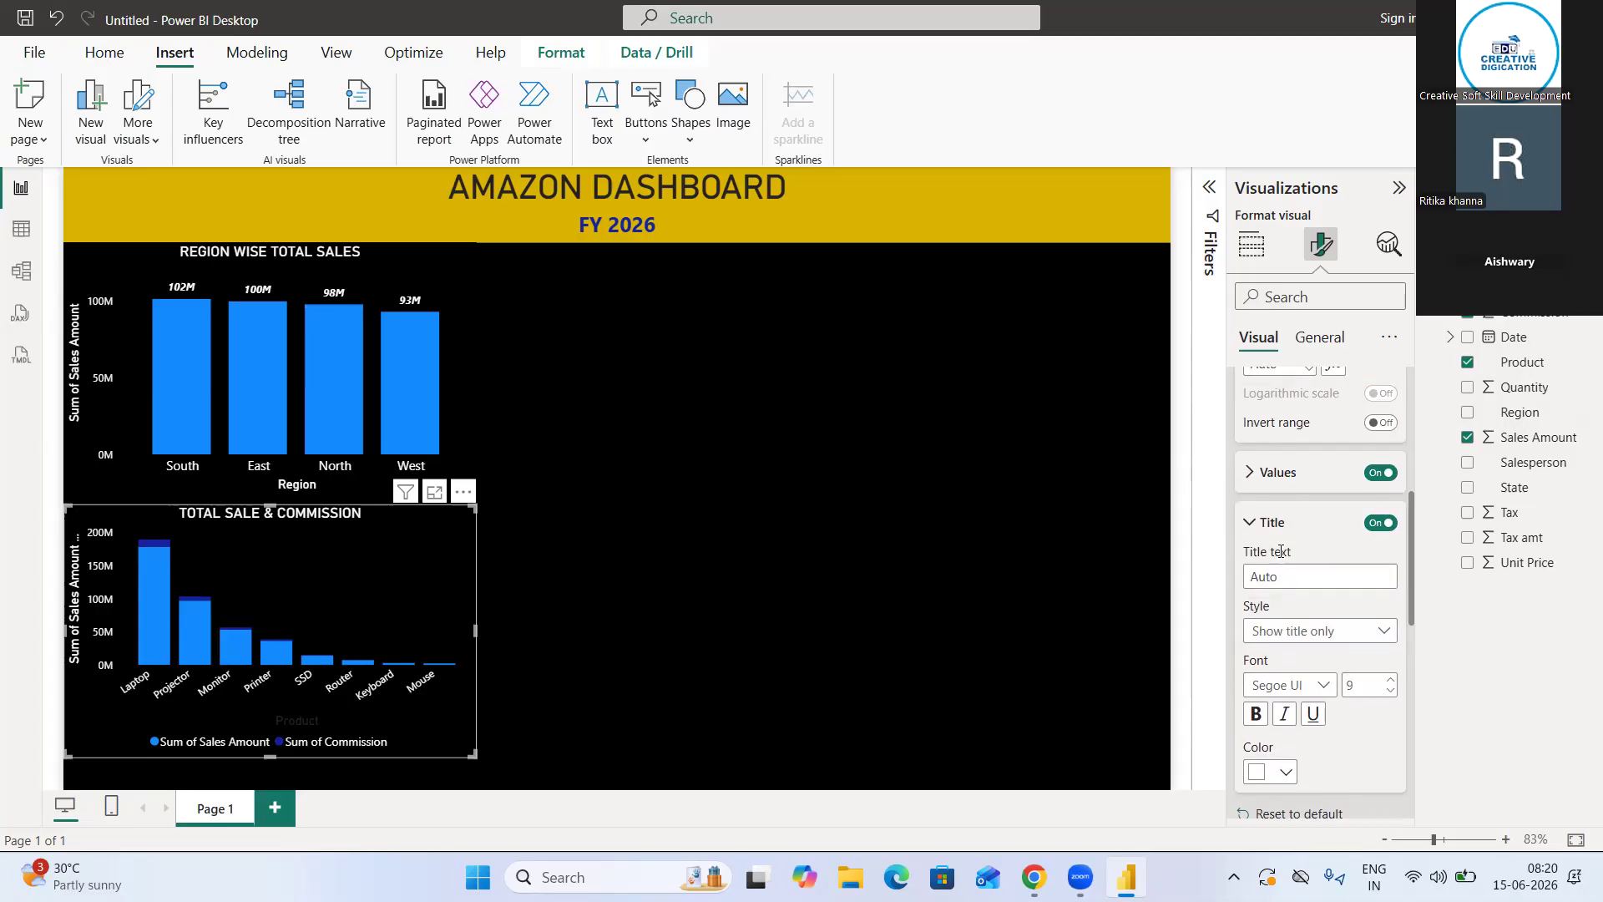
pyautogui.scroll(-2, 1279, 551)
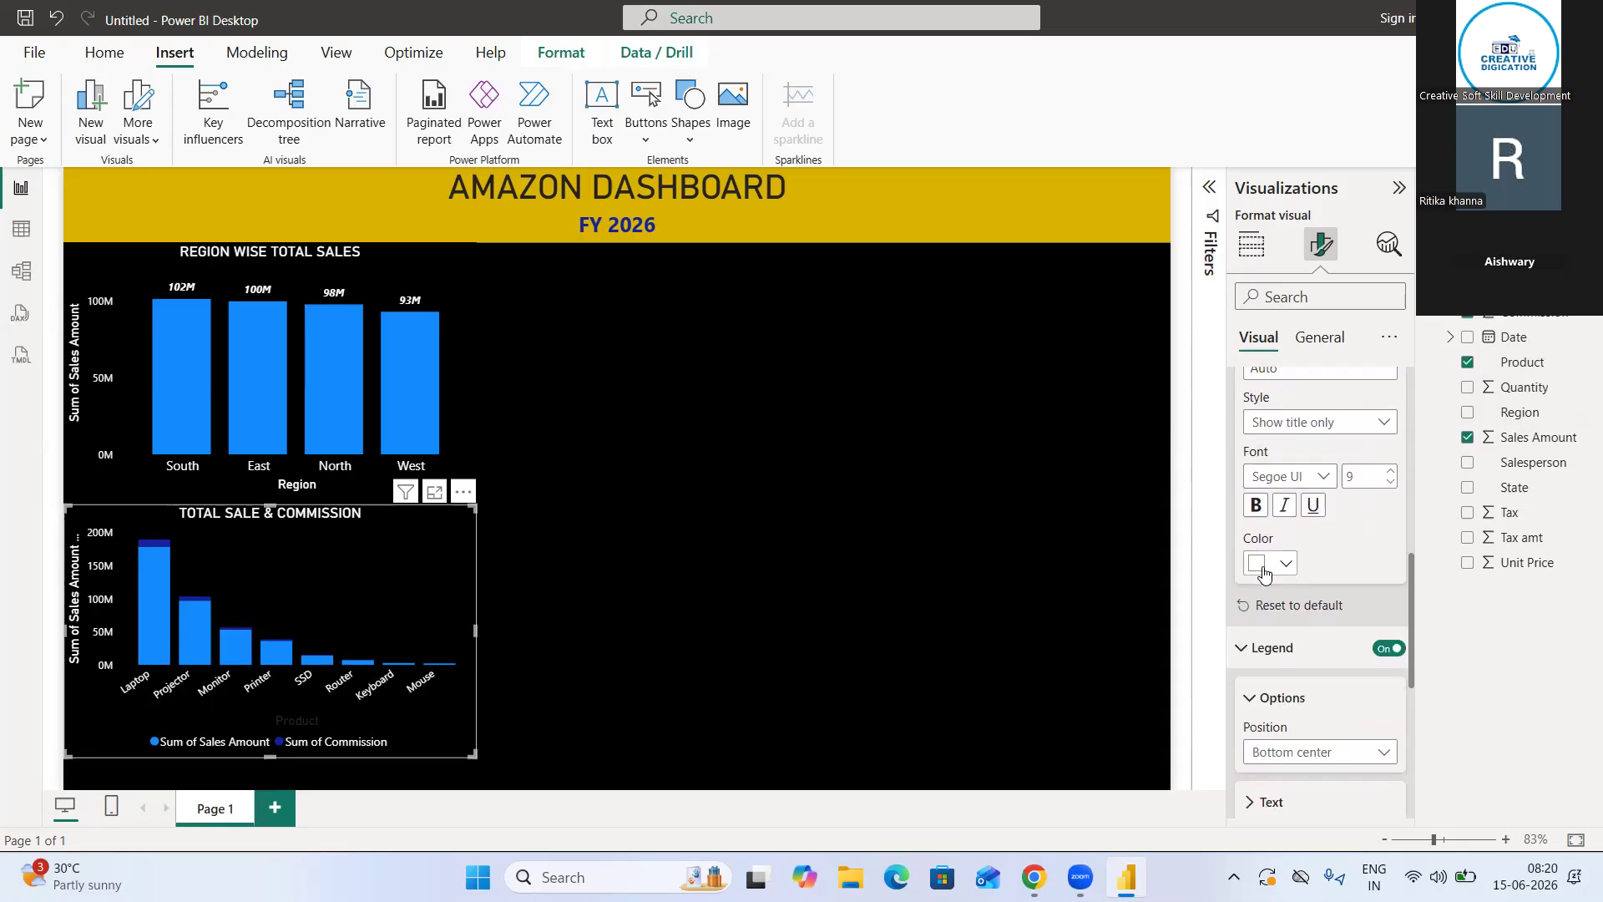
pyautogui.scroll(-2, 1262, 571)
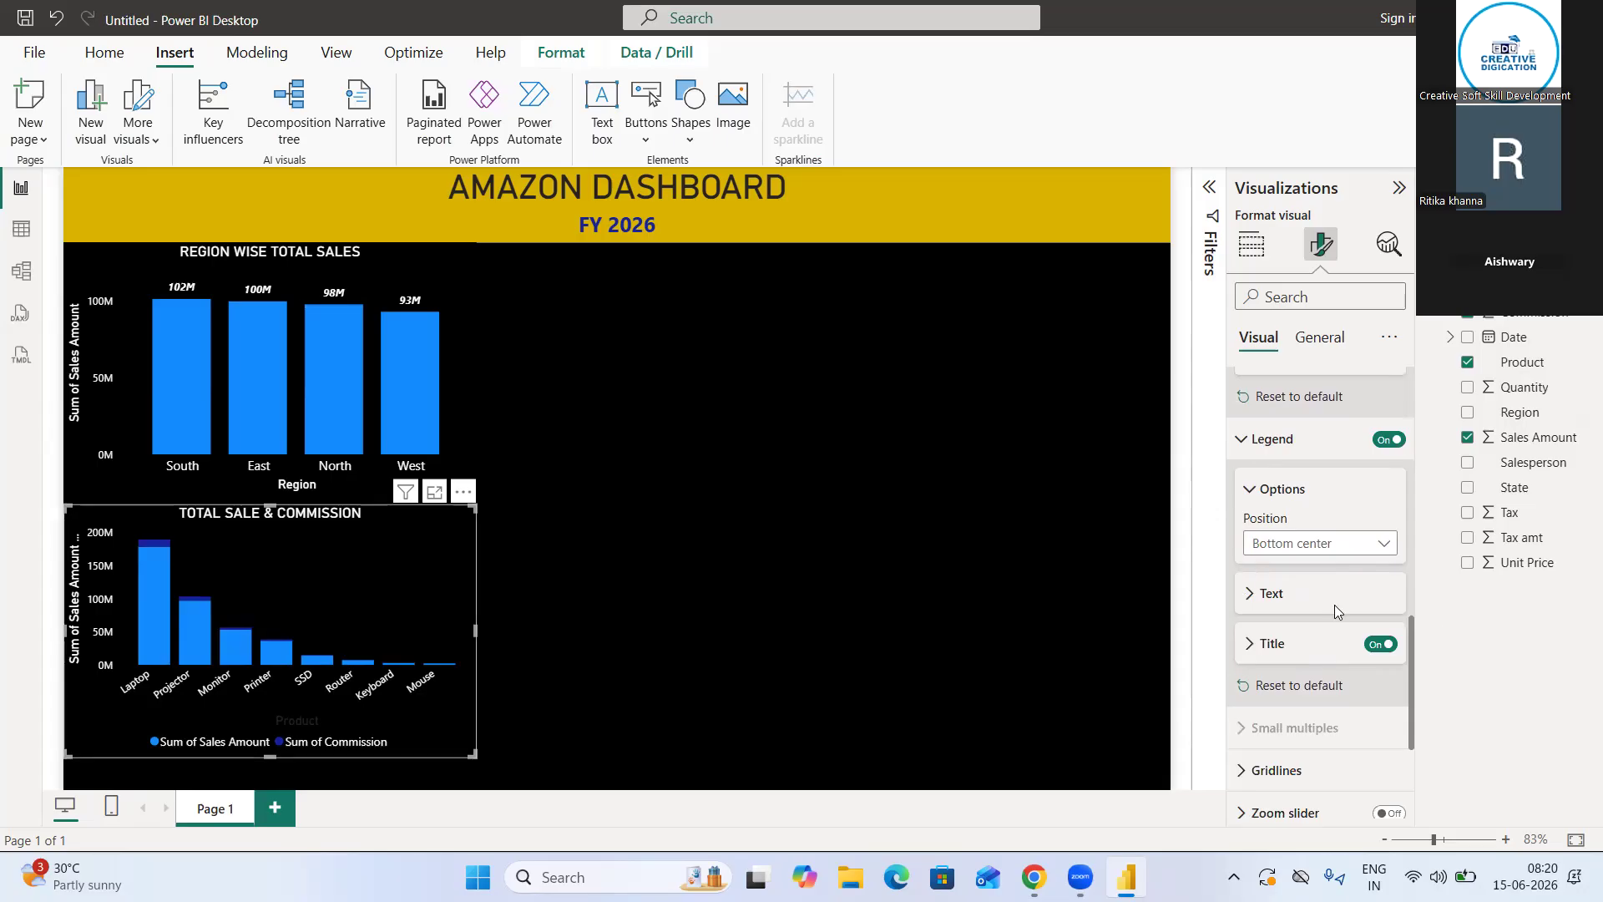
pyautogui.click(1284, 598)
pyautogui.scroll(-2, 1284, 598)
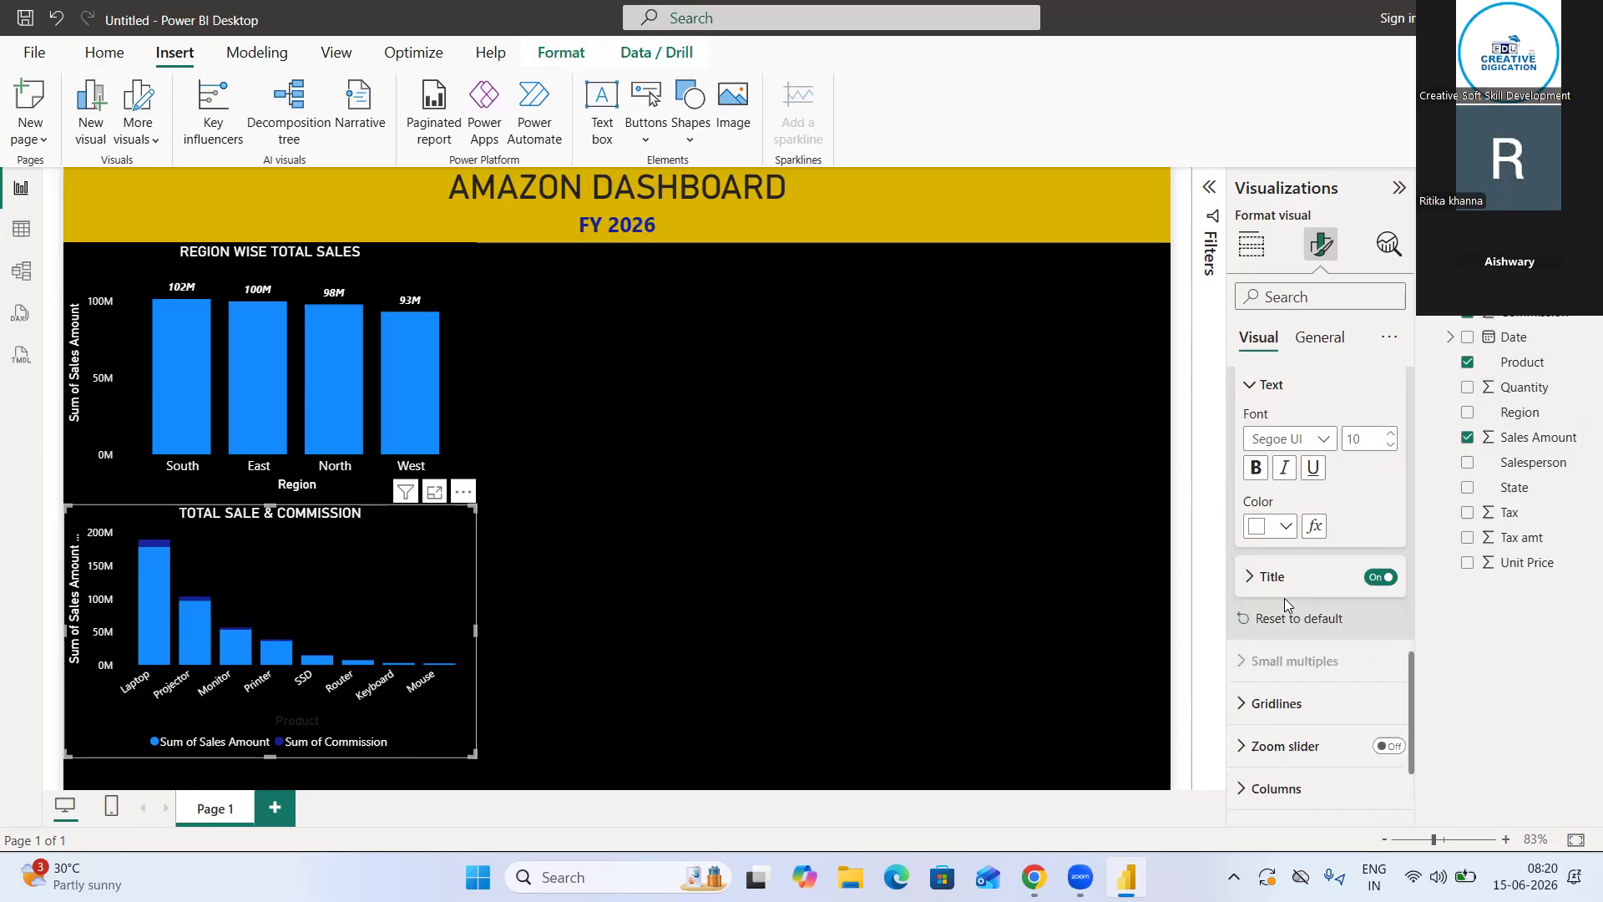
# Set the color of the product chart's X-axis title to white and collapse both axis sections
pyautogui.scroll(5, 1283, 609)
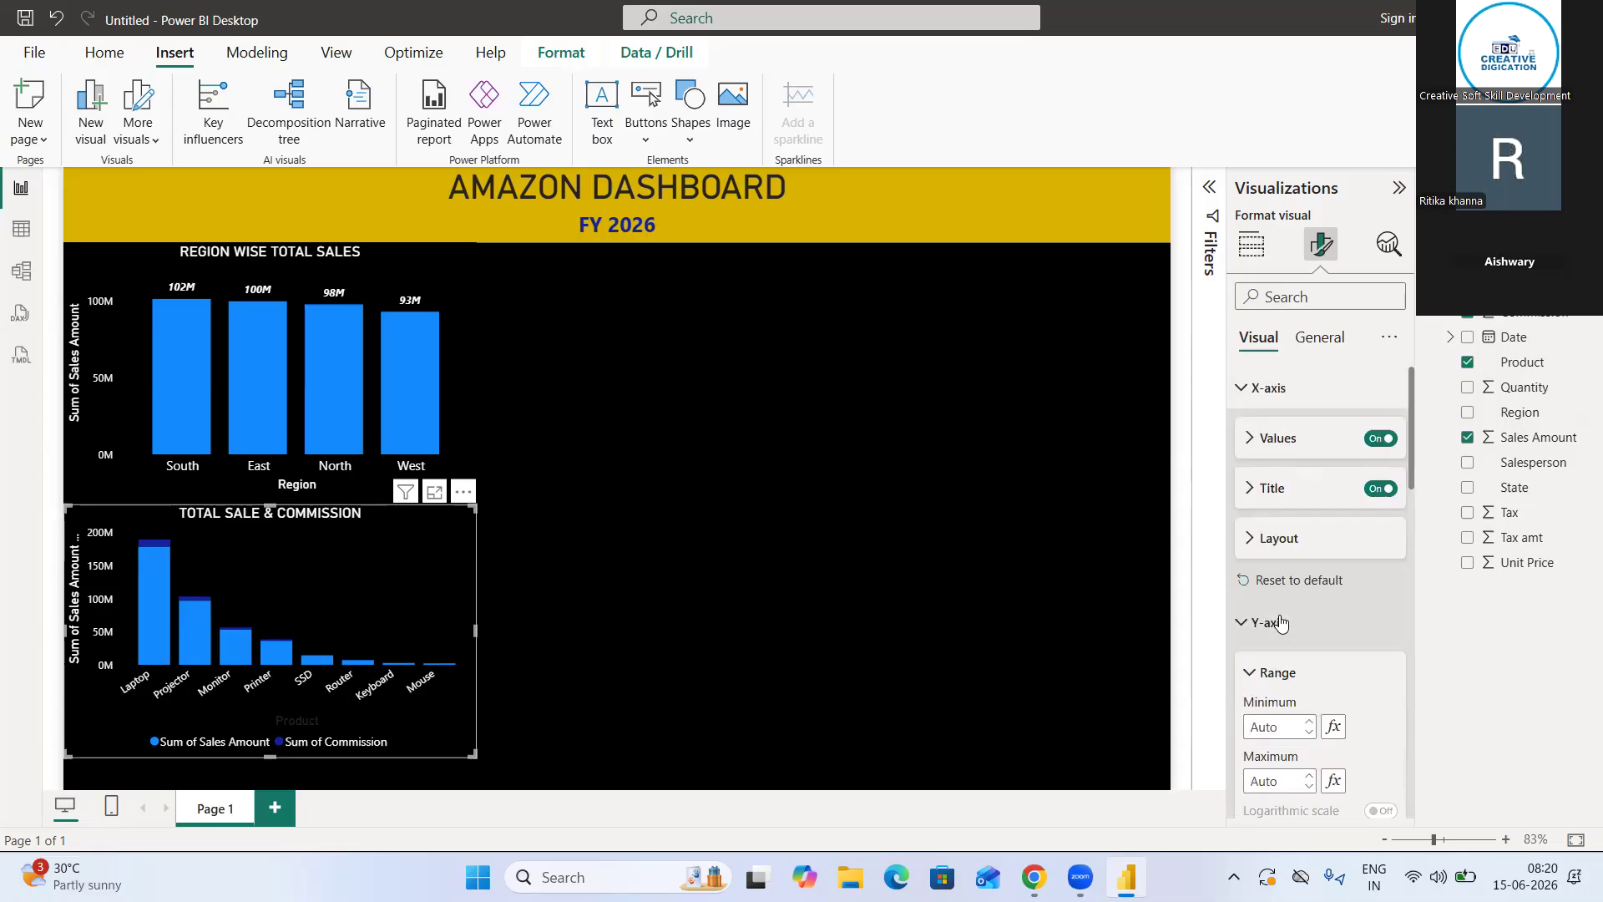
pyautogui.click(1254, 390)
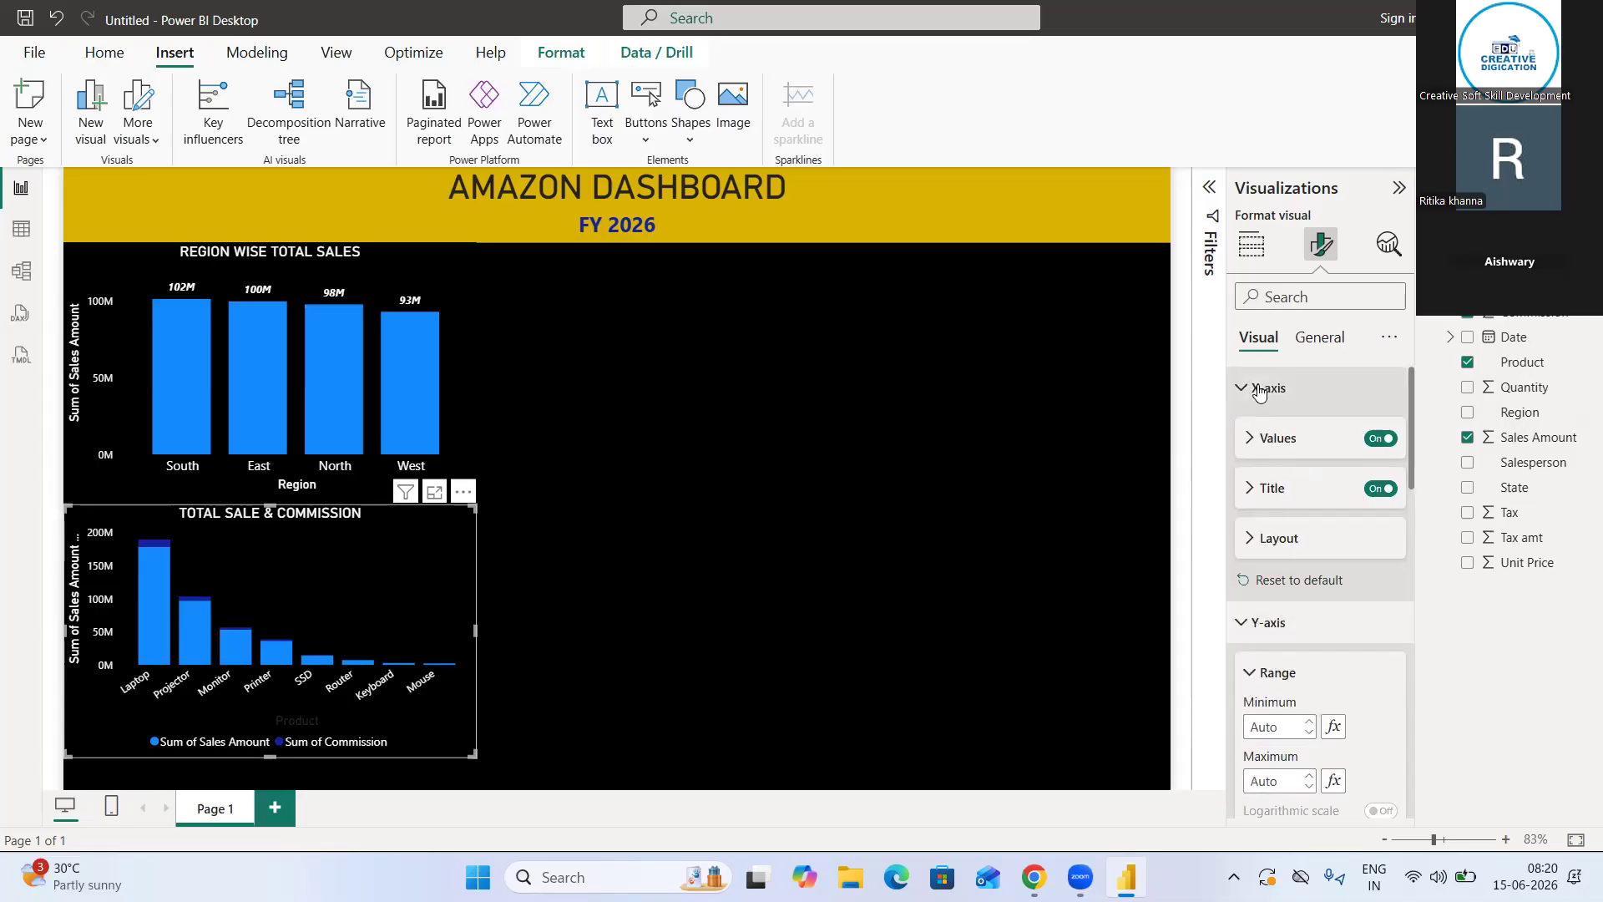
pyautogui.click(1252, 390)
pyautogui.click(1260, 491)
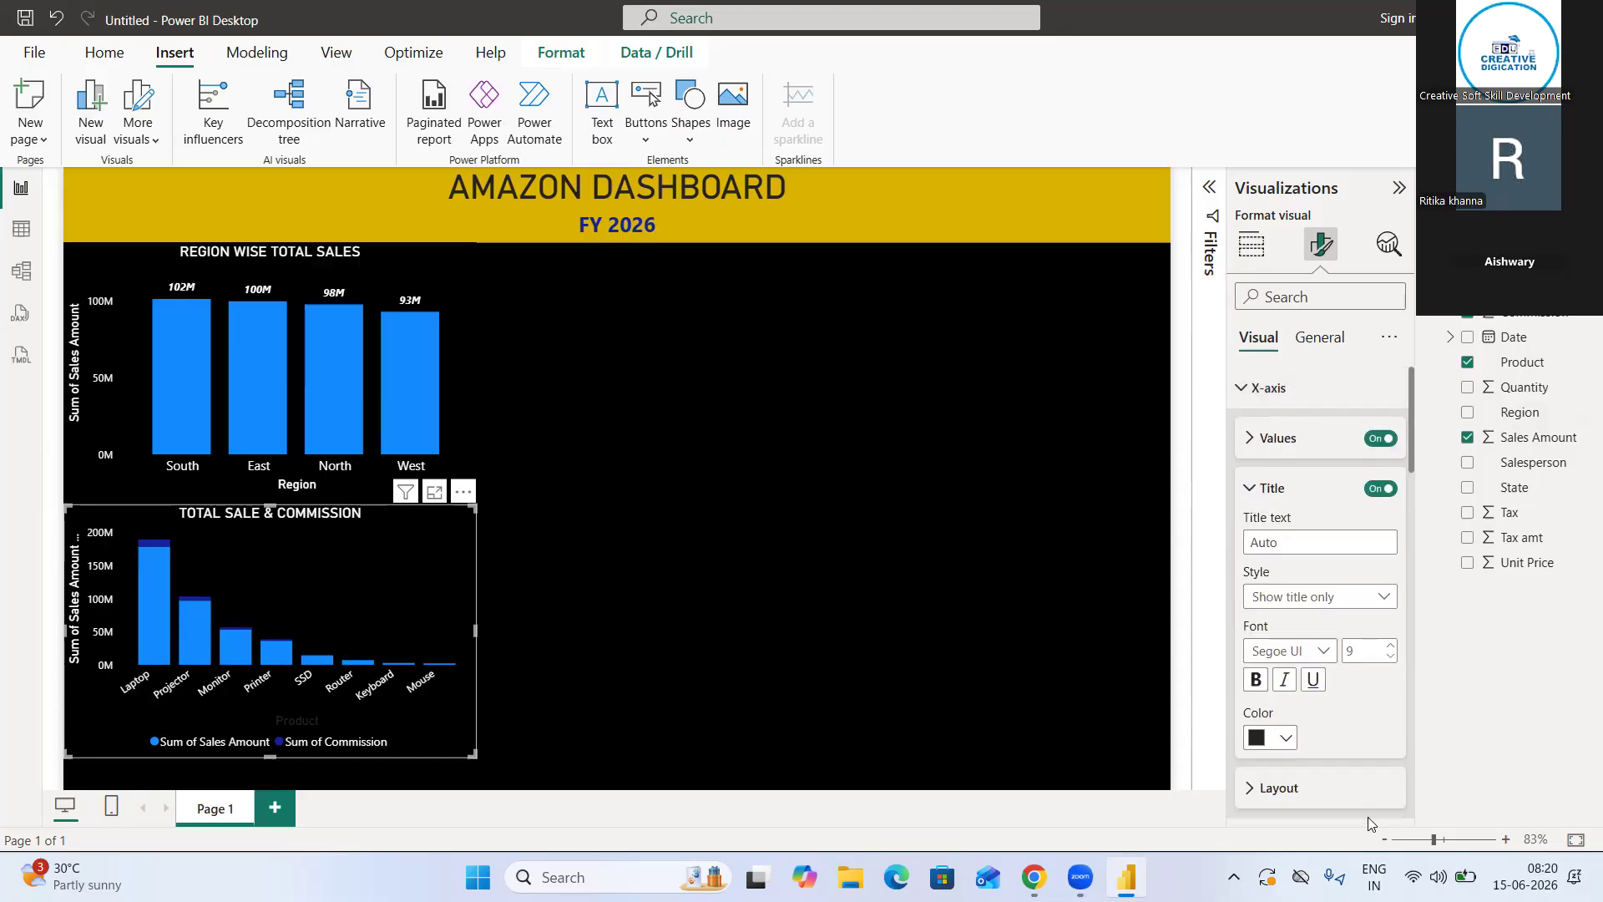
pyautogui.click(1292, 743)
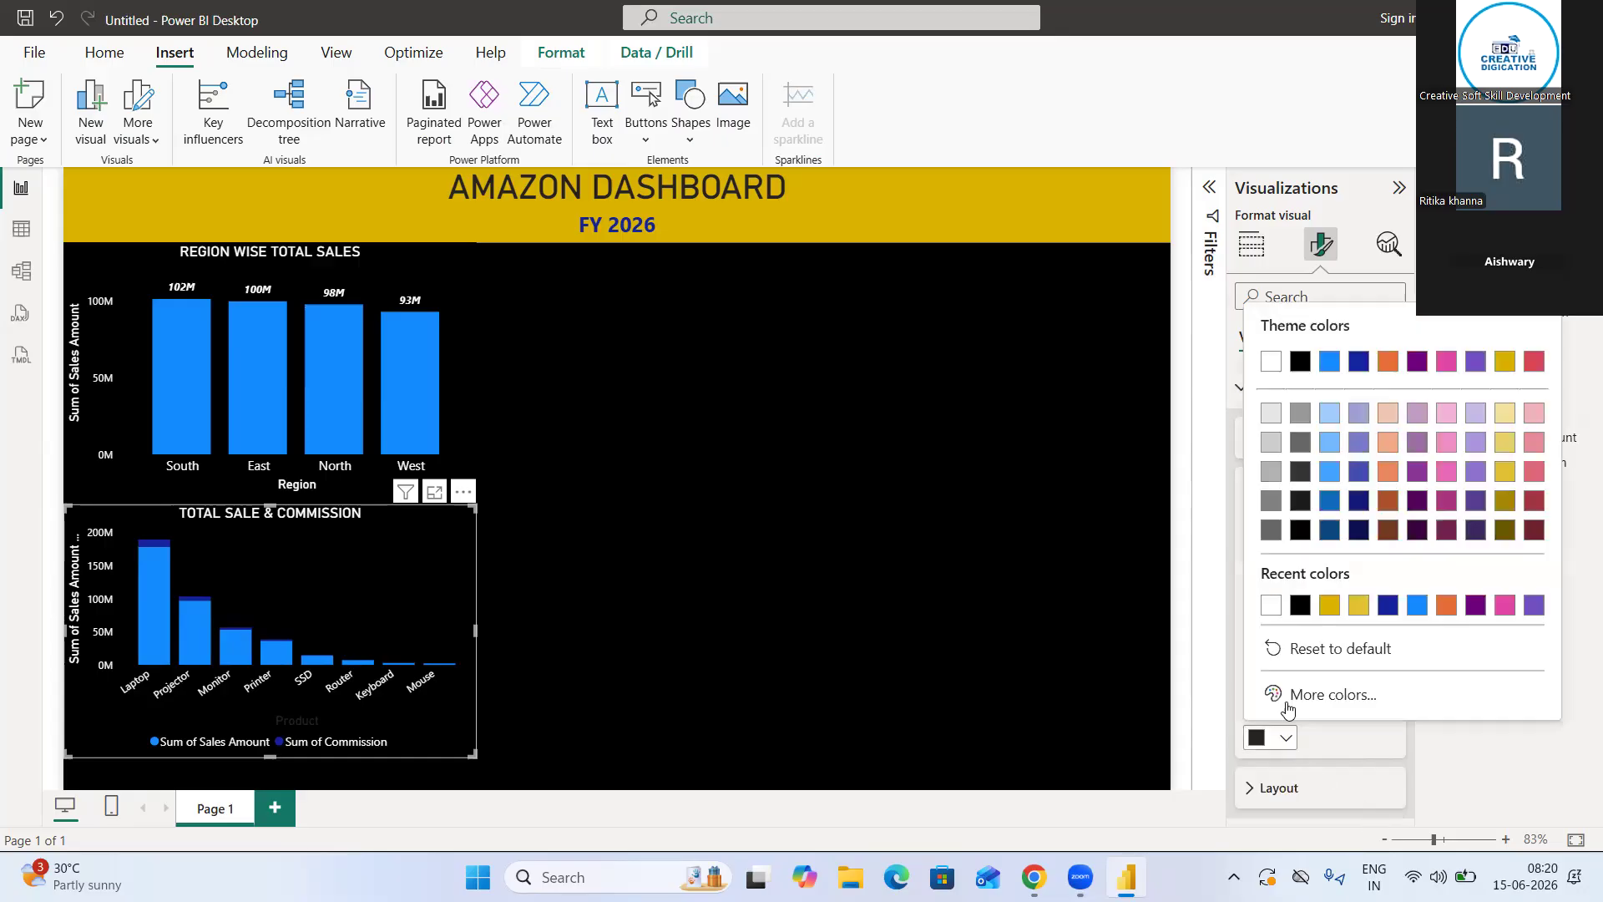
pyautogui.click(1270, 604)
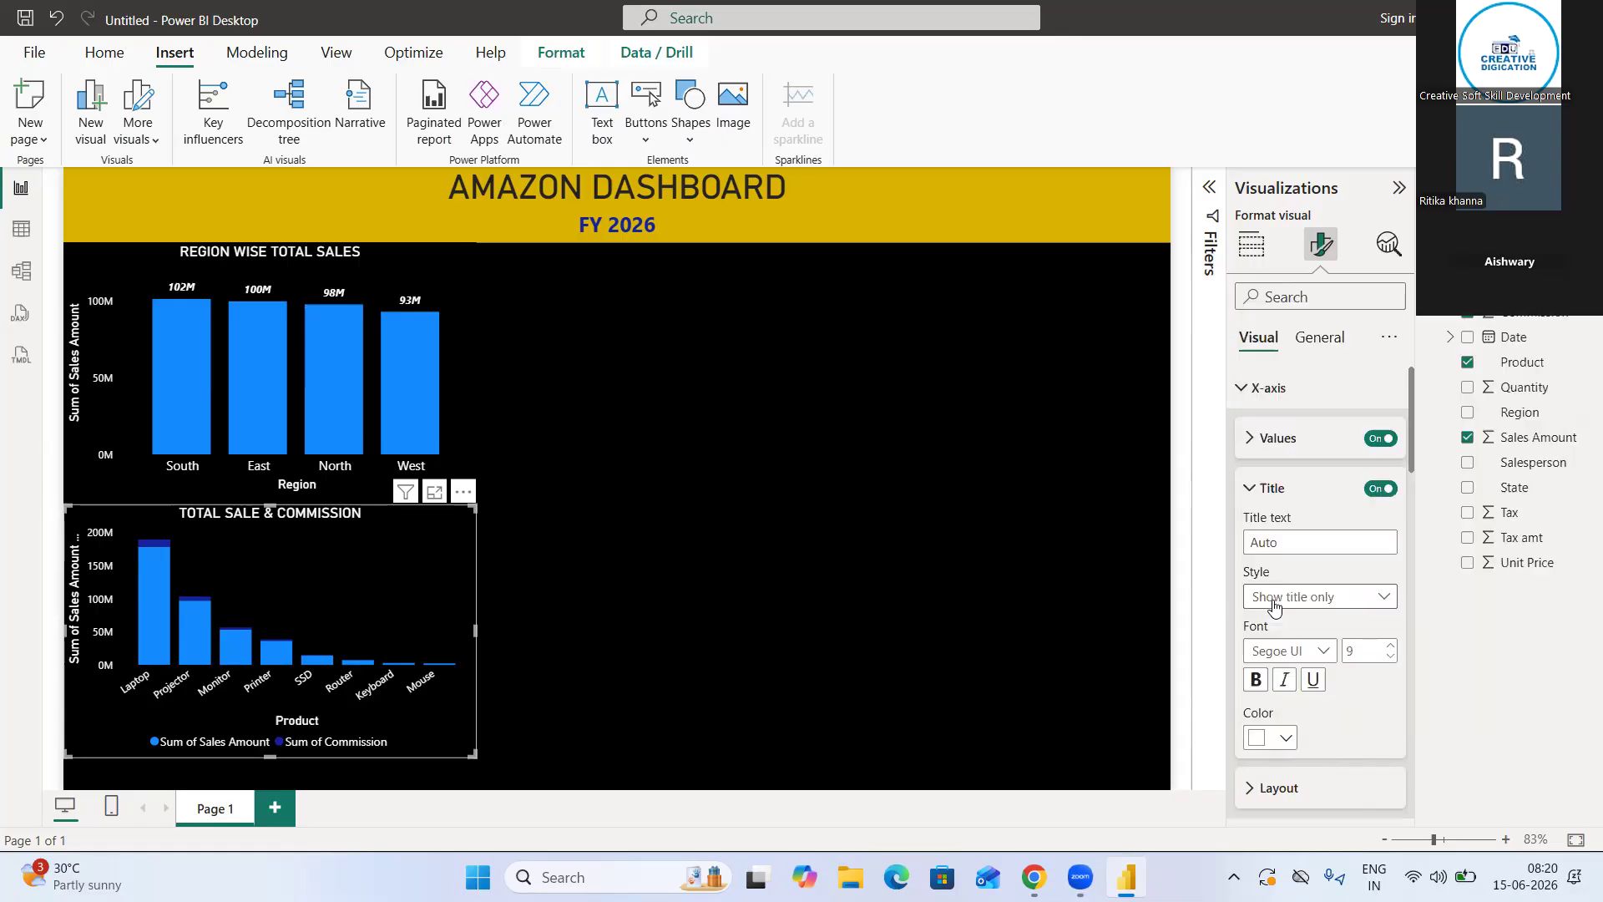
pyautogui.click(1239, 389)
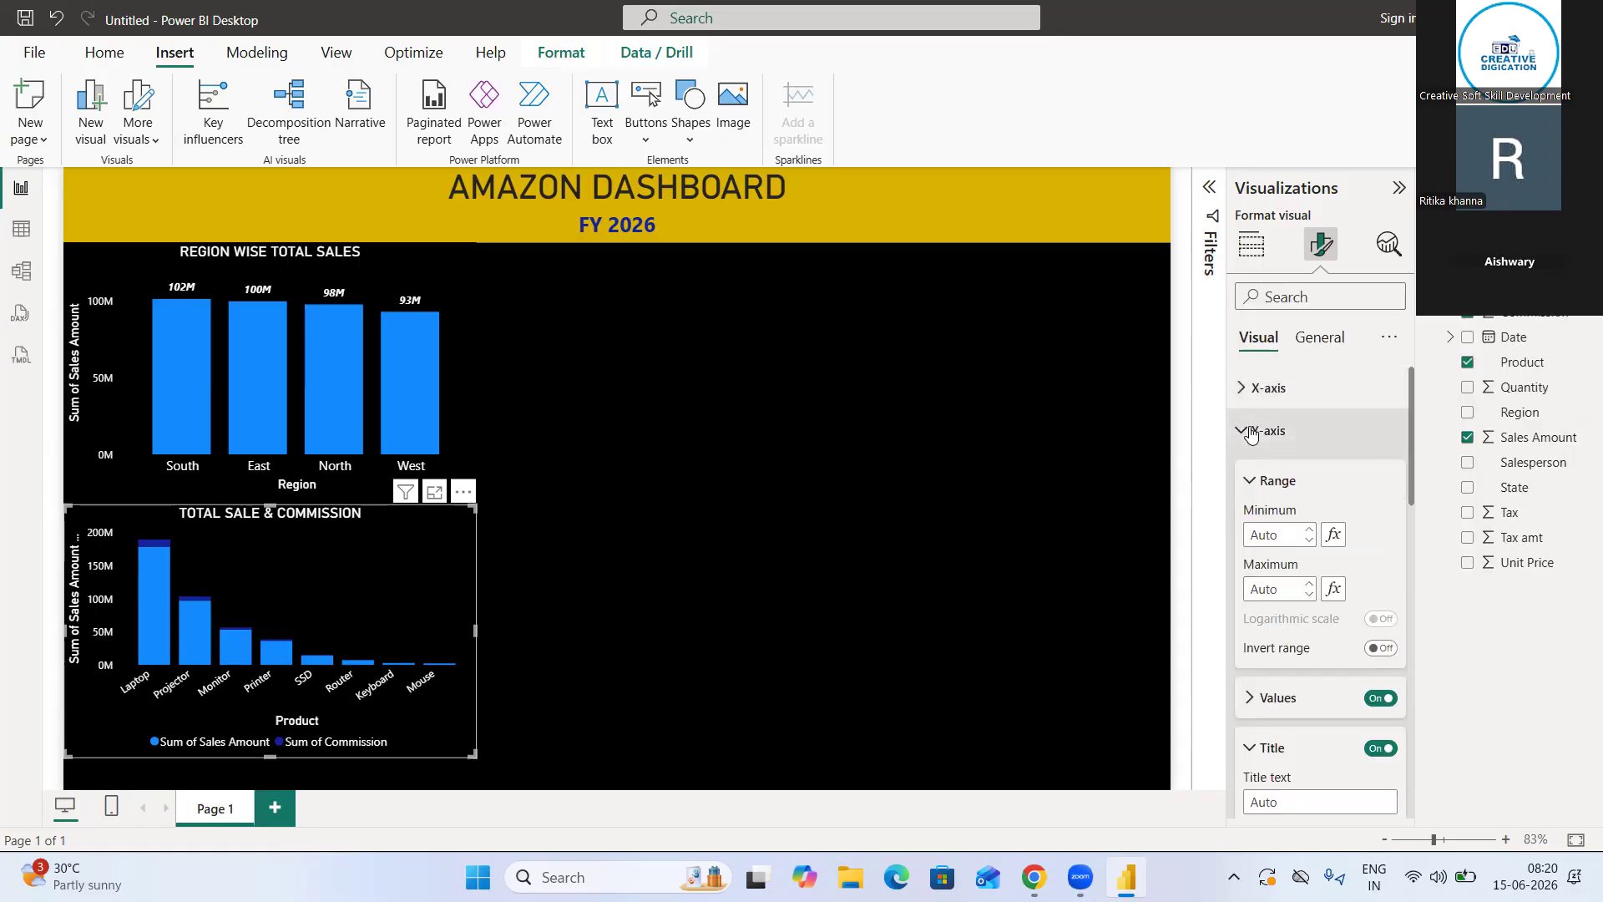
pyautogui.click(1248, 431)
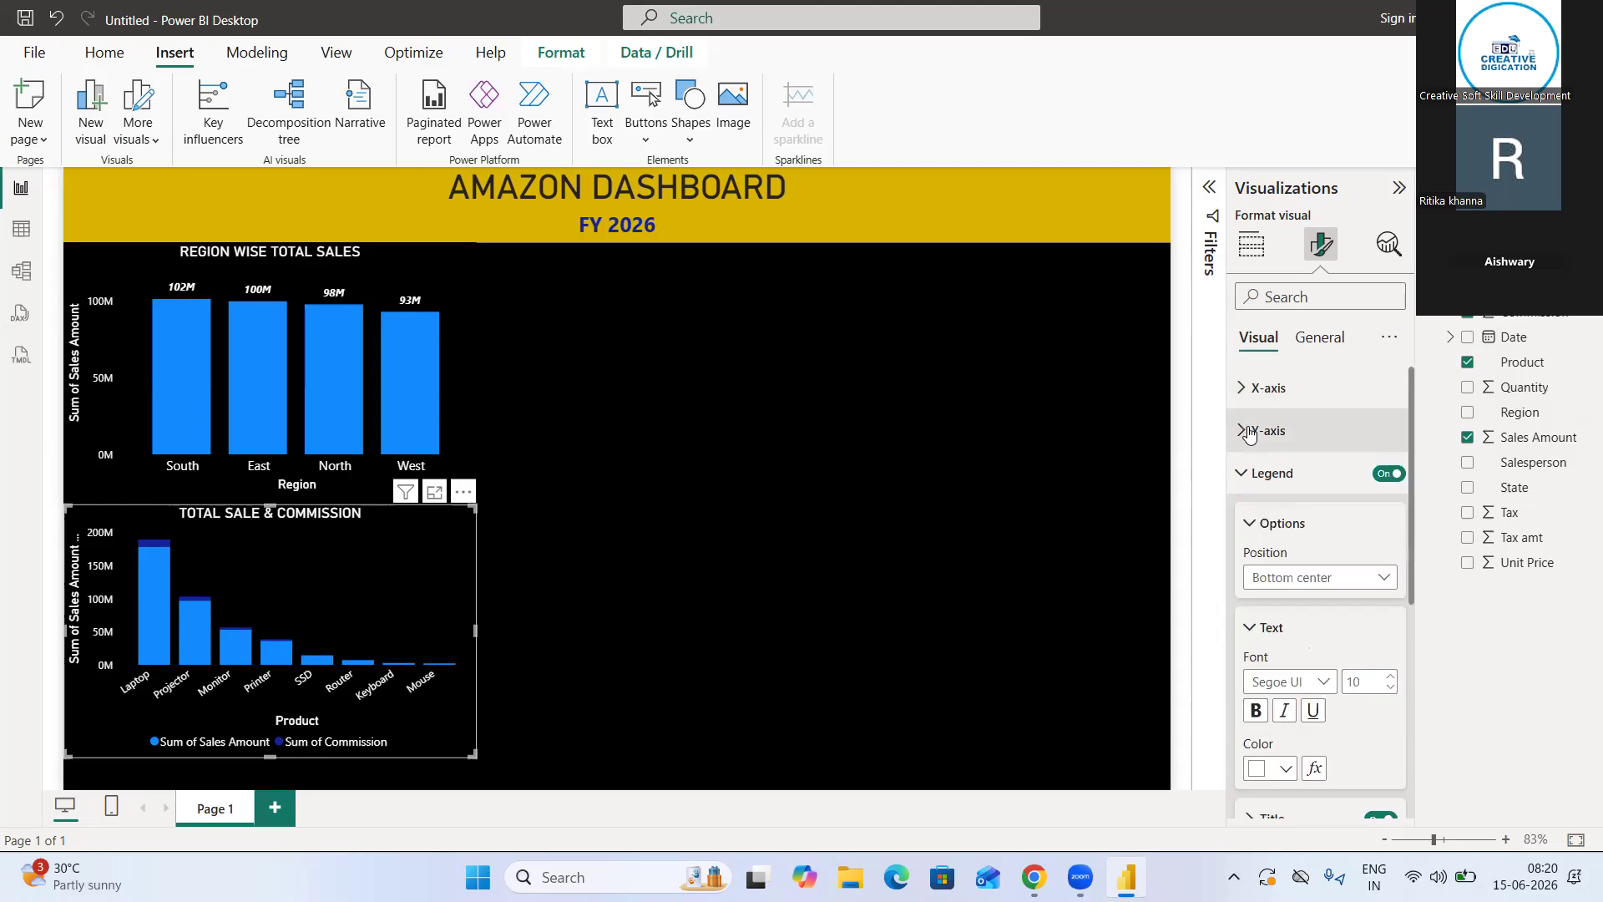
# Deselect the chart, examine the Sales_Data table's columns in the table view, and return to the report
pyautogui.click(637, 343)
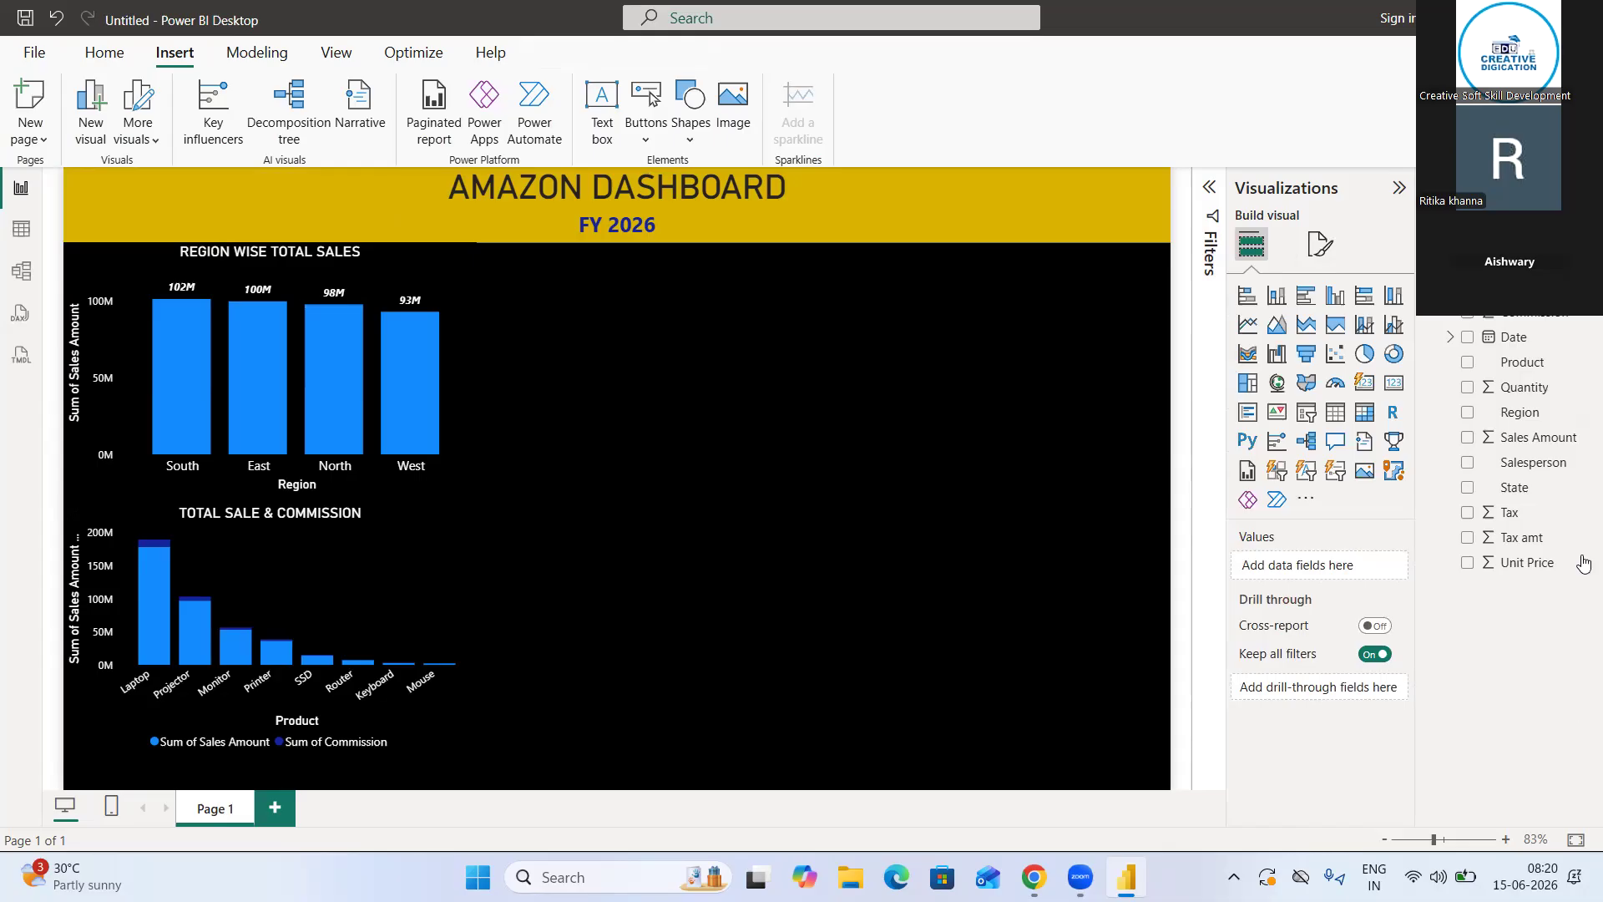
pyautogui.click(23, 231)
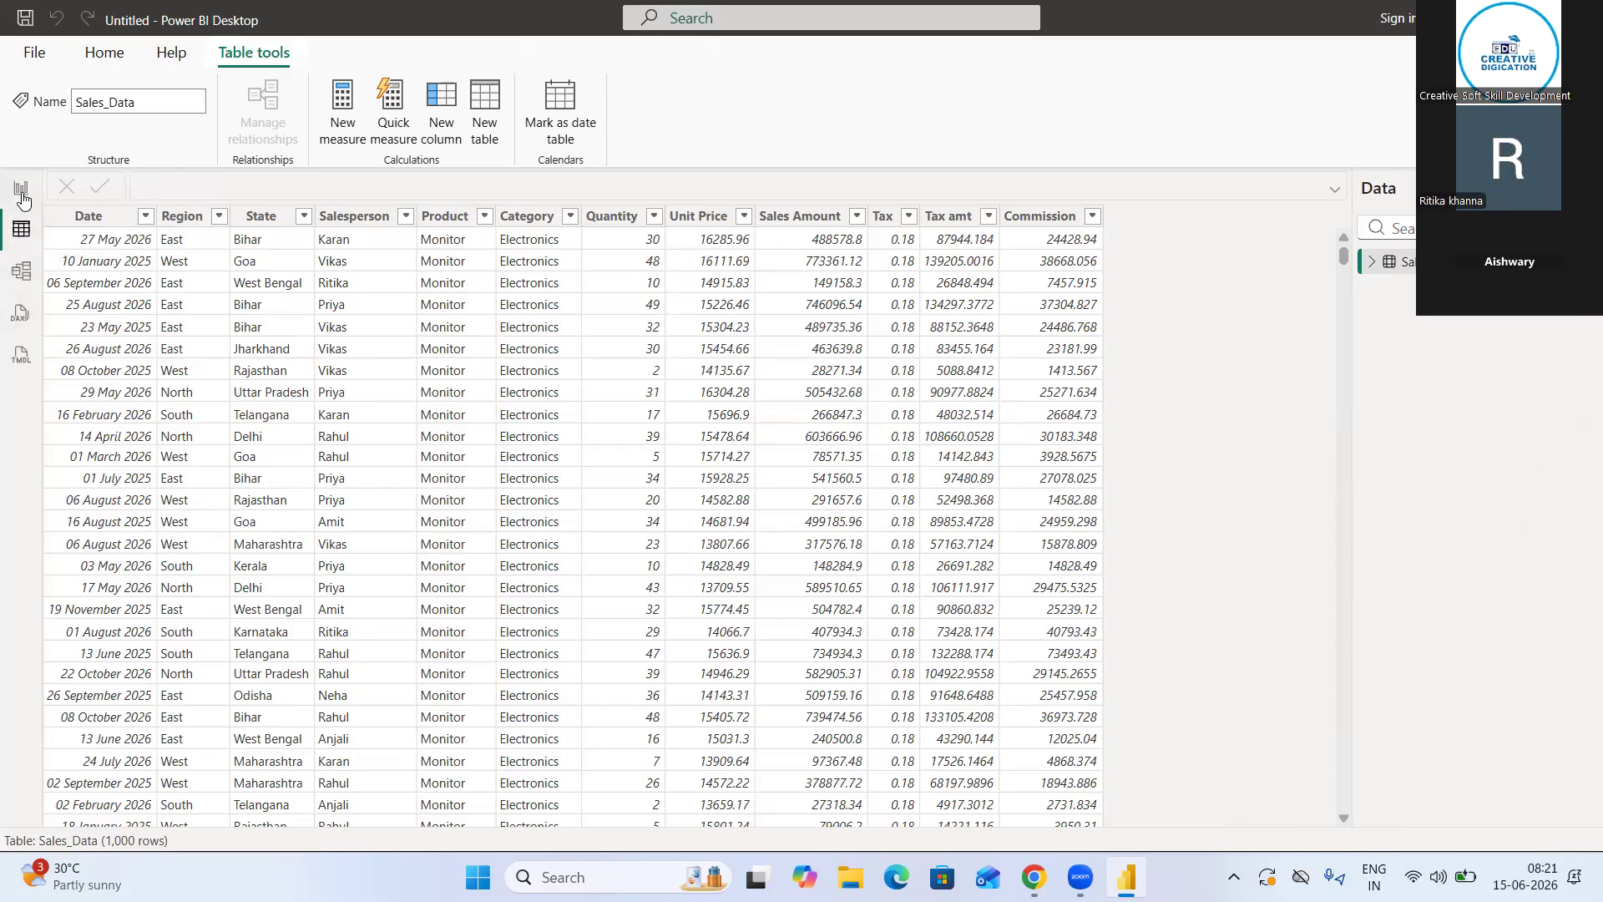
pyautogui.click(22, 193)
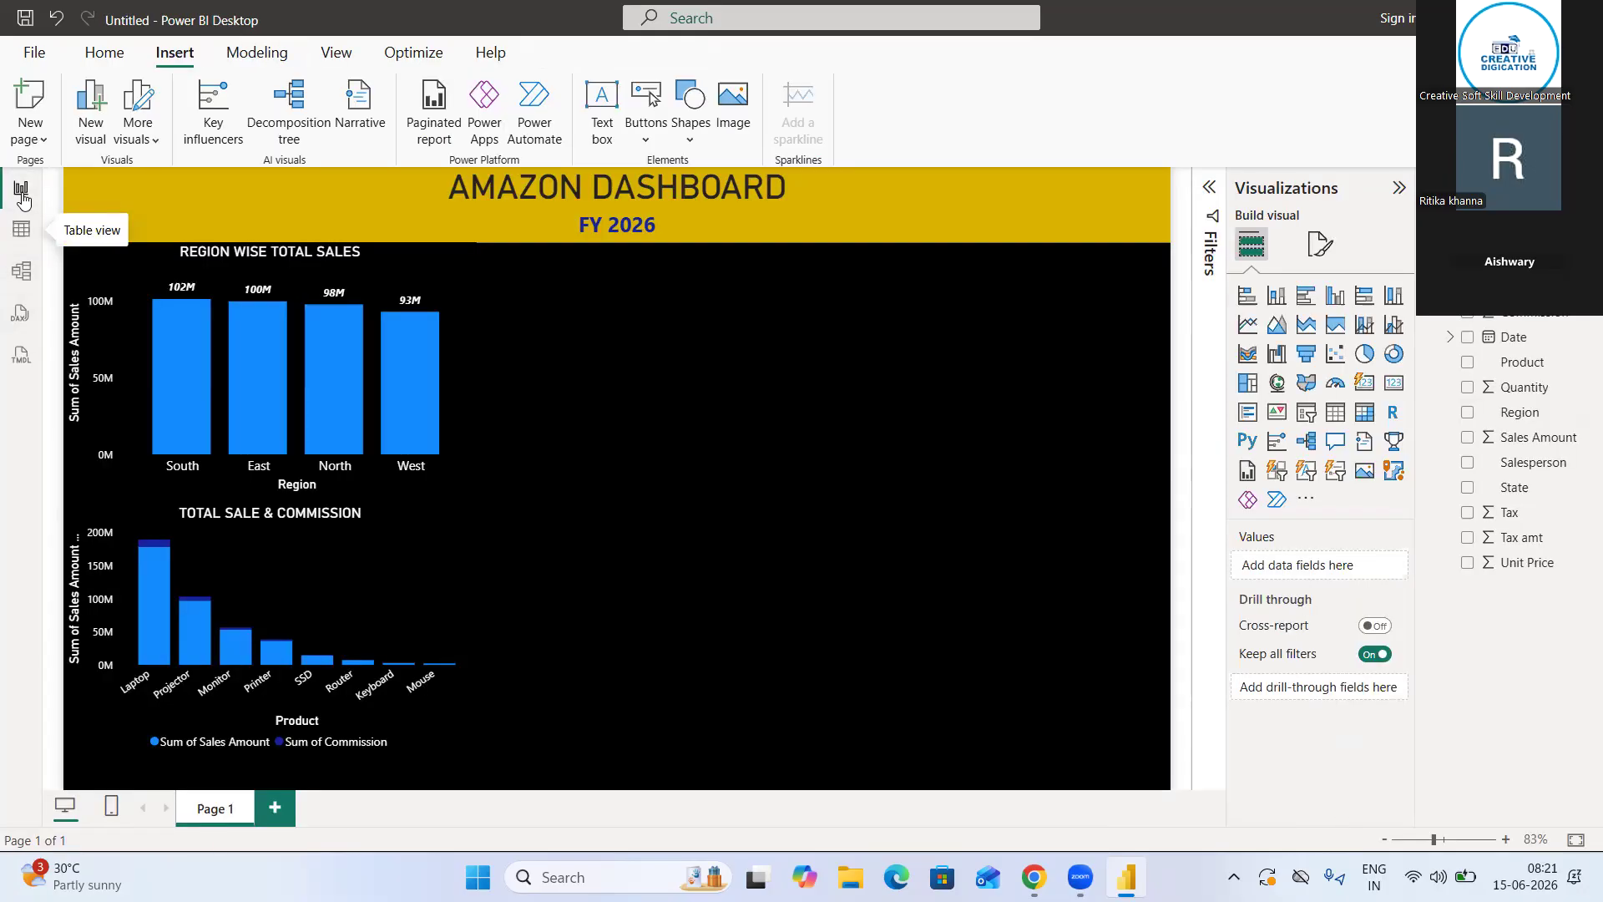
# Insert a pie chart beneath the dashboard header and narrow it by moving its left edge inward
pyautogui.click(1365, 355)
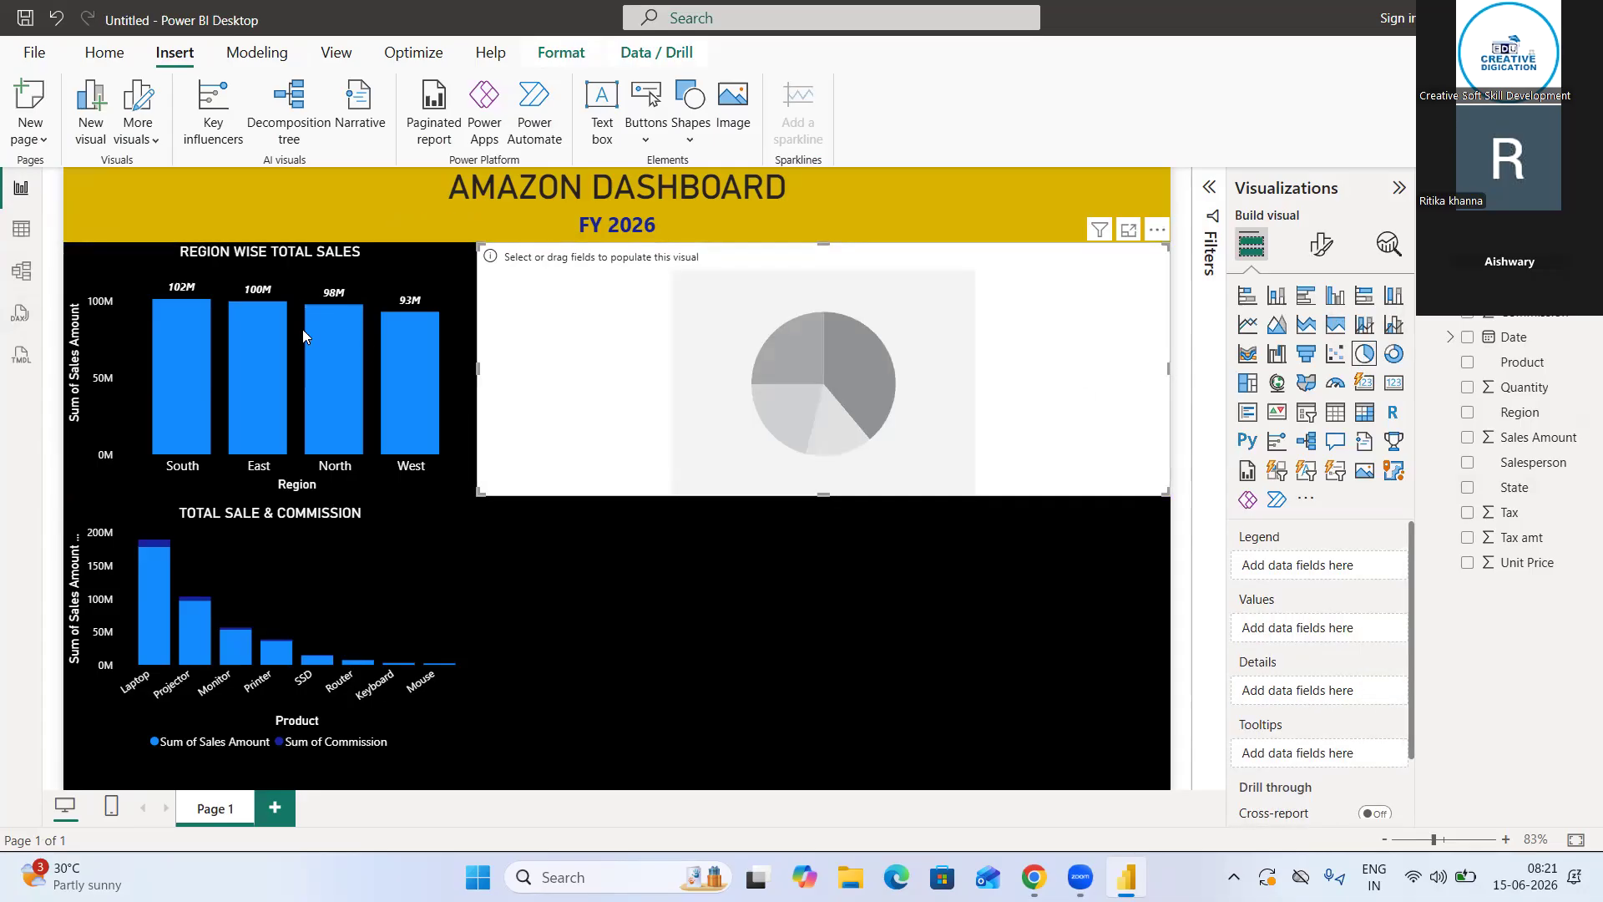
pyautogui.moveTo(478, 368); pyautogui.dragTo(719, 381)
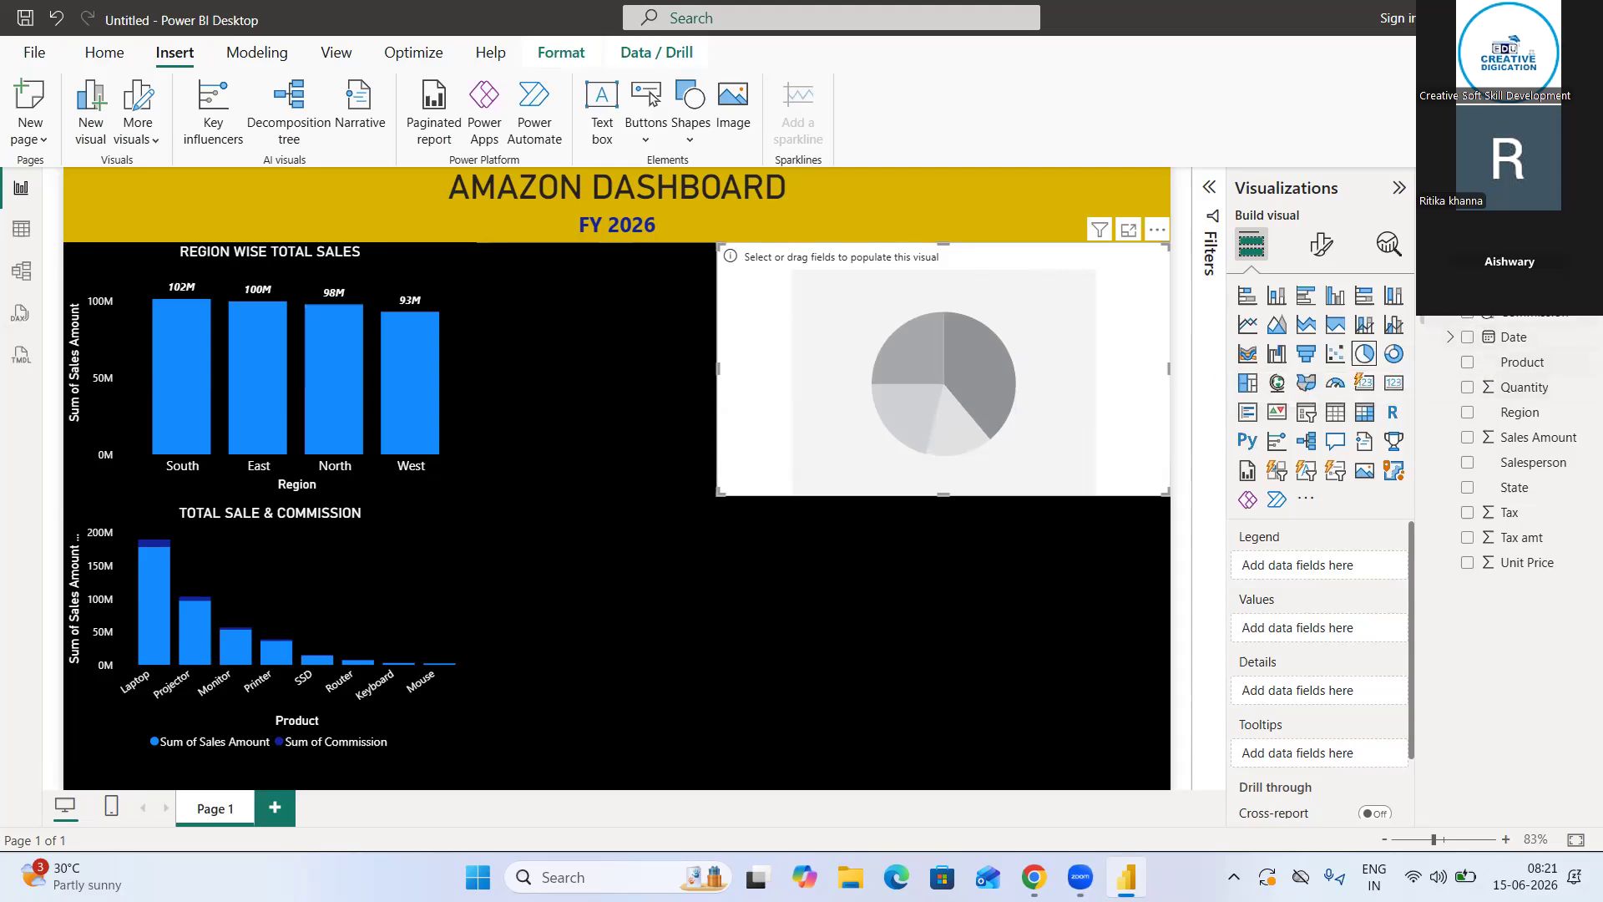
# Try State as the pie chart's legend with Sales Amount as its values, and remove both fields
pyautogui.click(1468, 489)
pyautogui.click(1469, 439)
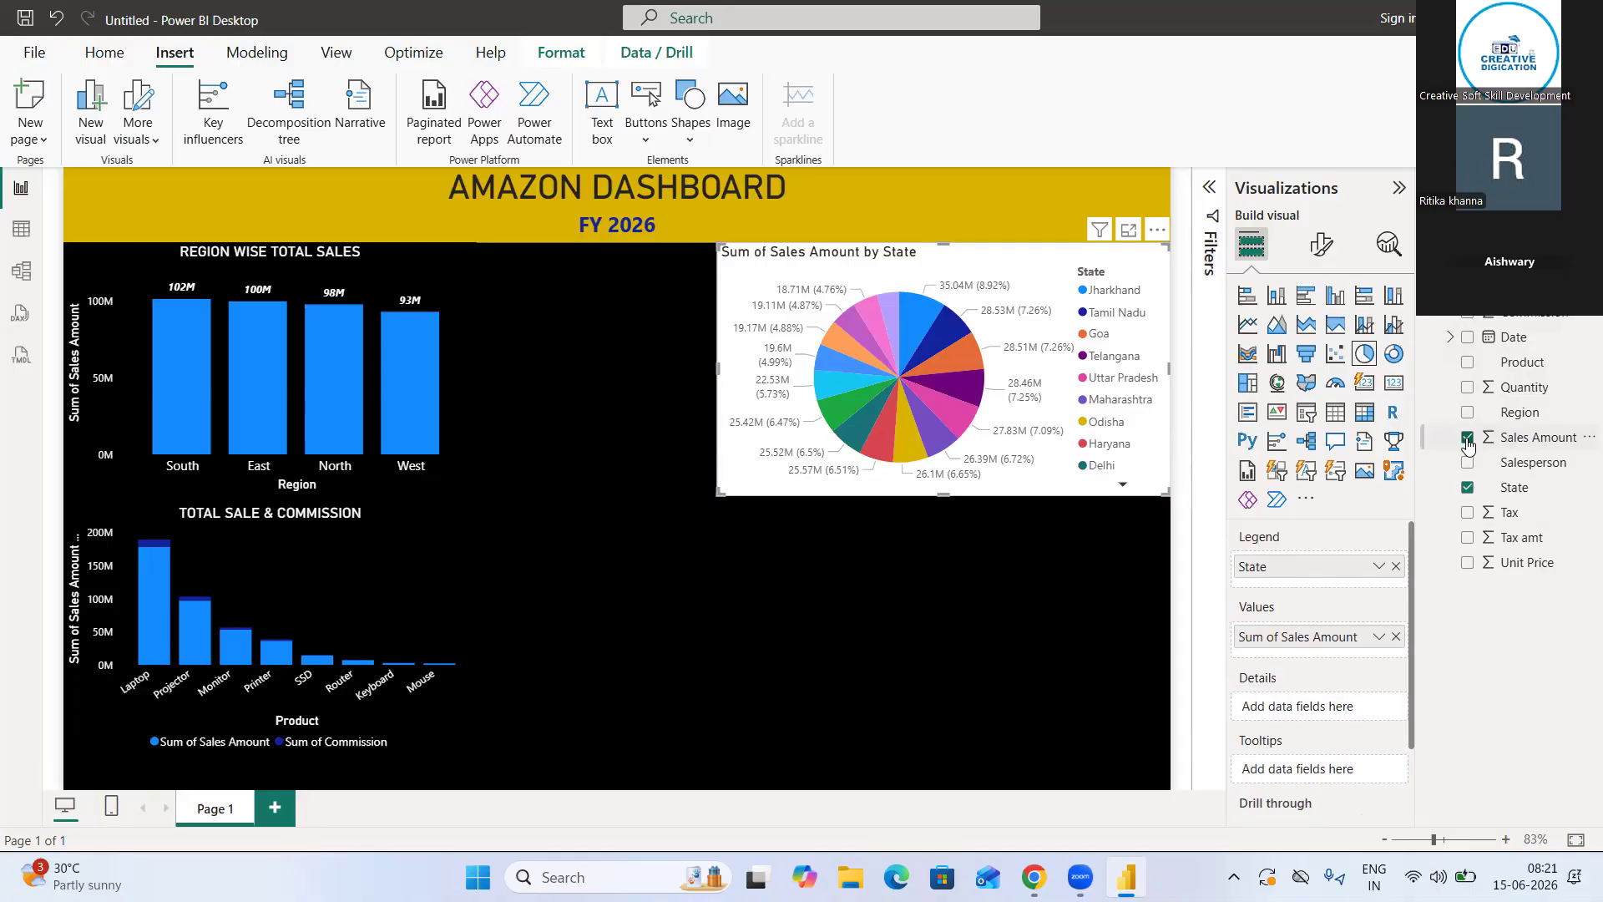
pyautogui.click(1468, 438)
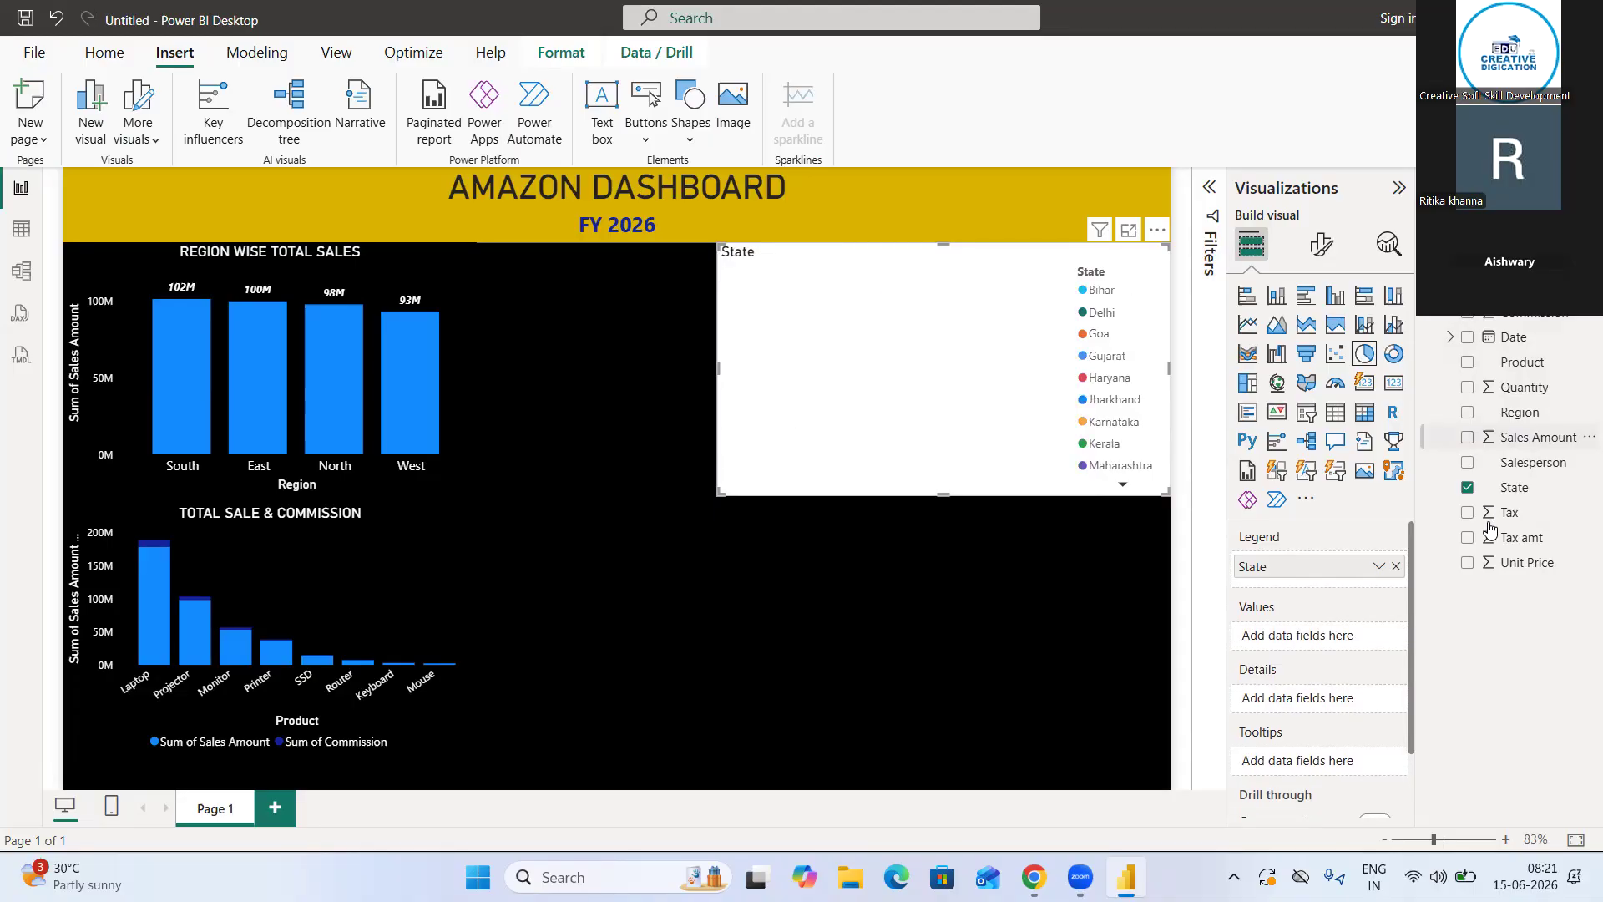
pyautogui.click(1466, 487)
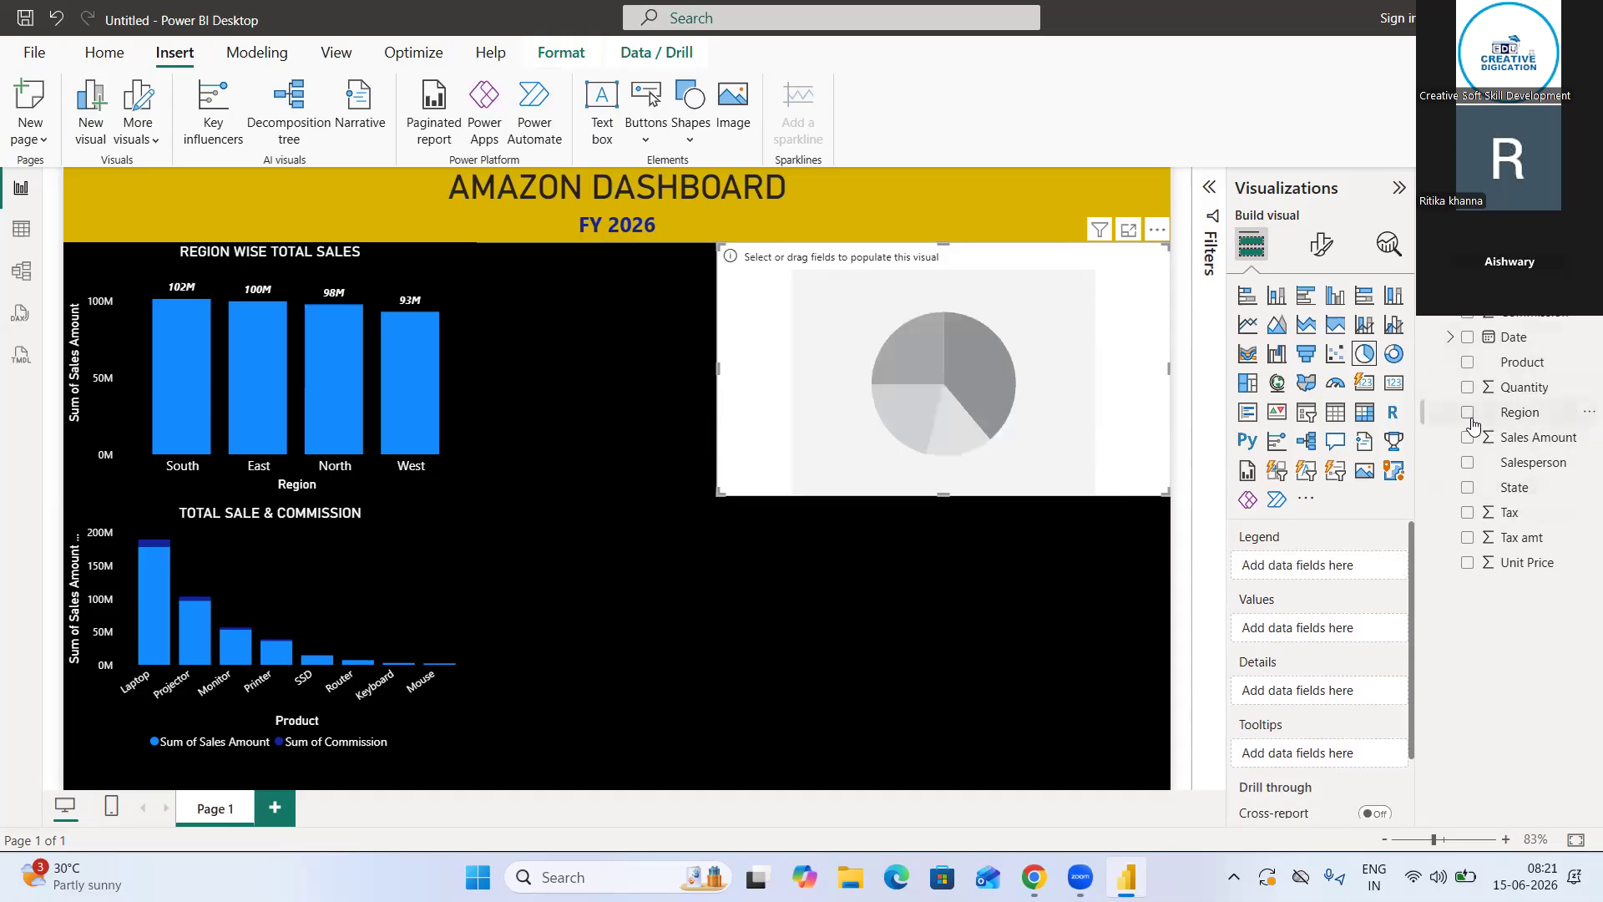
# Build the pie chart with Region as the legend and Sales Amount as the values
pyautogui.click(1468, 414)
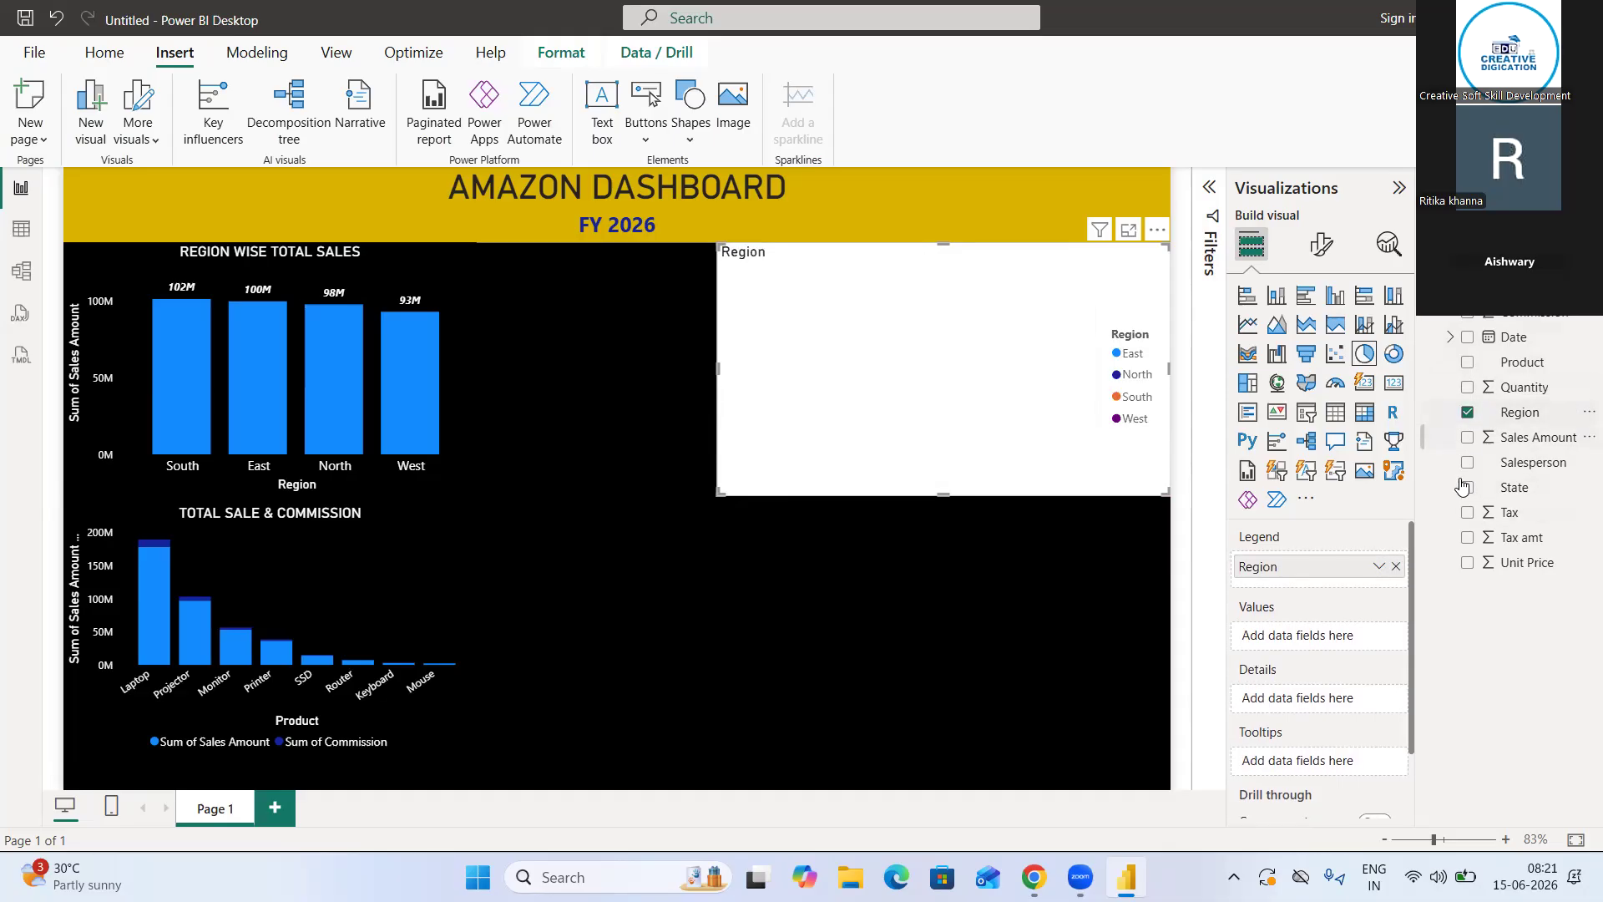
pyautogui.click(1469, 439)
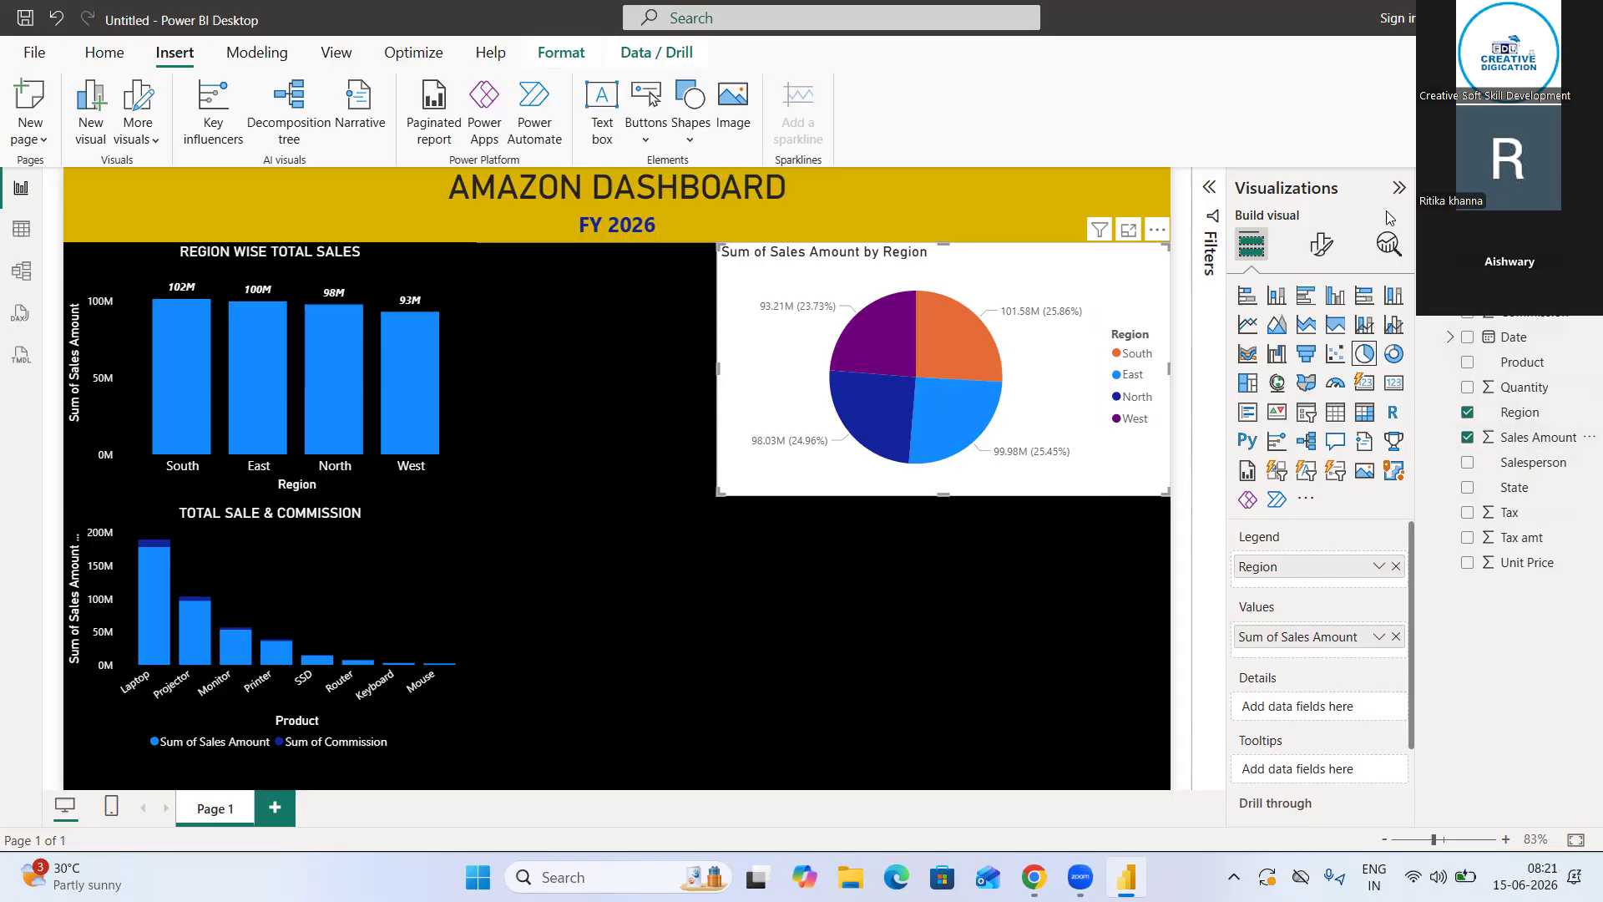
# Set the background color of the region pie chart to black
pyautogui.click(1317, 247)
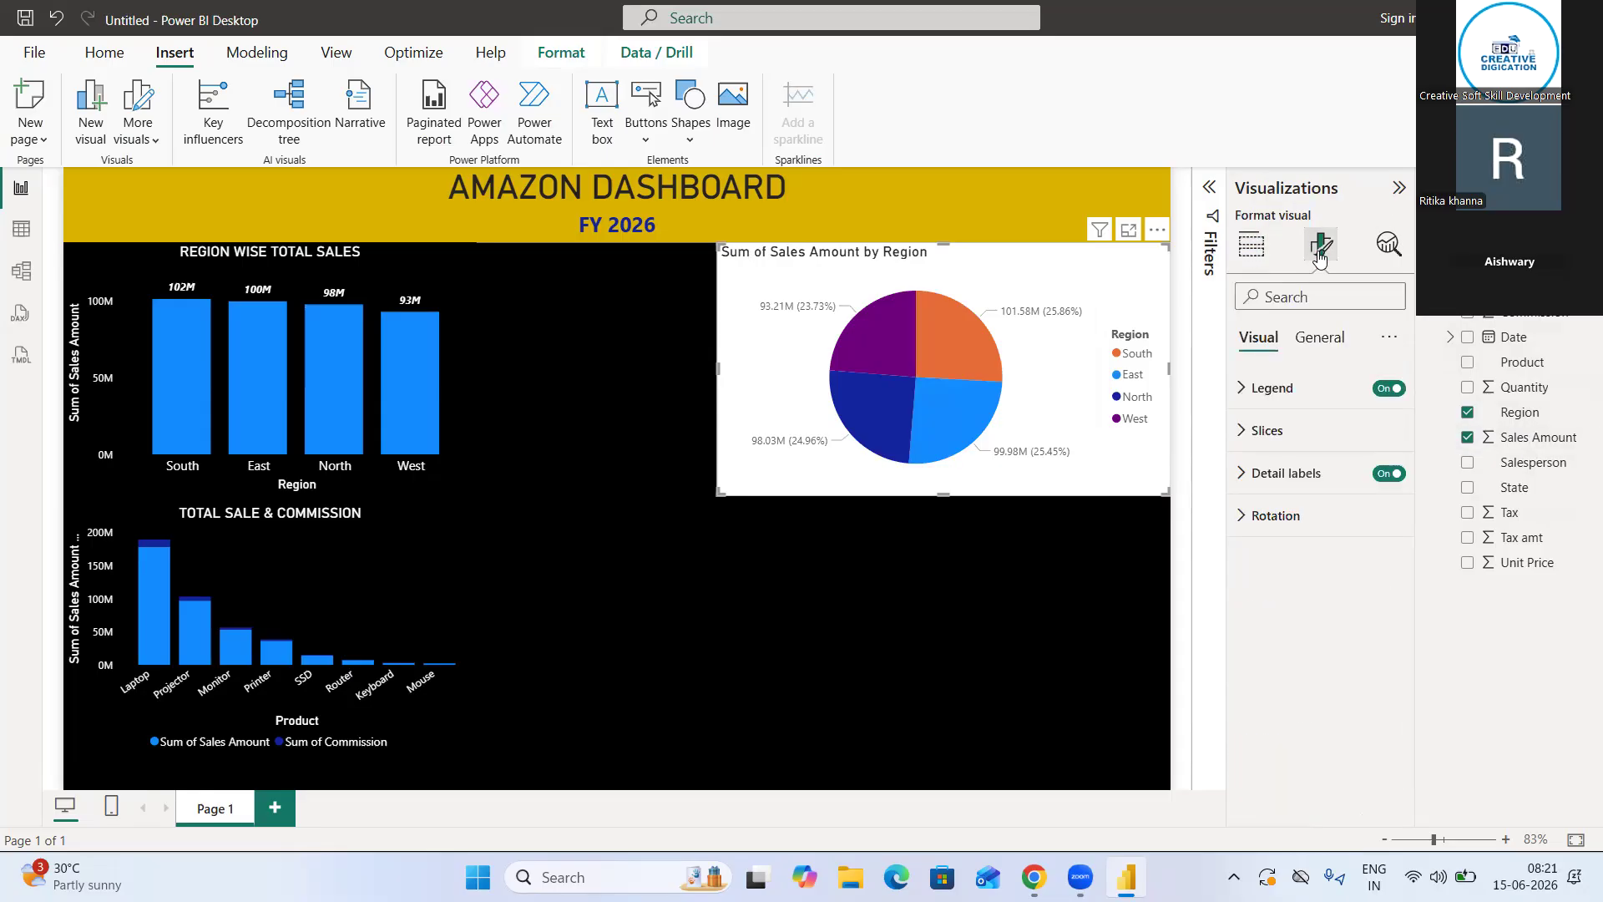
pyautogui.click(1319, 337)
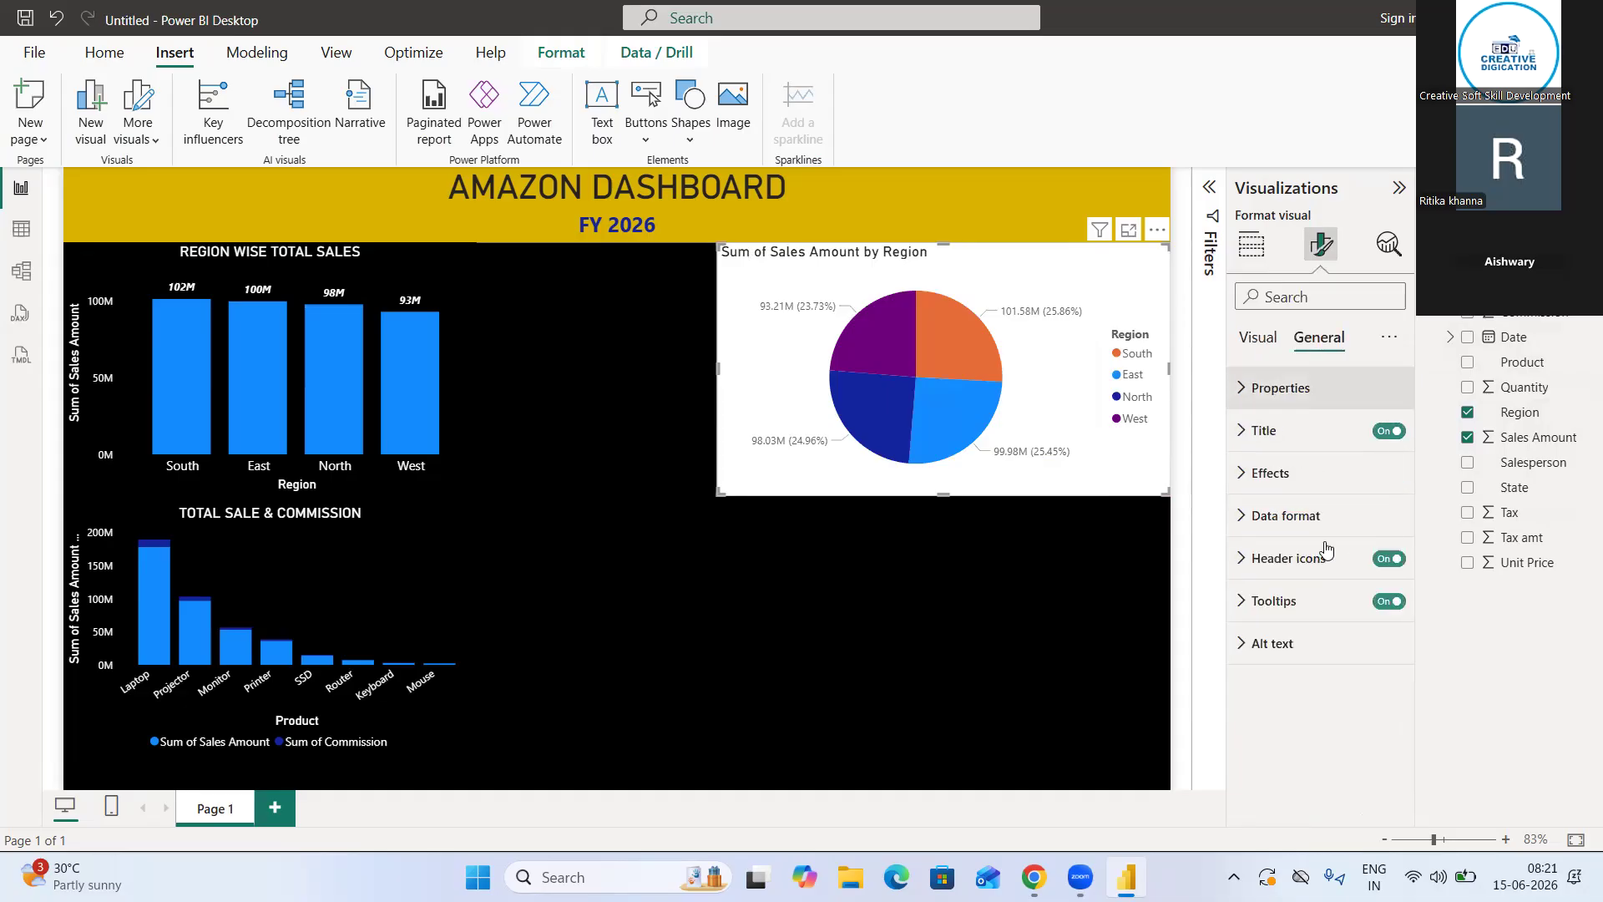
pyautogui.click(1277, 473)
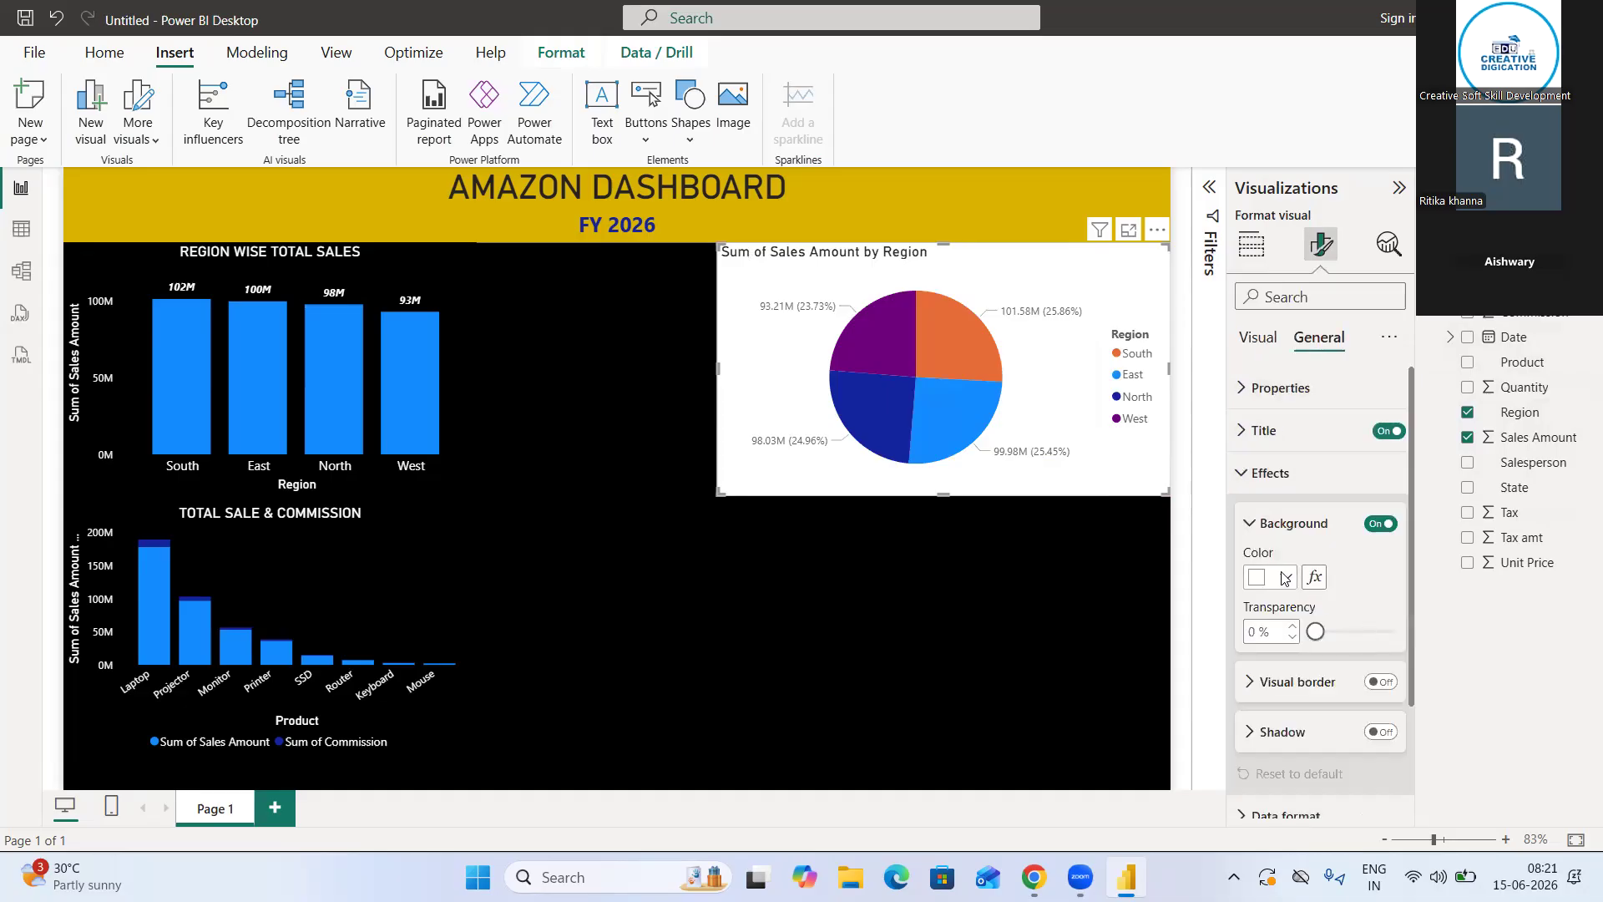
pyautogui.click(1273, 577)
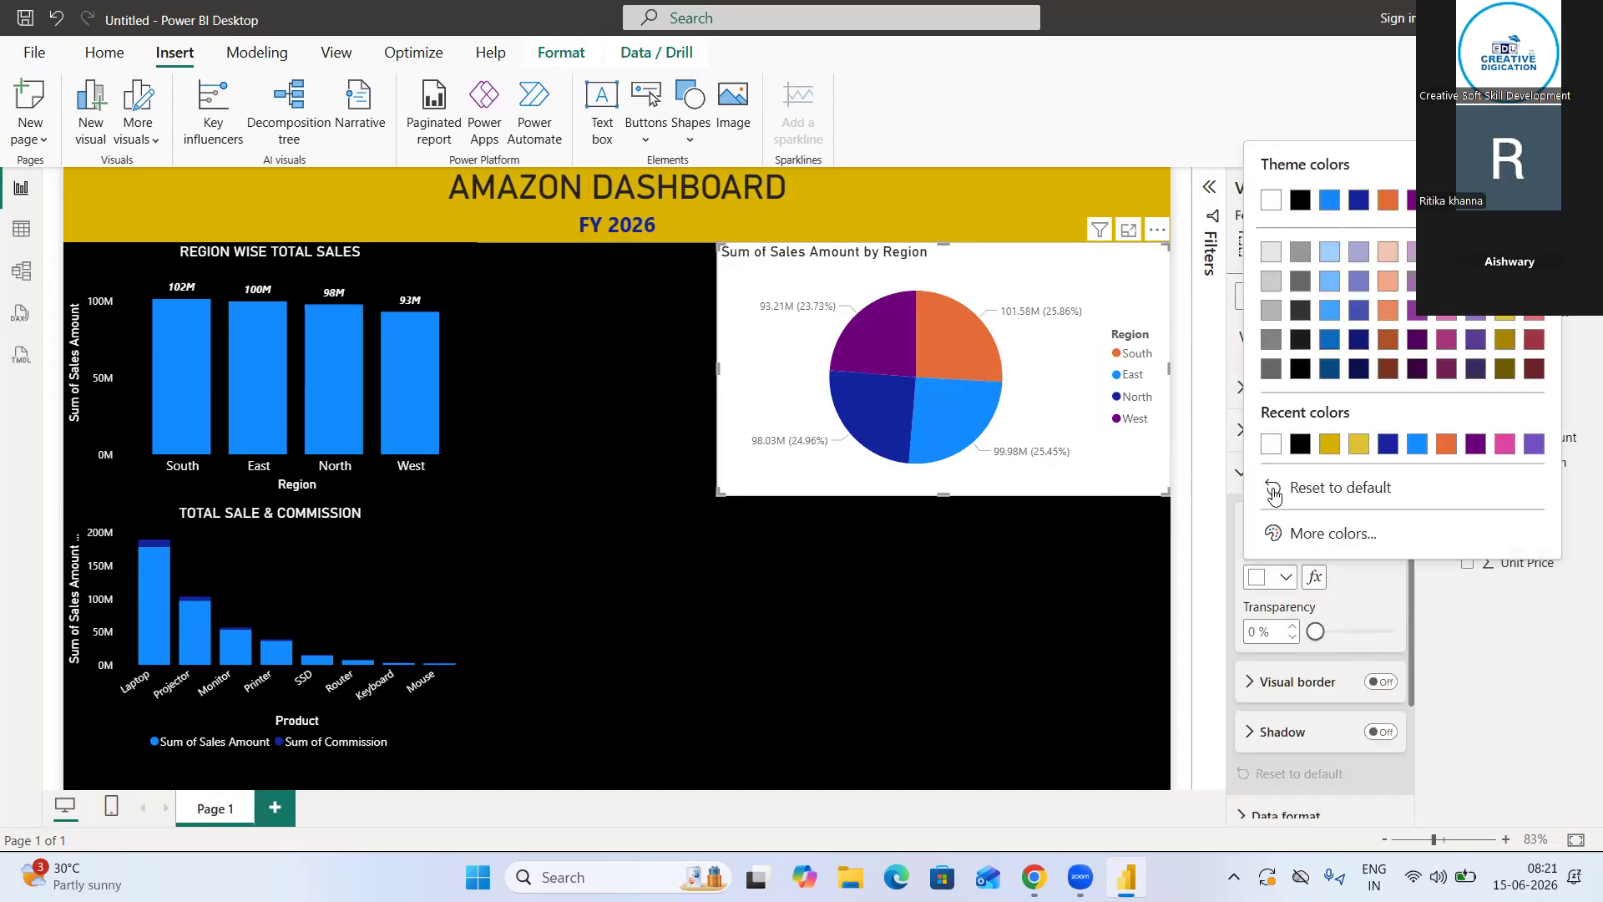
pyautogui.click(1299, 444)
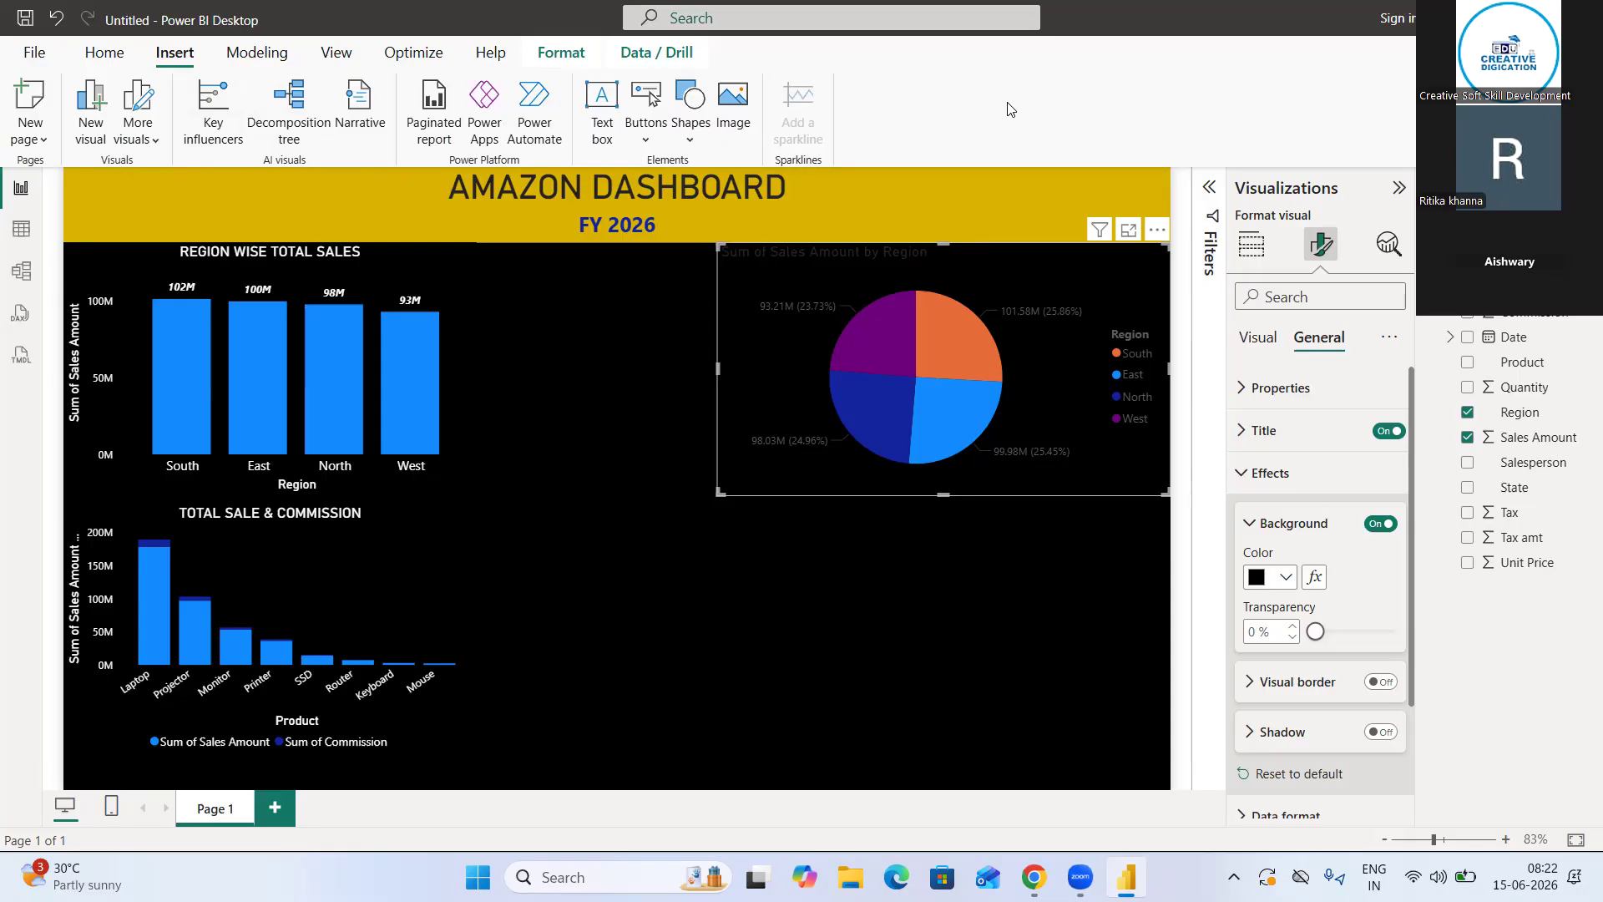
pyautogui.click(248, 56)
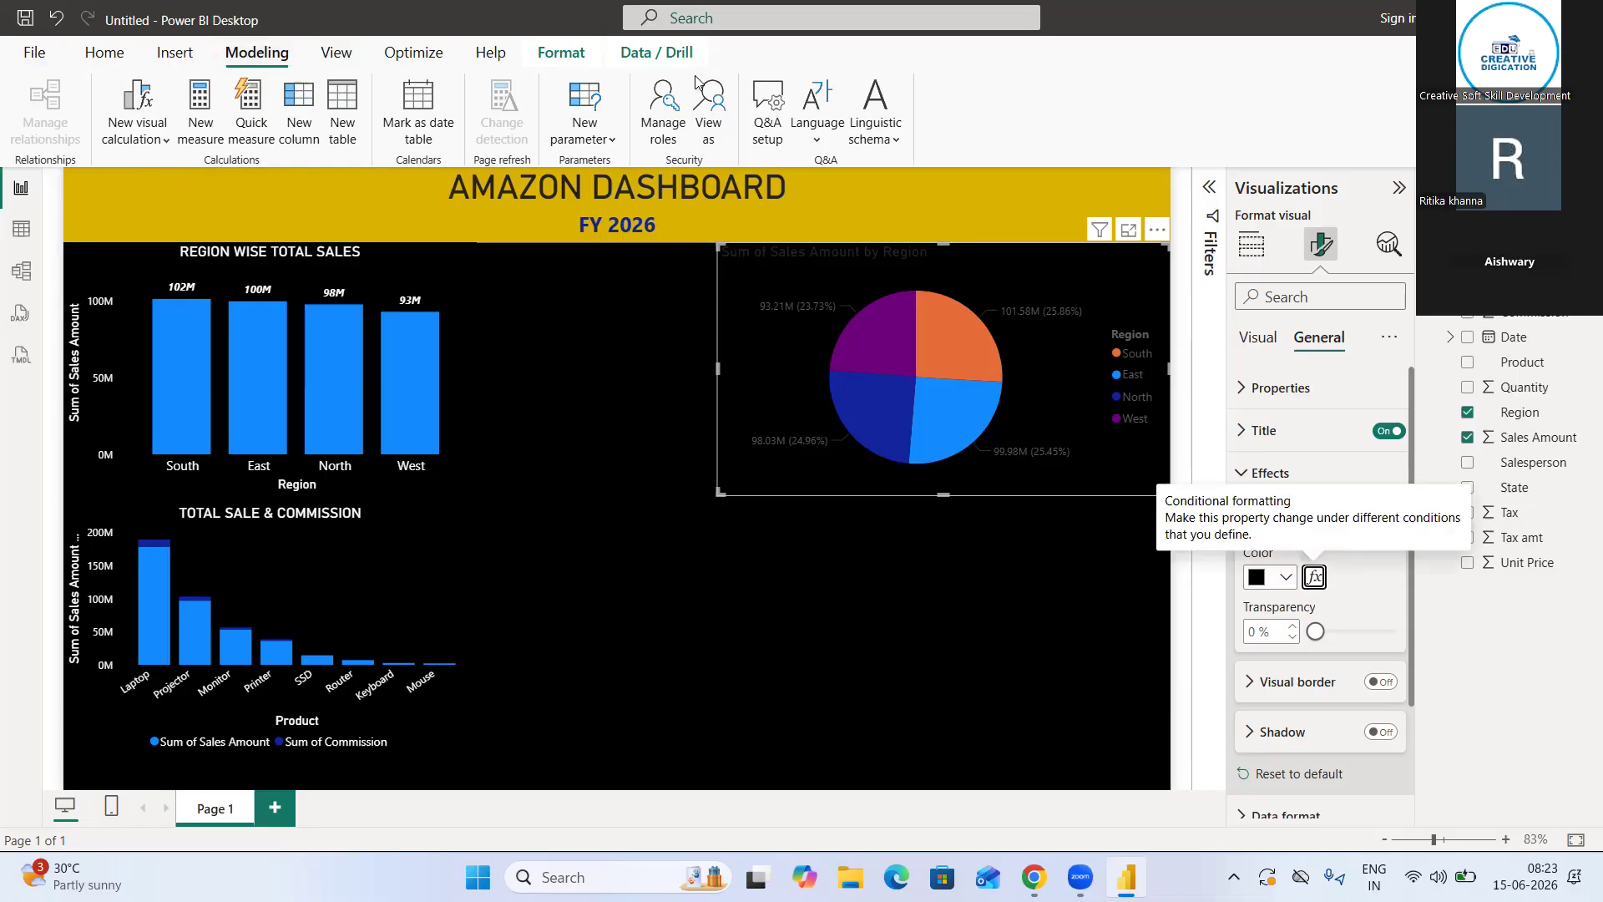
# Try the City park, Accessible Orchid and Sunset themes on the dashboard
pyautogui.click(337, 51)
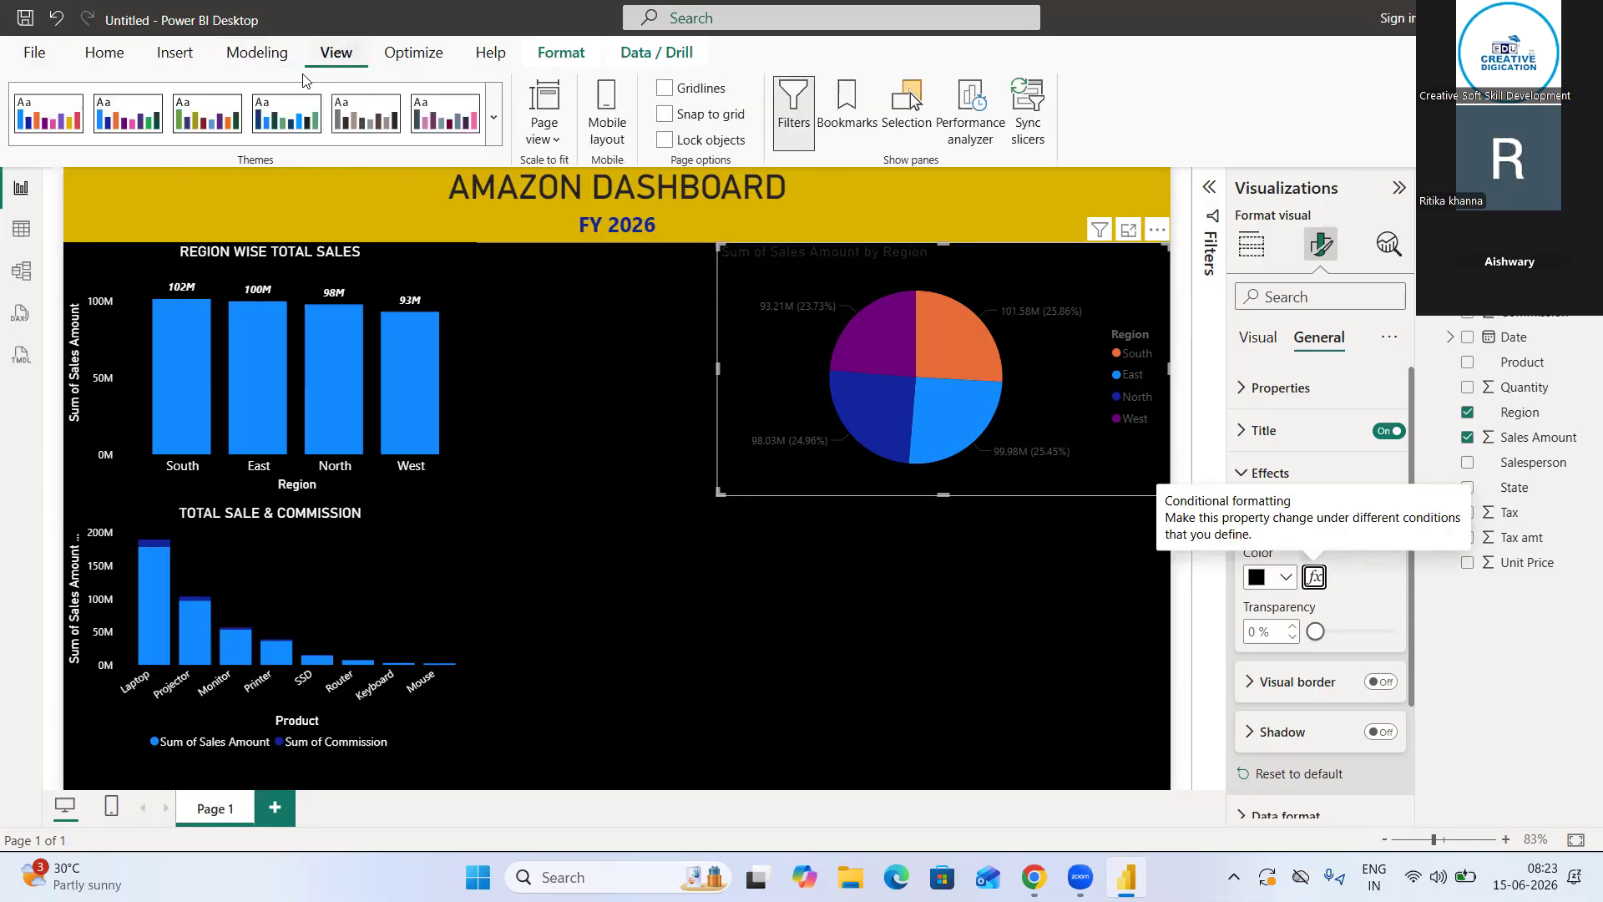
pyautogui.click(494, 132)
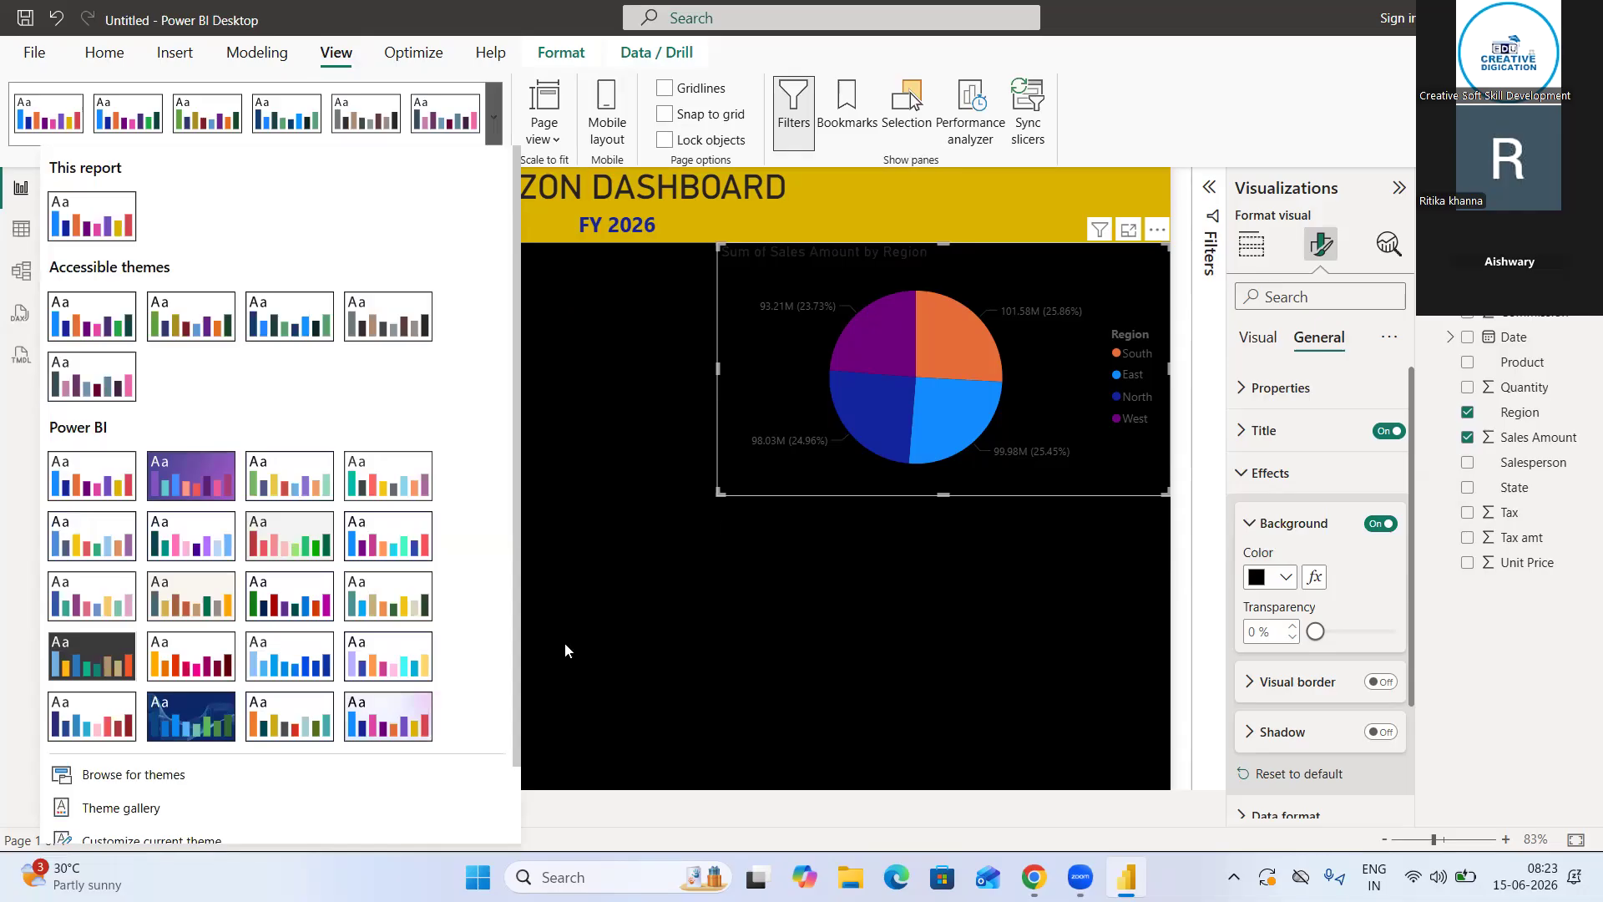
pyautogui.click(299, 486)
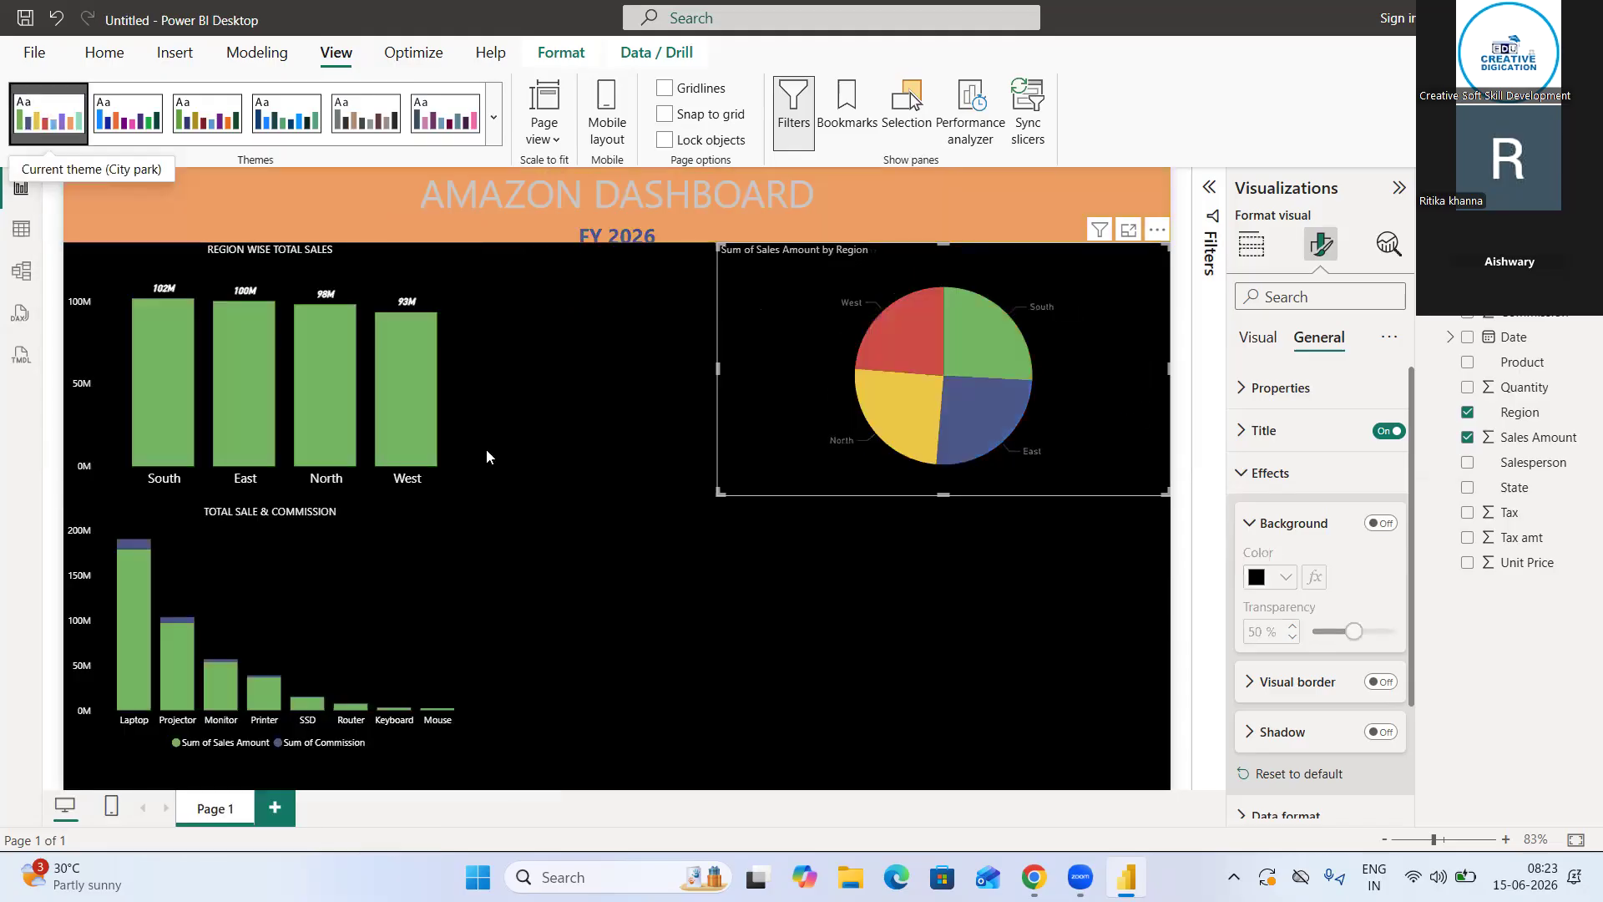
pyautogui.click(450, 129)
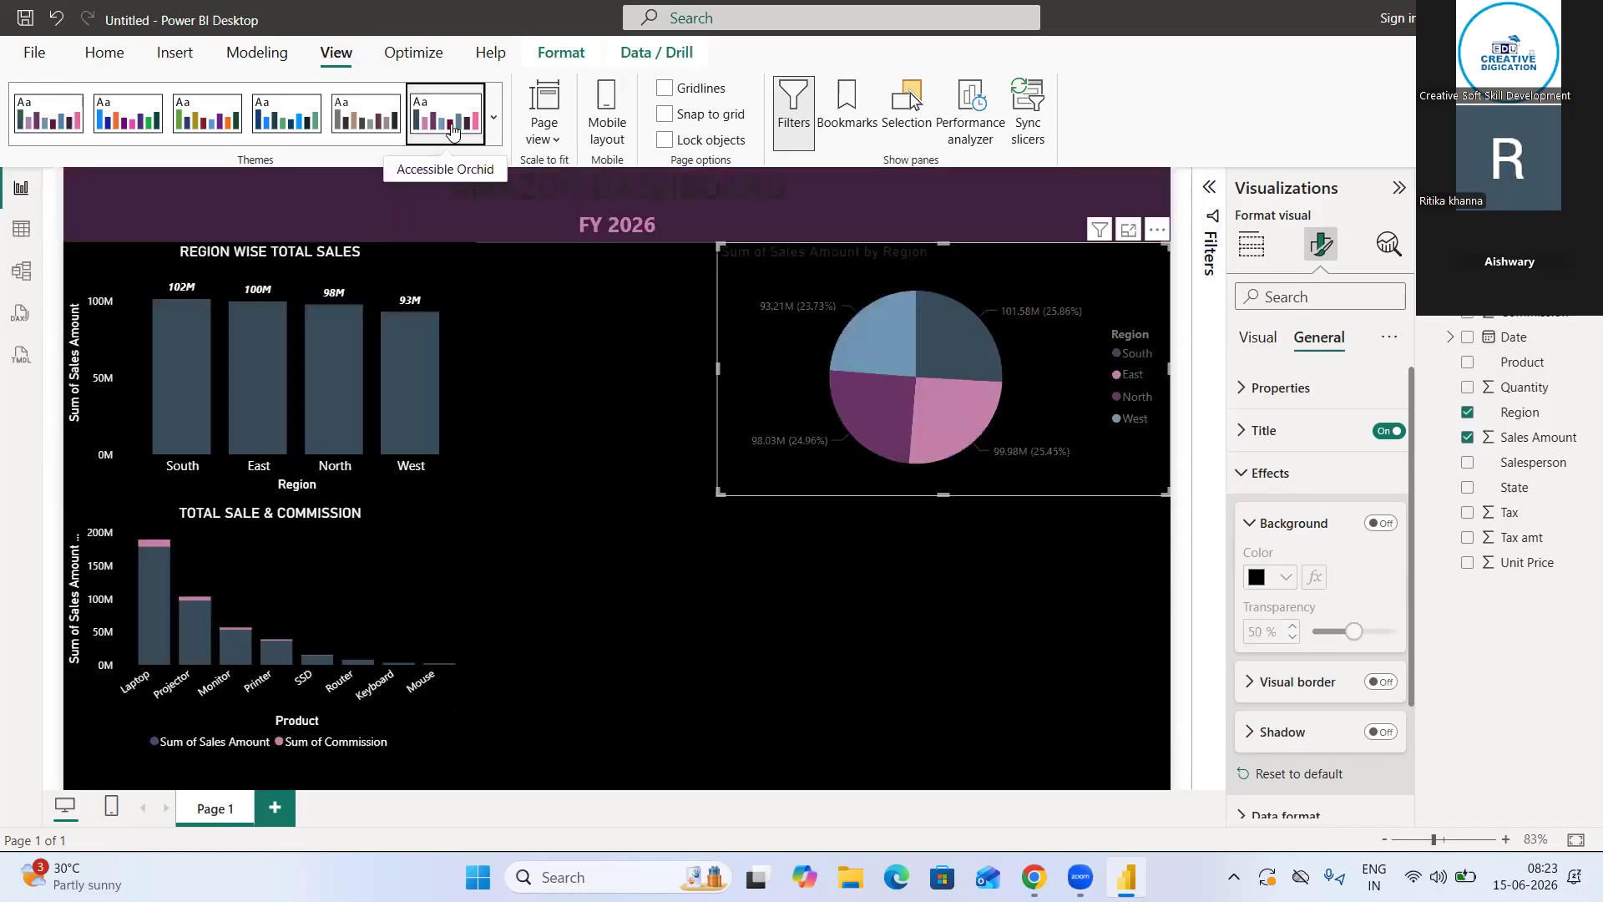
pyautogui.click(493, 129)
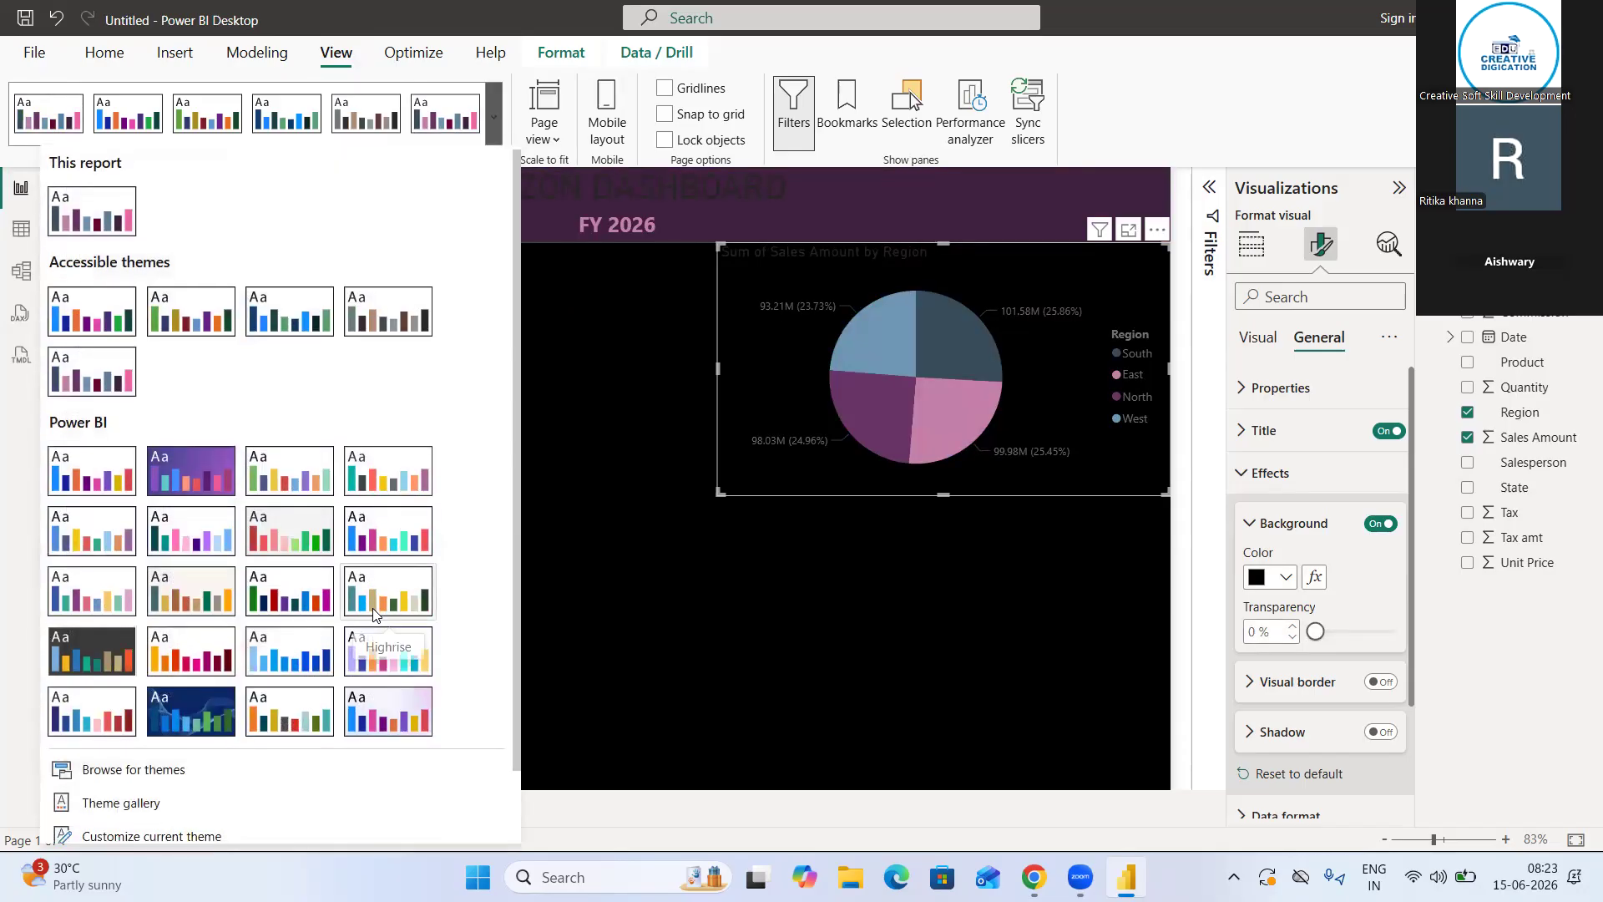
pyautogui.scroll(-3, 372, 606)
pyautogui.click(381, 591)
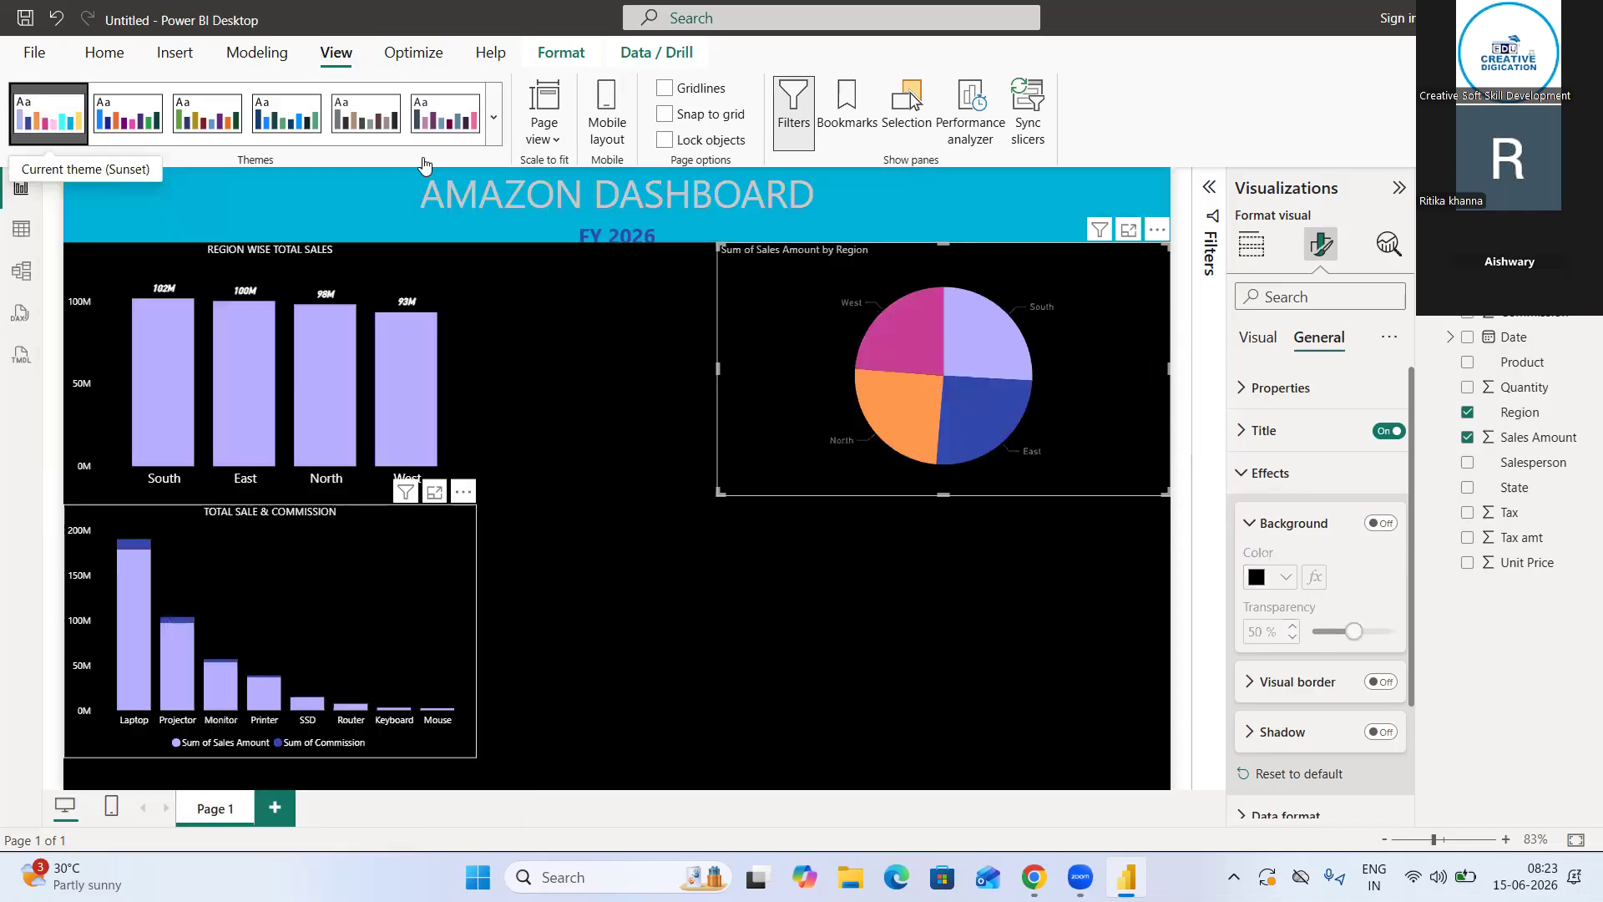
# Apply the Accessible Default theme to the report
pyautogui.click(493, 124)
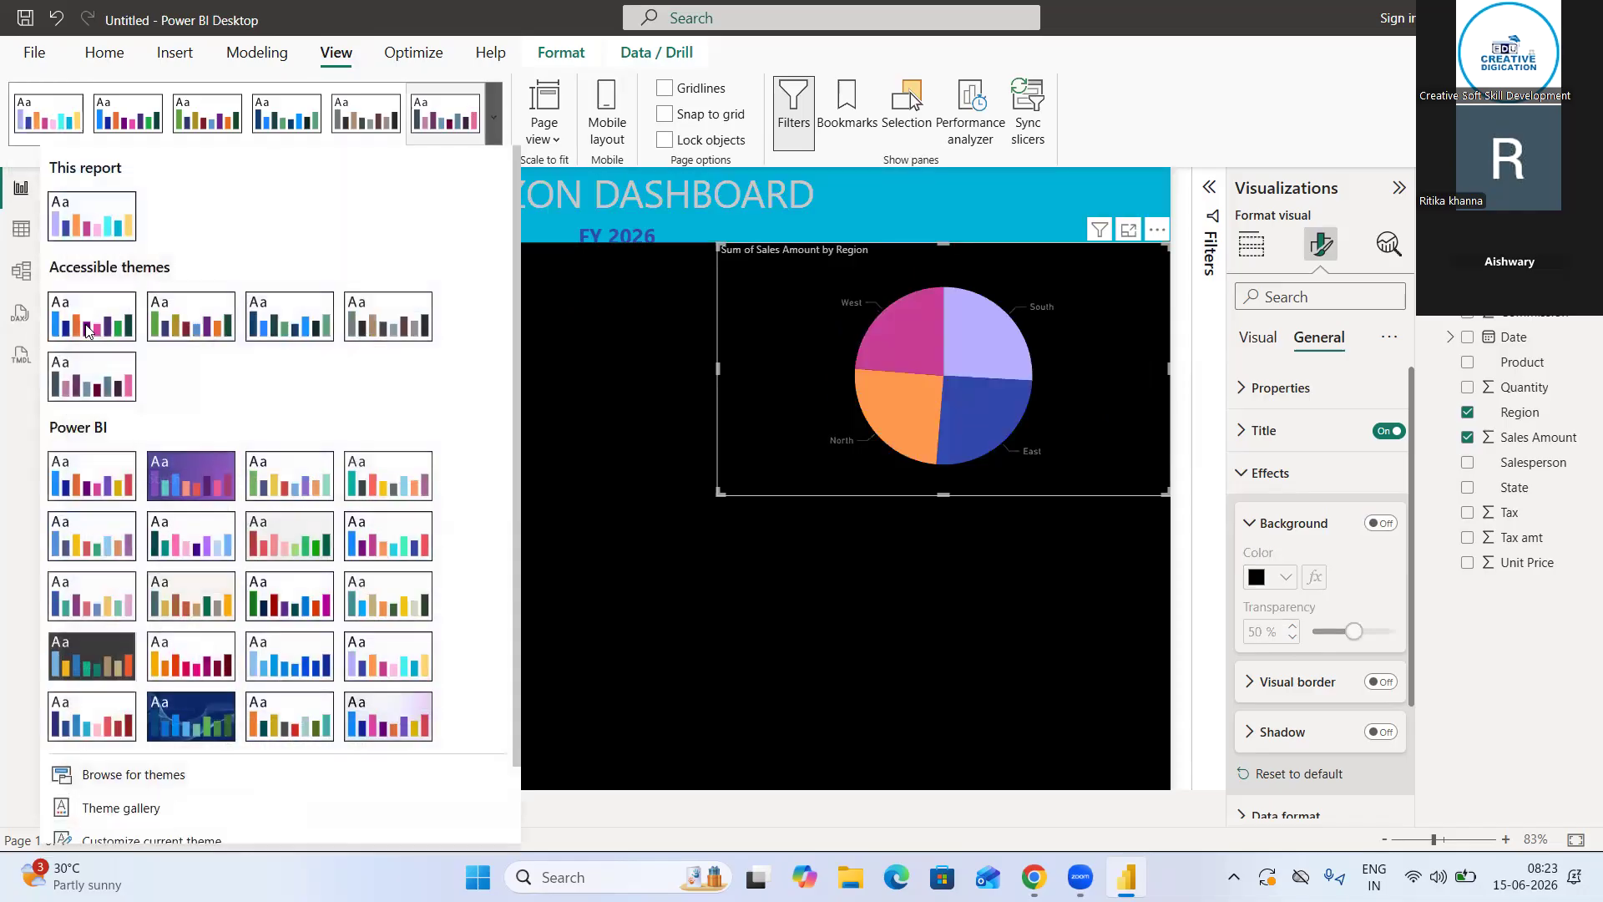
pyautogui.click(87, 327)
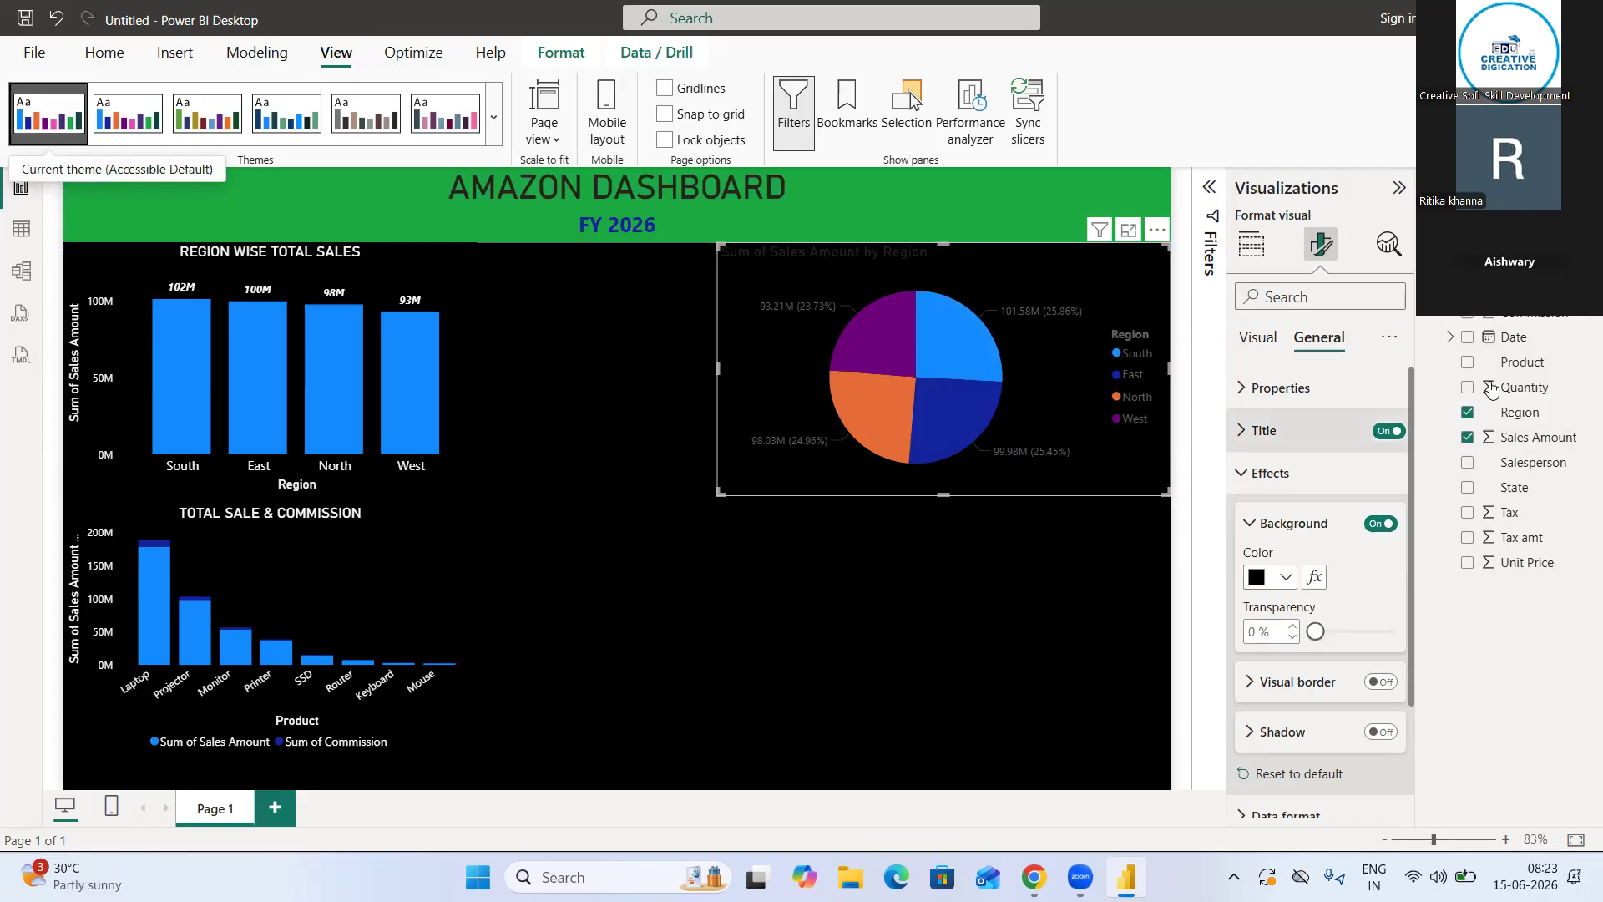
# Set the region pie chart's title text color to white and center the title horizontally
pyautogui.click(1258, 442)
pyautogui.scroll(-1, 1273, 617)
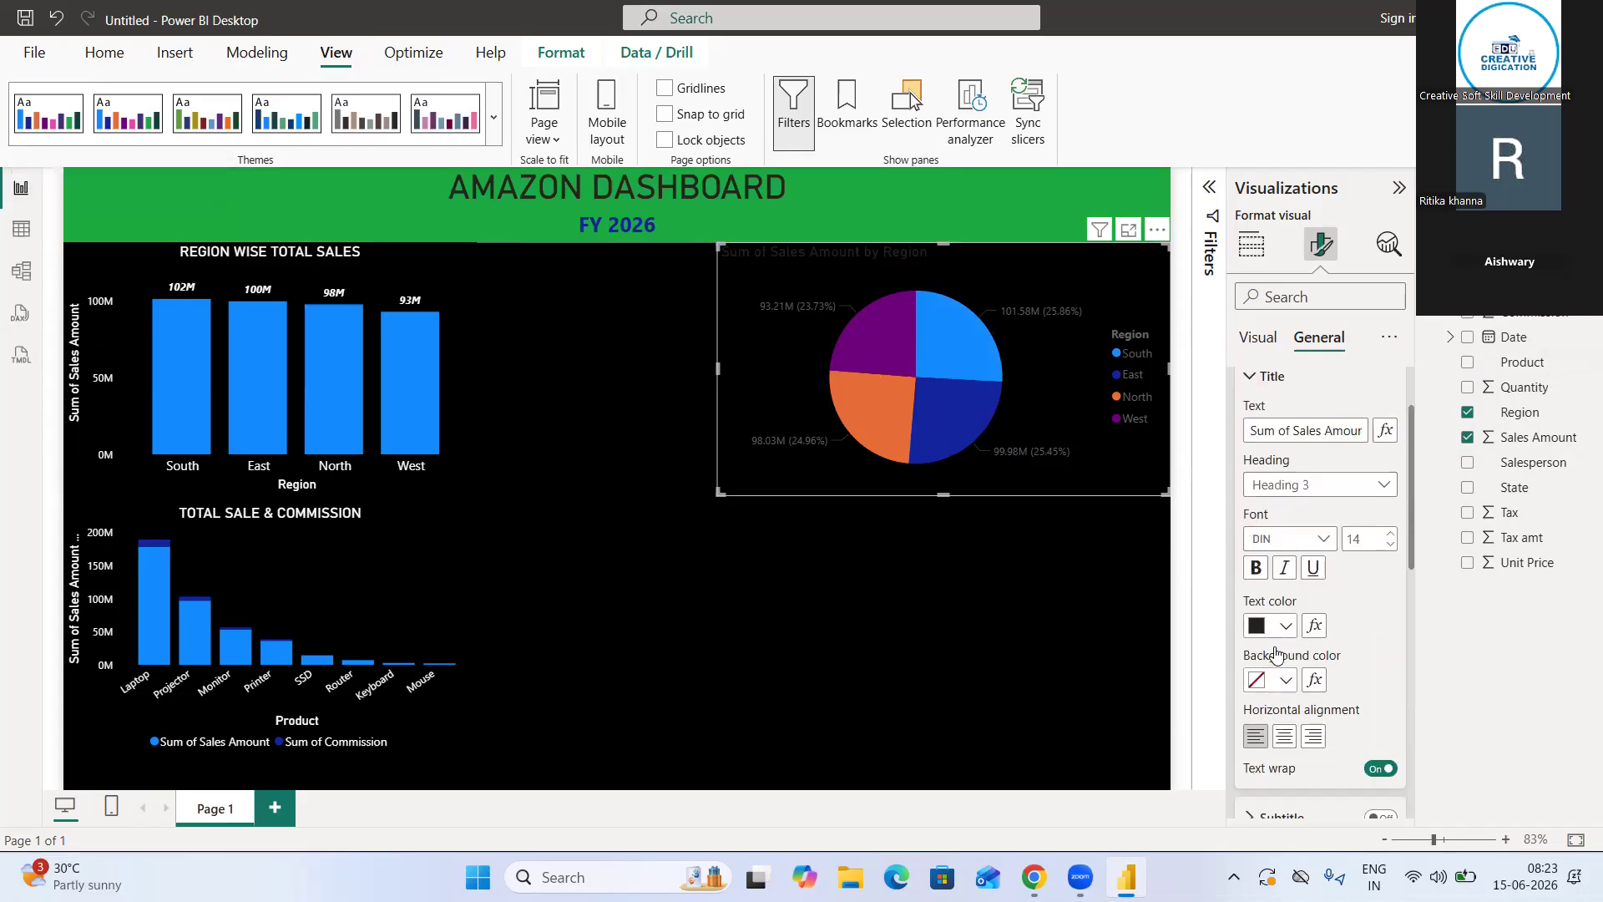
pyautogui.click(1277, 632)
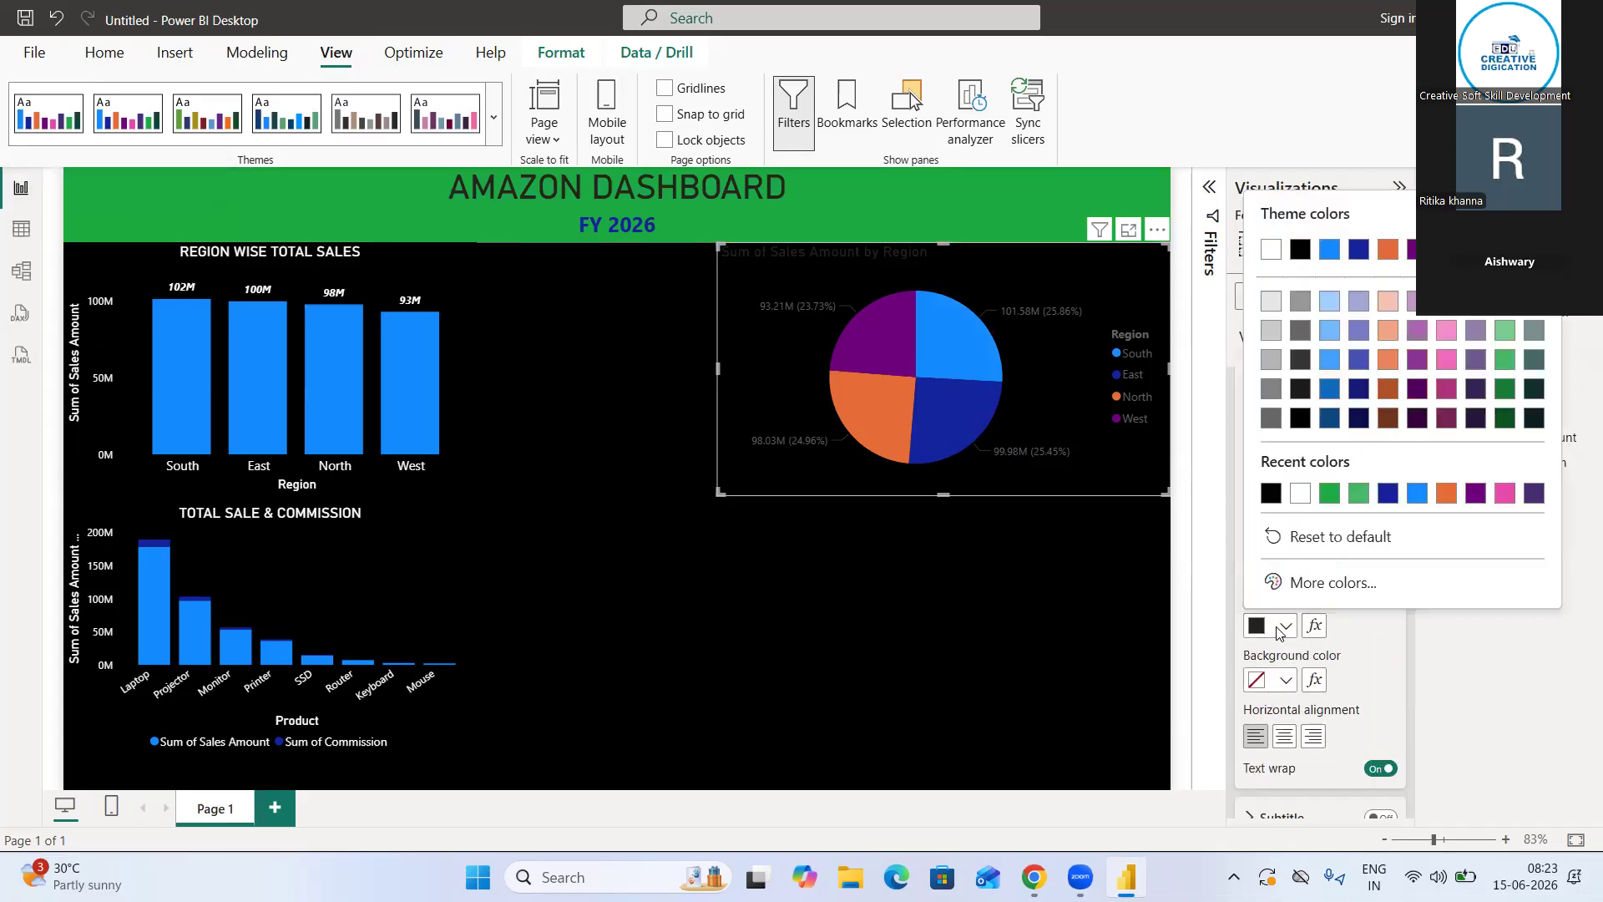
pyautogui.click(1305, 498)
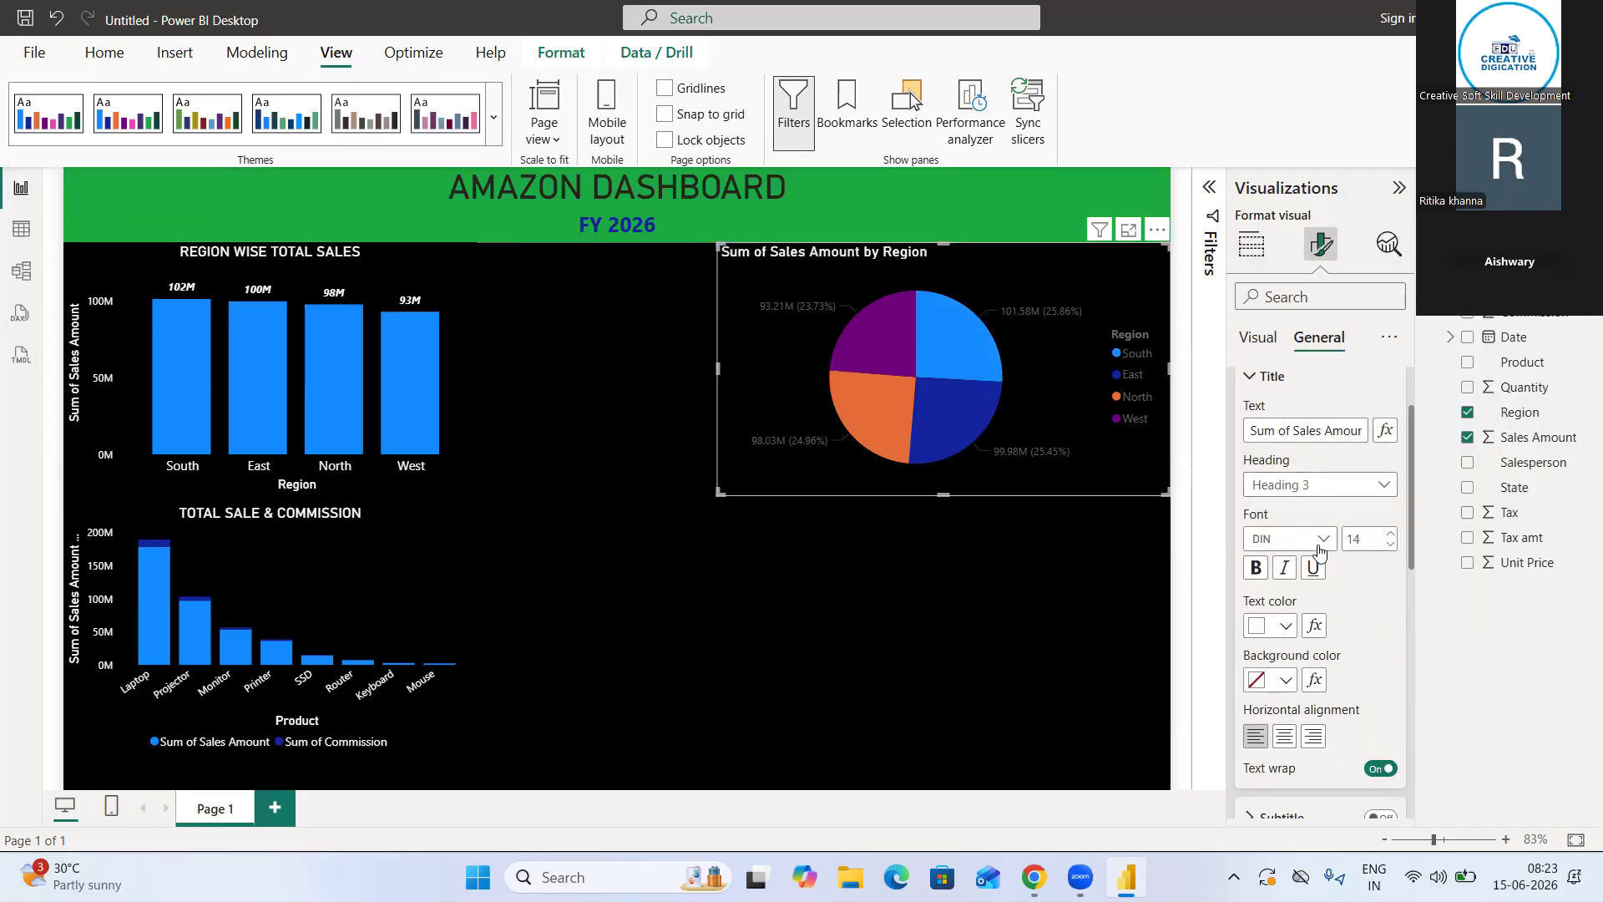
pyautogui.click(1285, 736)
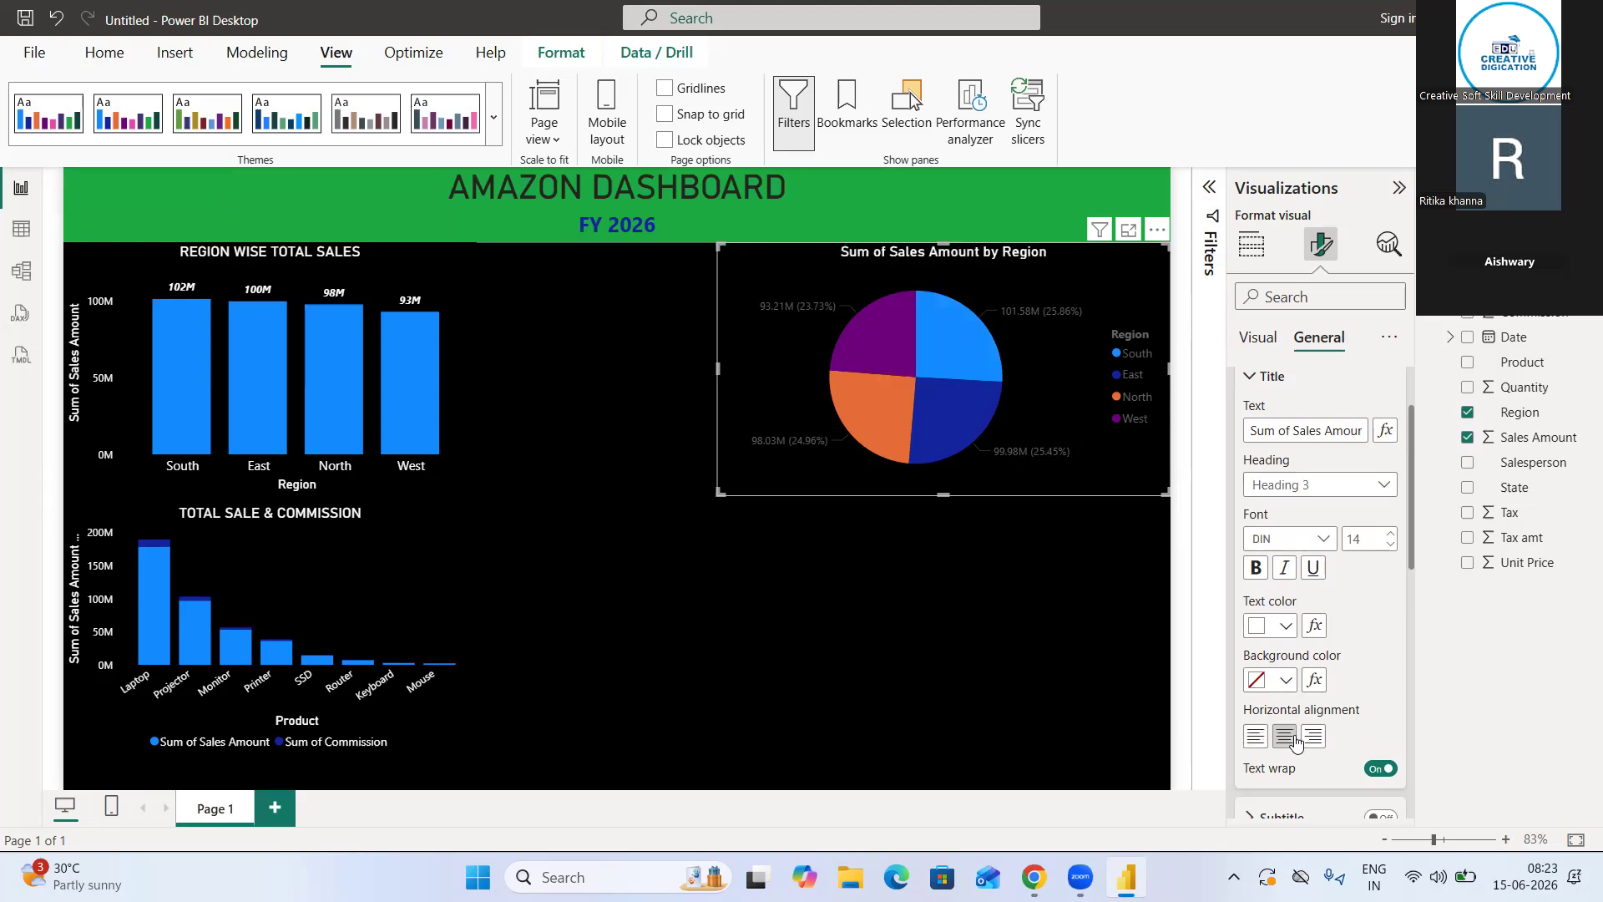
pyautogui.click(1251, 383)
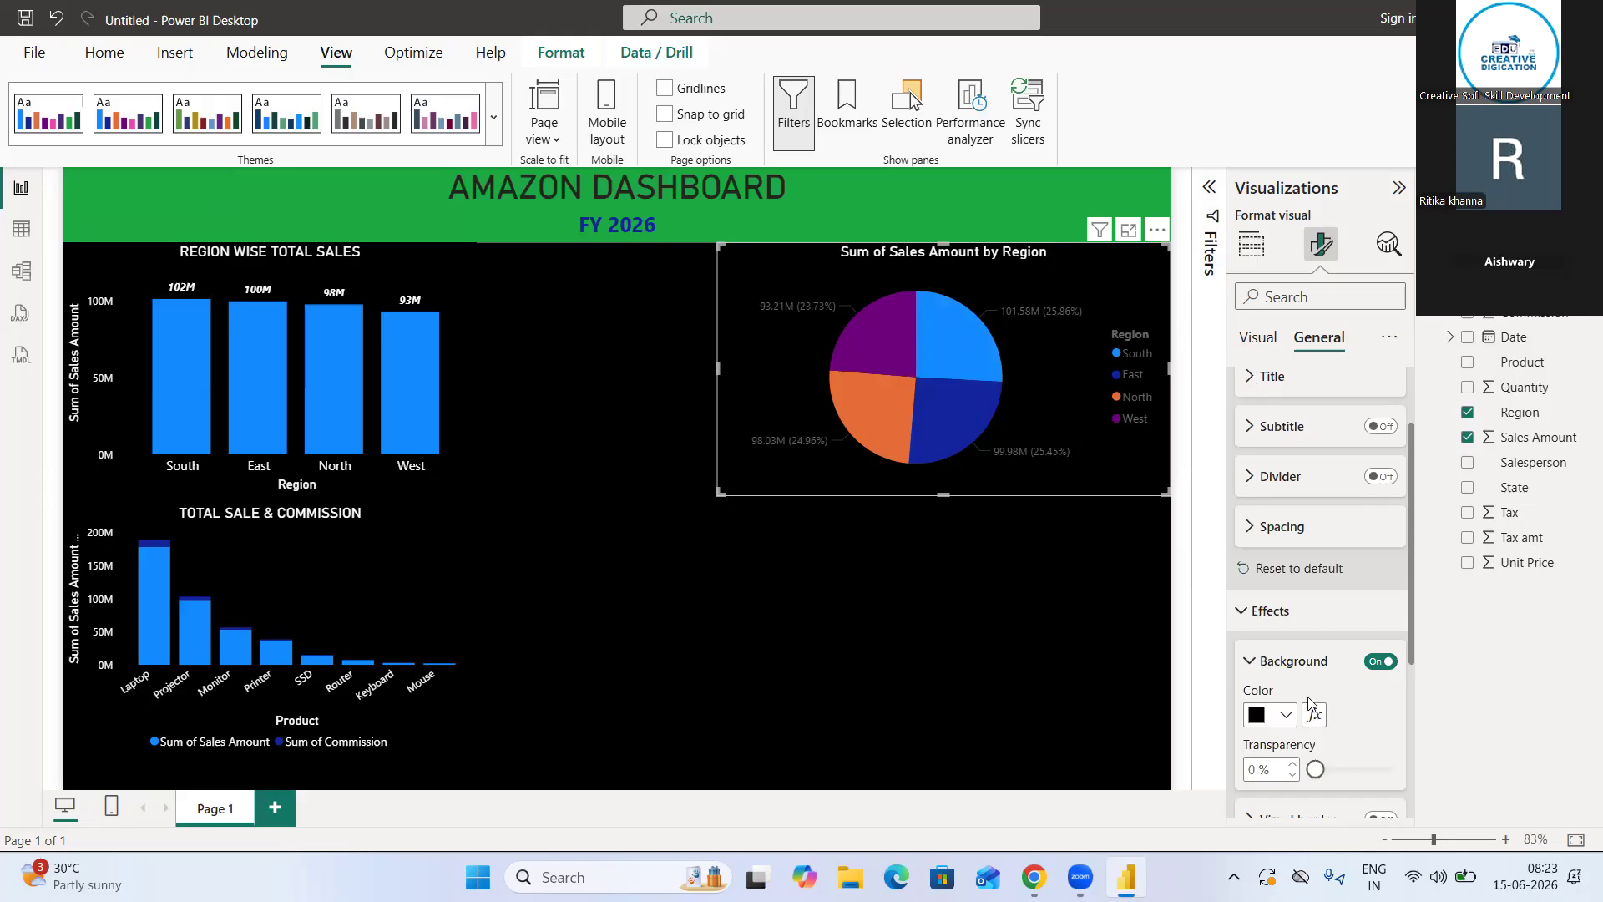
# Look through the pie chart's general properties, title, subtitle and effects settings for an option that controls the label color
pyautogui.scroll(-3, 1284, 619)
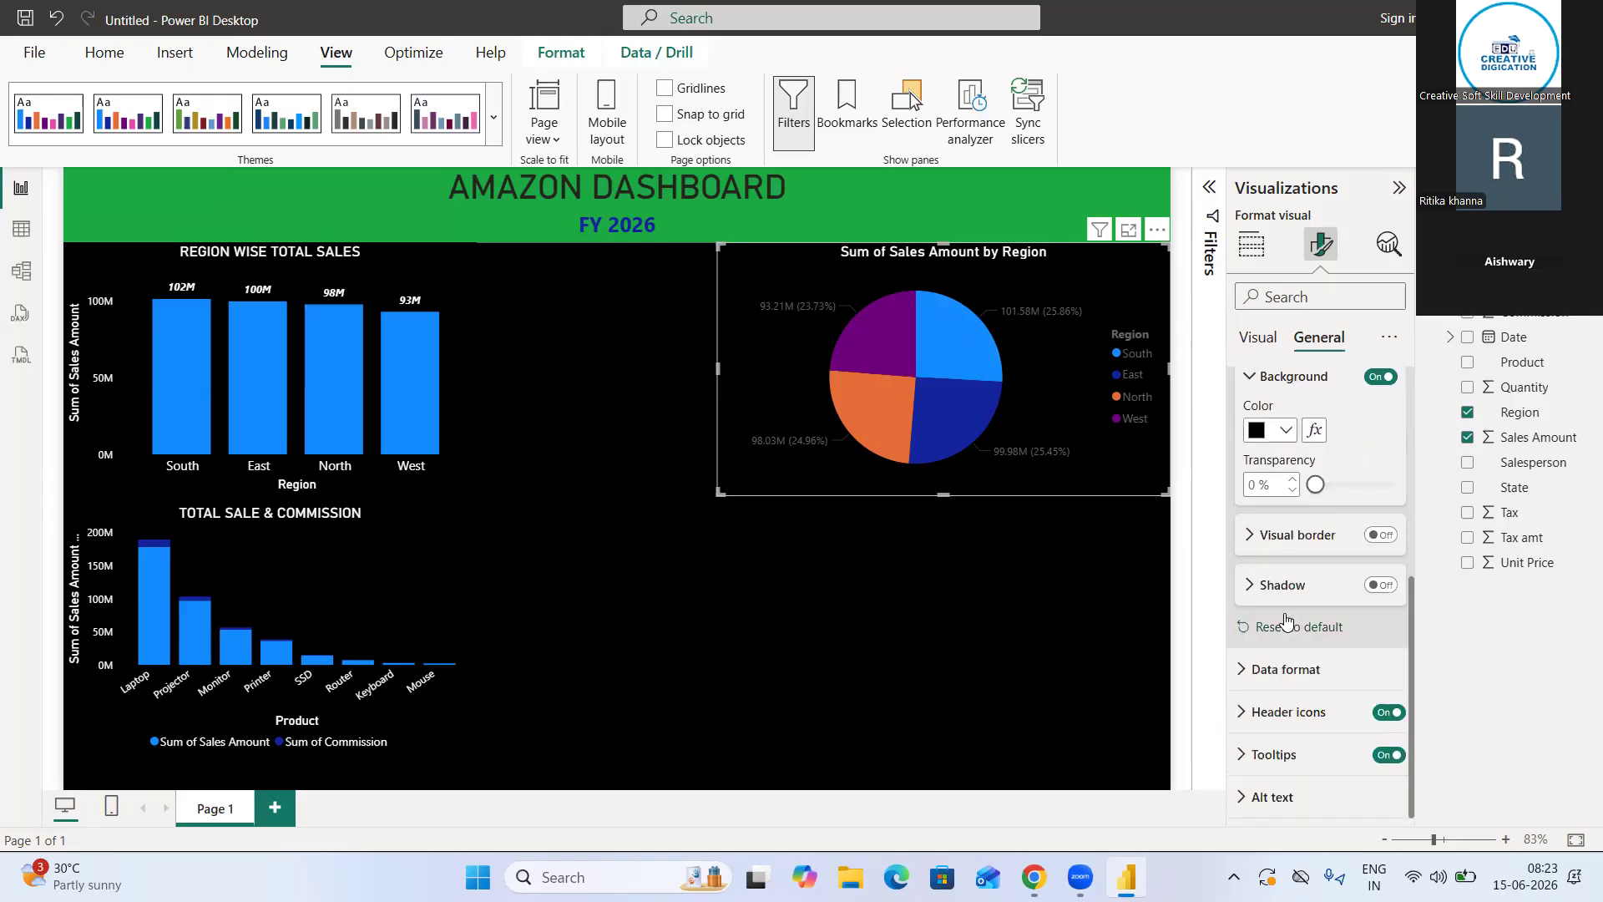
pyautogui.scroll(4, 1284, 619)
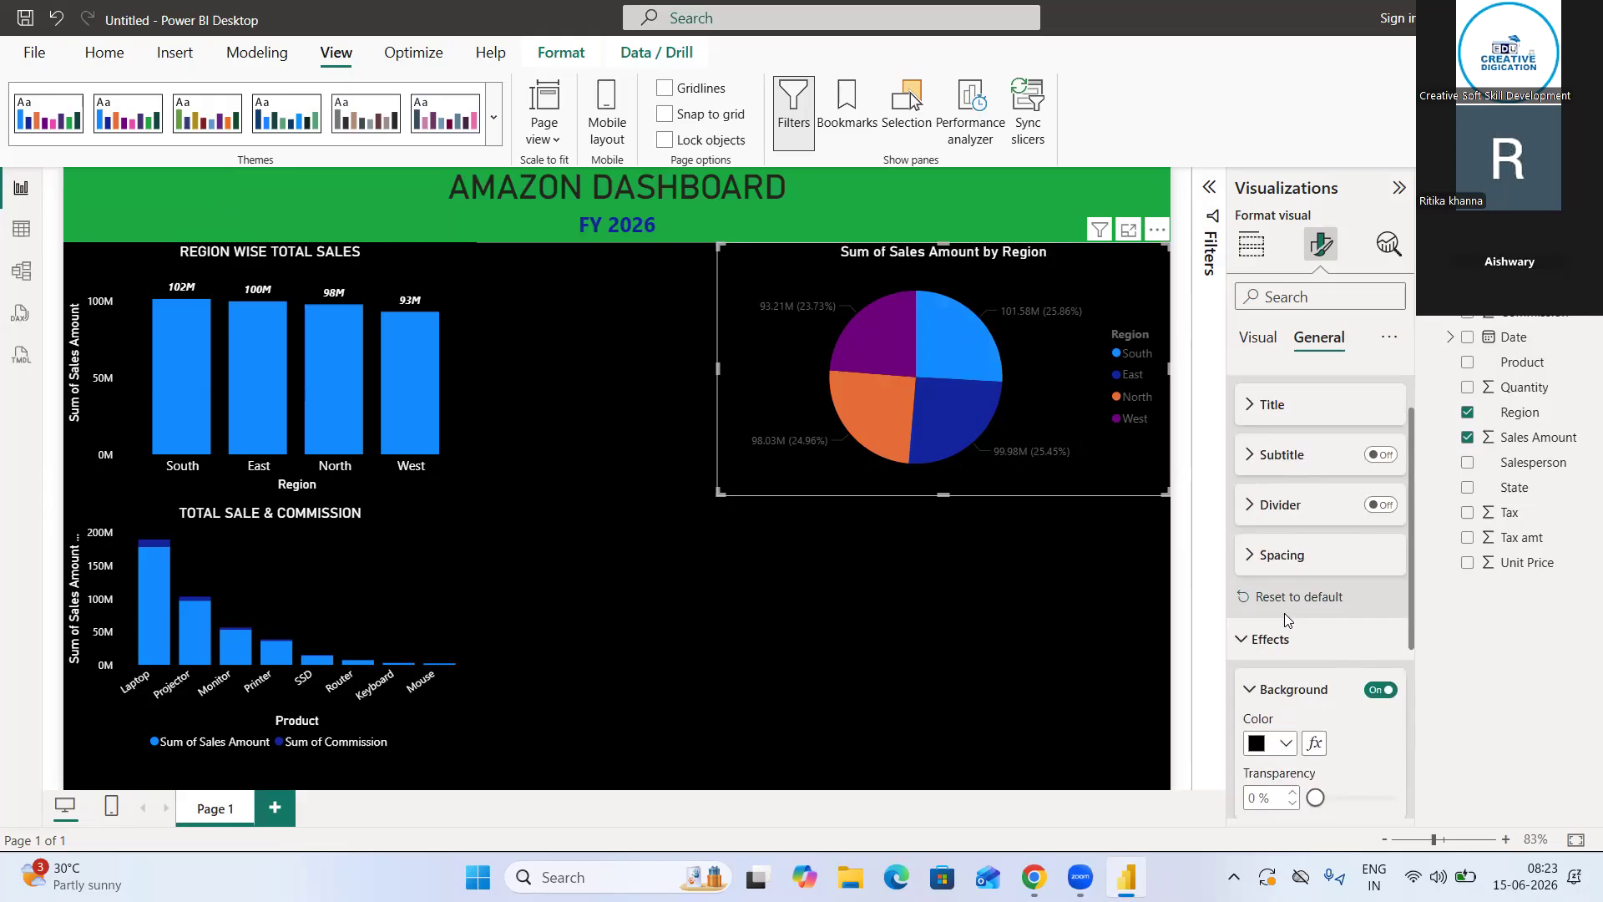
pyautogui.scroll(1, 1284, 619)
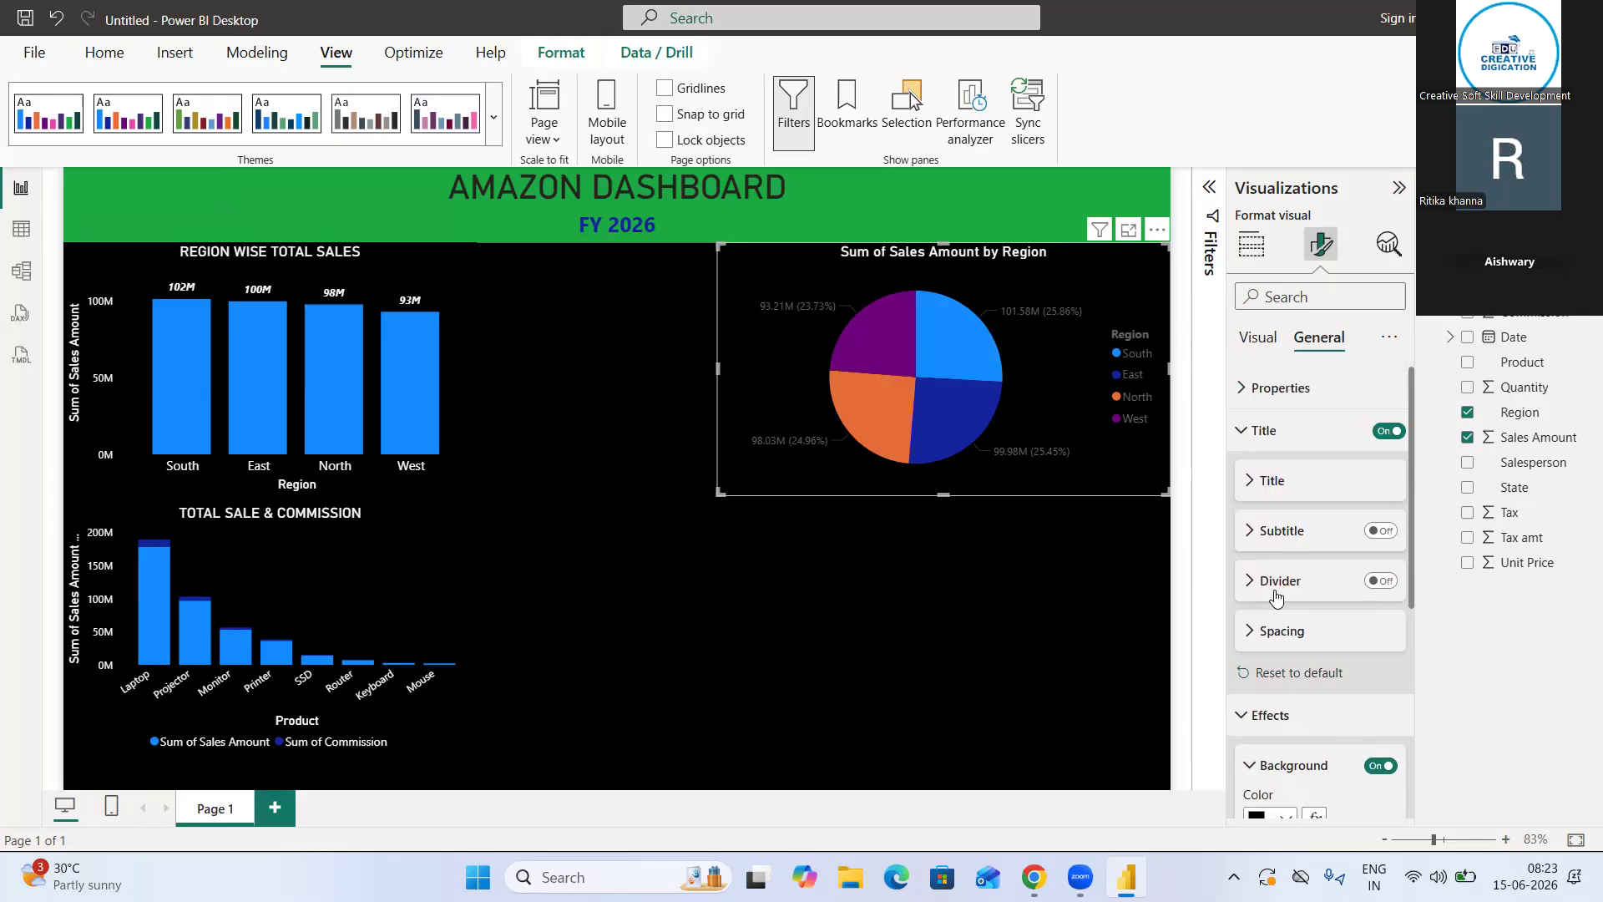
pyautogui.click(1248, 433)
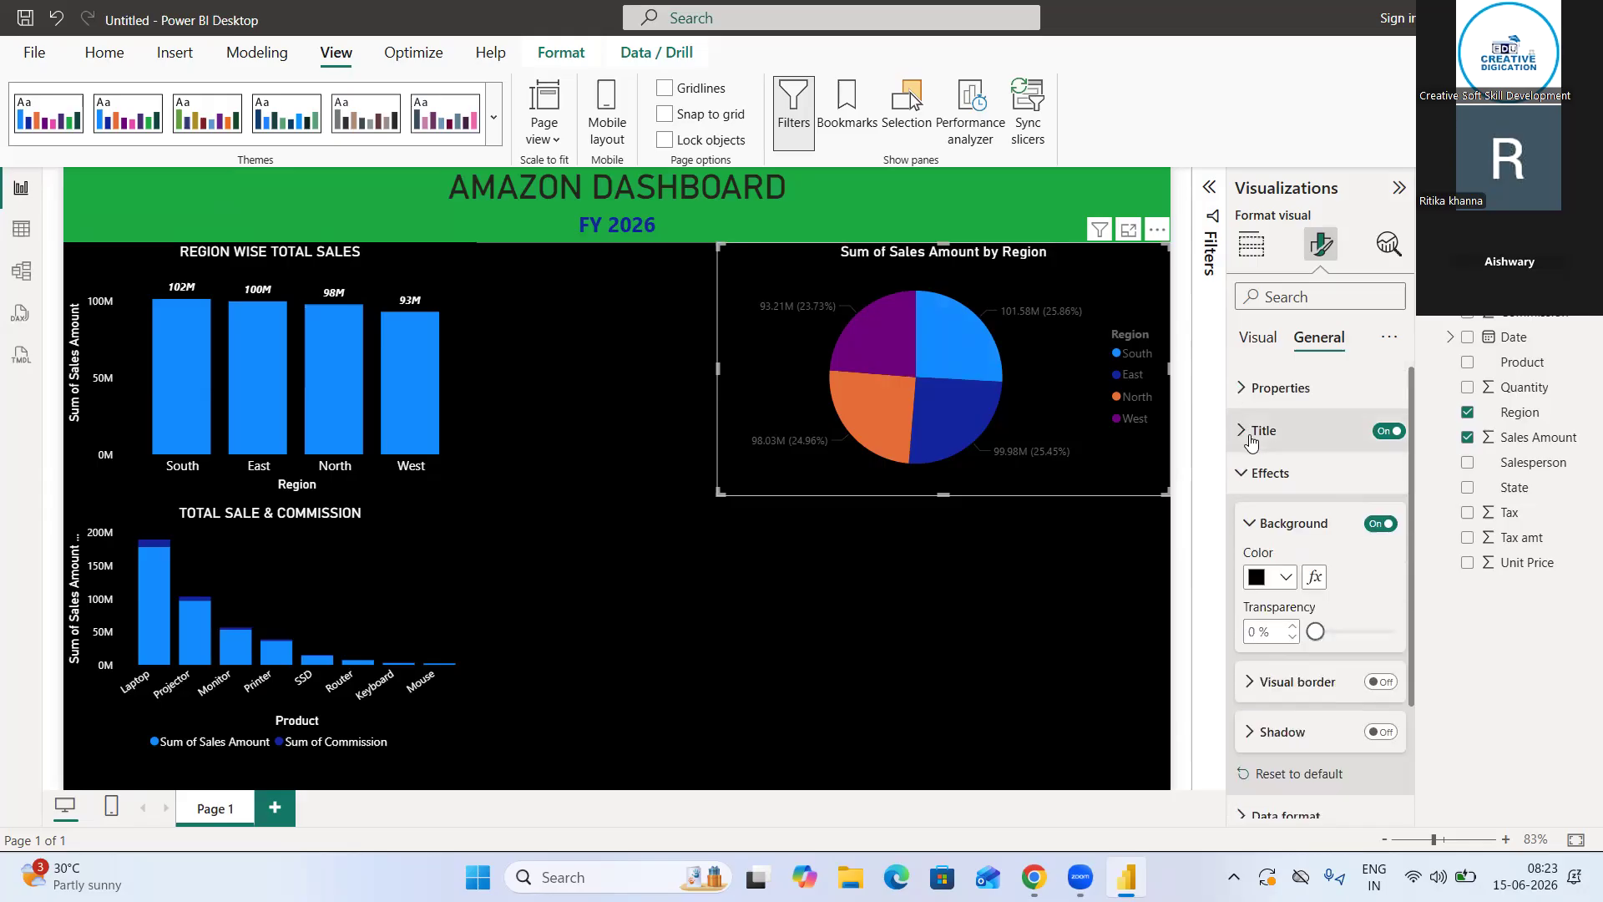
pyautogui.click(1248, 526)
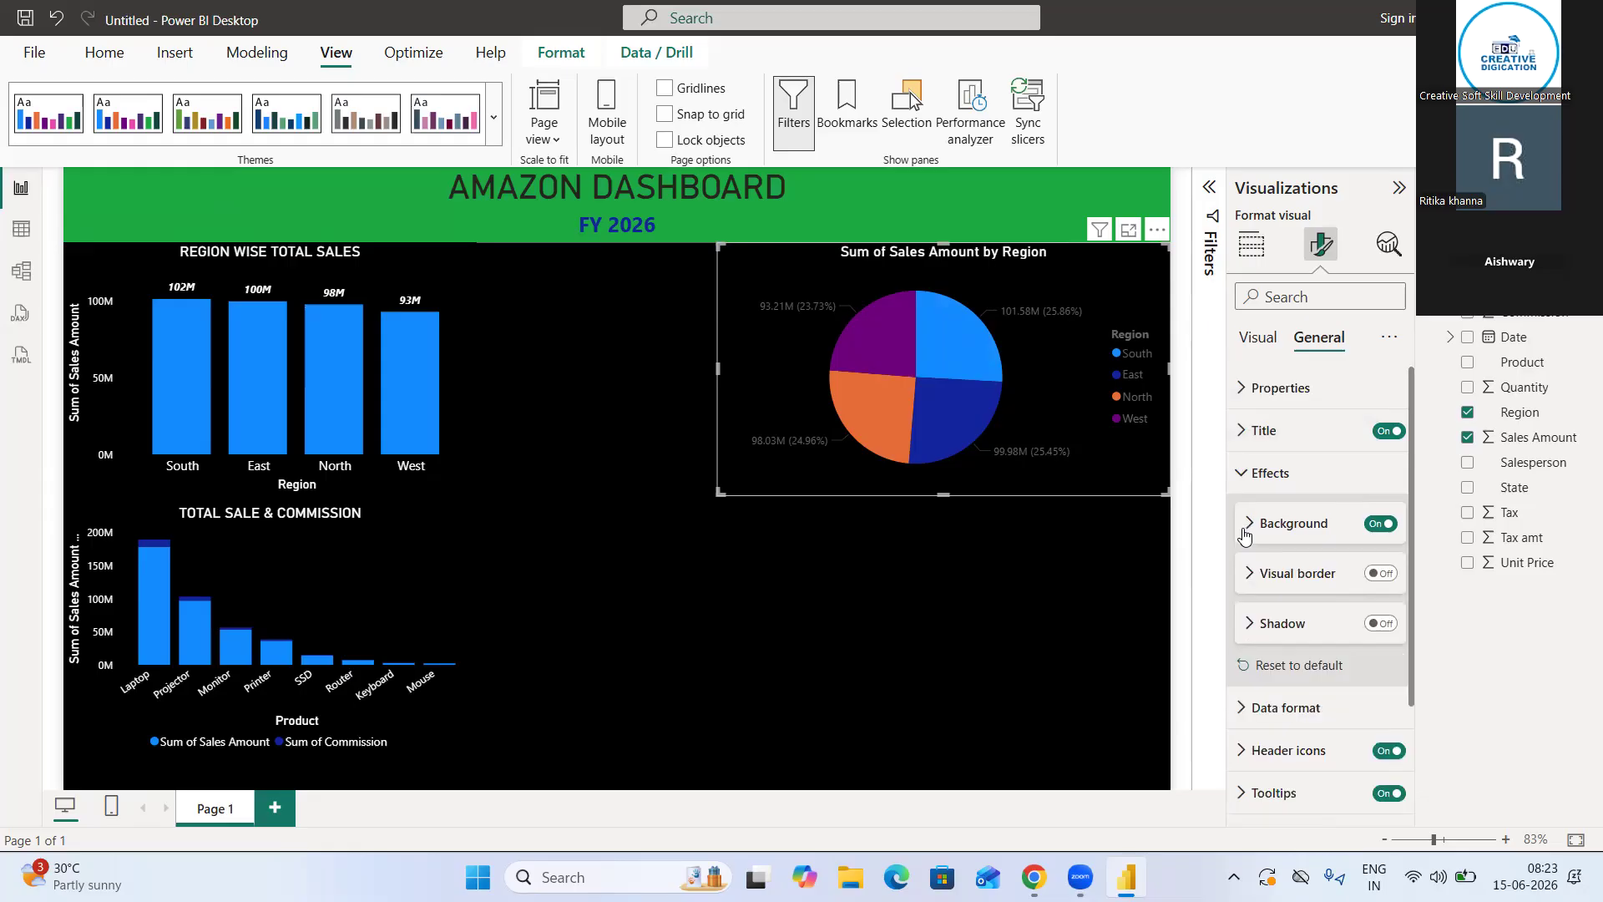
pyautogui.click(1245, 476)
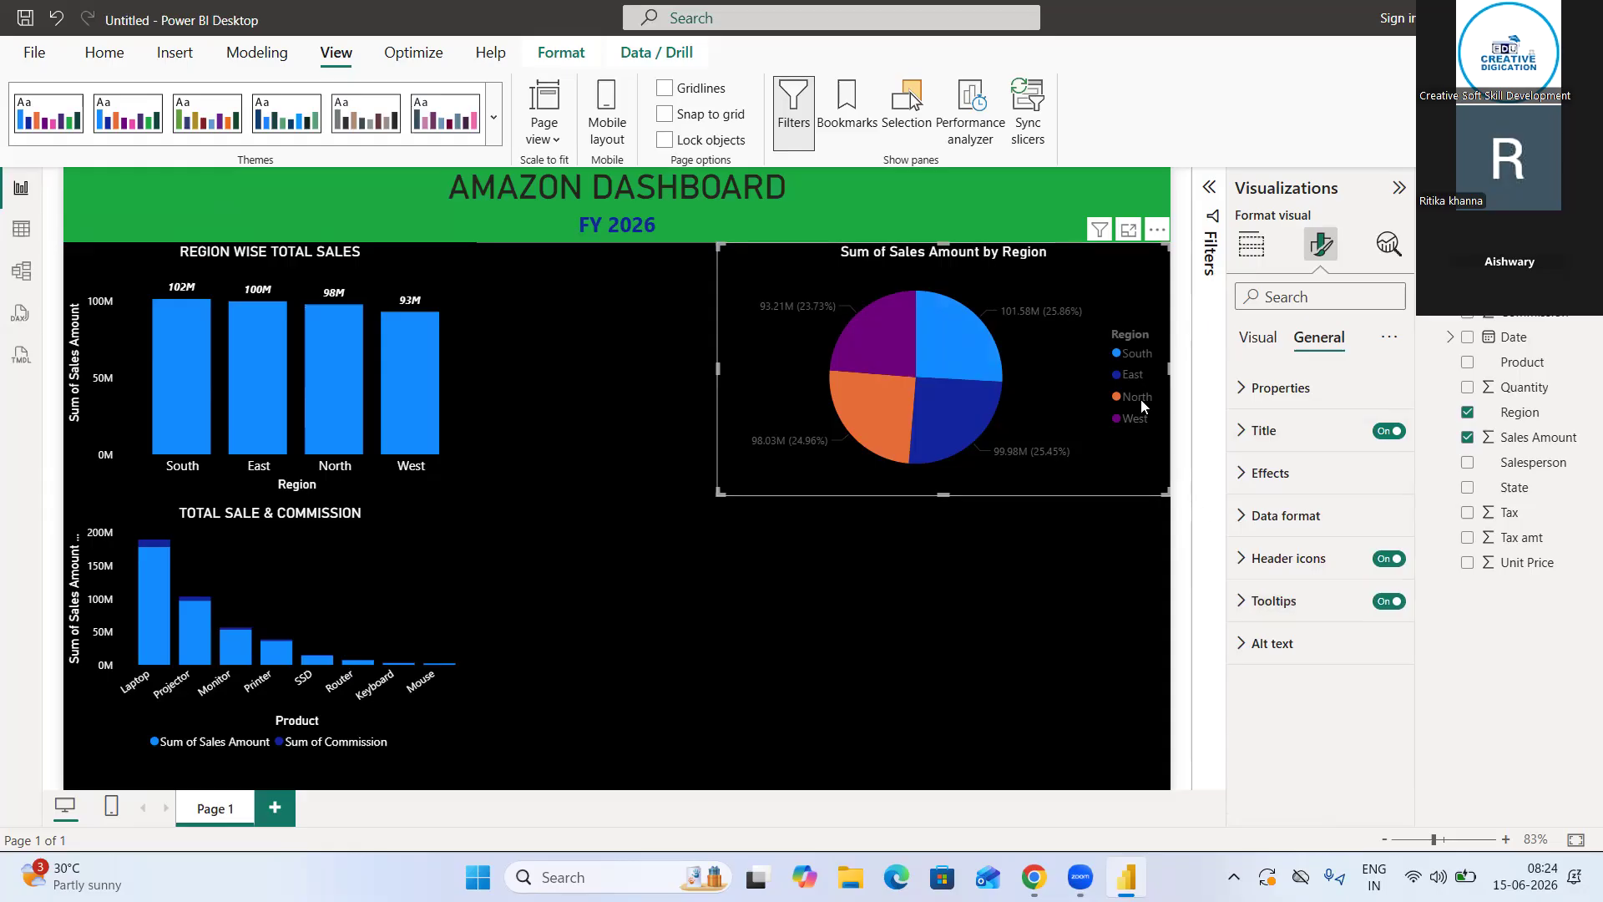
pyautogui.moveTo(1026, 313)
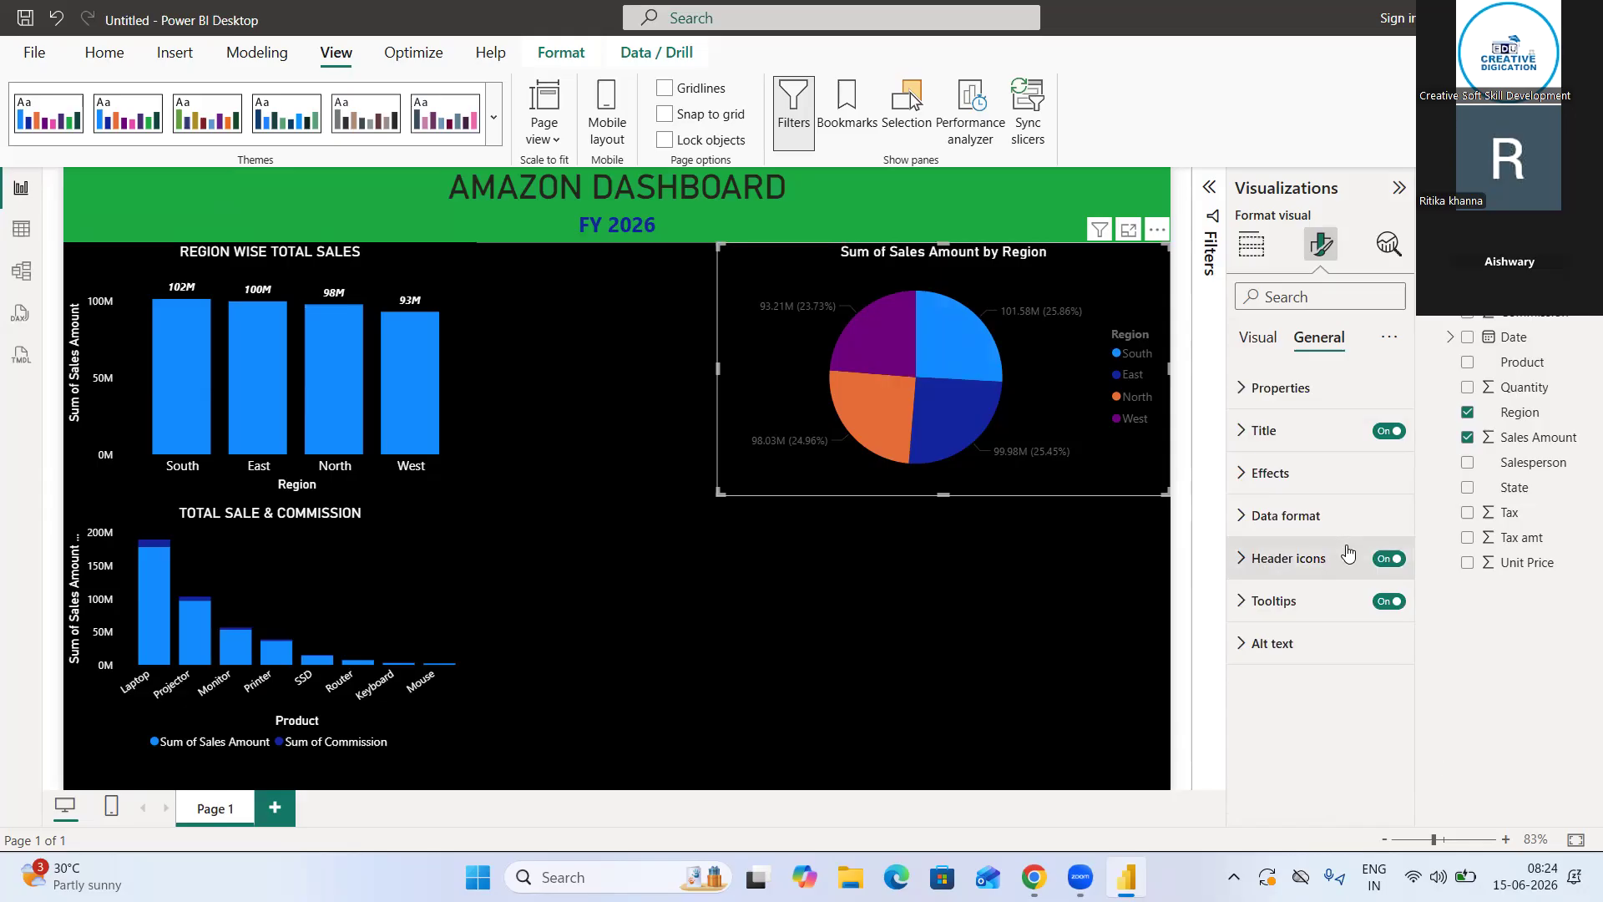
pyautogui.click(1254, 390)
pyautogui.scroll(-3, 1317, 568)
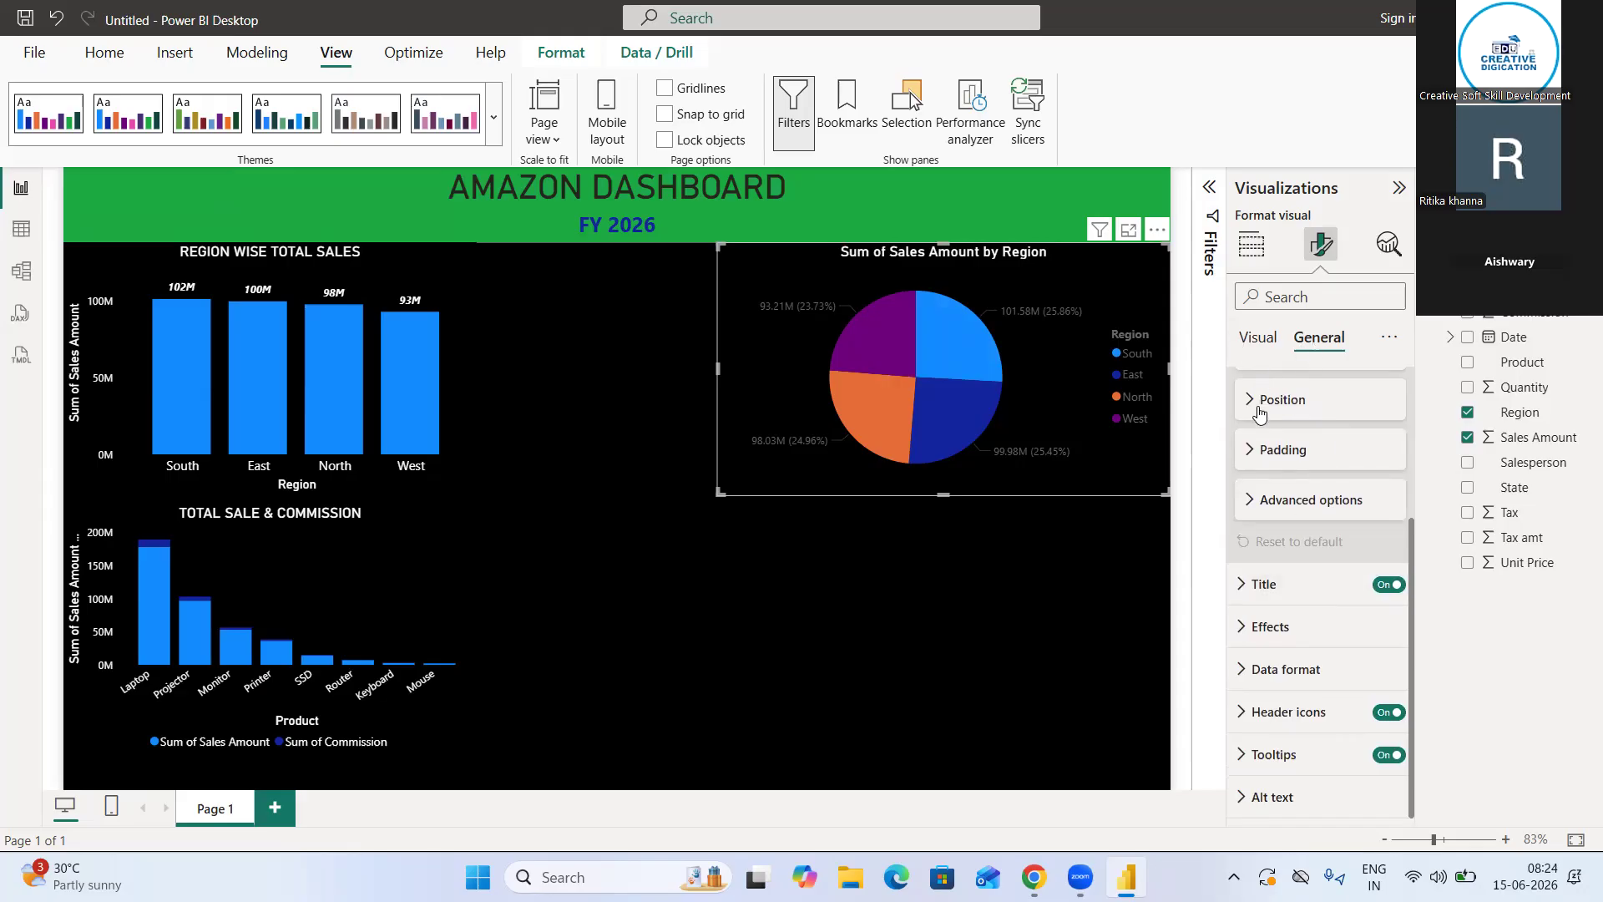
pyautogui.scroll(3, 1261, 417)
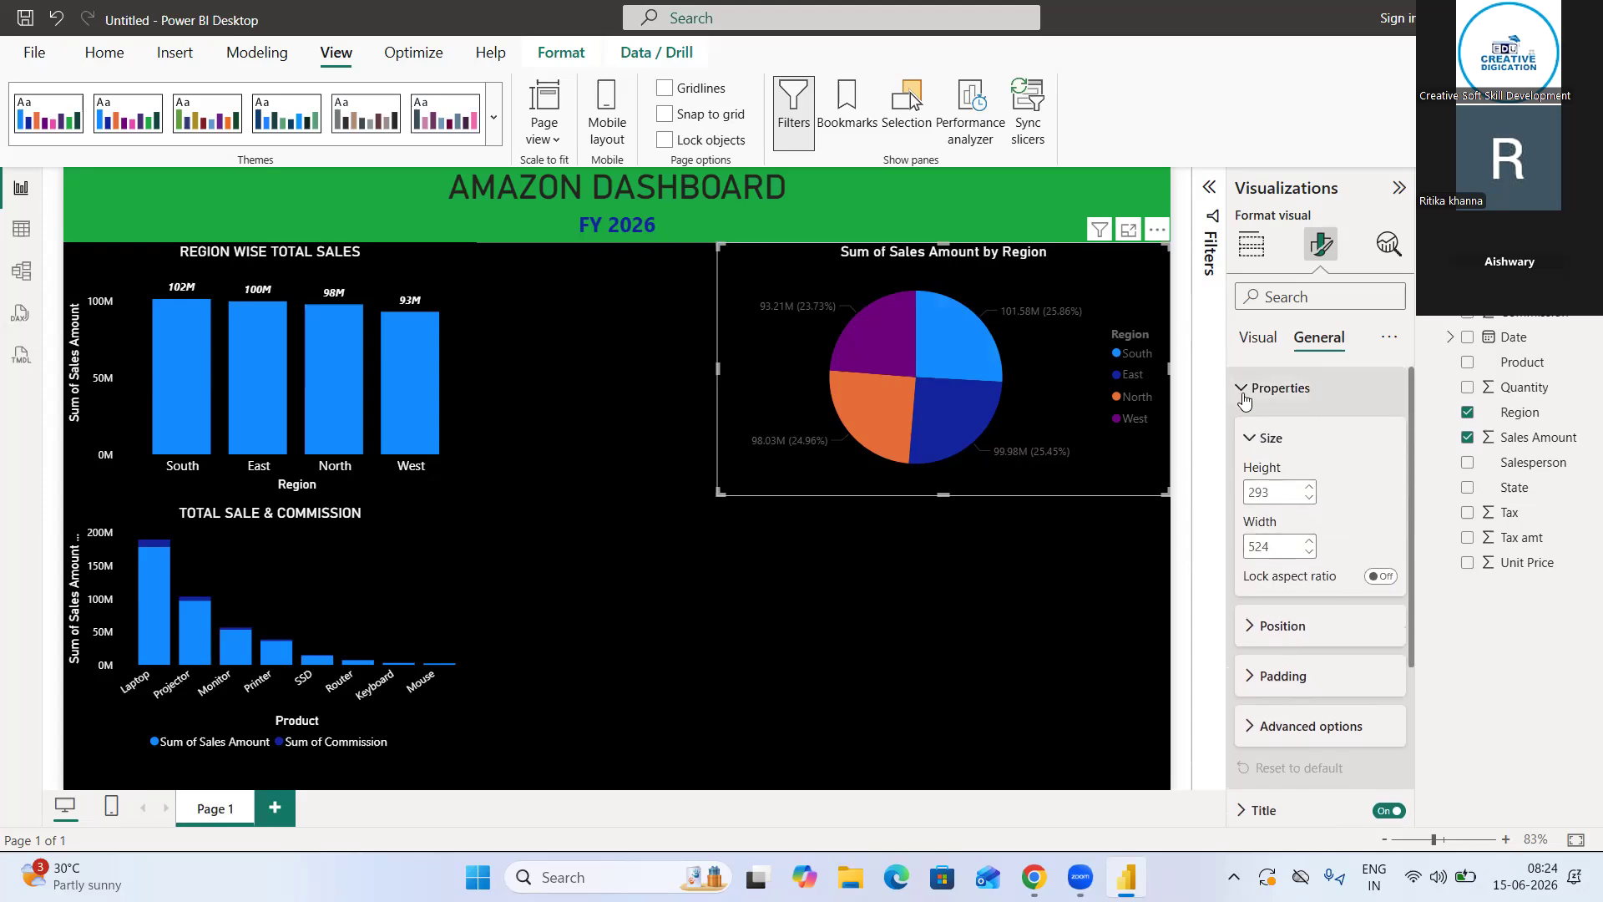
pyautogui.click(1244, 400)
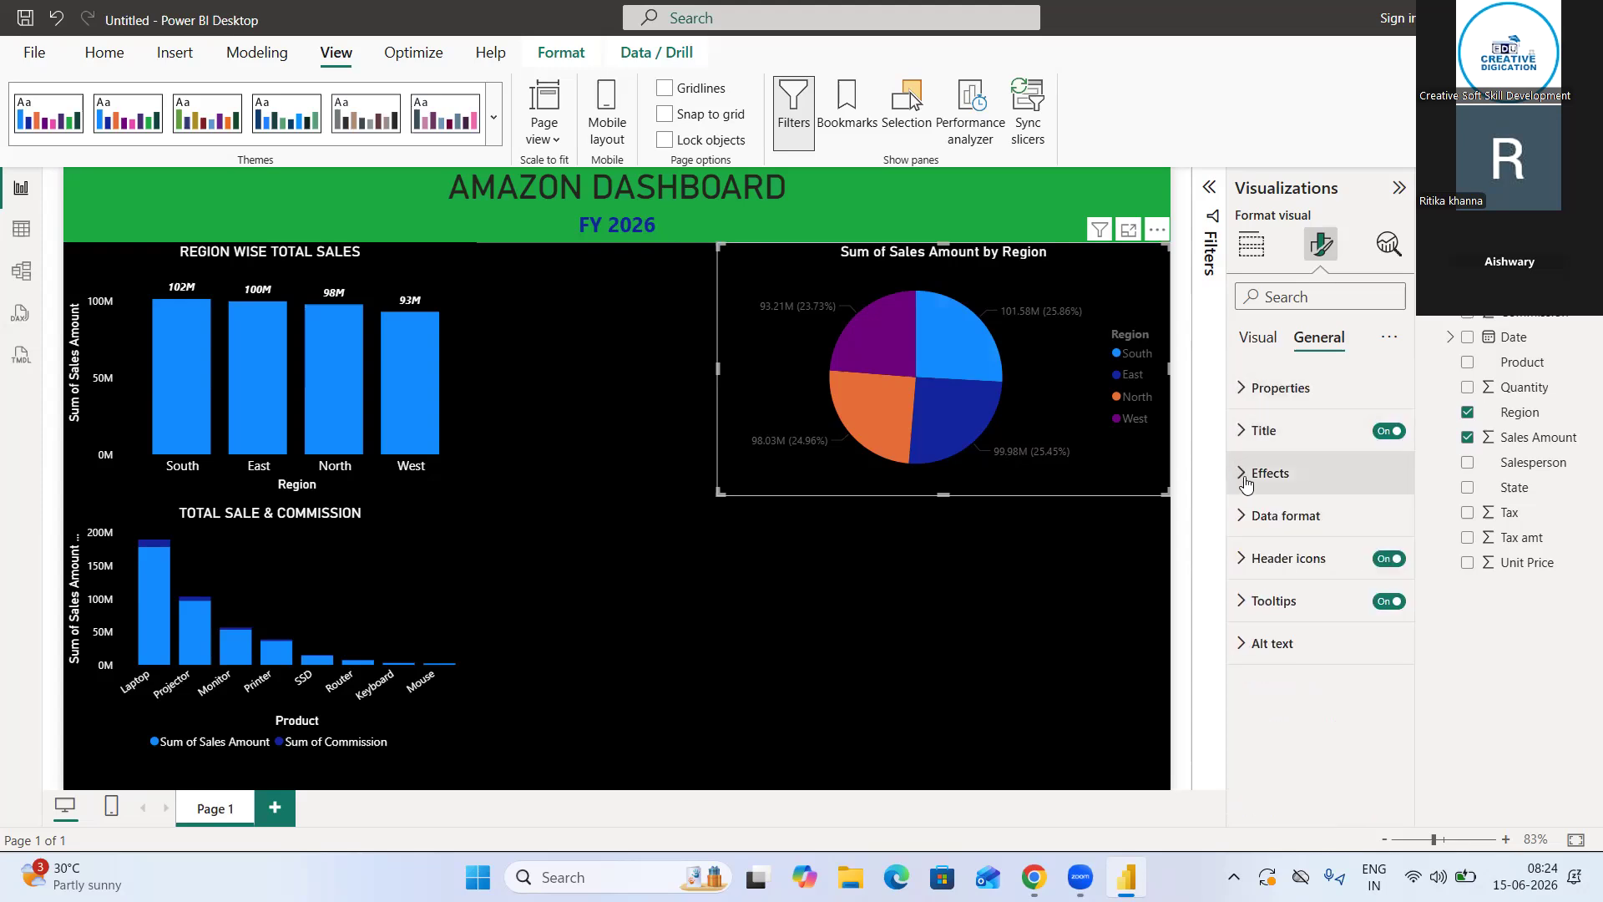
pyautogui.click(1256, 433)
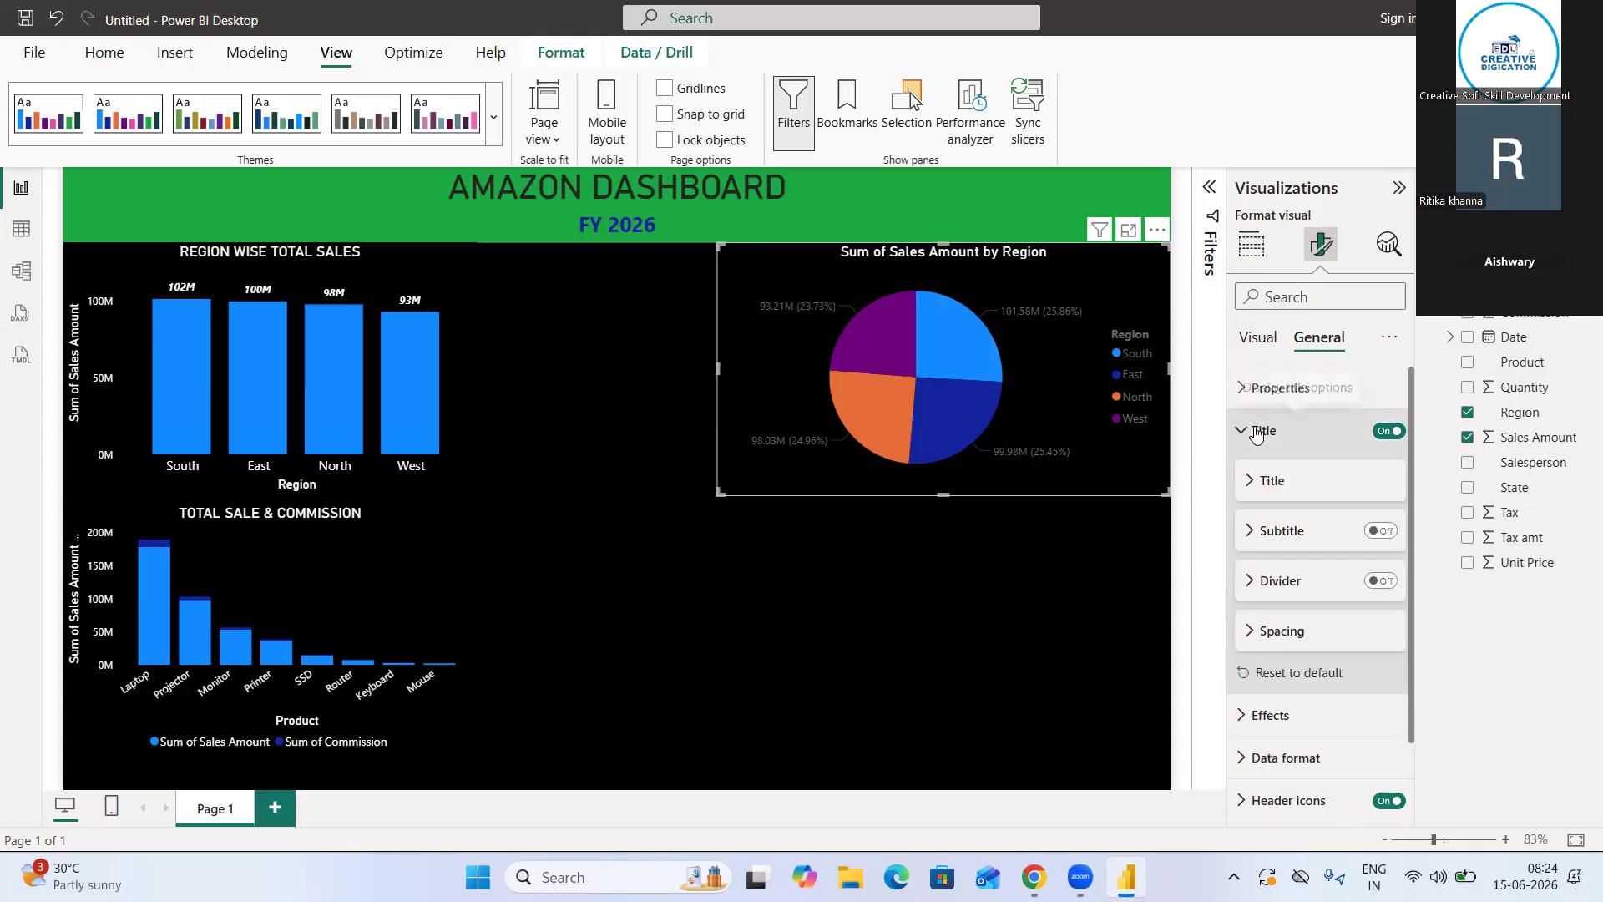
pyautogui.click(1261, 533)
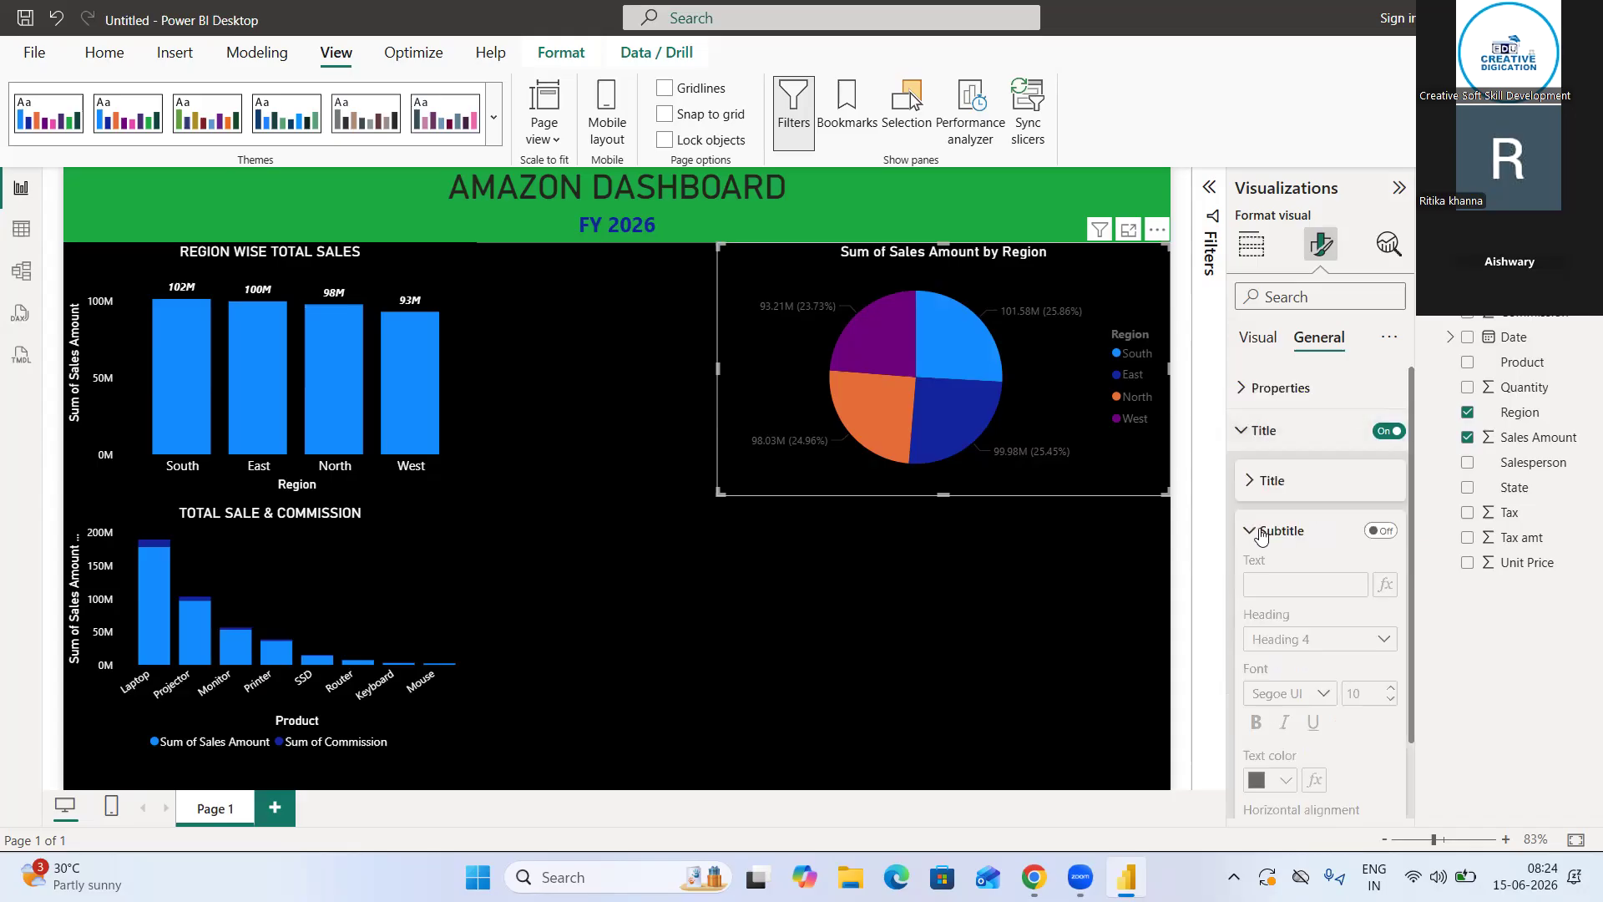
pyautogui.click(1256, 532)
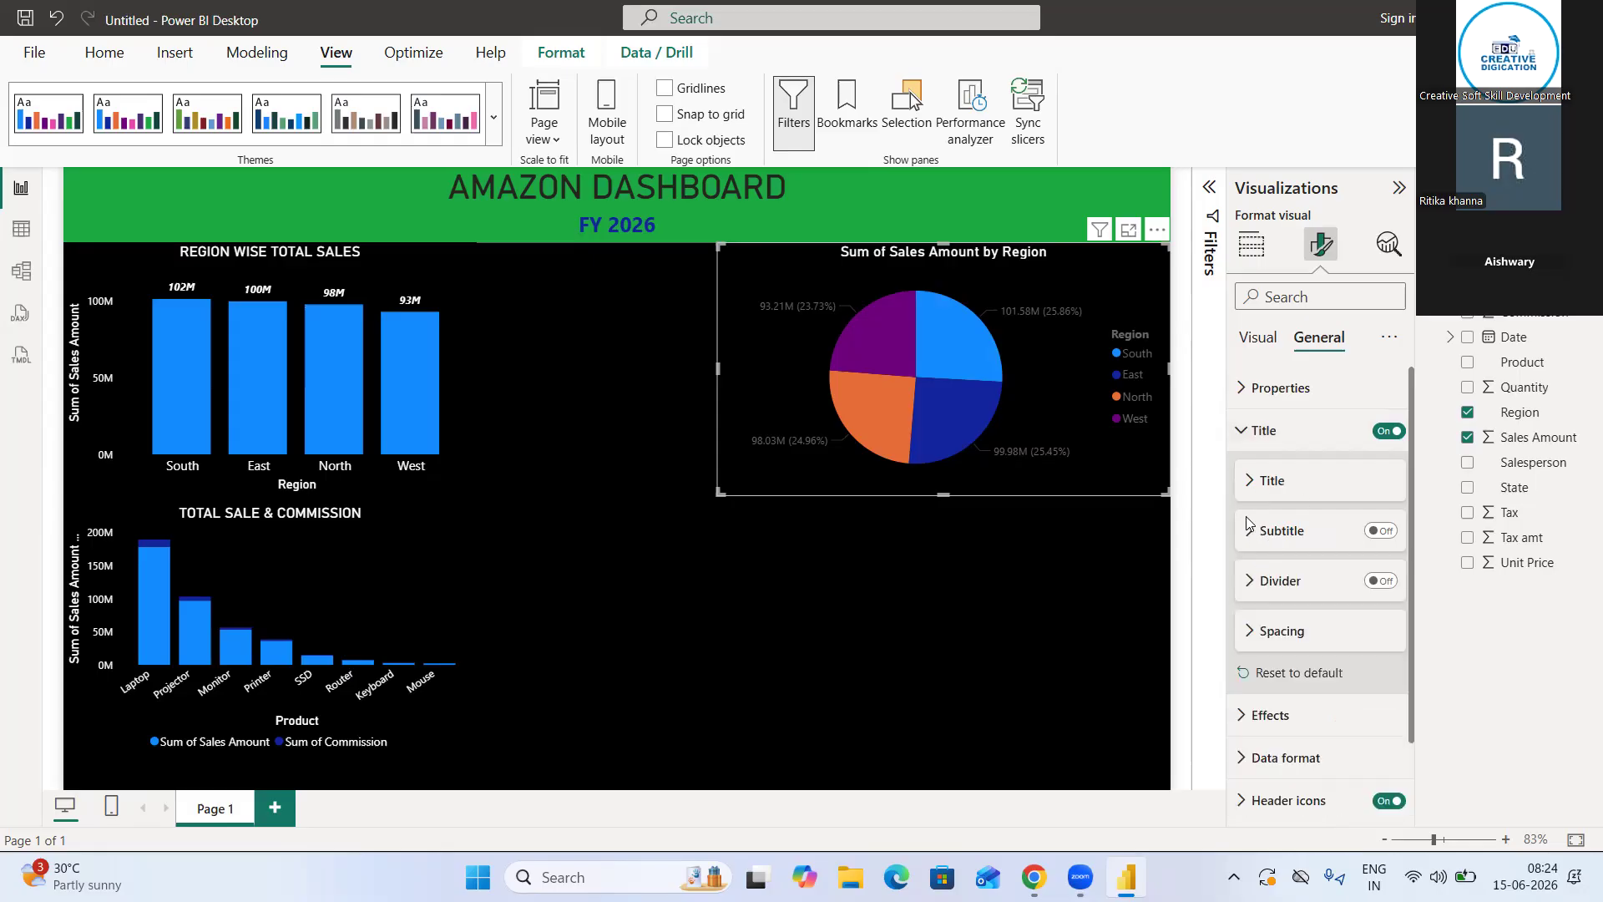
pyautogui.click(1248, 443)
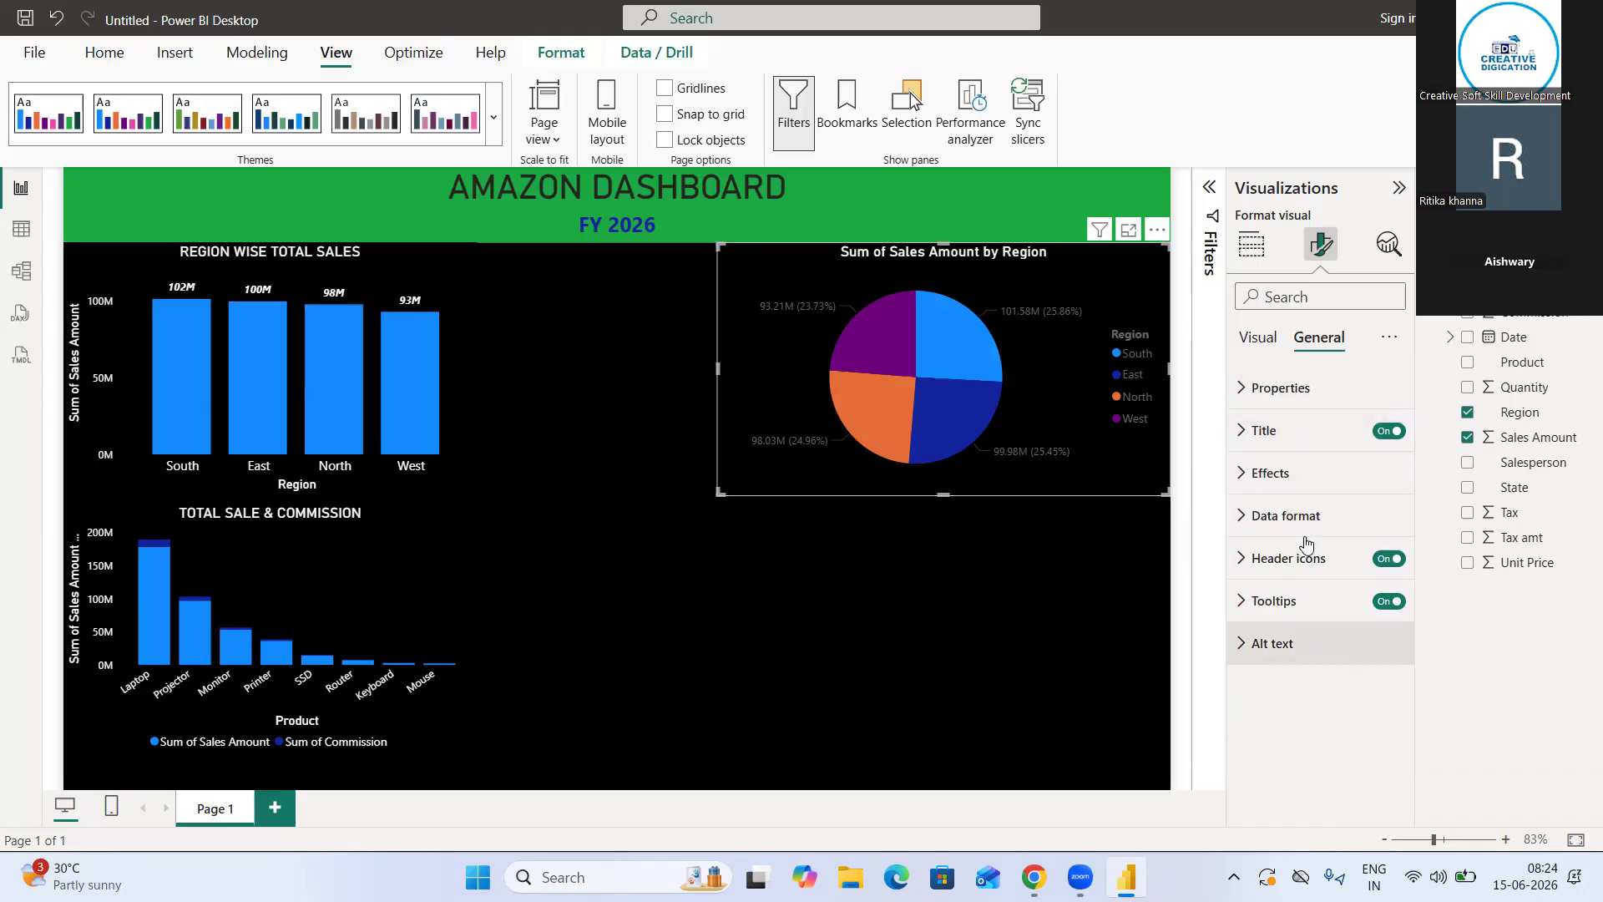
# Search the pie chart's format settings for LABEL and set the detail label values color to white
pyautogui.click(1301, 297)
pyautogui.write('LABEL')
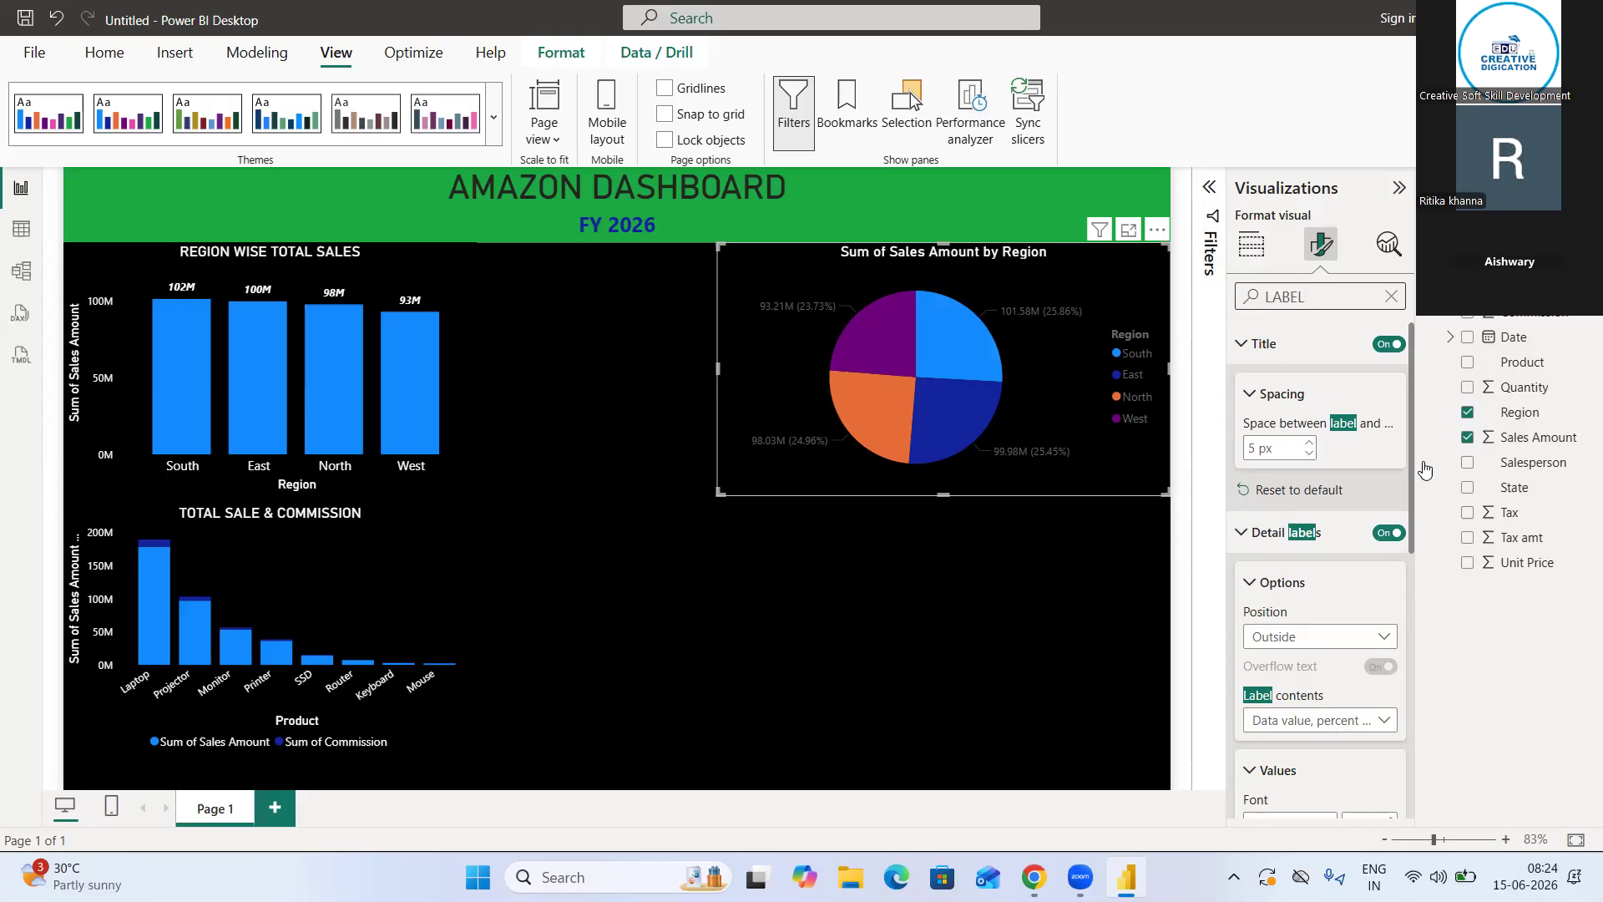
pyautogui.scroll(-3, 1354, 683)
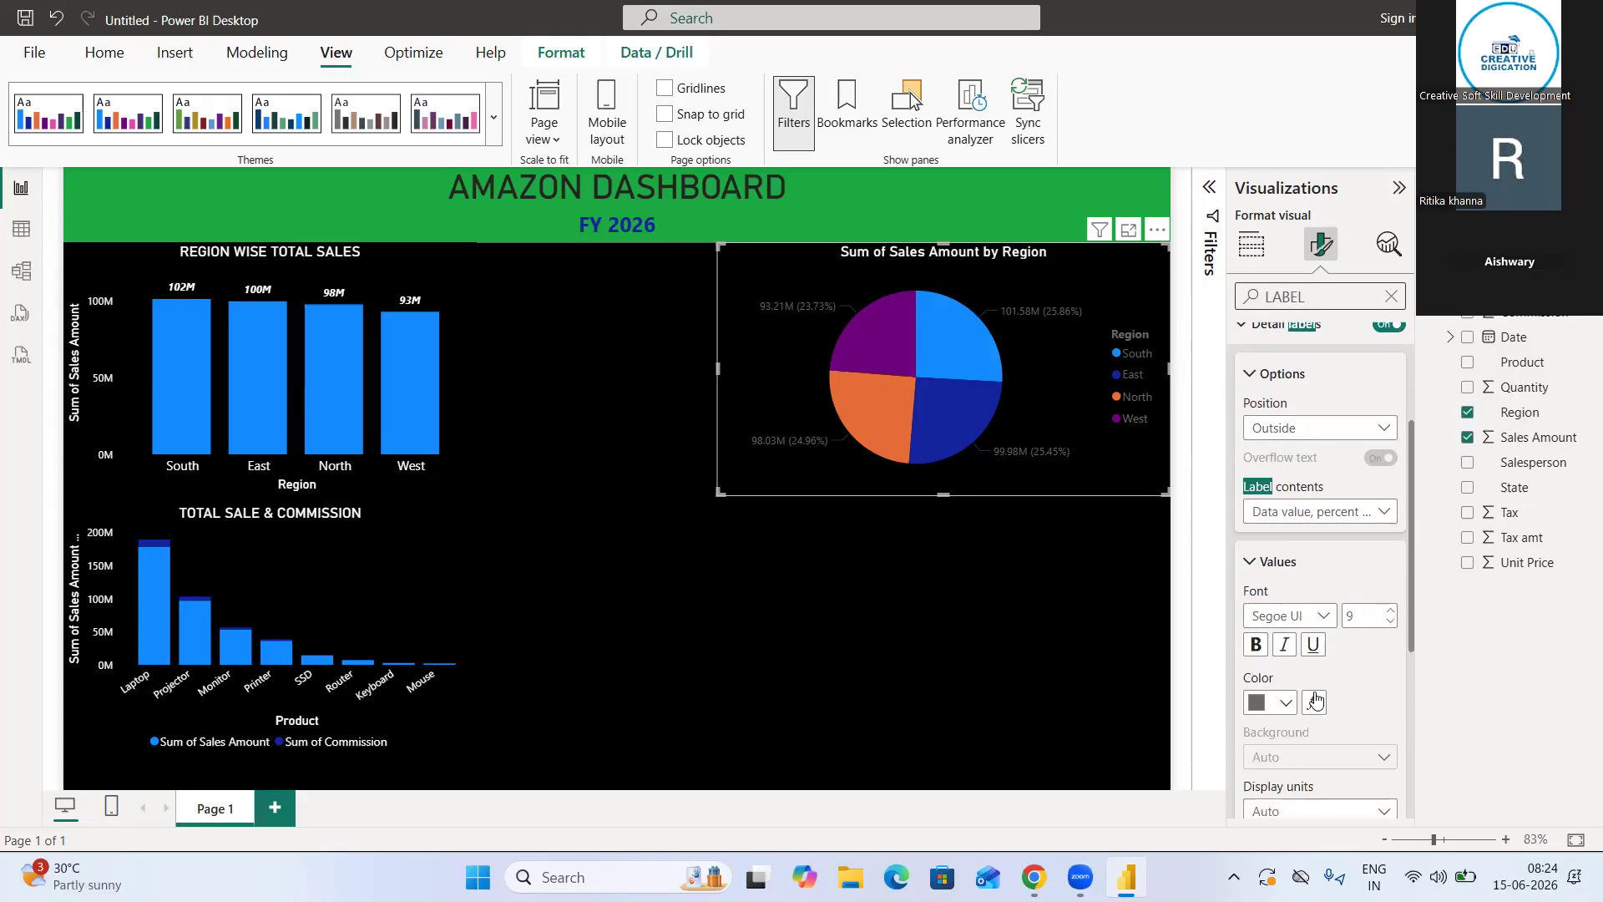
pyautogui.click(1275, 712)
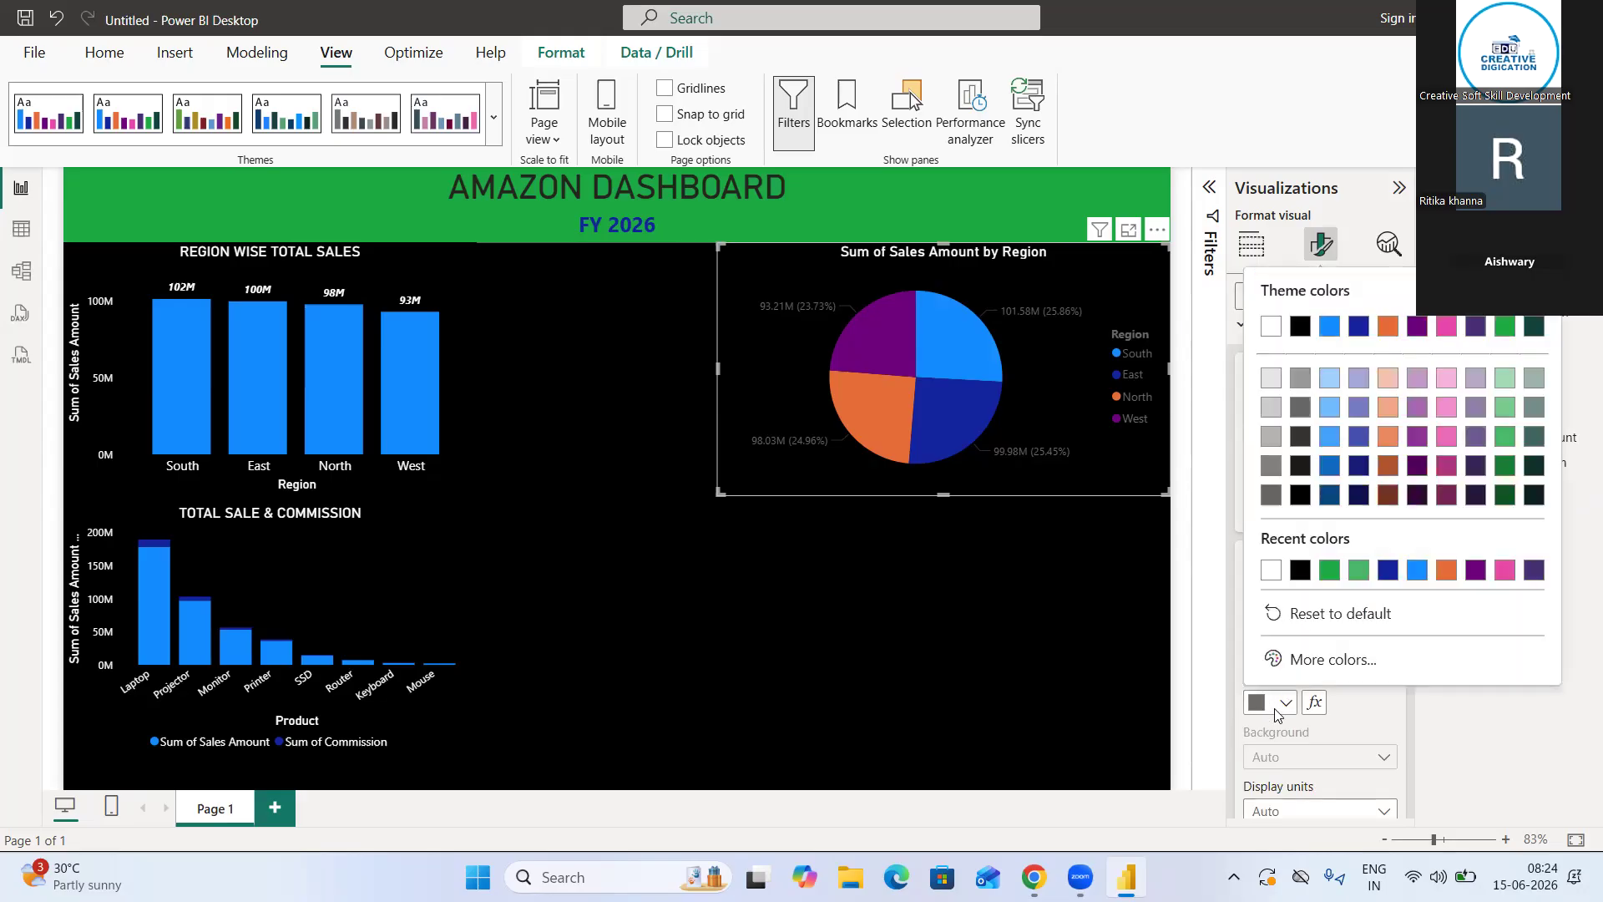
pyautogui.click(1272, 573)
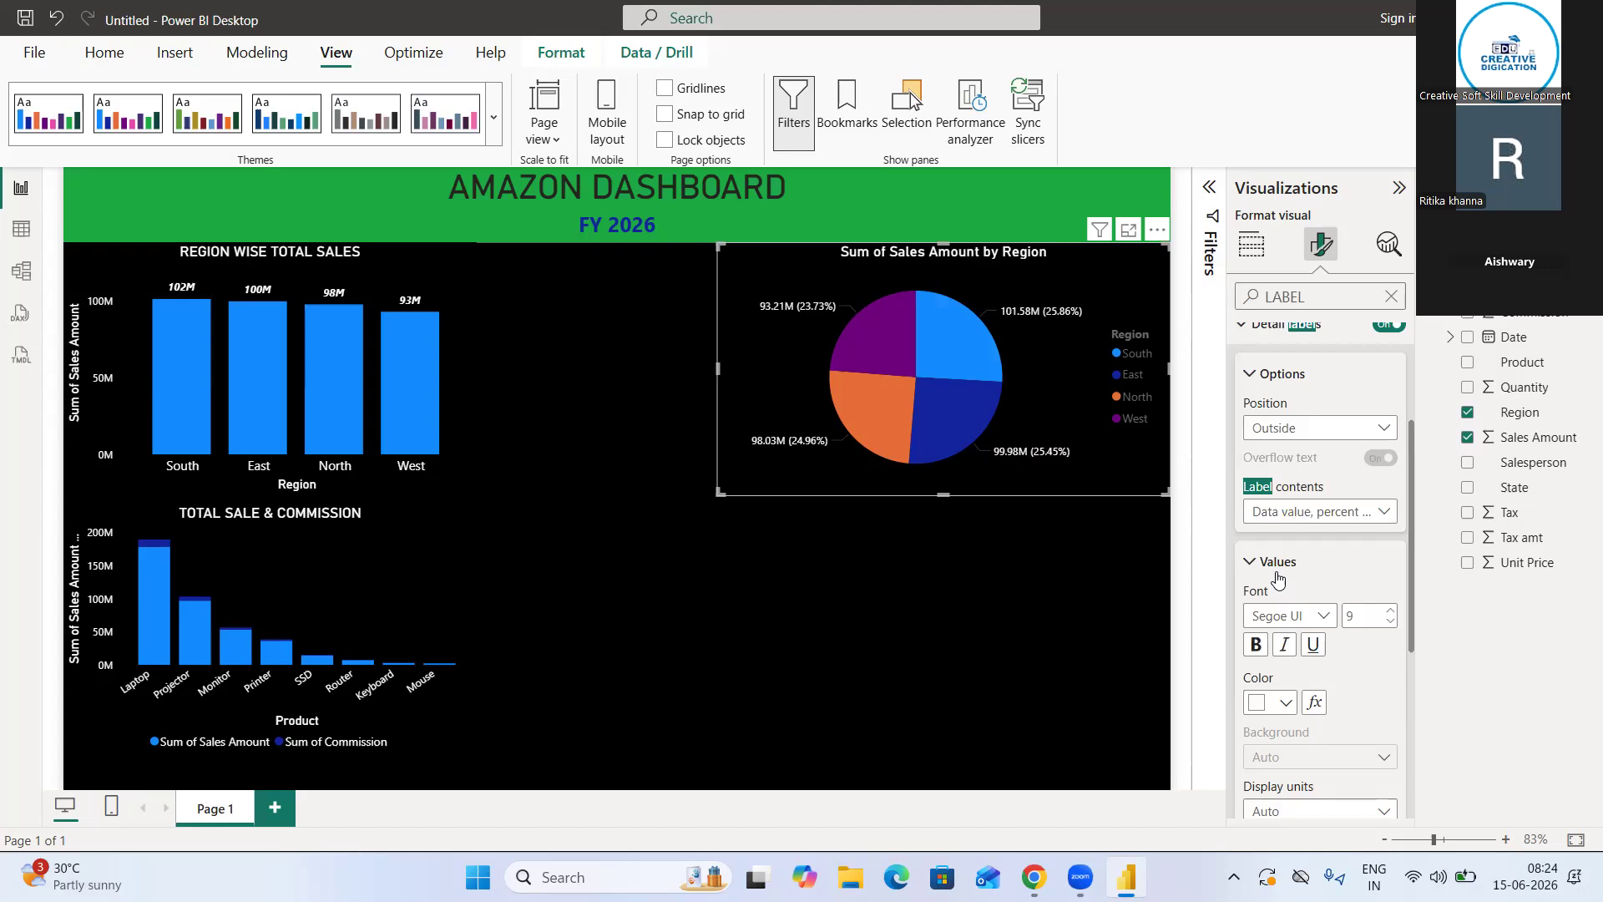
pyautogui.scroll(-3, 1276, 576)
pyautogui.scroll(-2, 1276, 575)
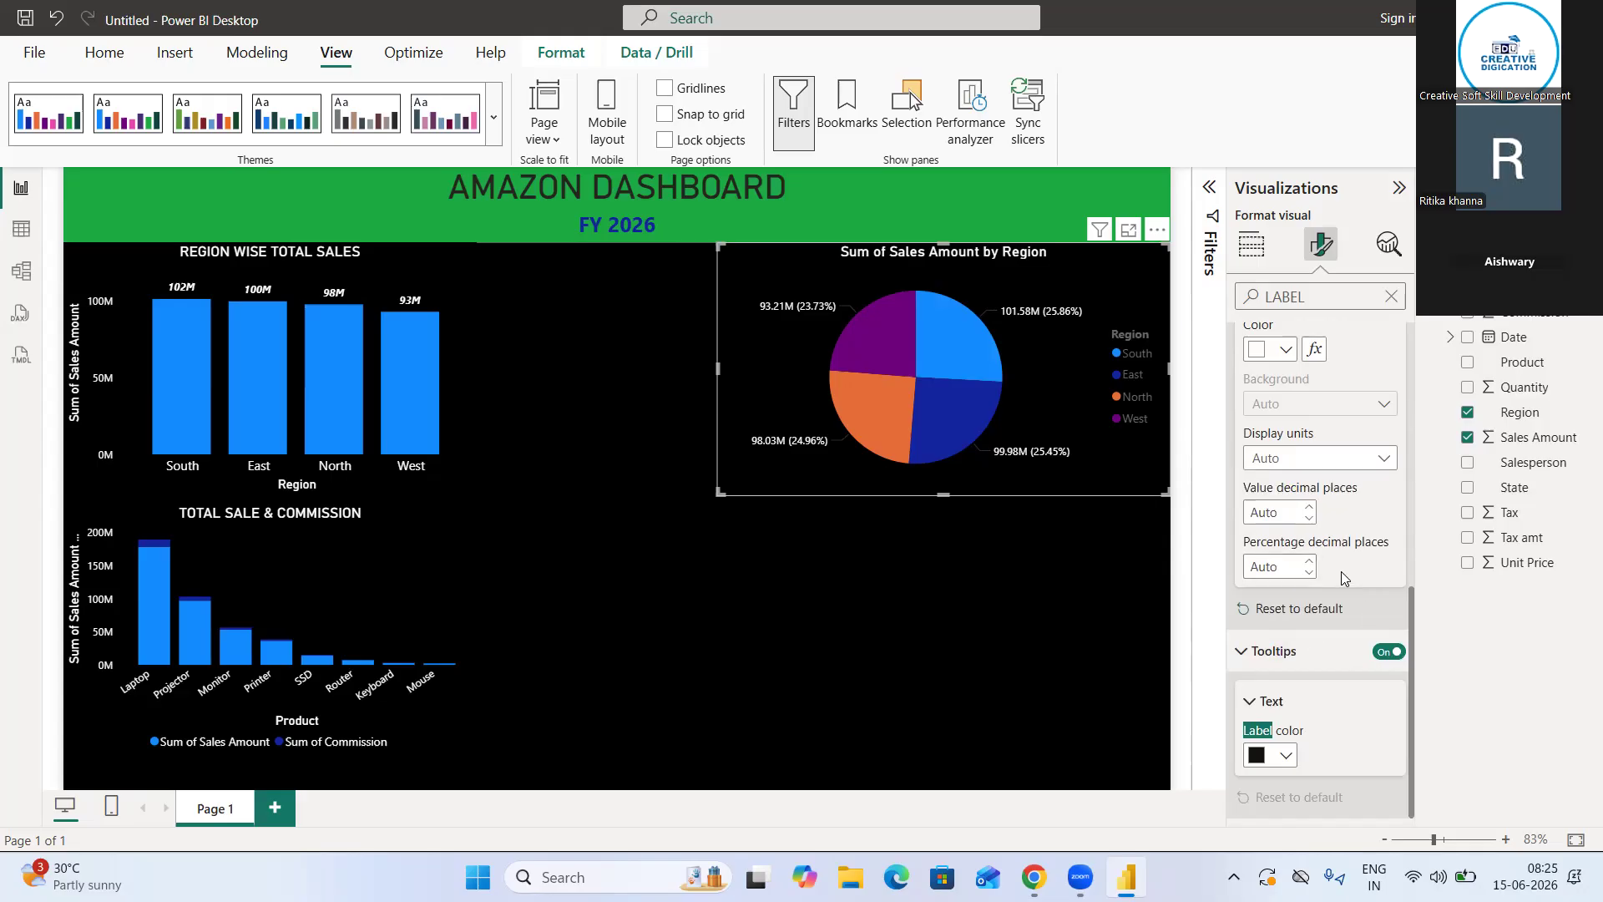
# Deselect the pie chart, check the full dashboard page, and bring up the gallery of visuals for building a new one
pyautogui.click(1398, 188)
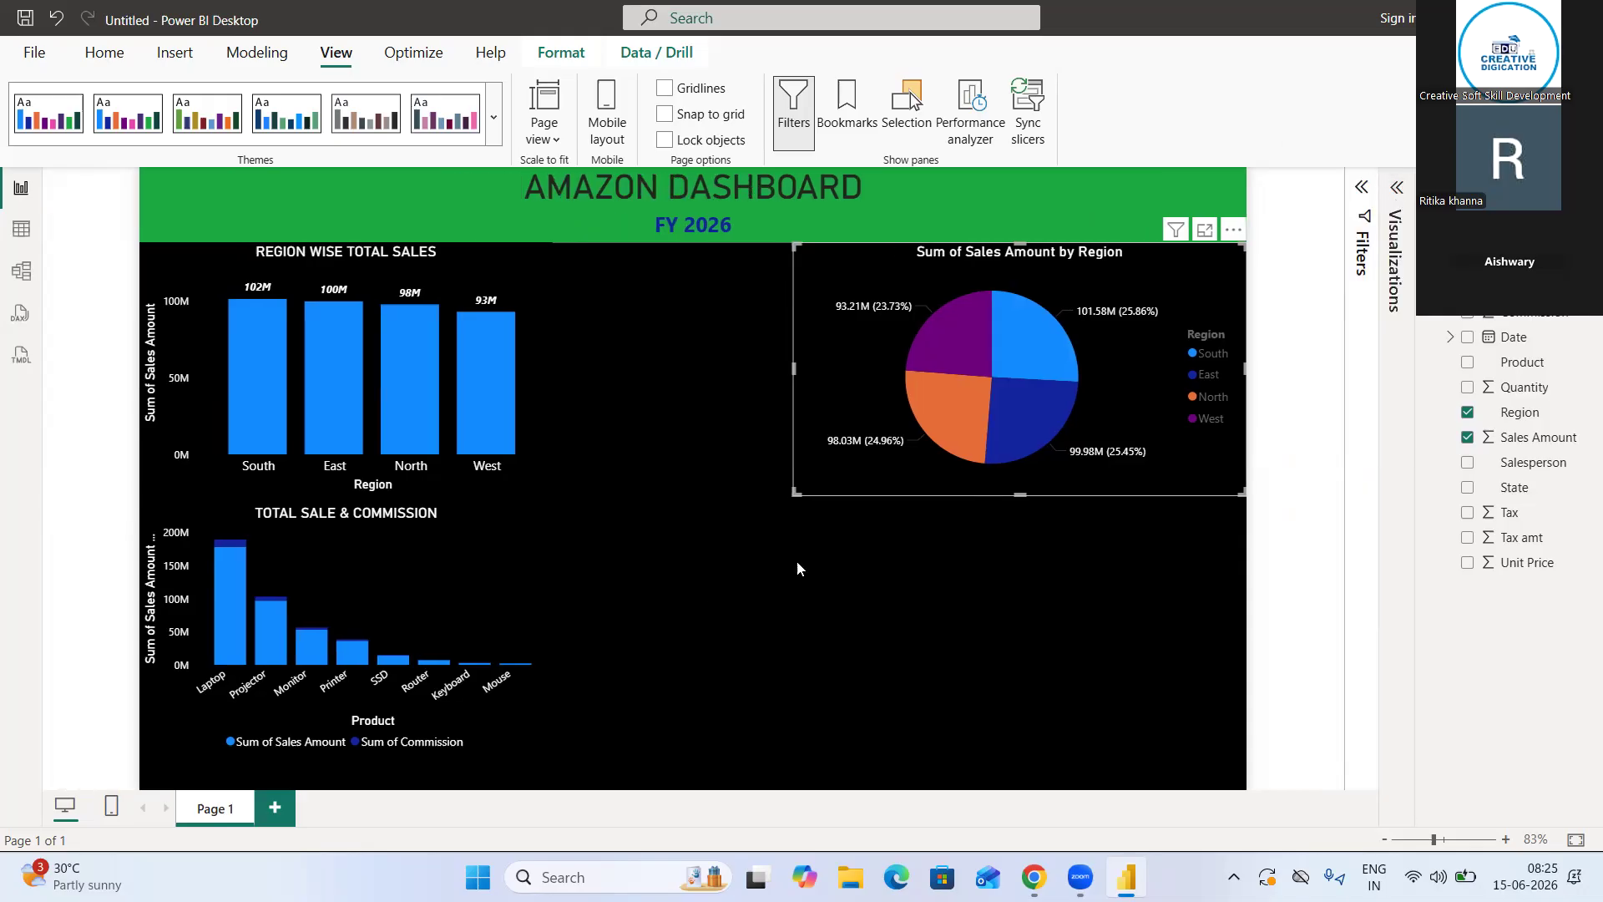
pyautogui.click(776, 568)
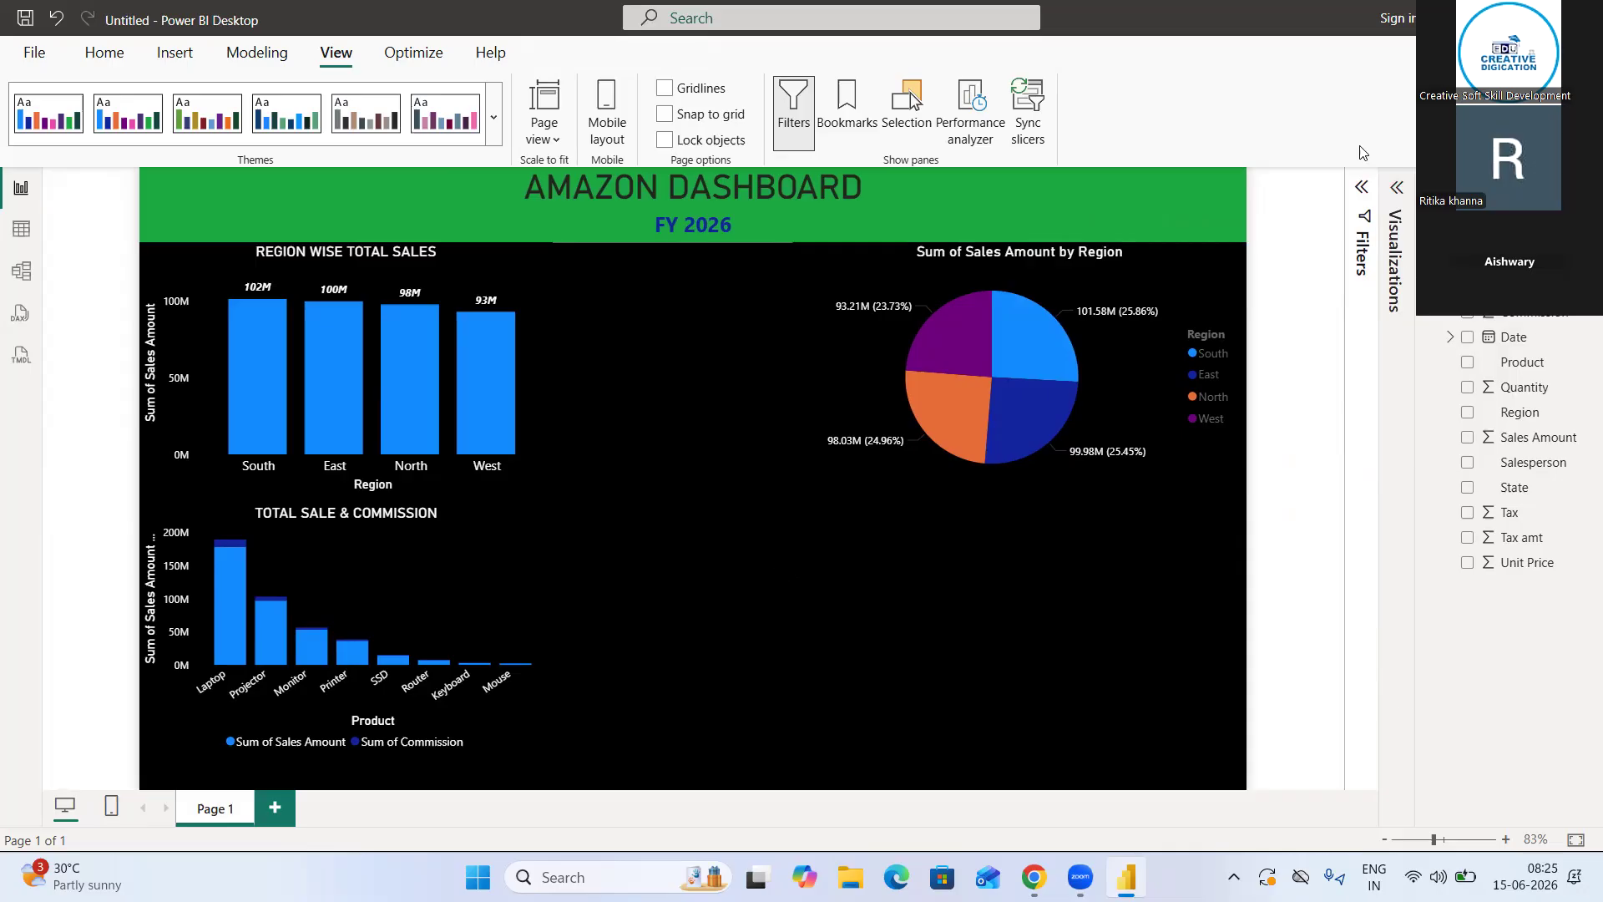
pyautogui.click(1398, 189)
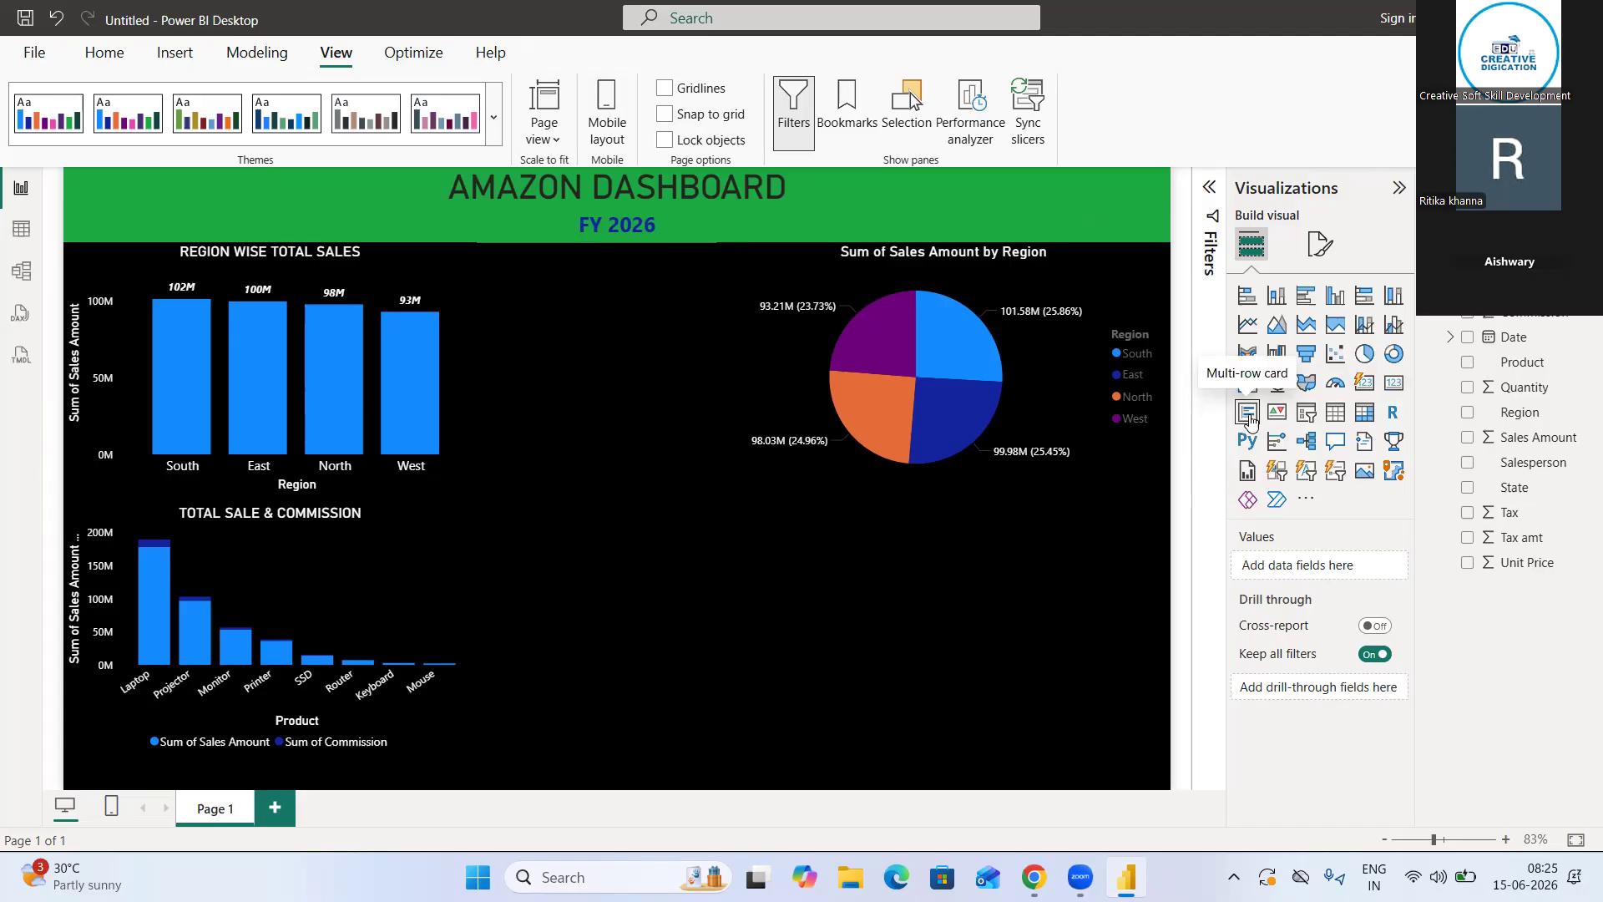
# Add a card visual to the page showing the sum of the Tax field
pyautogui.click(1361, 384)
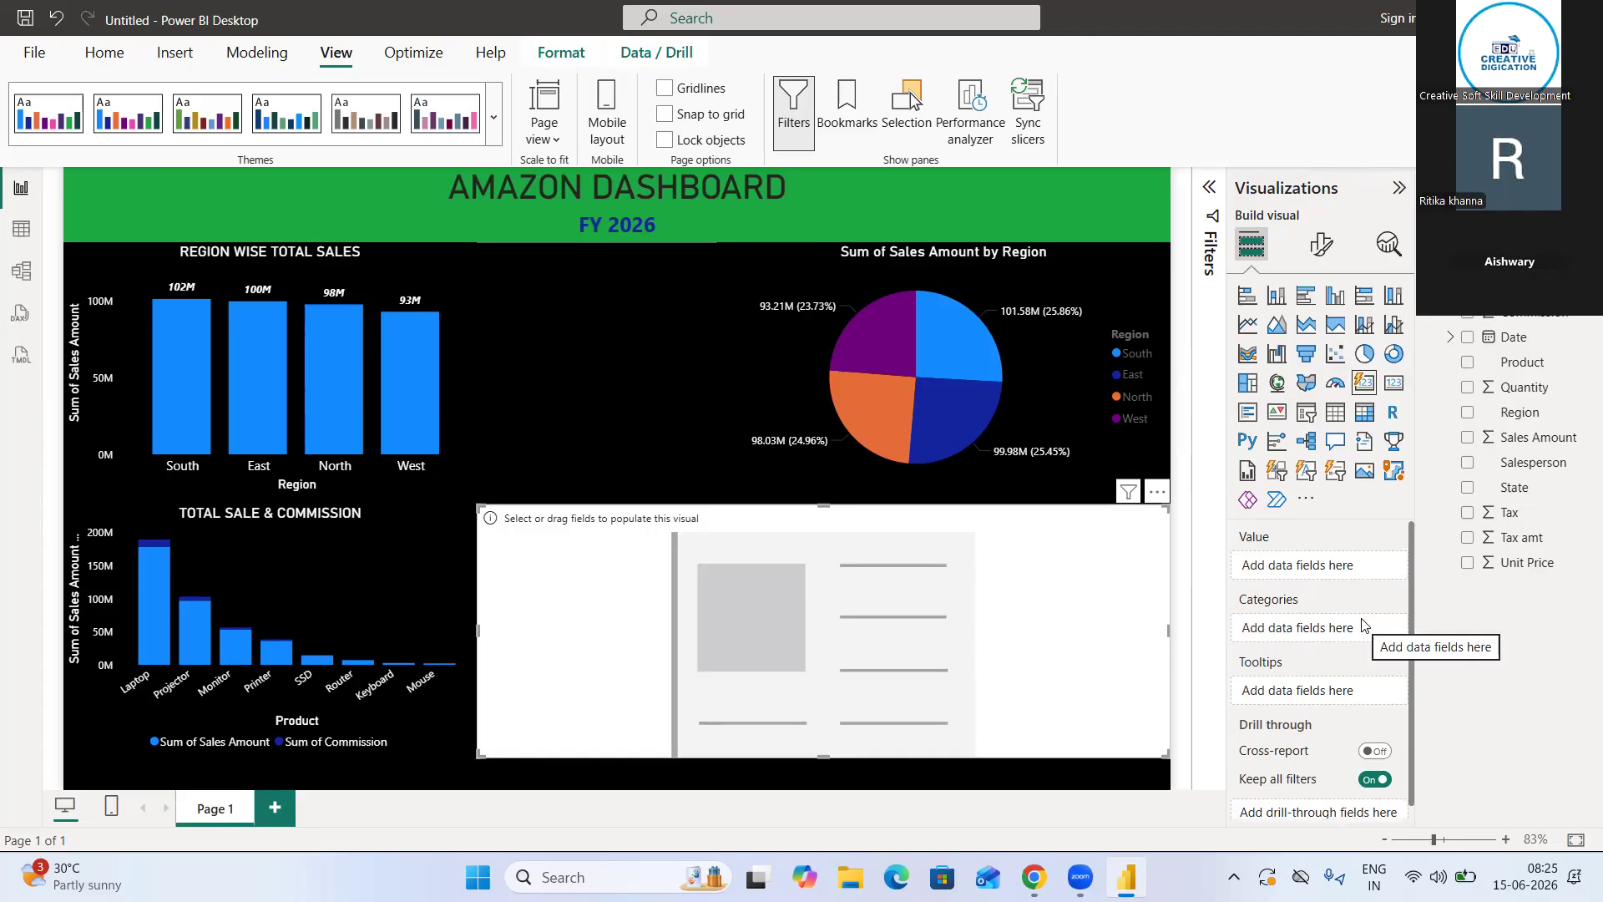
pyautogui.scroll(-1, 1363, 624)
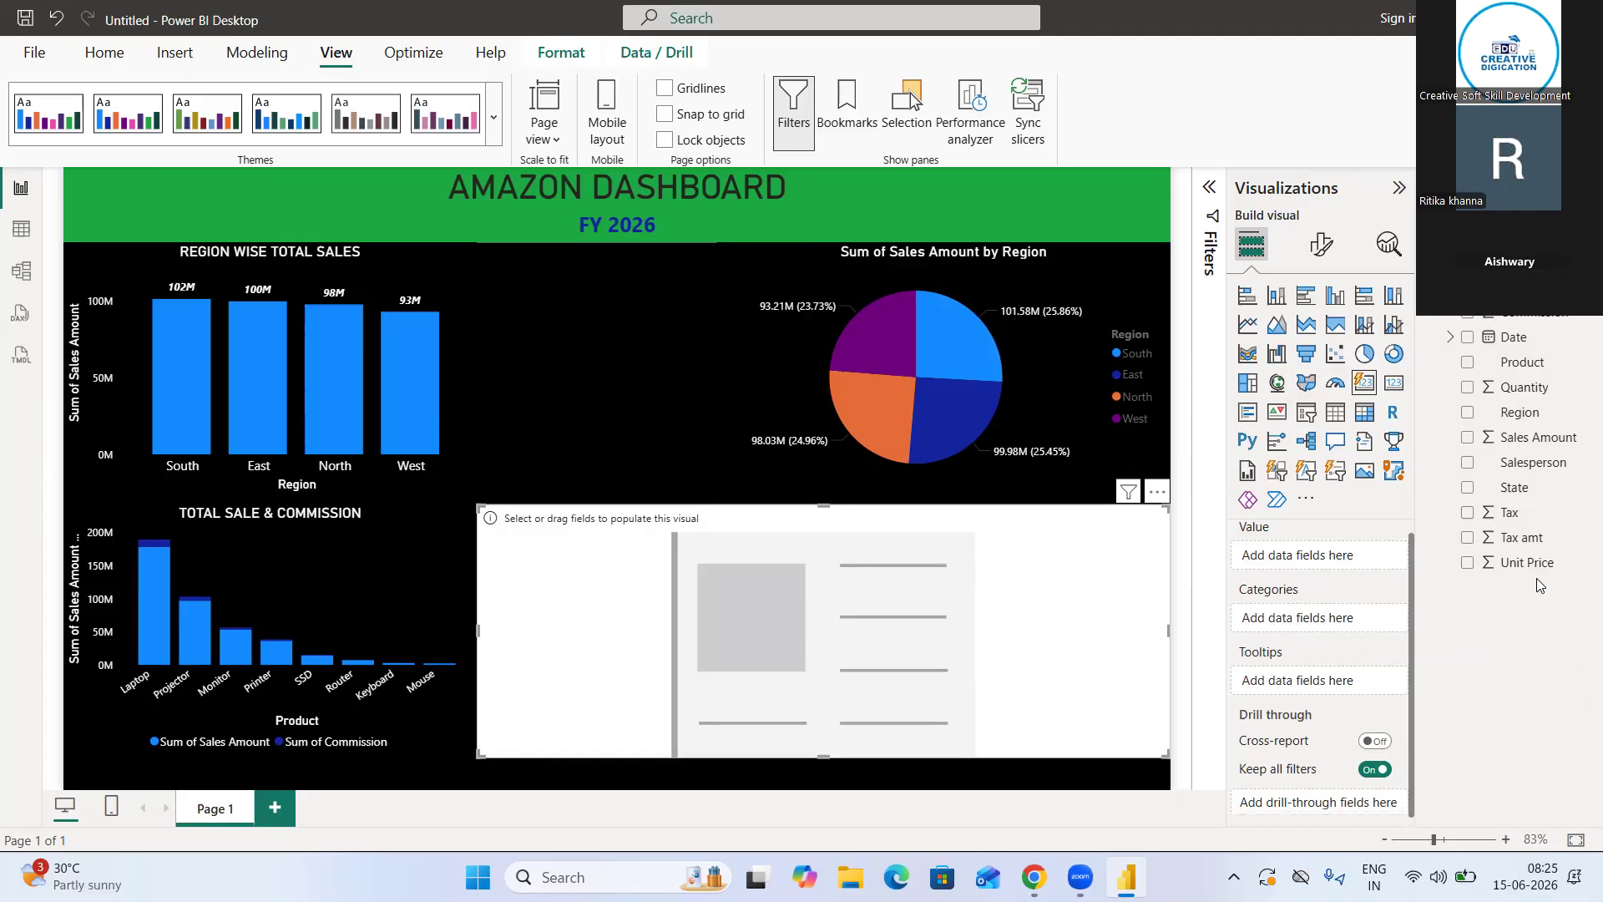
pyautogui.click(1467, 513)
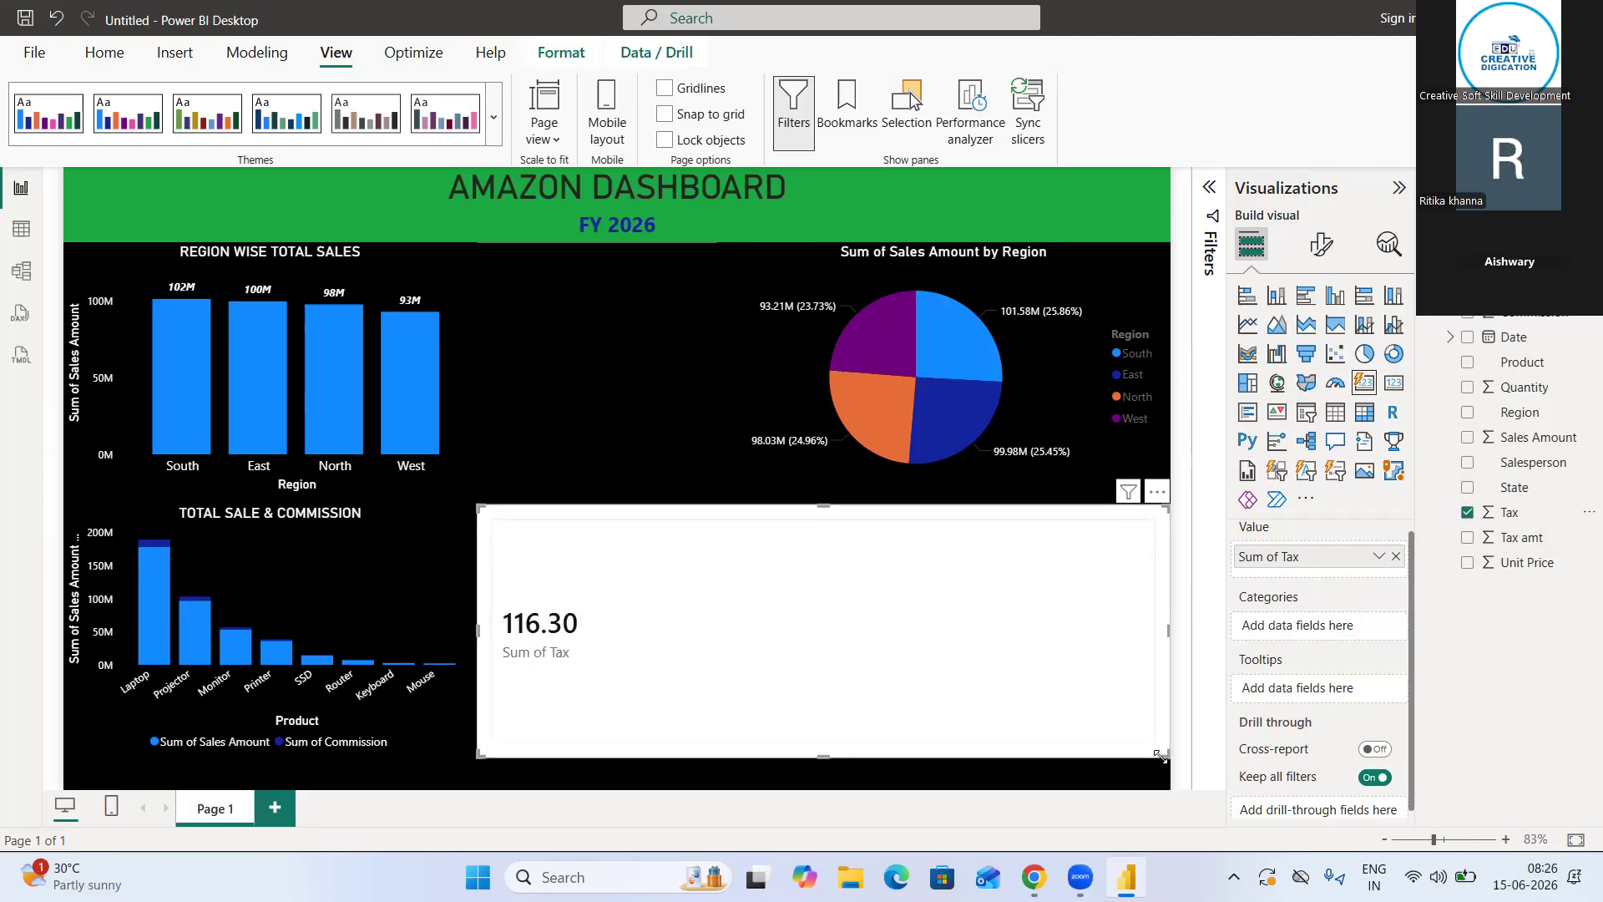
# Shrink the tax card to about 277 wide by 156 high and place it beside the TOTAL SALE & COMMISSION chart, below the pie chart
pyautogui.moveTo(1167, 756); pyautogui.dragTo(876, 711)
pyautogui.moveTo(742, 696); pyautogui.dragTo(715, 683)
pyautogui.moveTo(720, 621); pyautogui.dragTo(740, 608)
pyautogui.moveTo(682, 675); pyautogui.dragTo(683, 631)
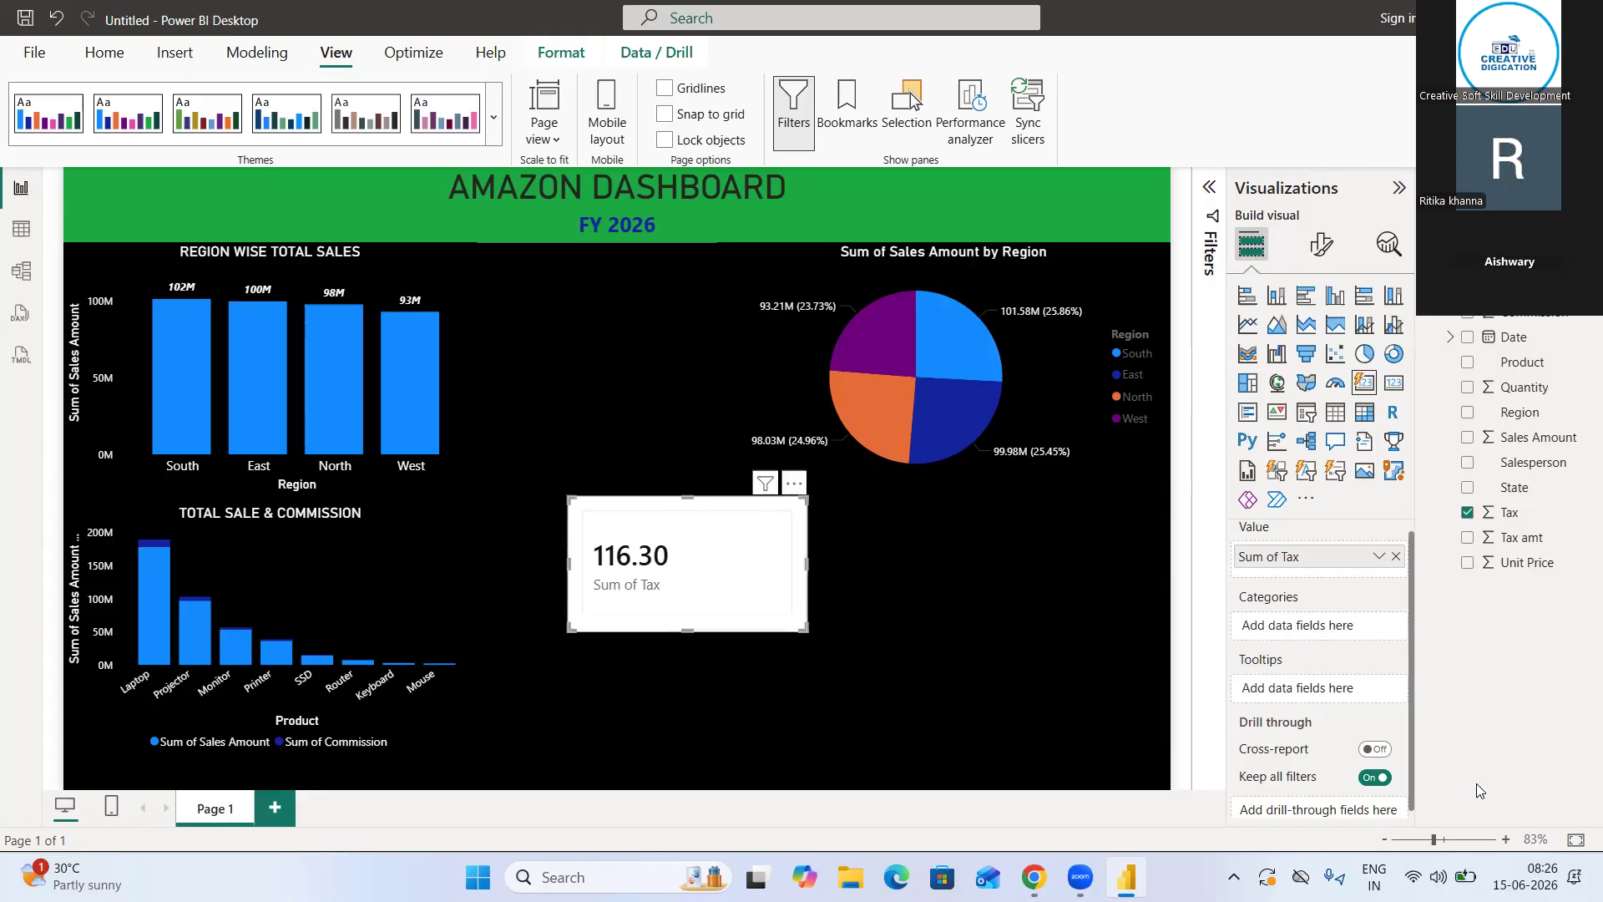
# Set the background effect color of the tax card to black
pyautogui.click(1321, 245)
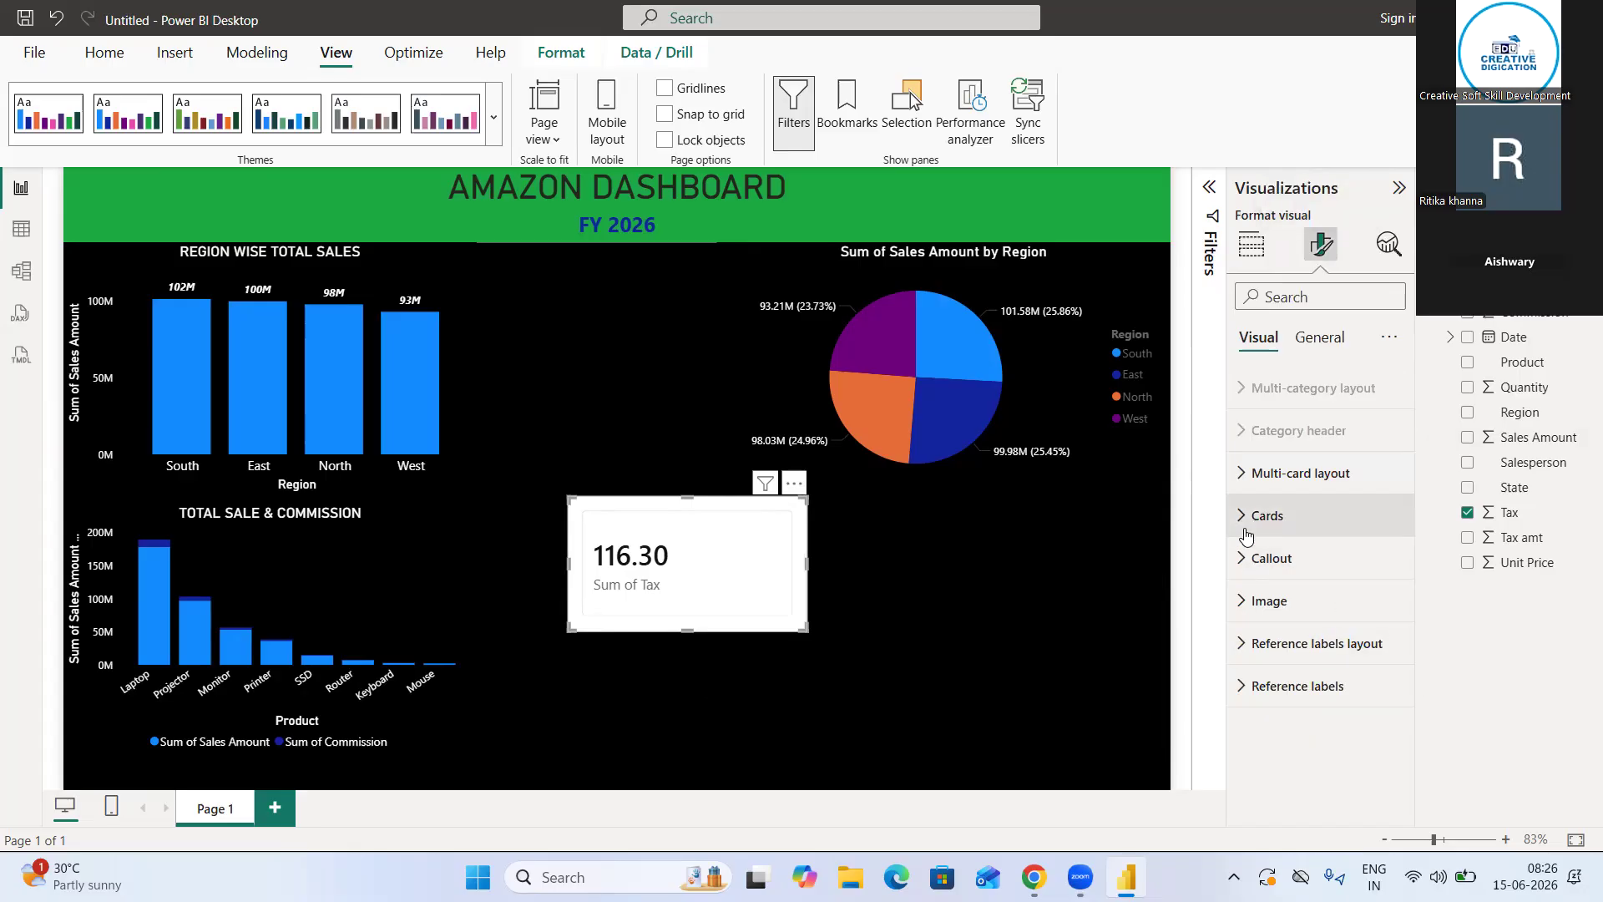
pyautogui.click(1319, 338)
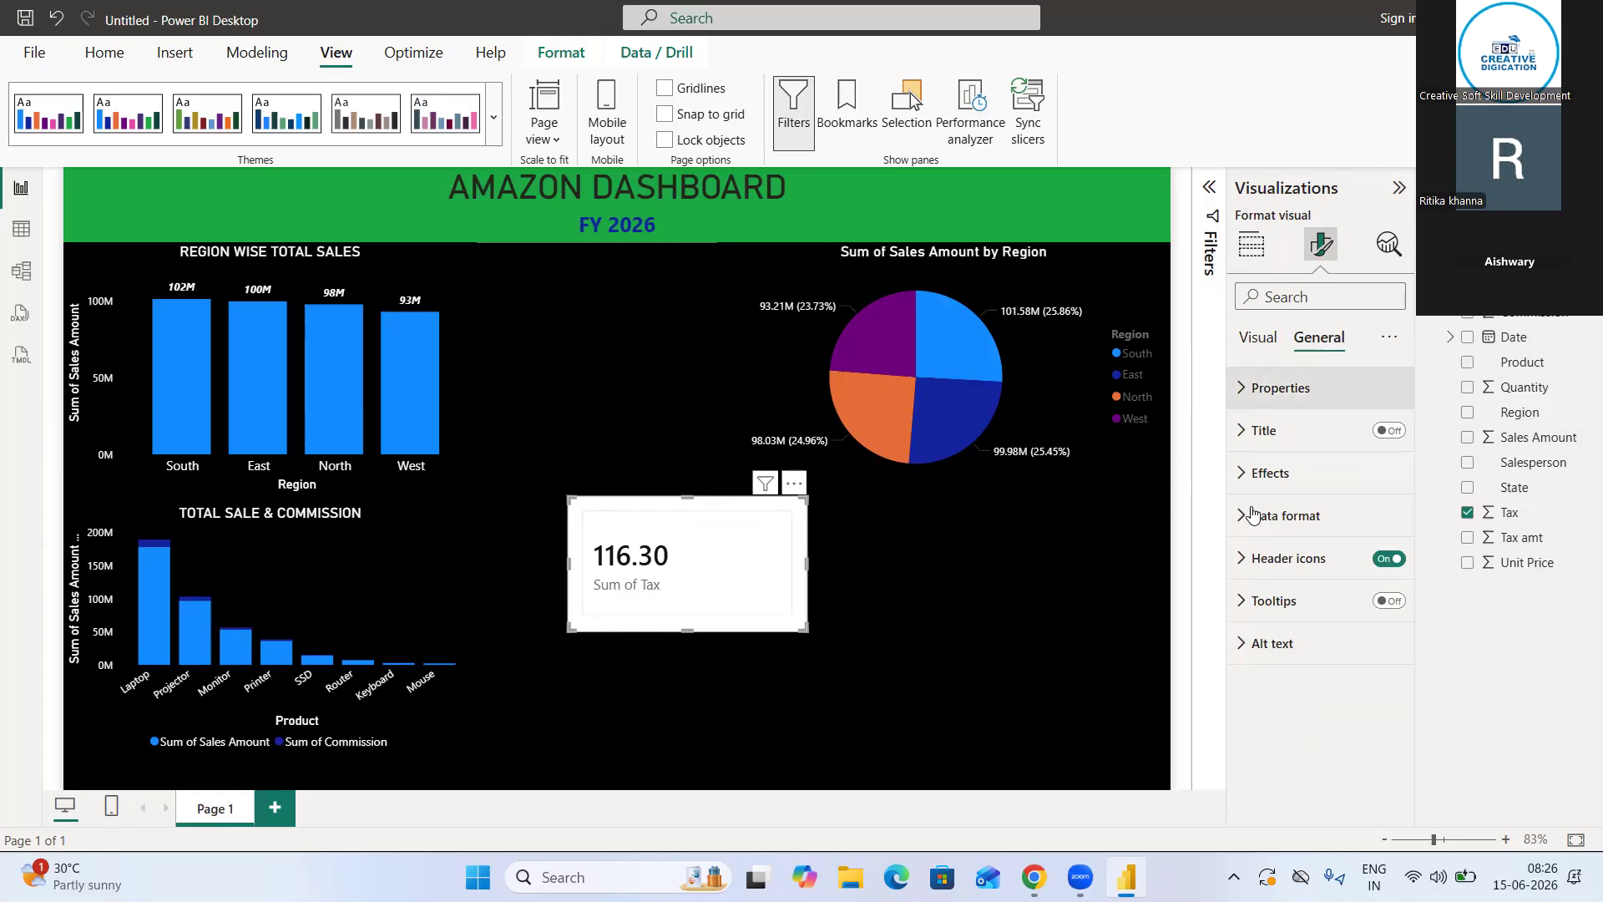
pyautogui.click(1244, 476)
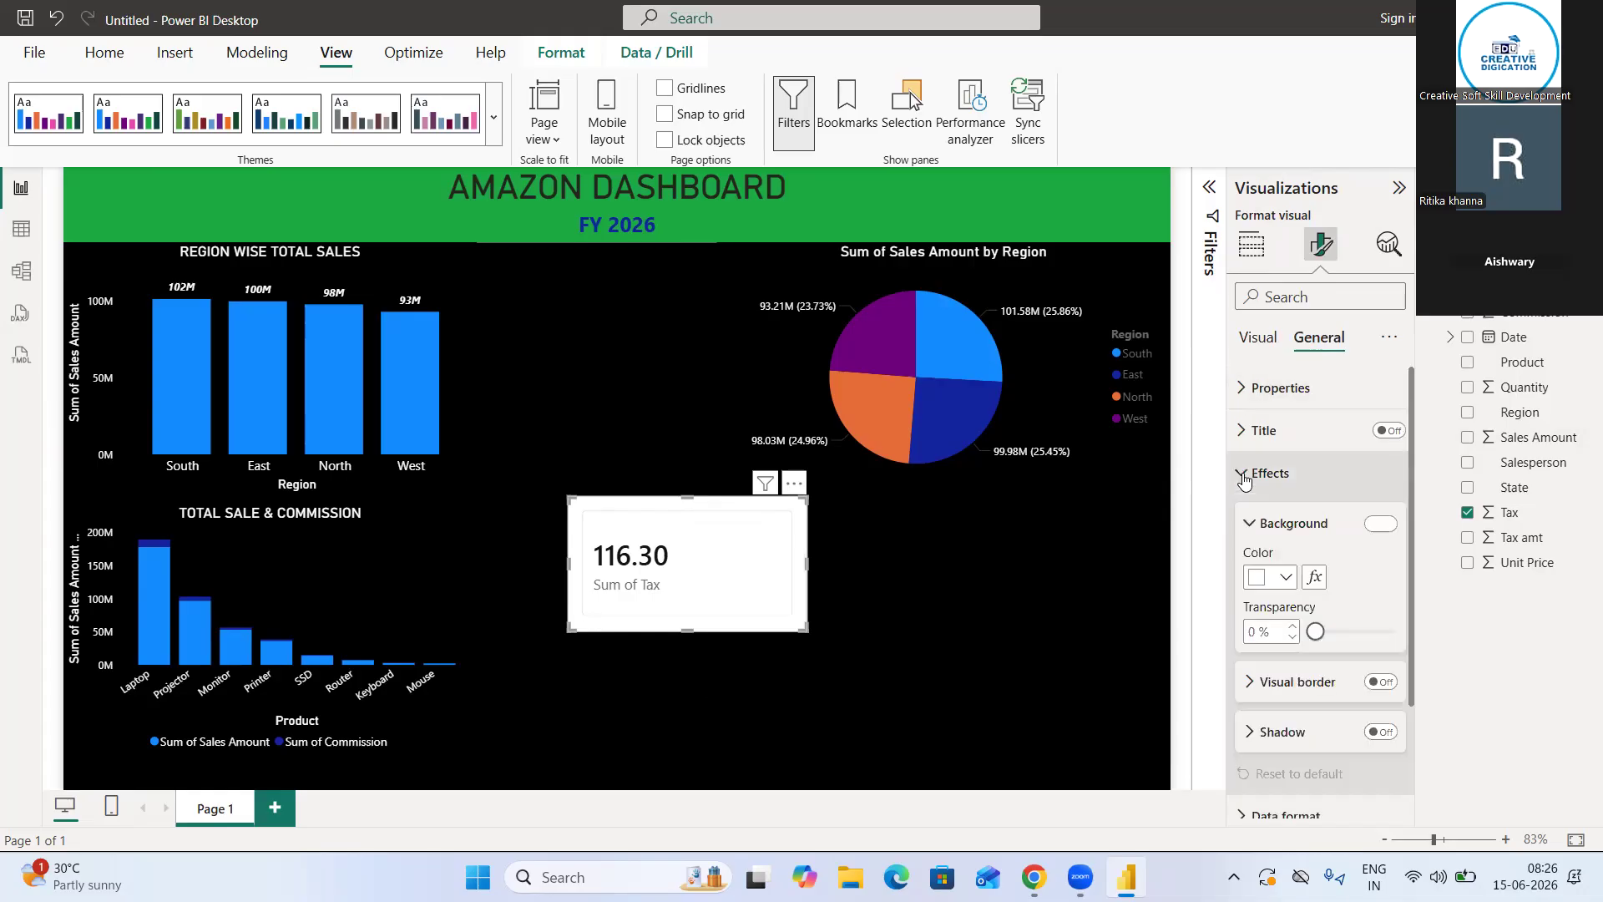
pyautogui.click(1282, 585)
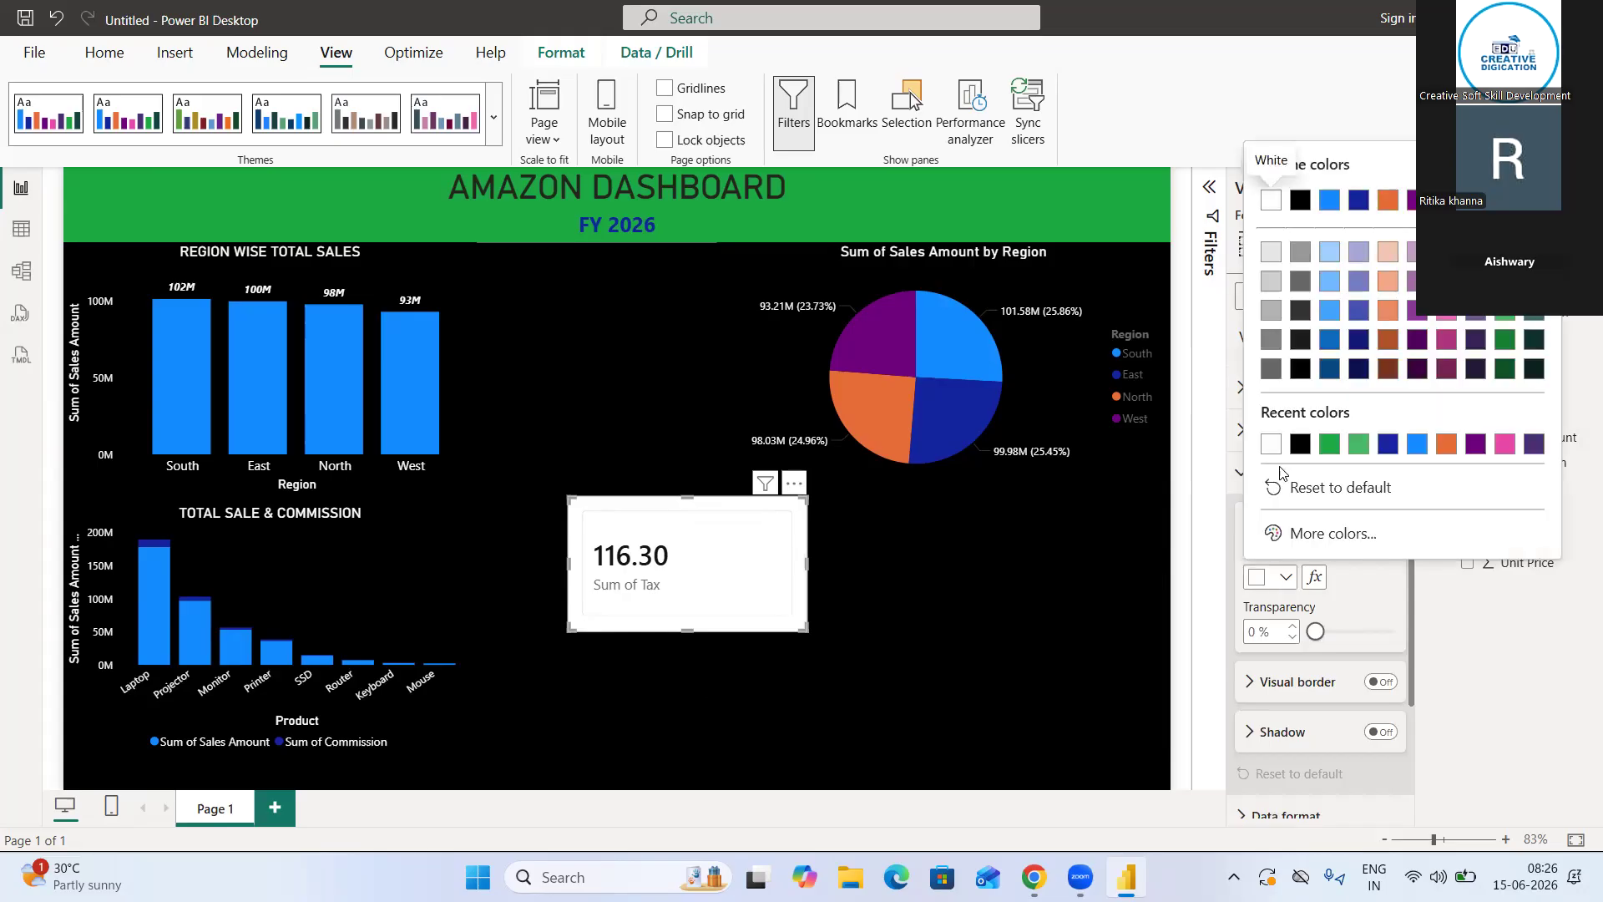
pyautogui.click(1304, 483)
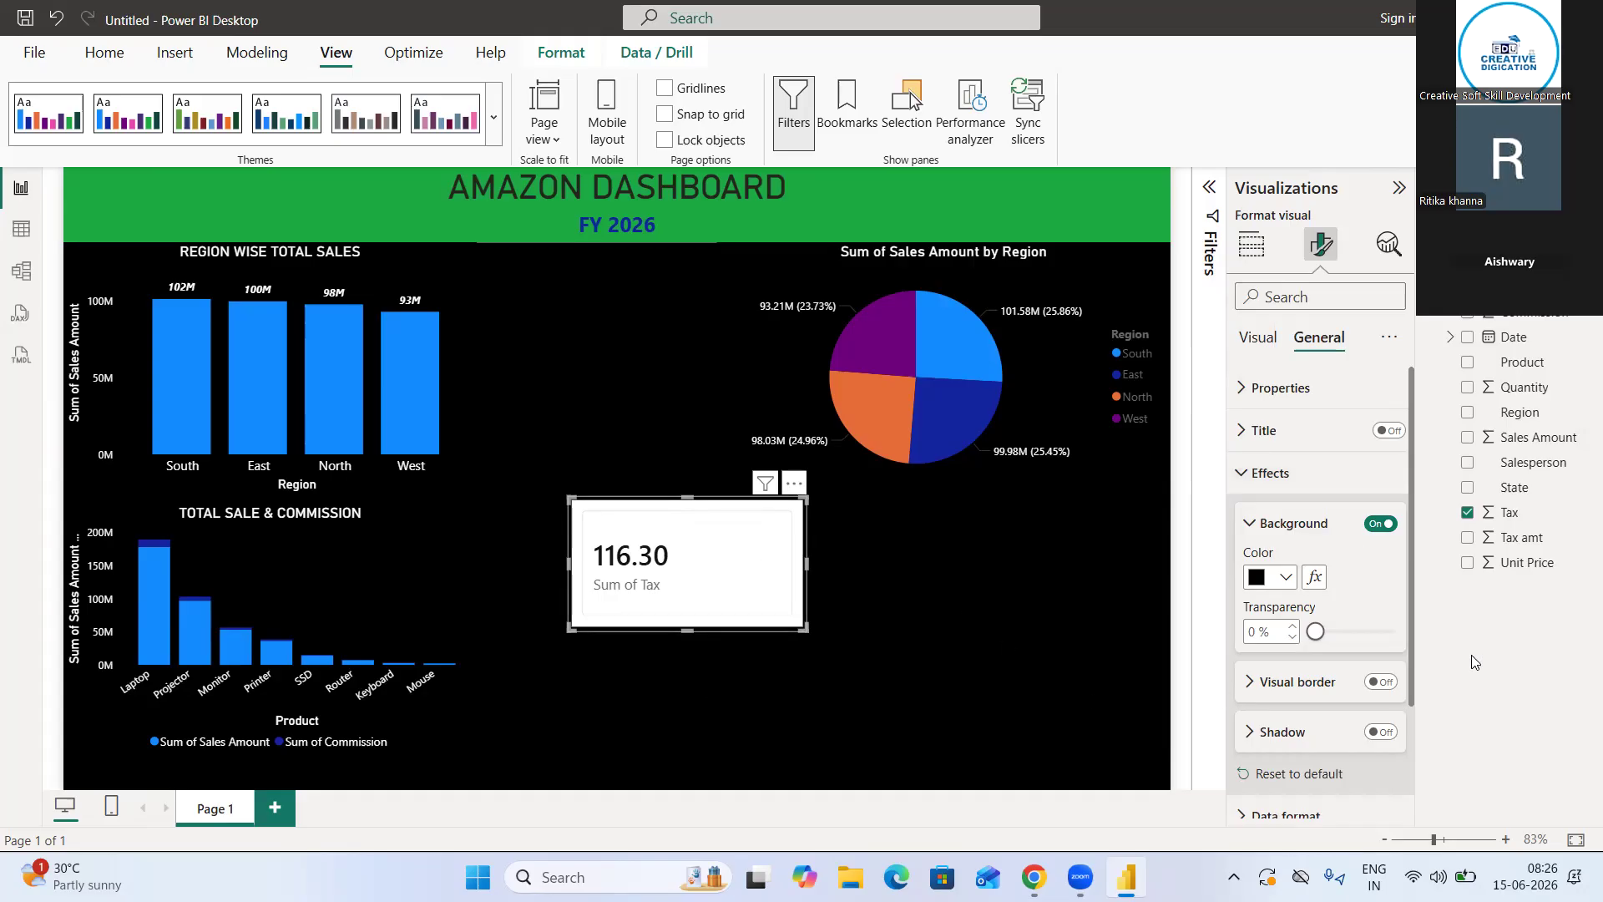
# Switch the tax card's background effect off and back on
pyautogui.click(1266, 474)
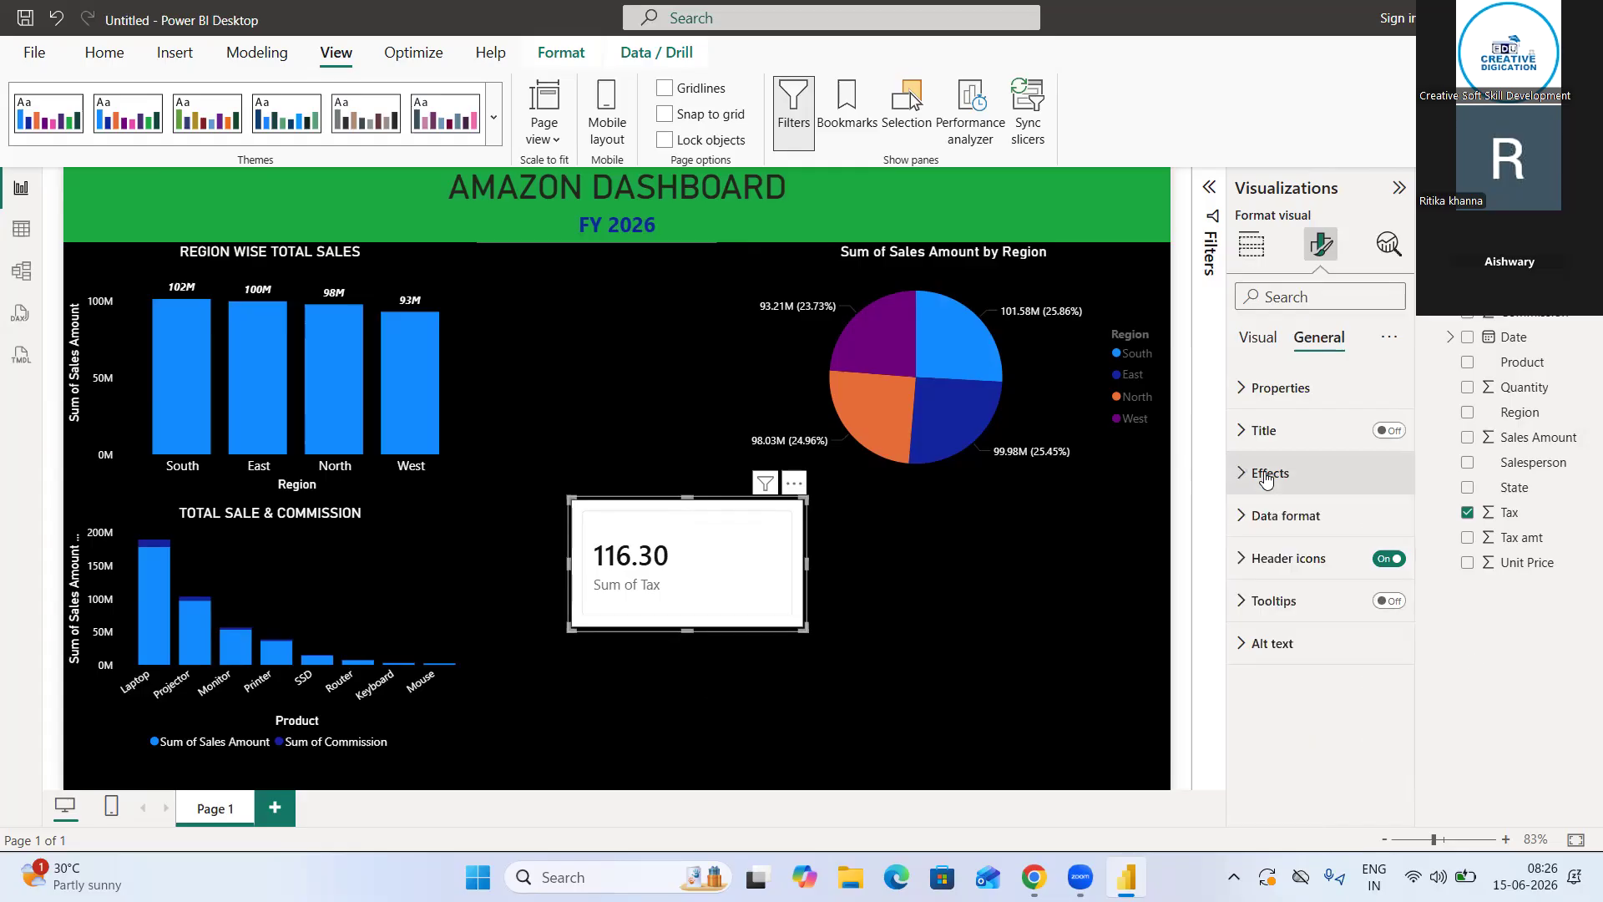
pyautogui.click(1266, 474)
pyautogui.click(1382, 526)
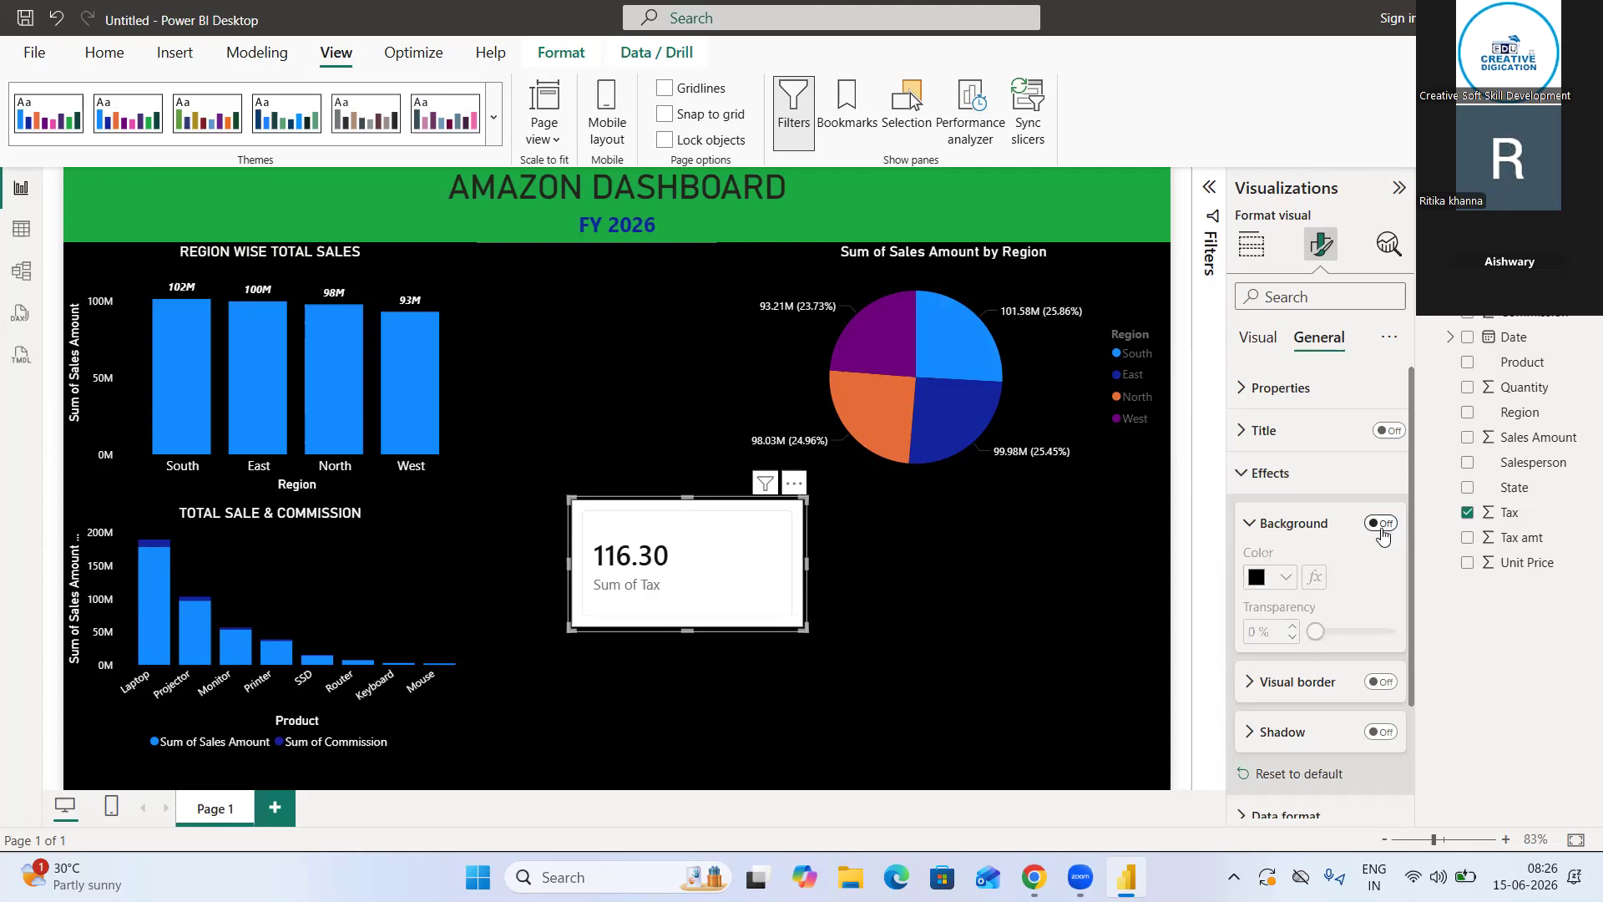
pyautogui.click(1382, 525)
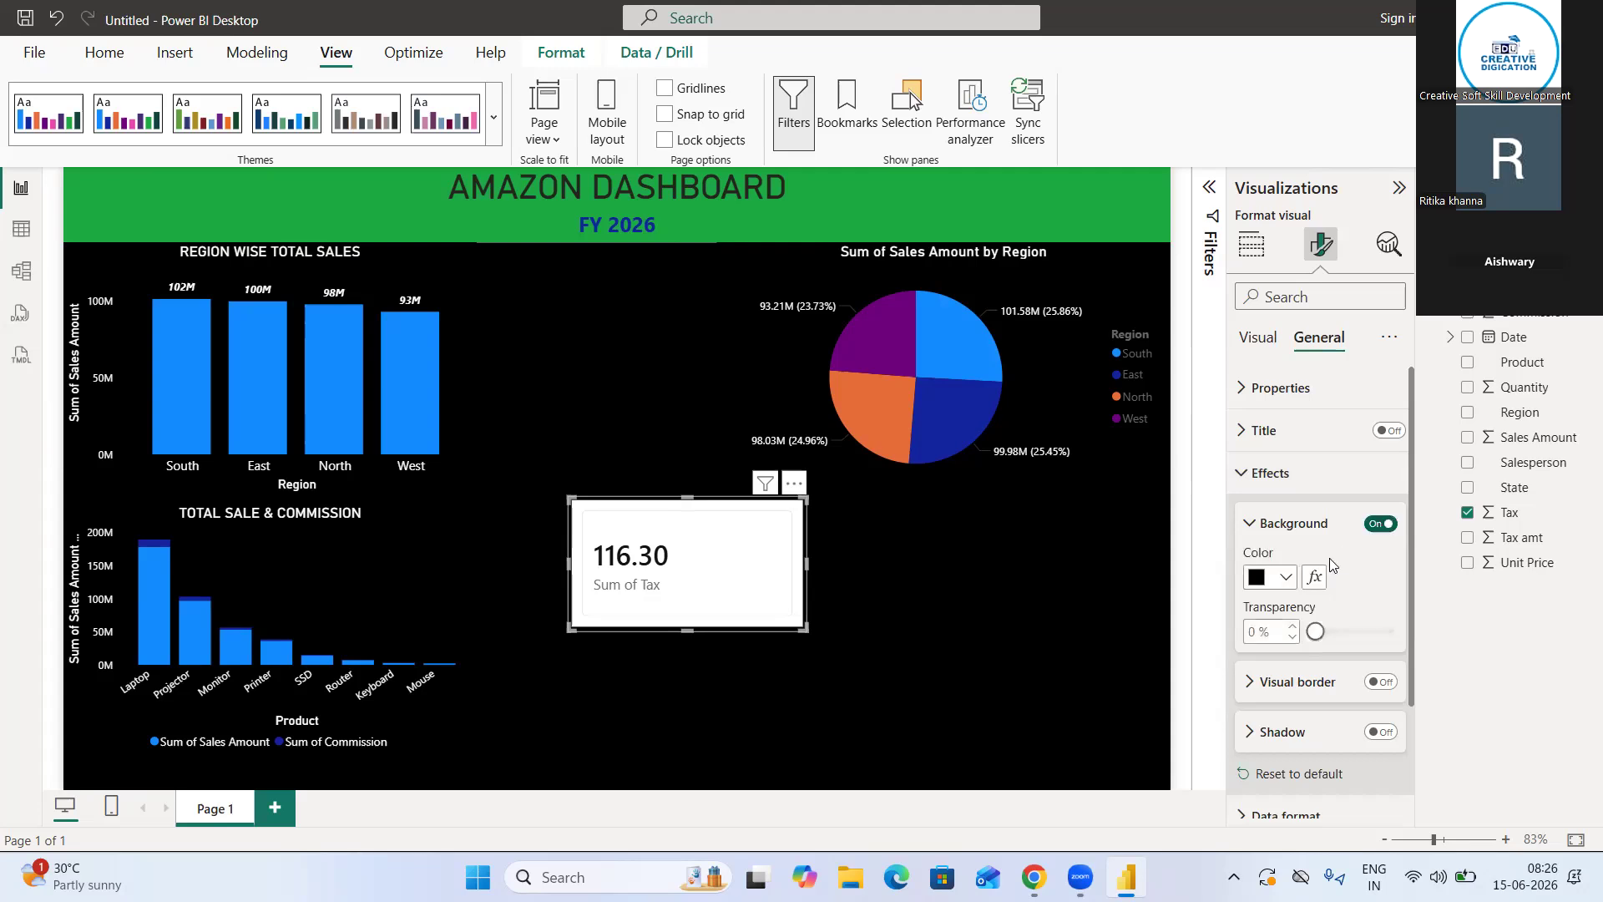
# Look through the tax card's visual border, size and advanced property settings for an option that controls its white fill
pyautogui.click(1276, 685)
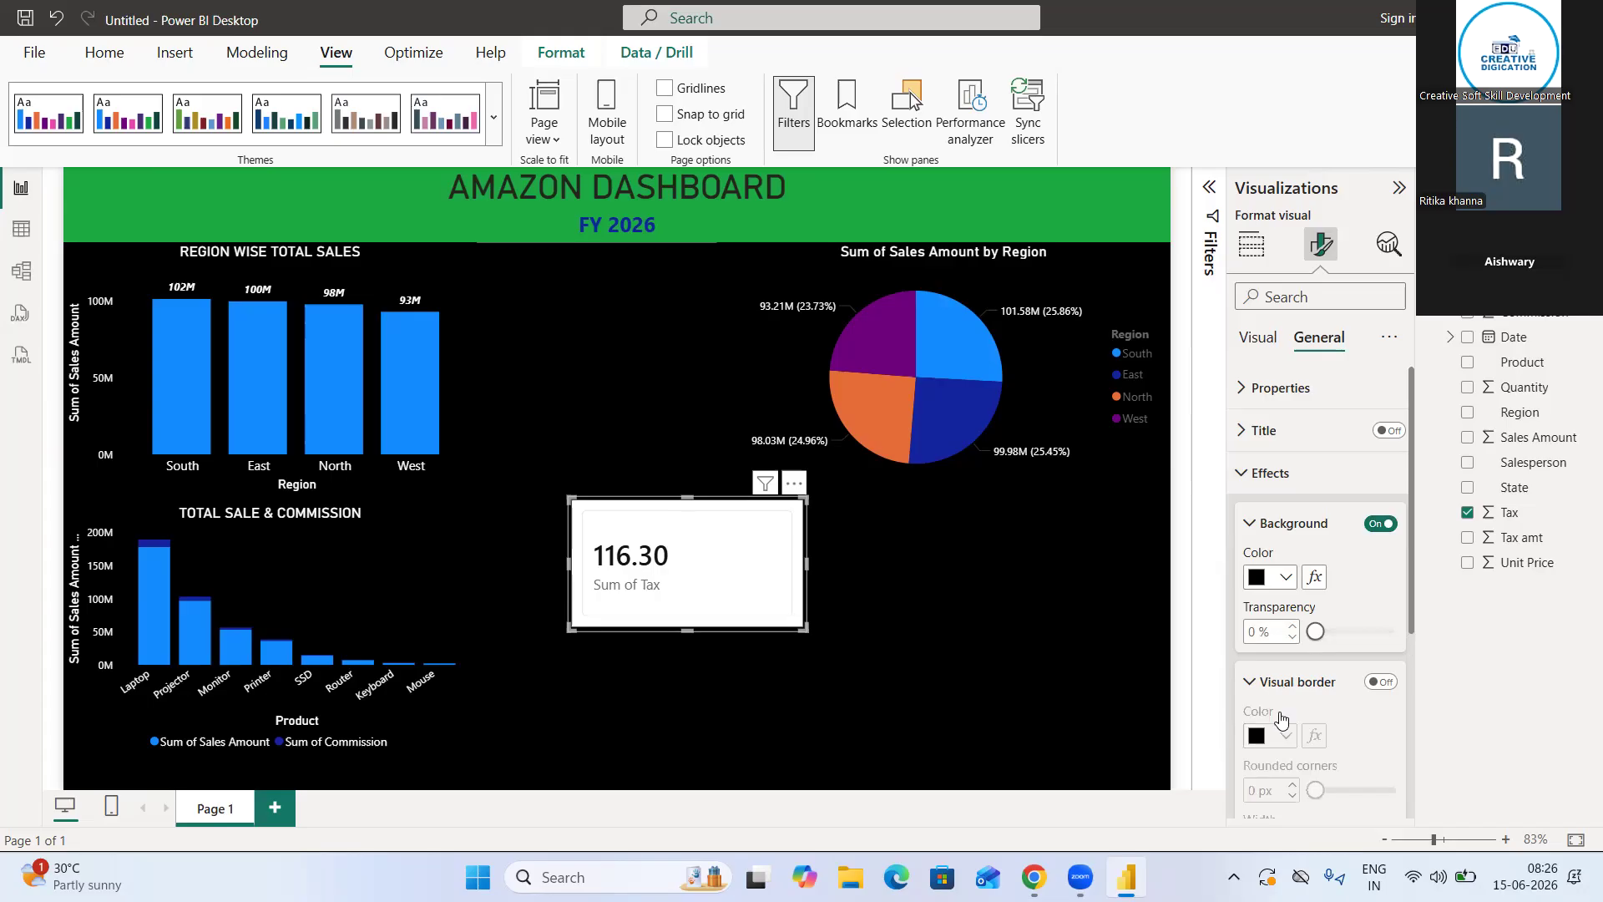
pyautogui.scroll(-2, 1292, 668)
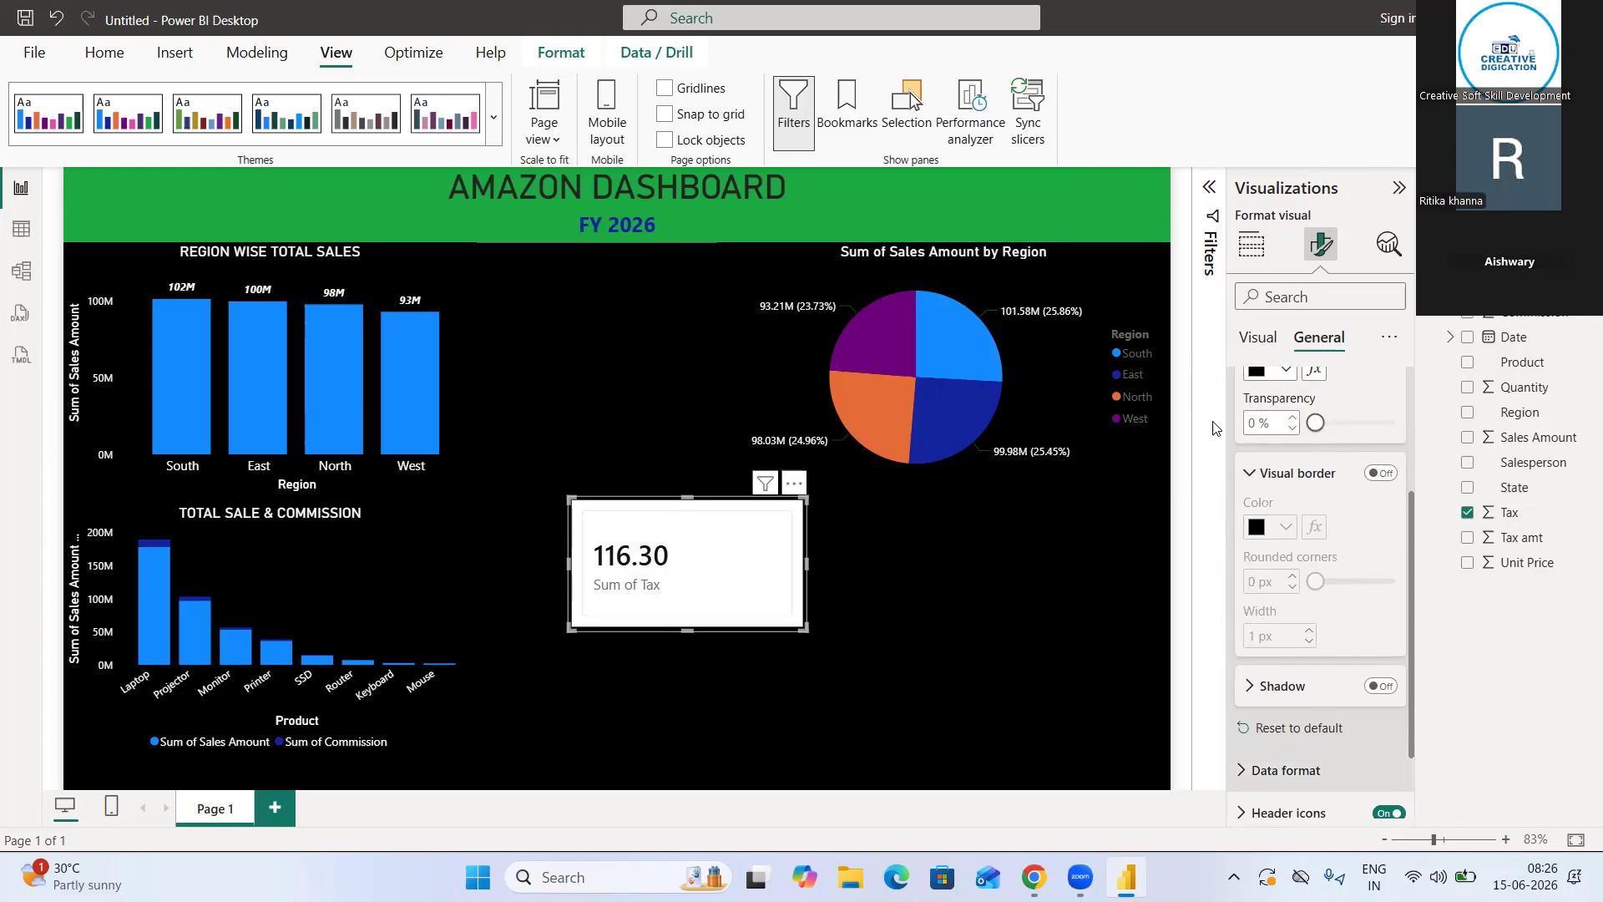
pyautogui.scroll(2, 1250, 468)
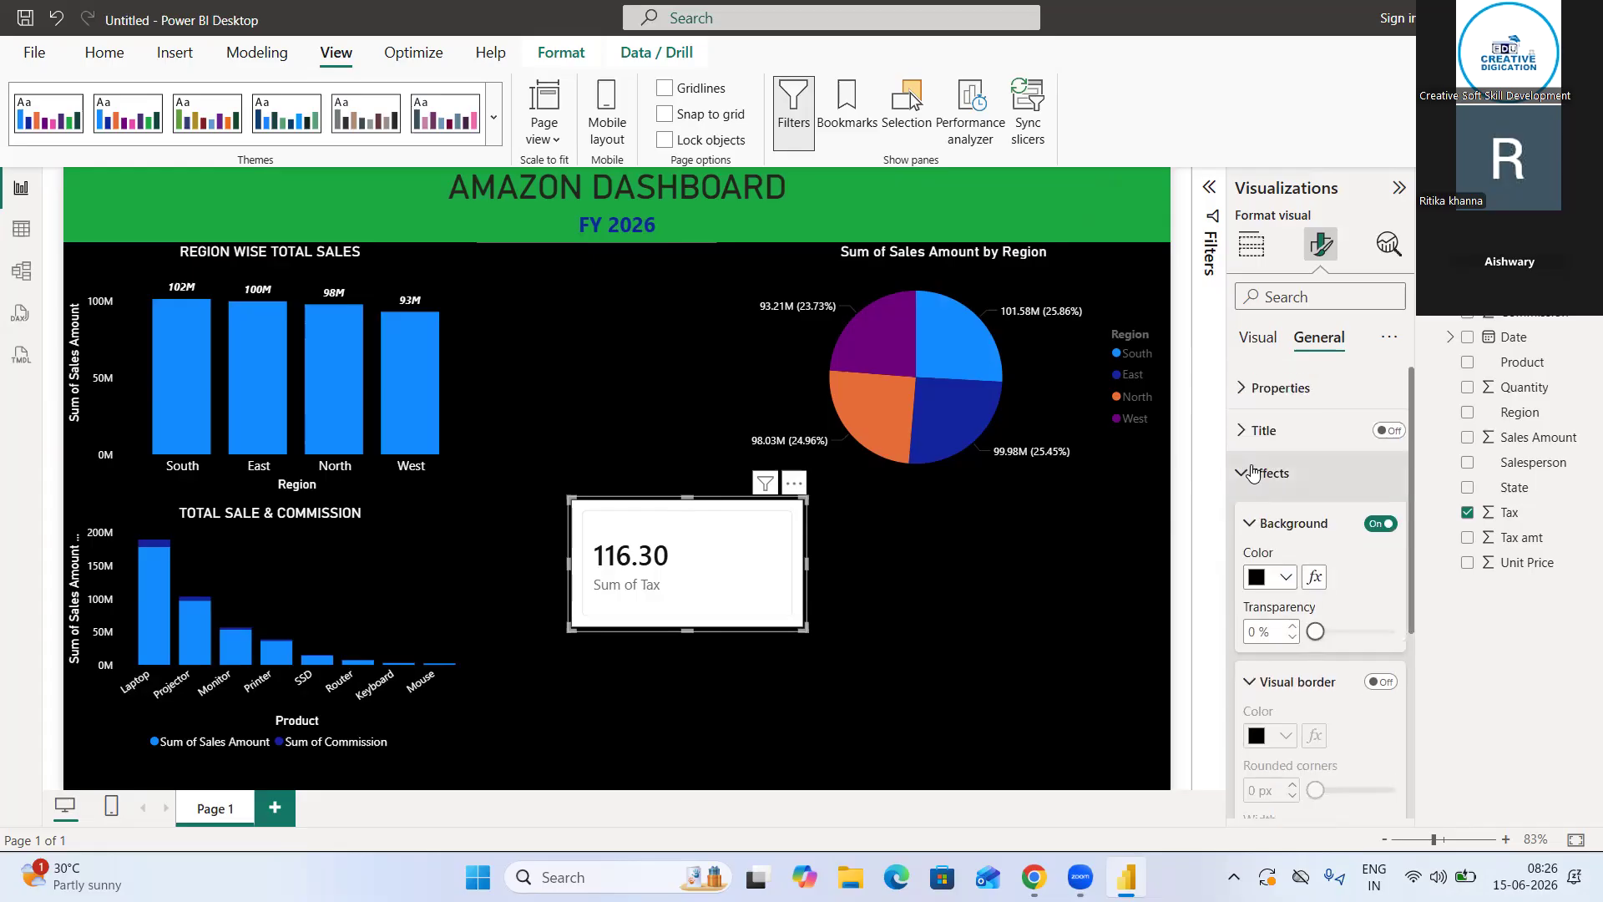
pyautogui.click(1252, 473)
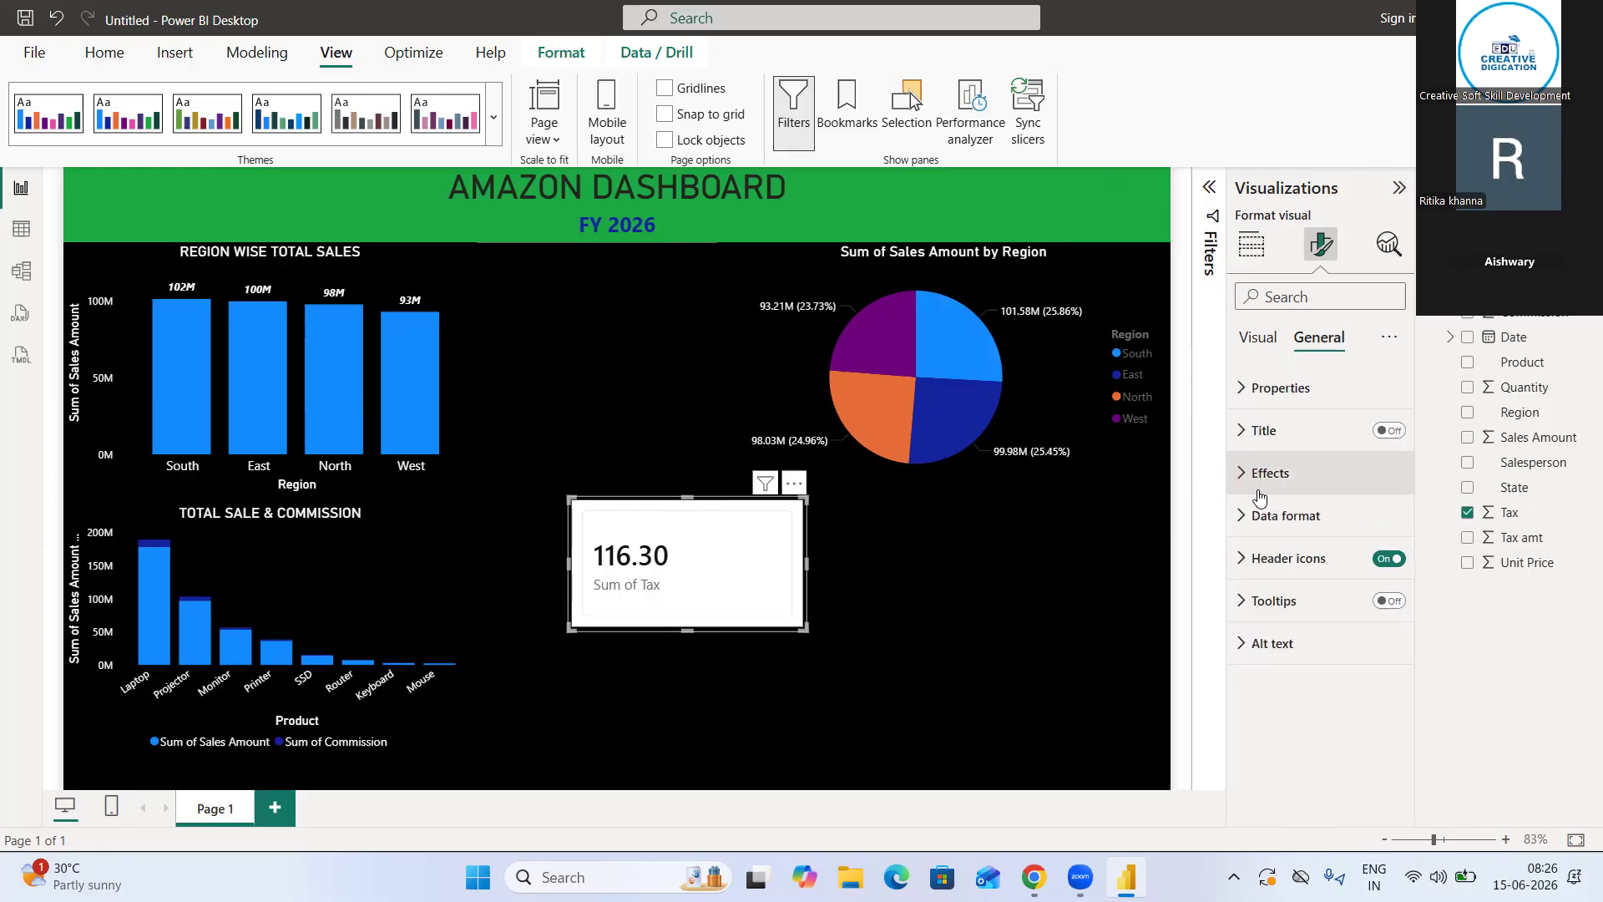
pyautogui.click(1252, 408)
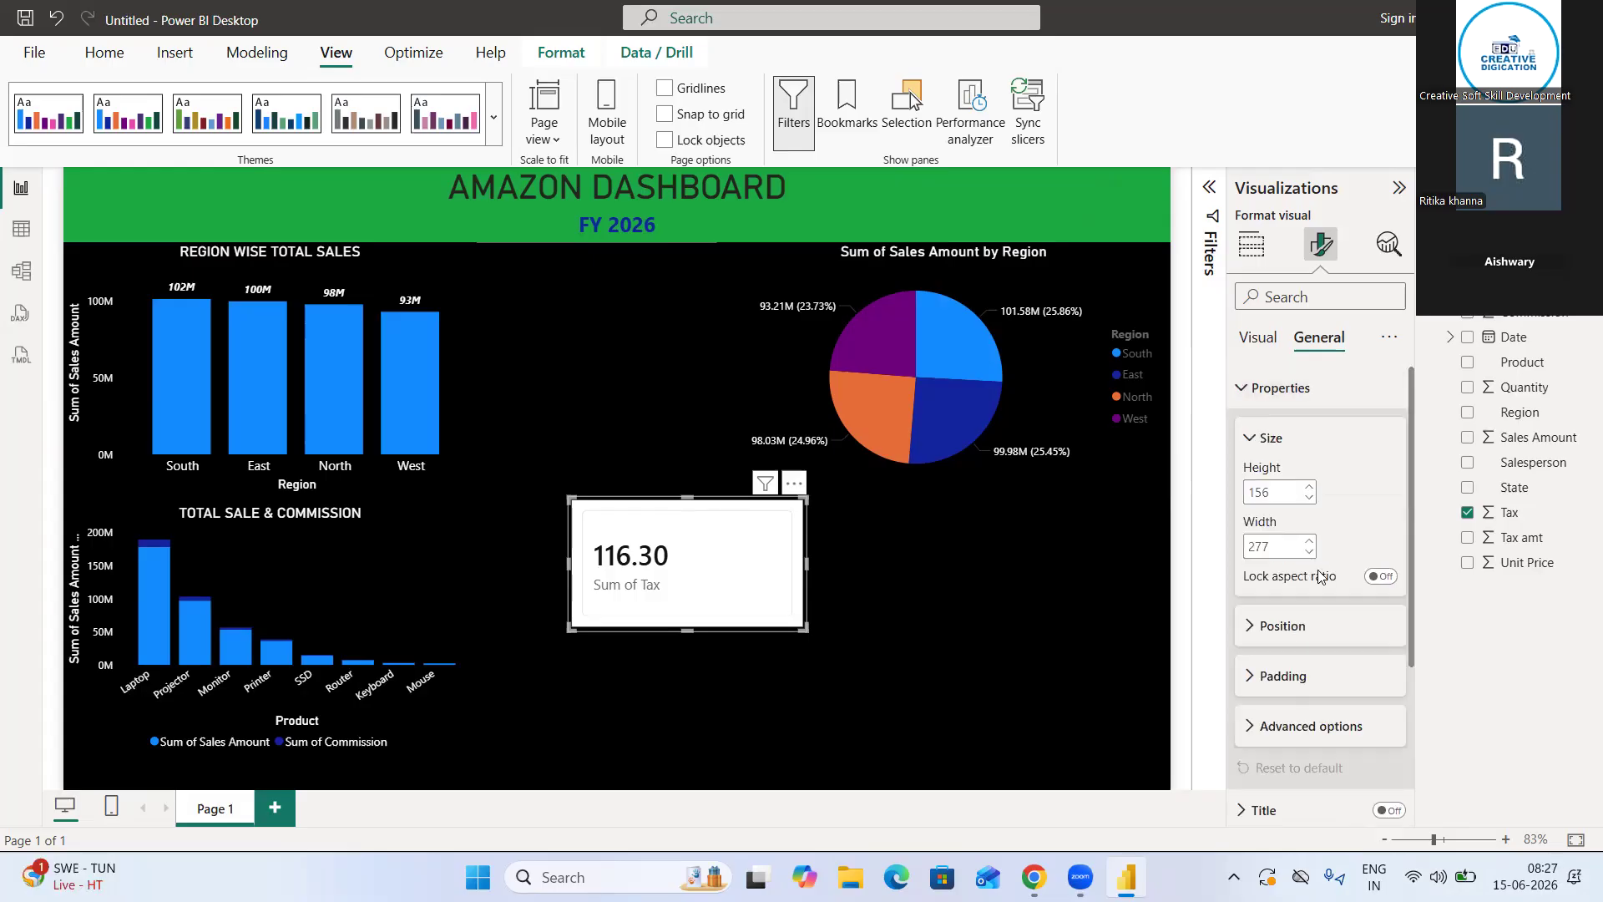
pyautogui.scroll(-2, 1273, 626)
pyautogui.scroll(-2, 1272, 632)
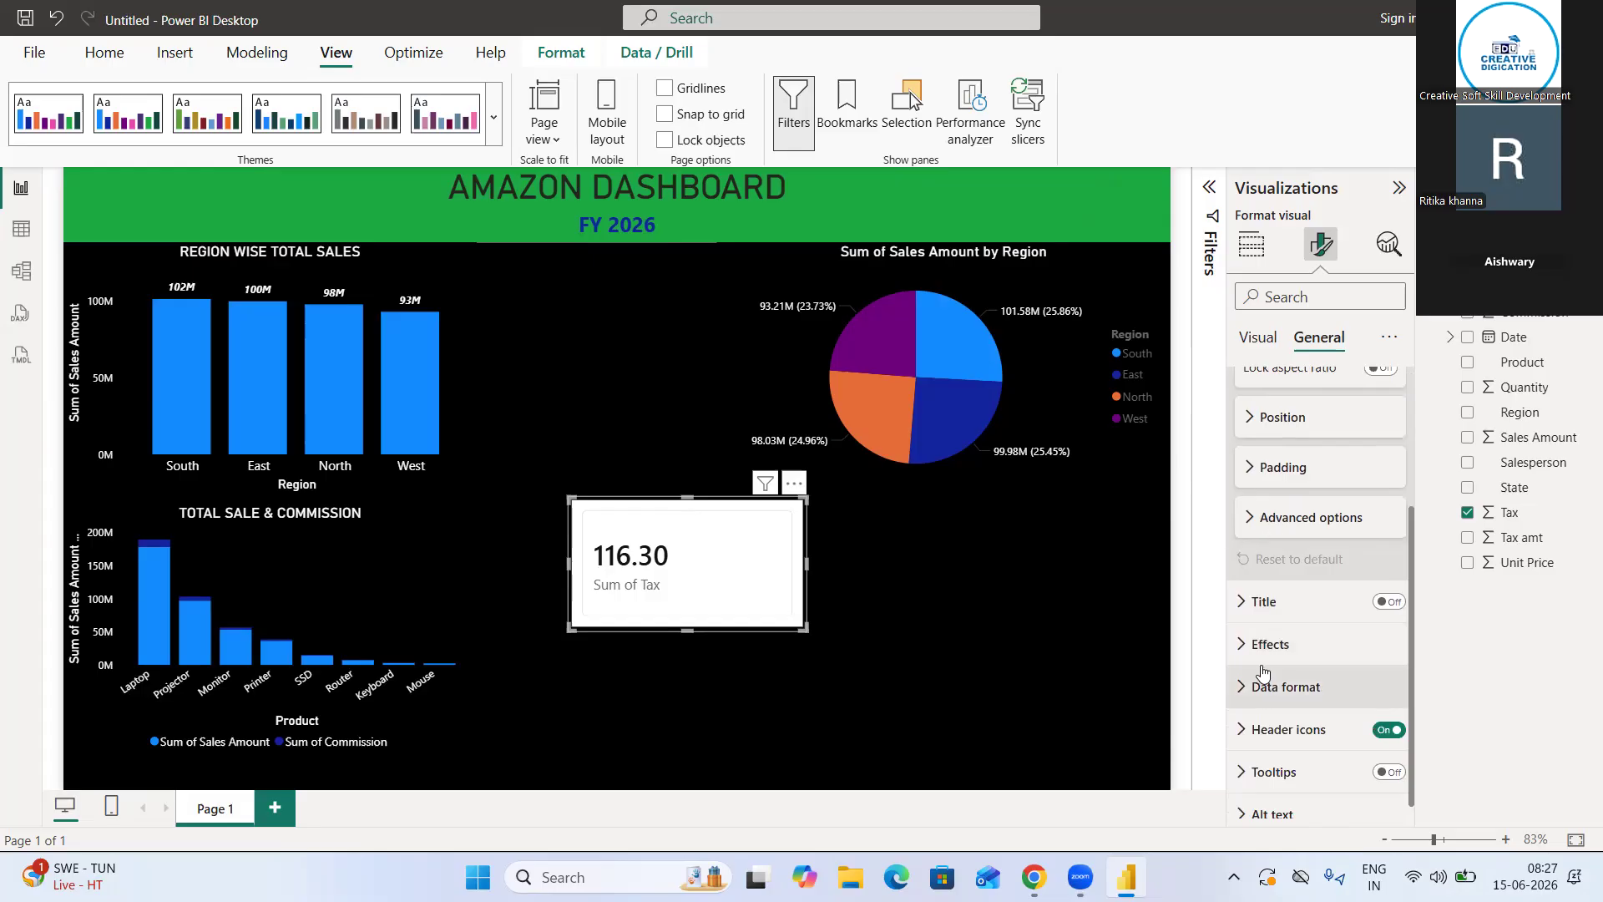
pyautogui.scroll(-1, 1264, 644)
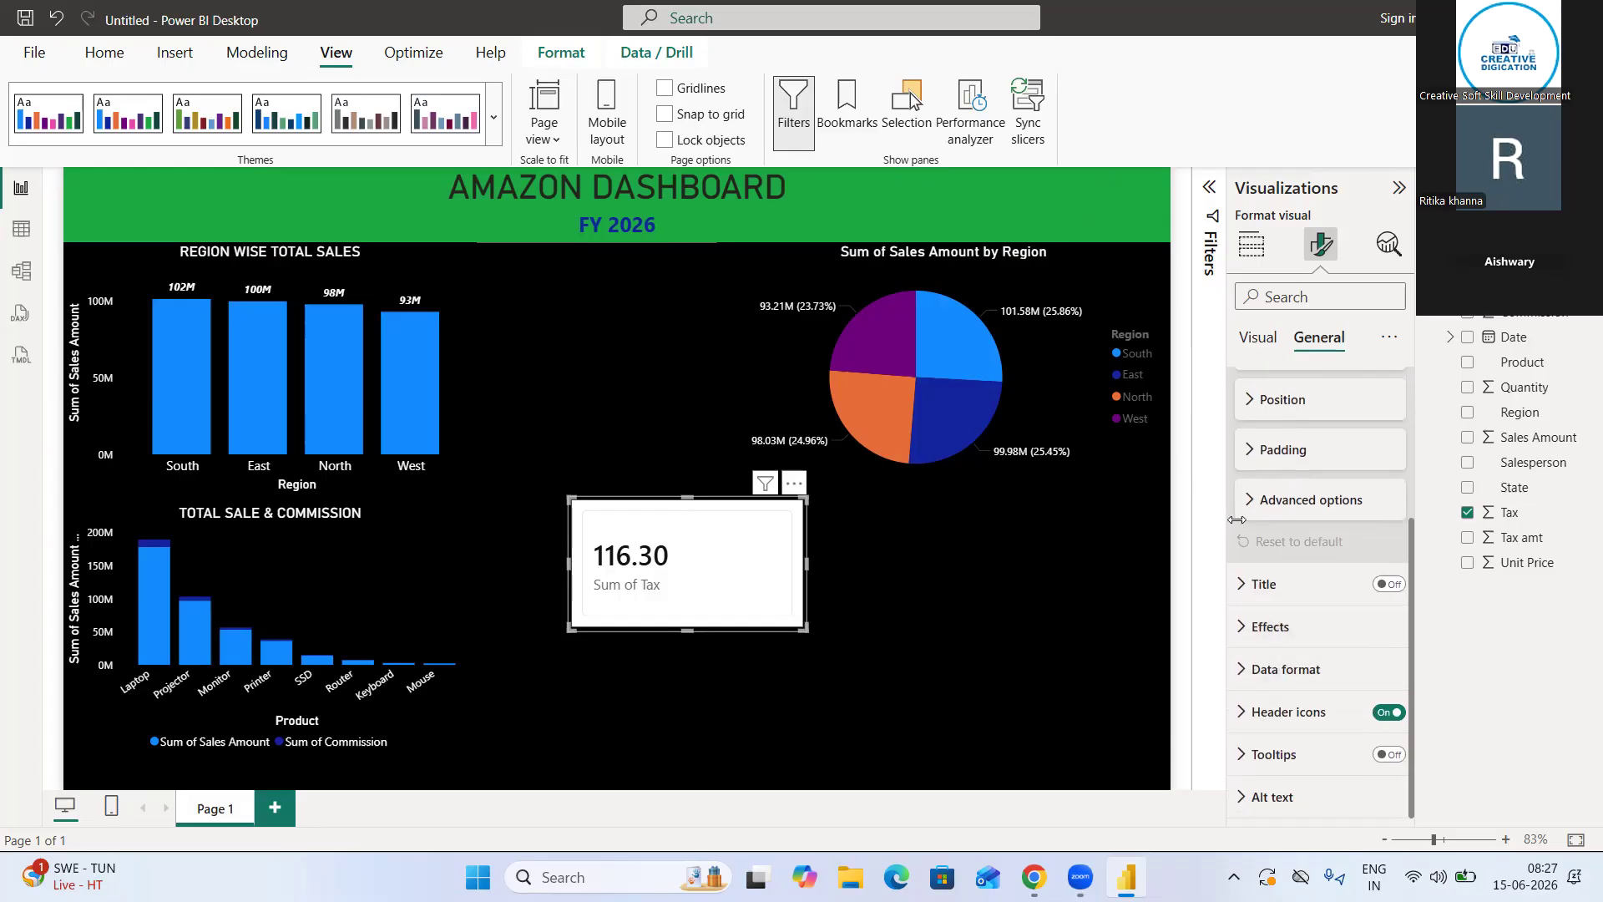
pyautogui.click(1257, 501)
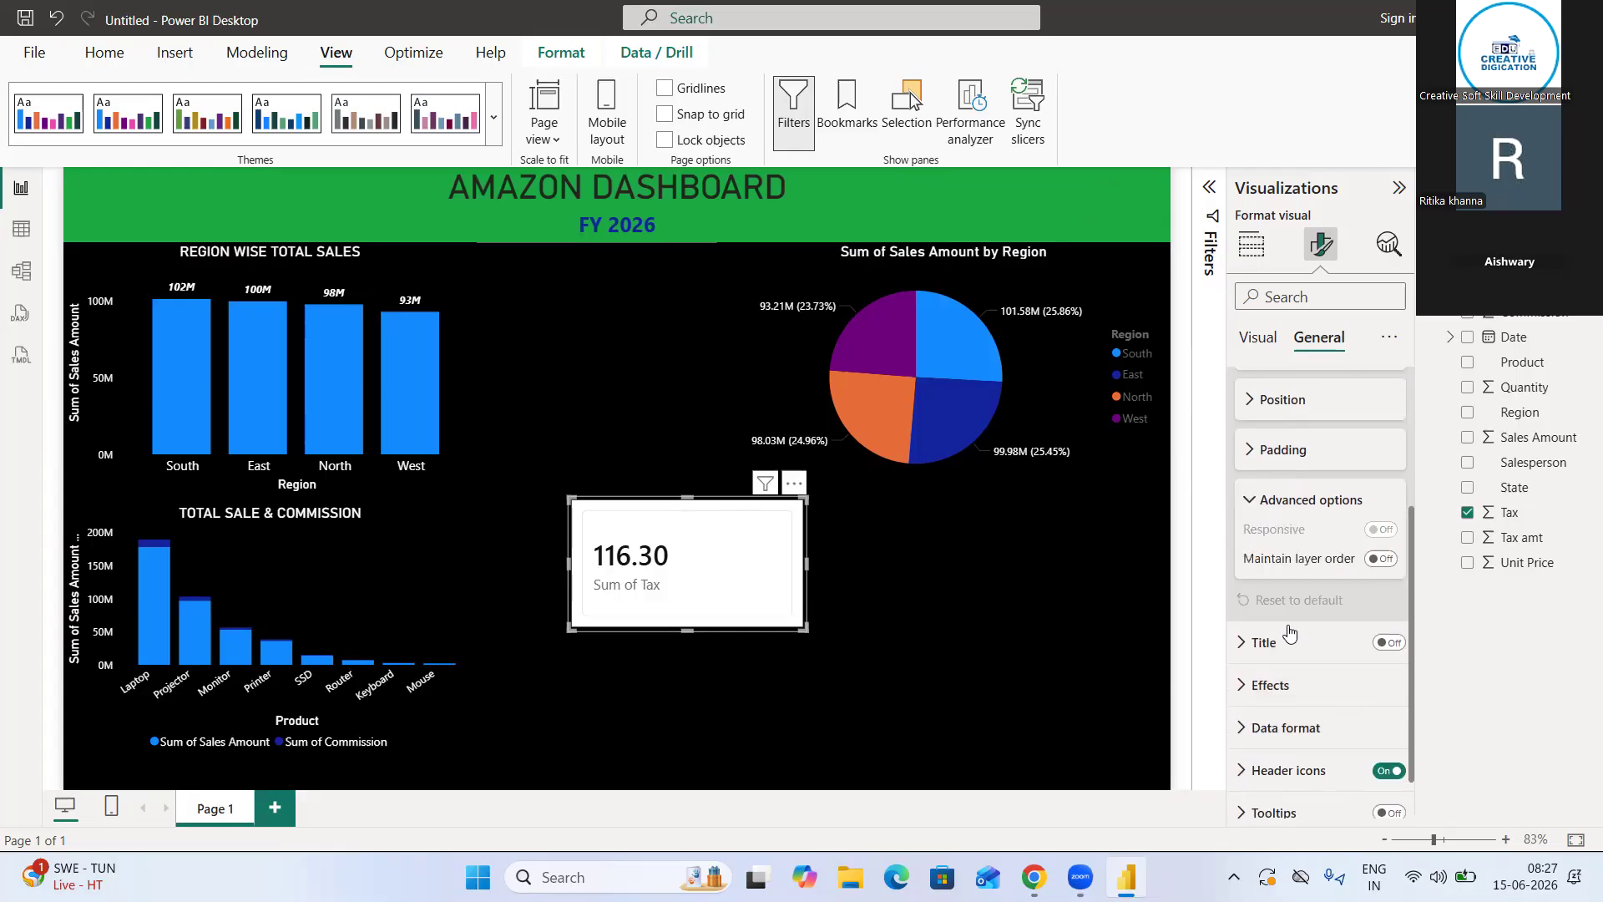
pyautogui.scroll(-1, 1250, 683)
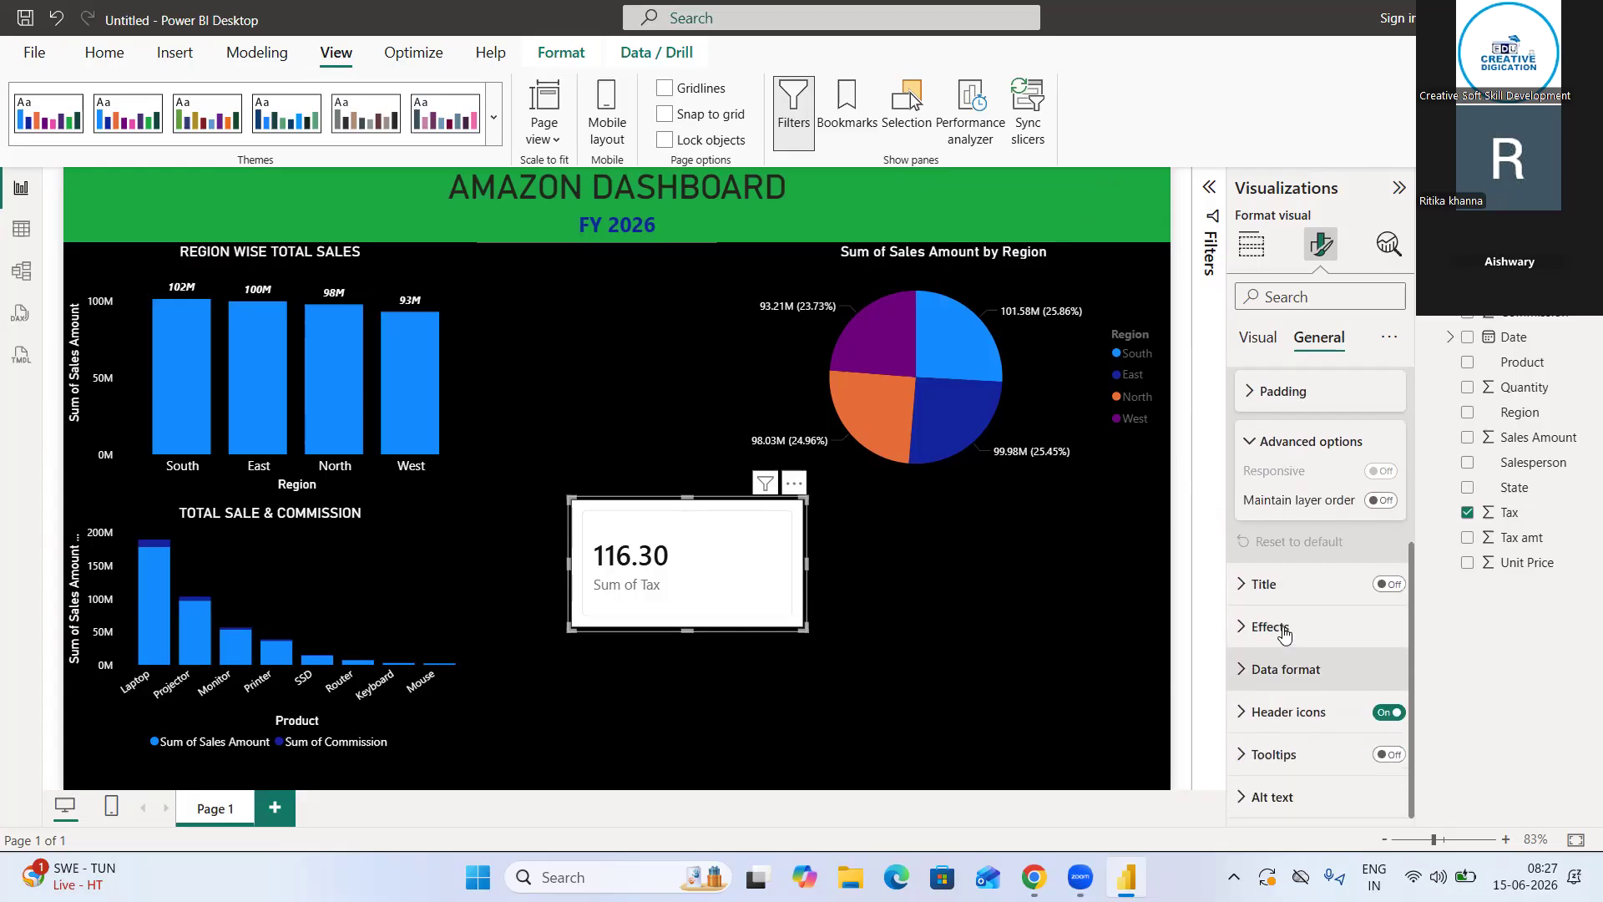
# Enable the tax card's title with the text TOTAL TAX, centered horizontally and colored white
pyautogui.click(1265, 588)
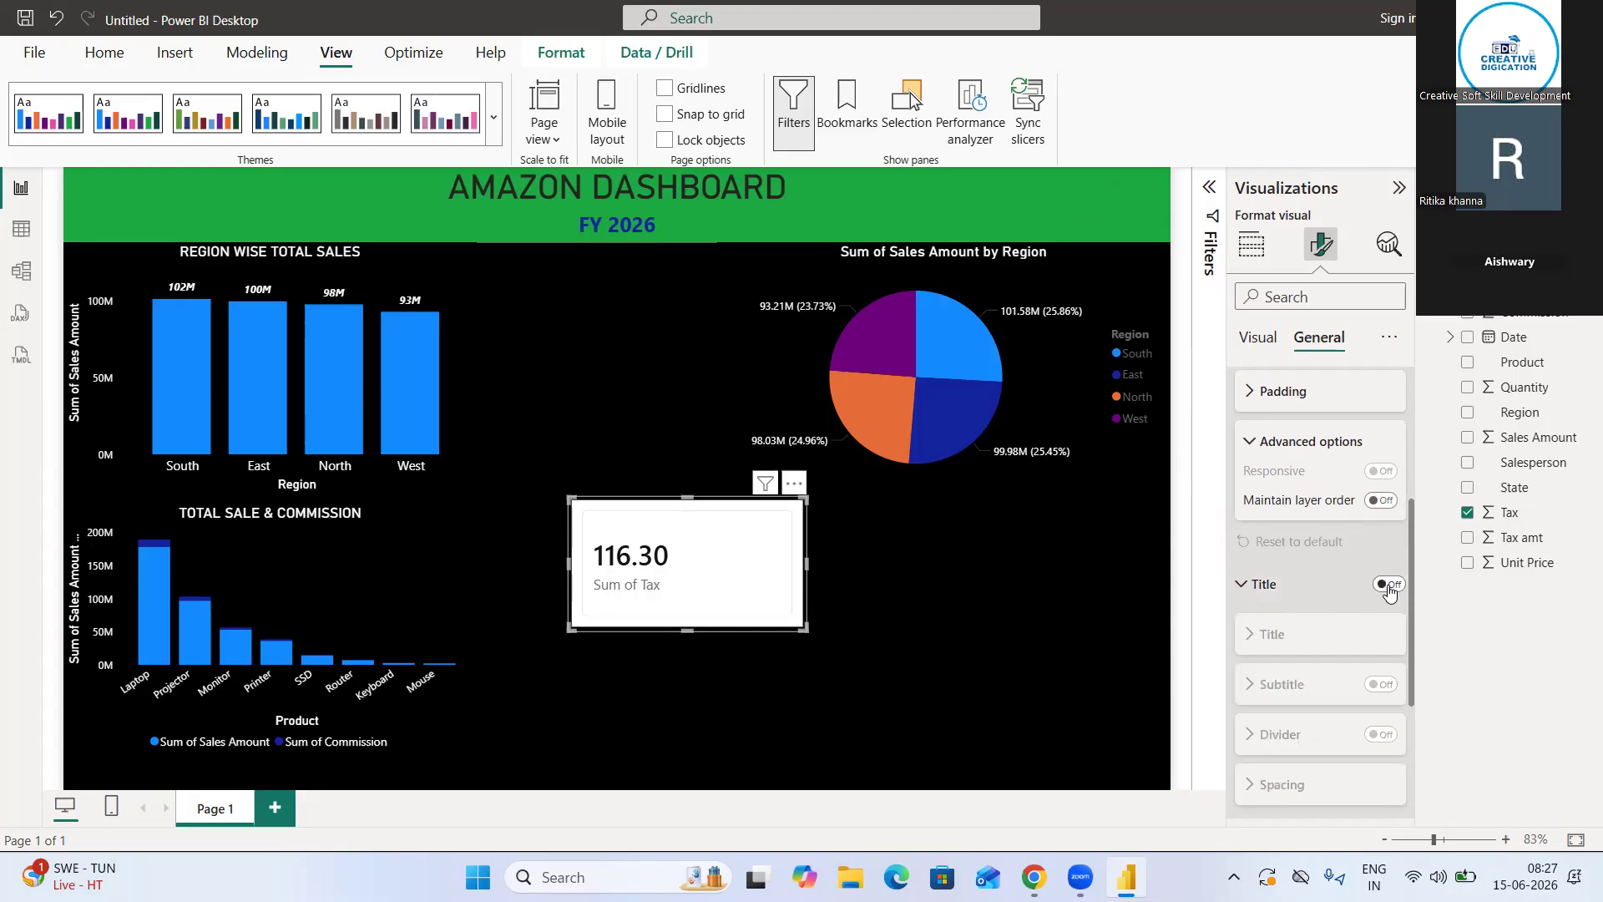
pyautogui.click(1340, 658)
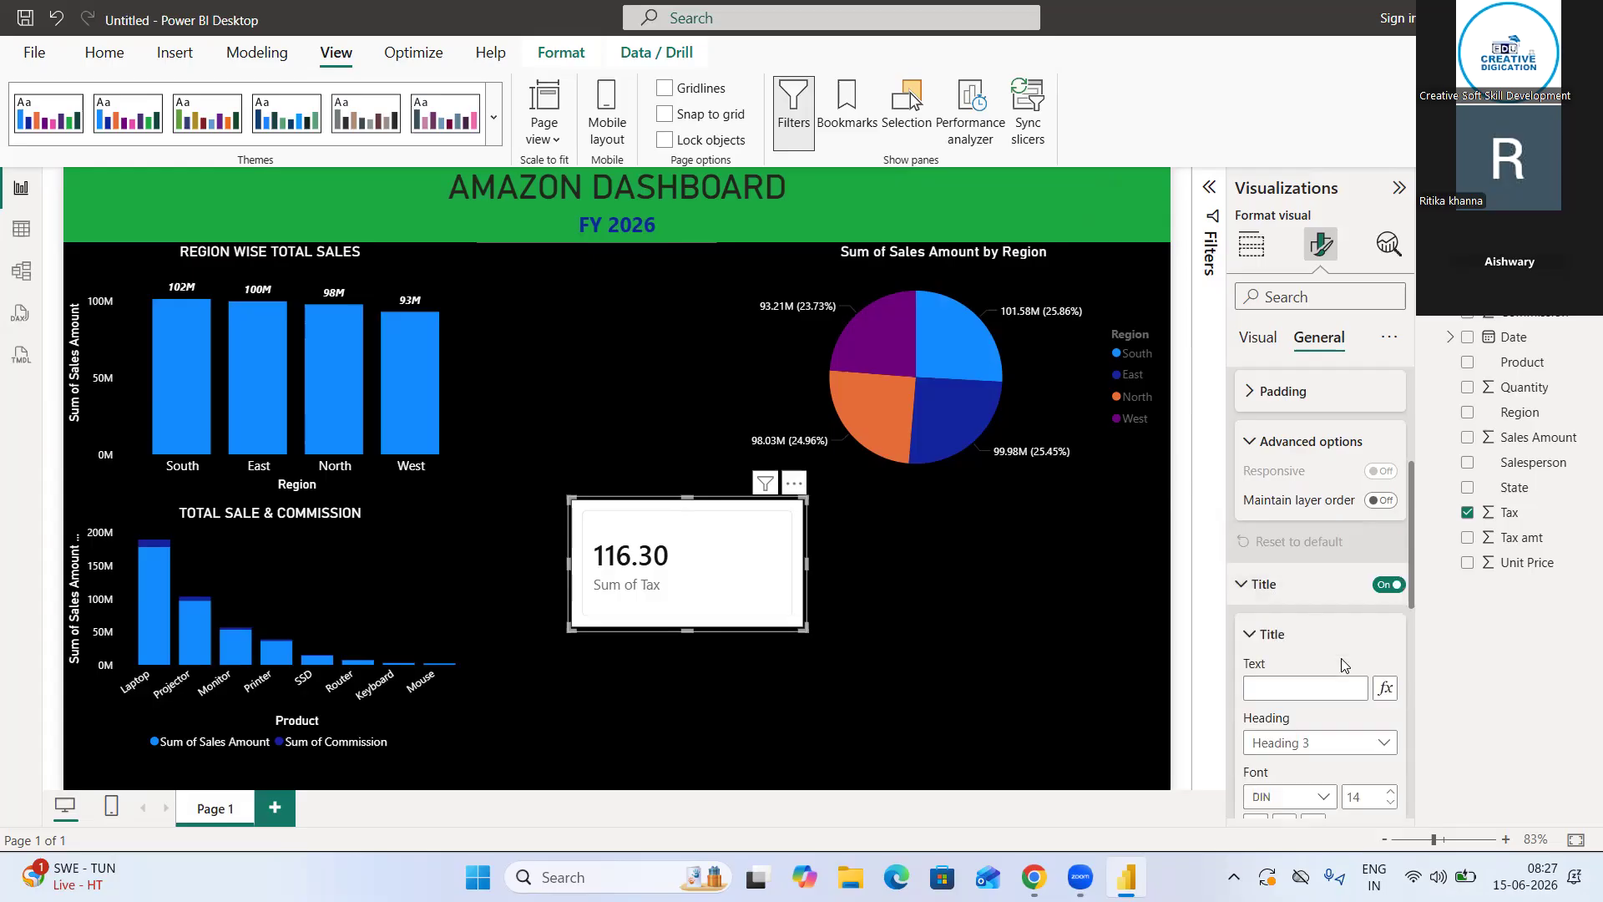
pyautogui.click(1280, 689)
pyautogui.write('TOTA')
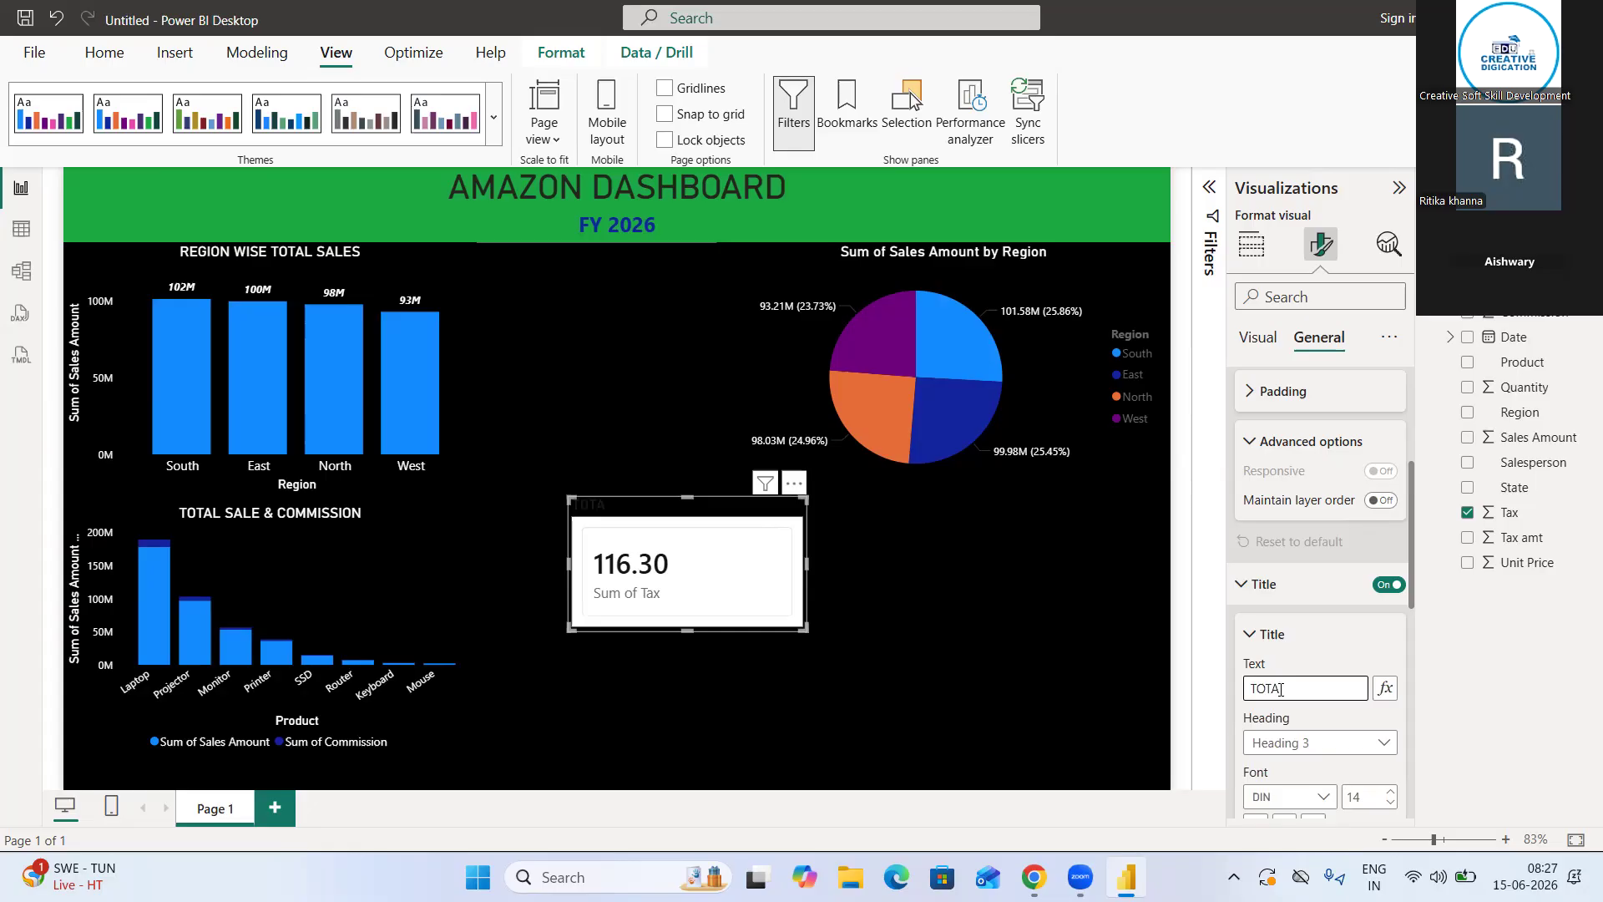
pyautogui.write('L TAX')
pyautogui.scroll(-4, 1282, 690)
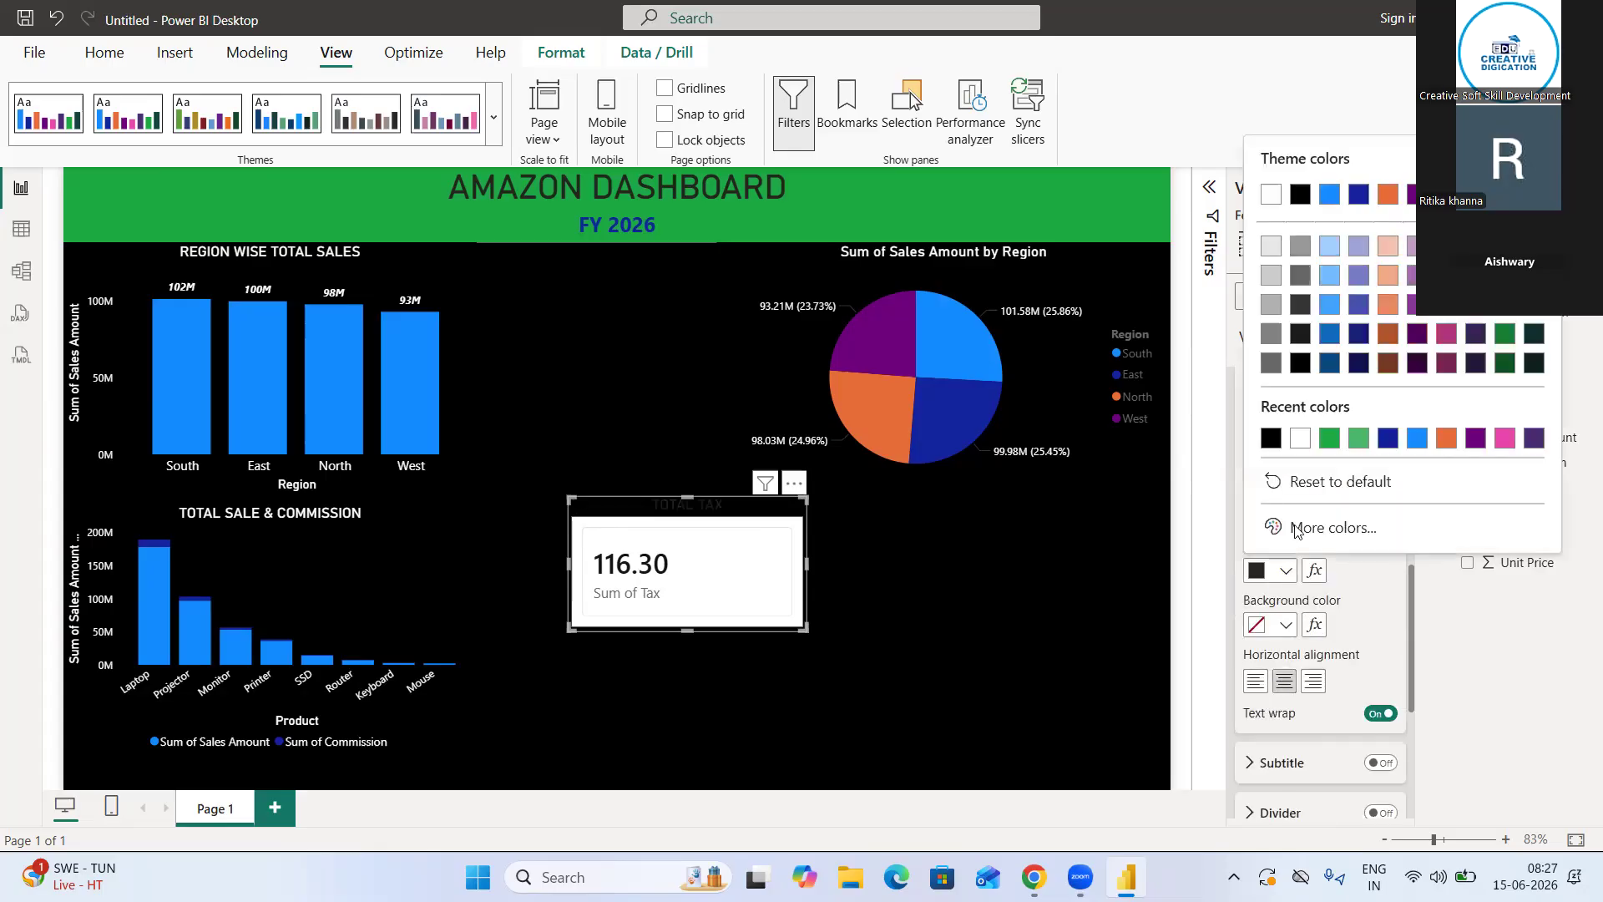
pyautogui.click(1294, 441)
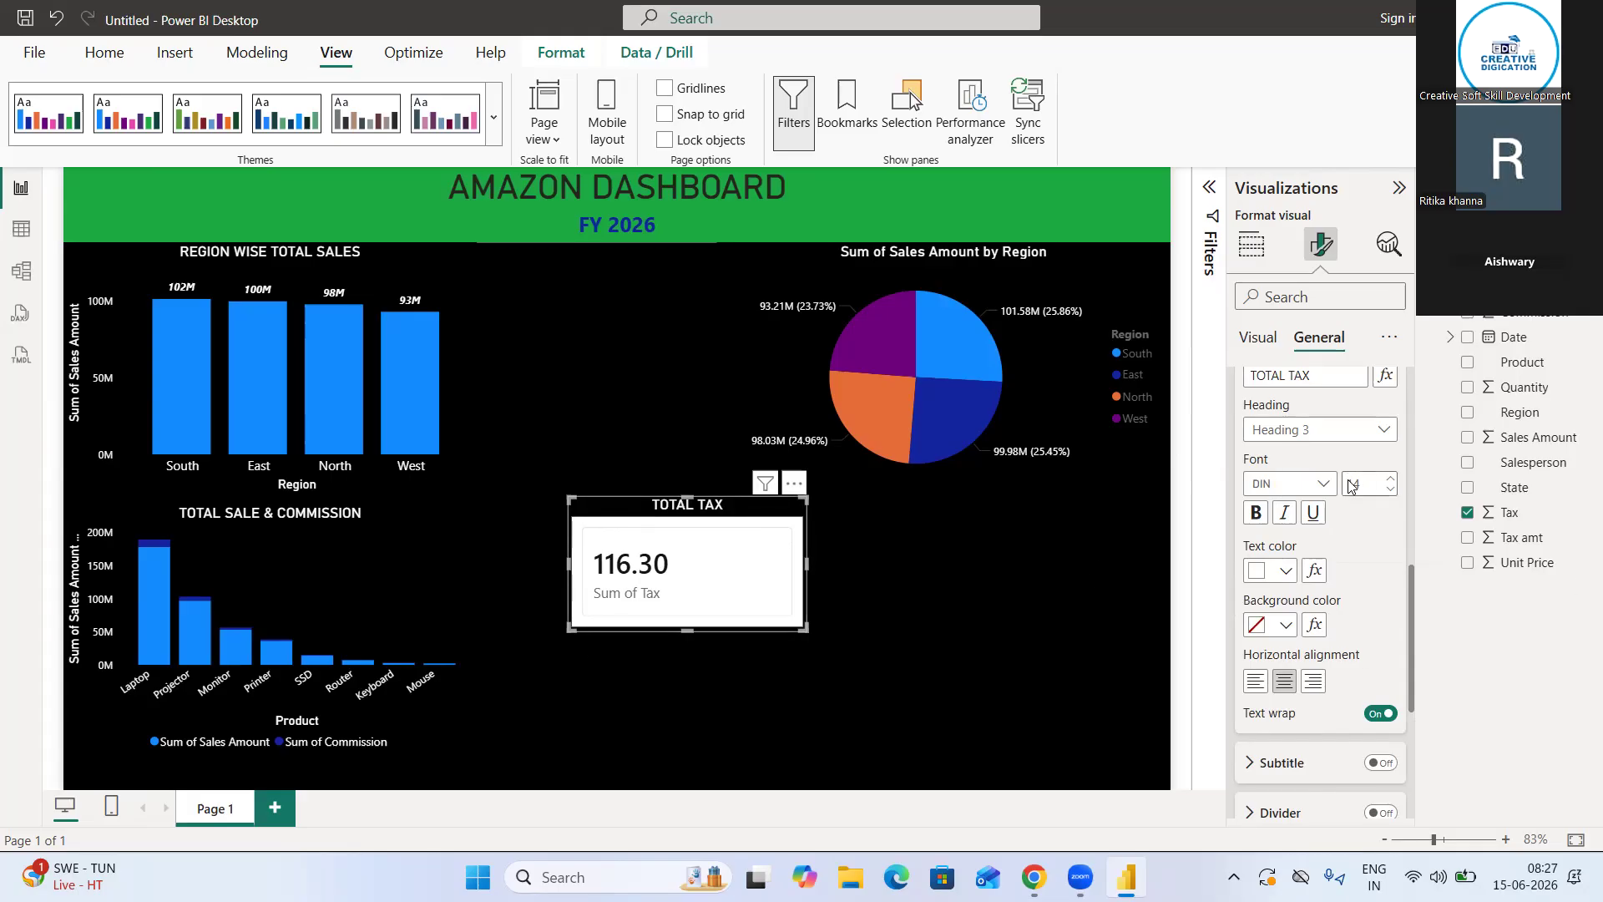
pyautogui.scroll(3, 1348, 485)
pyautogui.click(1272, 578)
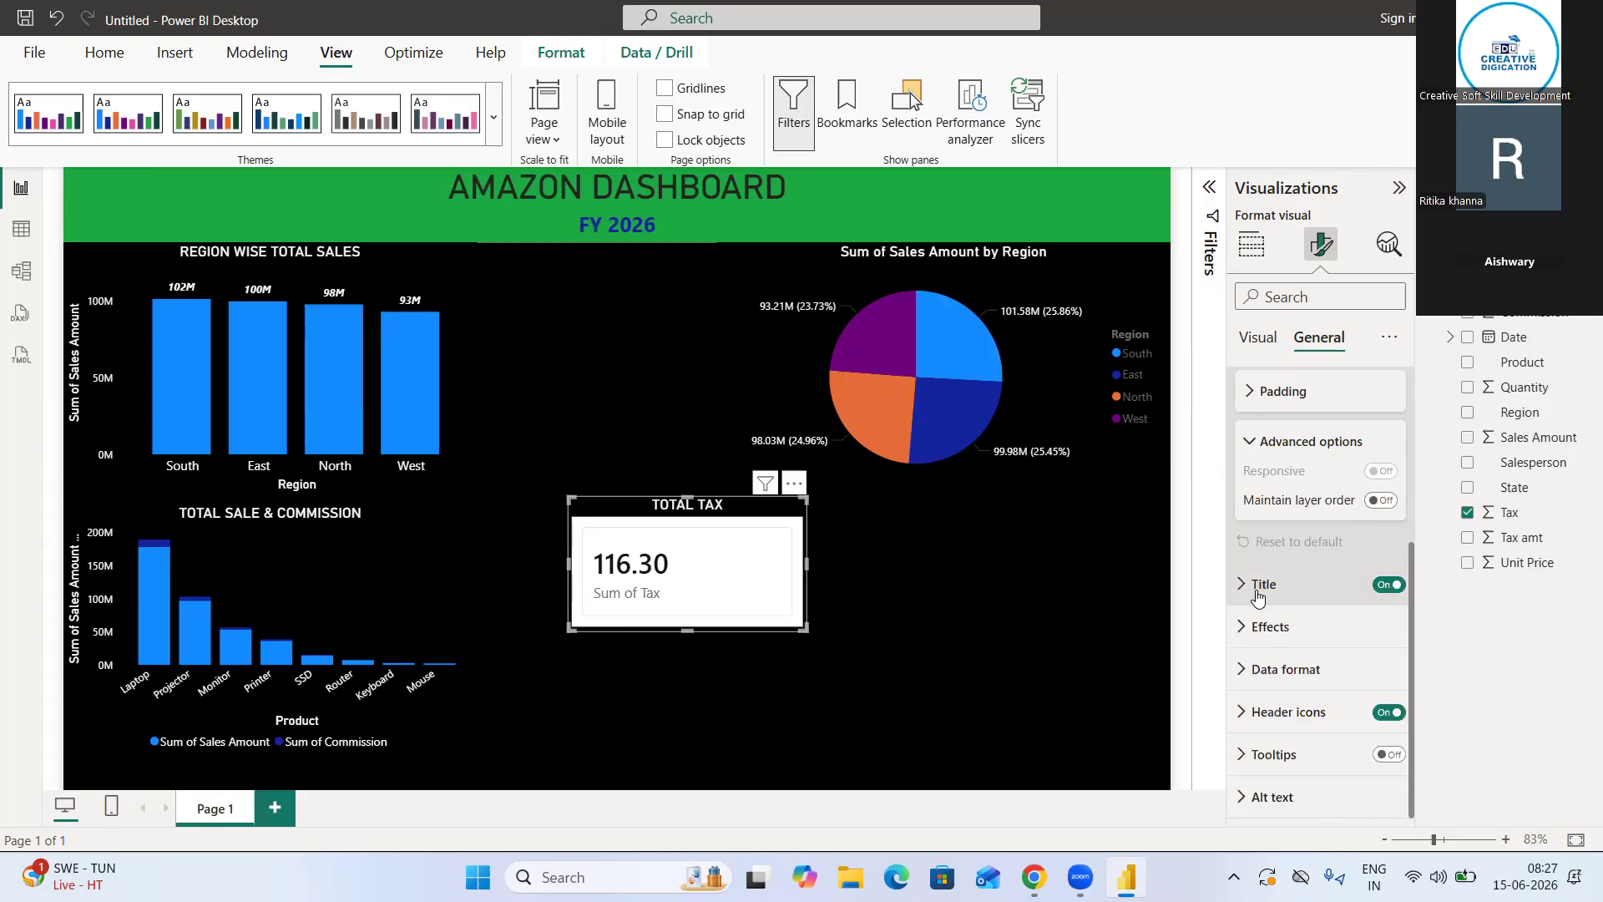
# Recheck the tax card's background and border effects, deselect it, and inspect its list of additional visual options
pyautogui.click(1306, 617)
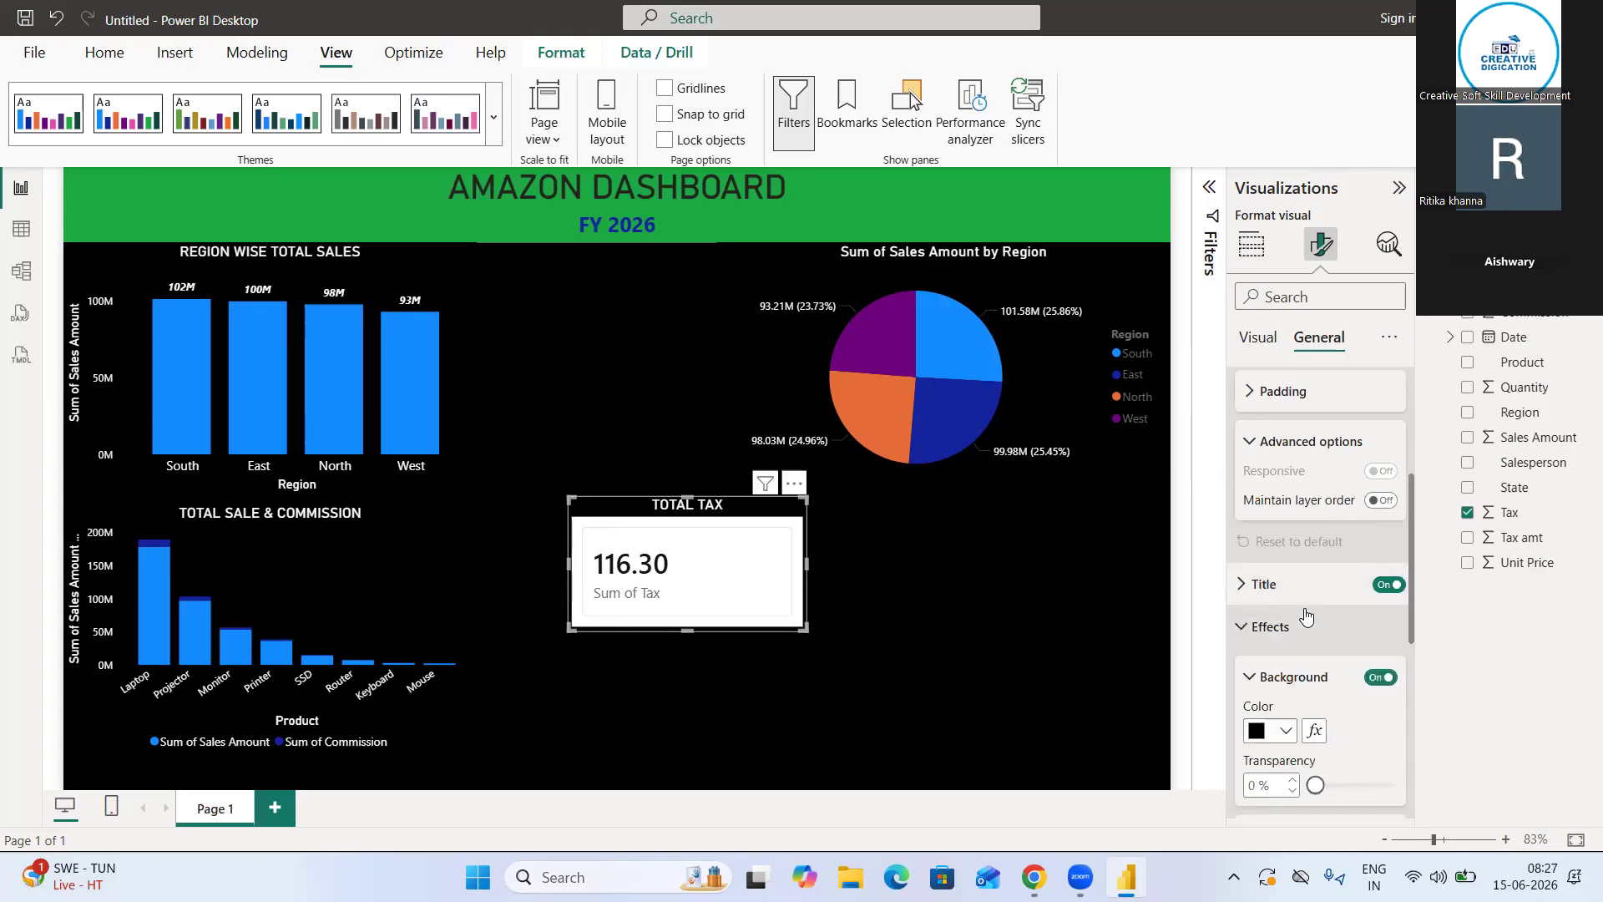
pyautogui.scroll(-3, 1304, 608)
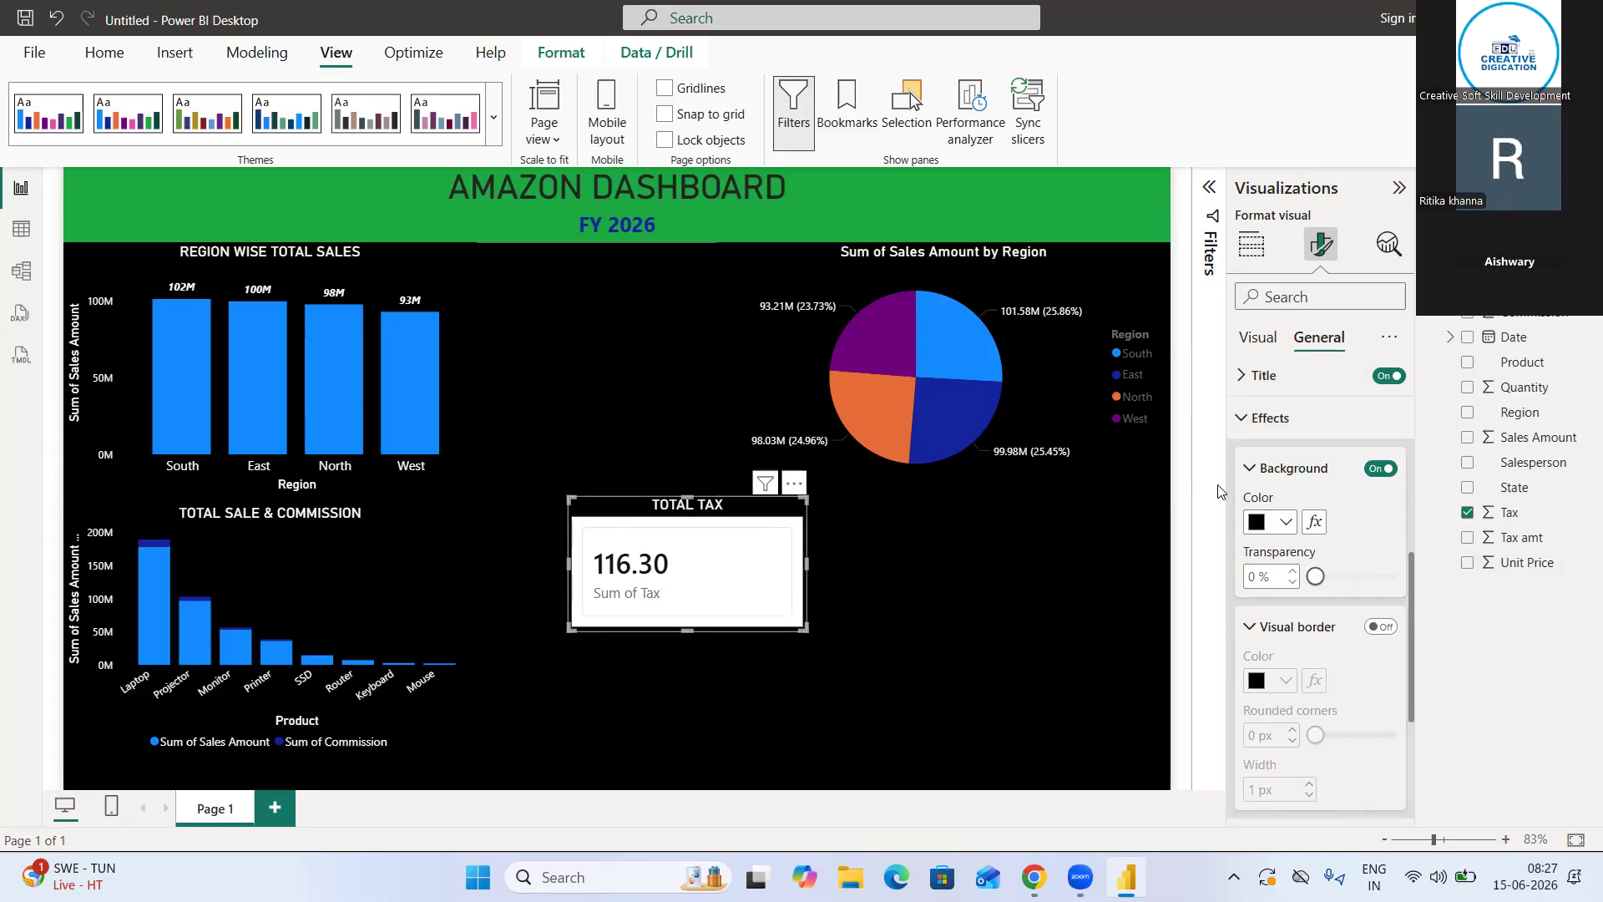
pyautogui.click(1251, 468)
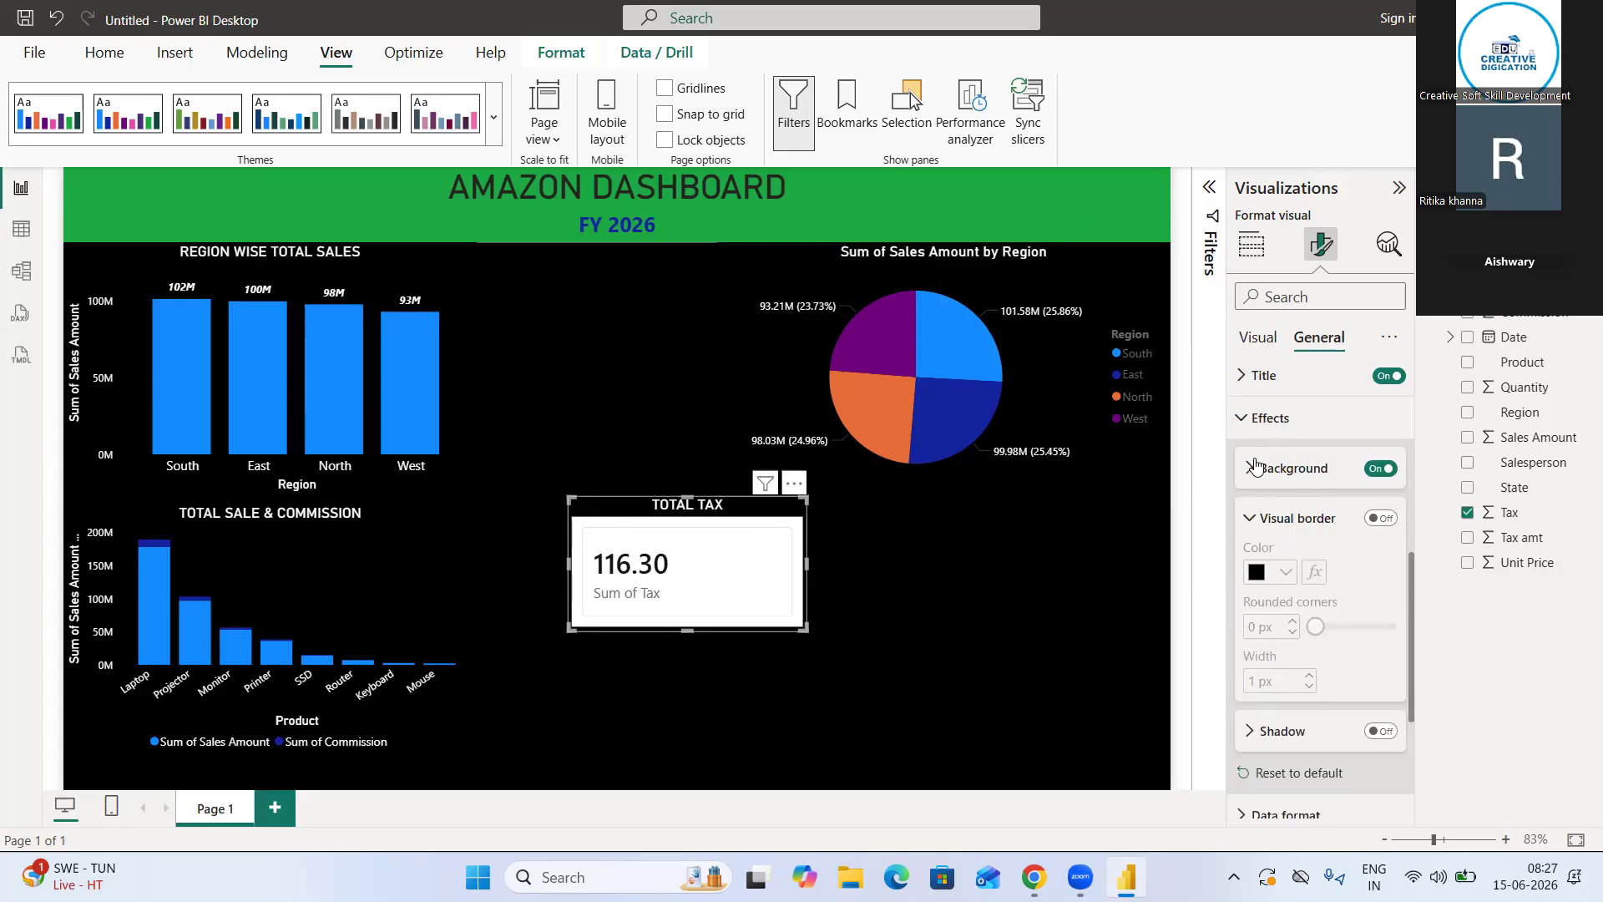
pyautogui.click(1252, 467)
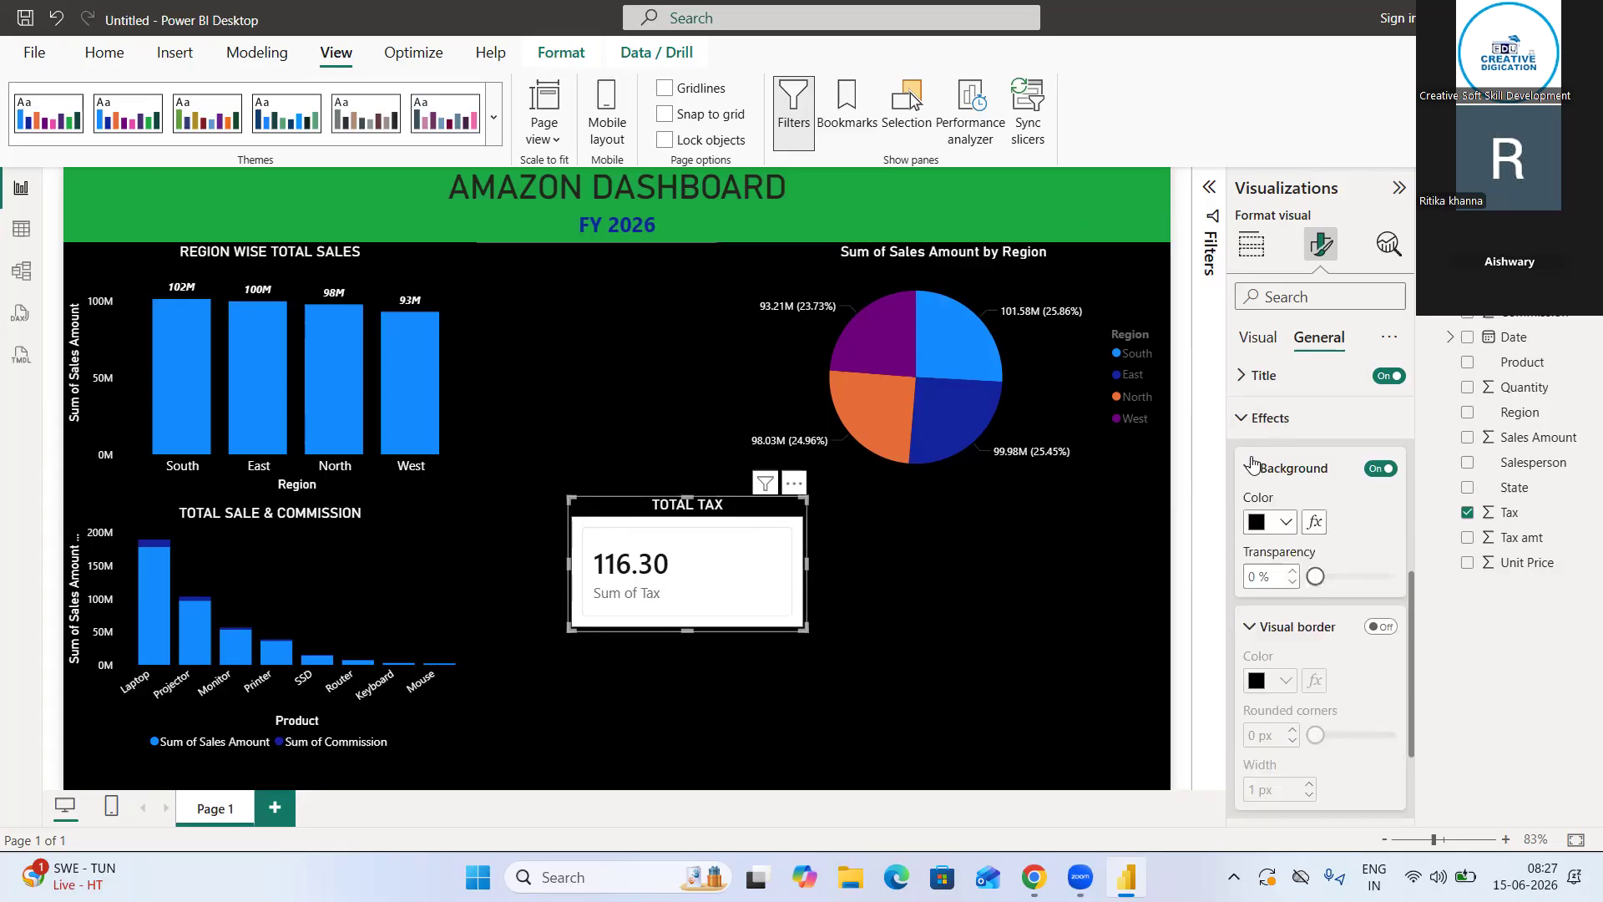
pyautogui.click(938, 627)
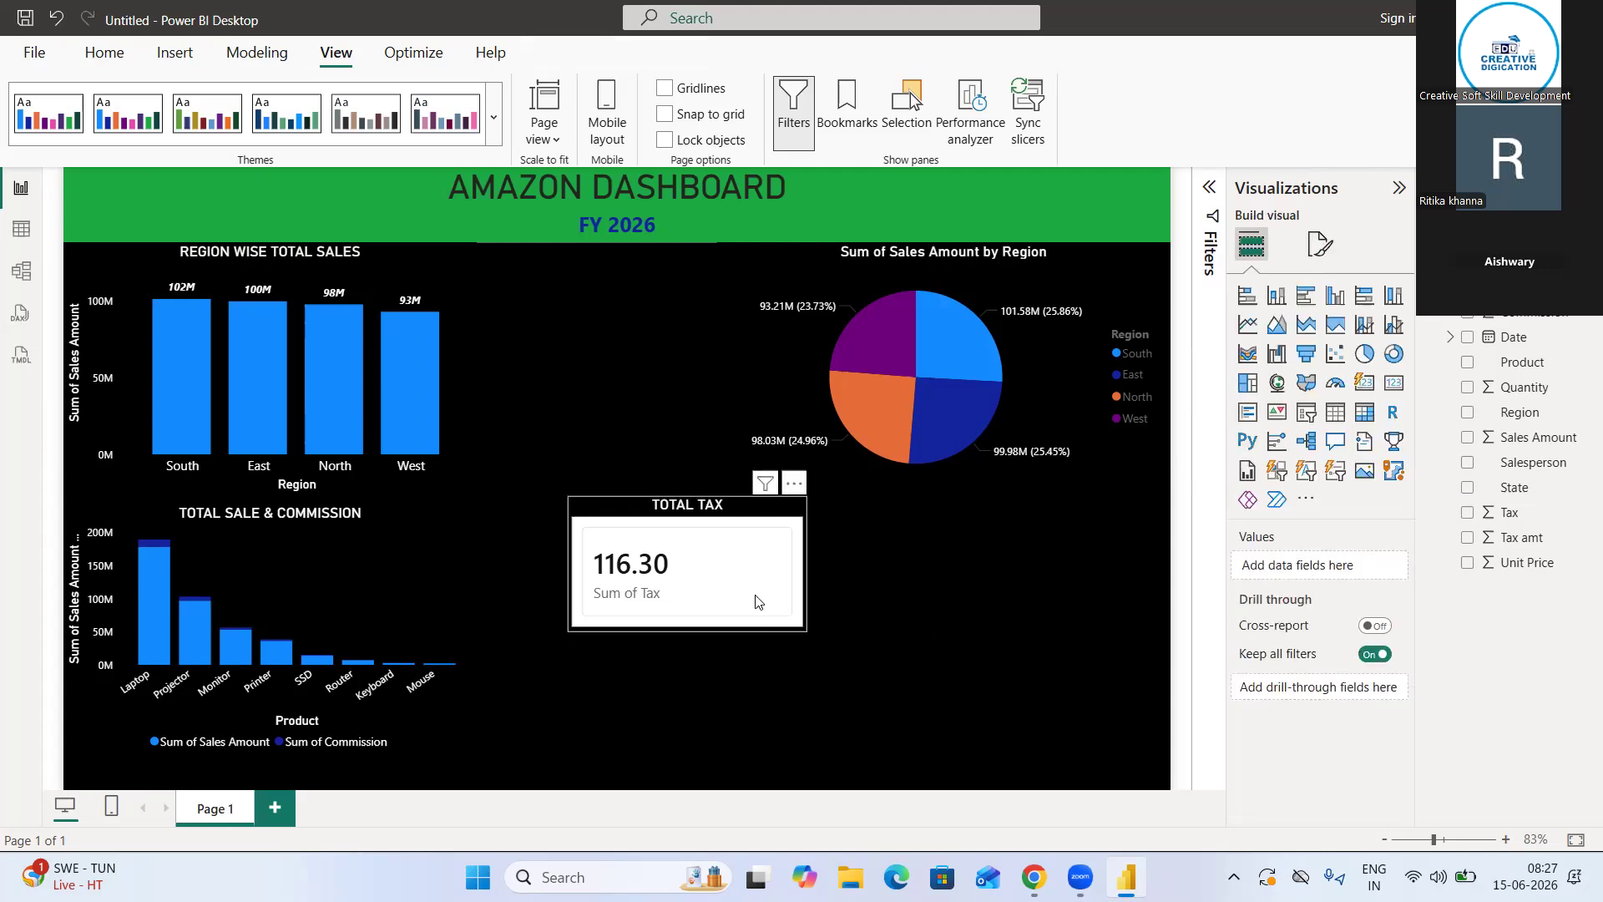
pyautogui.click(796, 485)
pyautogui.click(795, 484)
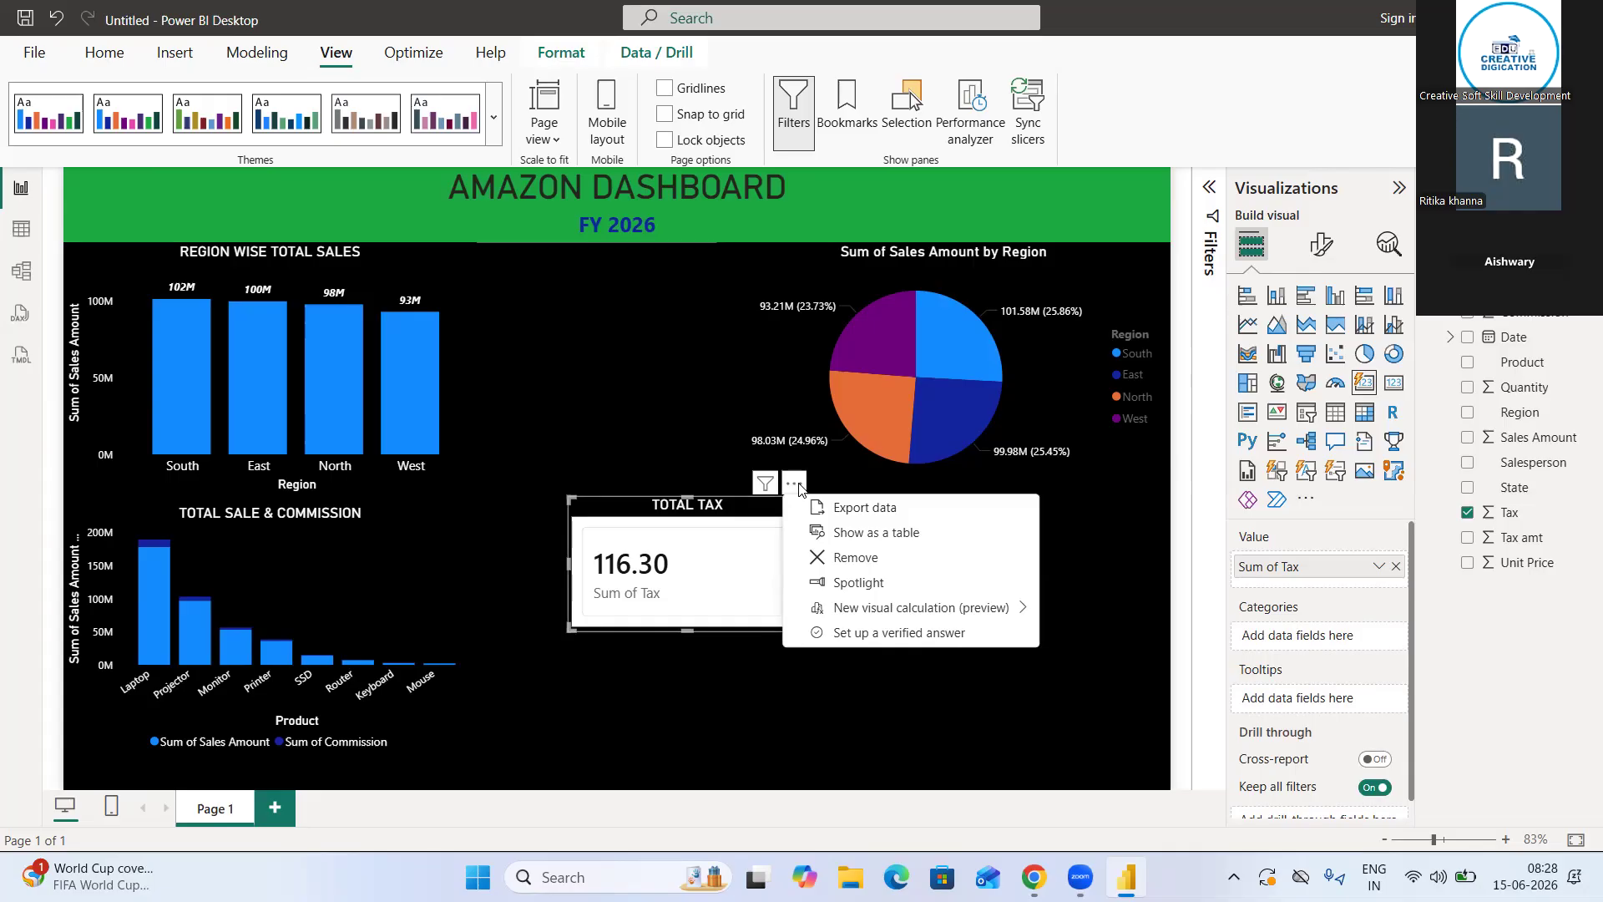
# Apply the Tidal theme to the report from the full collection of themes
pyautogui.click(496, 138)
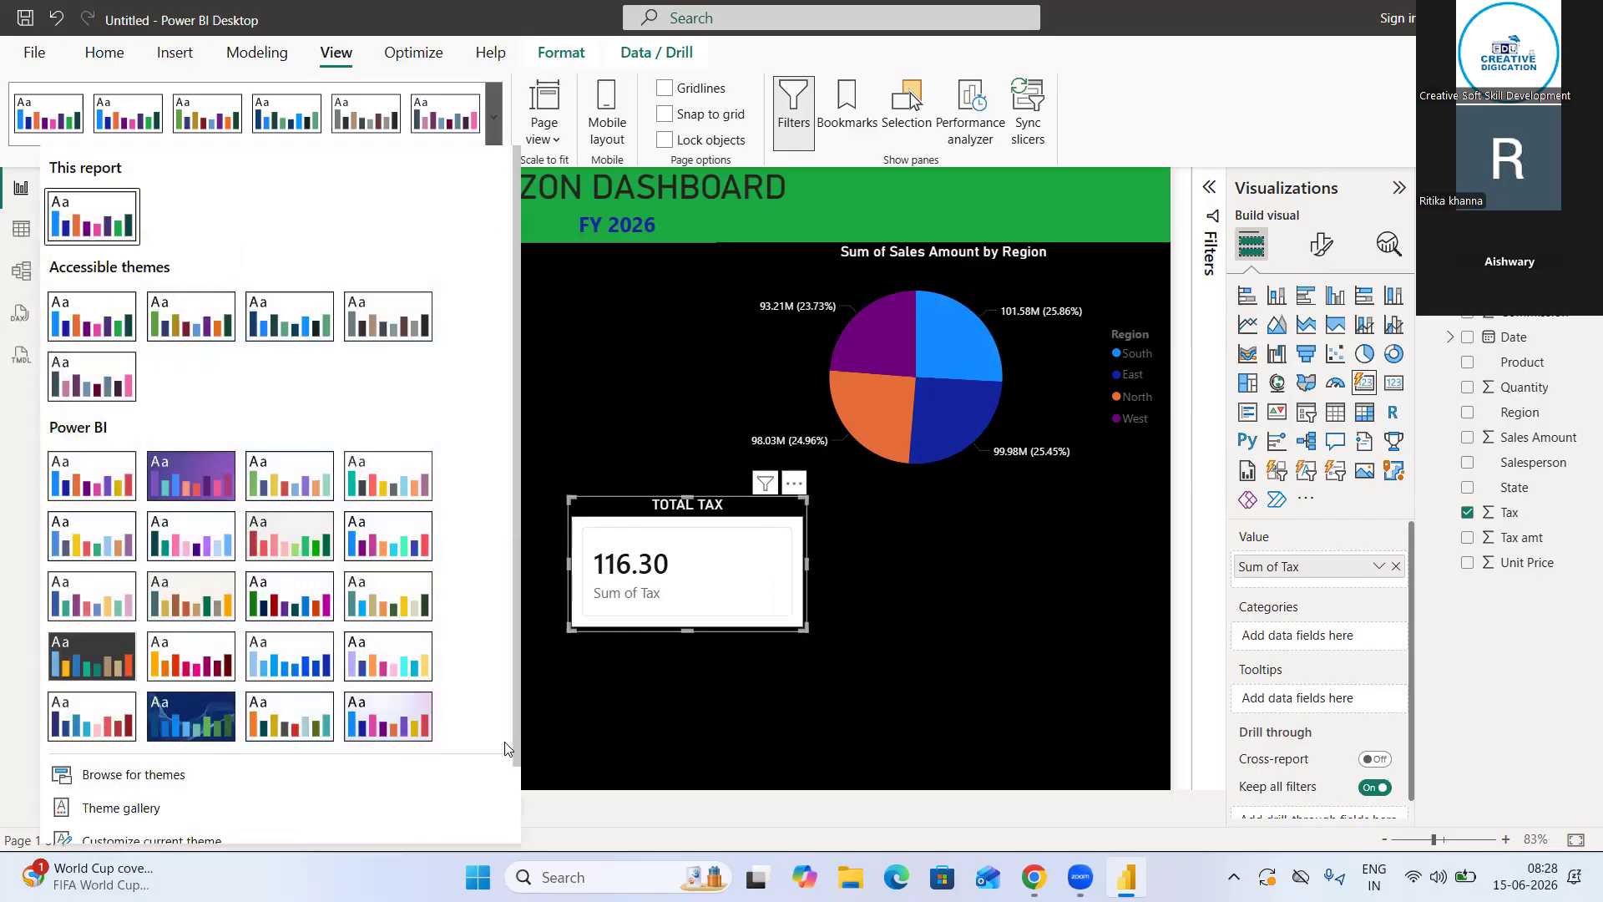
pyautogui.click(199, 717)
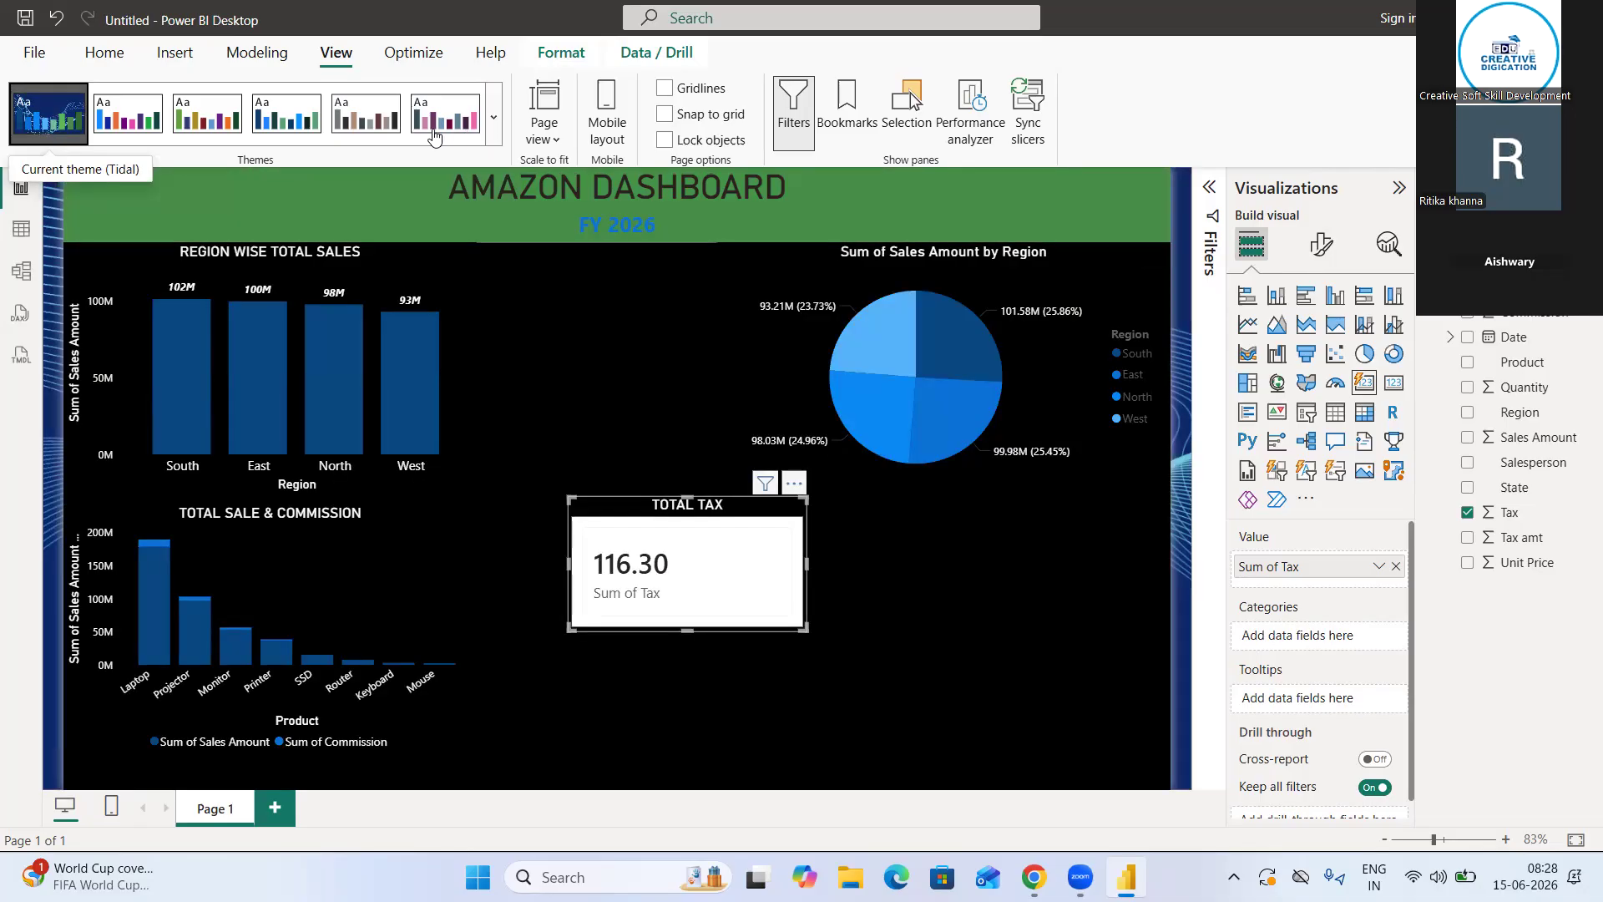
# Apply the Default theme to the report and move the TOTAL TAX card beneath the region pie chart
pyautogui.click(494, 118)
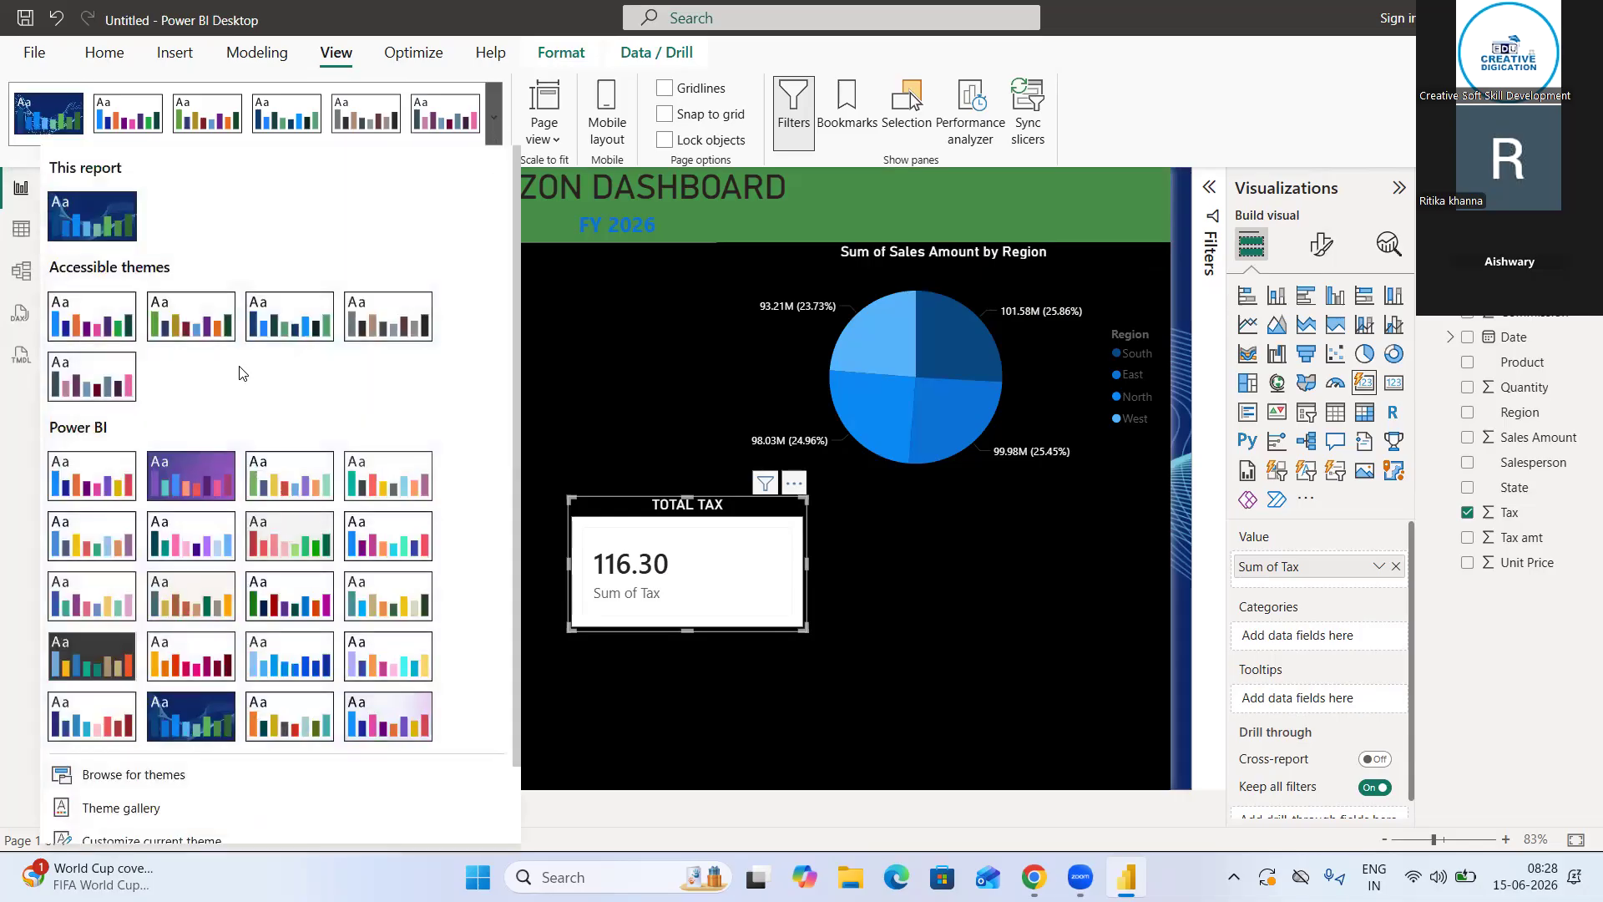
pyautogui.click(104, 465)
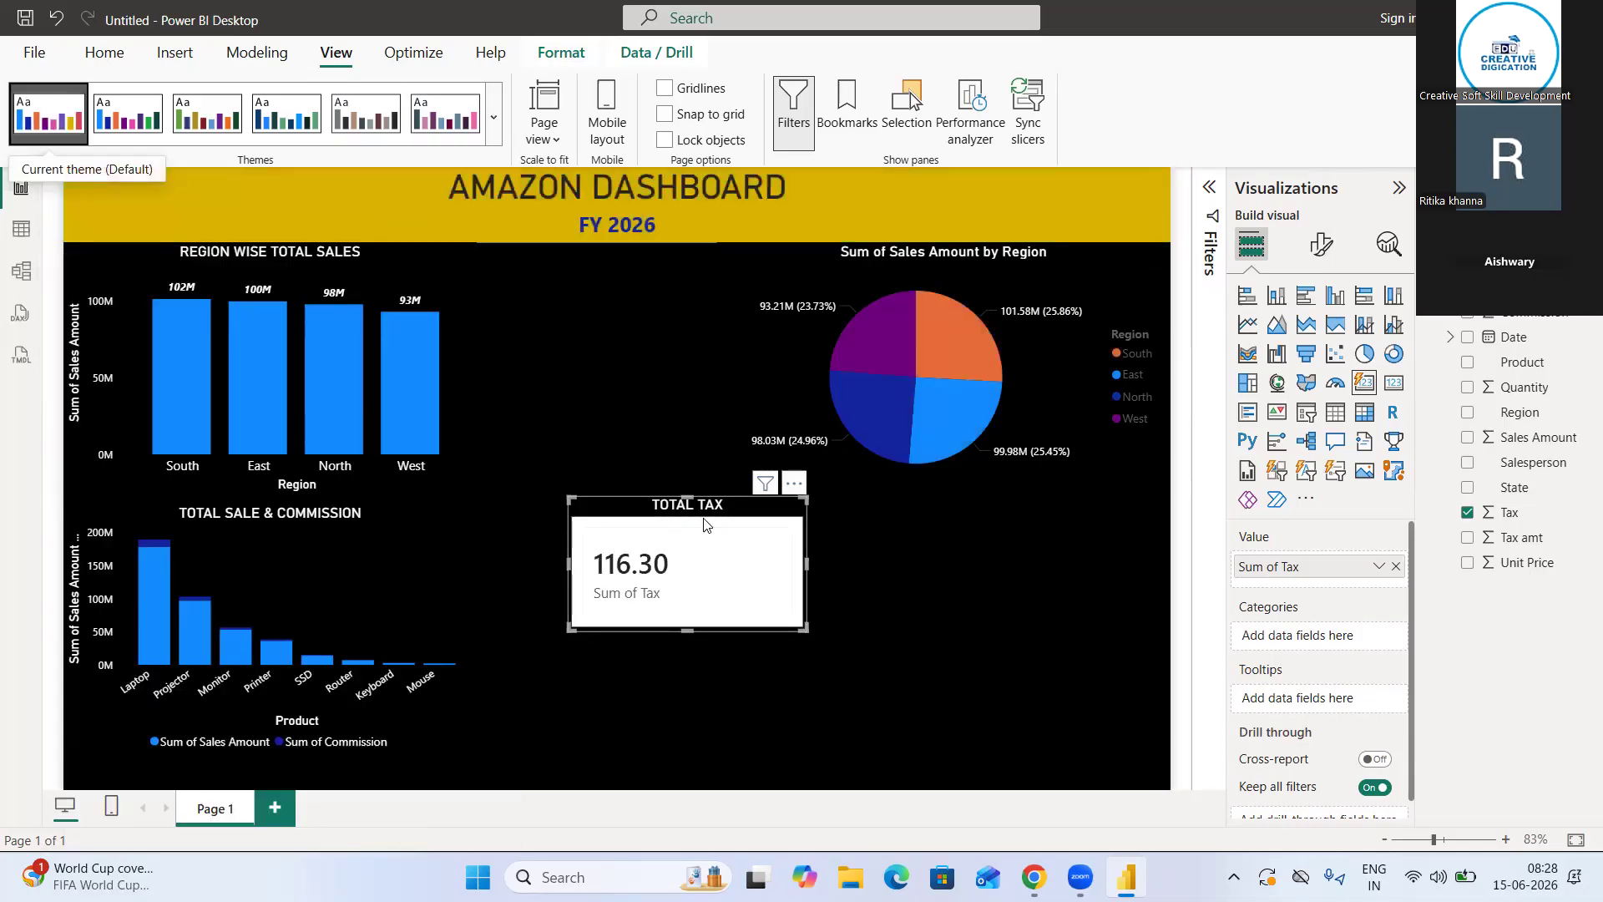
pyautogui.moveTo(663, 499); pyautogui.dragTo(1058, 499)
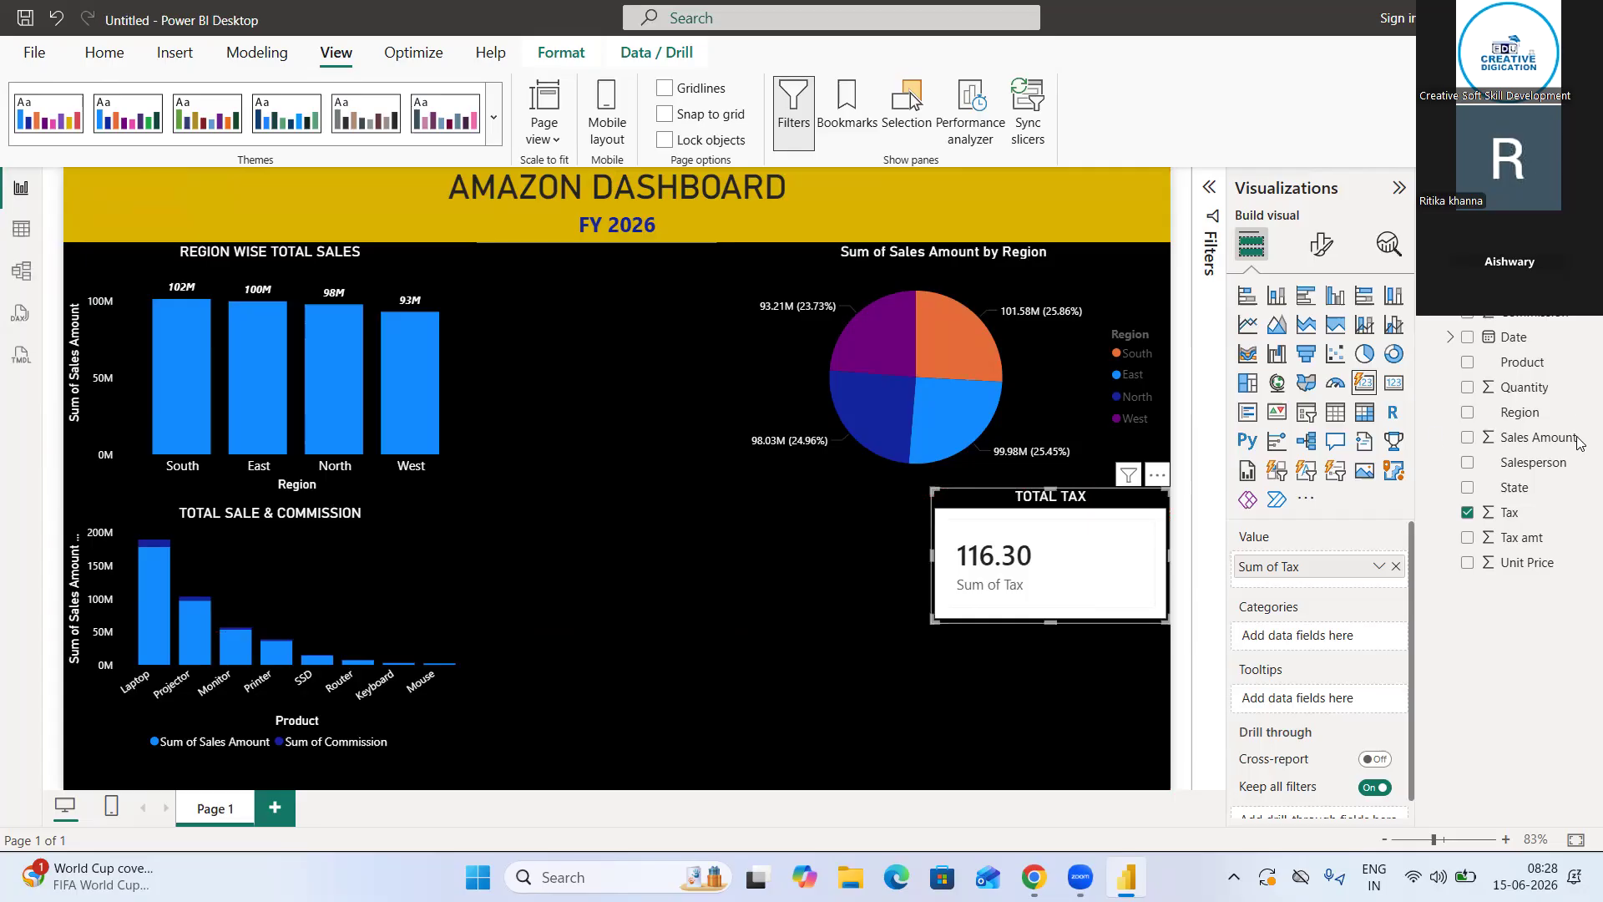
# Add a classic card visual showing the sum of Quantity, undoing the column chart created by mistake
pyautogui.click(1394, 385)
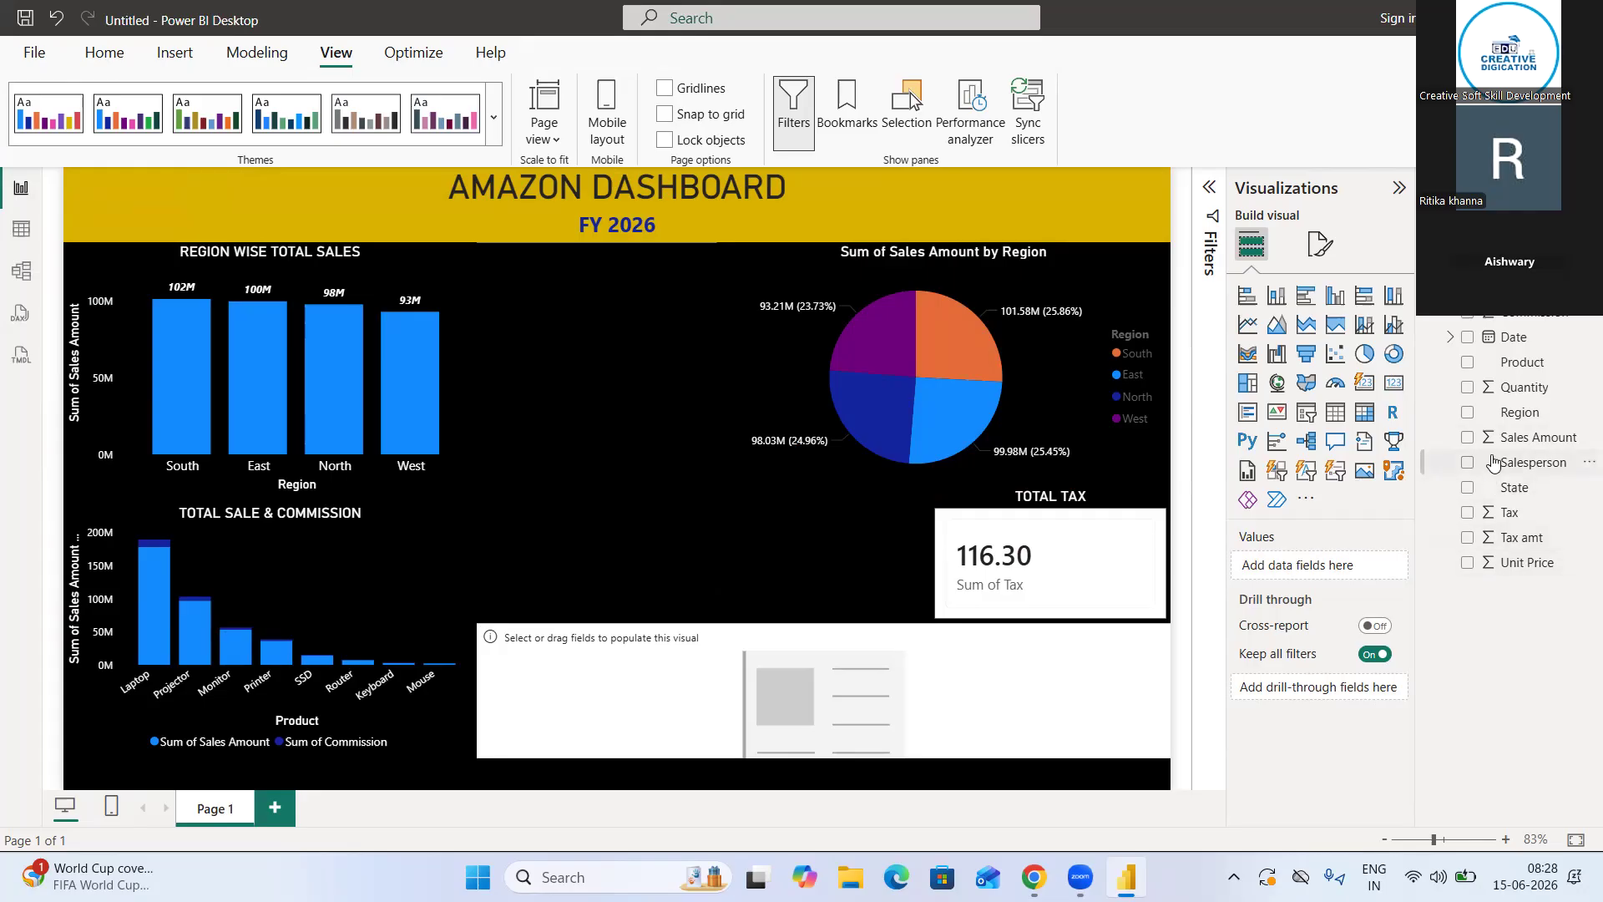
pyautogui.click(1467, 387)
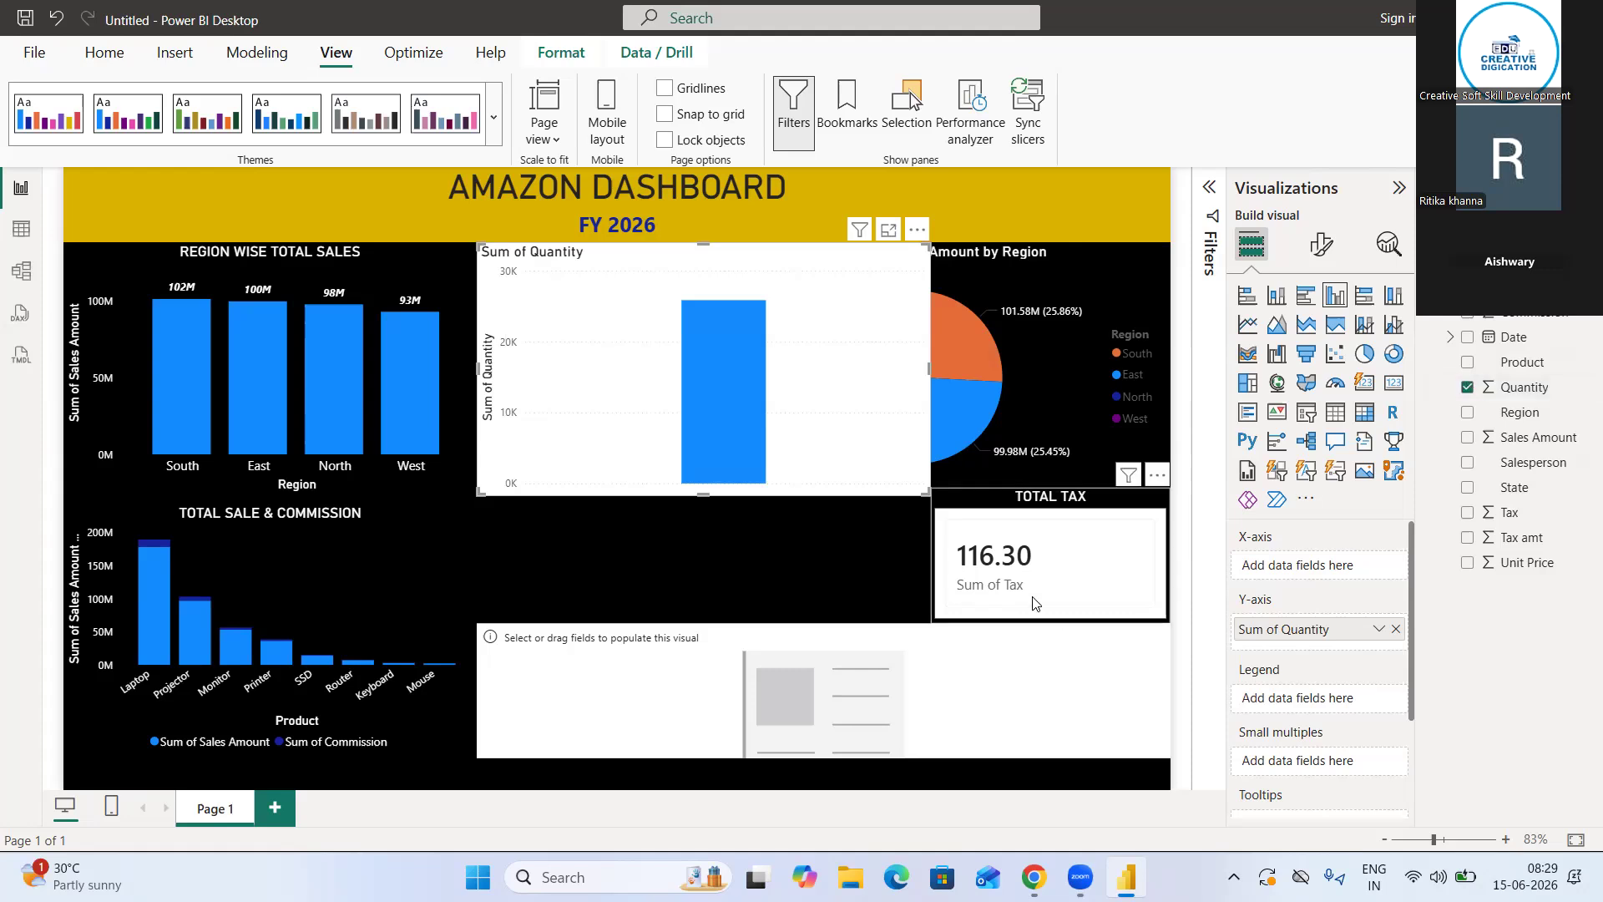
pyautogui.hotkey('ctrl', 'z')
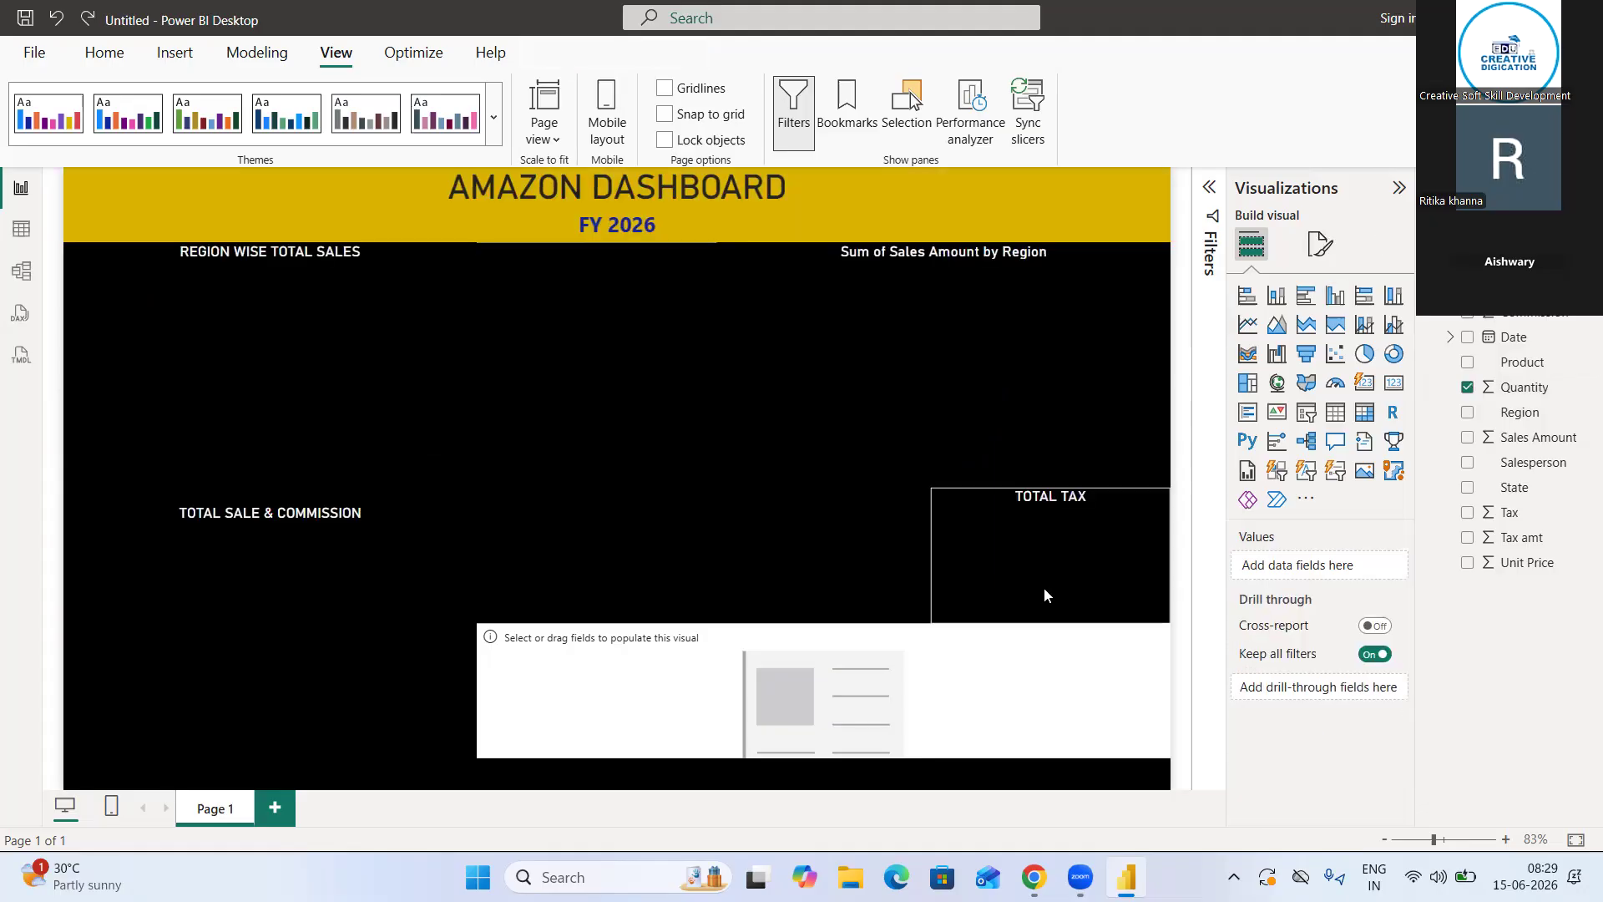
pyautogui.click(986, 650)
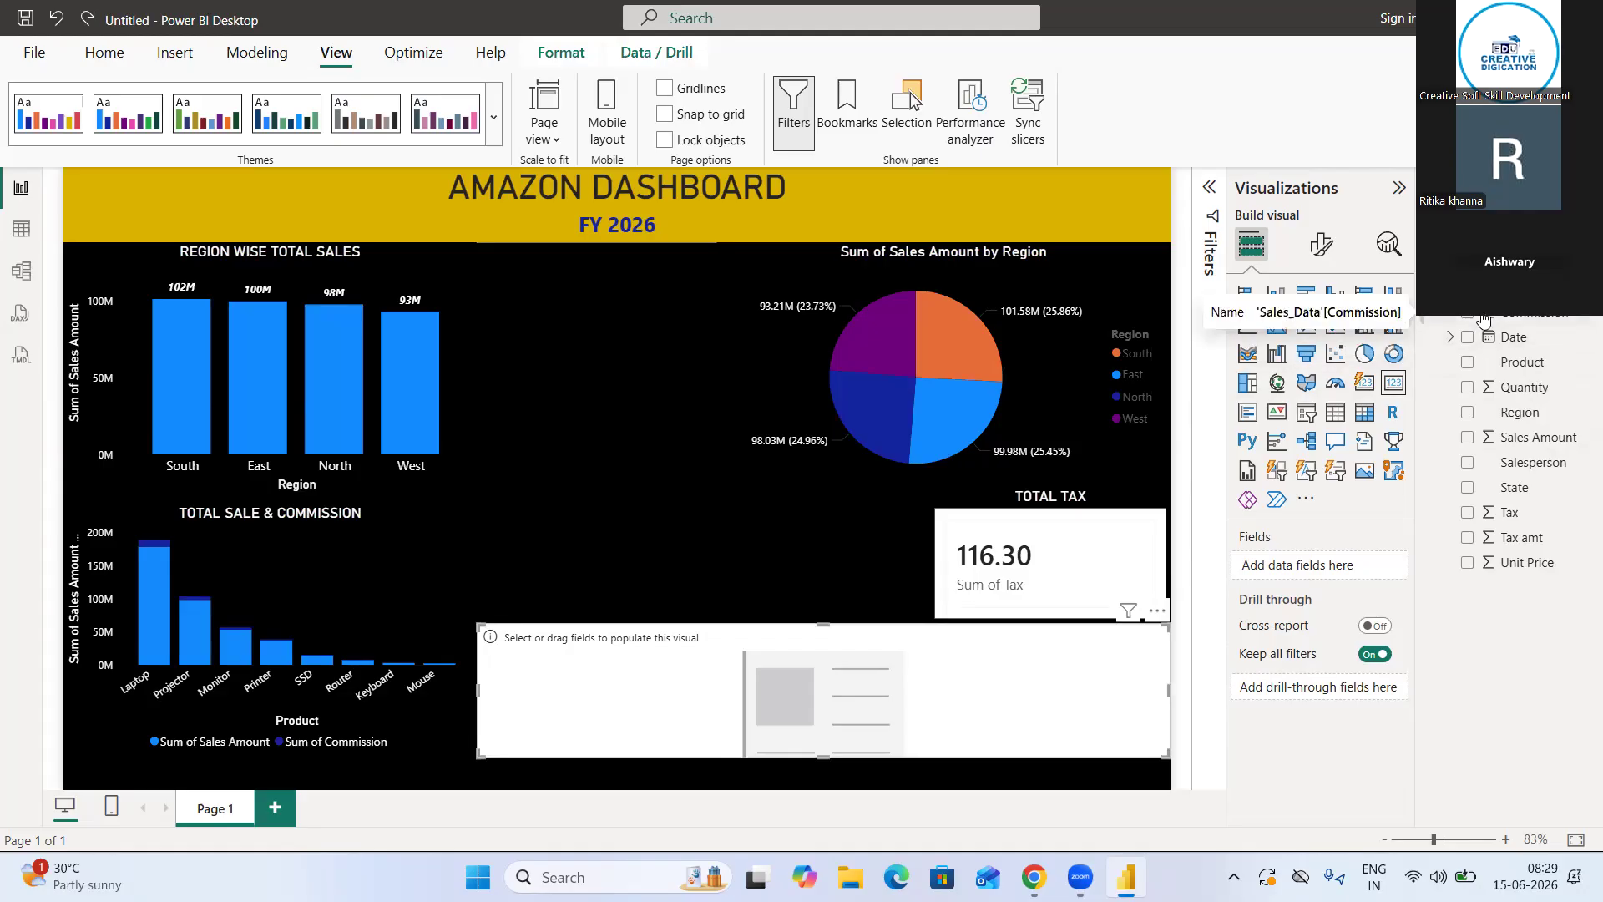
pyautogui.click(1468, 389)
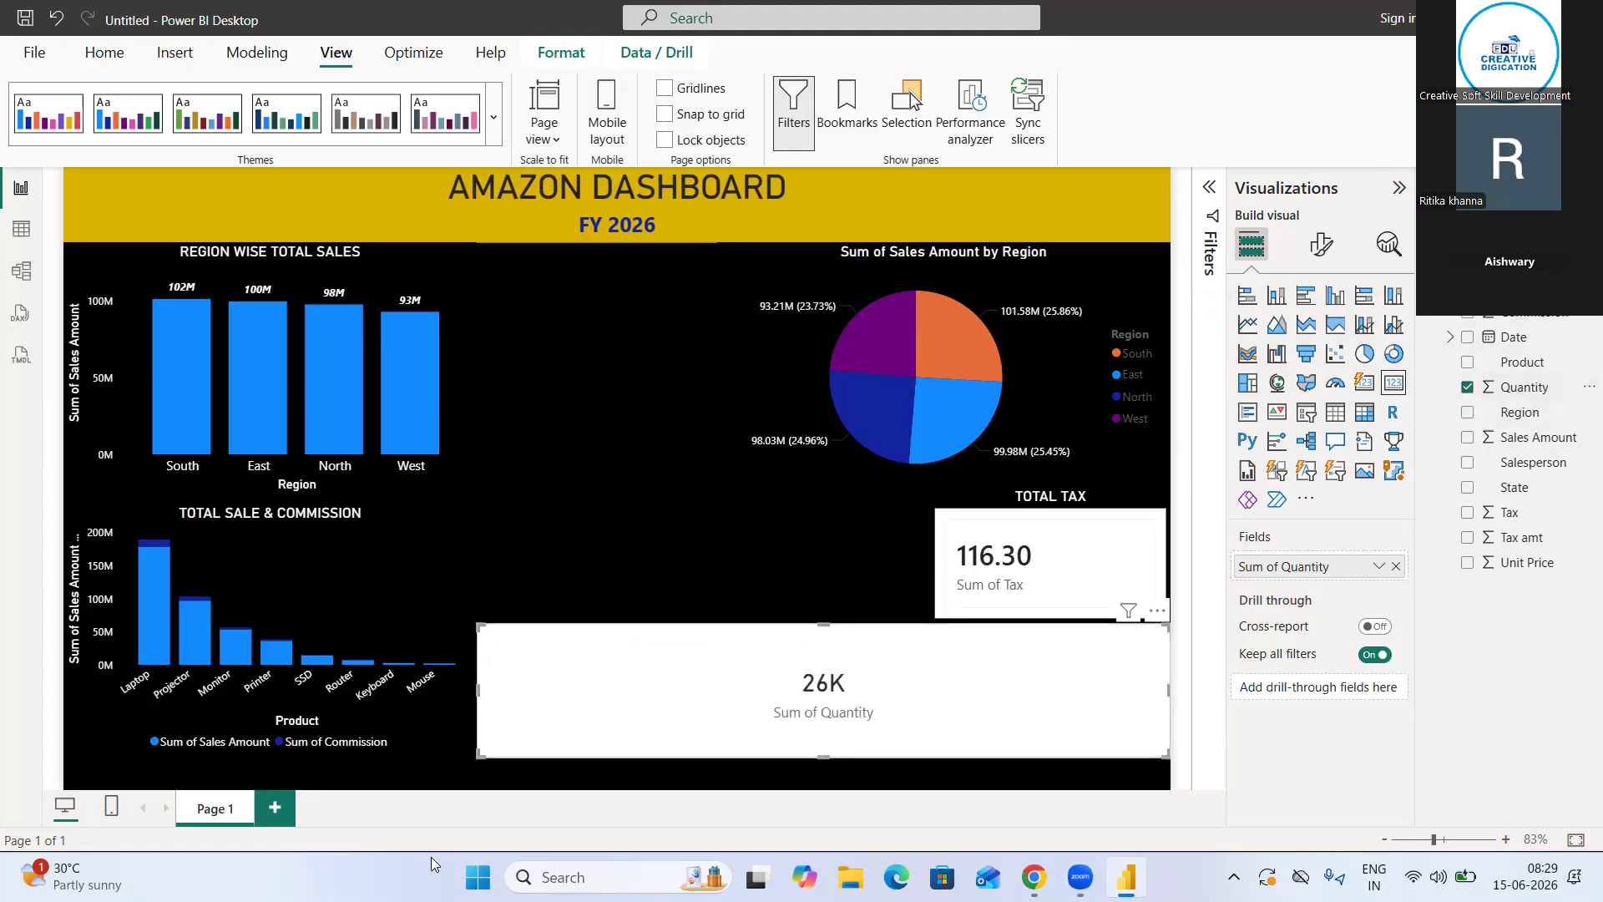
# Shrink the Sum of Quantity card and place it beside the TOTAL TAX card
pyautogui.moveTo(470, 684); pyautogui.dragTo(752, 511)
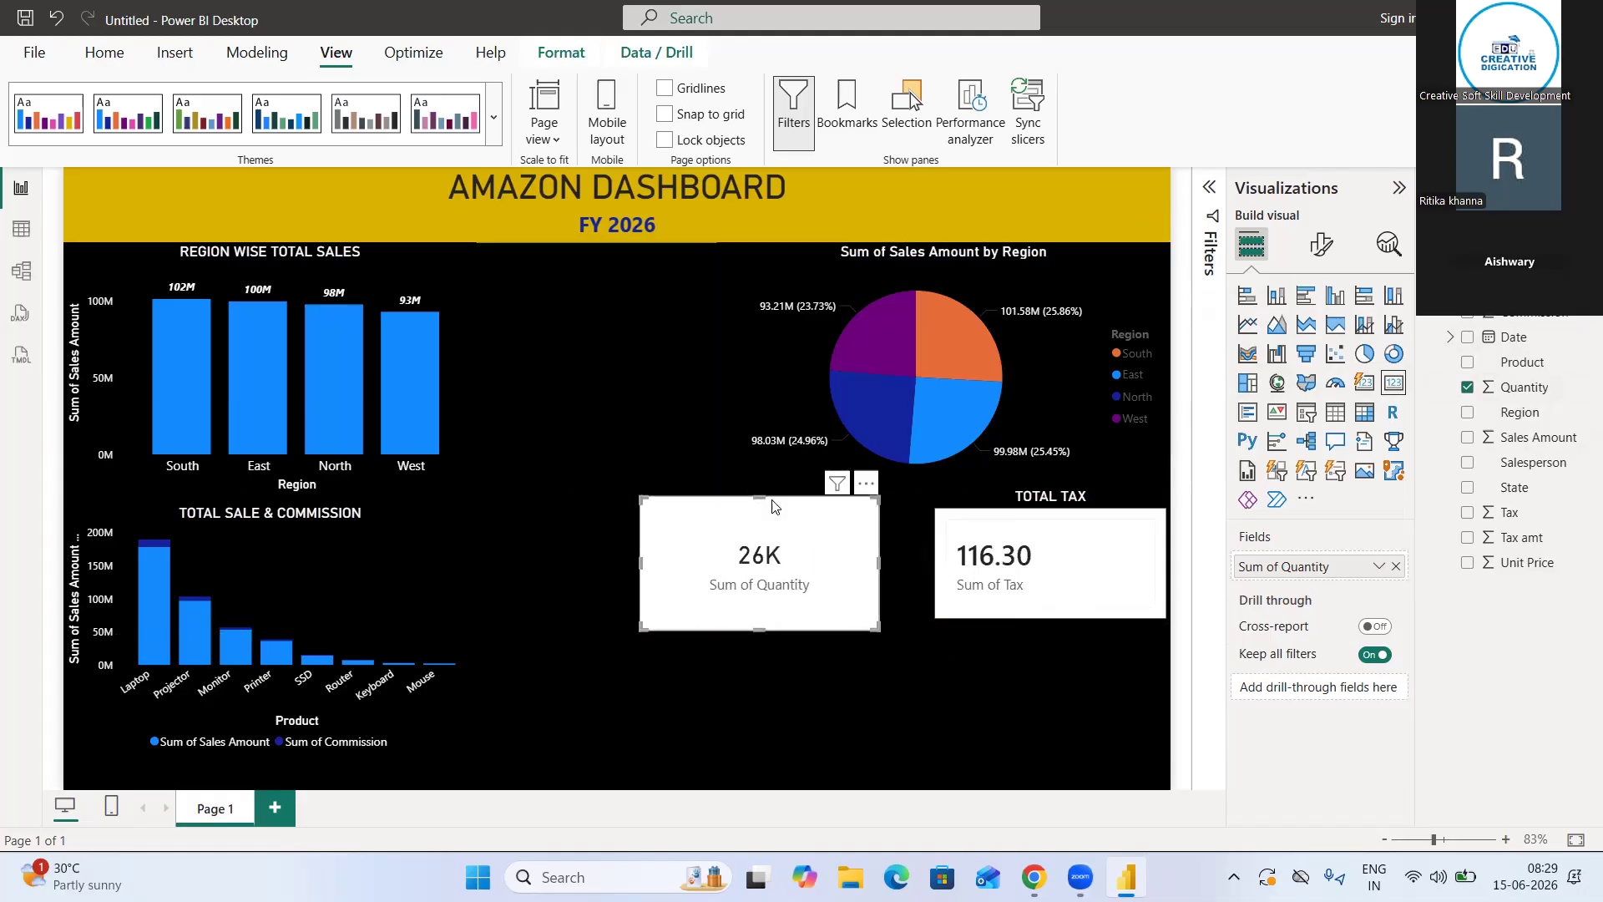
pyautogui.moveTo(762, 500); pyautogui.dragTo(764, 522)
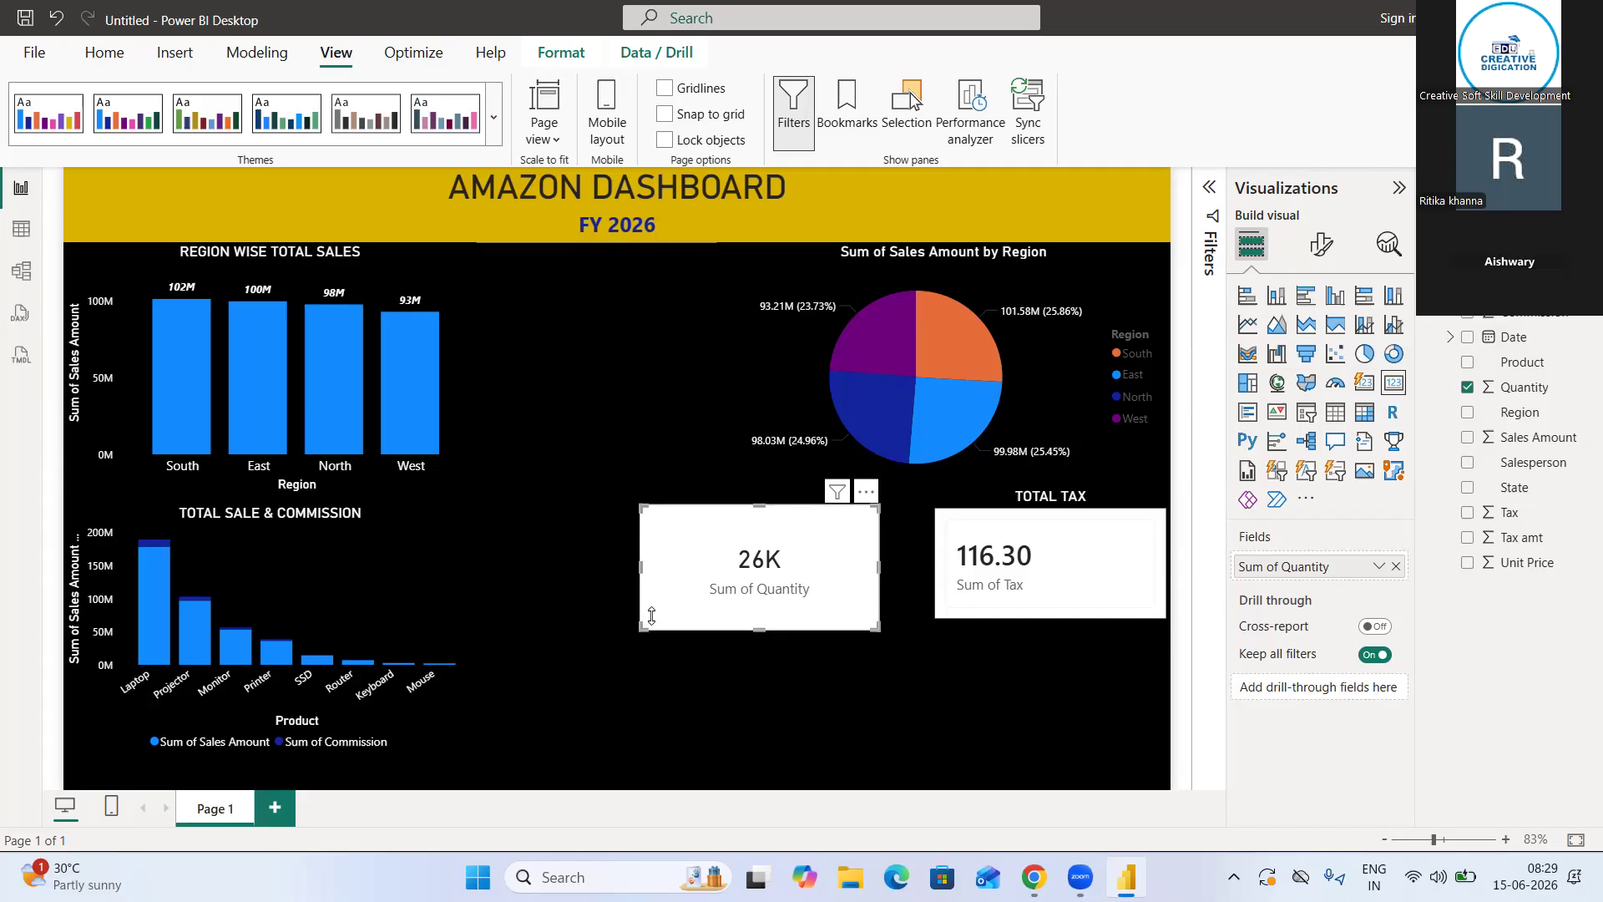
pyautogui.hotkey('ctrl', 'z')
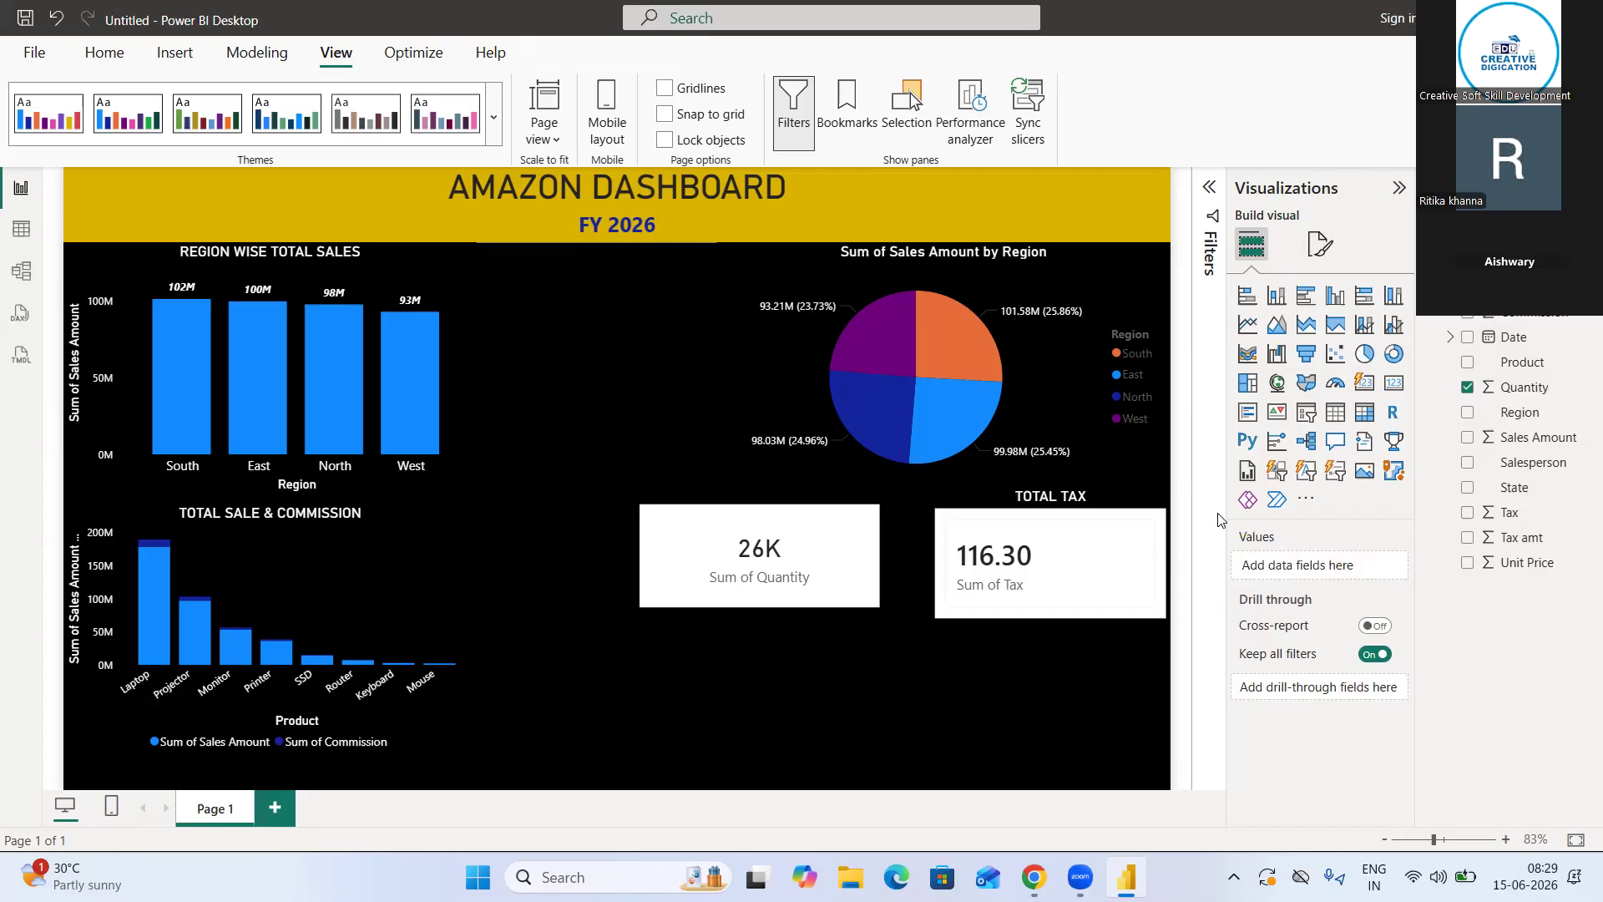
# Set the Sum of Quantity card's background color to black
pyautogui.click(1320, 243)
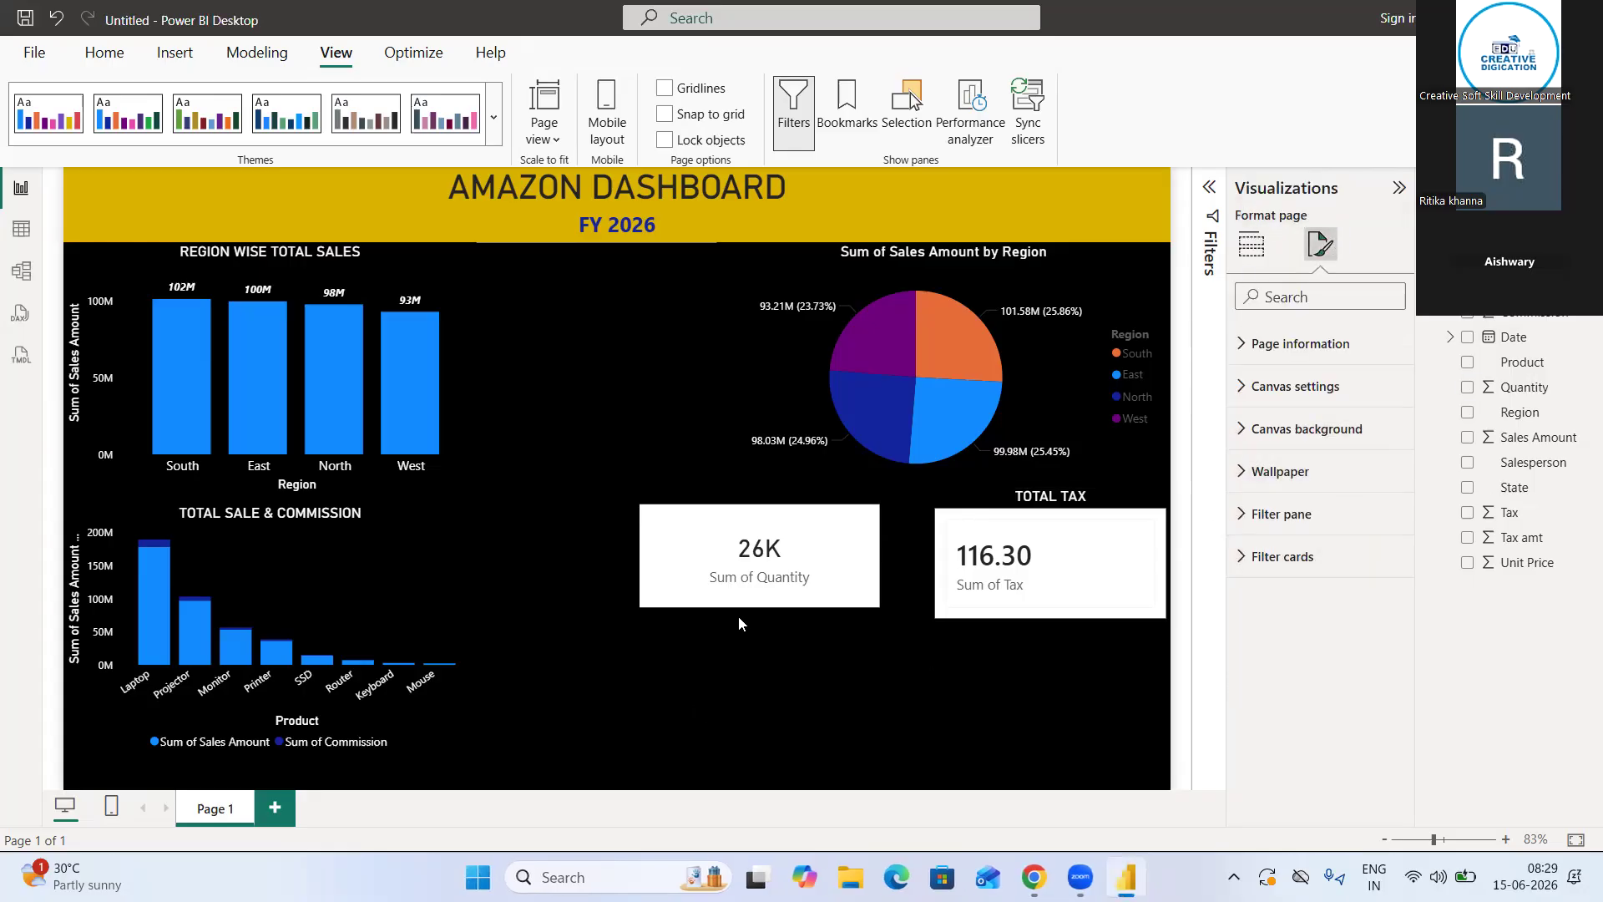
pyautogui.click(873, 564)
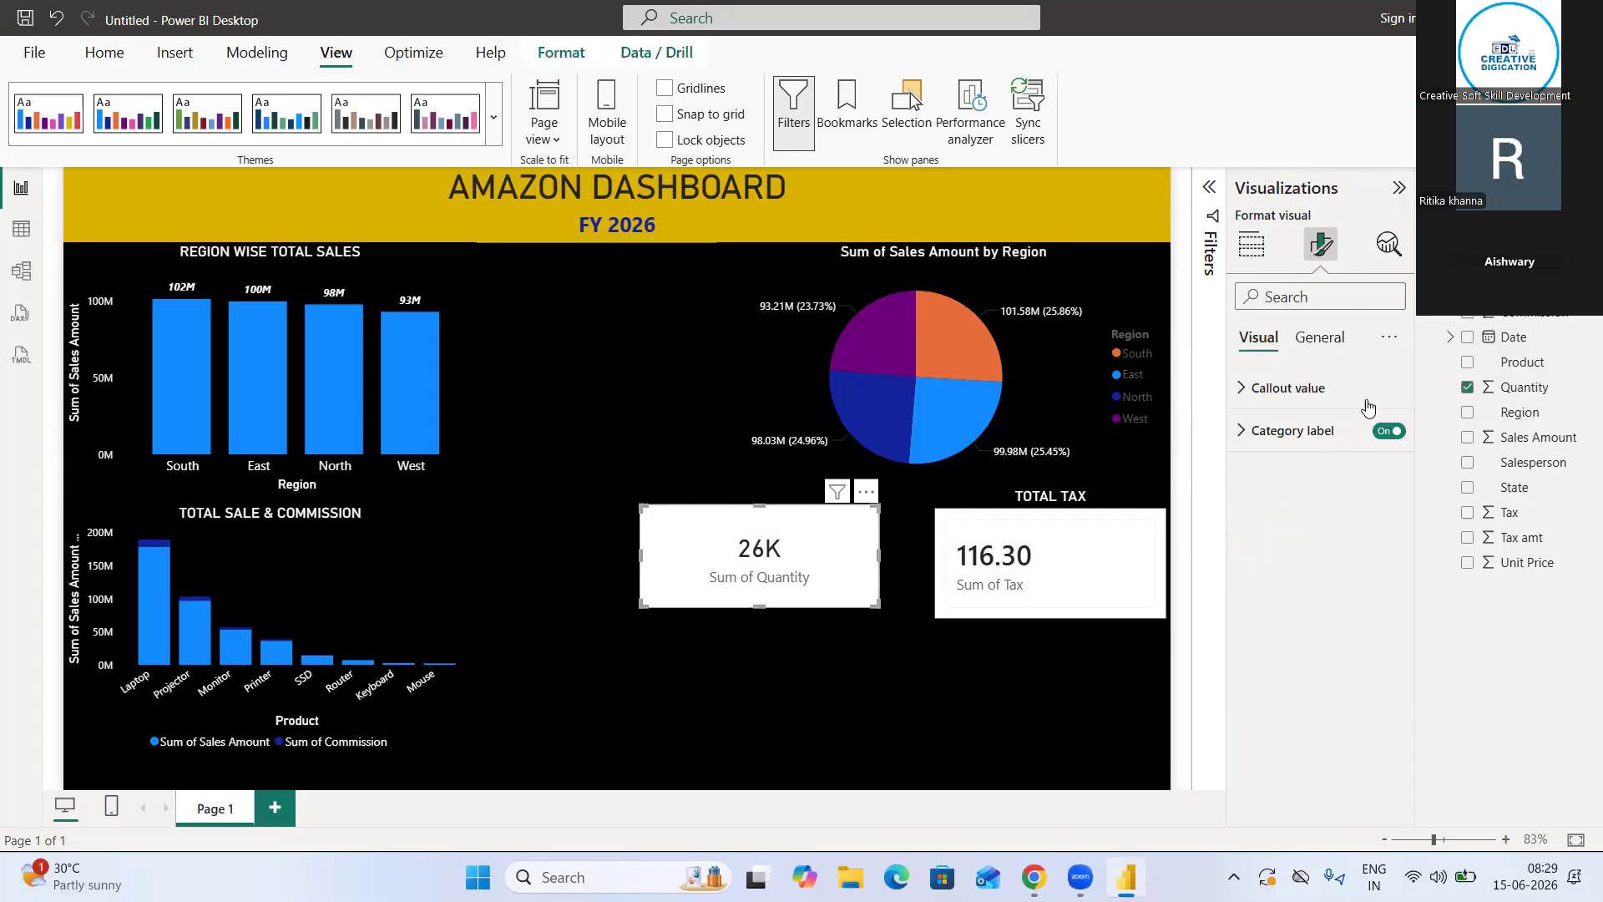
pyautogui.click(1346, 337)
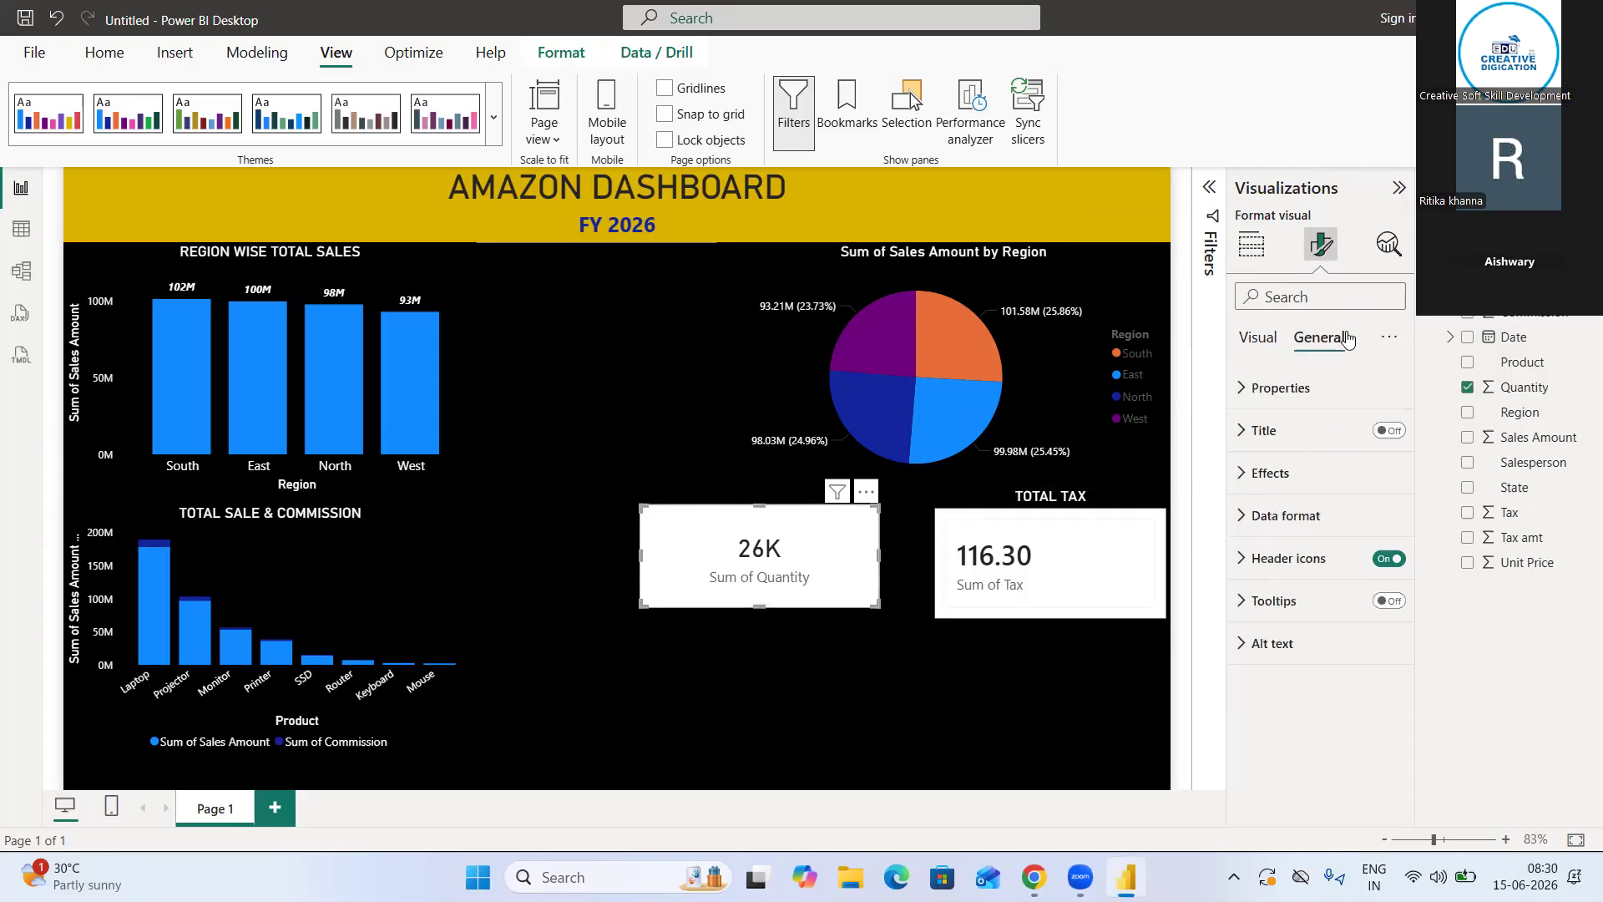
pyautogui.click(1260, 476)
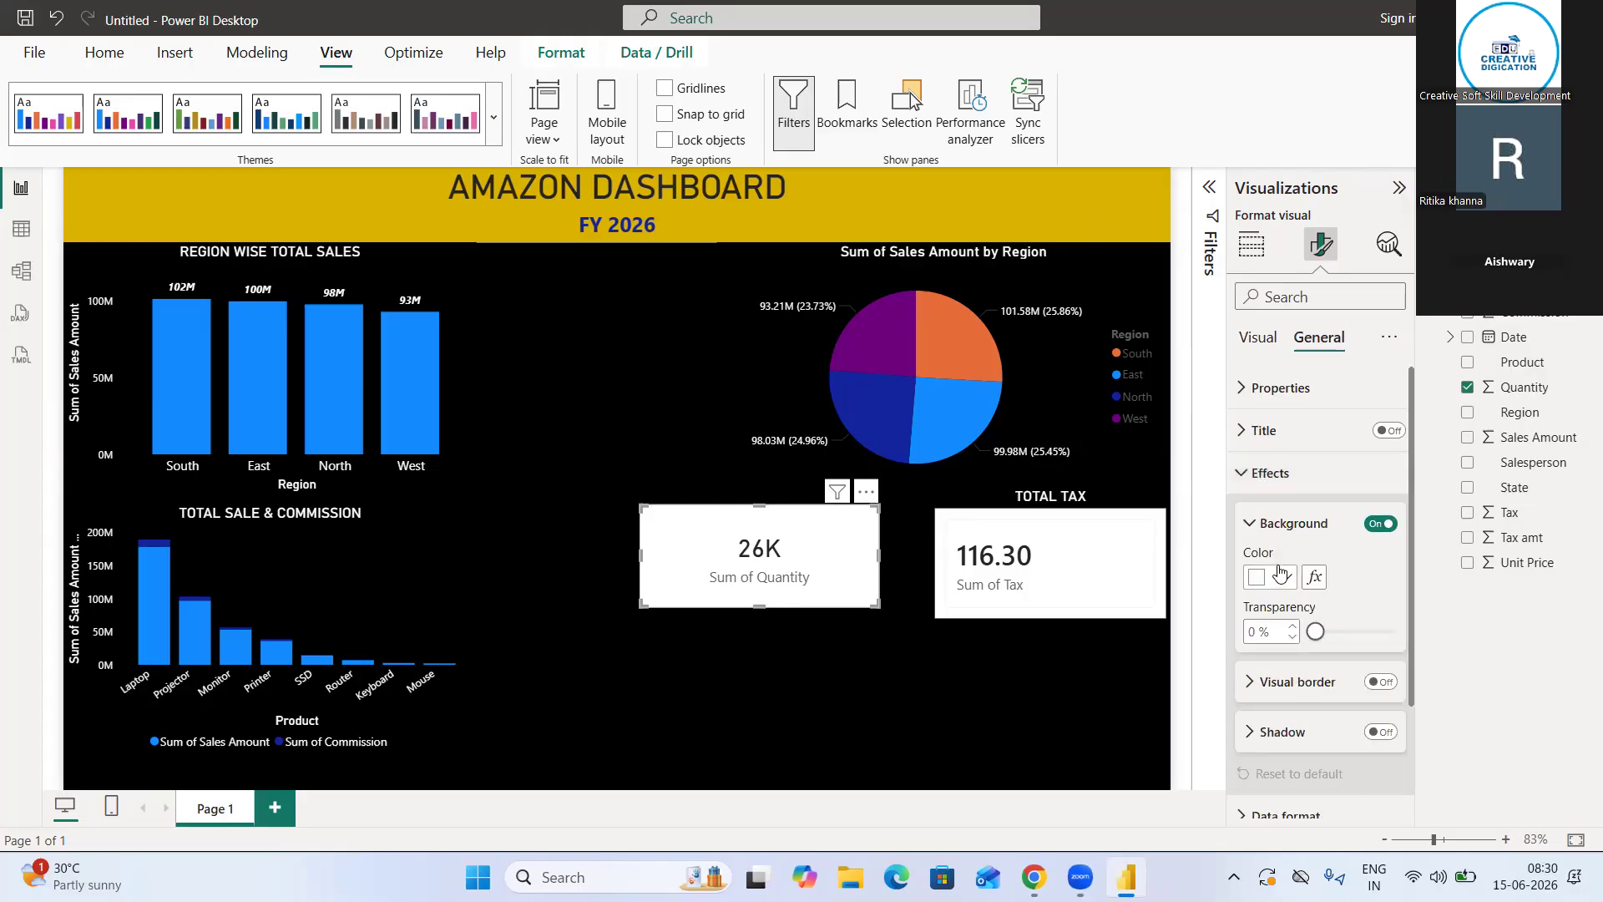
pyautogui.click(1283, 576)
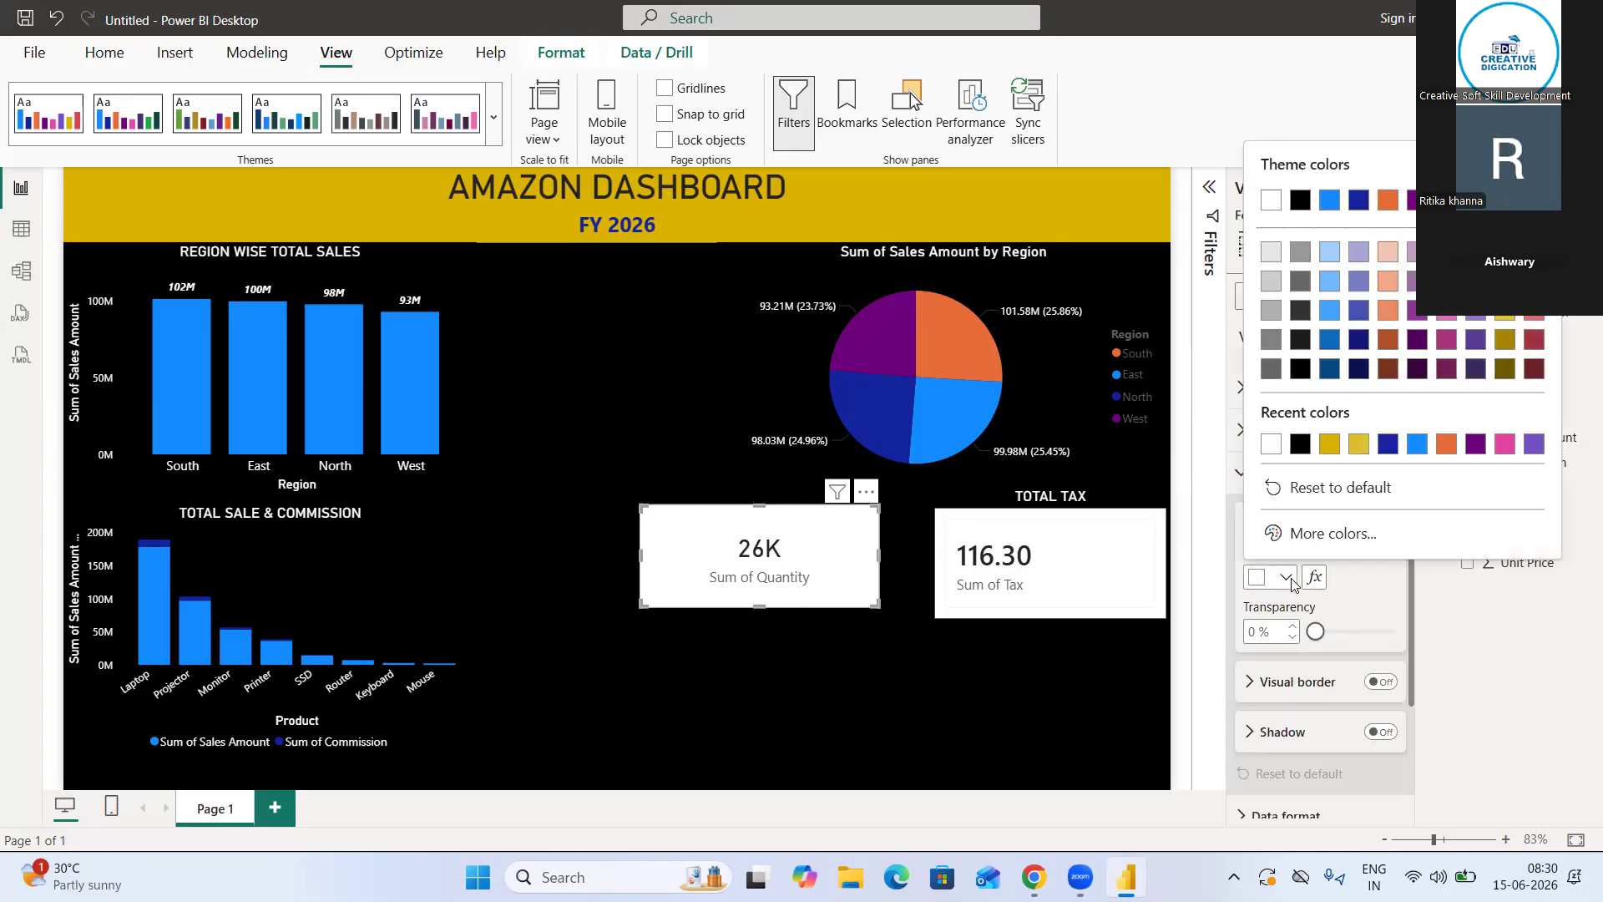
pyautogui.click(1308, 444)
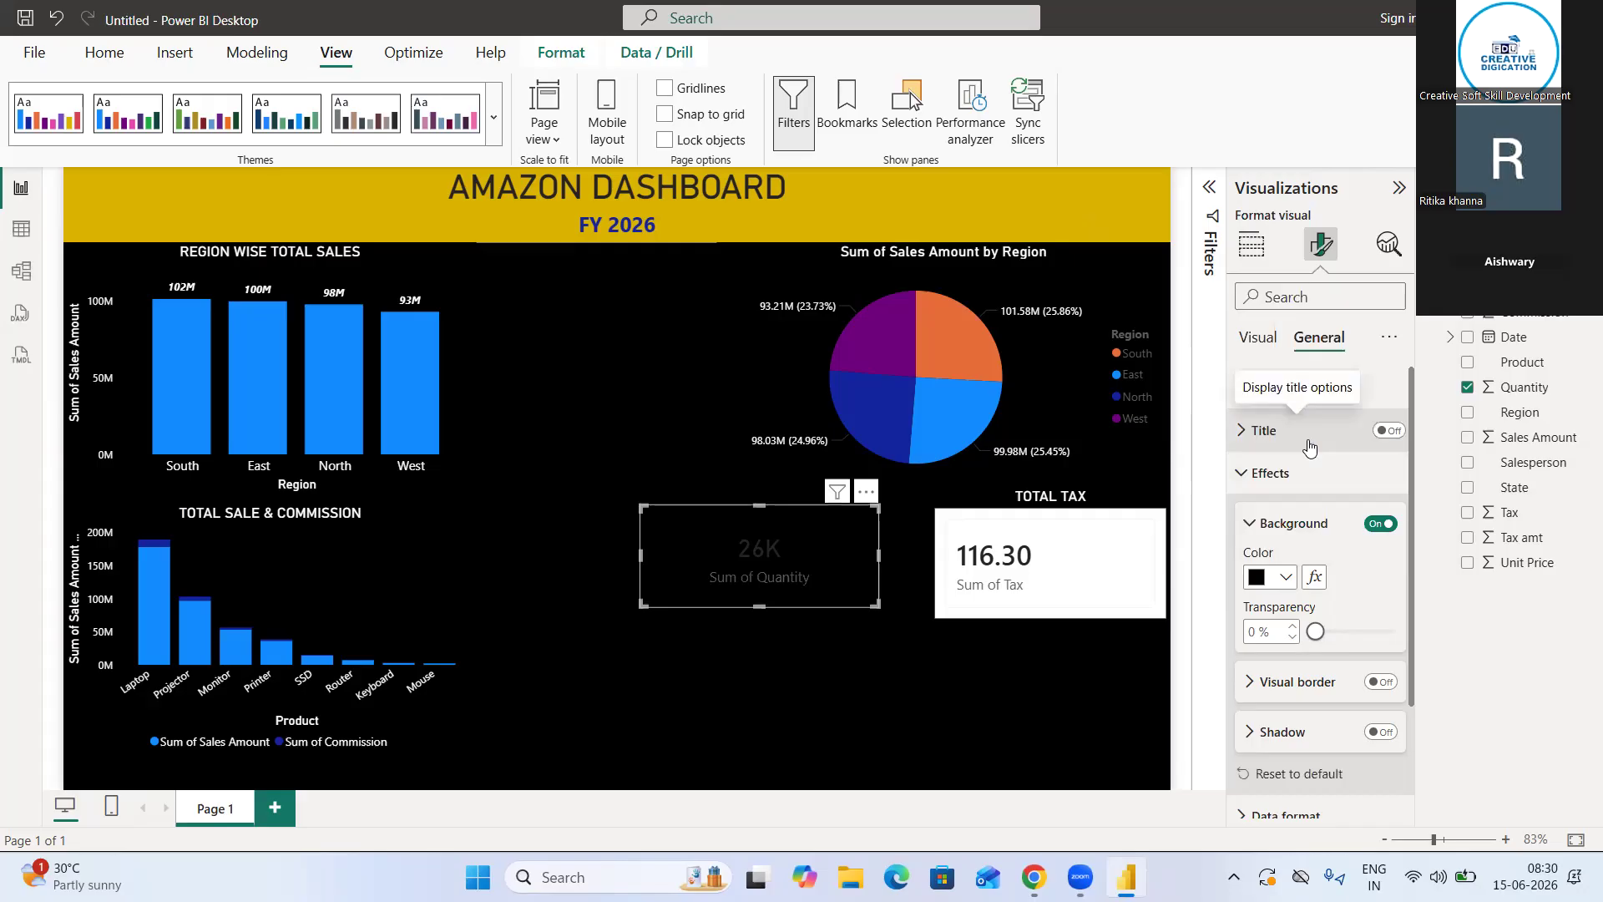
# Recheck the TOTAL TAX card's background and effects settings, and delete the card
pyautogui.click(1131, 554)
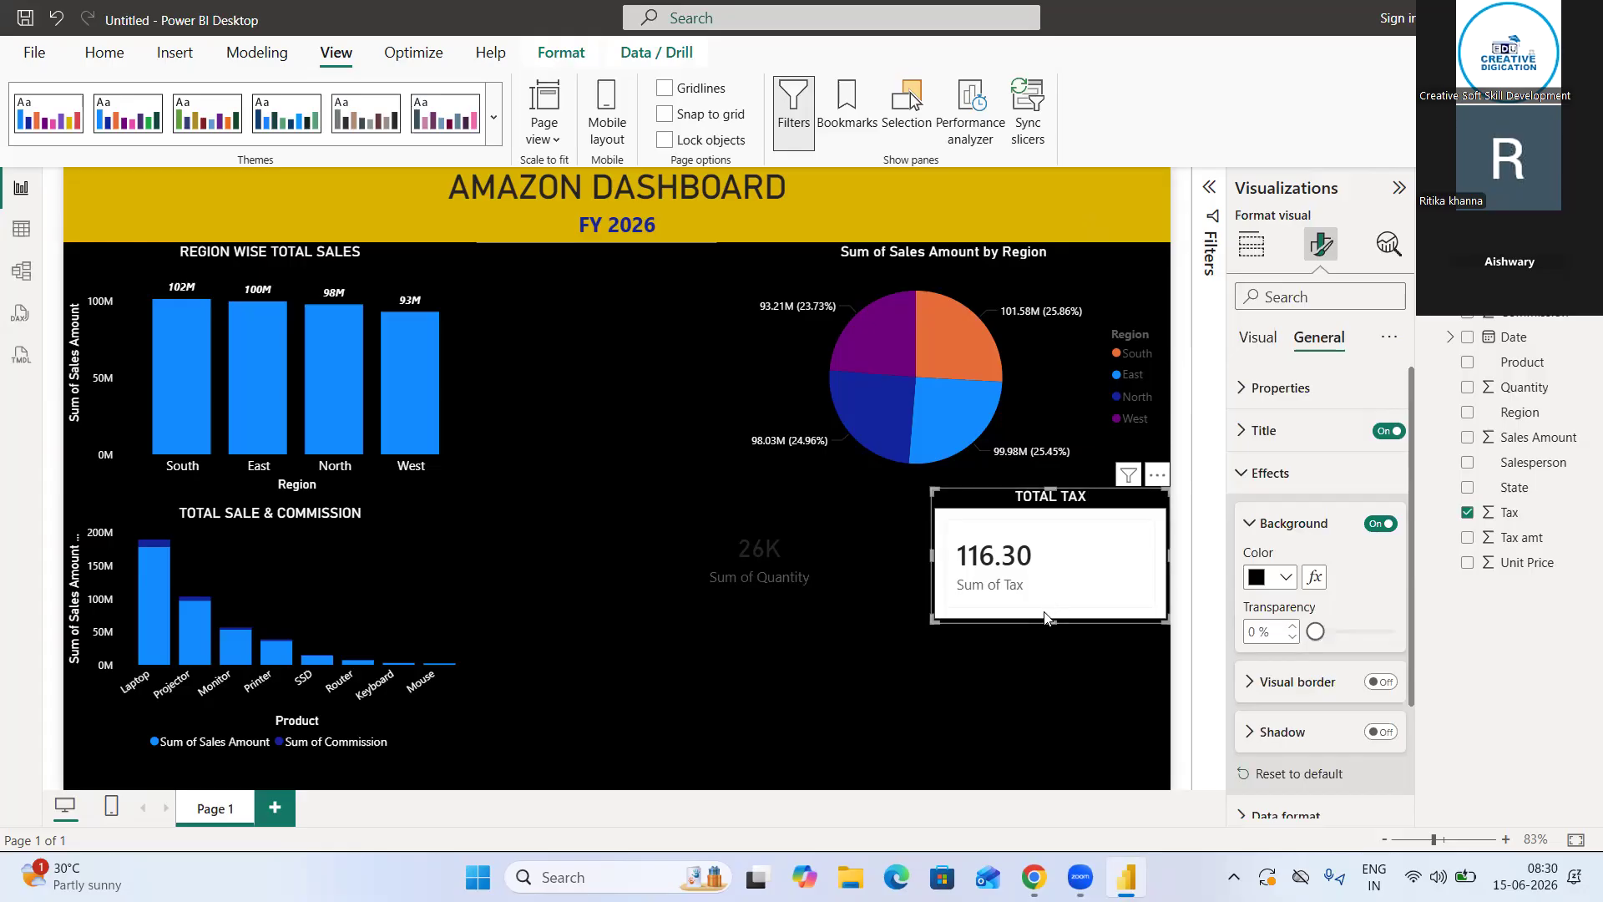
pyautogui.click(1251, 524)
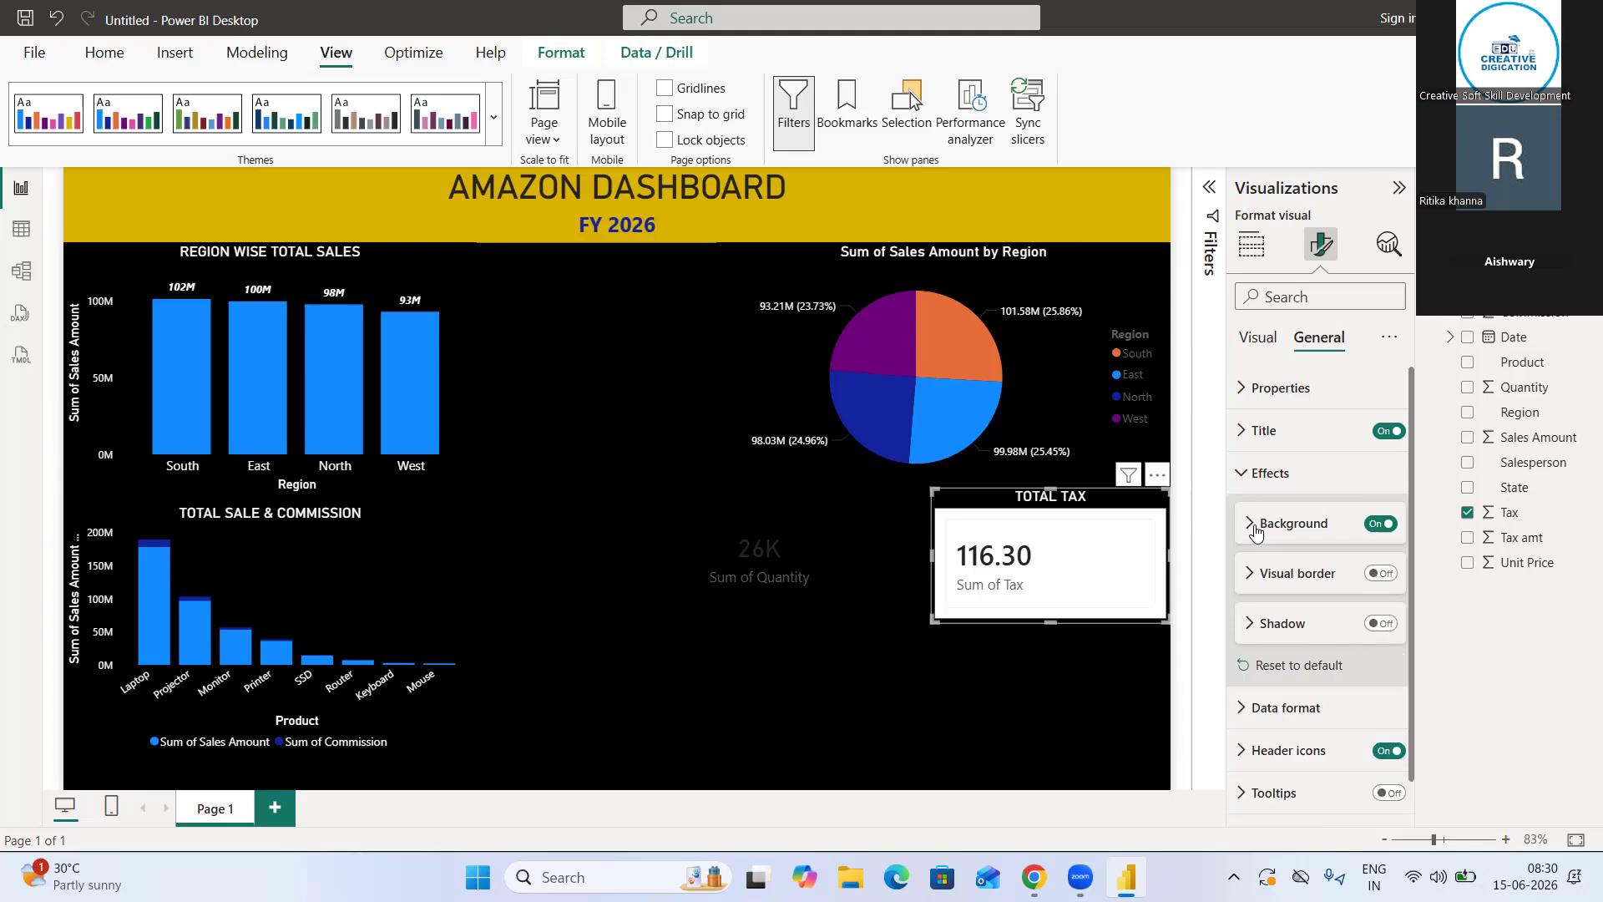
pyautogui.click(1252, 526)
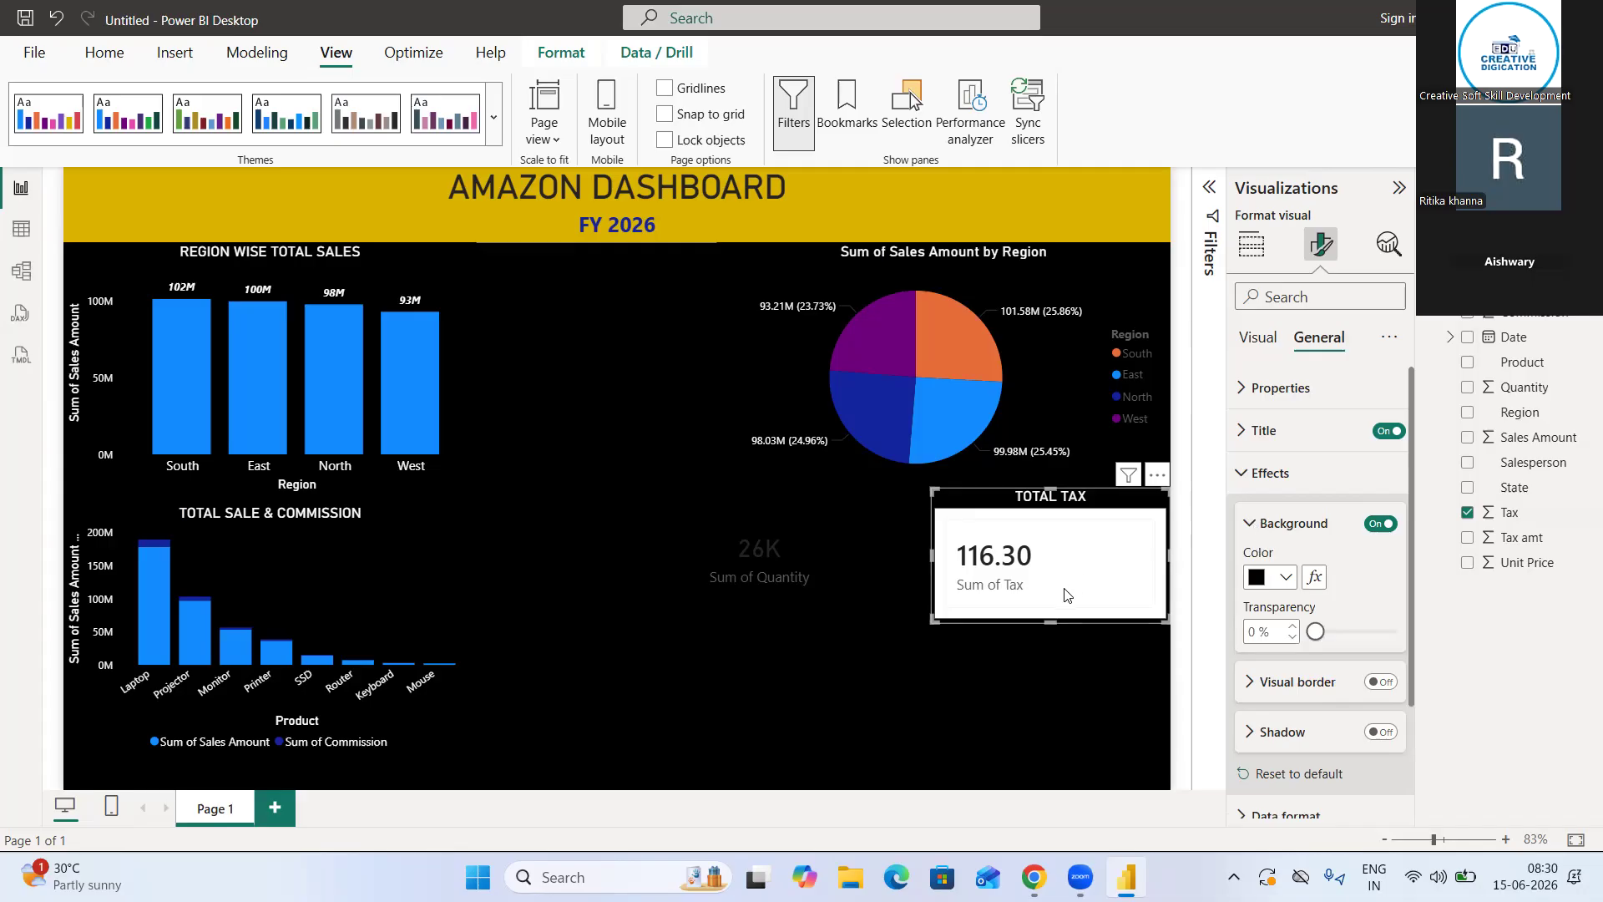
pyautogui.click(1256, 474)
pyautogui.click(1256, 473)
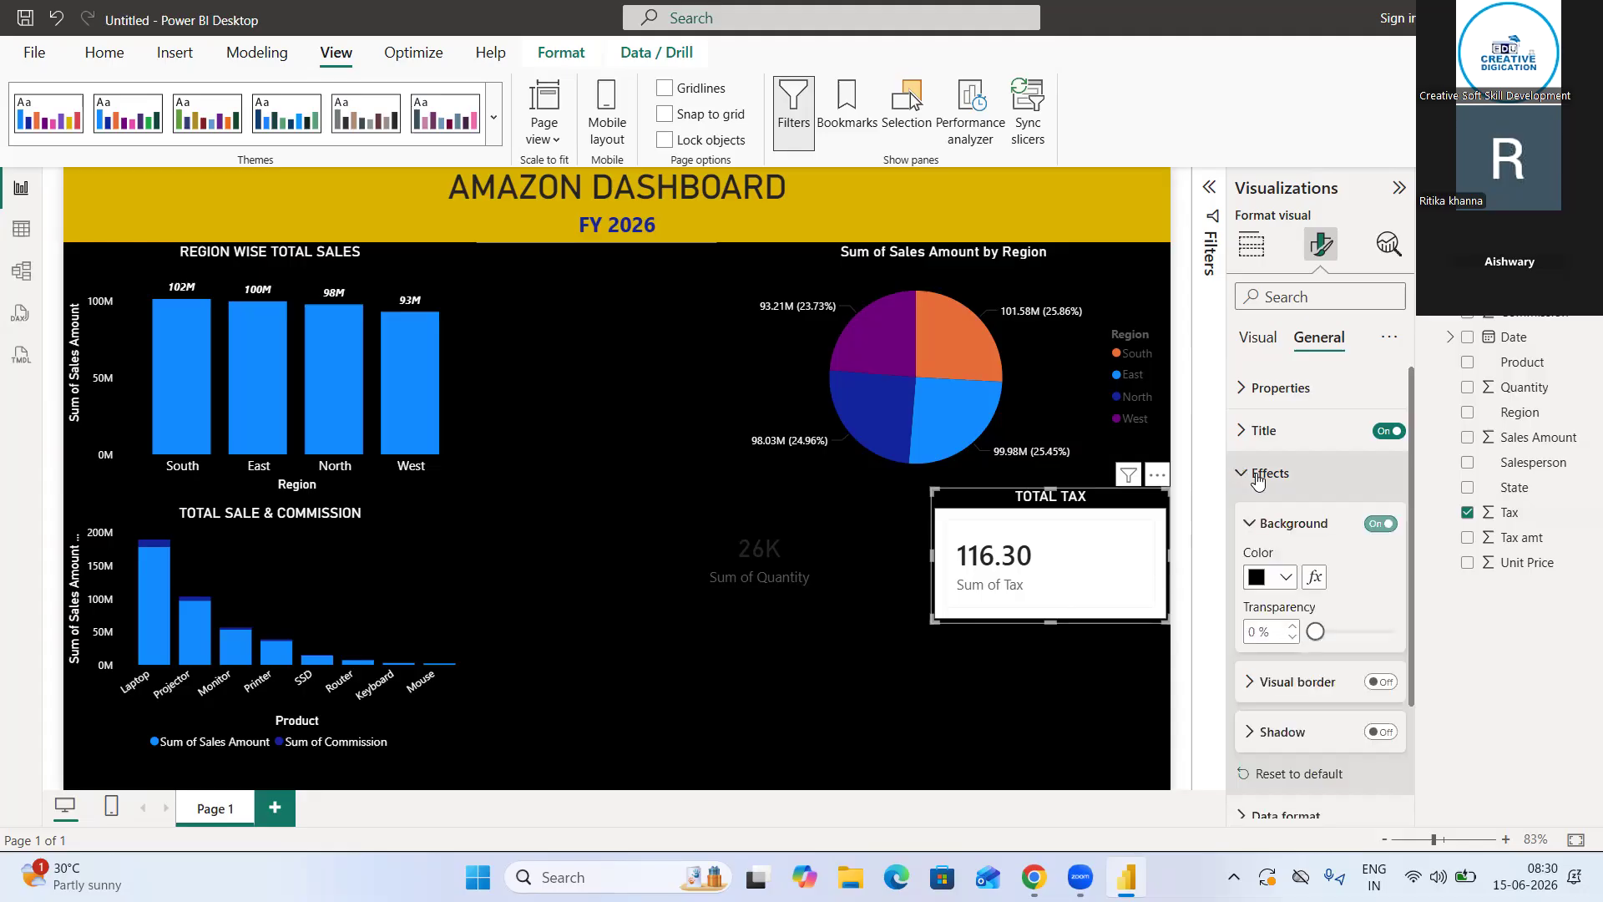
pyautogui.scroll(-2, 1353, 716)
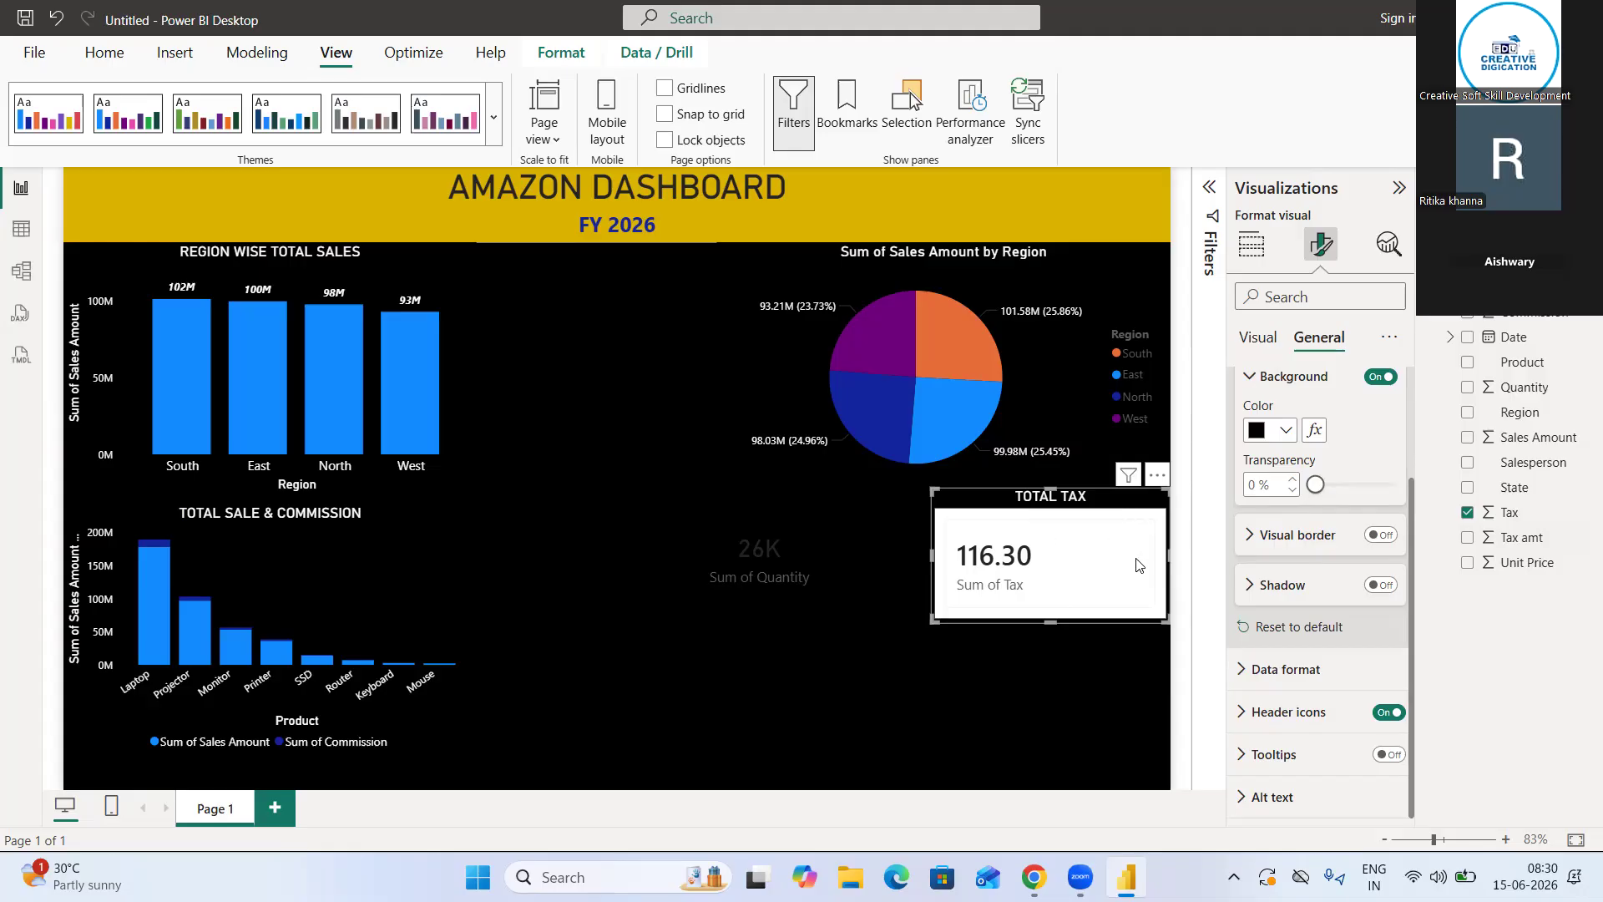
pyautogui.press('Delete')
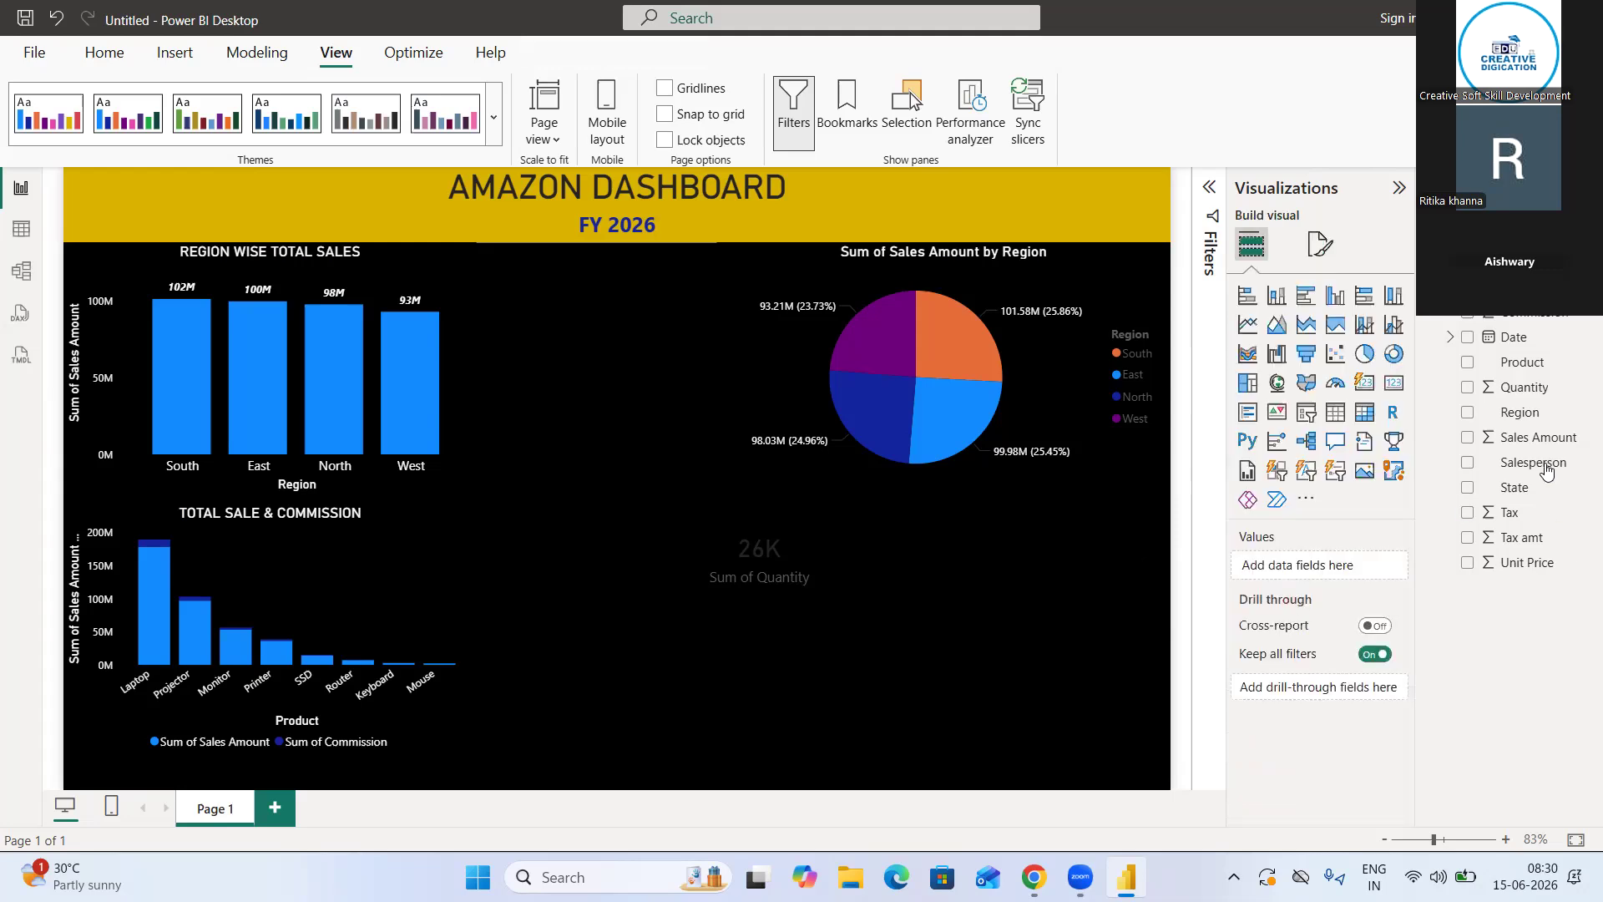
# Add a classic card visual showing the sum of Tax, shrunk and placed beside the Quantity card beneath the pie chart
pyautogui.click(1389, 385)
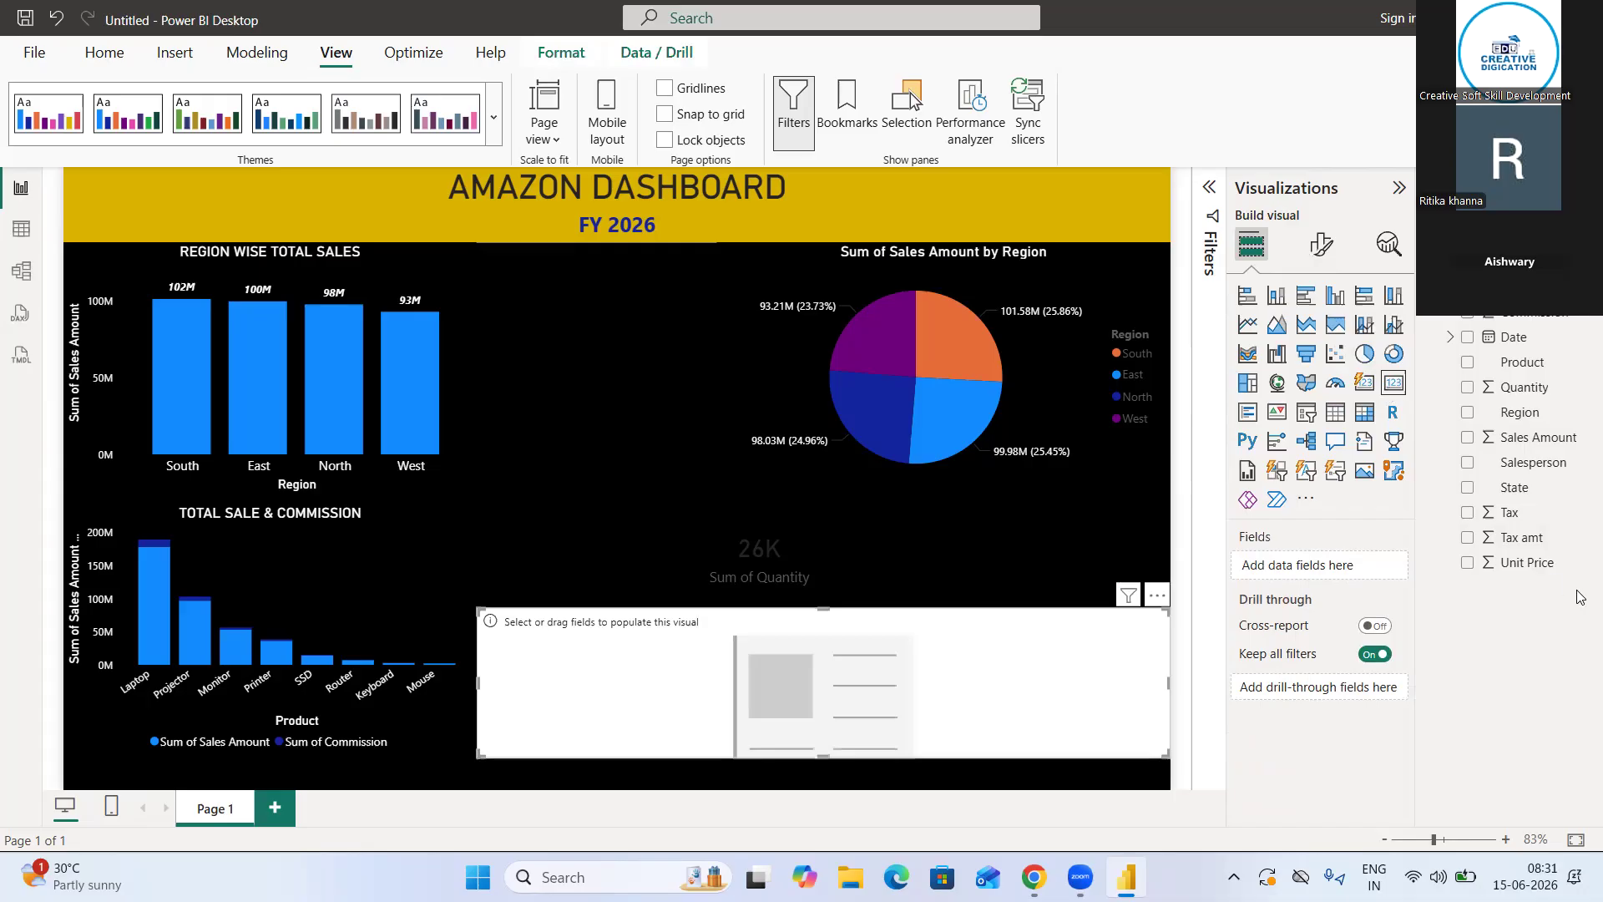
pyautogui.click(1467, 514)
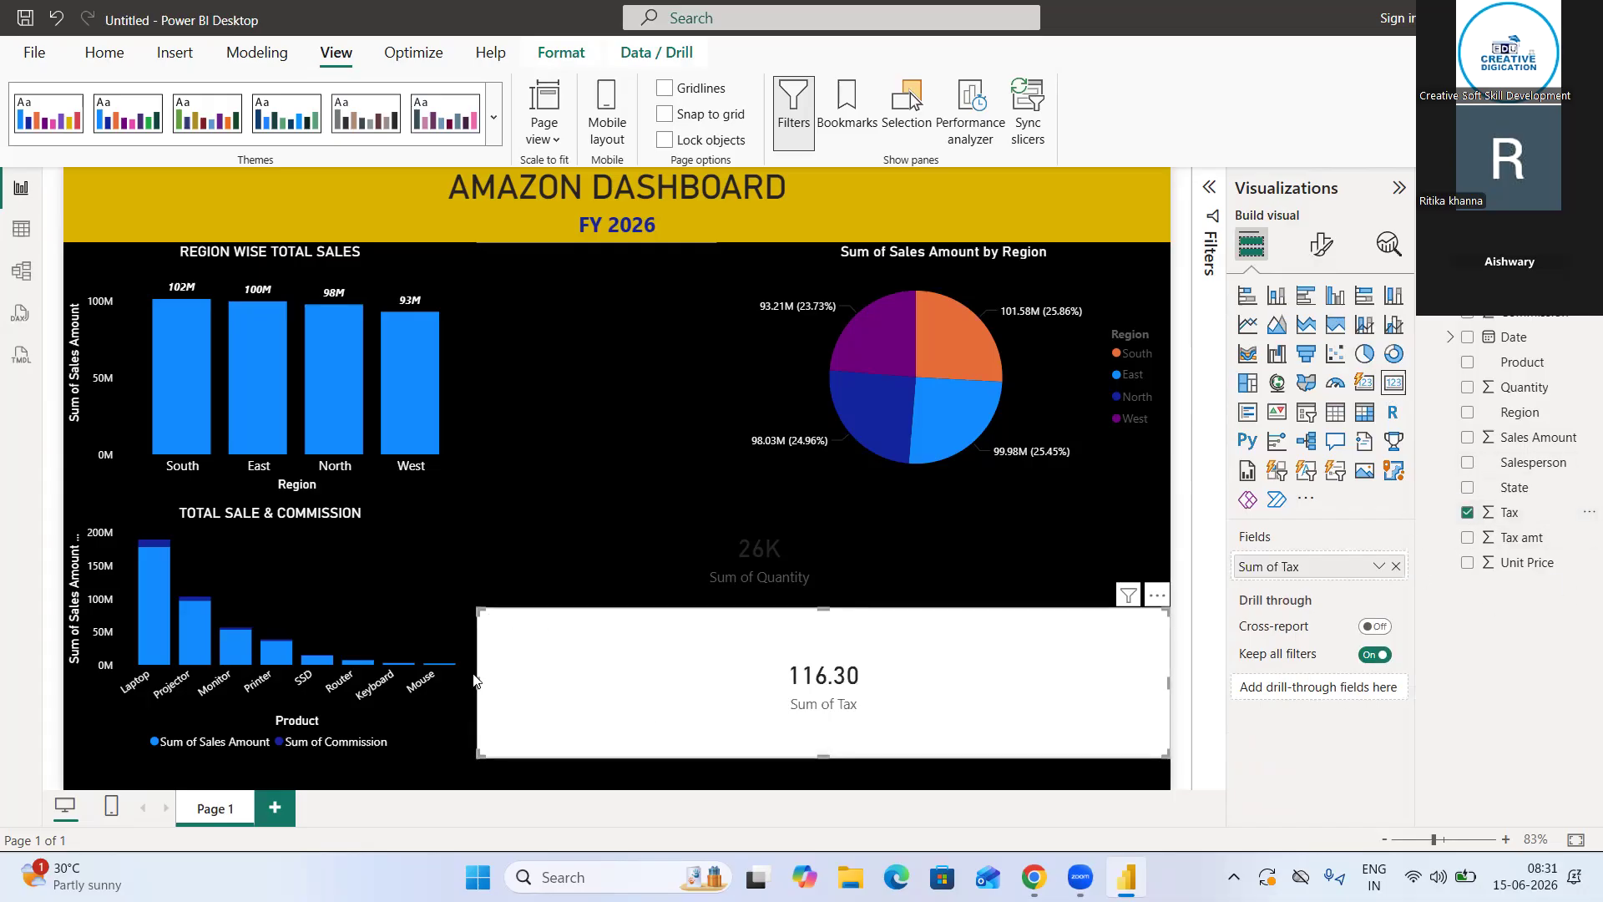
pyautogui.moveTo(482, 681); pyautogui.dragTo(946, 653)
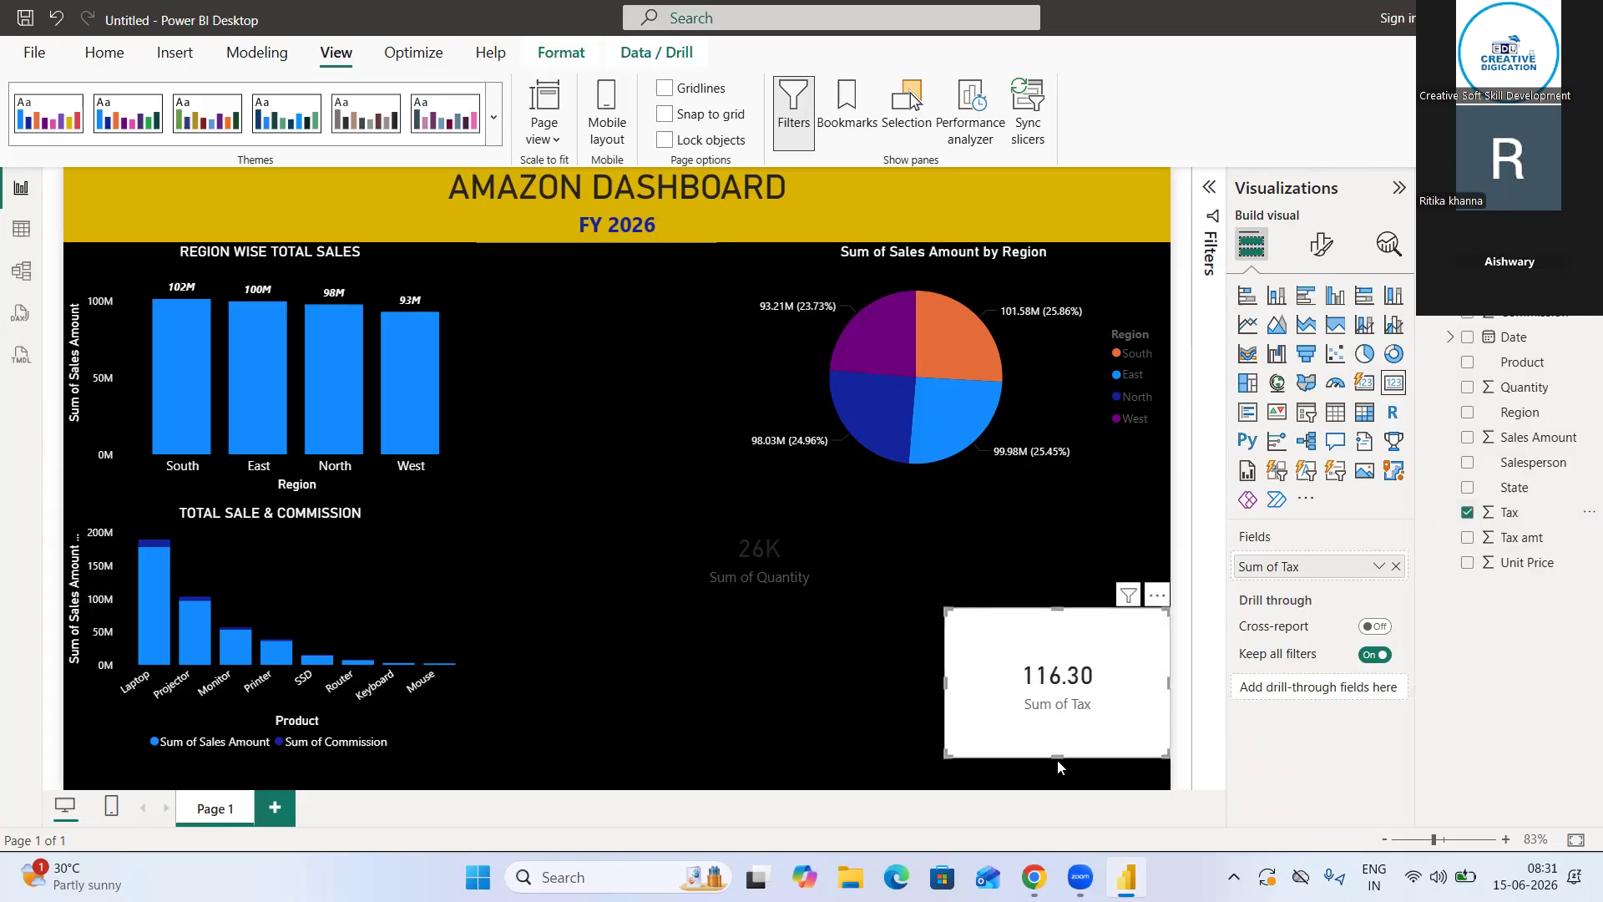
pyautogui.moveTo(1061, 732); pyautogui.dragTo(1062, 715)
pyautogui.moveTo(1061, 625); pyautogui.dragTo(1072, 529)
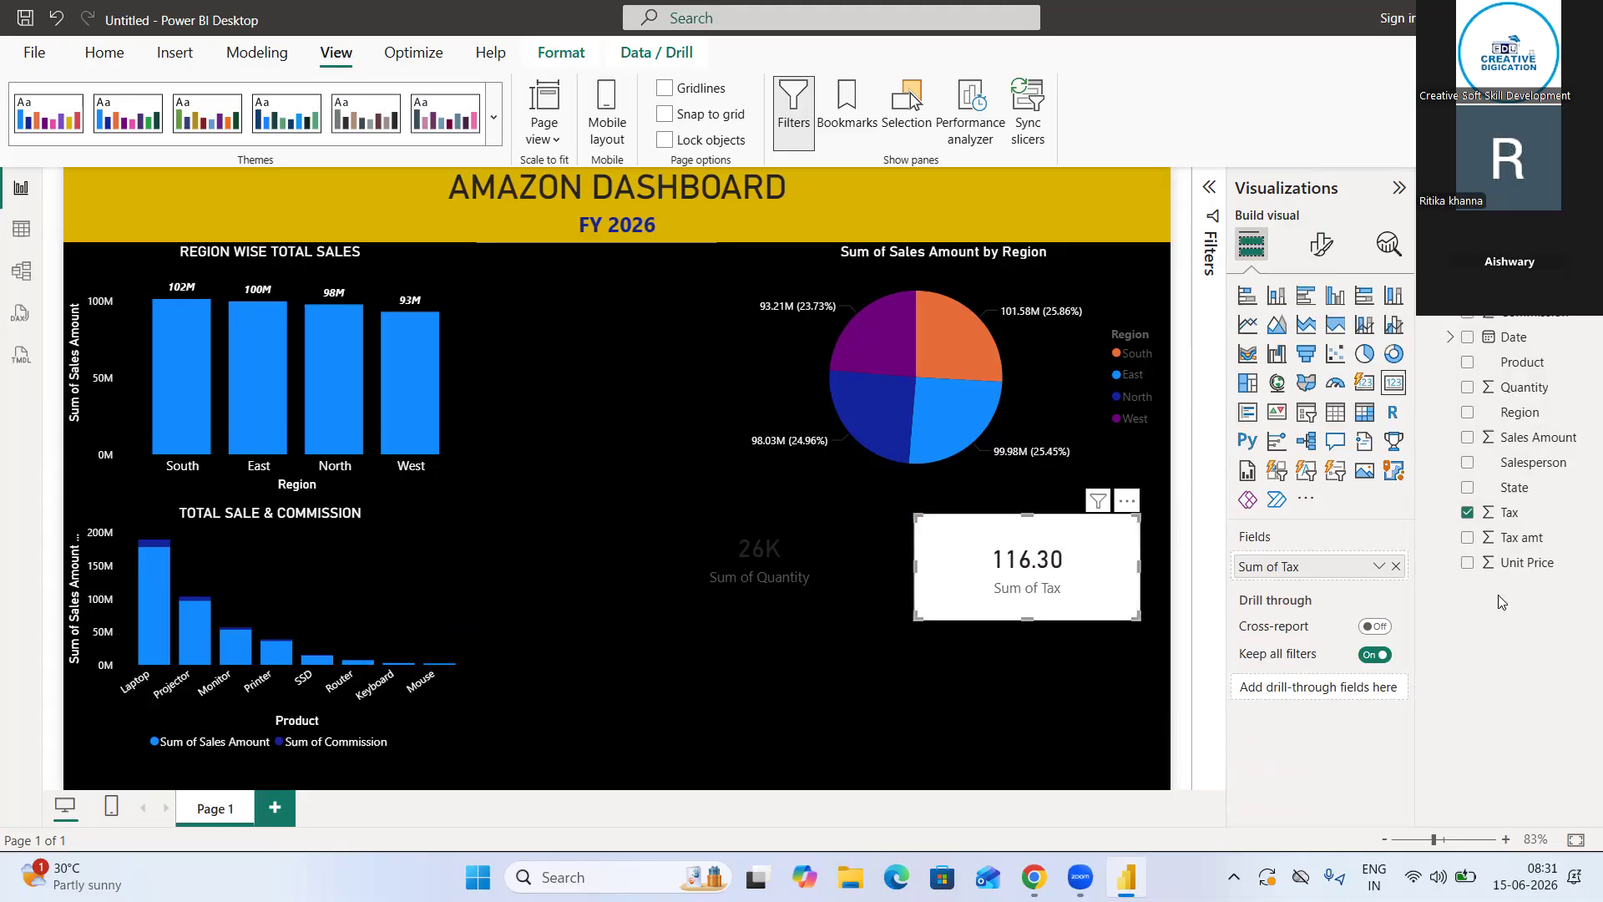
# Set the new Sum of Tax card's background color to black
pyautogui.click(1322, 244)
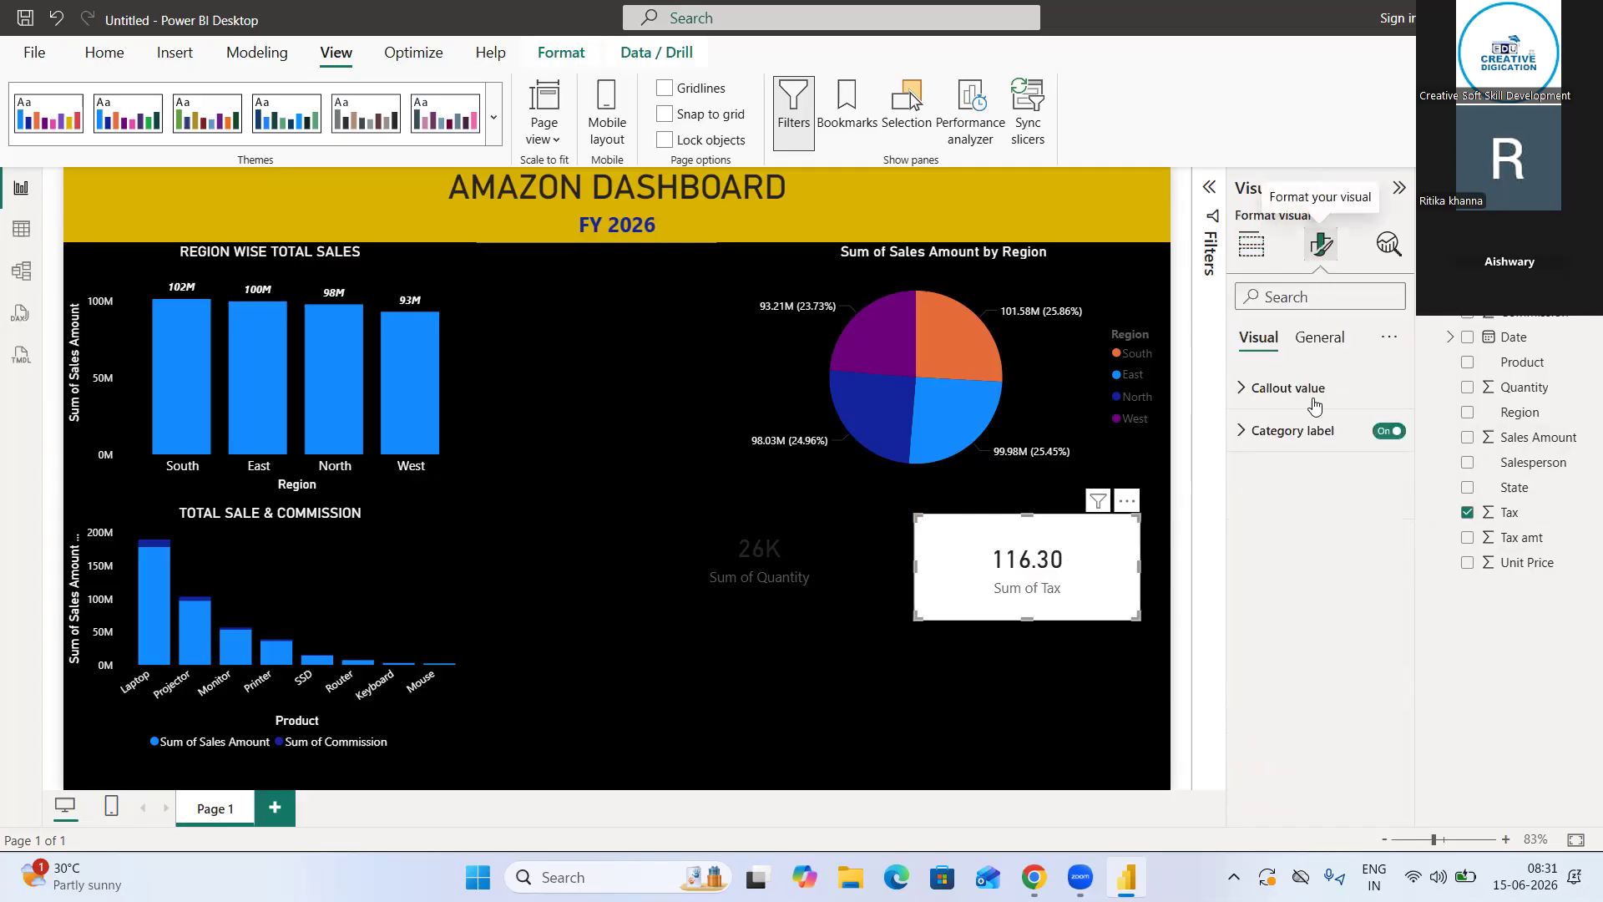
pyautogui.click(1327, 342)
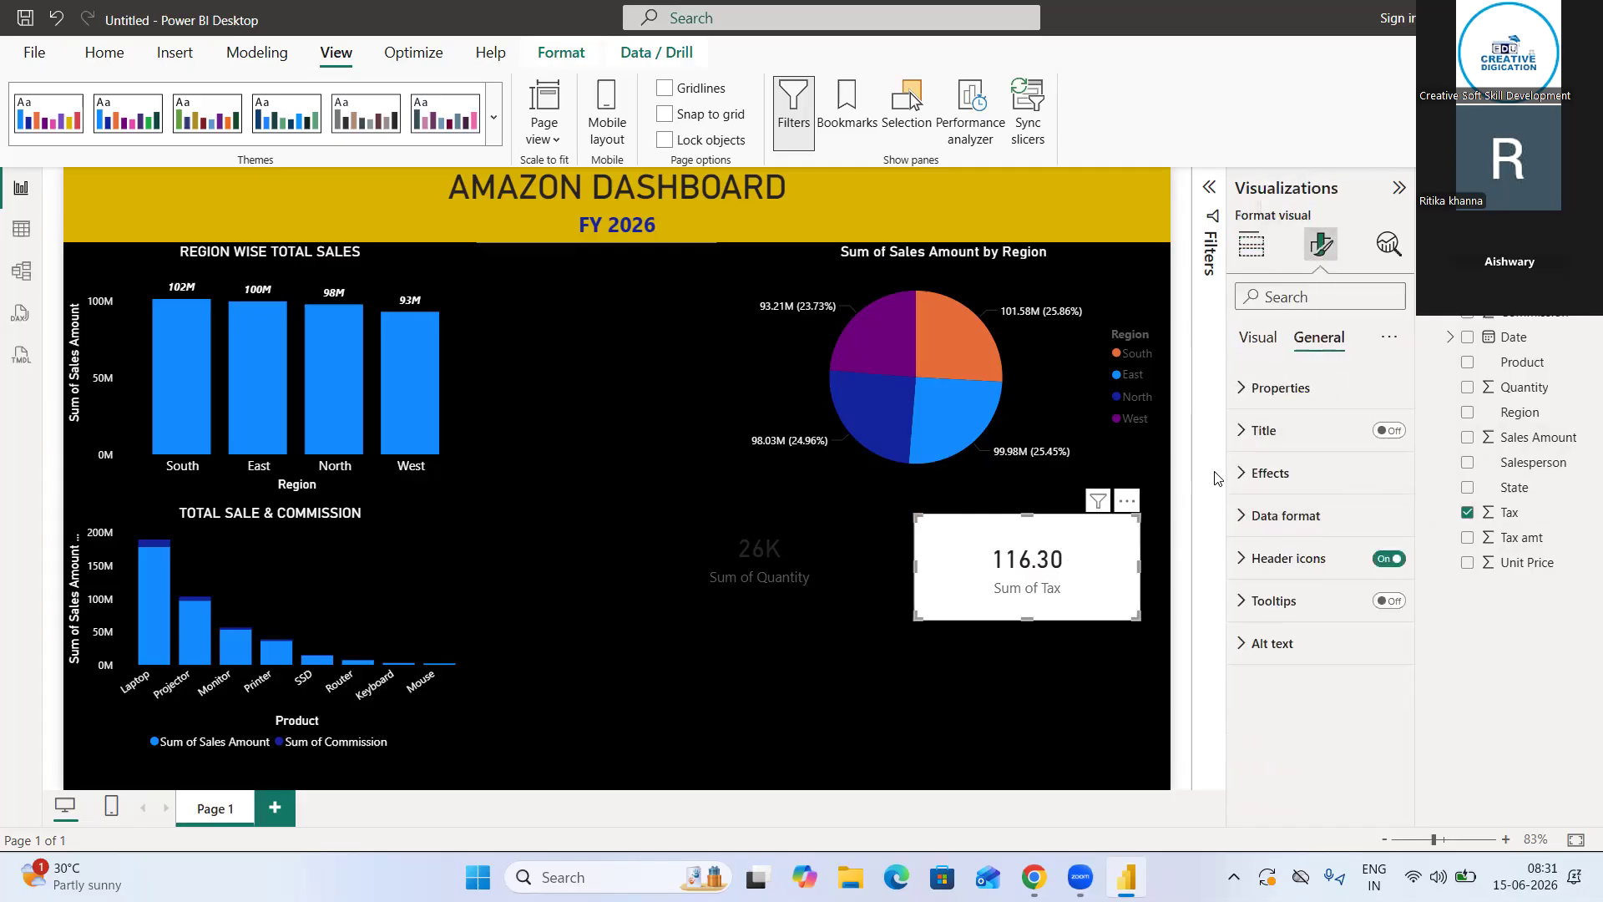
pyautogui.click(1258, 472)
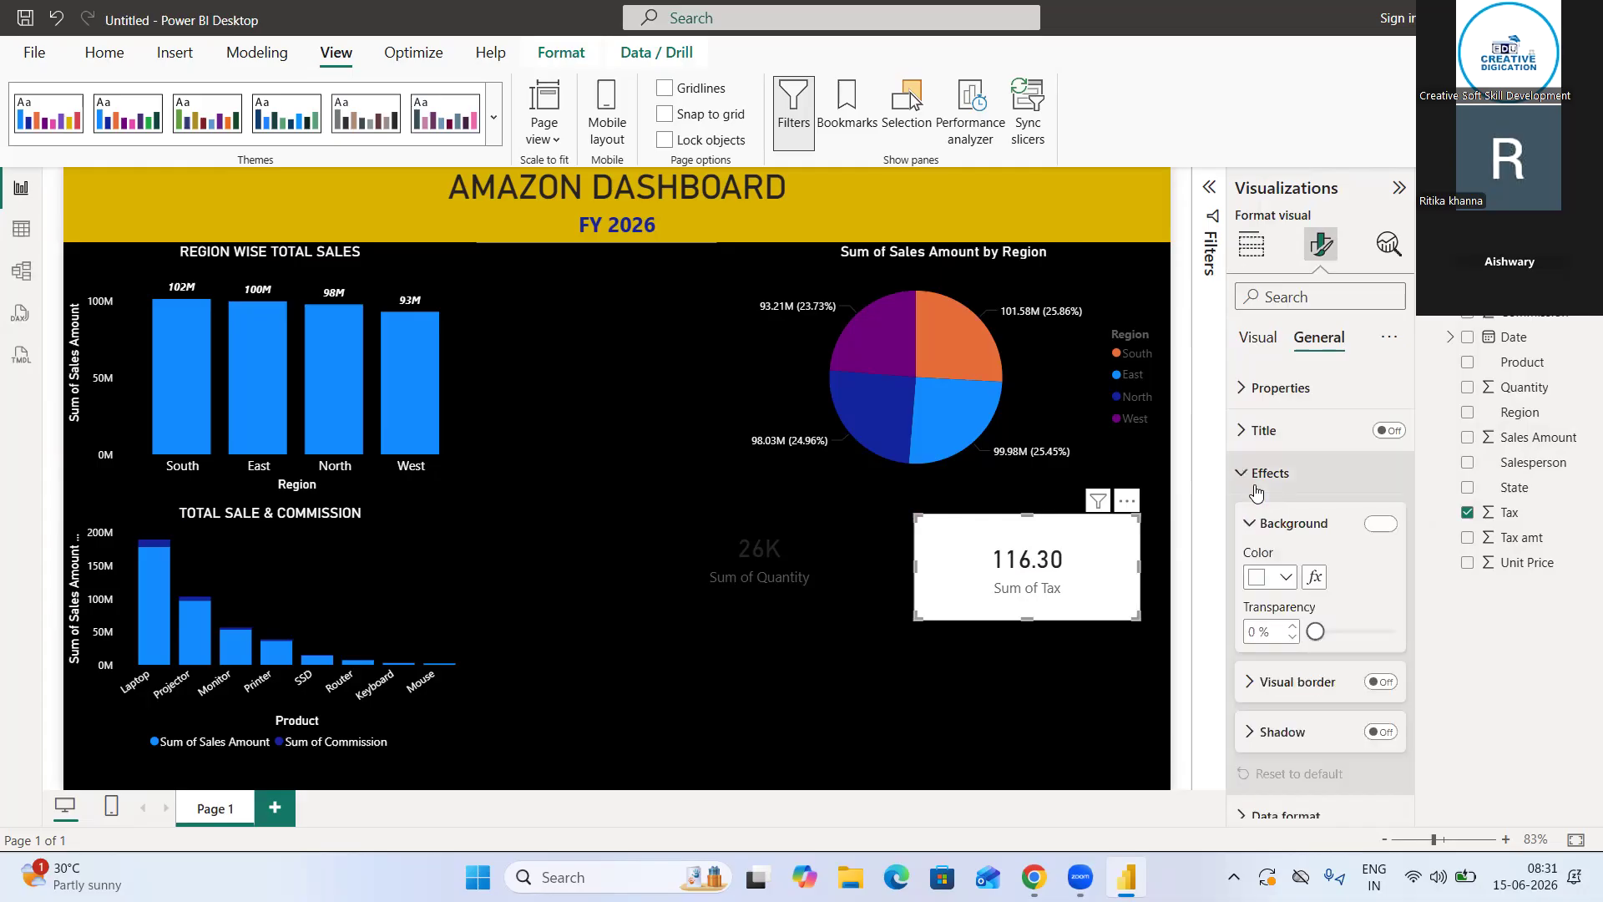
pyautogui.click(1273, 580)
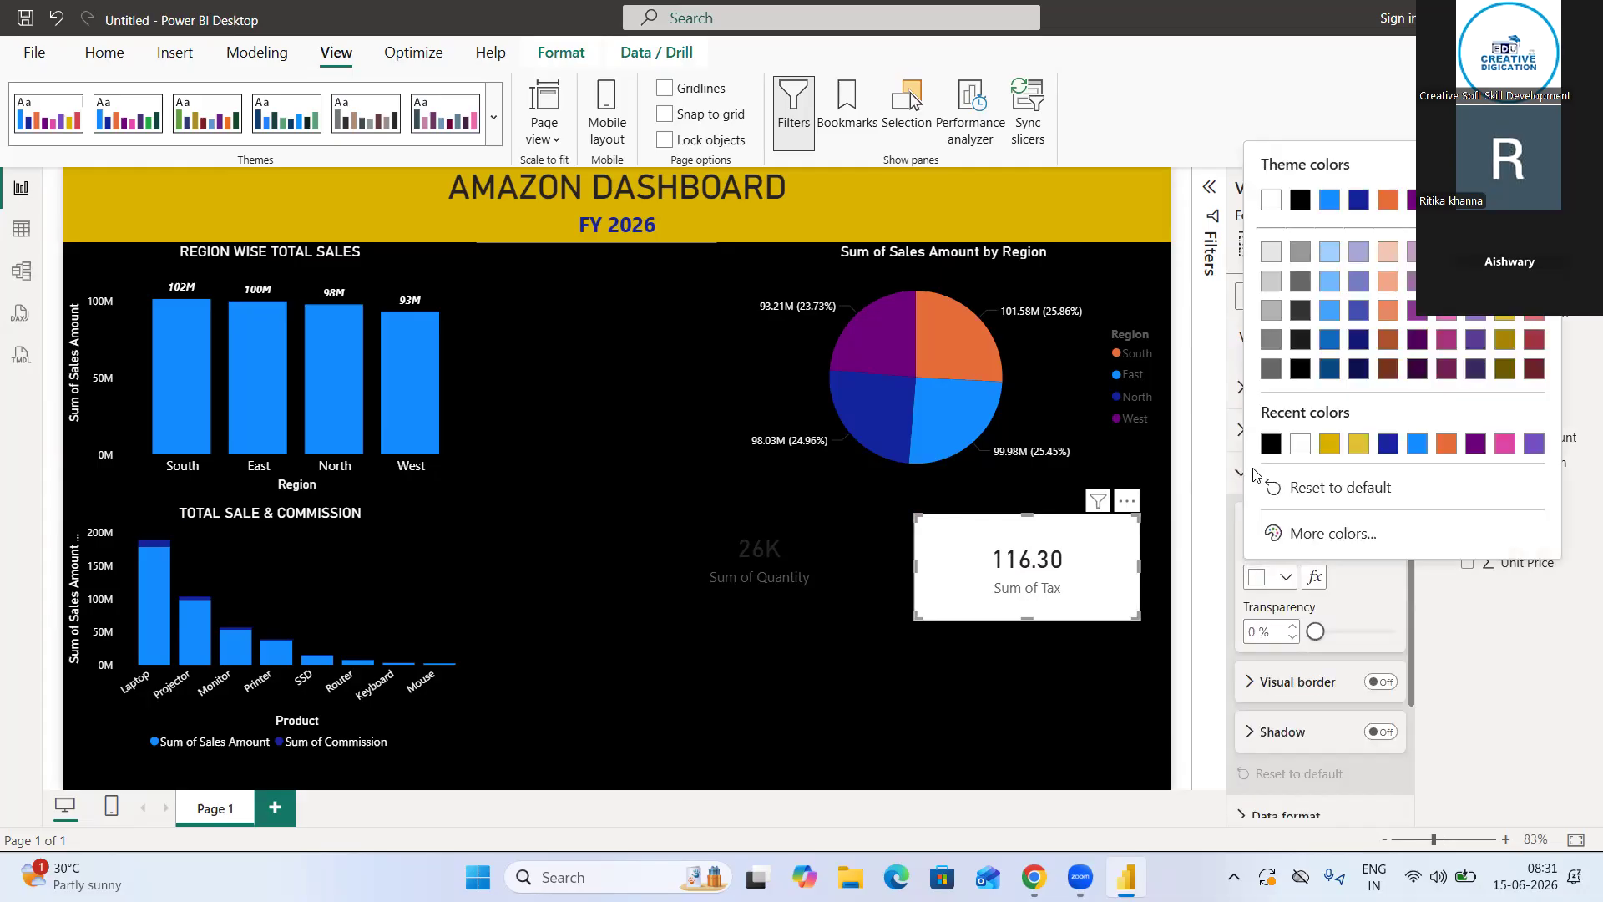
pyautogui.click(1270, 444)
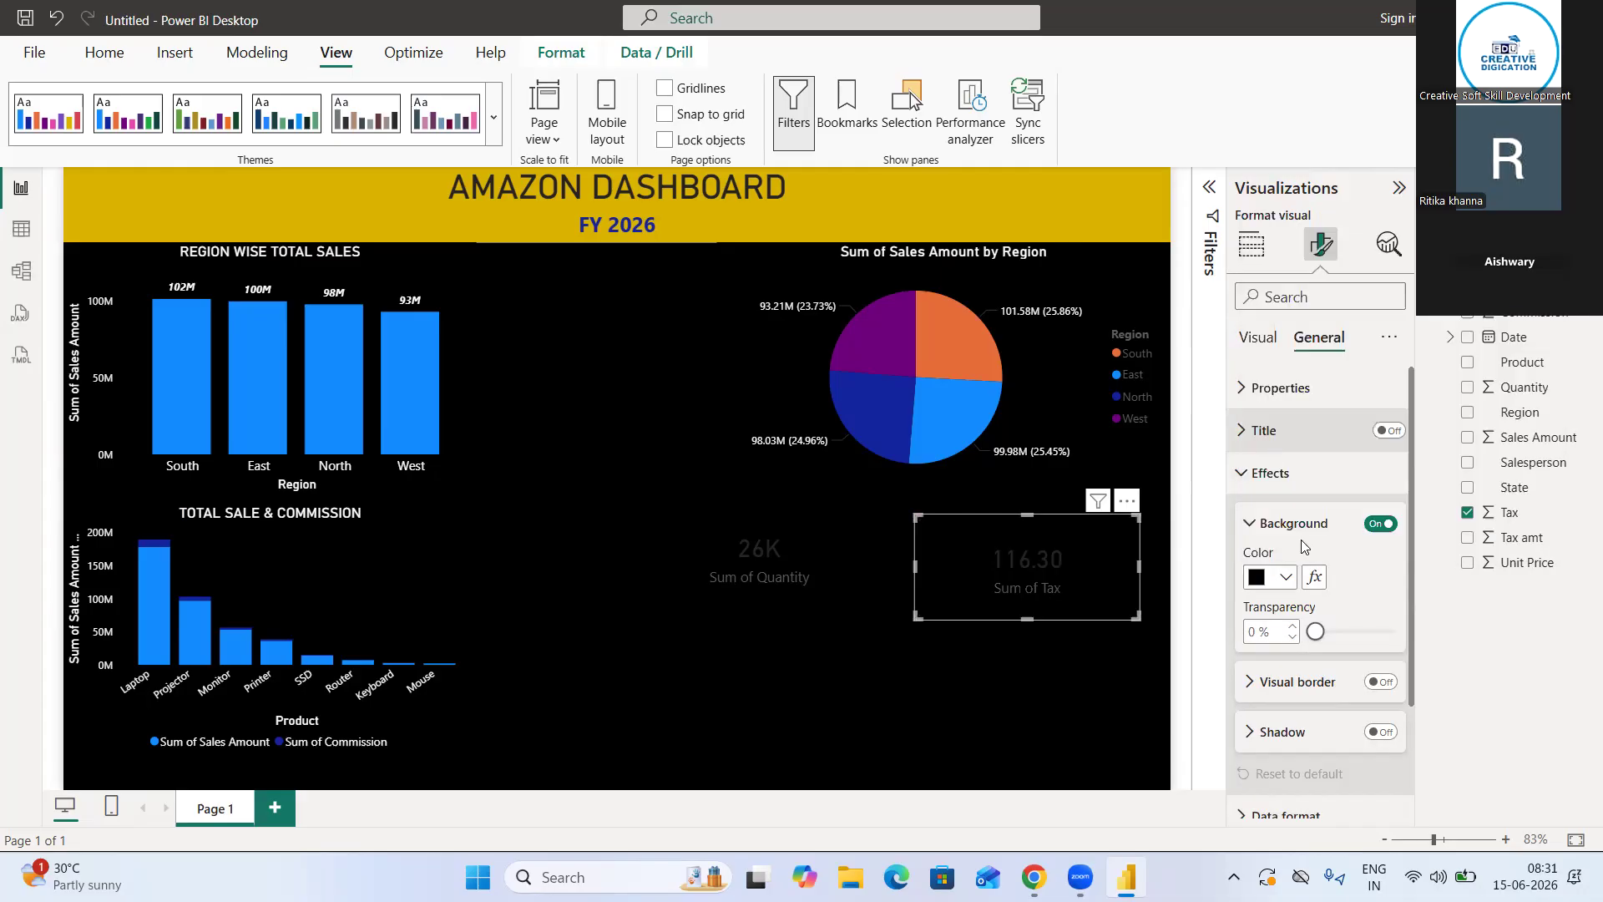
# Format the Sum of Tax card's callout value as white, bold text at size 27
pyautogui.click(1250, 434)
pyautogui.click(1266, 724)
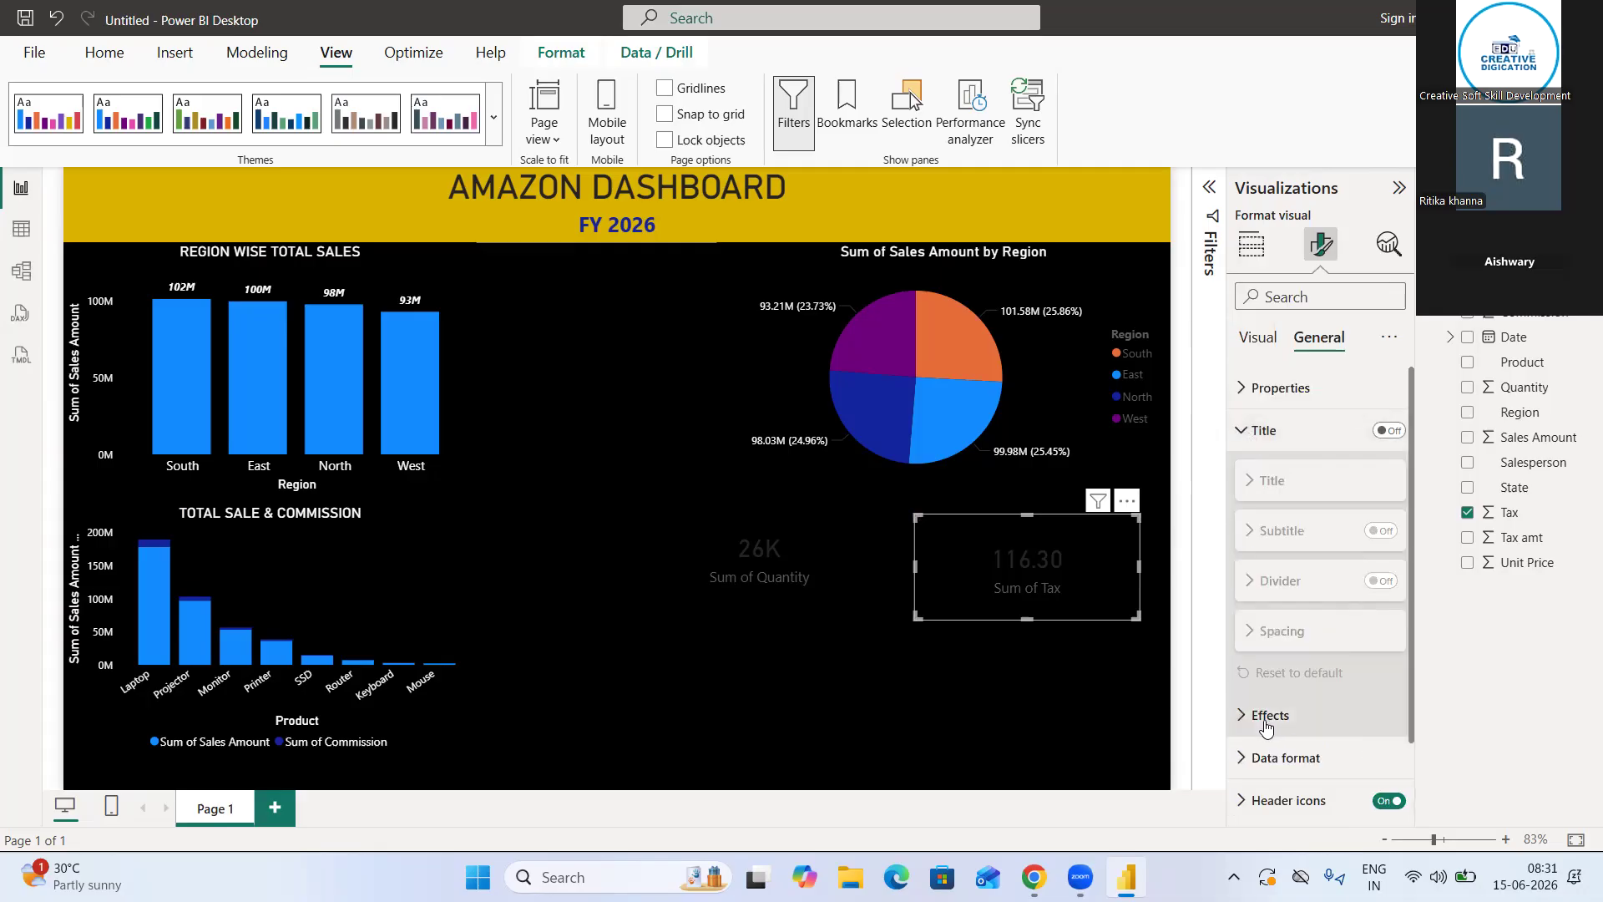
pyautogui.click(1240, 430)
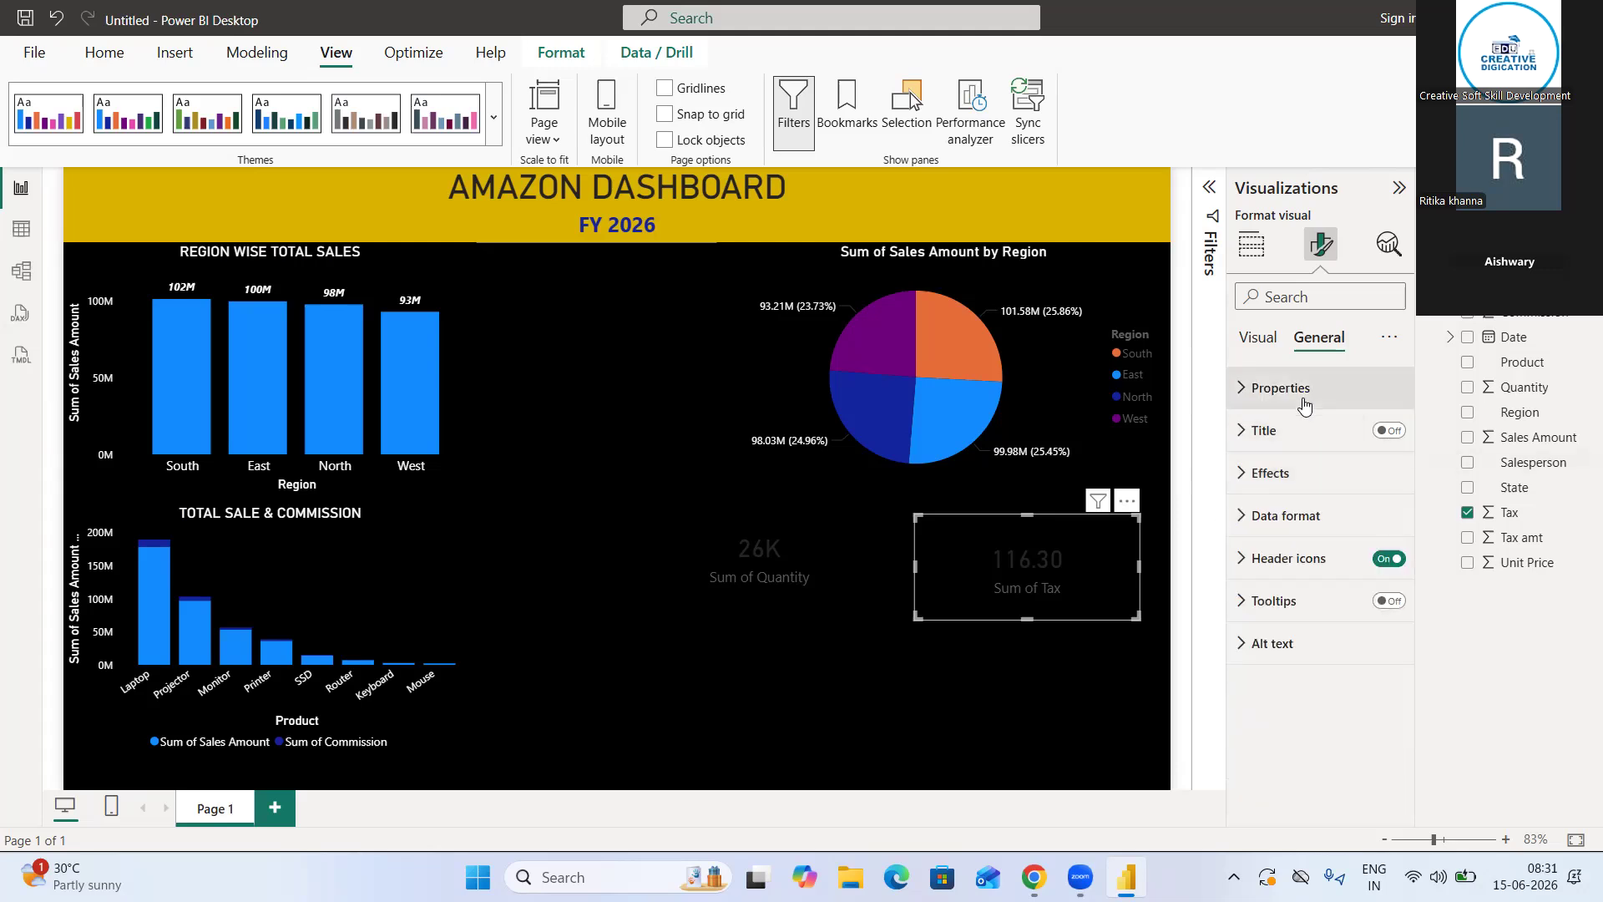
pyautogui.click(1256, 338)
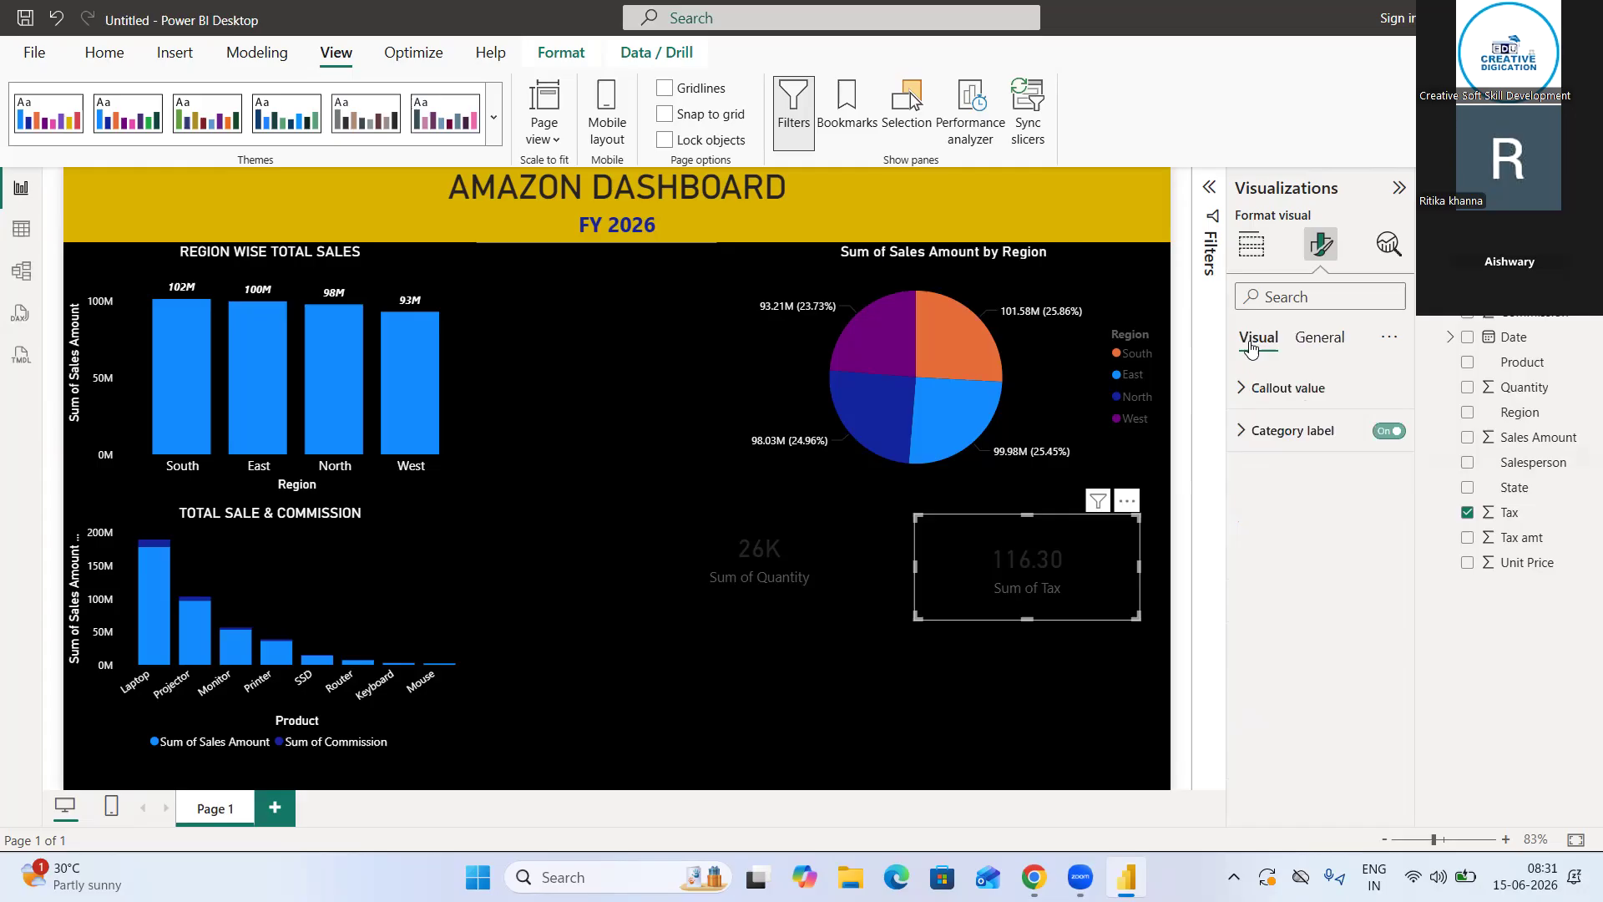
pyautogui.click(1276, 431)
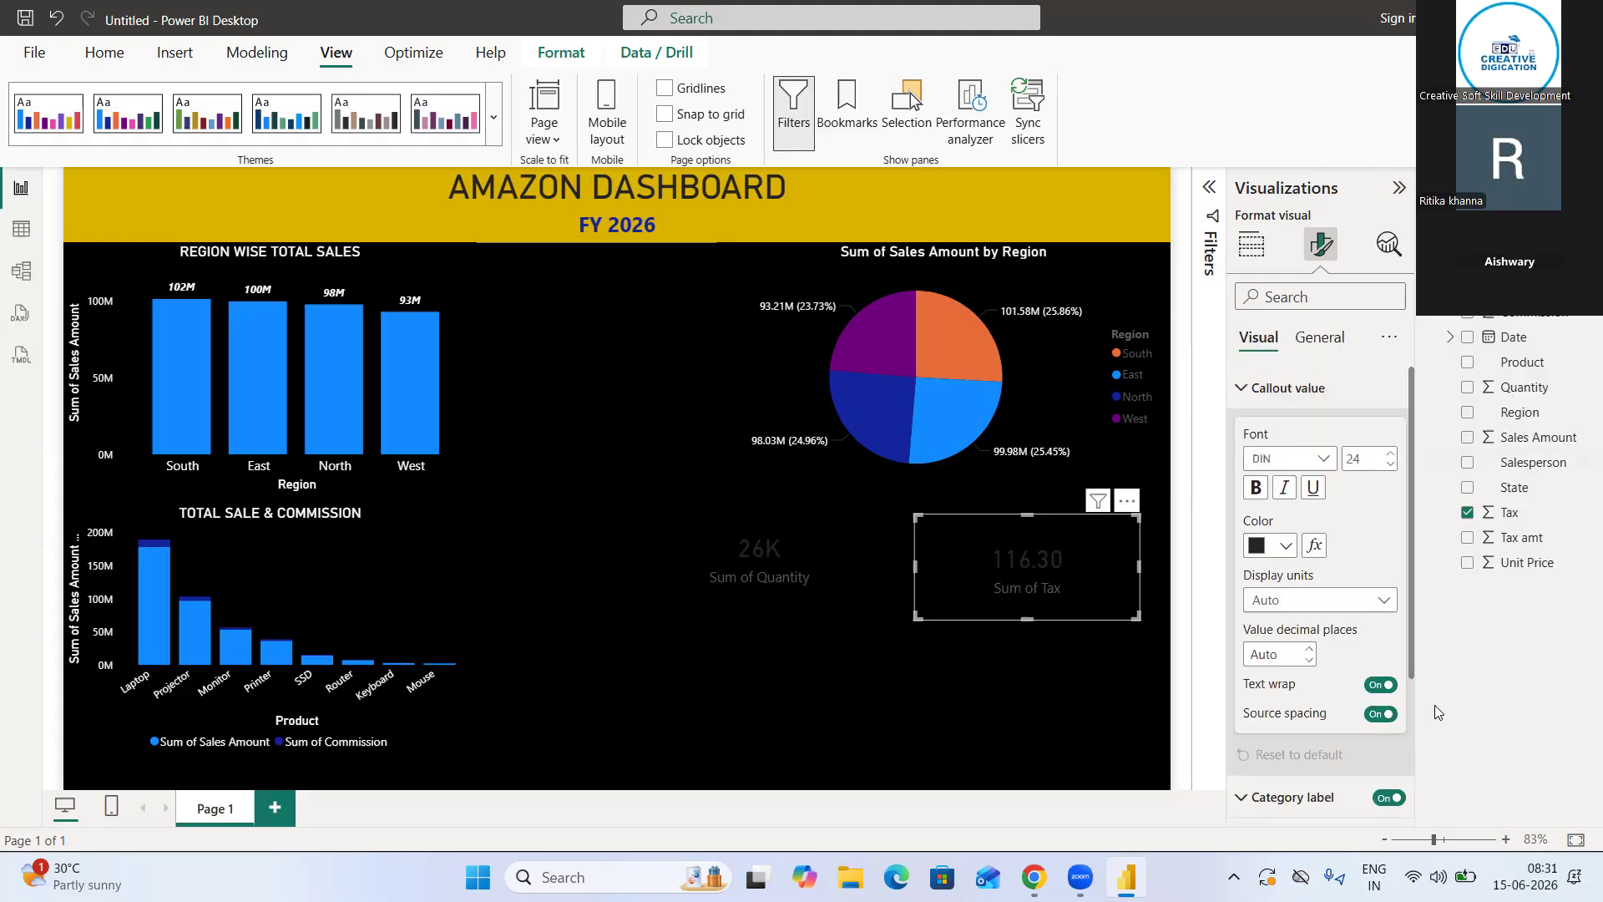
pyautogui.click(1290, 545)
pyautogui.click(1302, 411)
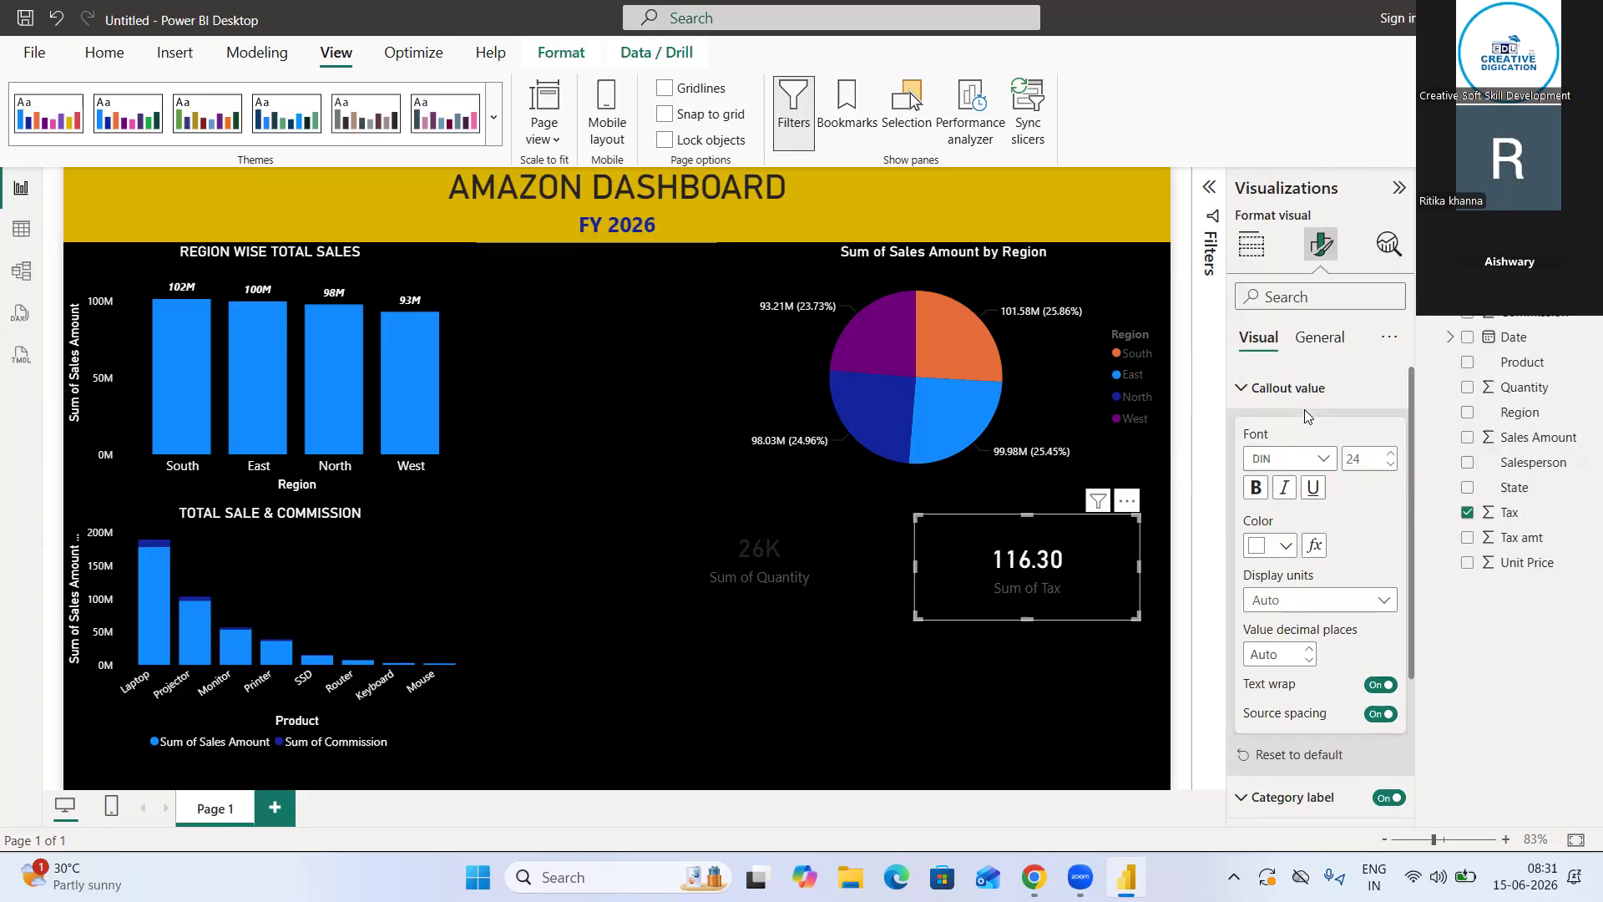
pyautogui.click(1256, 488)
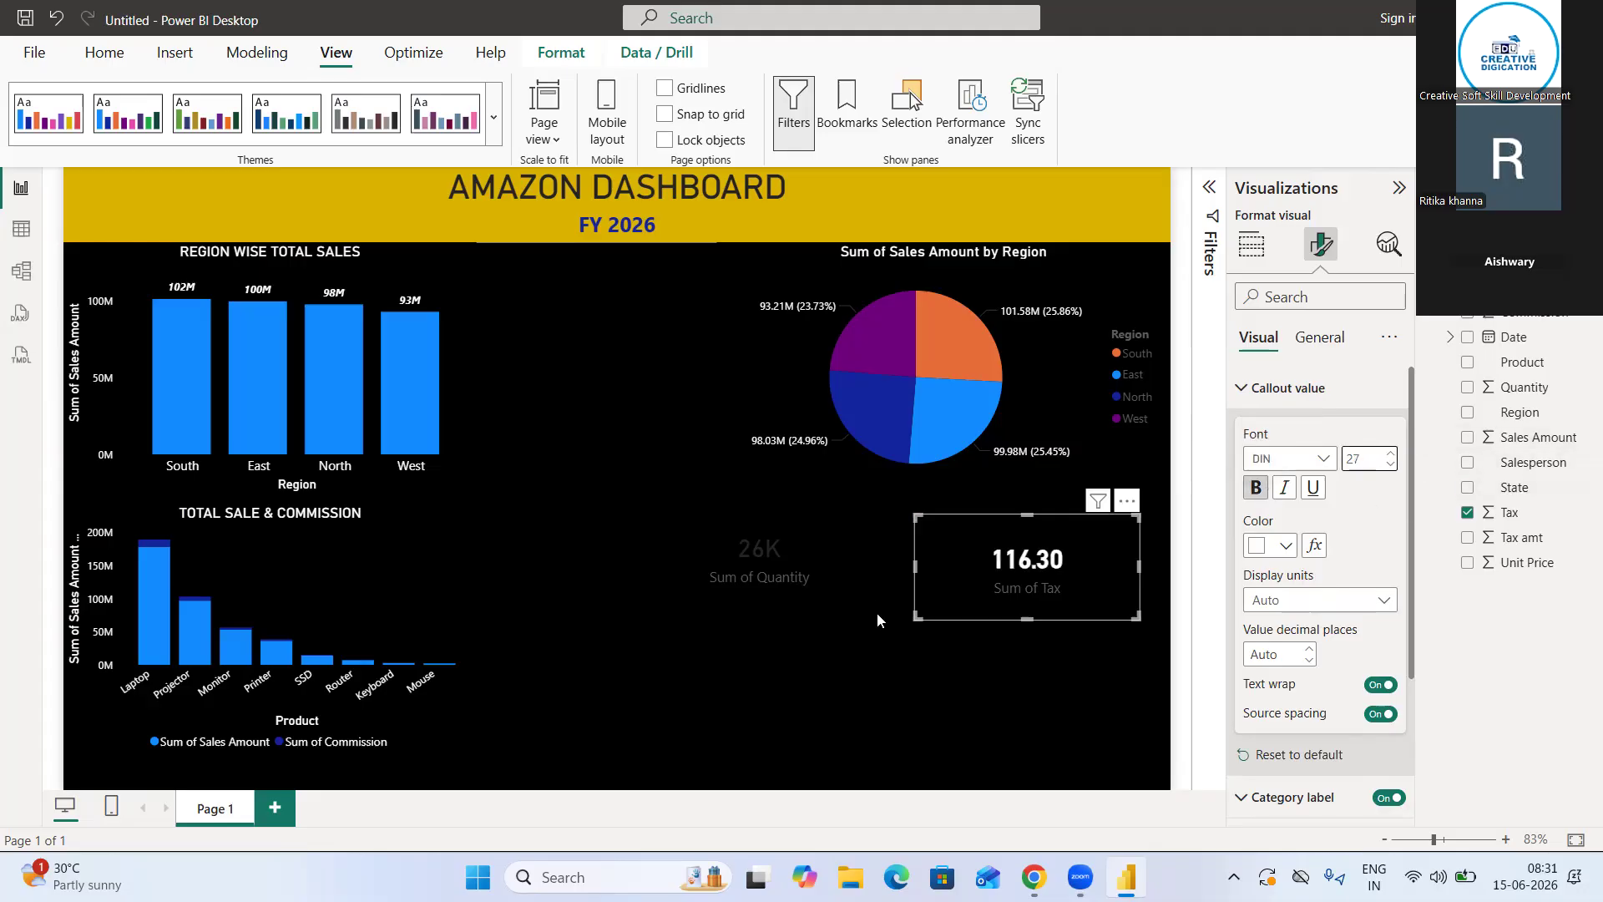
# Set both the callout value and the category label of the Sum of Quantity card to white
pyautogui.click(809, 565)
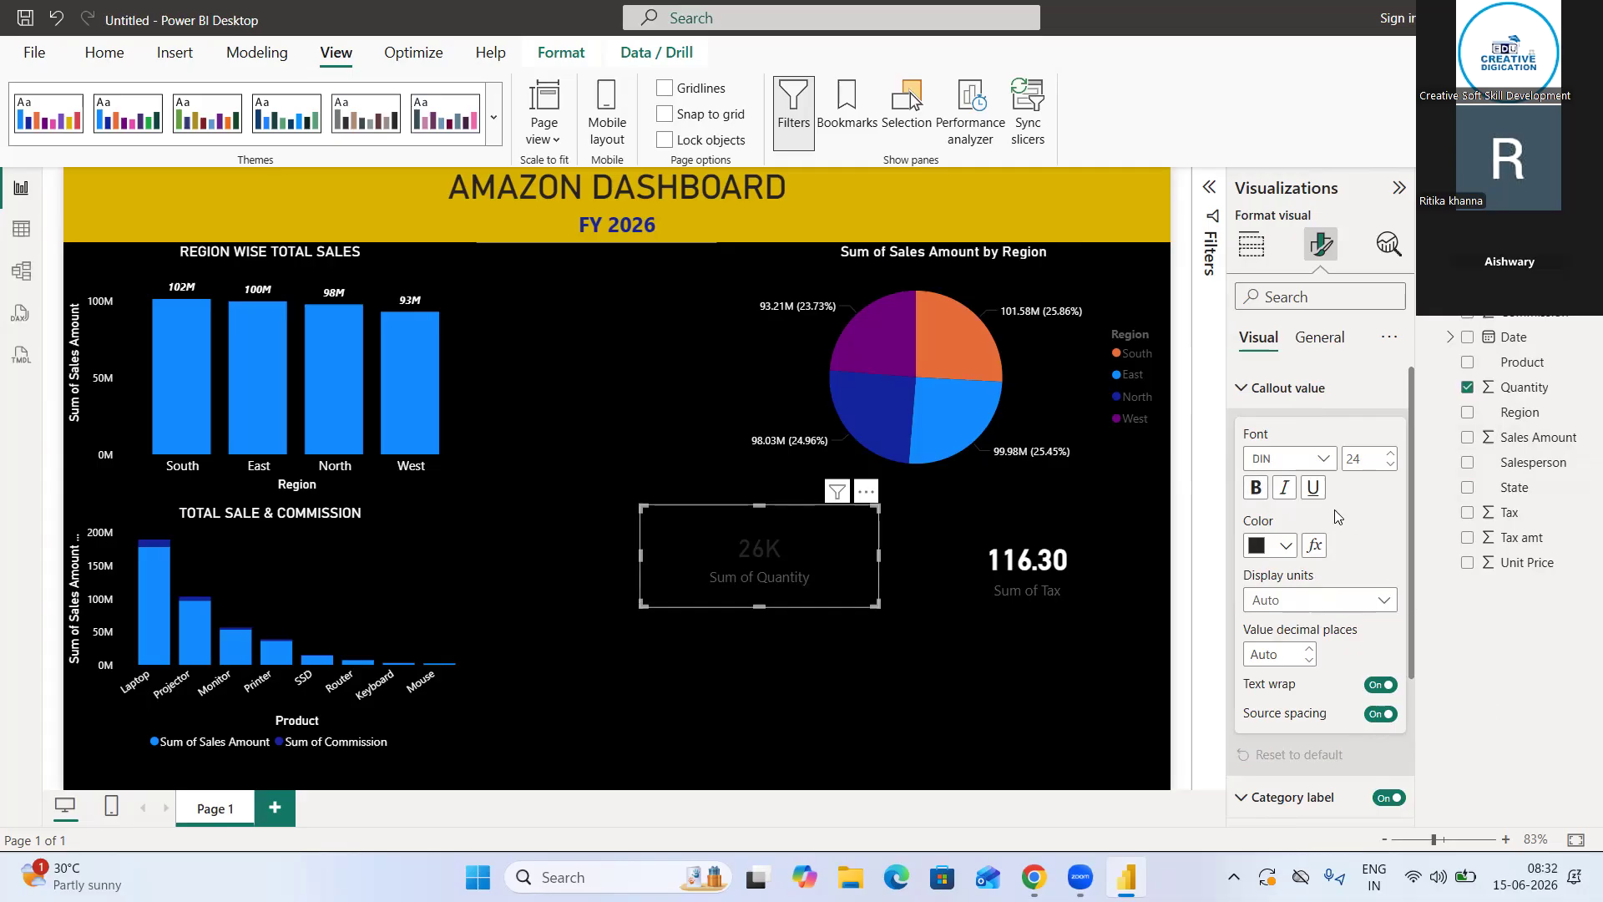
pyautogui.click(1284, 547)
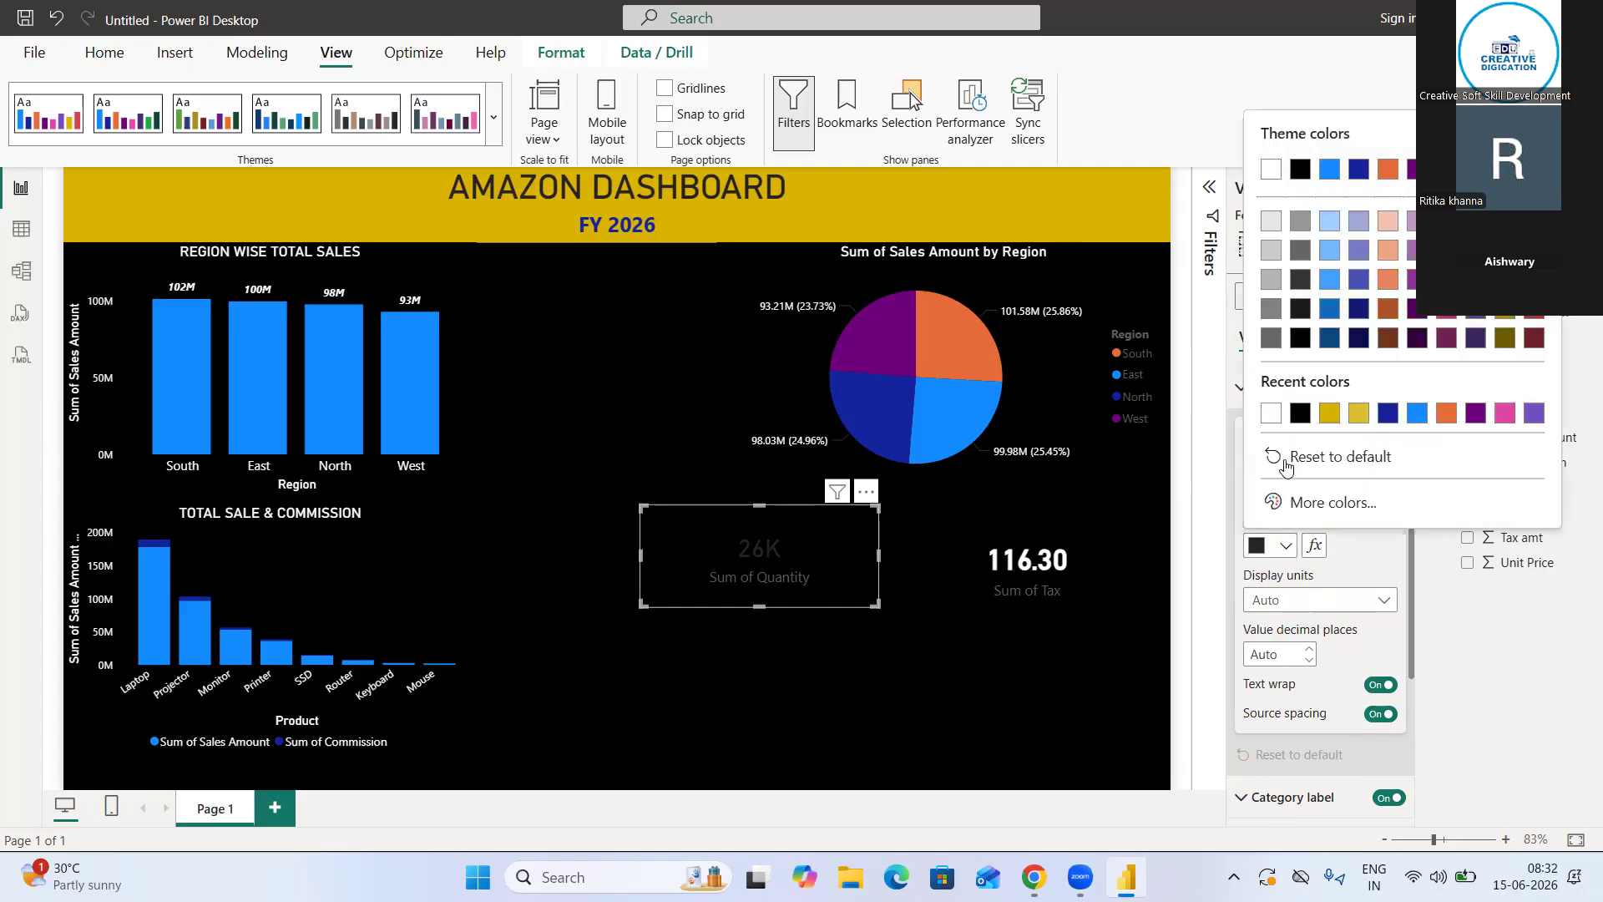
pyautogui.click(1270, 414)
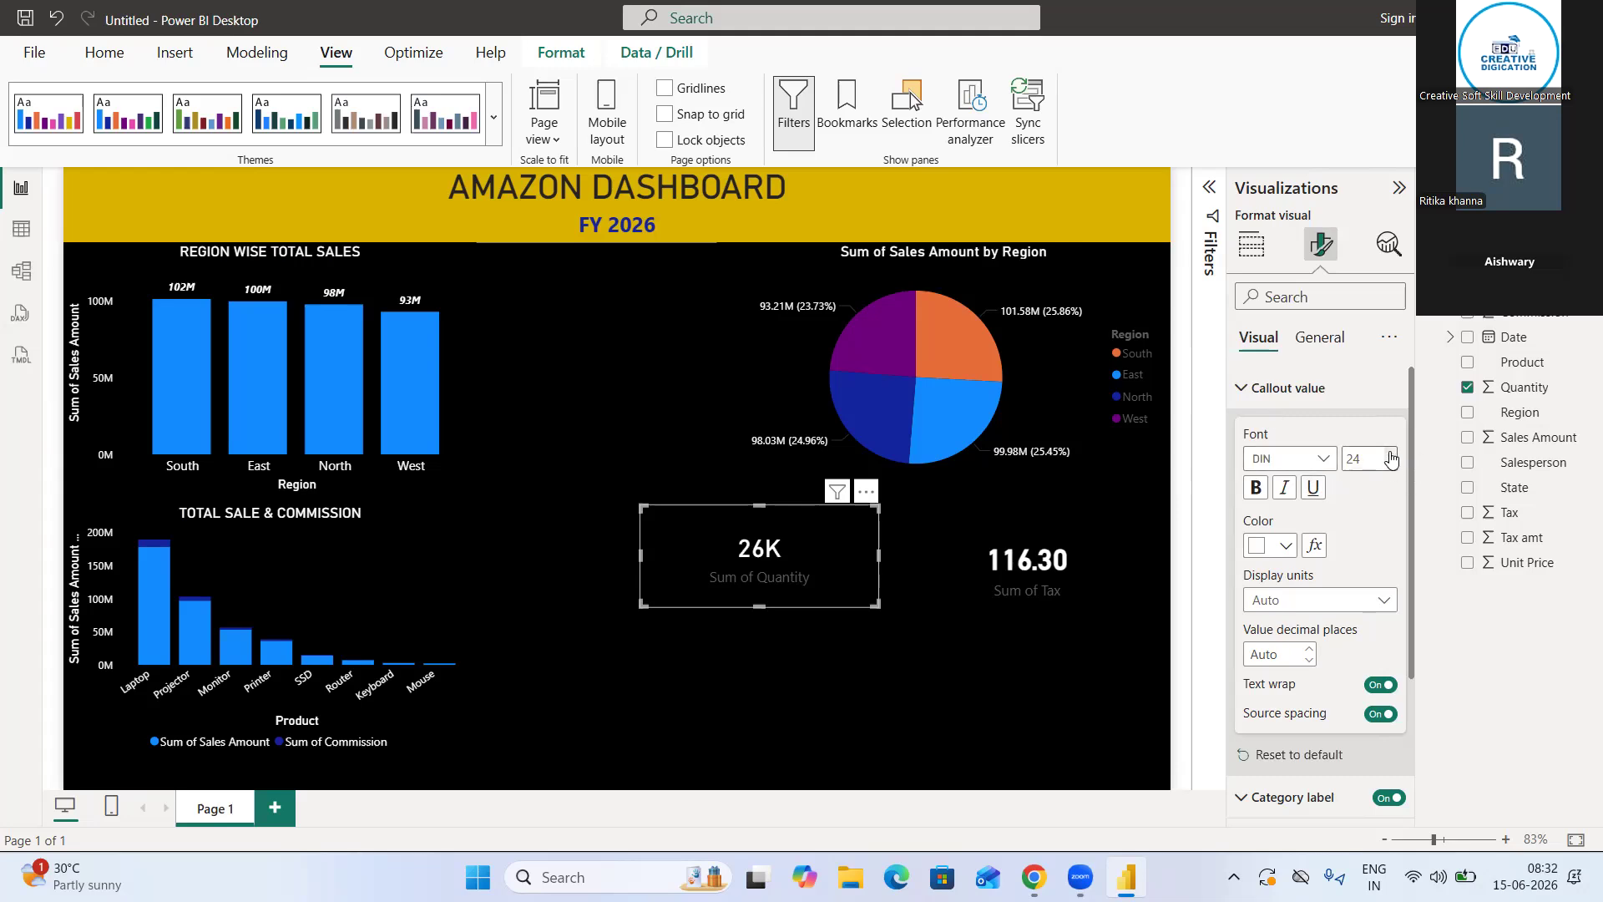
pyautogui.scroll(-5, 1375, 583)
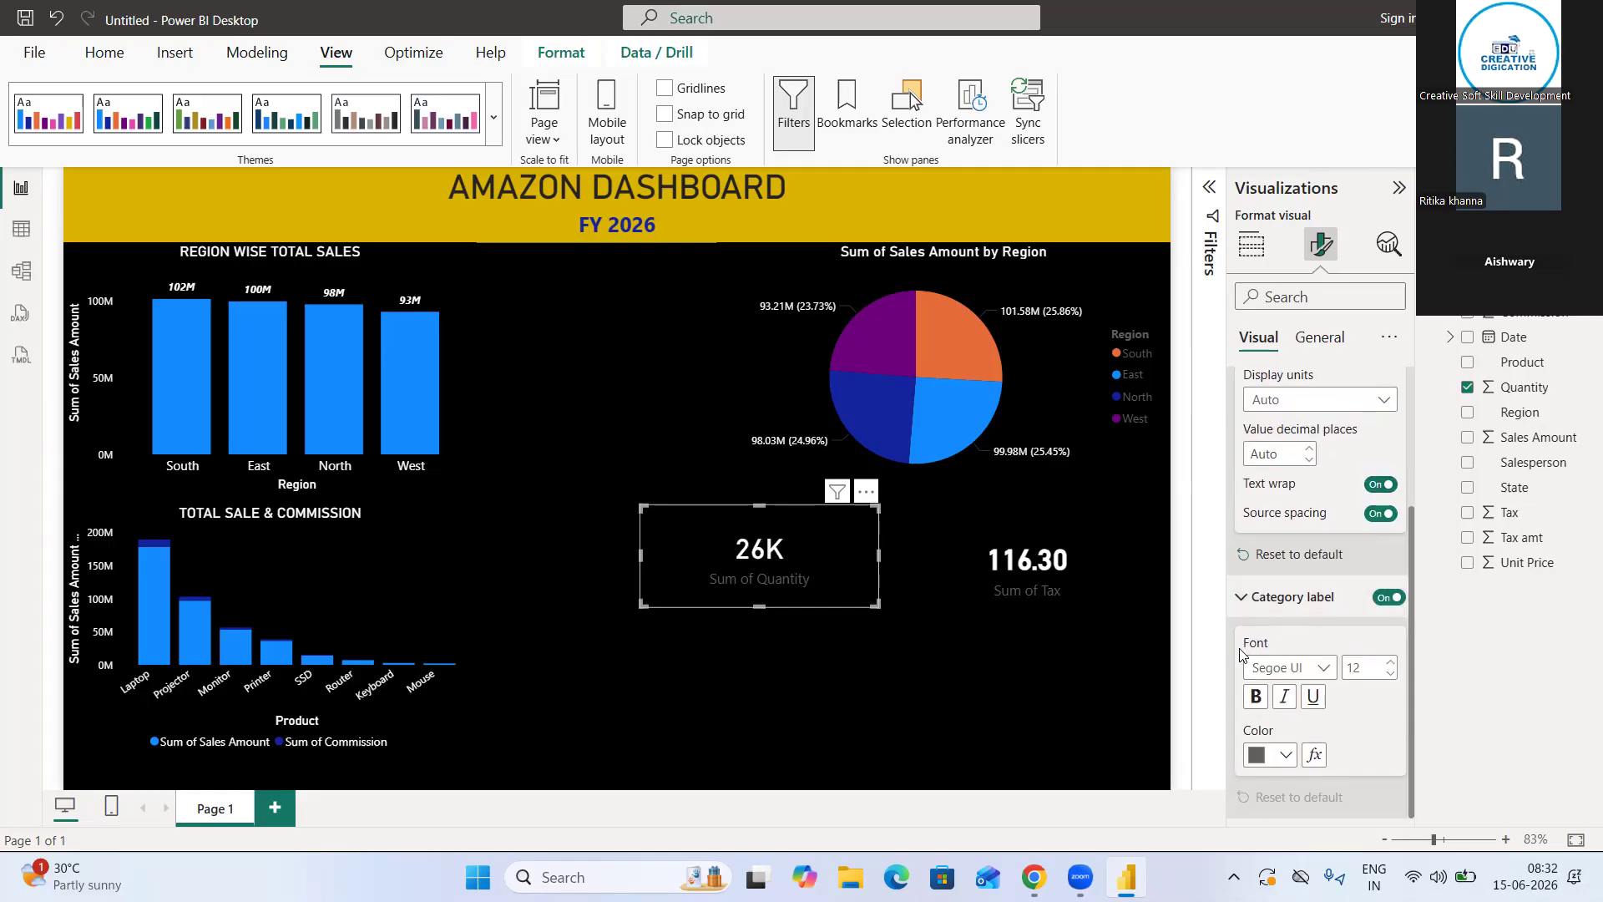
pyautogui.click(1285, 754)
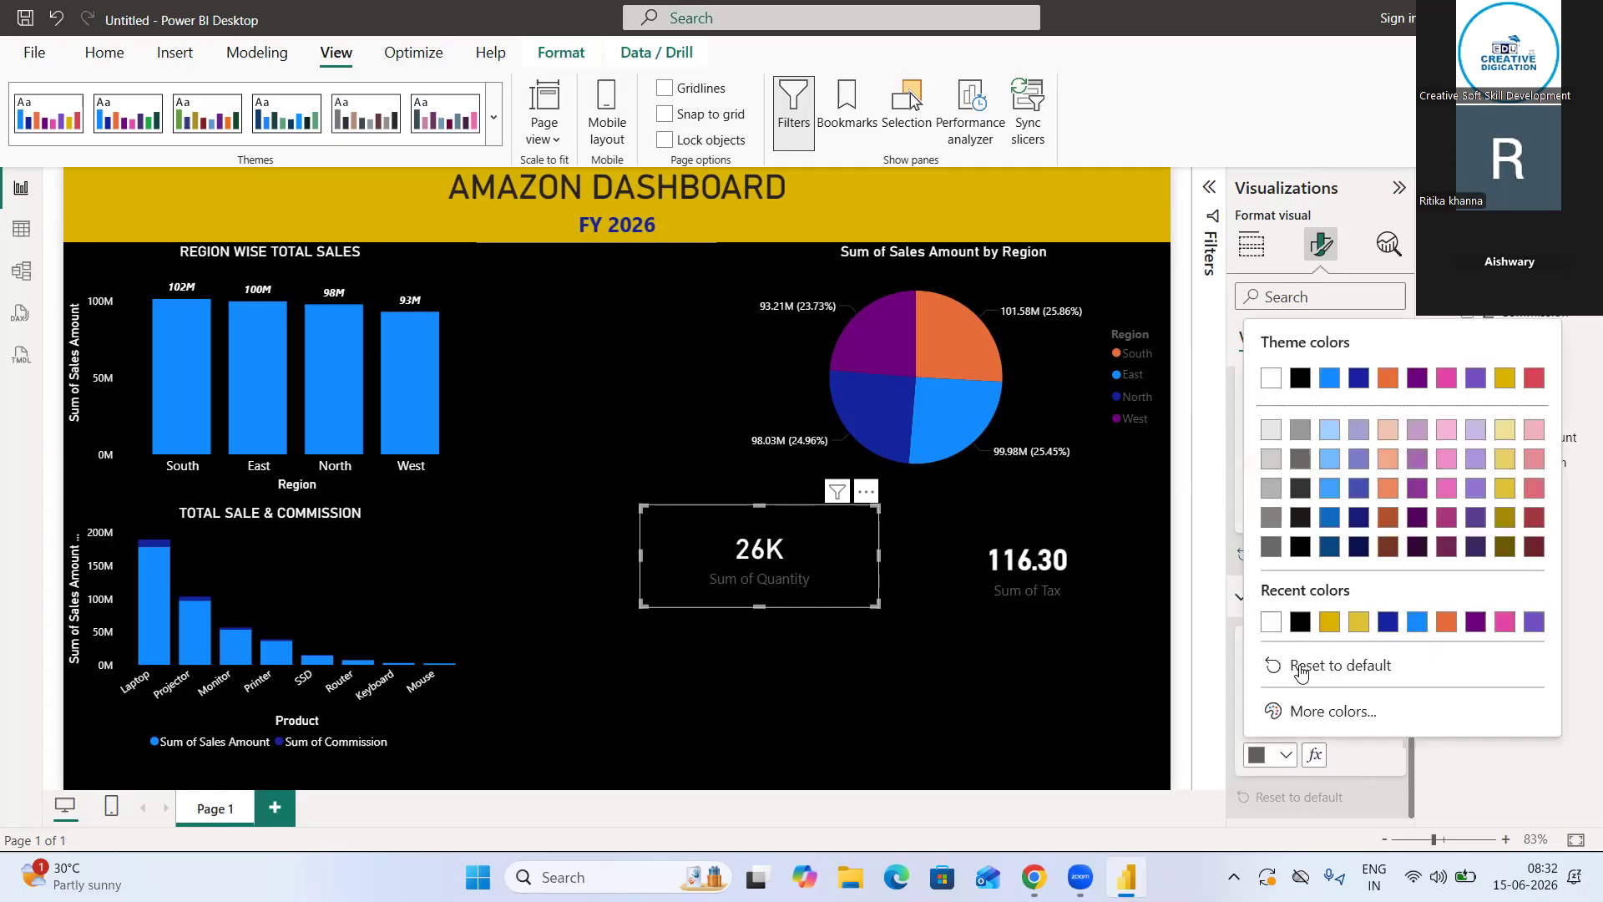
pyautogui.click(1270, 621)
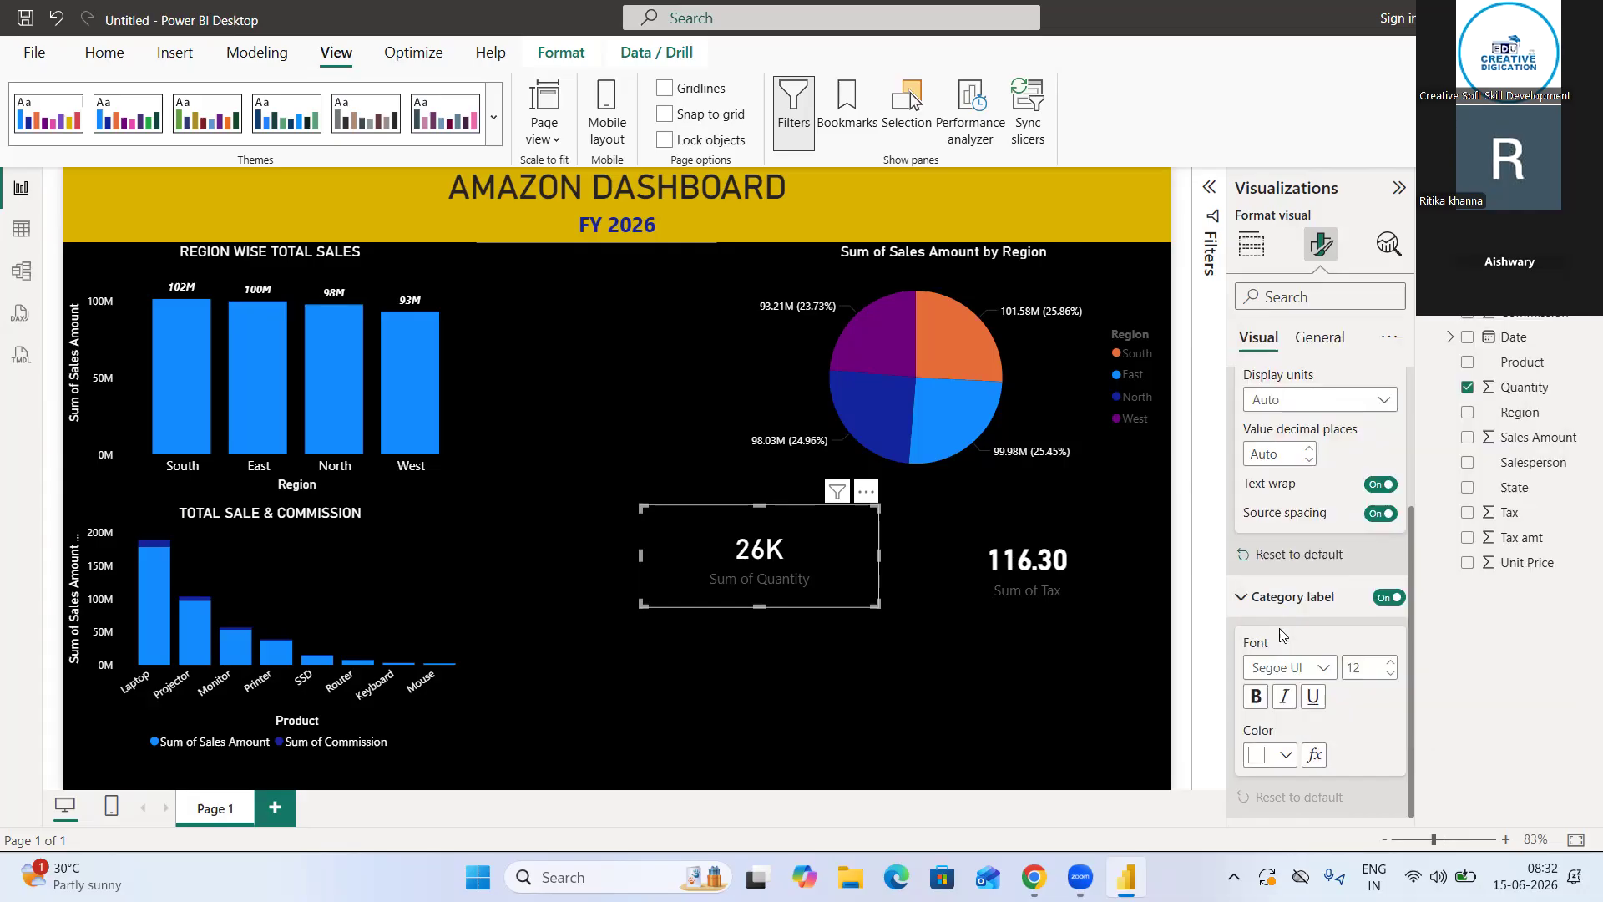
# Set the Sum of Tax card's category label color to white and deselect the card
pyautogui.click(1020, 588)
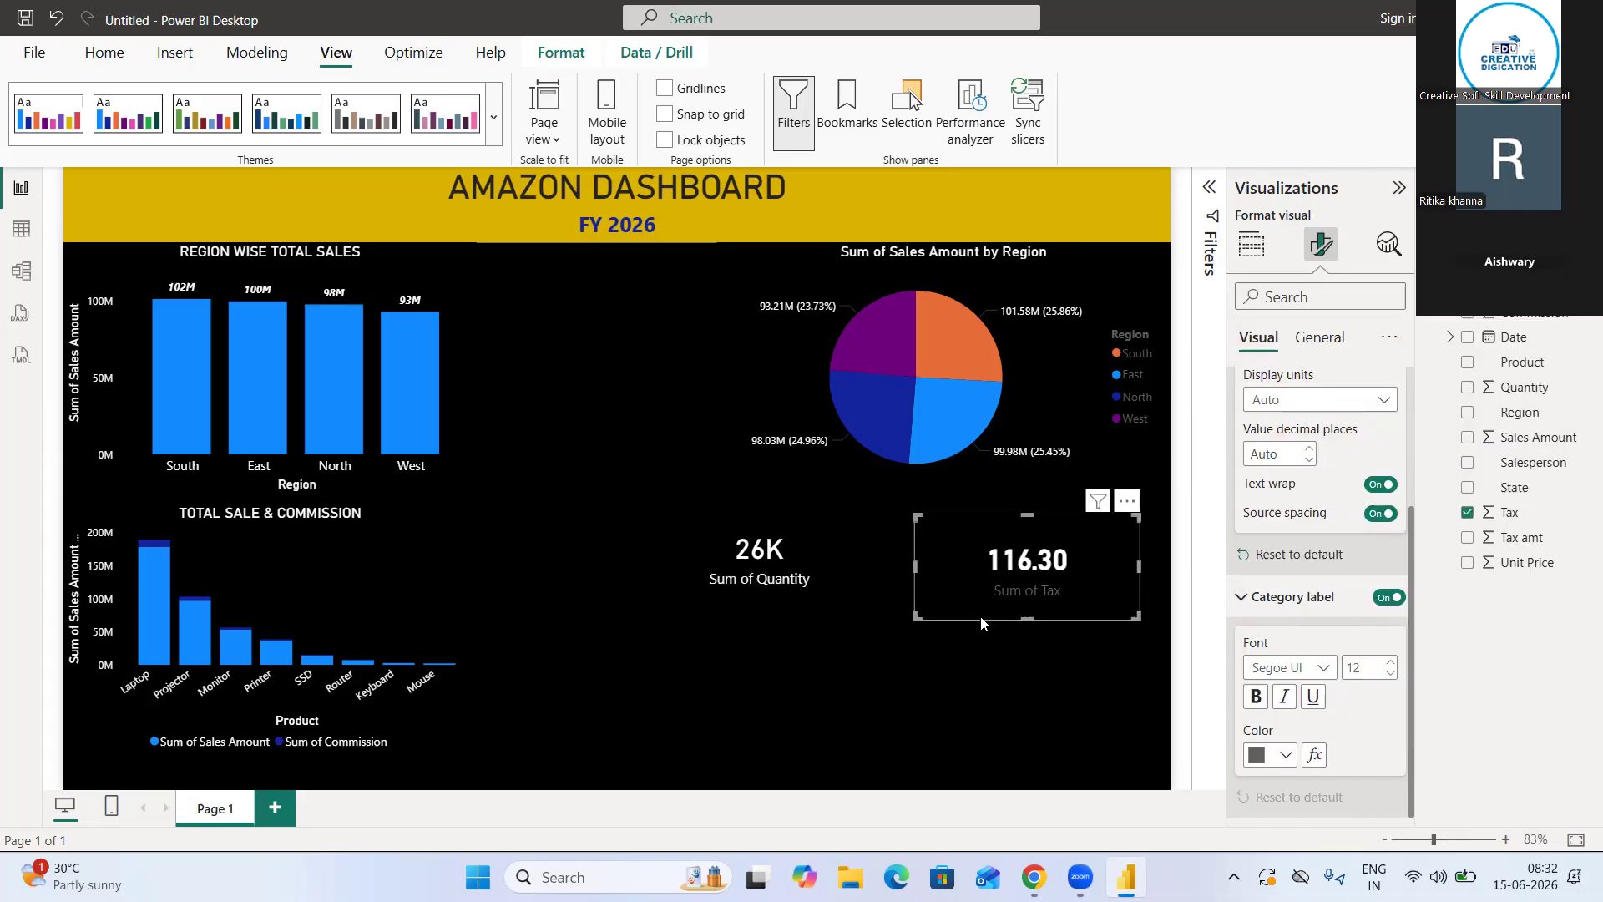
pyautogui.click(1285, 755)
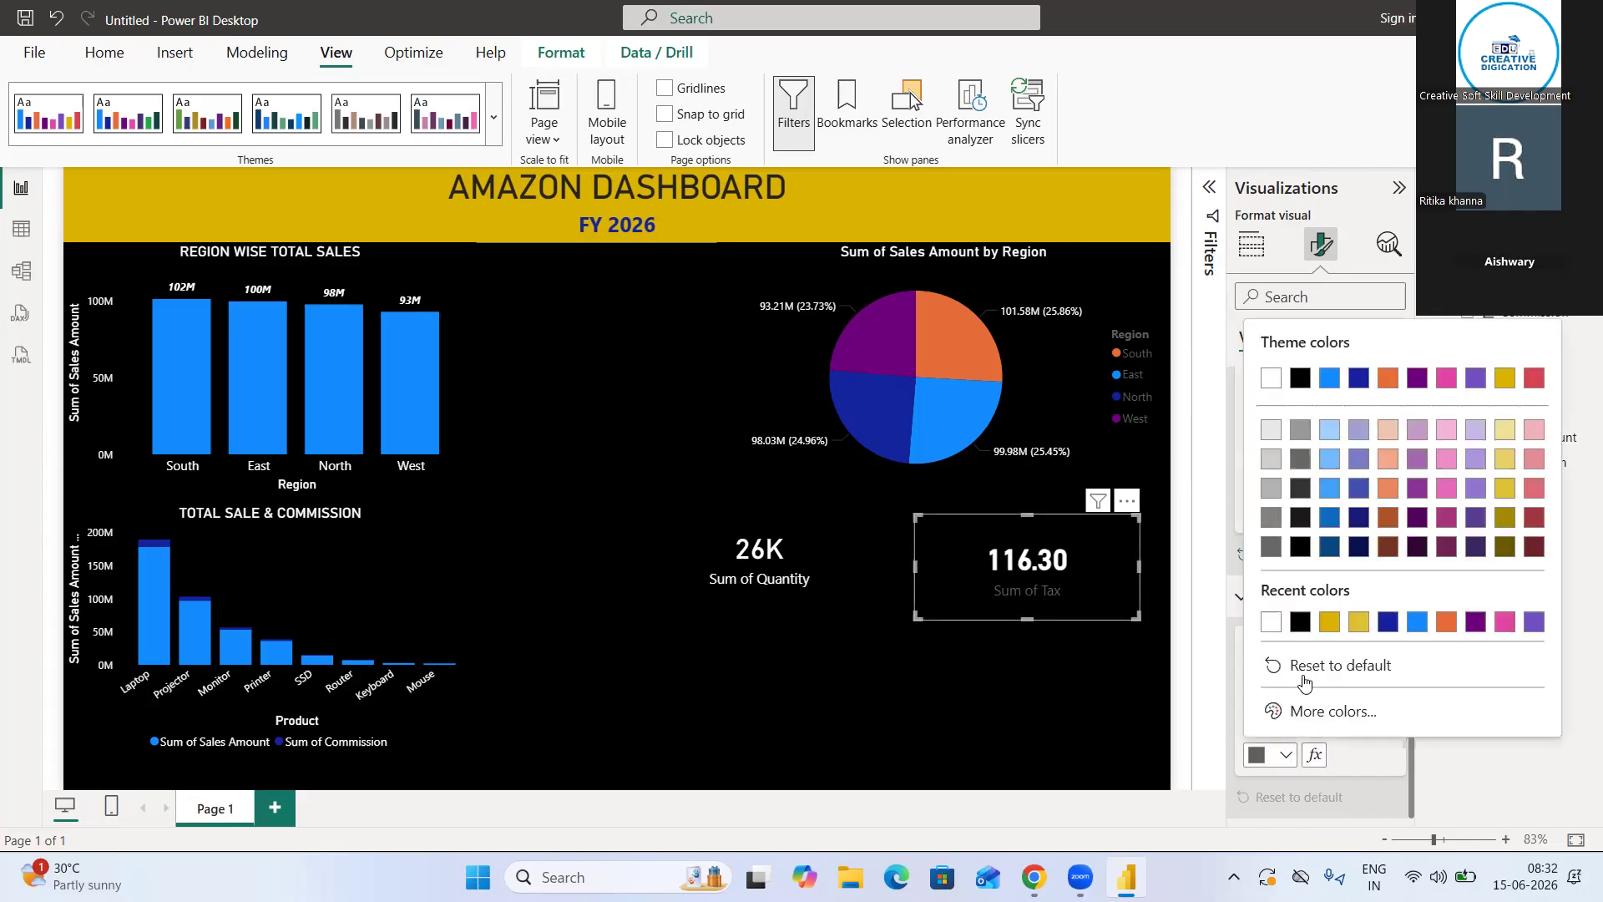
pyautogui.click(1270, 623)
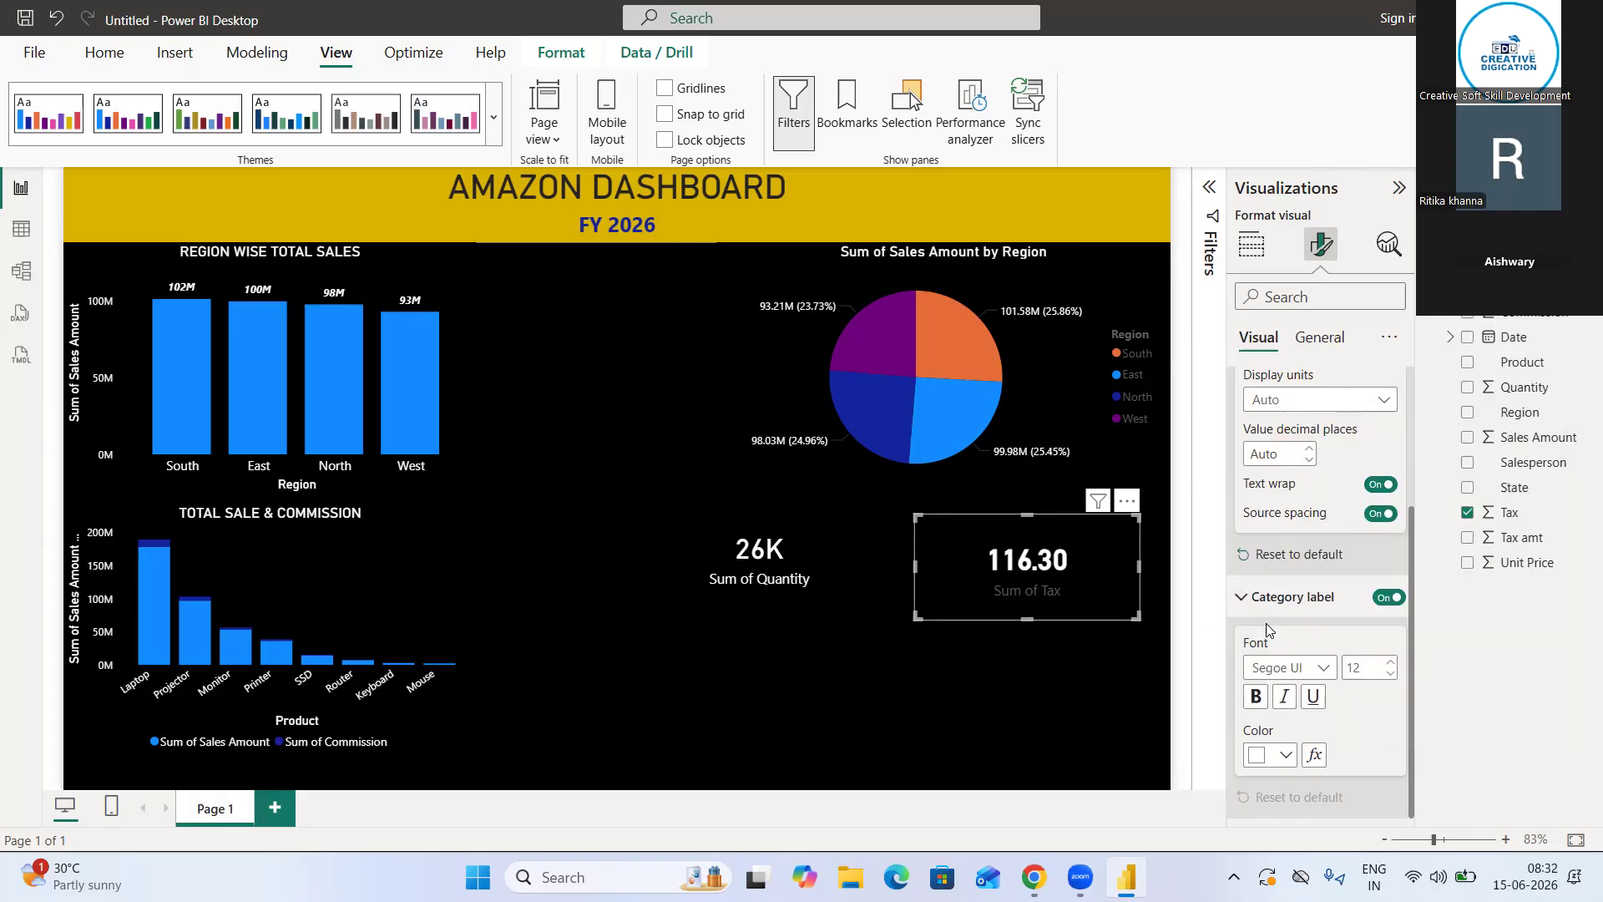
pyautogui.click(730, 653)
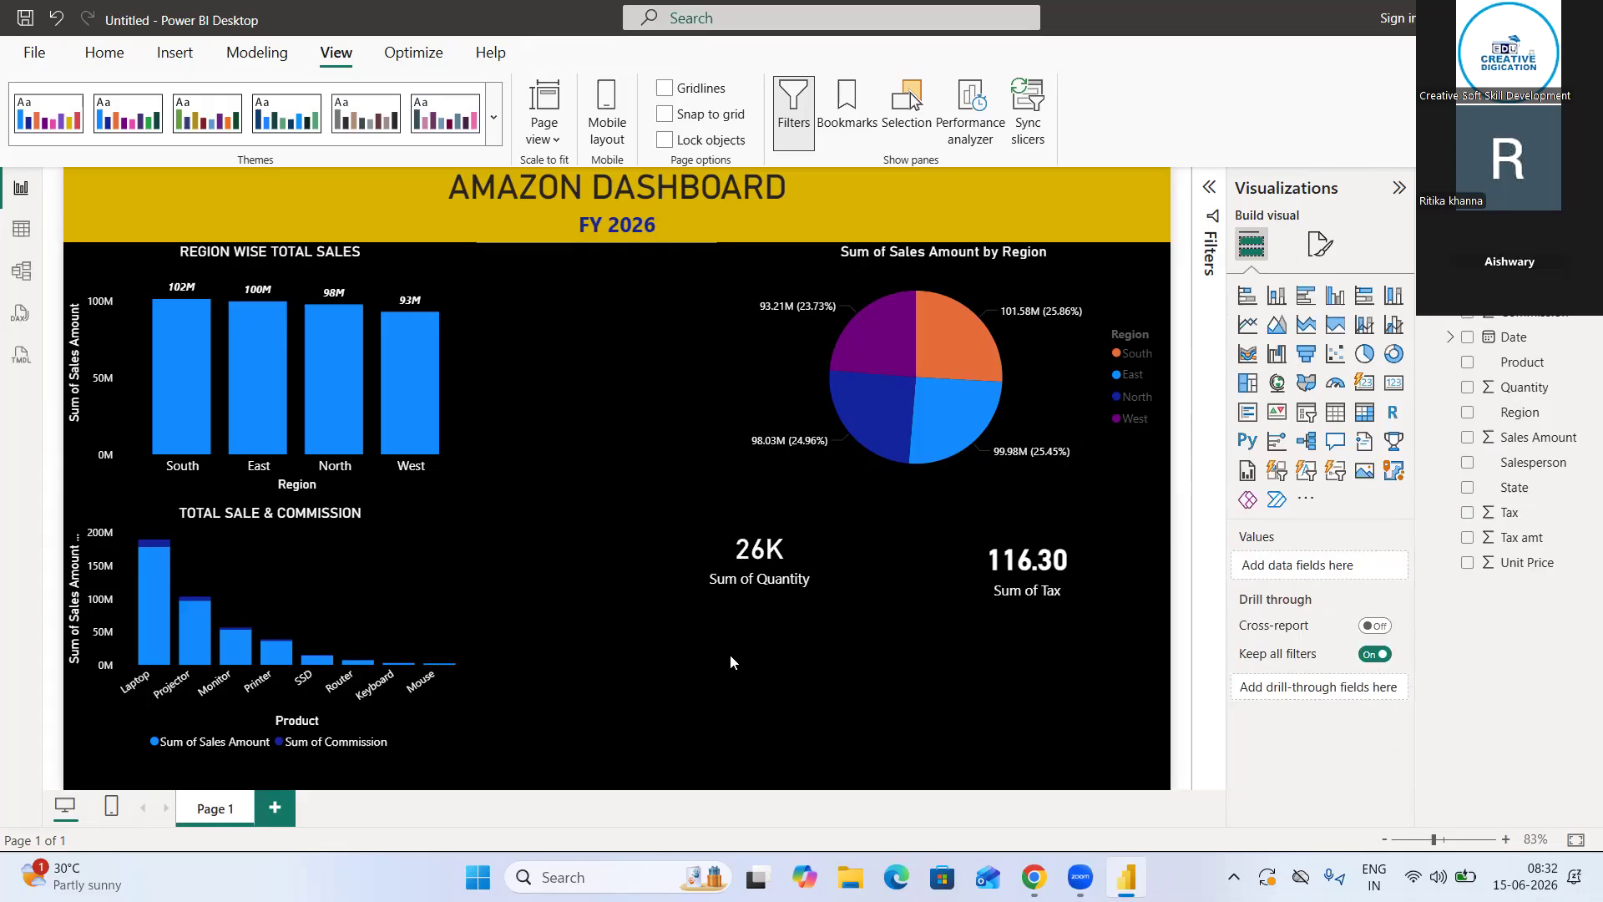
# Add a Q&A visual beneath the Sum of Tax card and ask it to "CREATE DONUT CHART OF STATE AND TOTAL SALES"
pyautogui.doubleClick(939, 696)
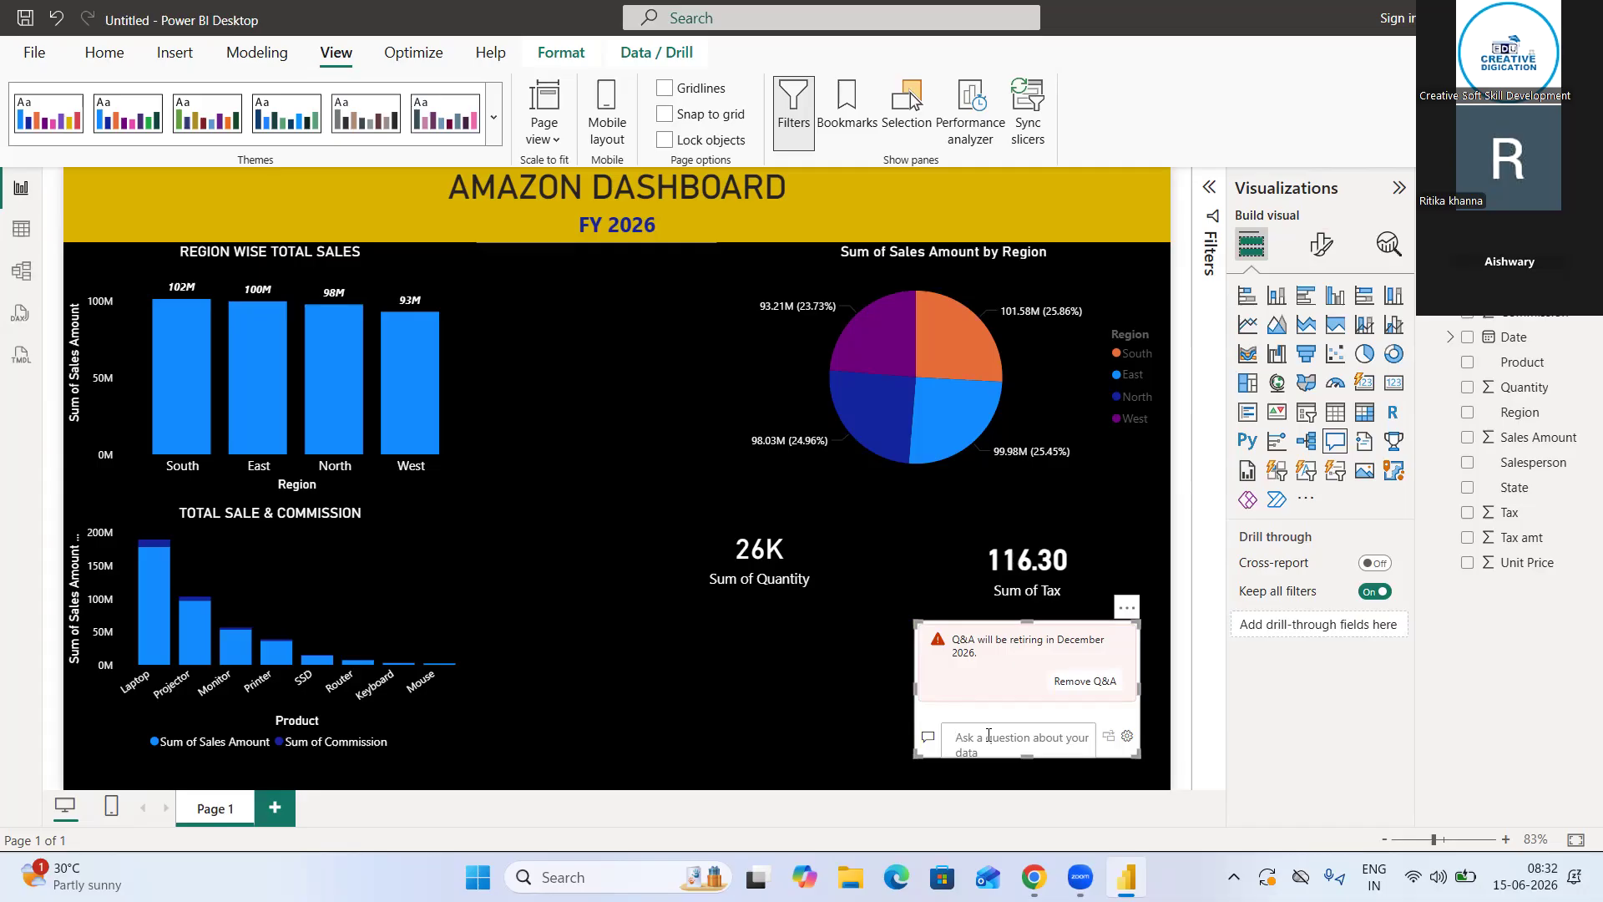
pyautogui.write('c')
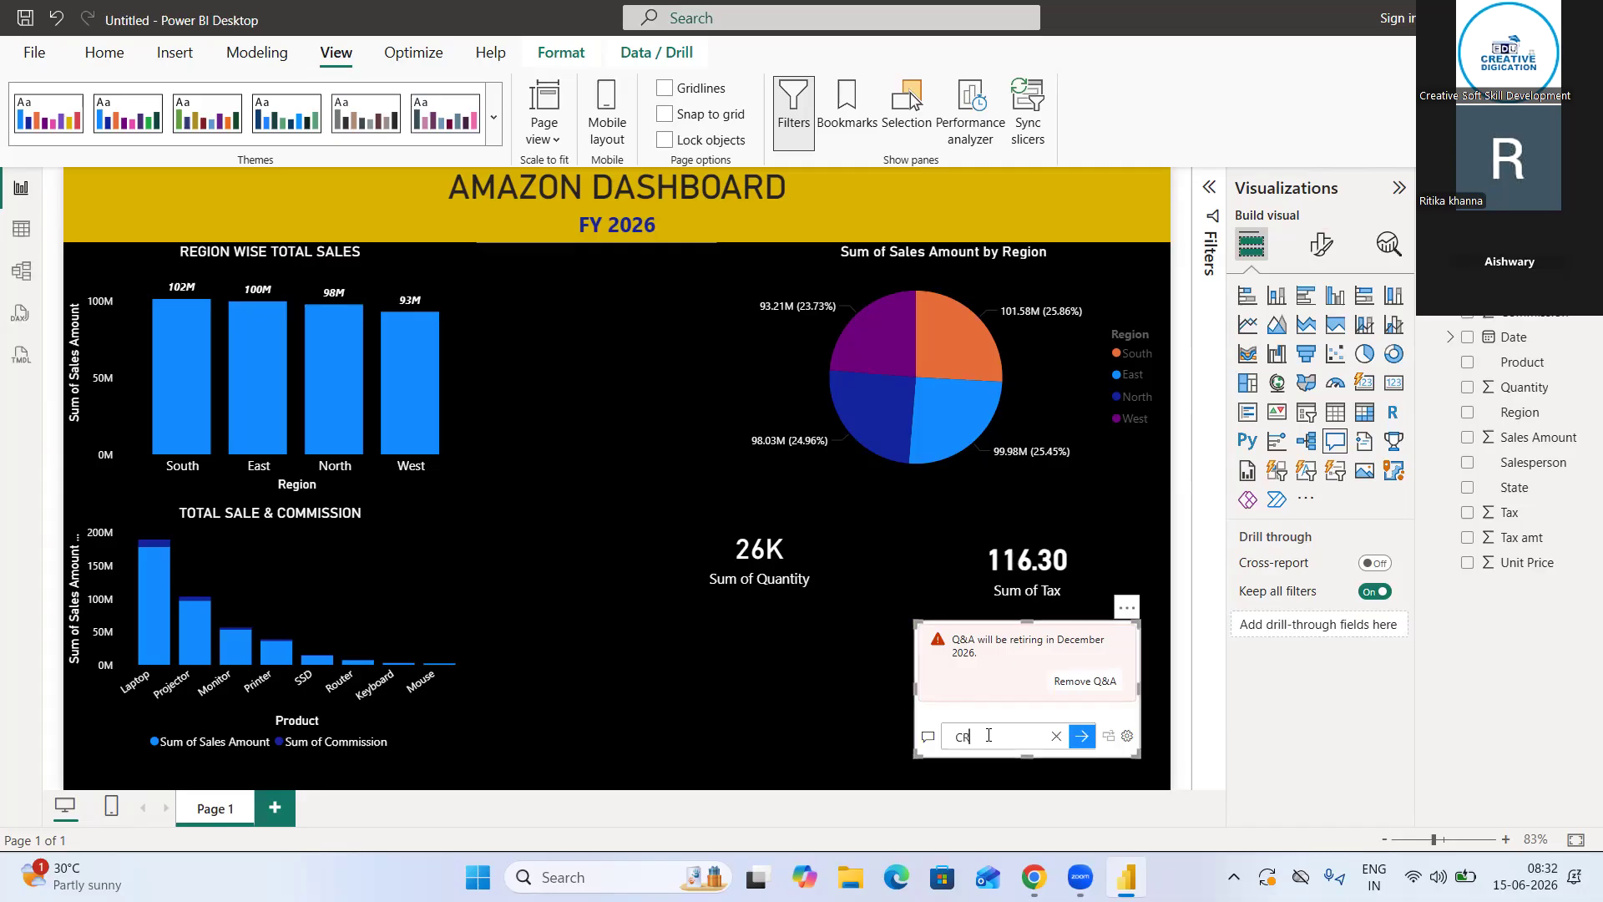
pyautogui.write('REATE DONUT CHART')
pyautogui.press('Return')
pyautogui.write('OF STATE')
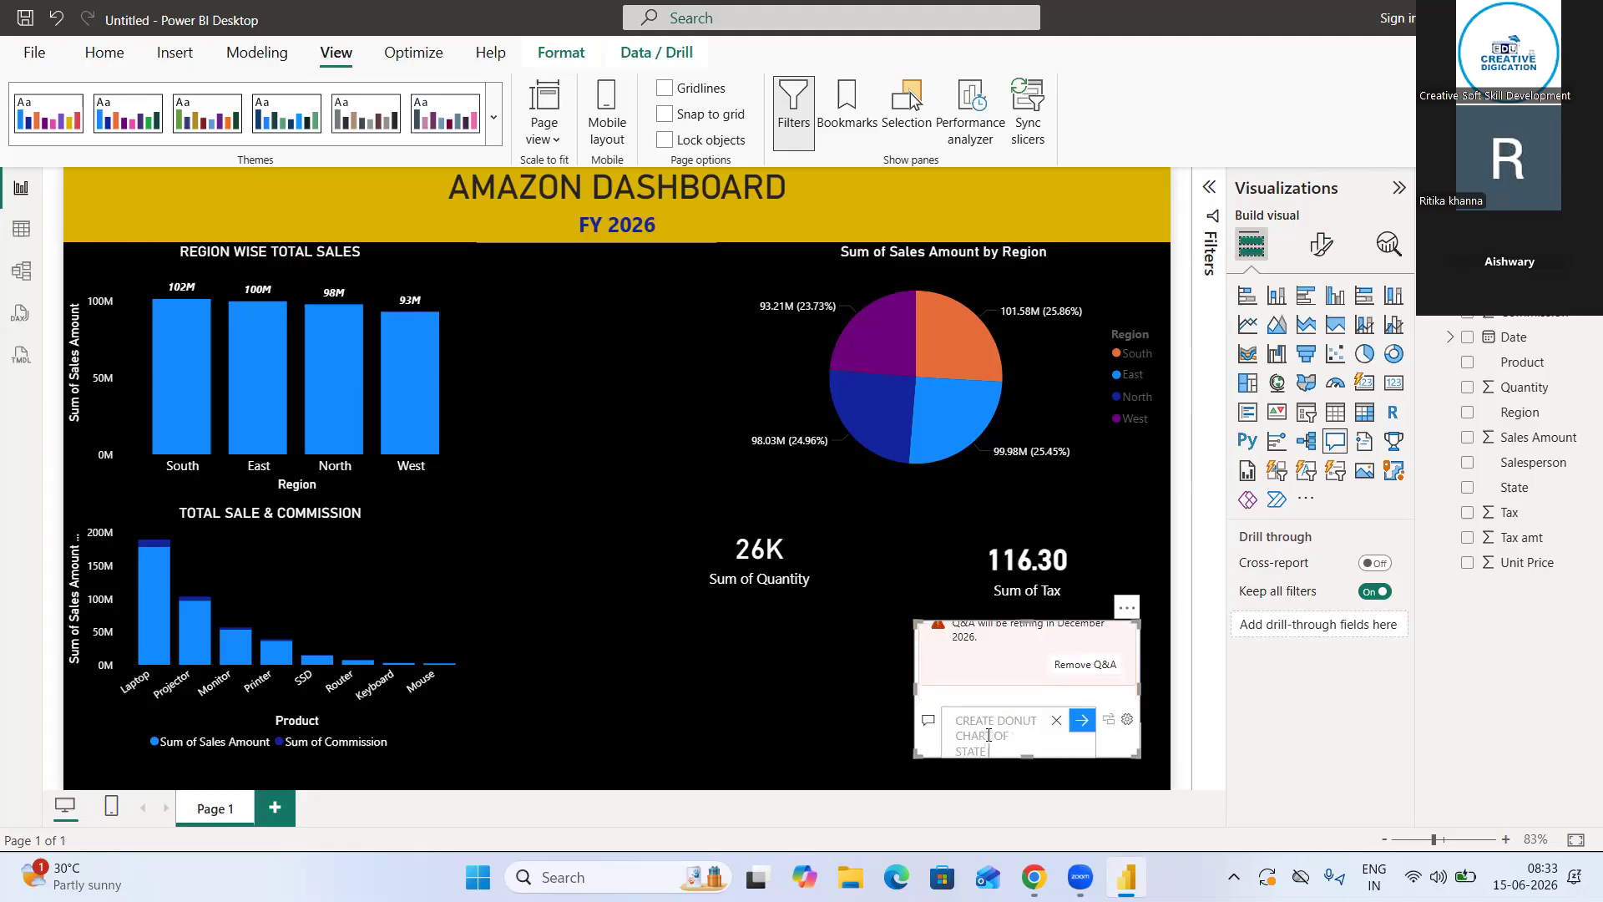
pyautogui.write(' AND')
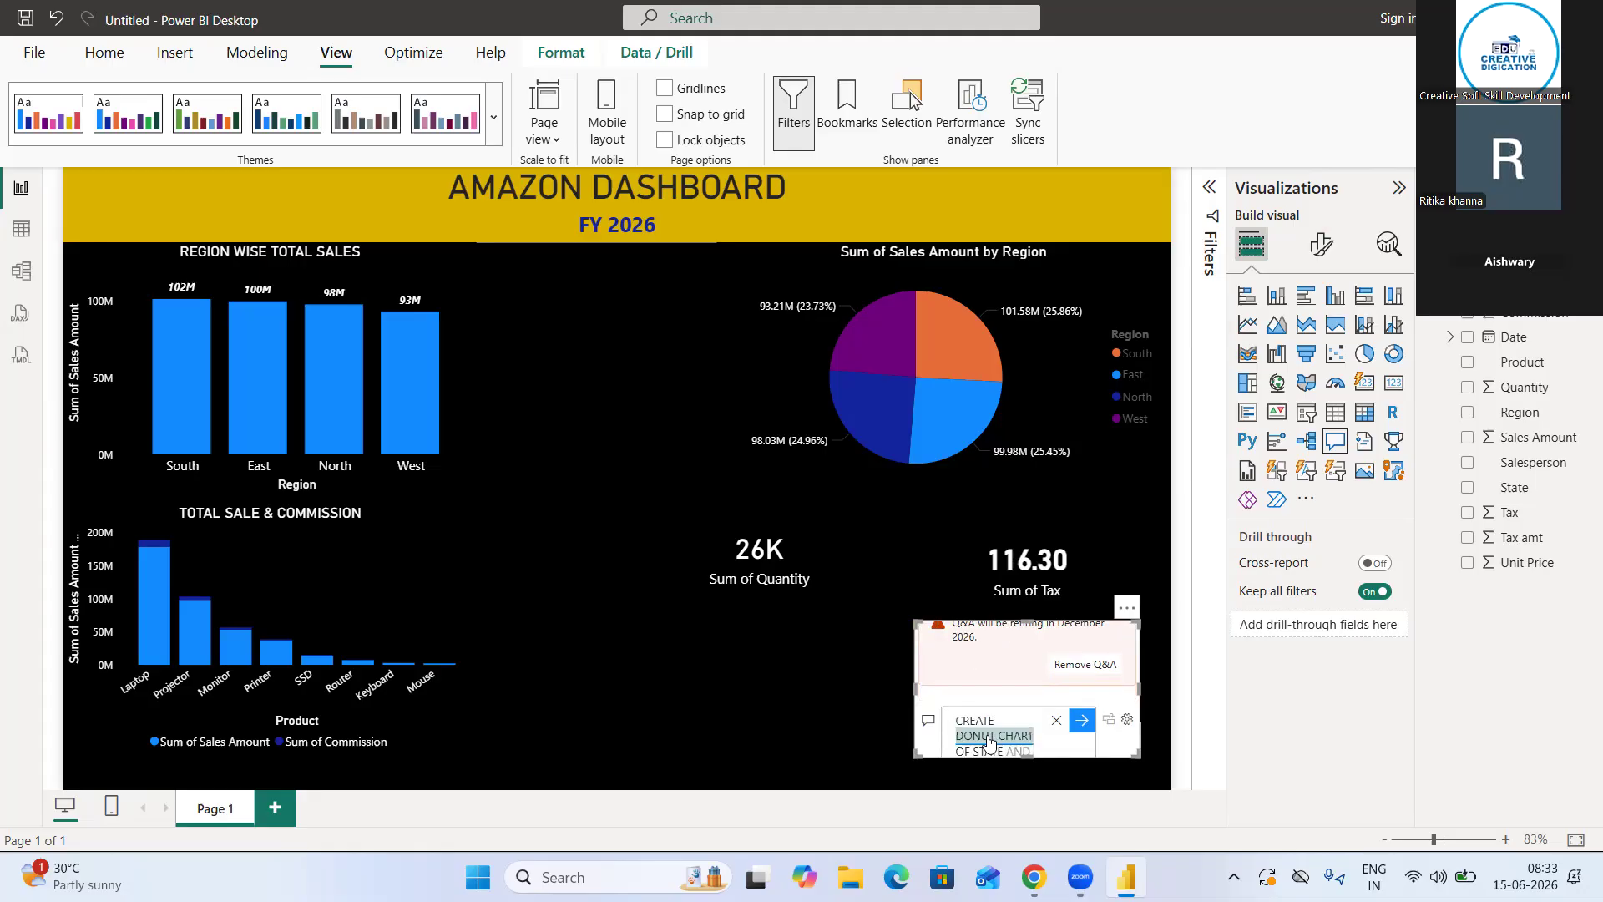
pyautogui.write(' TOT')
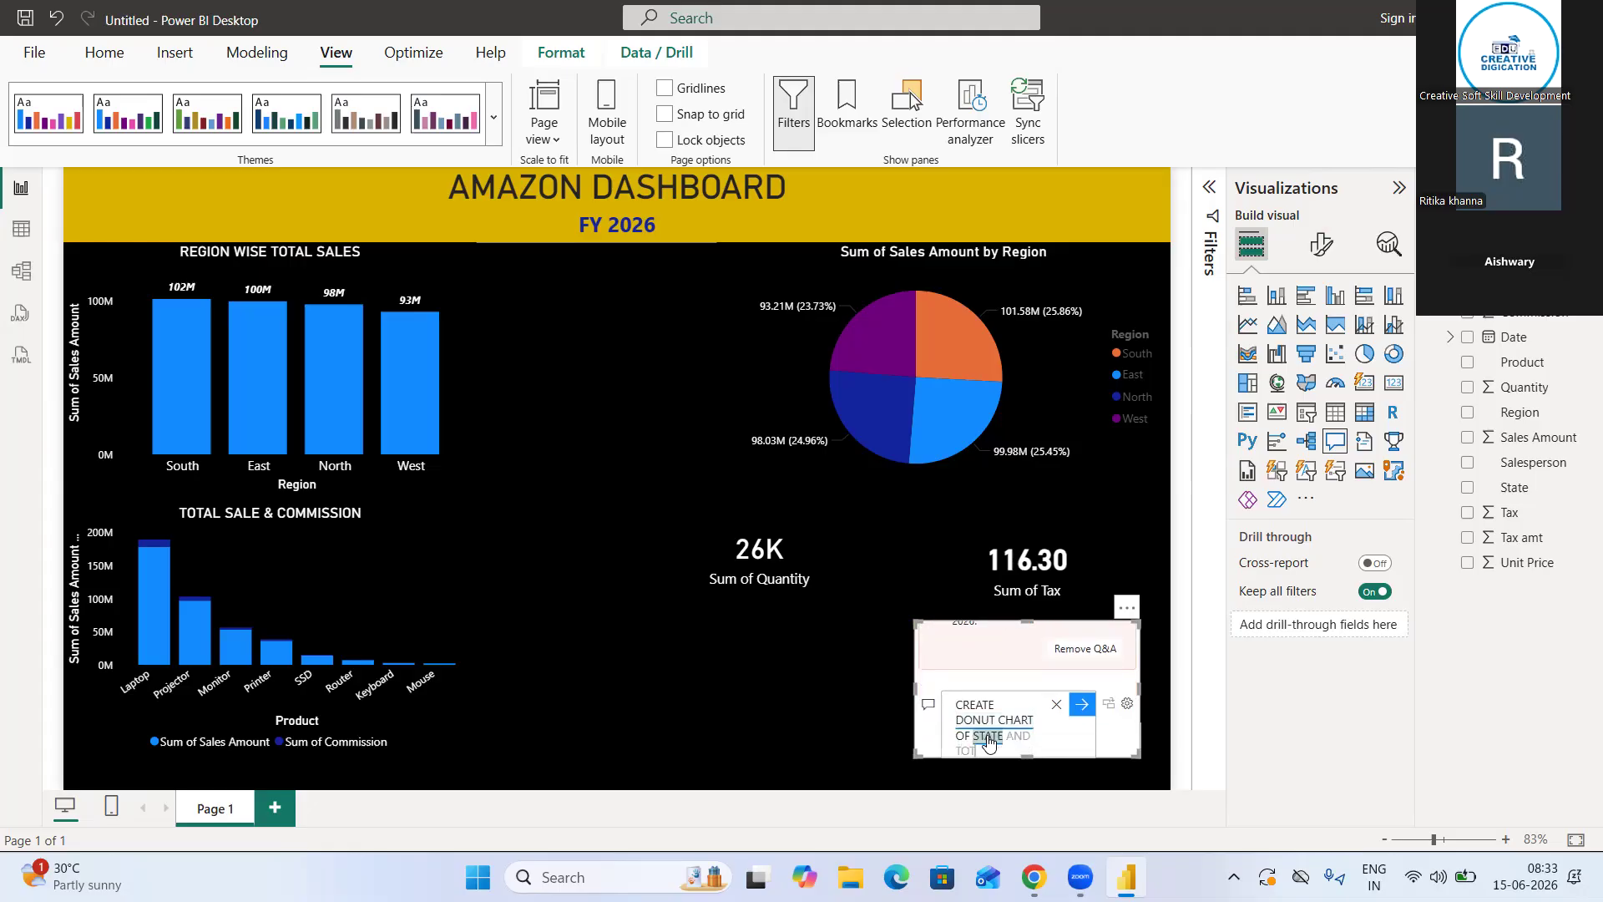
pyautogui.write('AL SALES')
pyautogui.press('Return')
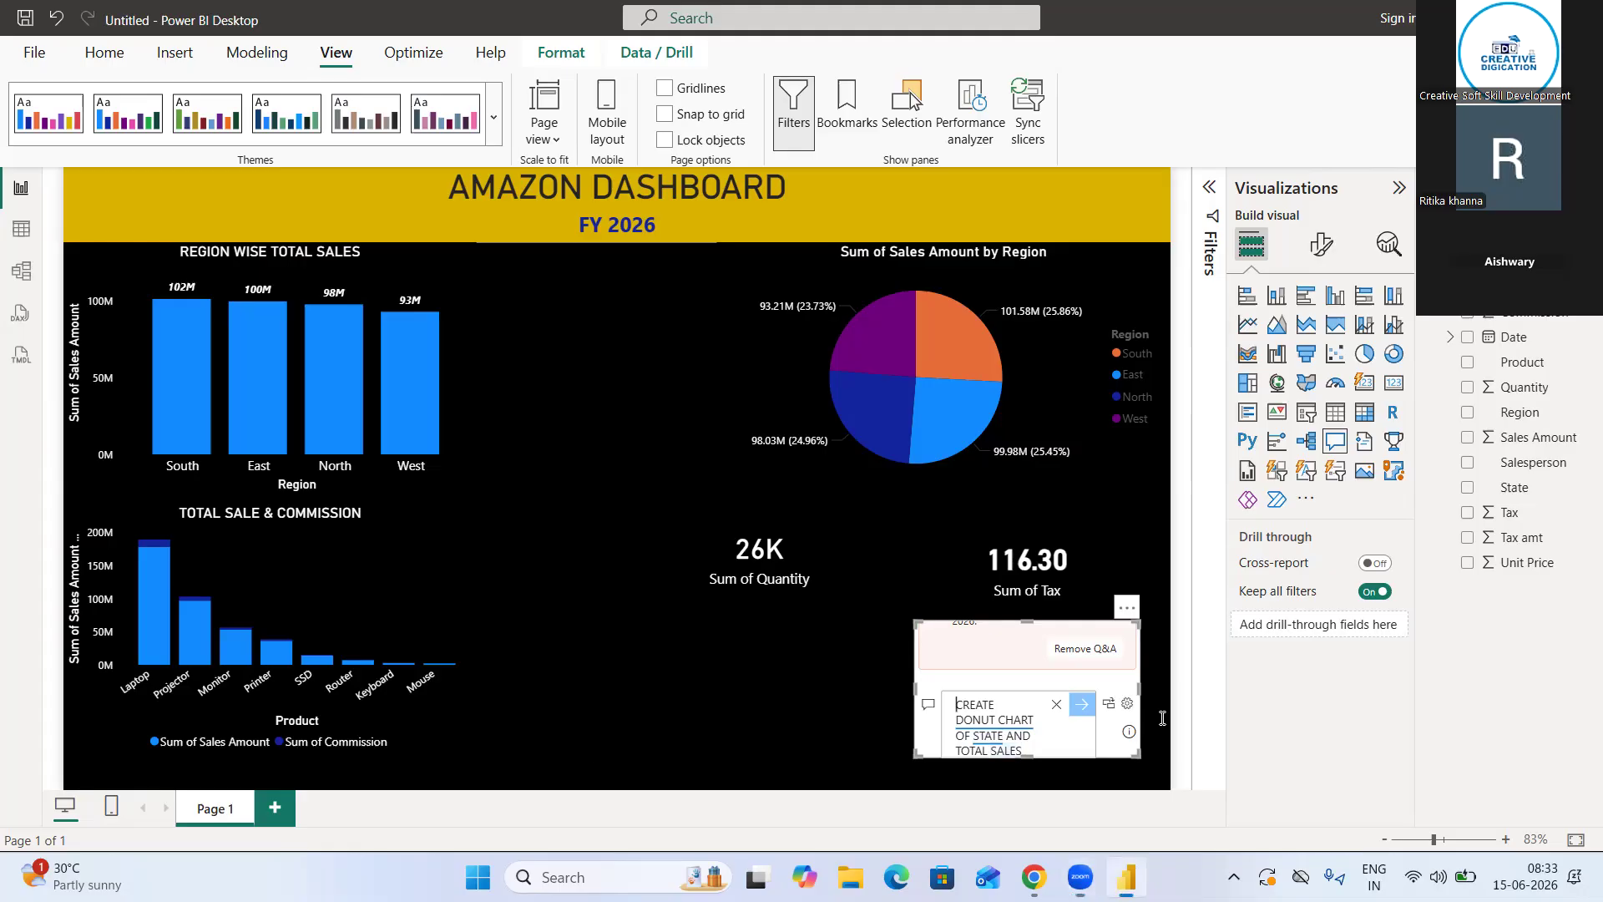
pyautogui.click(840, 727)
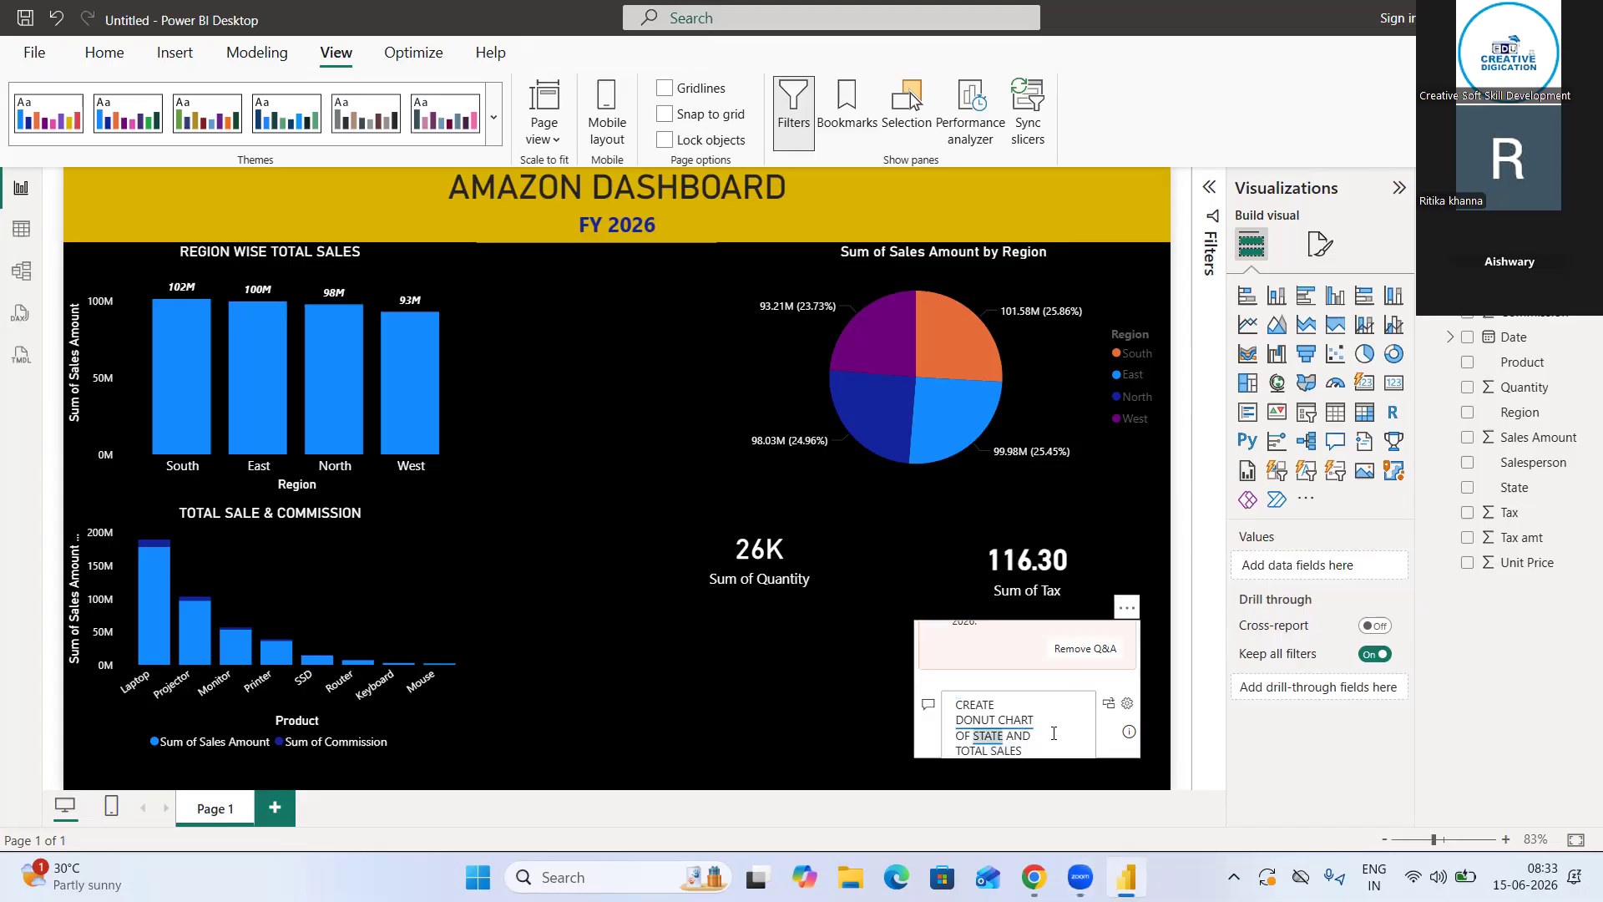
pyautogui.click(1061, 722)
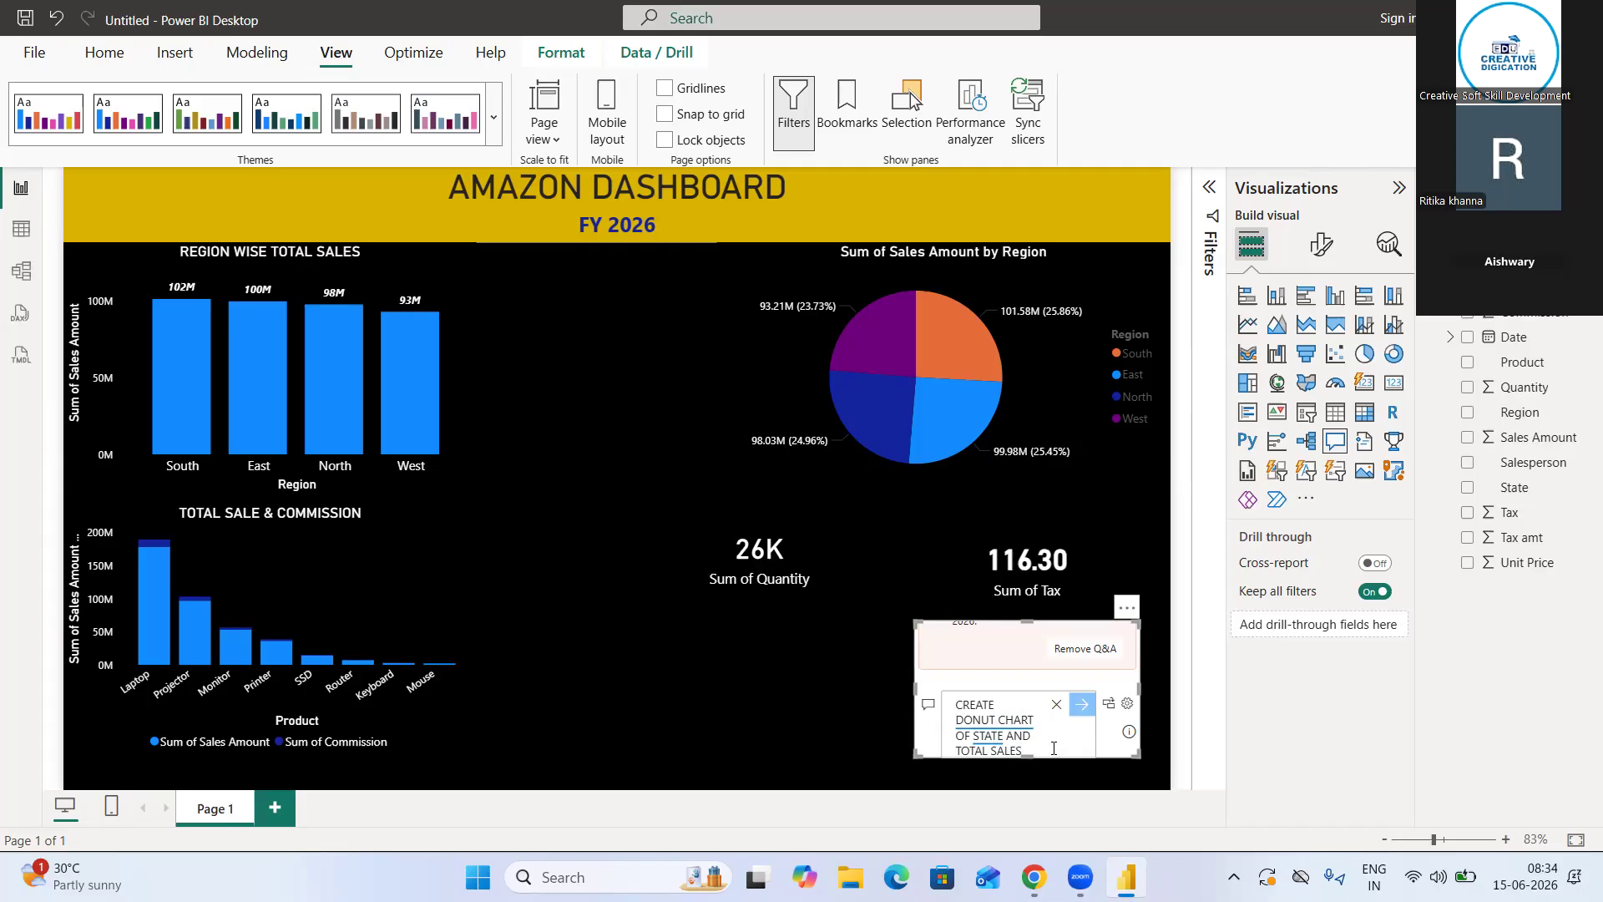
# Convert the Q&A result beneath the Sum of Tax card into a standard donut visual and delete that visual
pyautogui.doubleClick(830, 662)
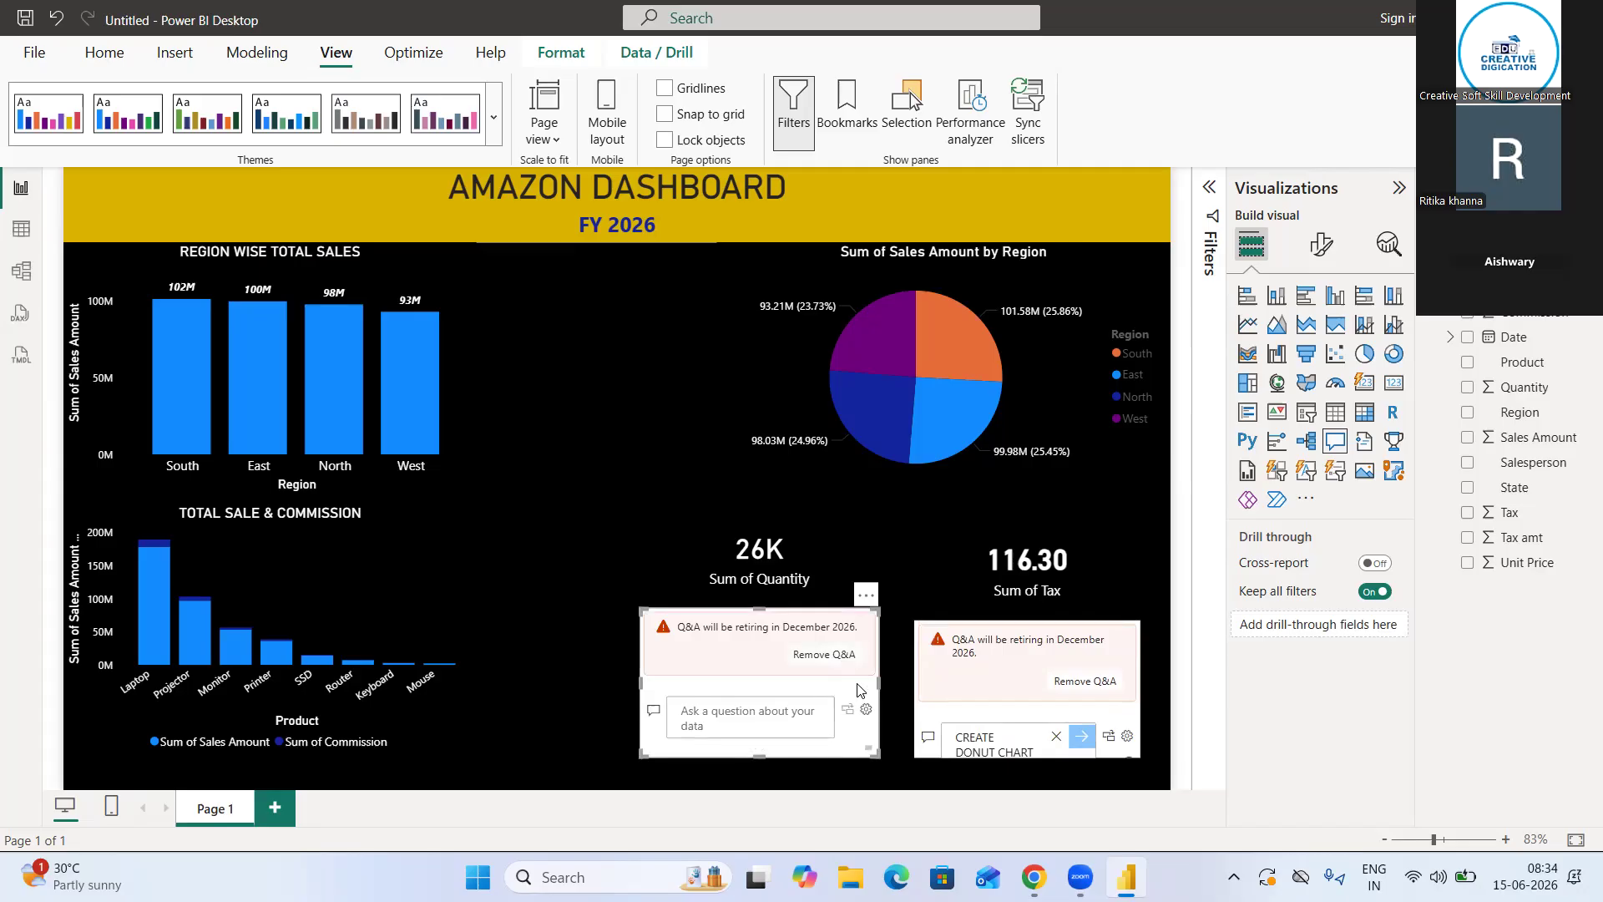
pyautogui.hotkey('ctrl', 'z')
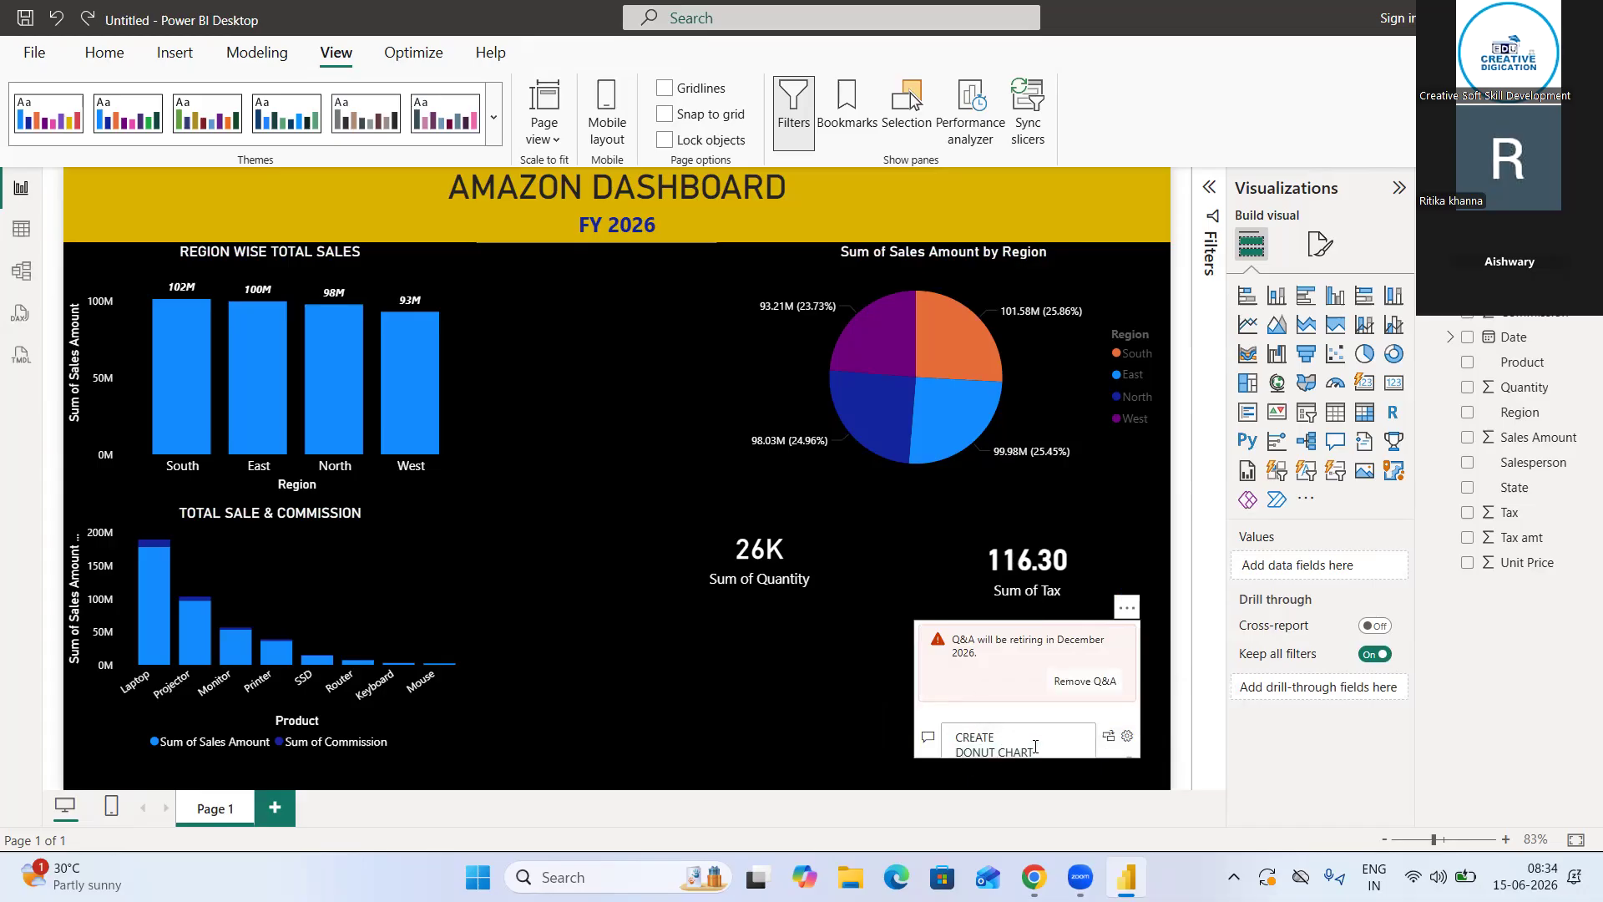
pyautogui.click(1110, 738)
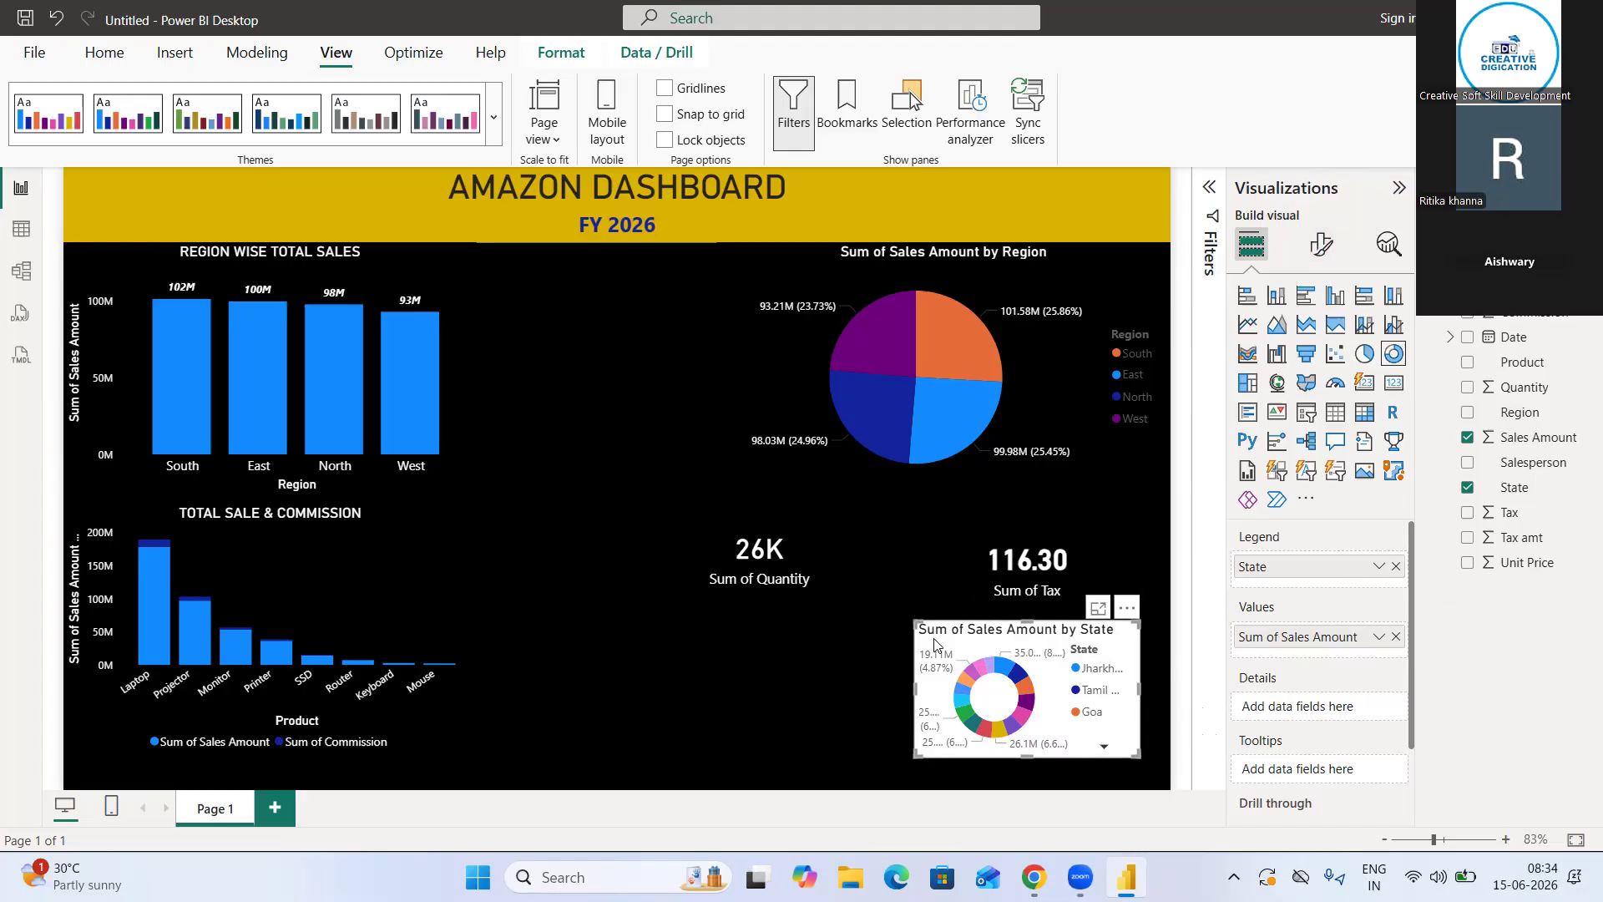
pyautogui.press('Delete')
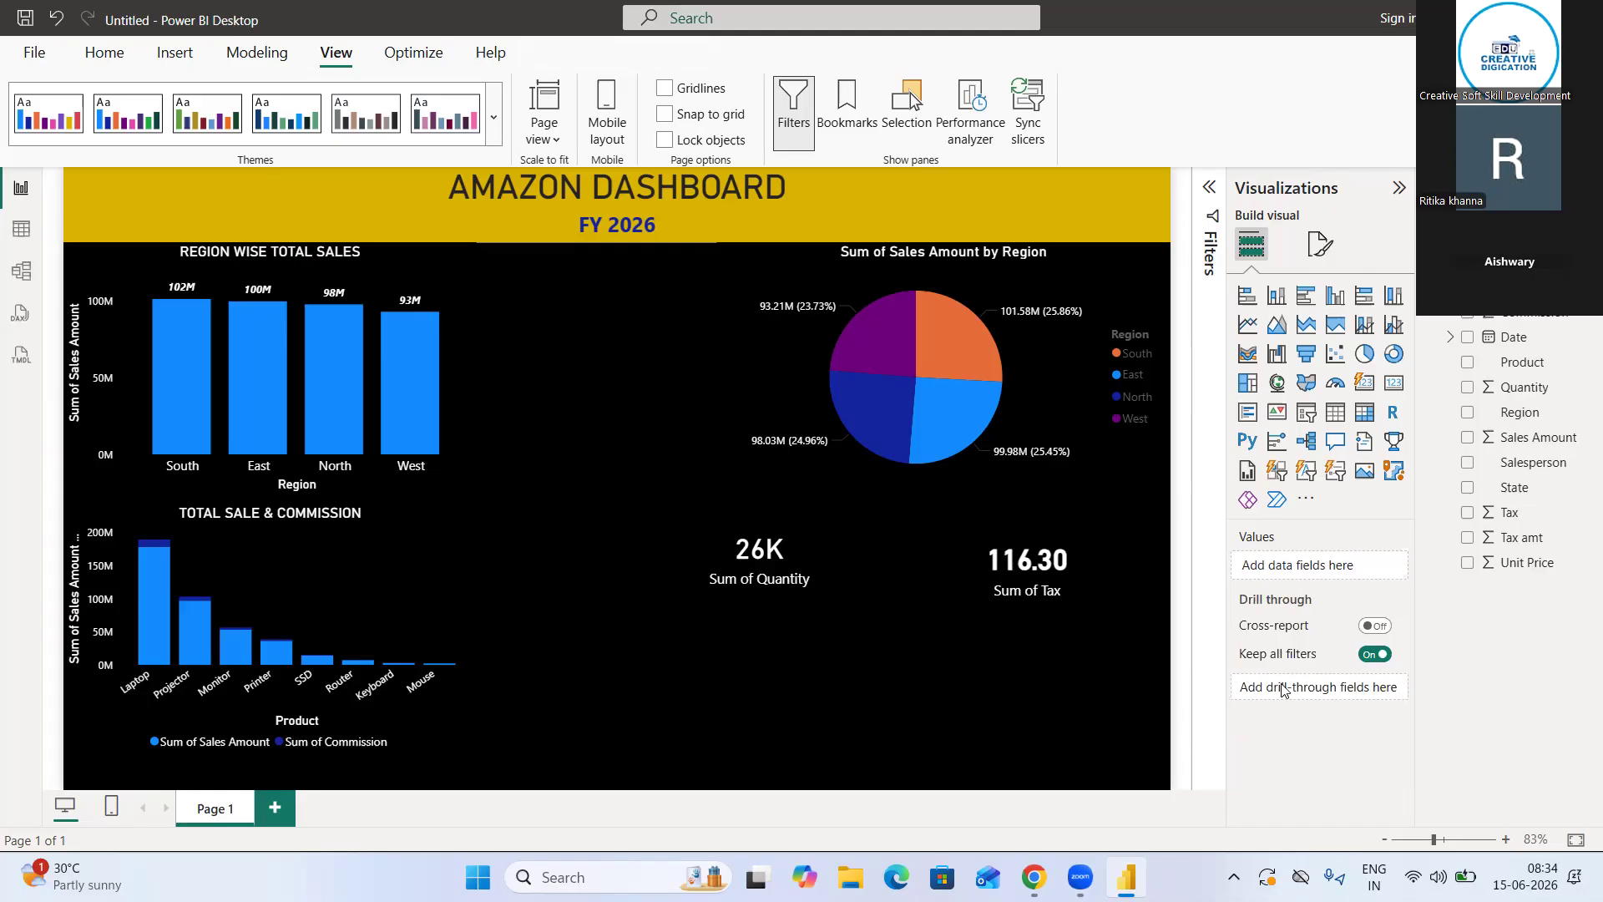
# Add a slicer on the Region field, narrow it, and place it at the page's lower-right corner beneath the Sum of Tax card
pyautogui.click(1304, 412)
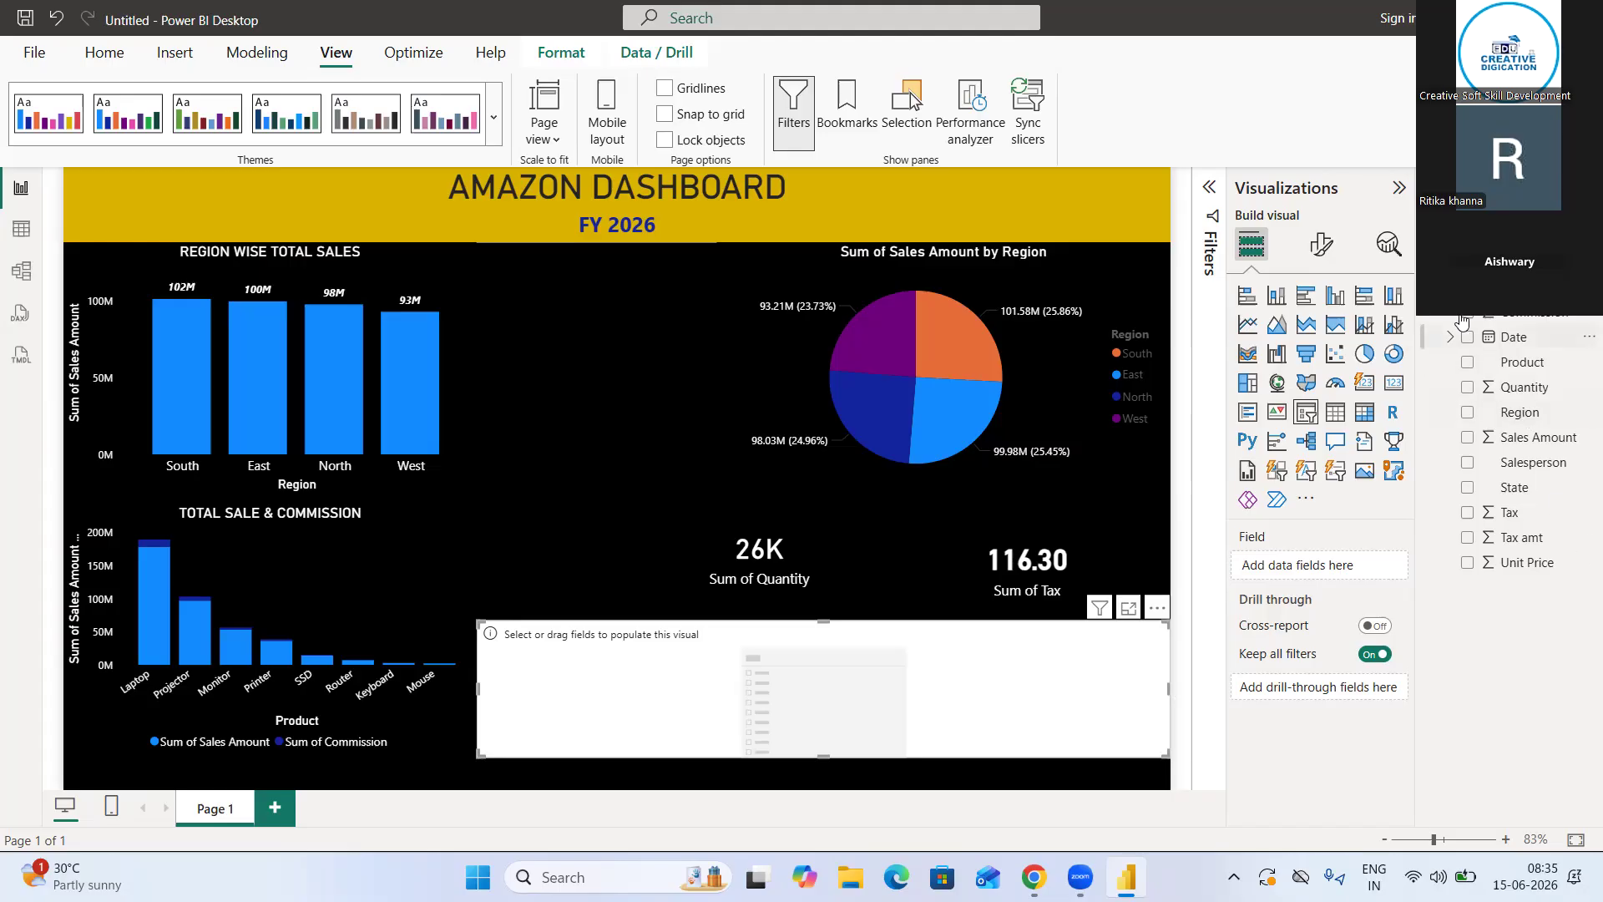
pyautogui.click(1468, 416)
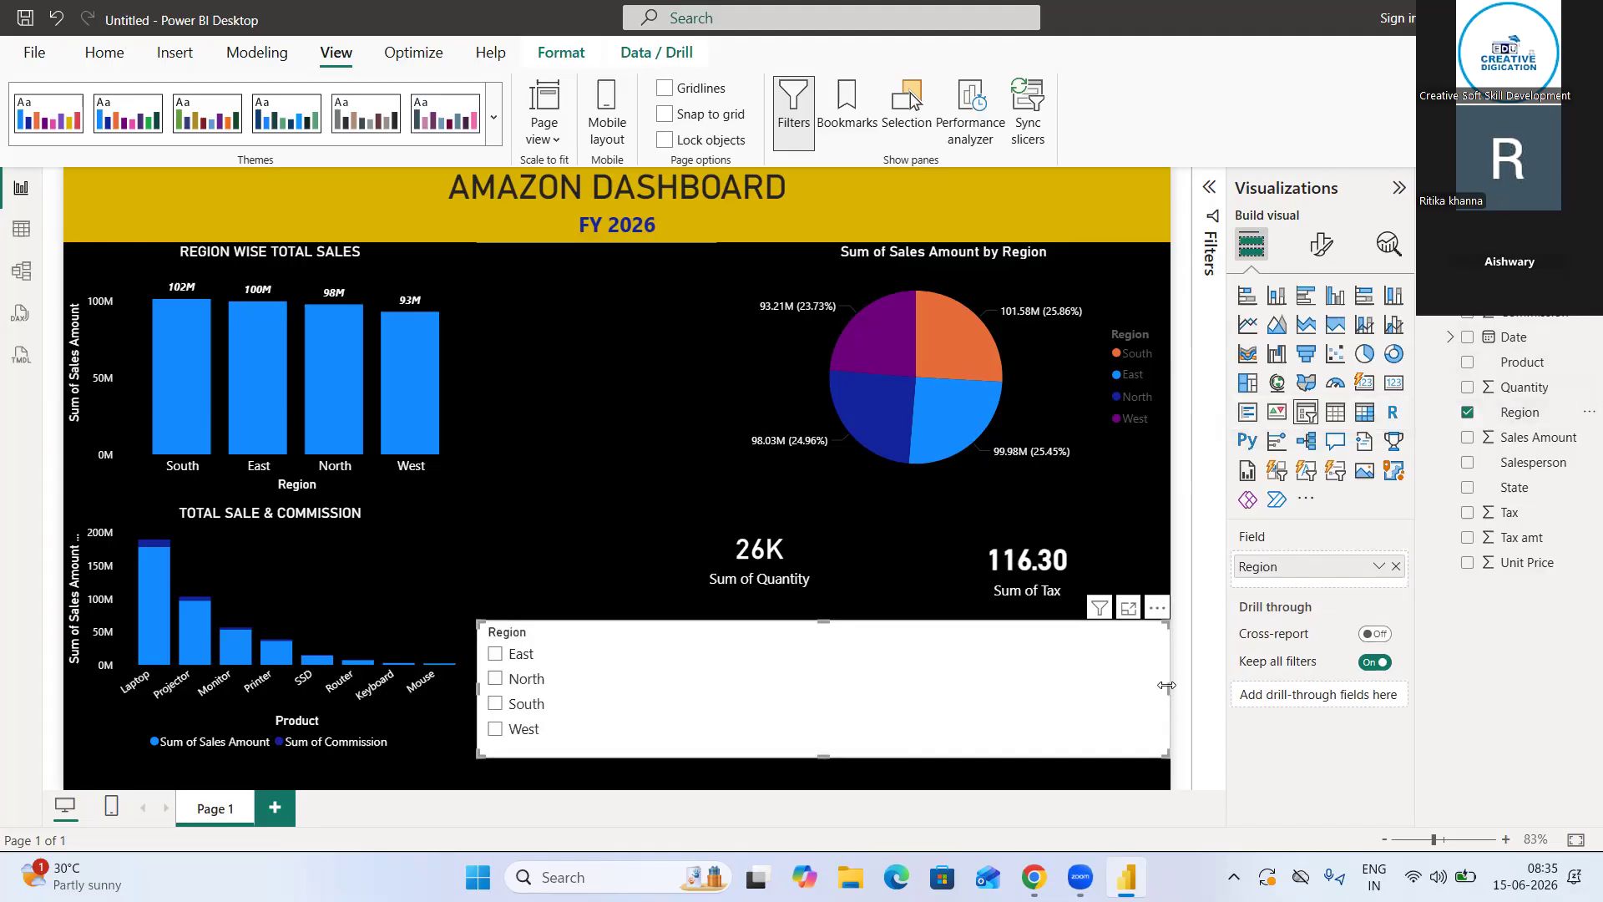
pyautogui.moveTo(1167, 689); pyautogui.dragTo(837, 734)
pyautogui.moveTo(779, 679); pyautogui.dragTo(1097, 722)
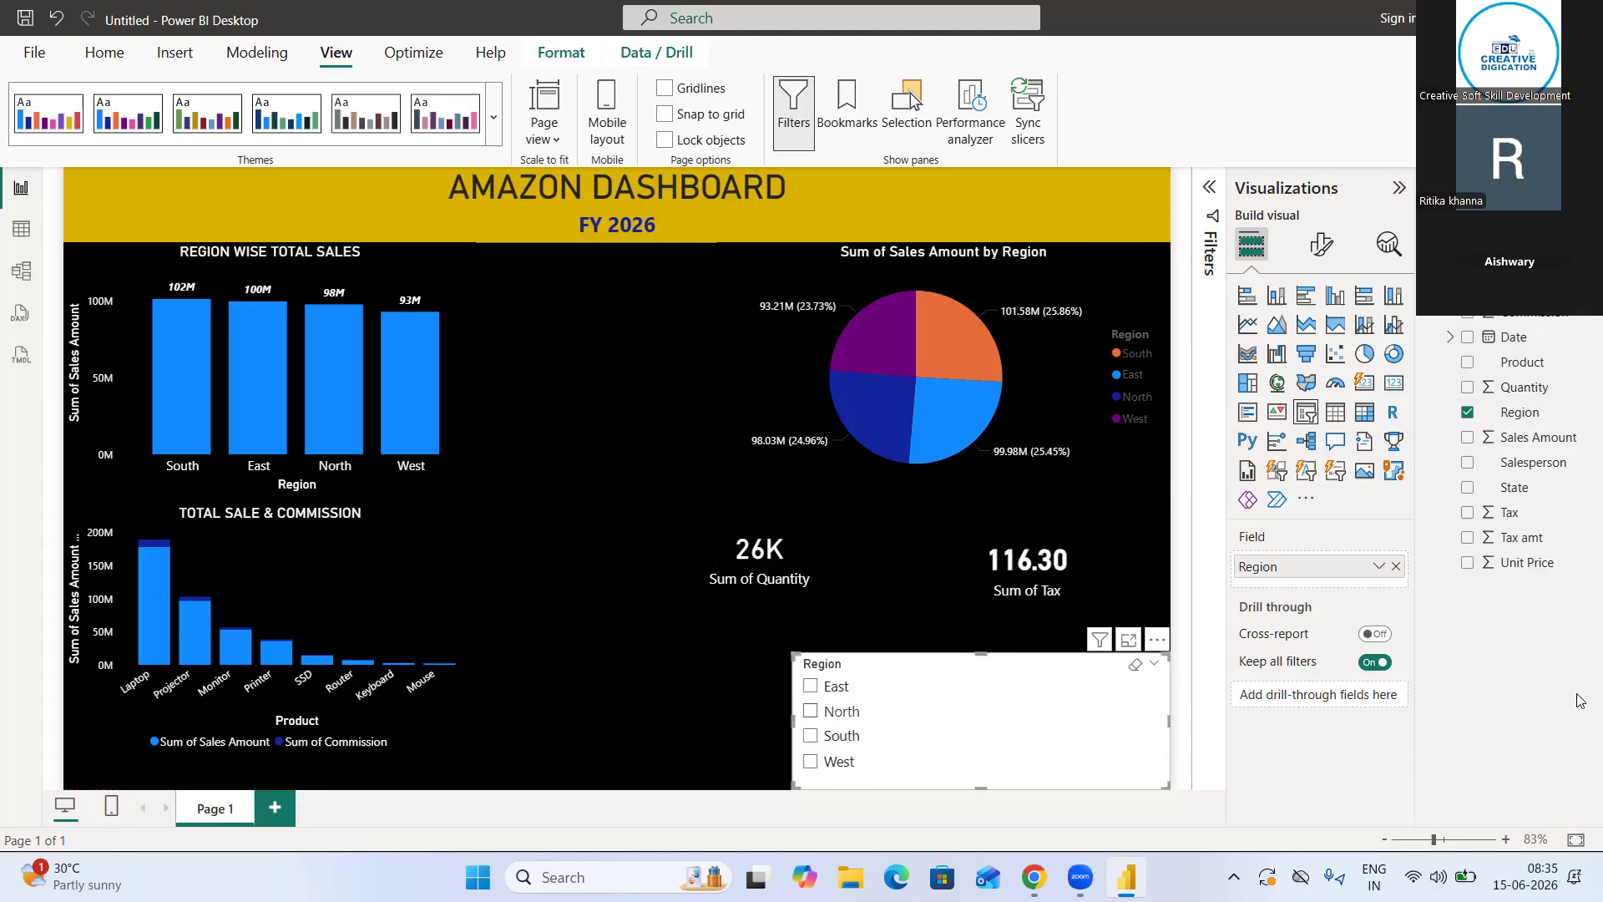
# Set the Region slicer's background color to black
pyautogui.click(1320, 244)
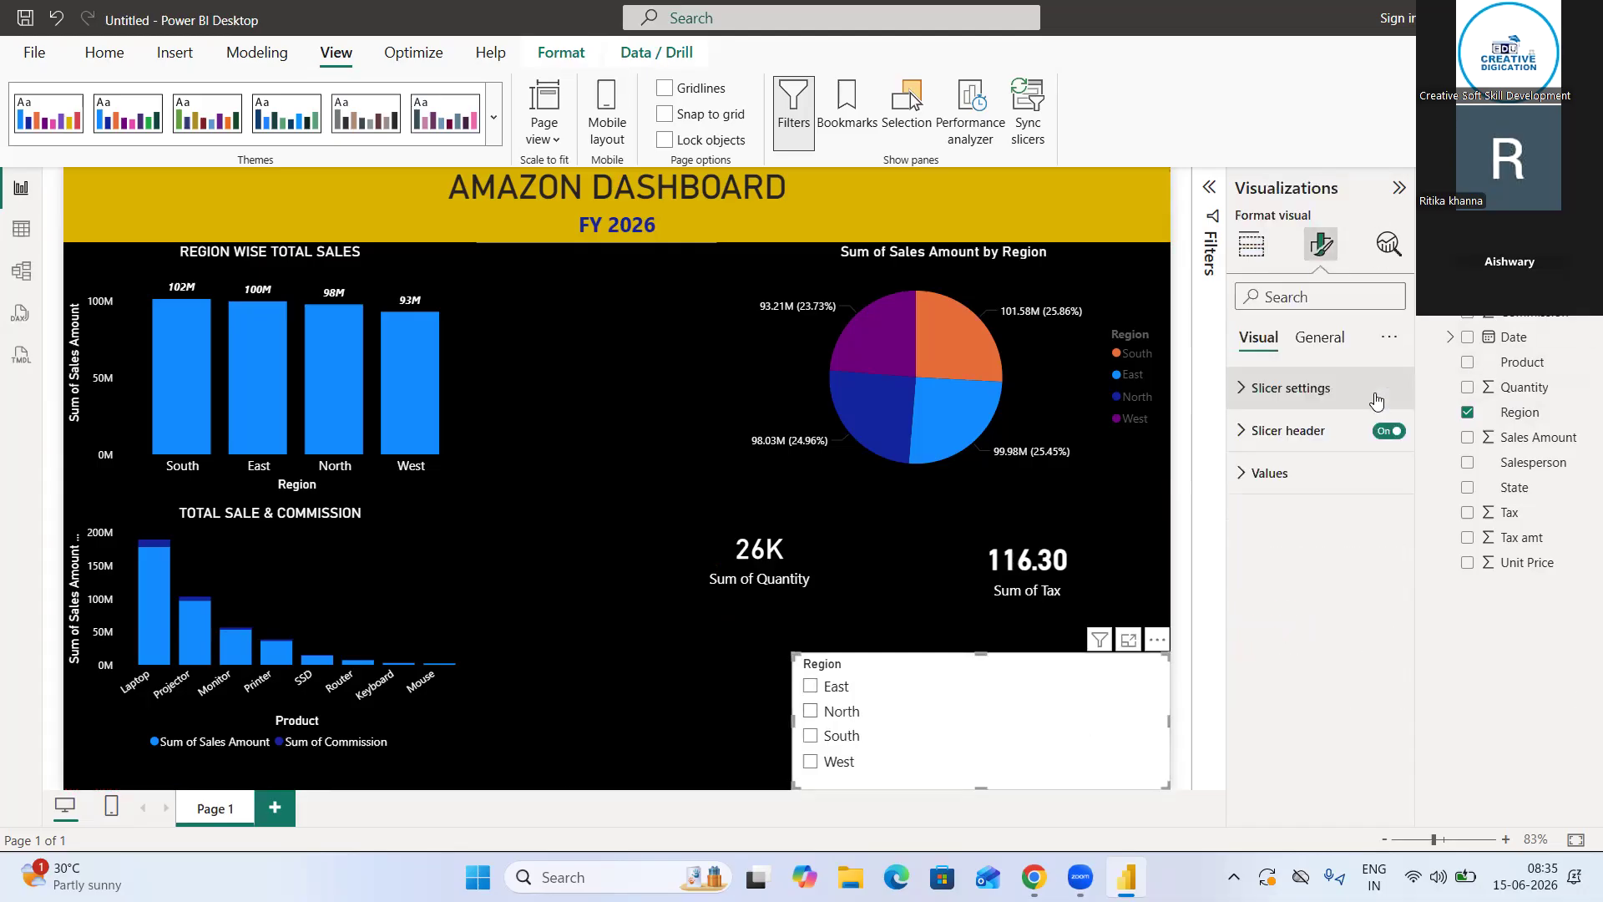
pyautogui.click(1336, 354)
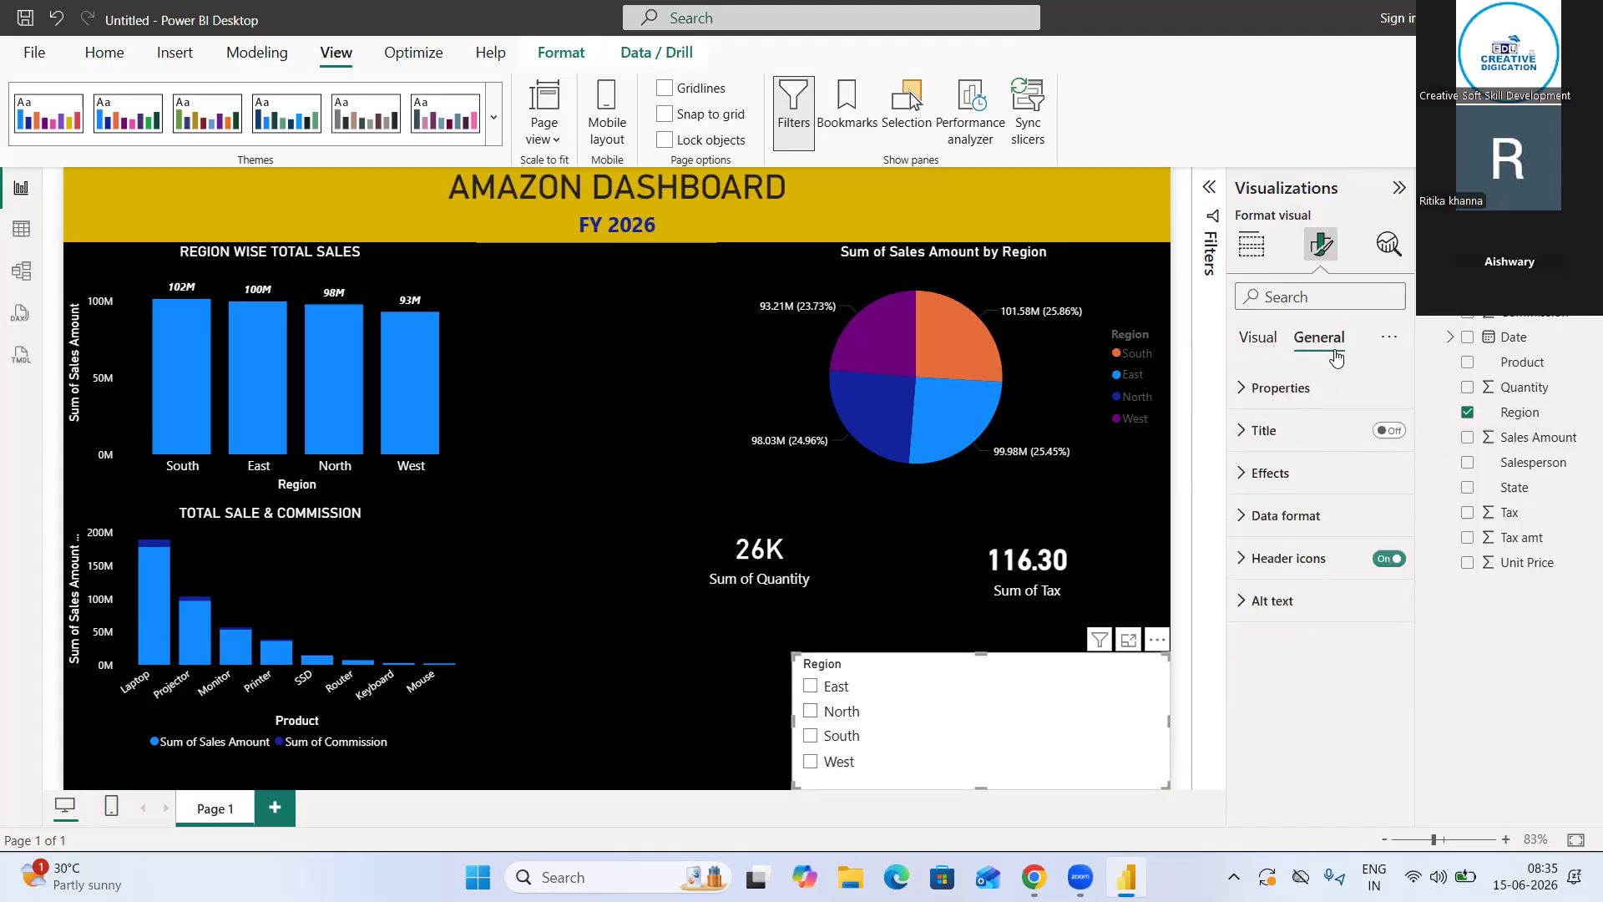
pyautogui.click(1275, 481)
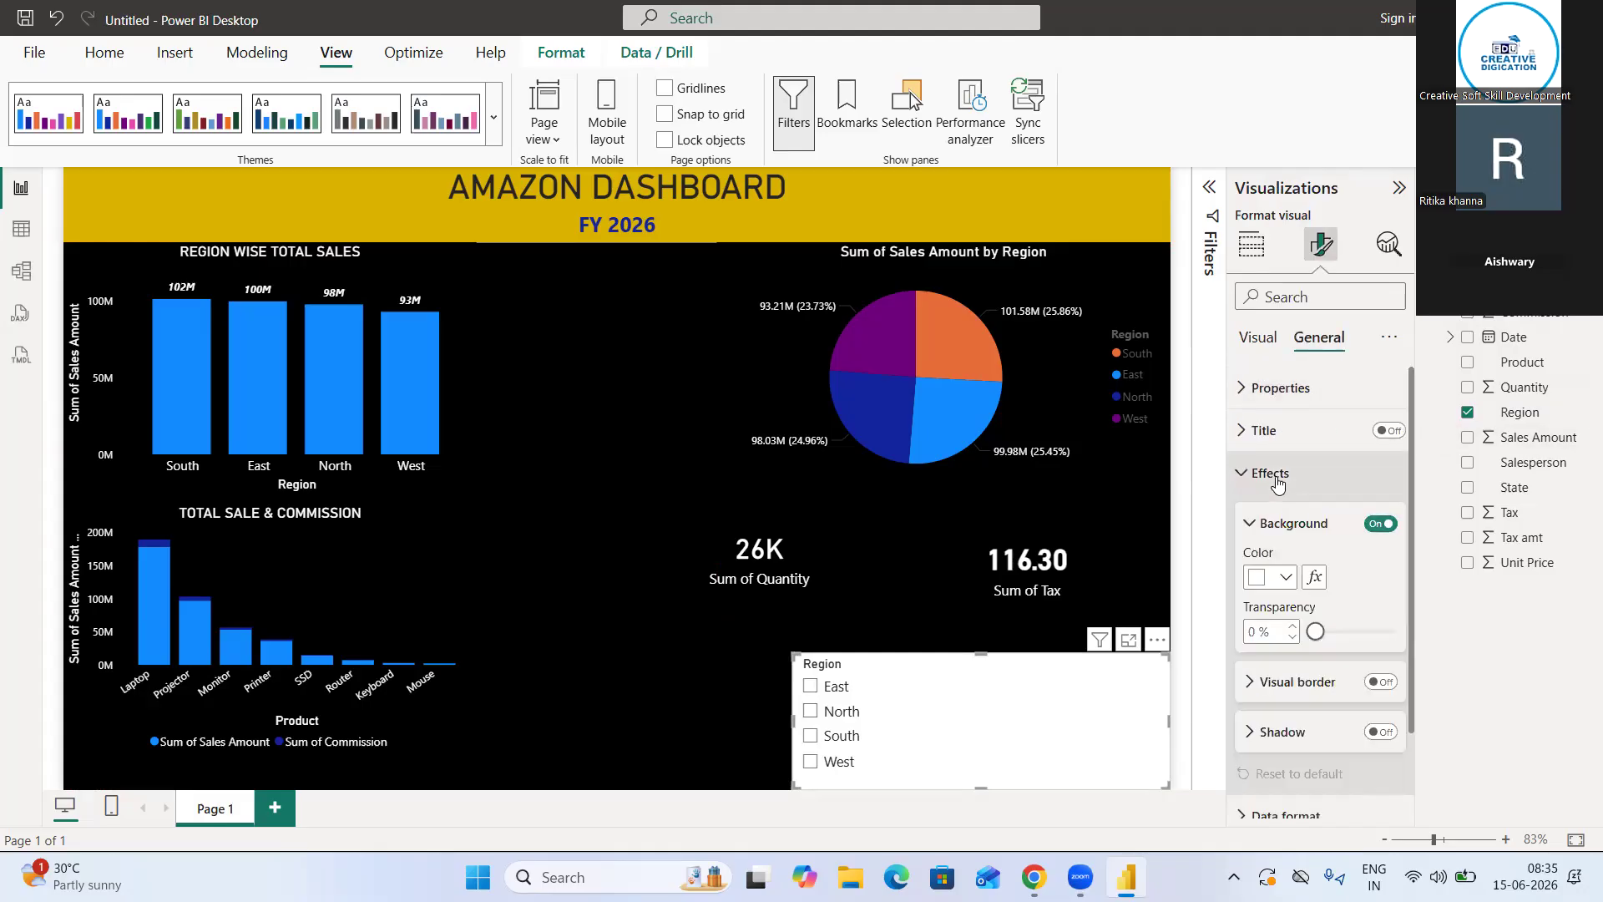
pyautogui.click(1285, 579)
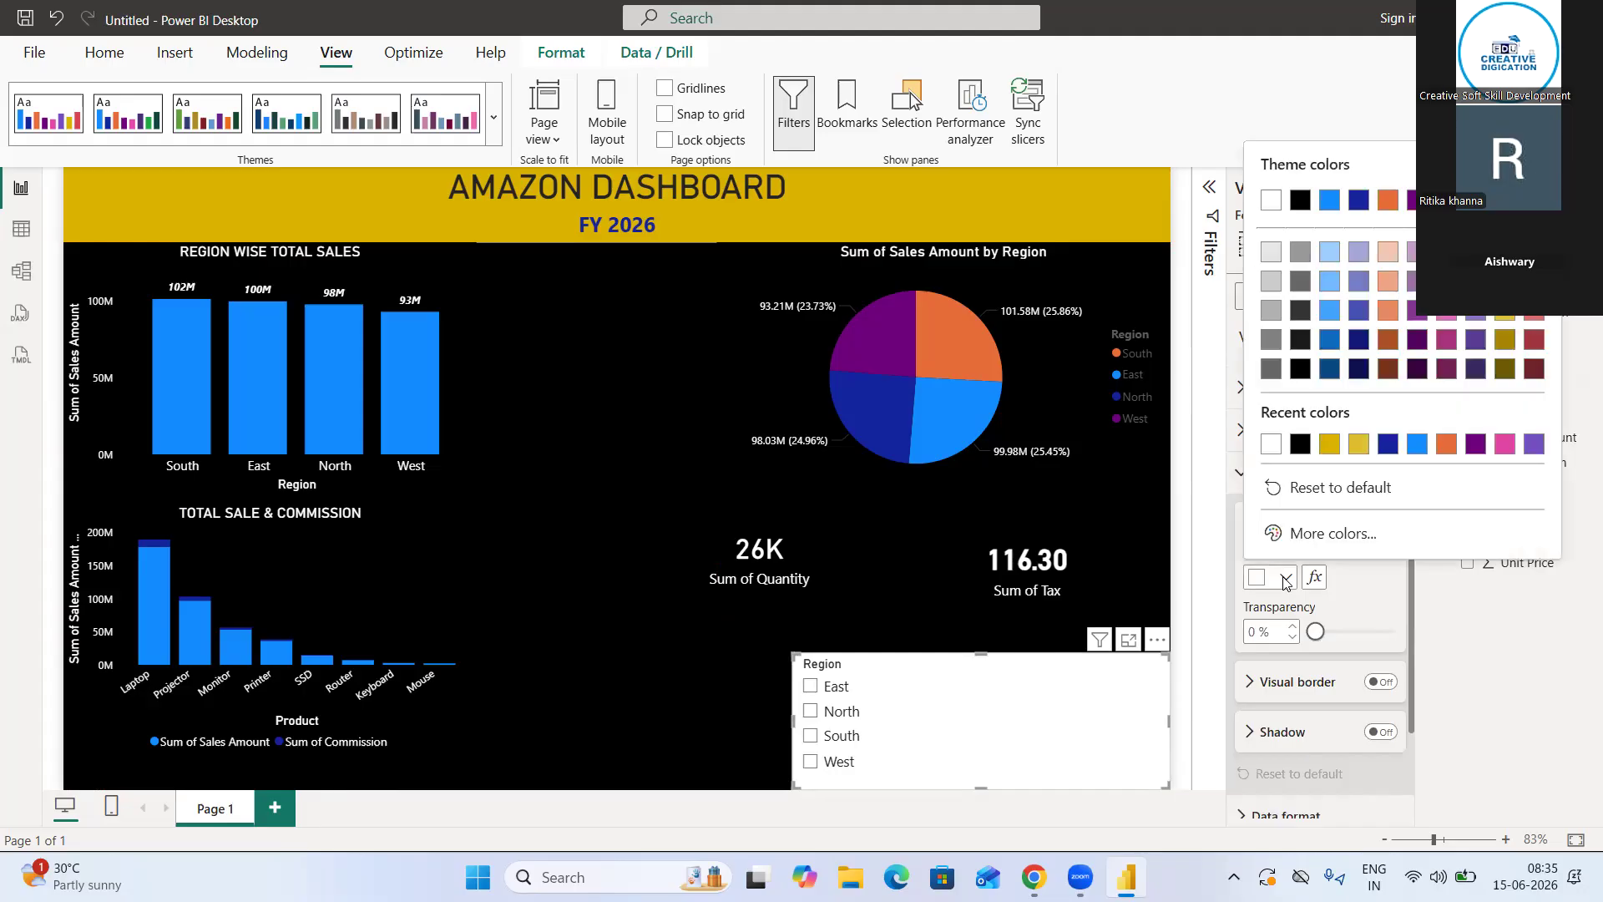
pyautogui.click(1303, 447)
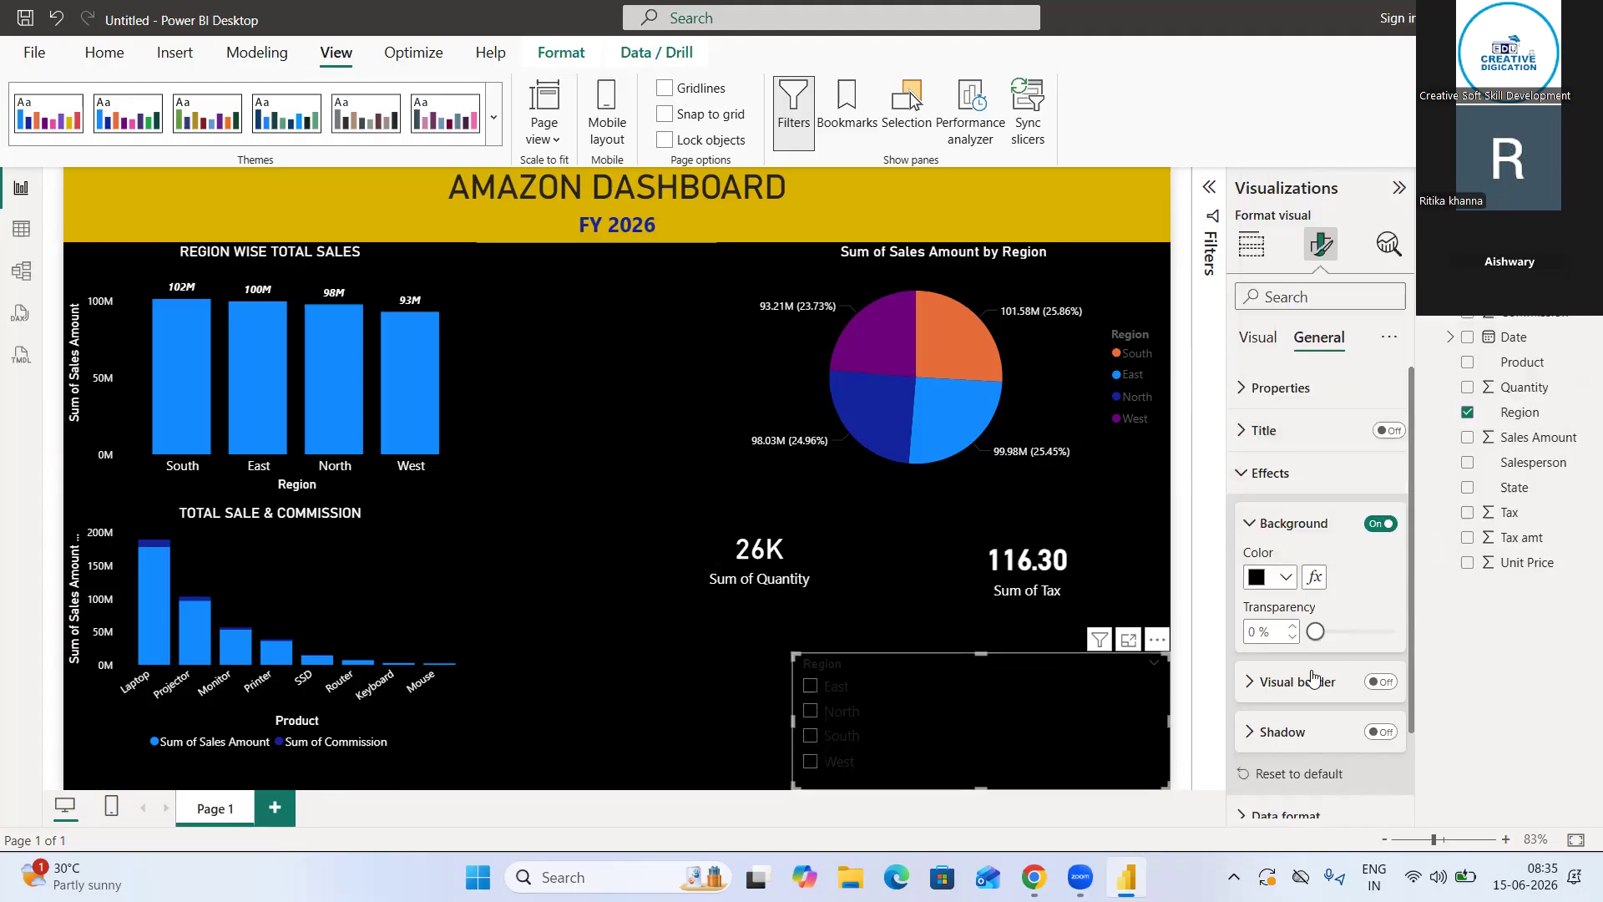
pyautogui.scroll(-3, 1267, 458)
pyautogui.scroll(3, 1283, 541)
pyautogui.scroll(-2, 1283, 541)
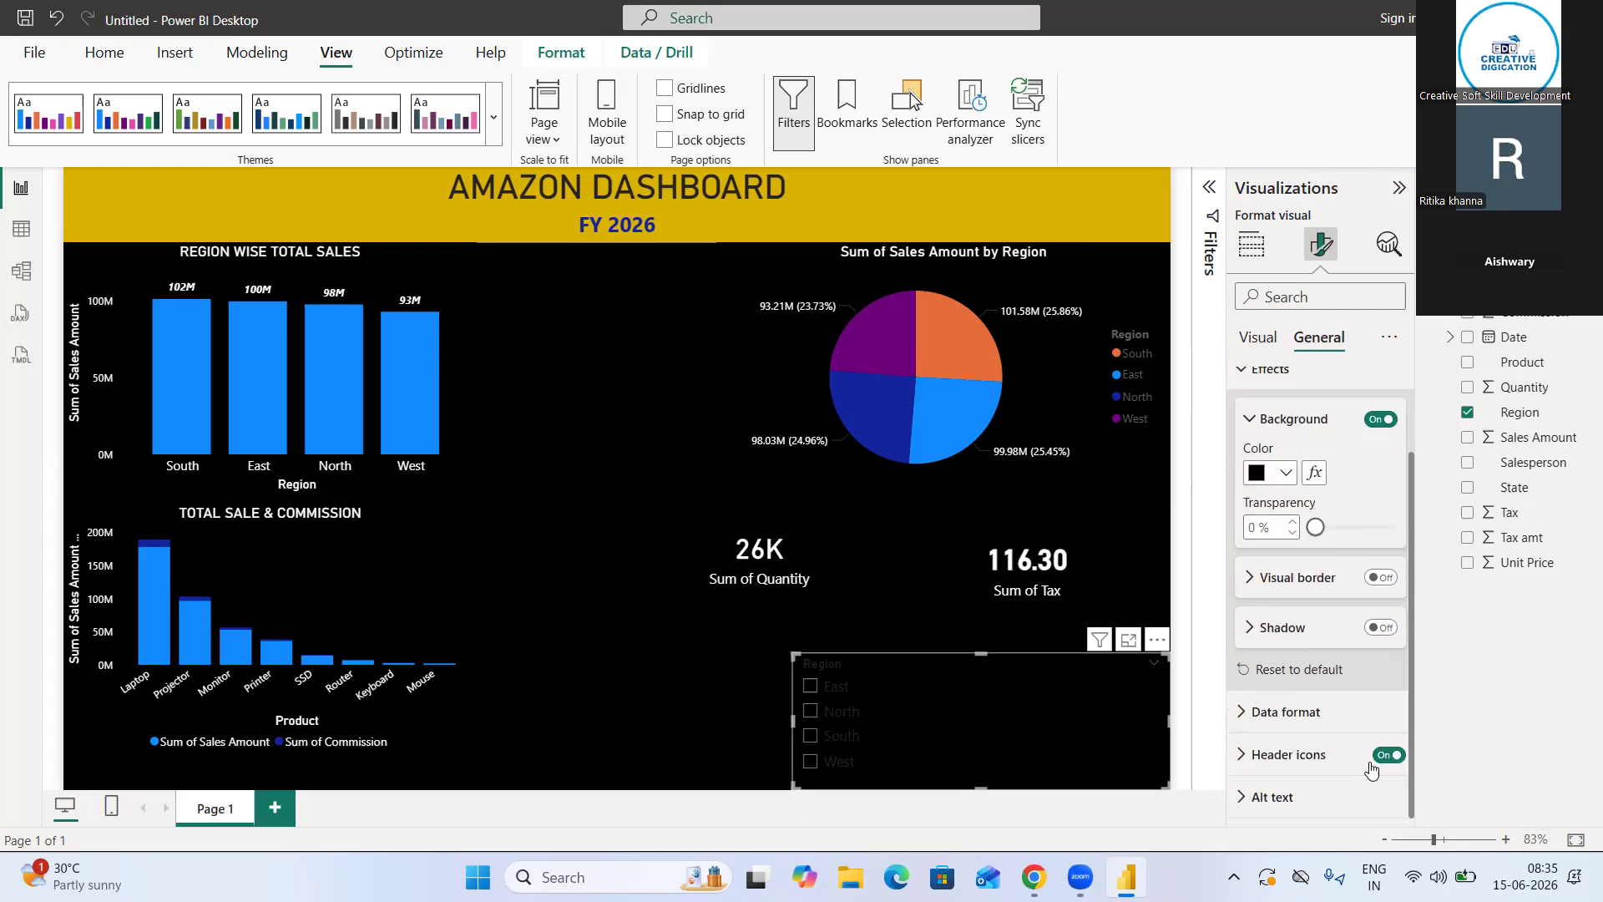
pyautogui.scroll(2, 1250, 554)
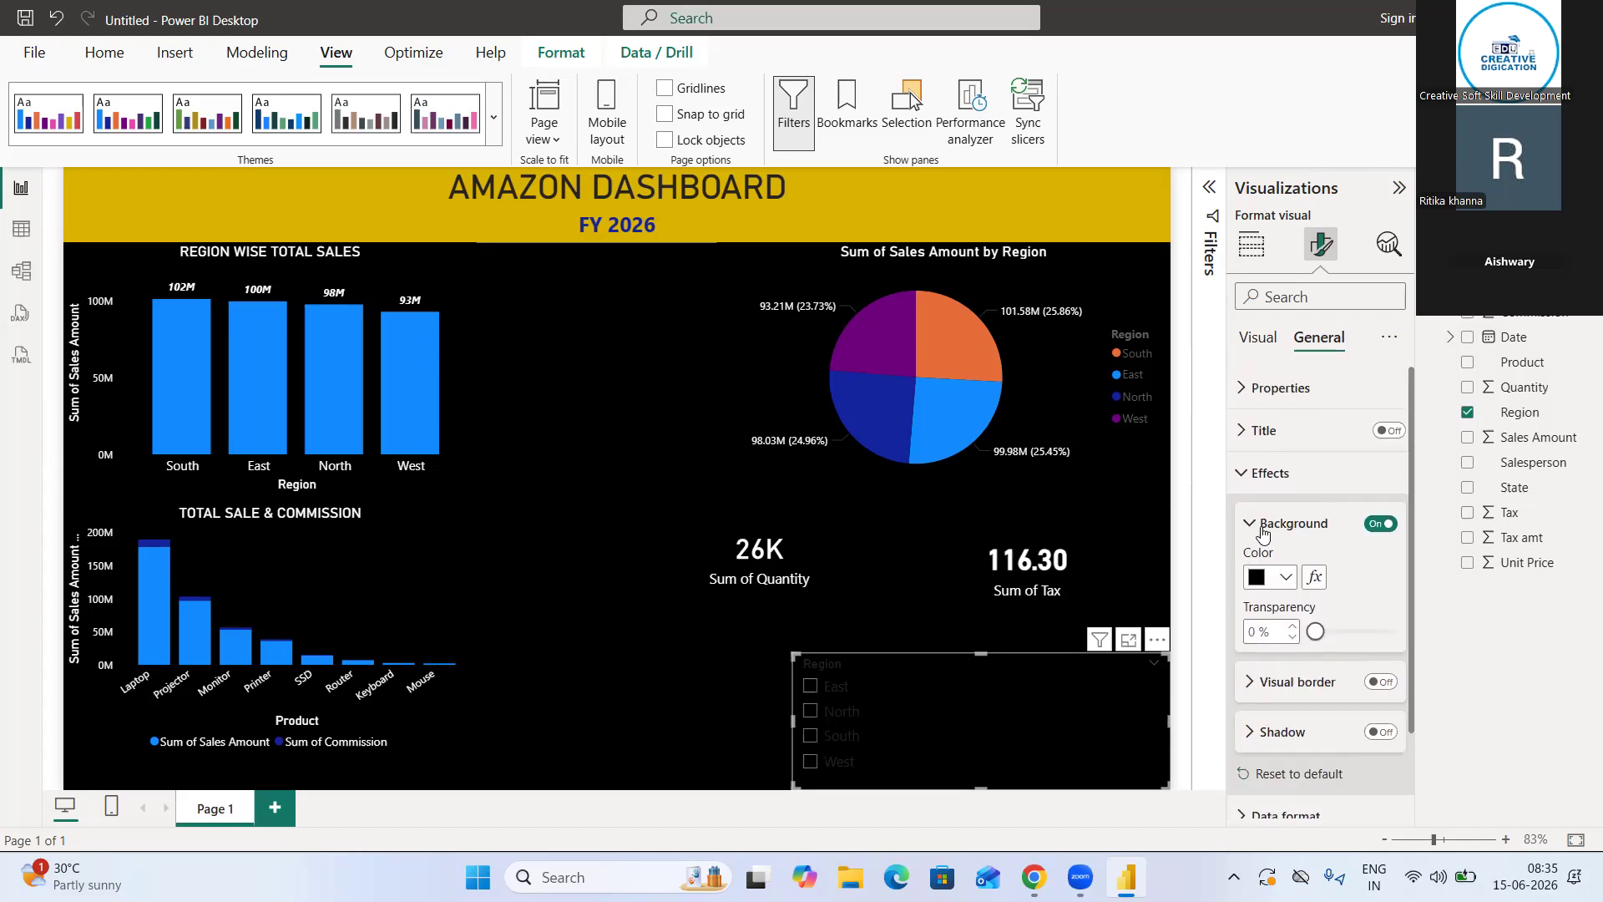
pyautogui.click(1262, 524)
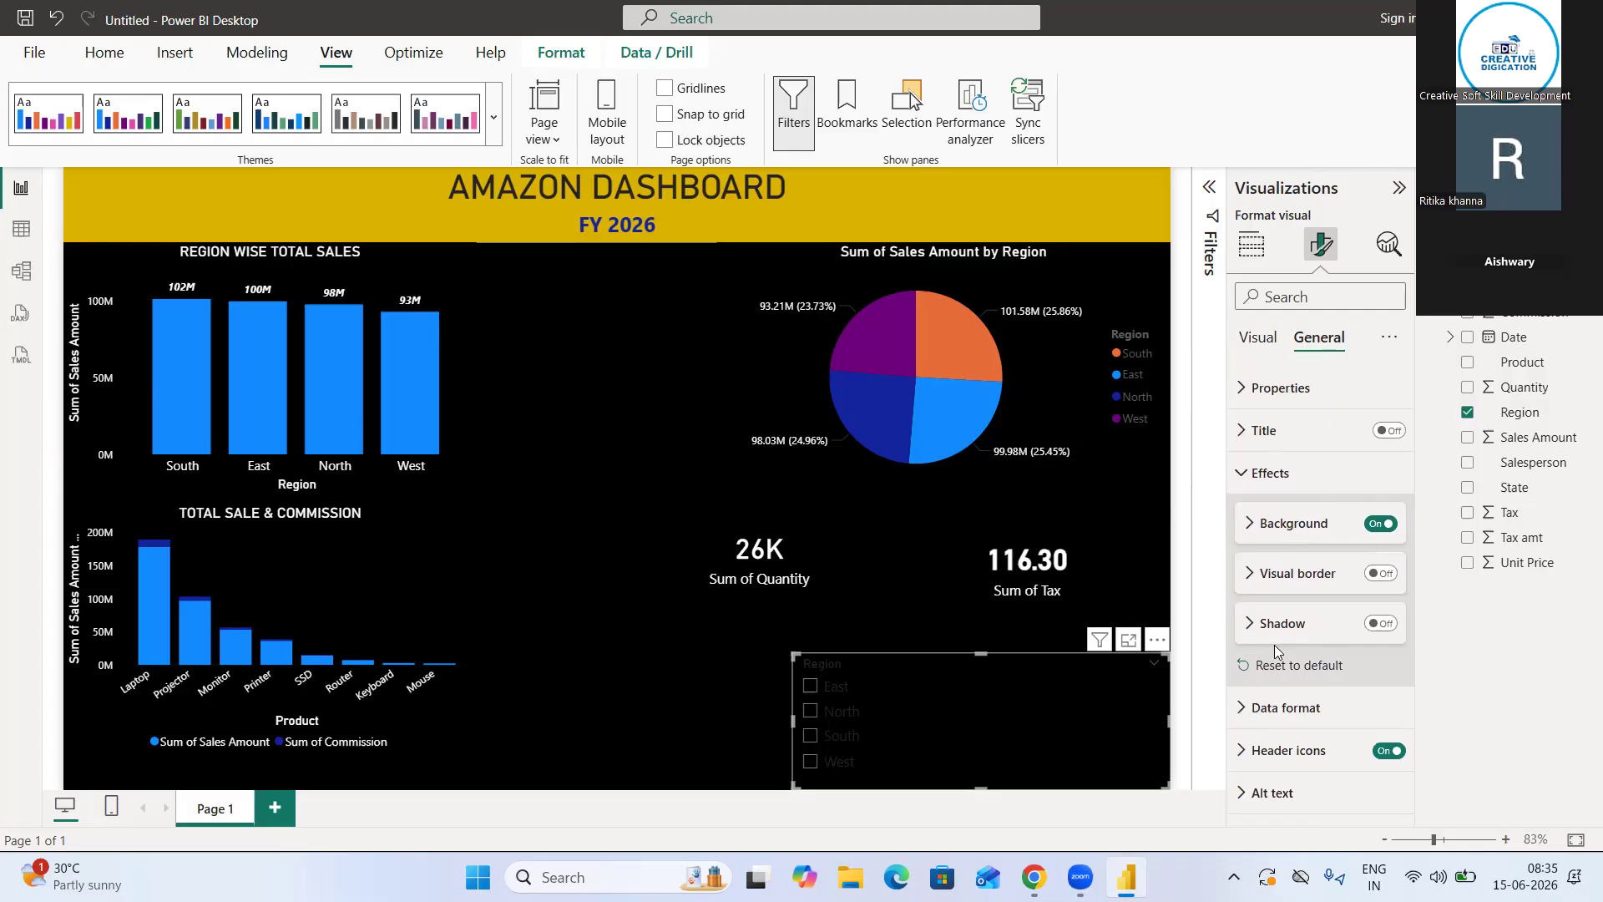
# Give the Region slicer's header icons a black background and white icon color
pyautogui.click(1270, 751)
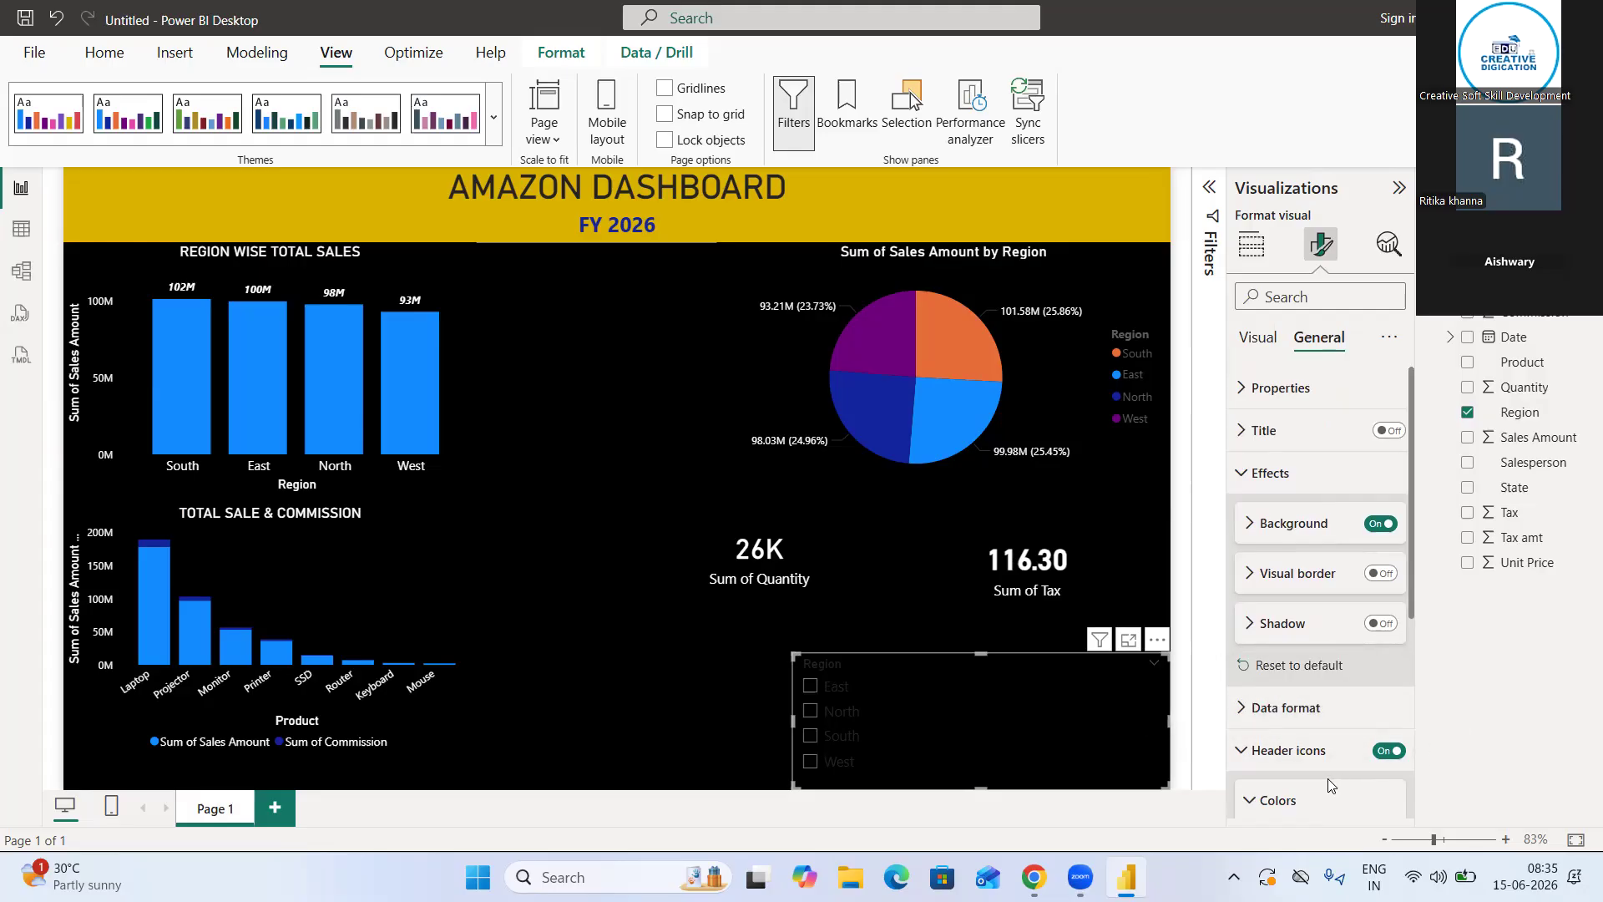
pyautogui.click(1290, 803)
pyautogui.scroll(-2, 1413, 785)
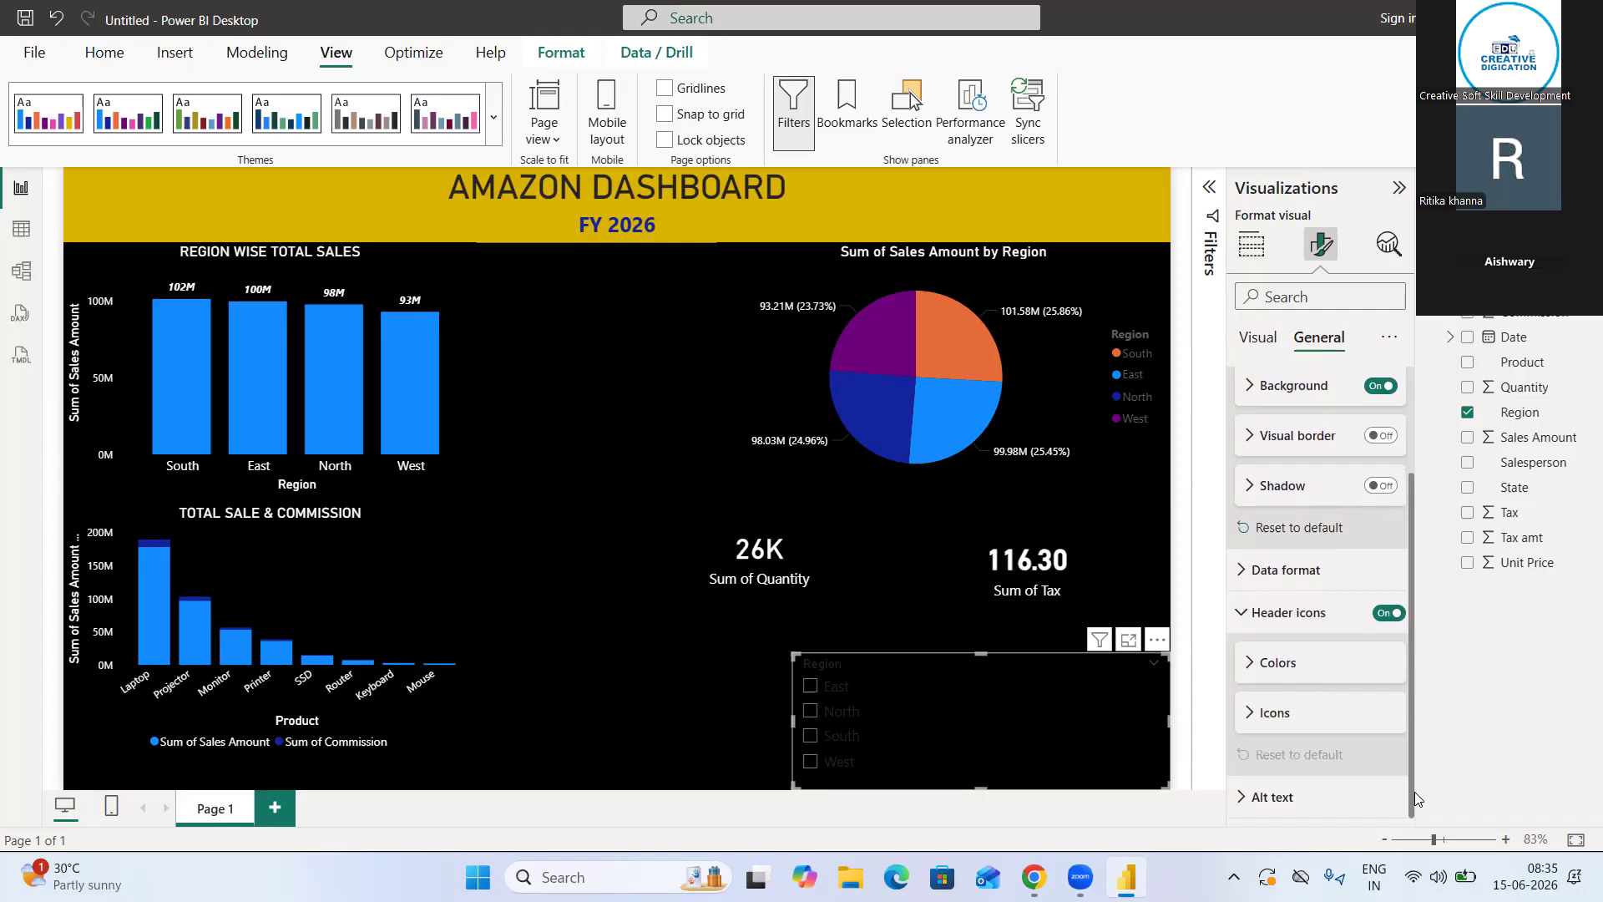
pyautogui.click(1249, 666)
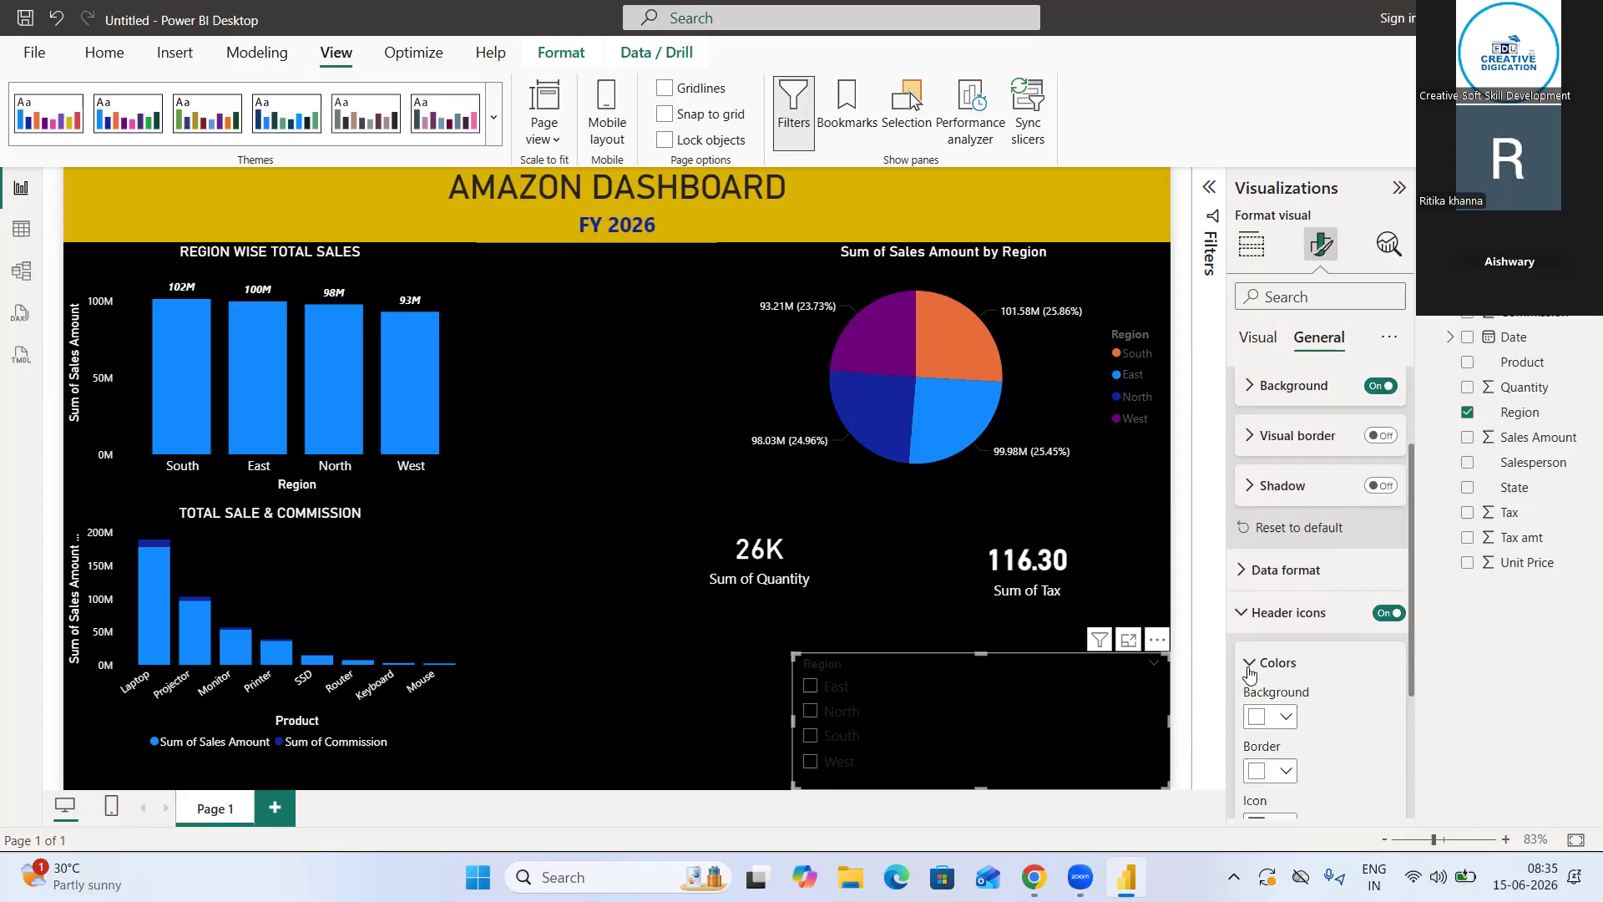
pyautogui.click(1286, 719)
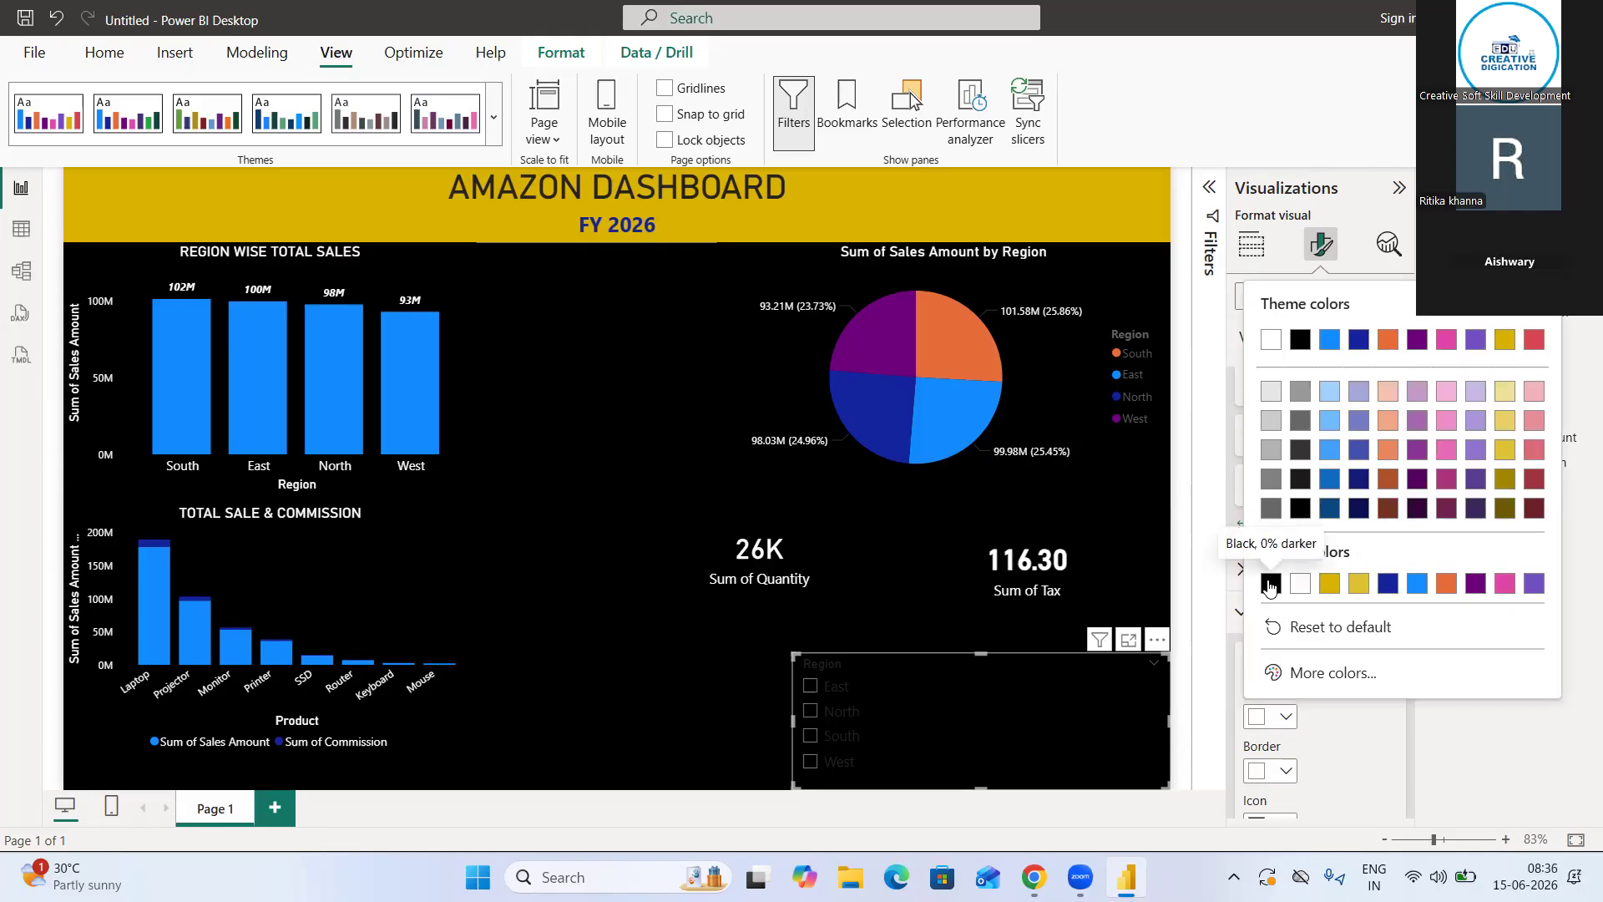
pyautogui.click(1270, 584)
pyautogui.scroll(-1, 1288, 751)
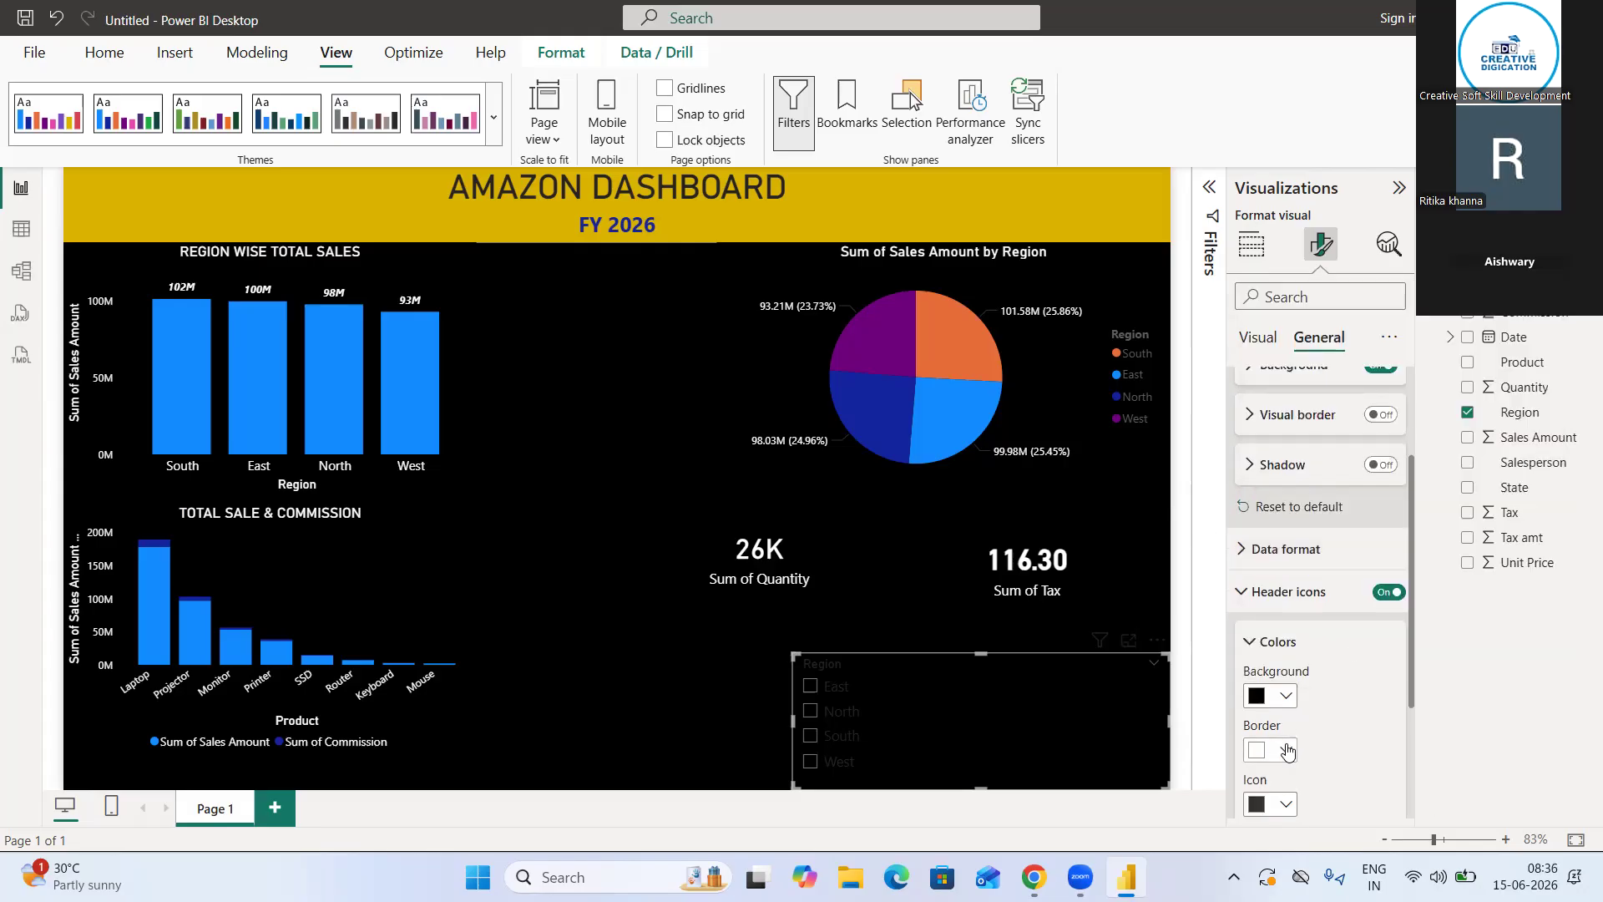
pyautogui.scroll(-3, 1286, 750)
pyautogui.click(1279, 607)
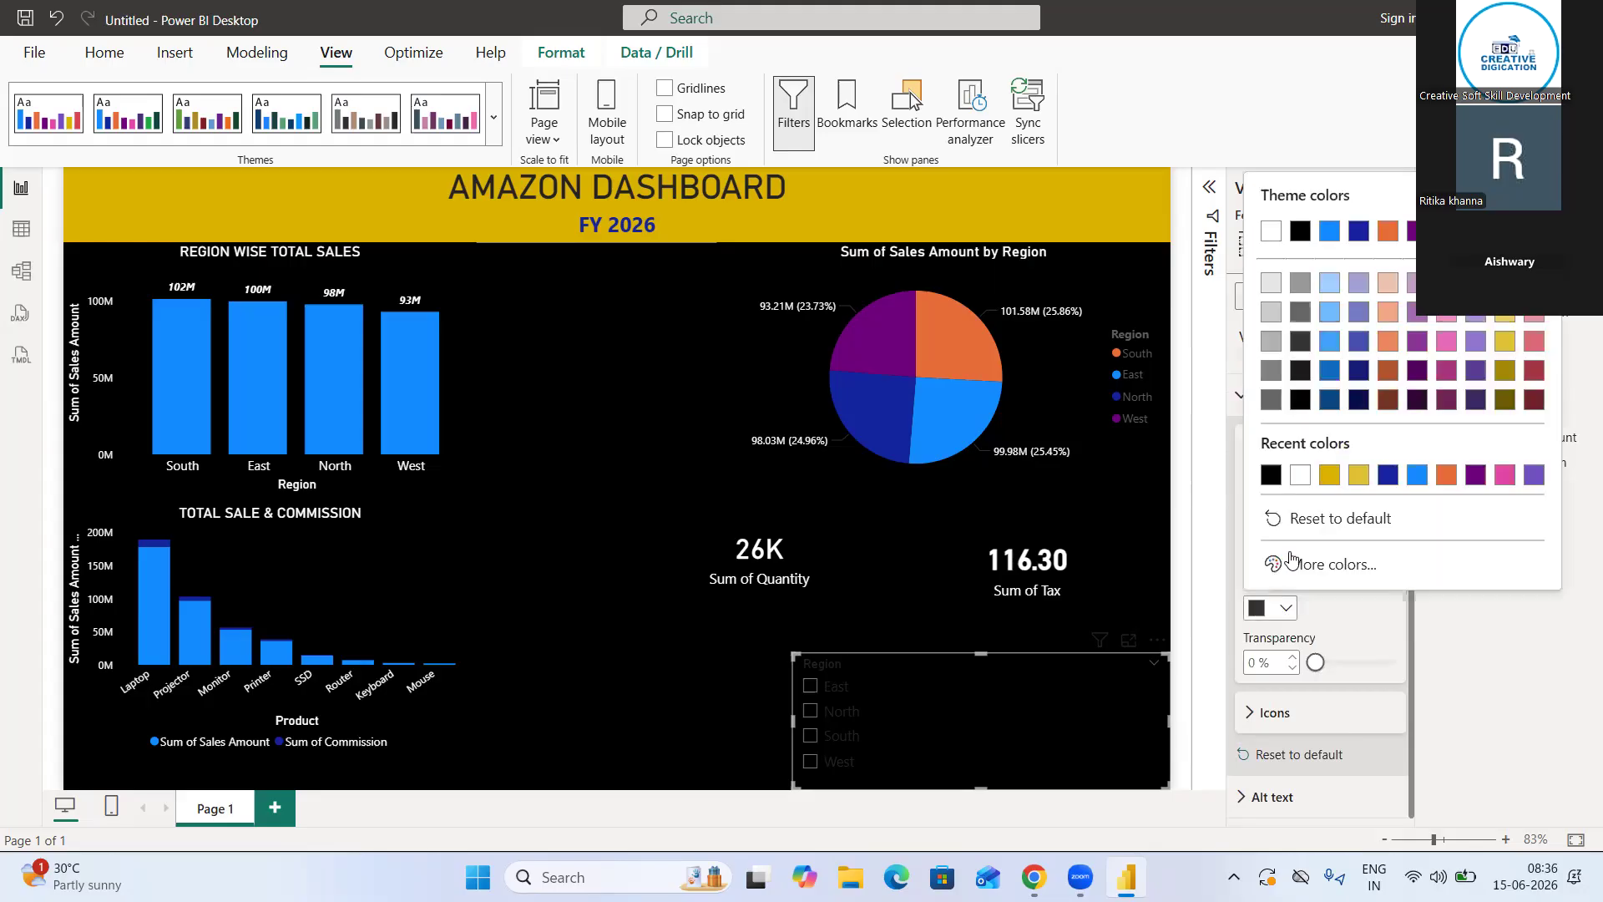
pyautogui.click(1299, 482)
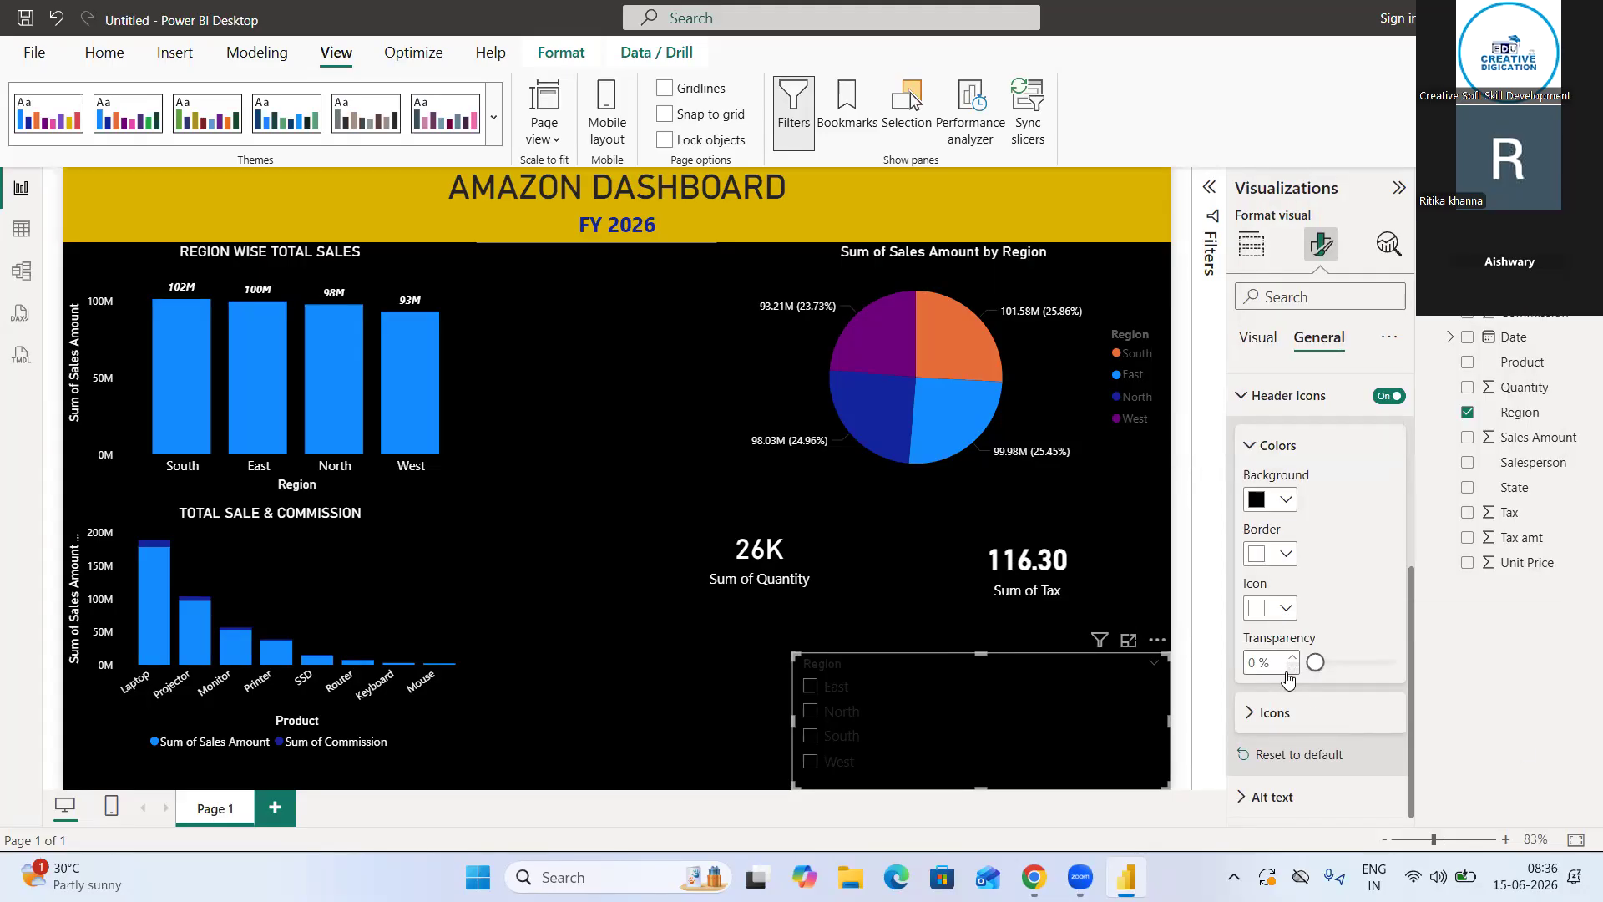
pyautogui.click(1258, 714)
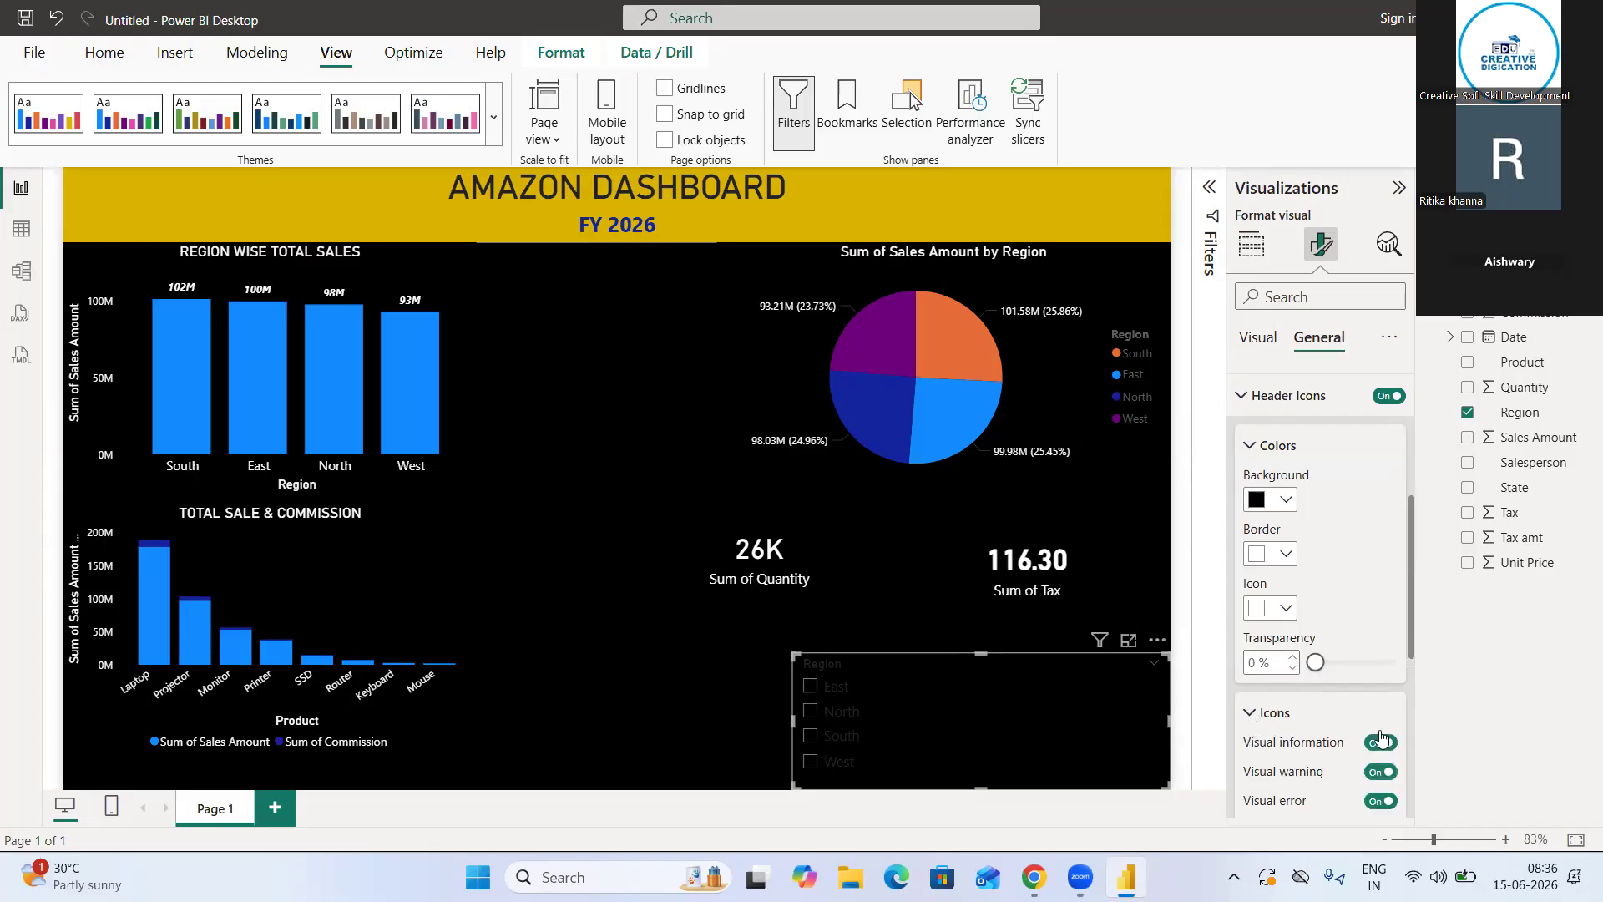
pyautogui.scroll(-5, 1408, 729)
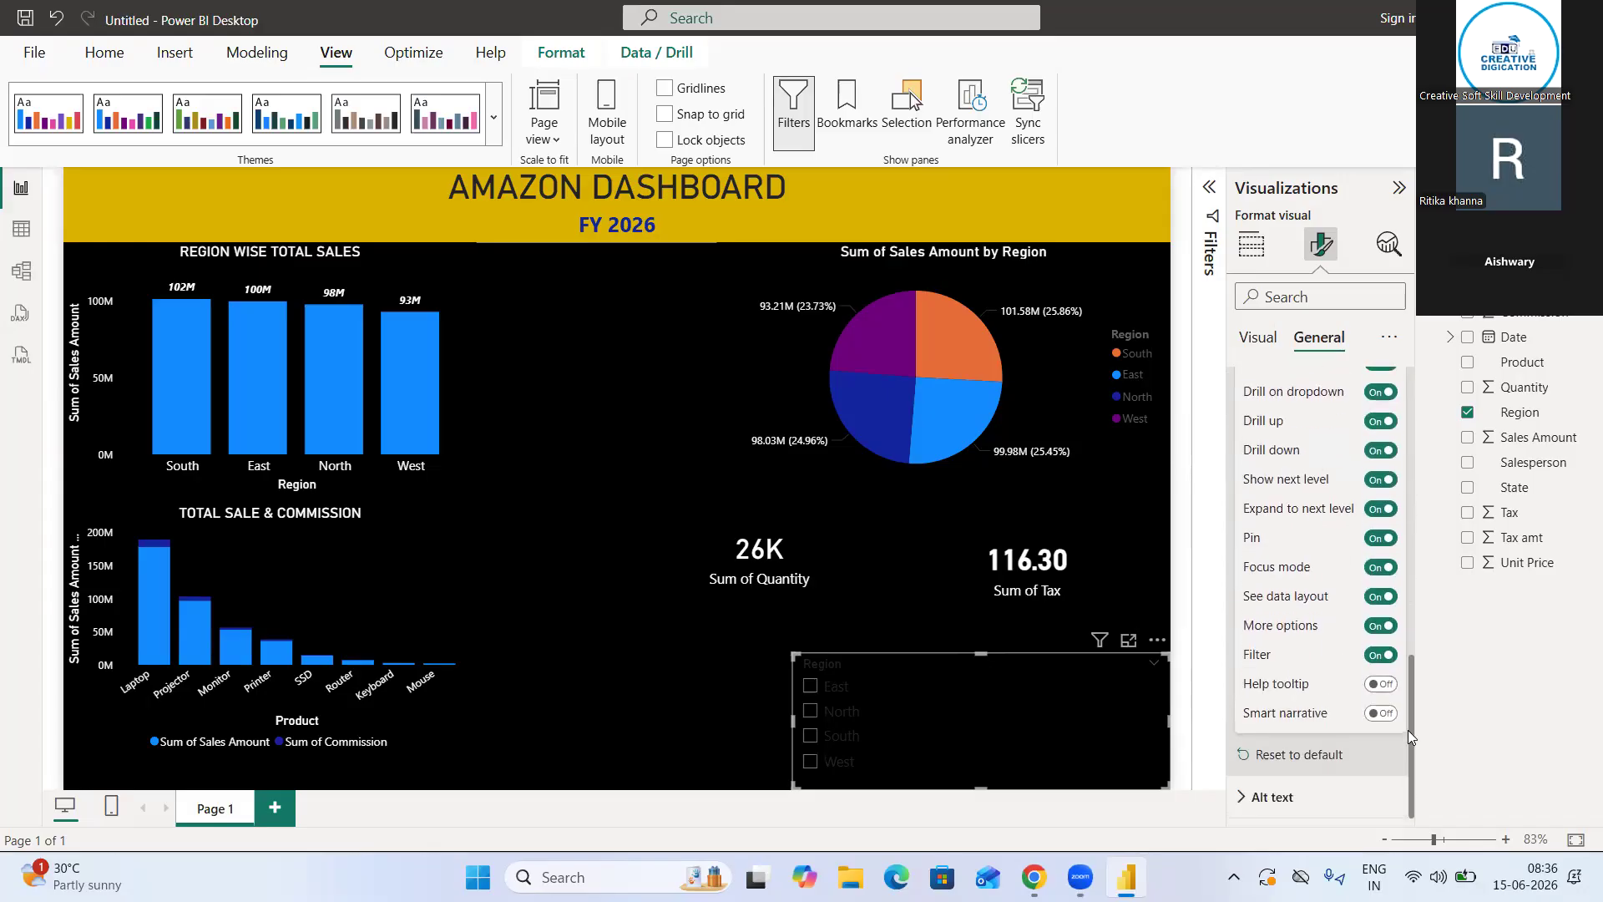
pyautogui.scroll(5, 1400, 737)
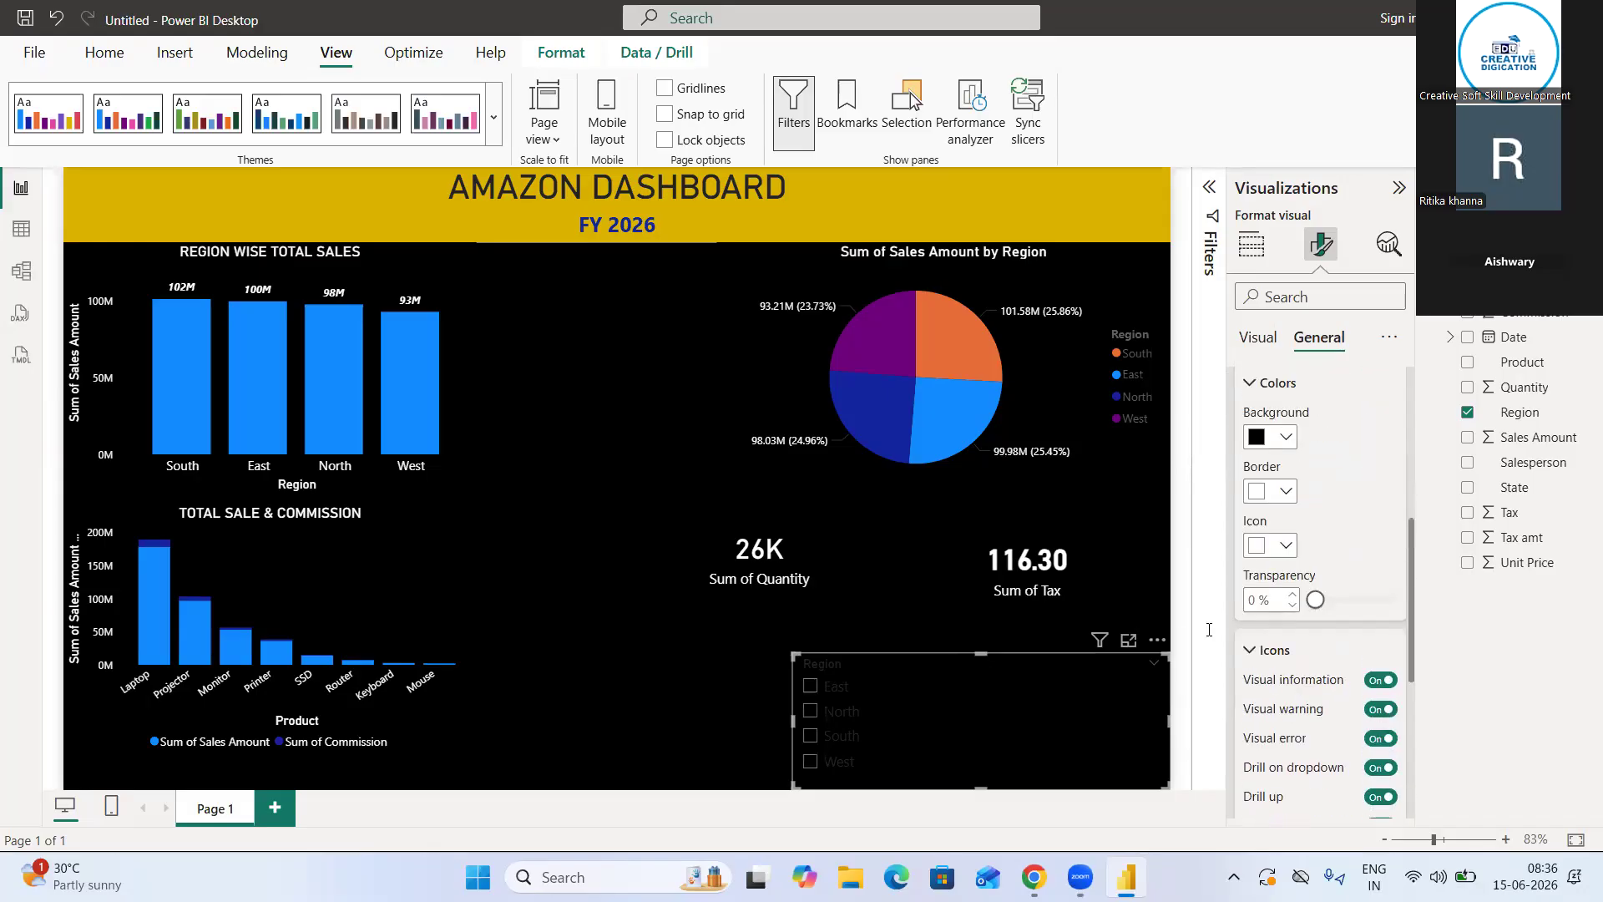
pyautogui.click(1254, 651)
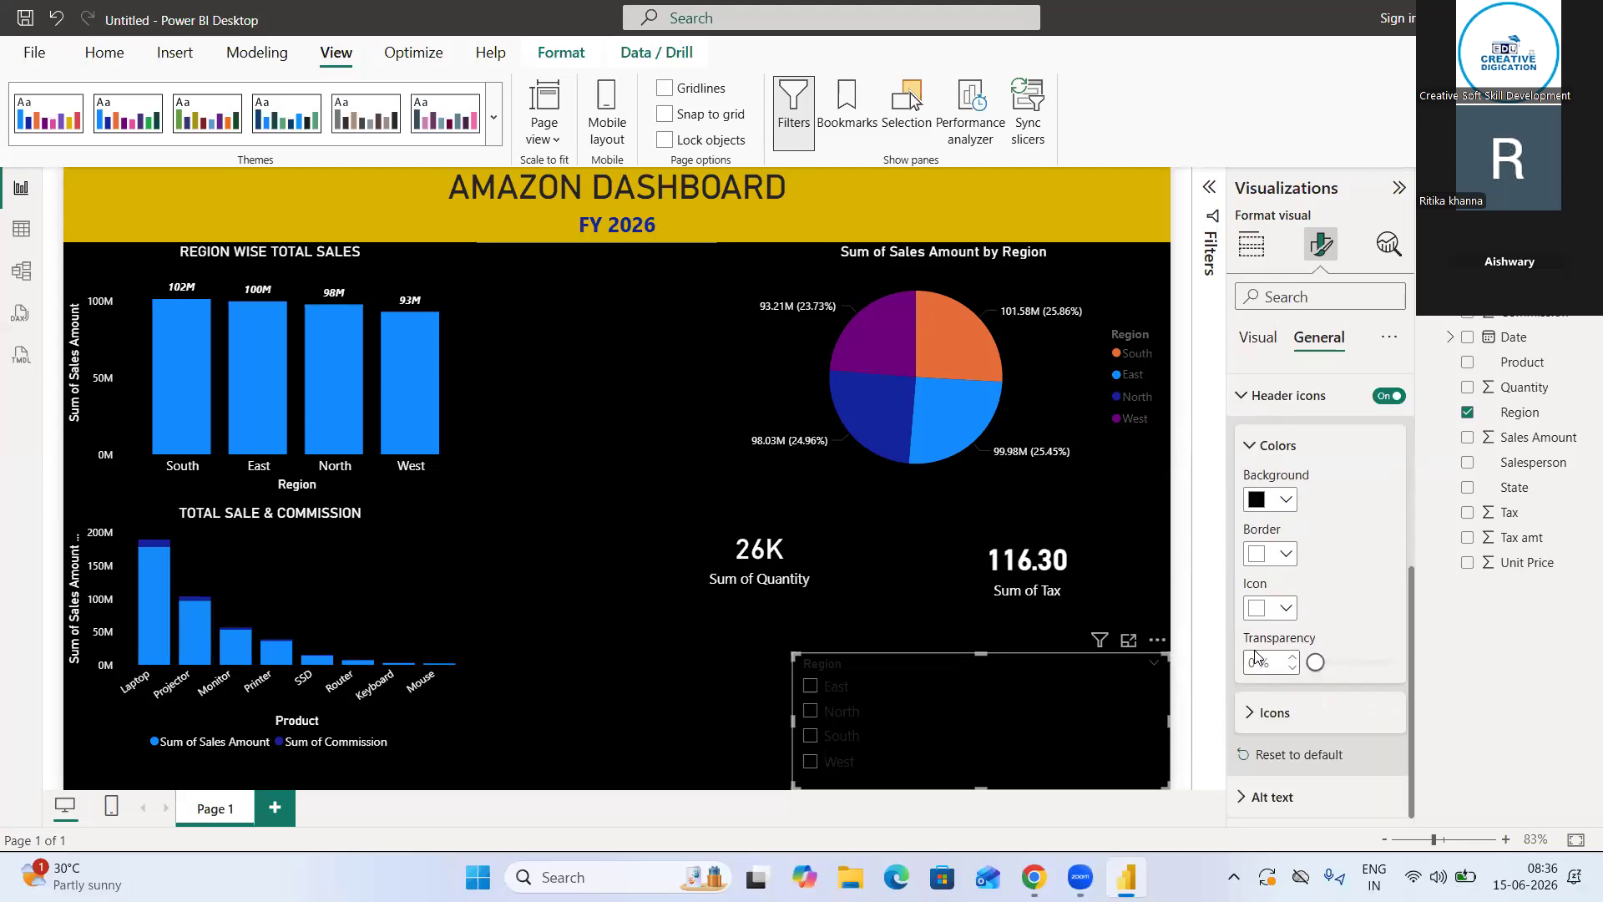
pyautogui.click(1261, 446)
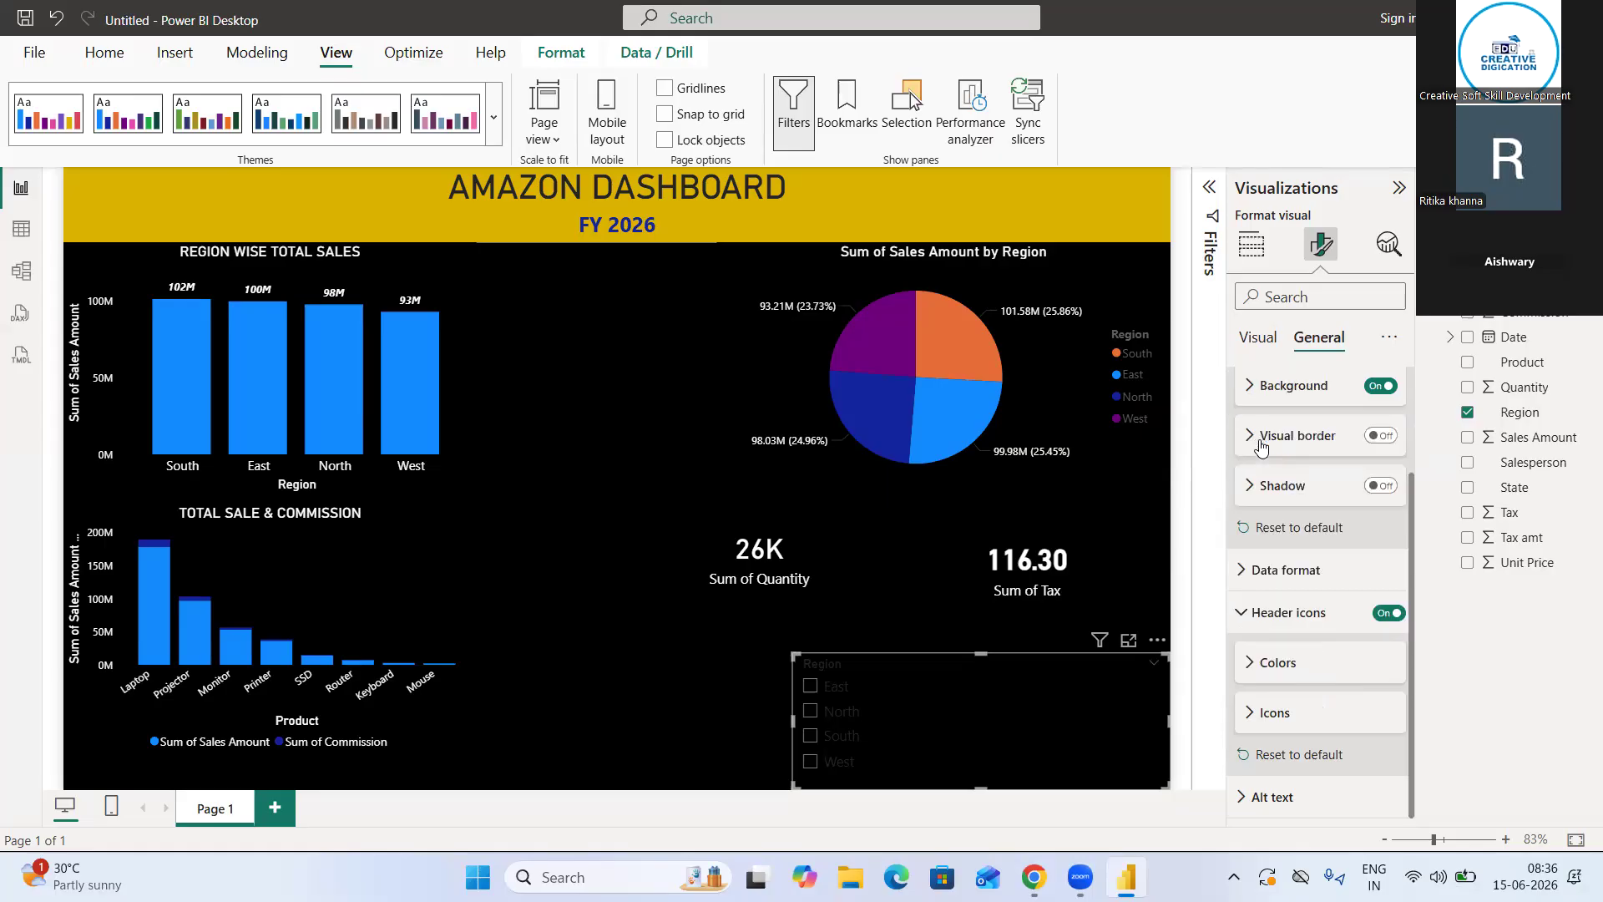
pyautogui.click(1252, 615)
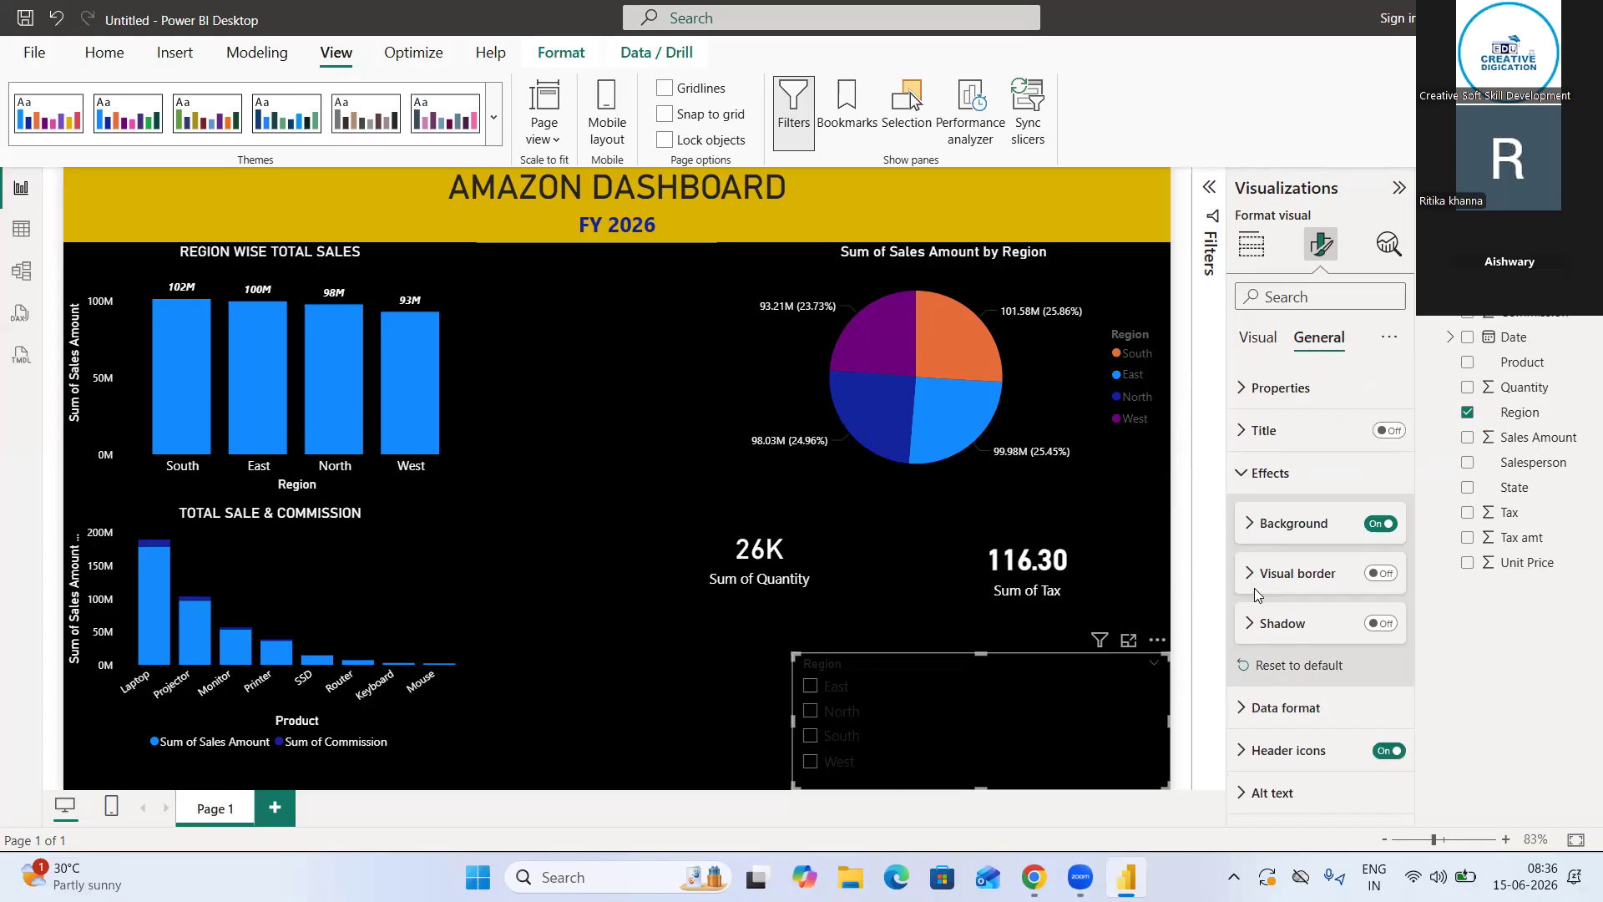
# Set the Region slicer's background to the gold color used in the dashboard title banner
pyautogui.click(1305, 534)
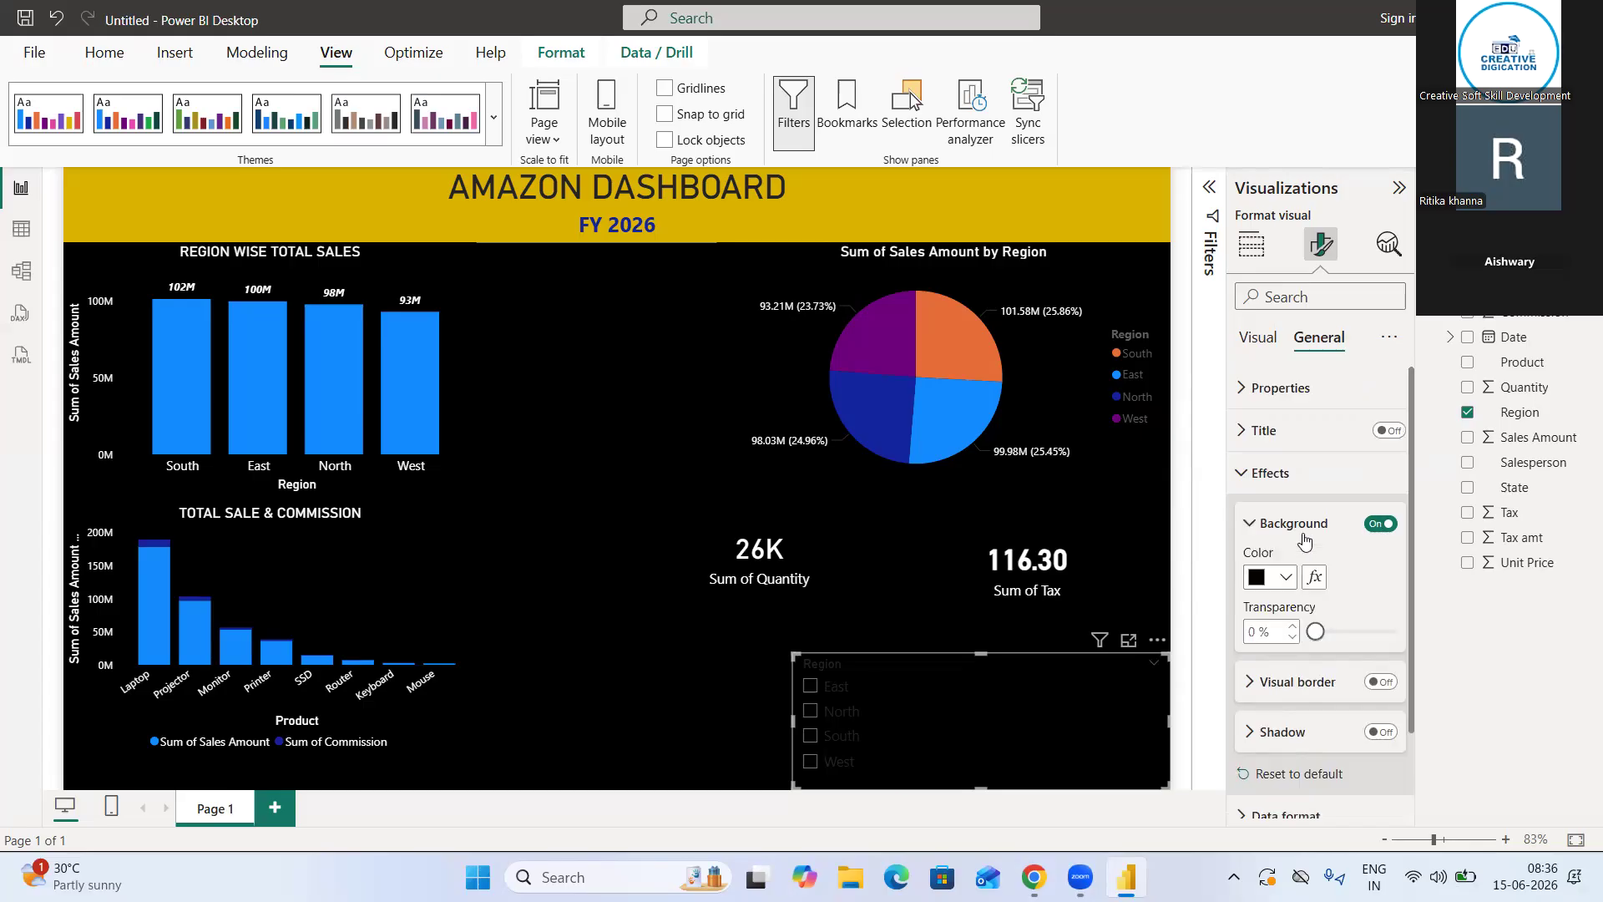
pyautogui.click(1286, 577)
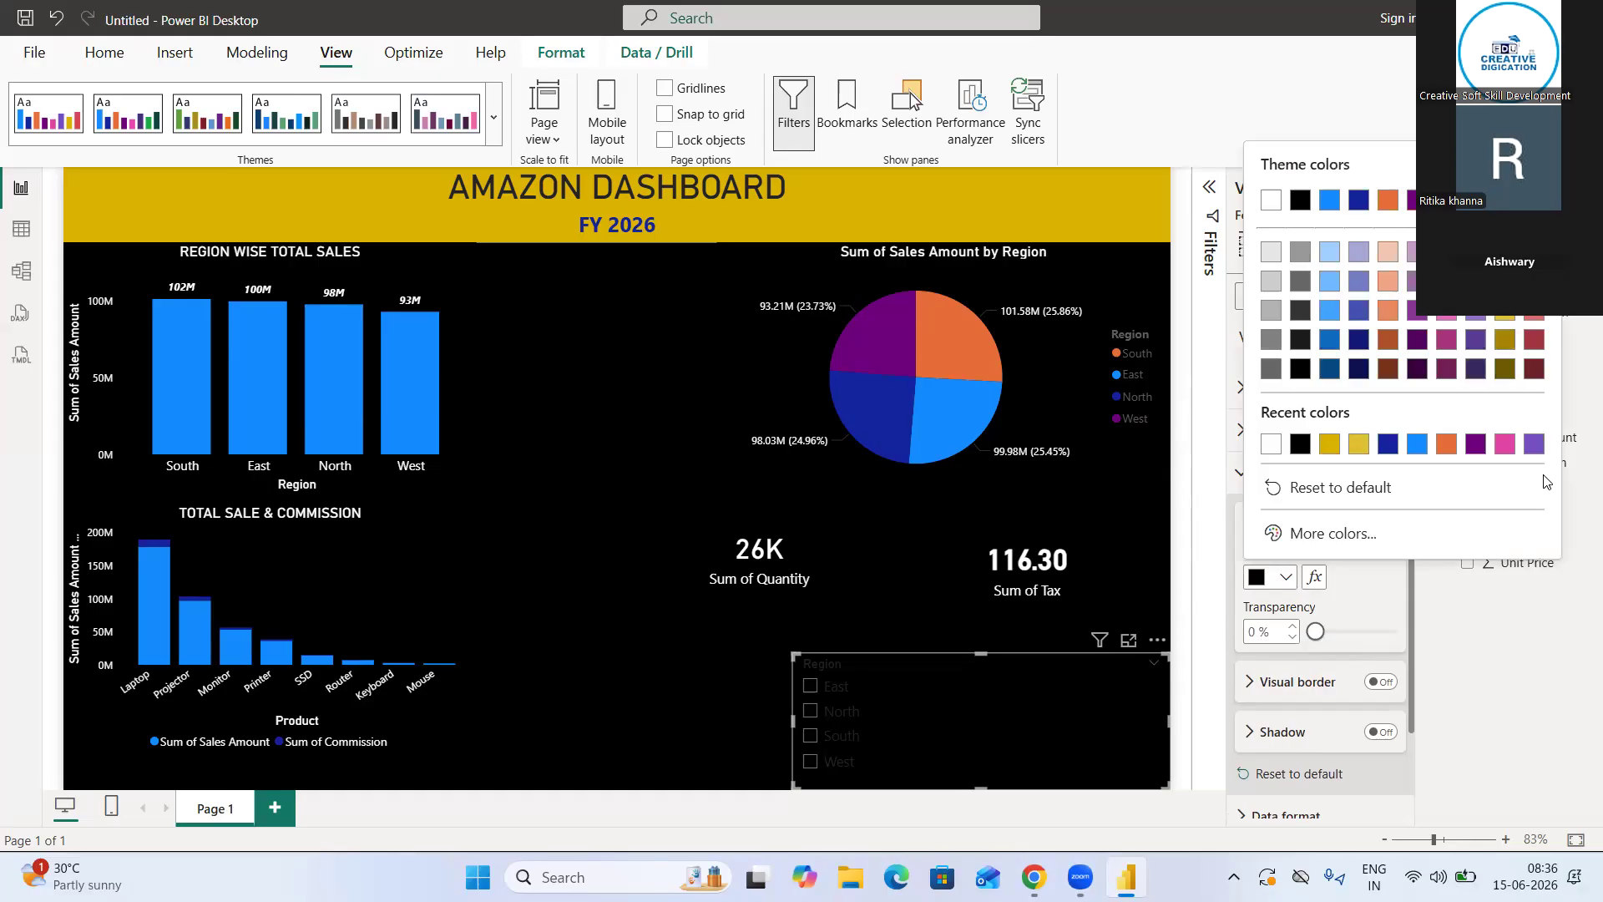
pyautogui.click(1329, 443)
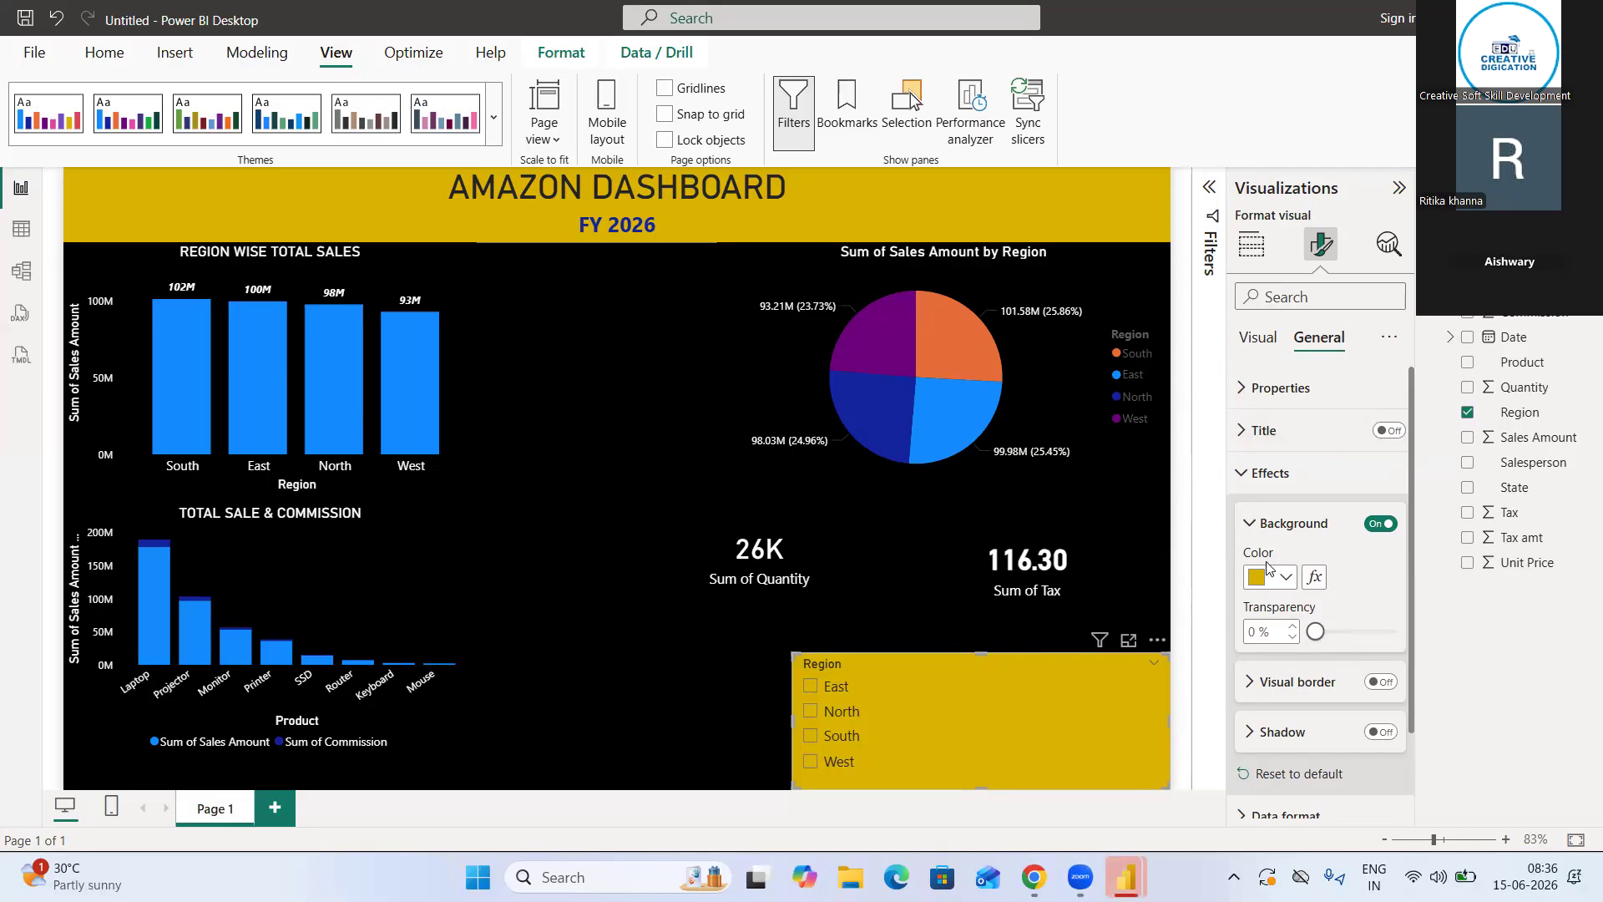
# Change the Region slicer's background color to white, dismissing the conditional formatting rules without applying any
pyautogui.click(1271, 586)
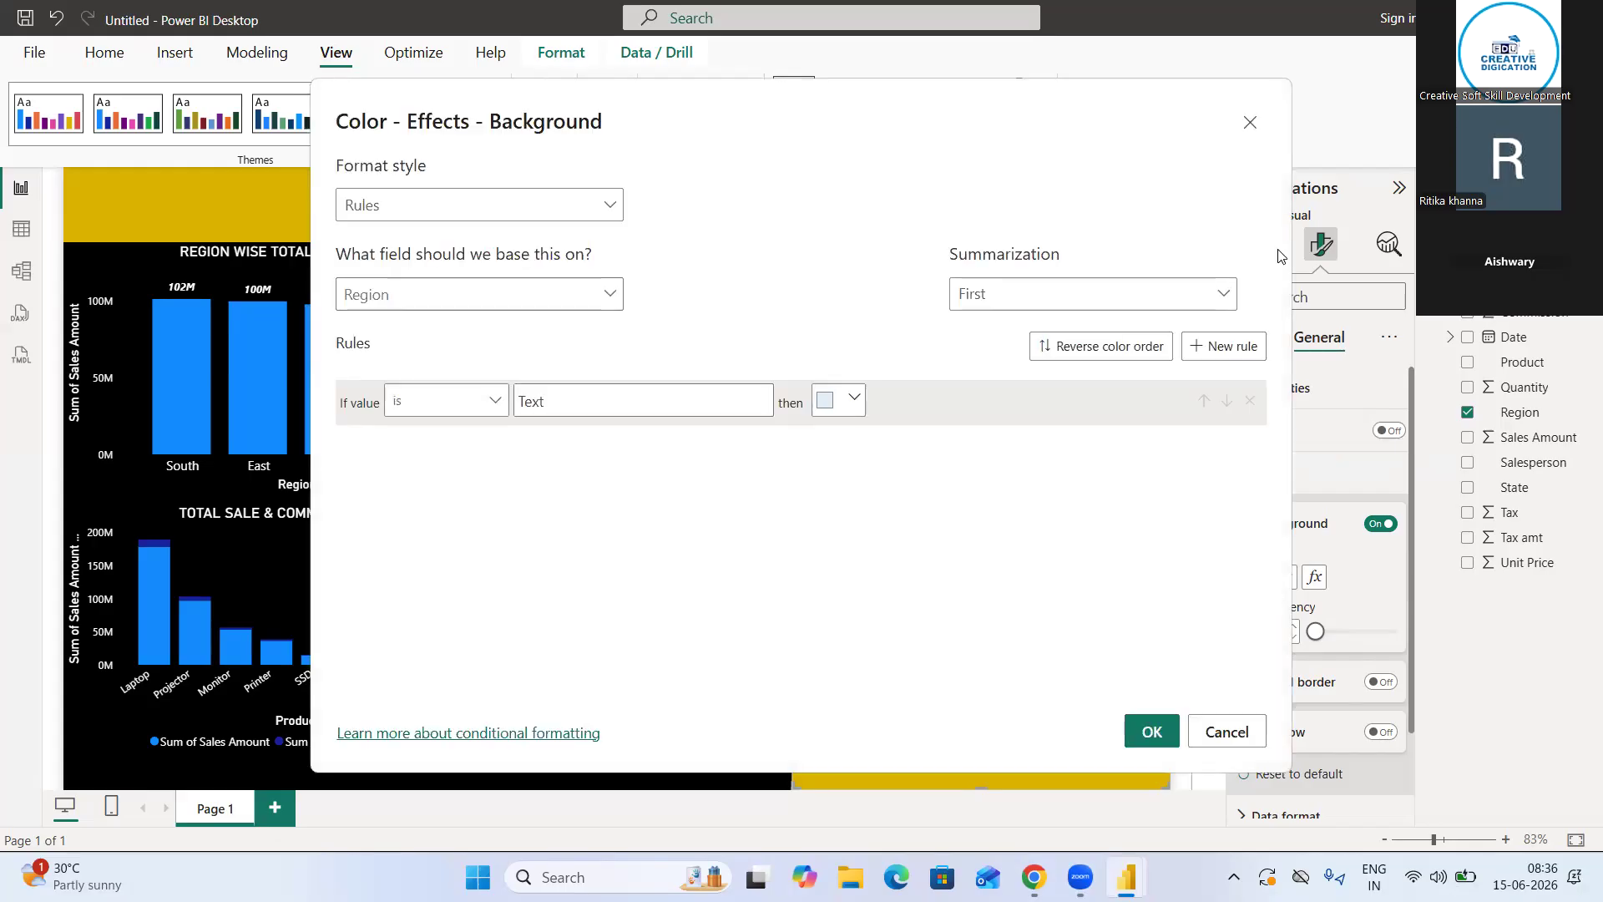
pyautogui.click(1251, 123)
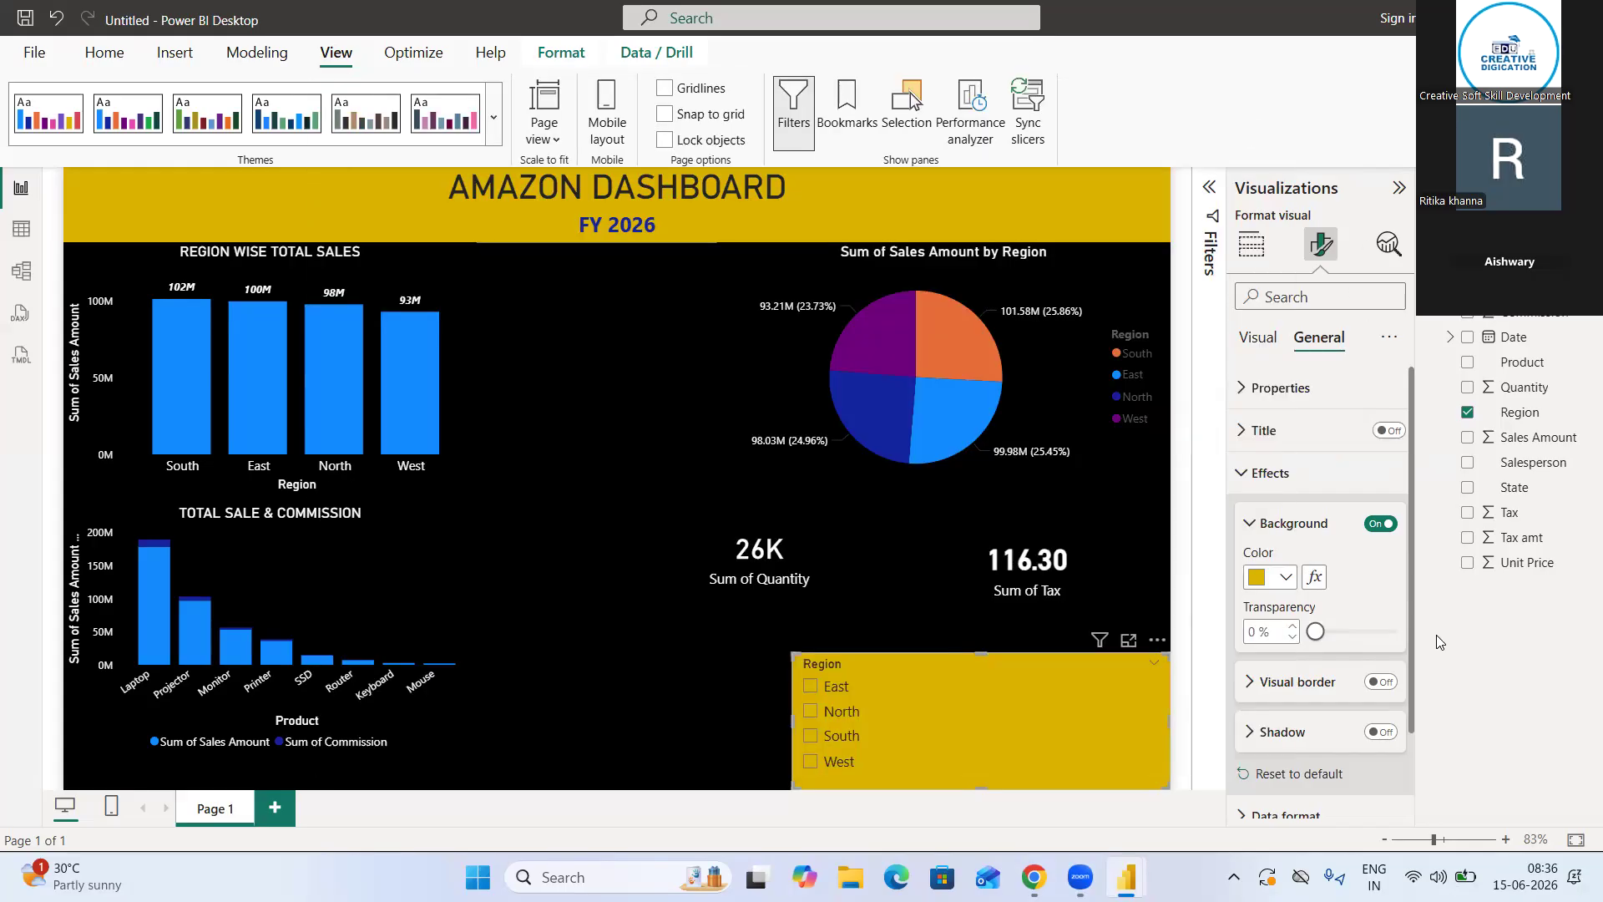
pyautogui.click(1281, 578)
pyautogui.click(1305, 457)
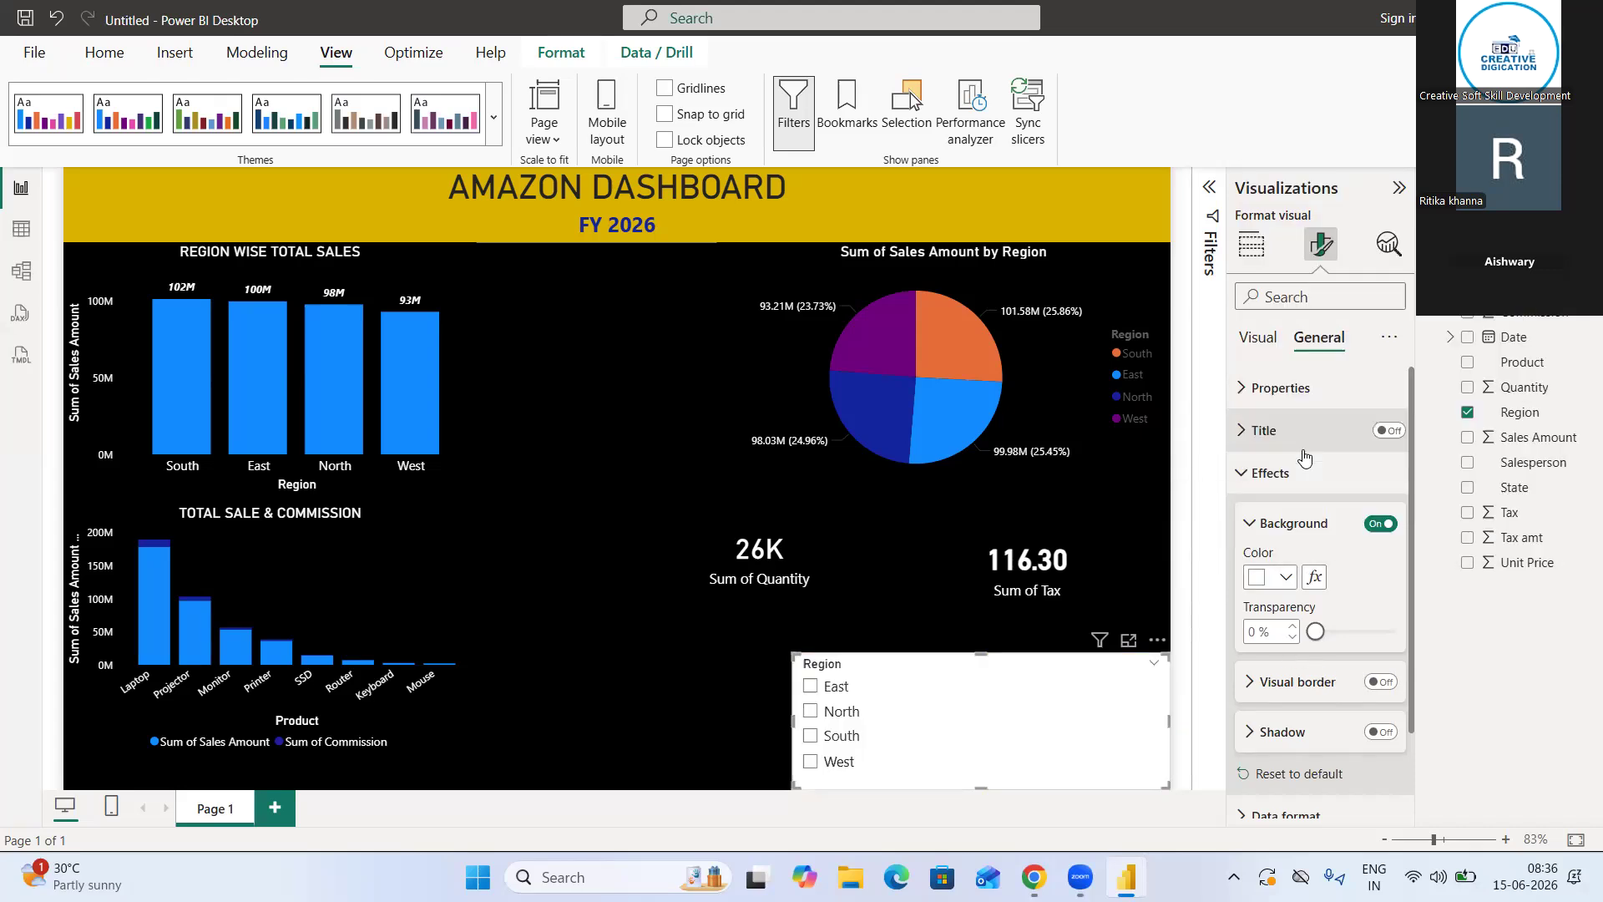
# Set the Region slicer's background color to black and deselect the slicer
pyautogui.click(1283, 577)
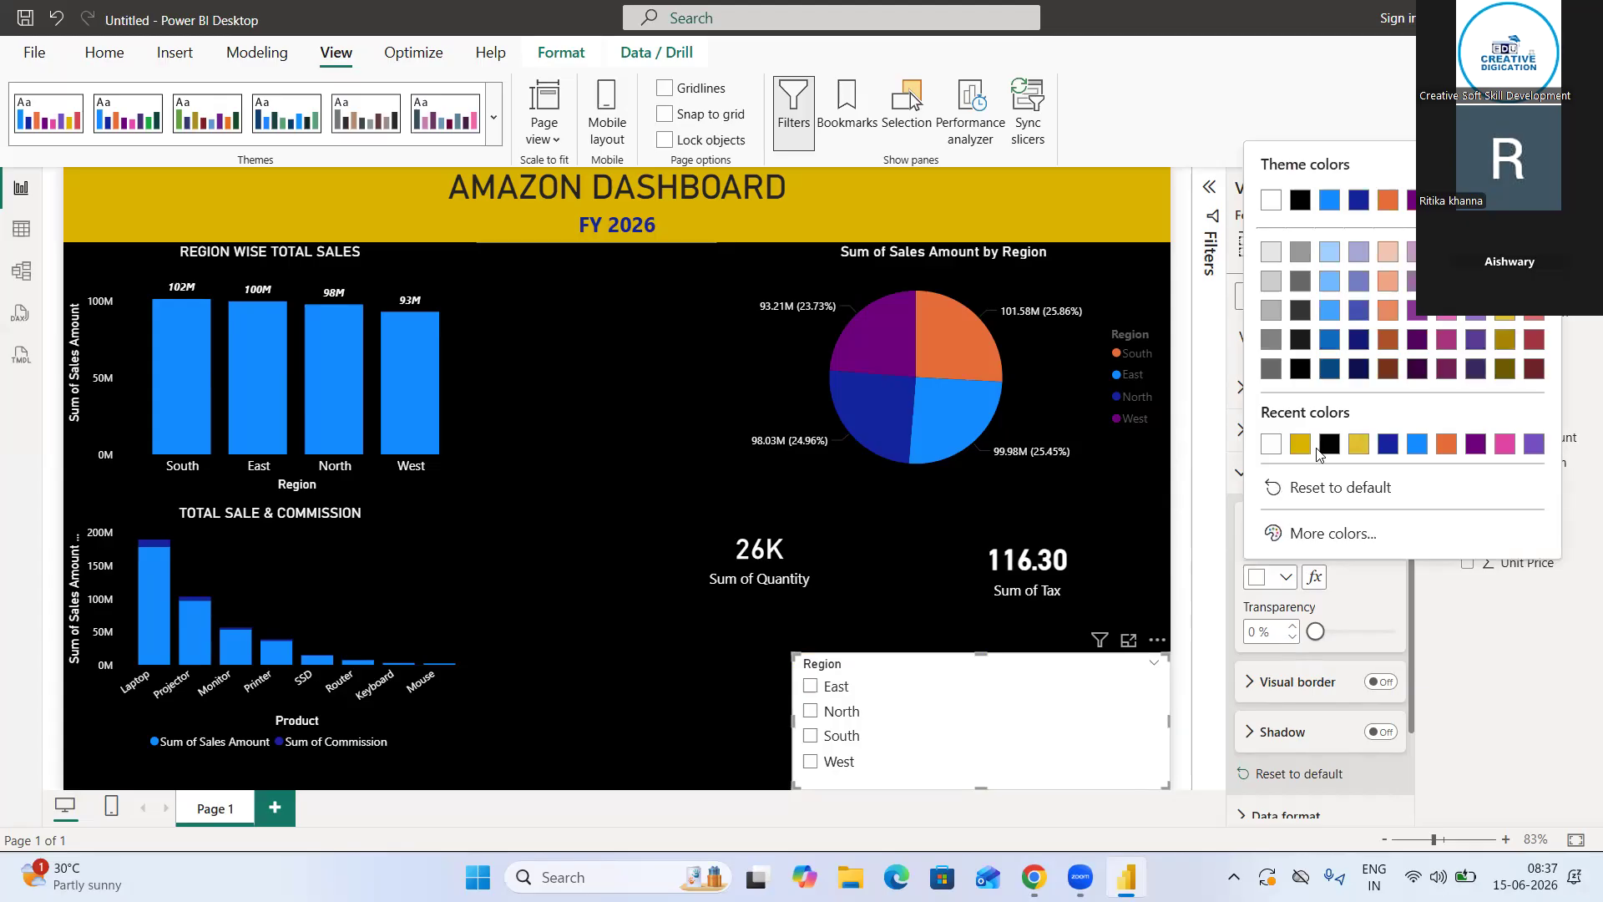
pyautogui.click(1344, 443)
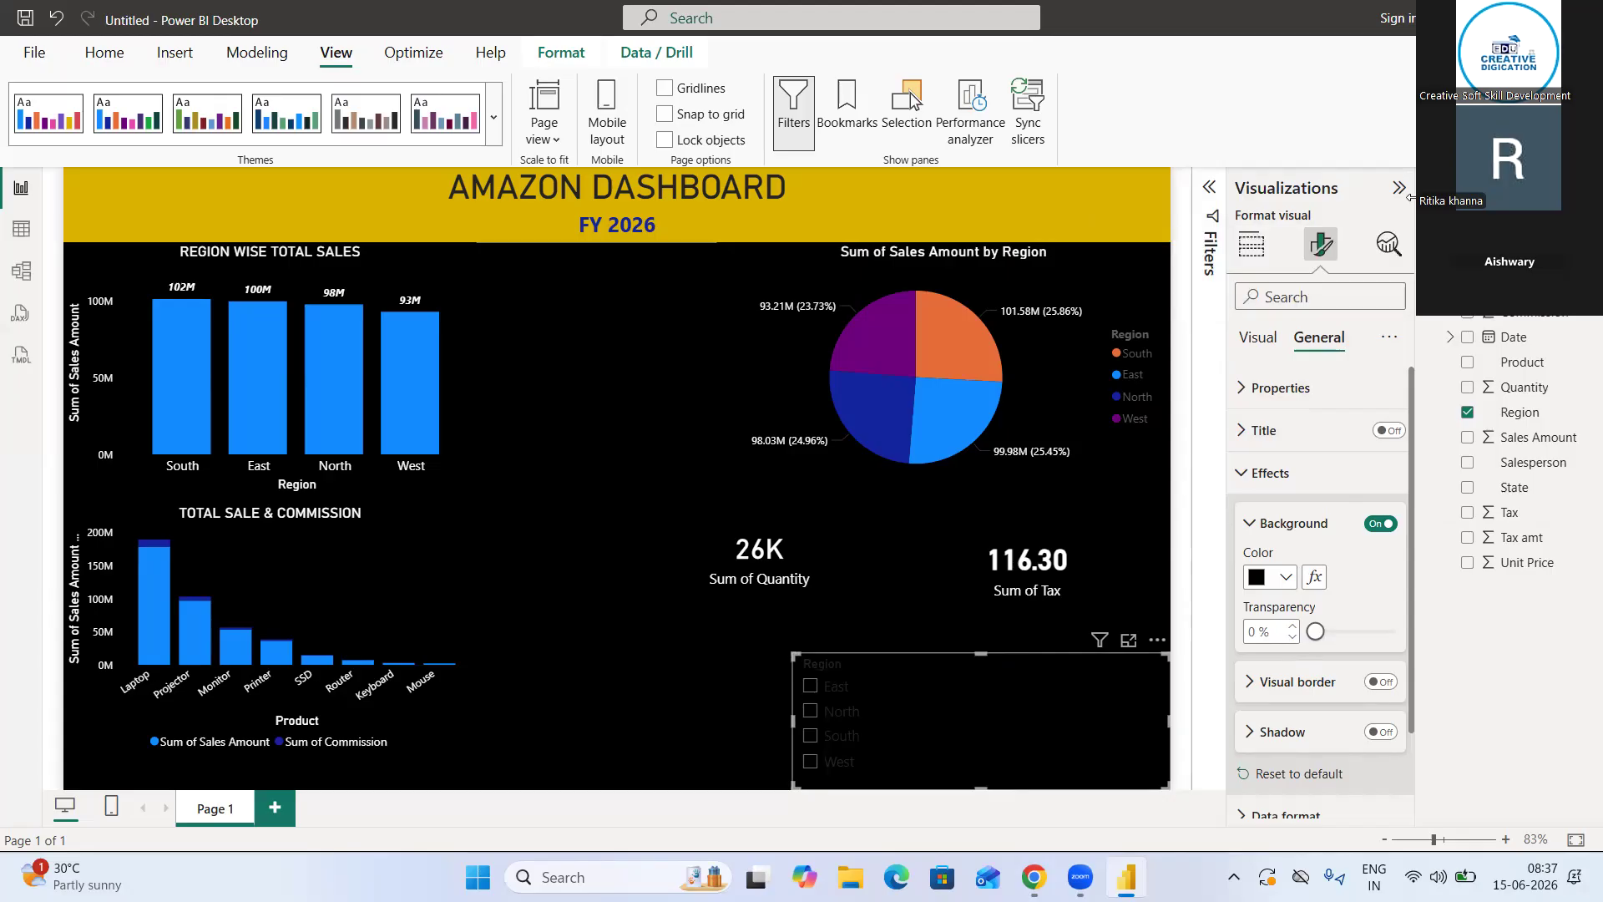
pyautogui.click(1399, 188)
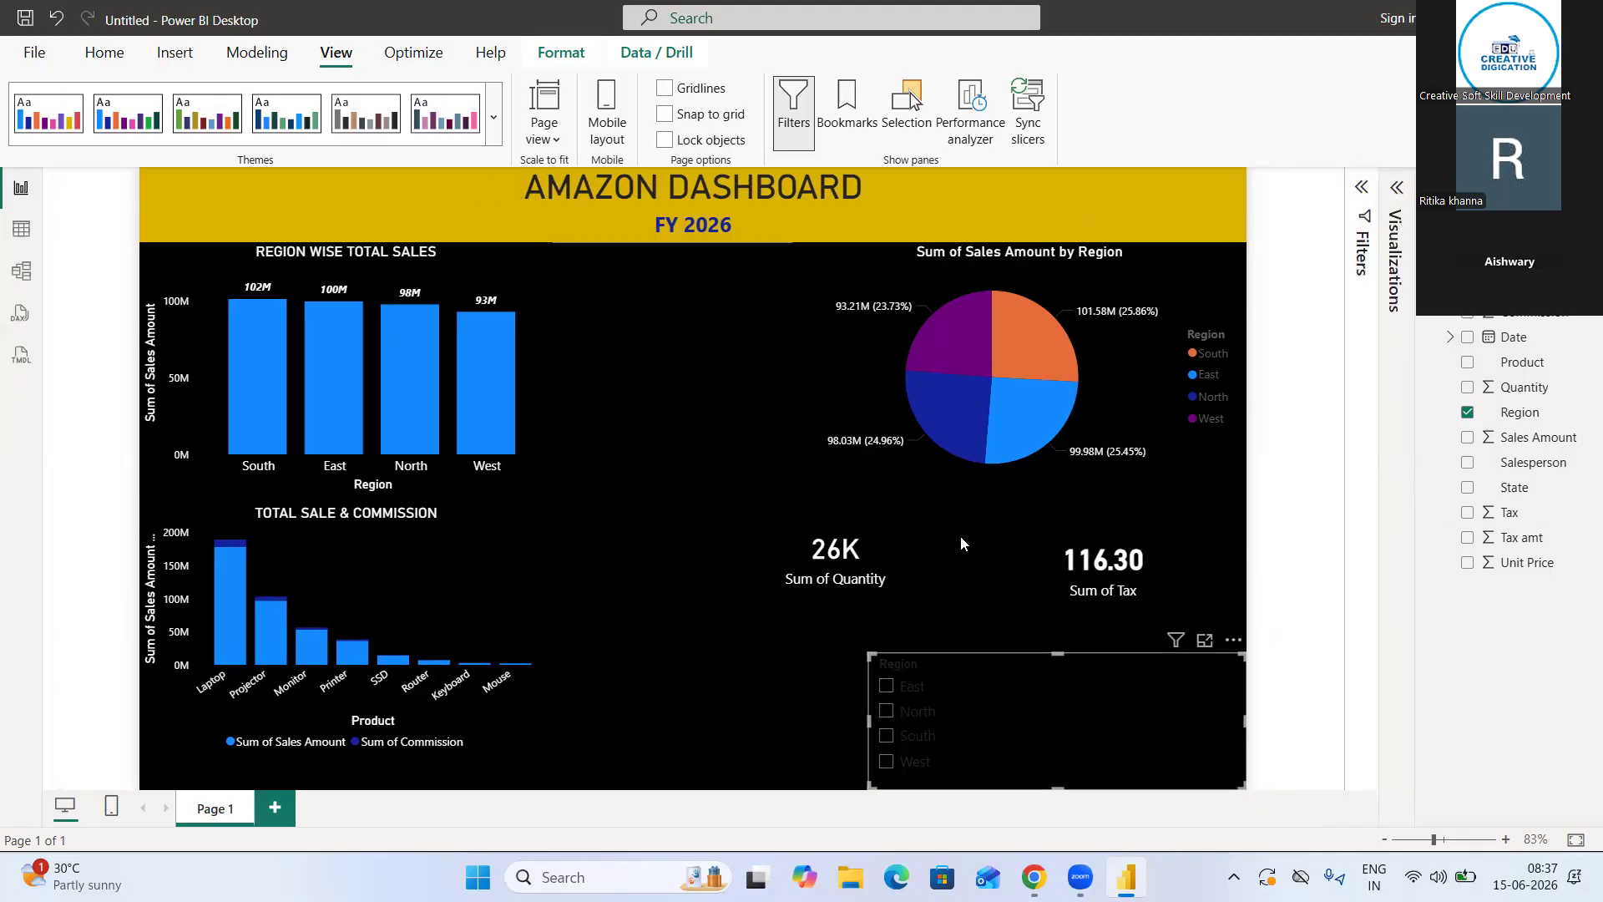
pyautogui.click(1380, 188)
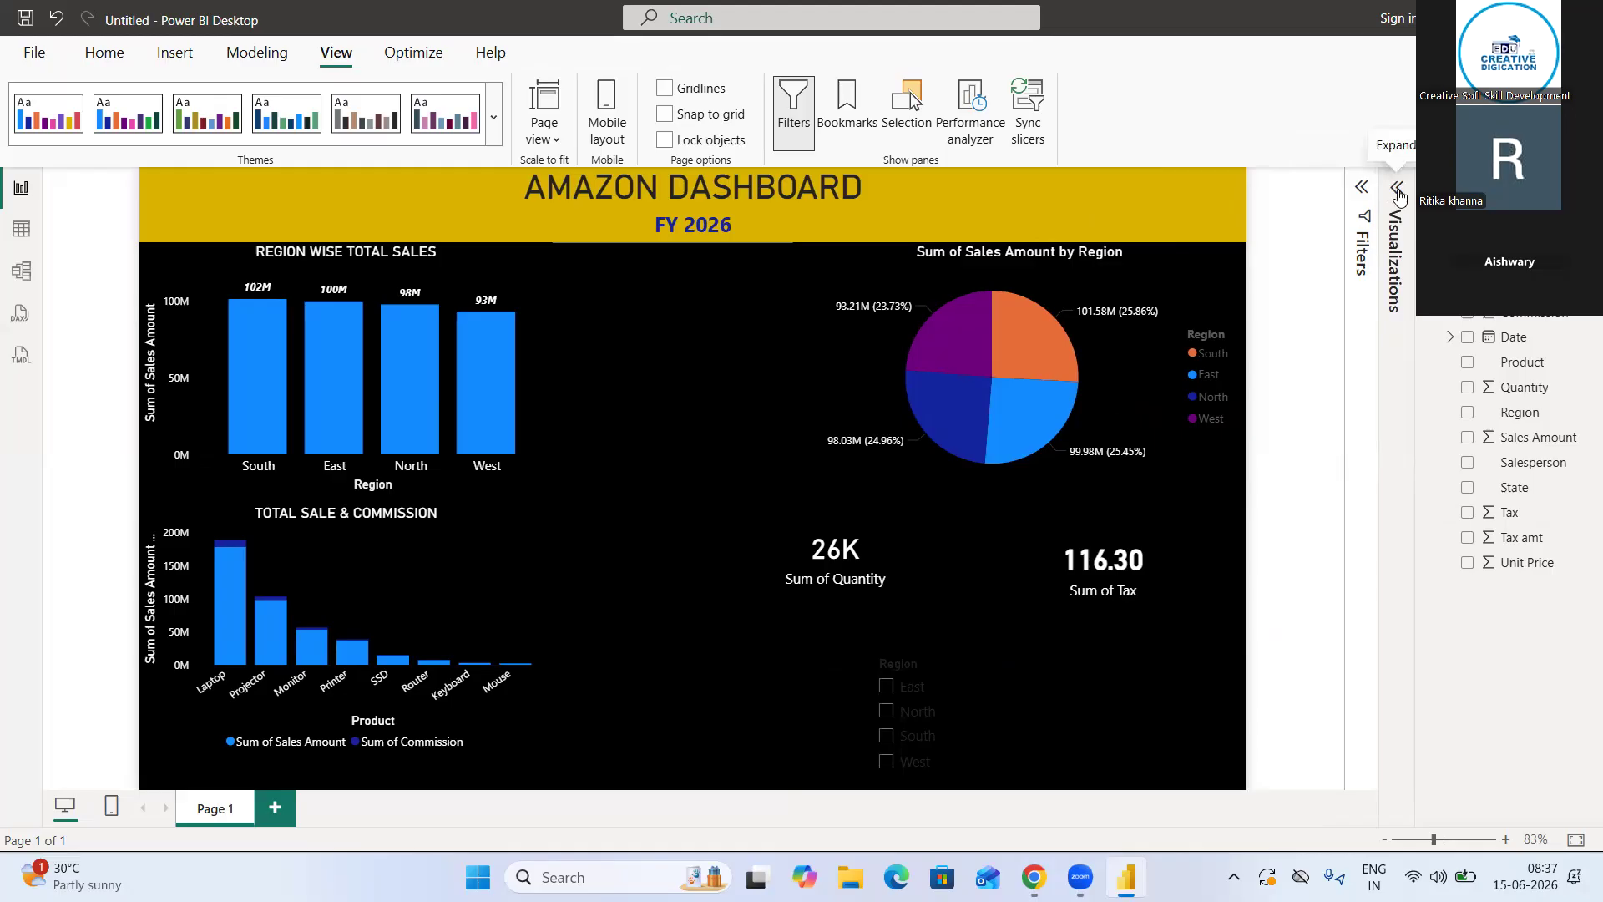
pyautogui.click(1399, 188)
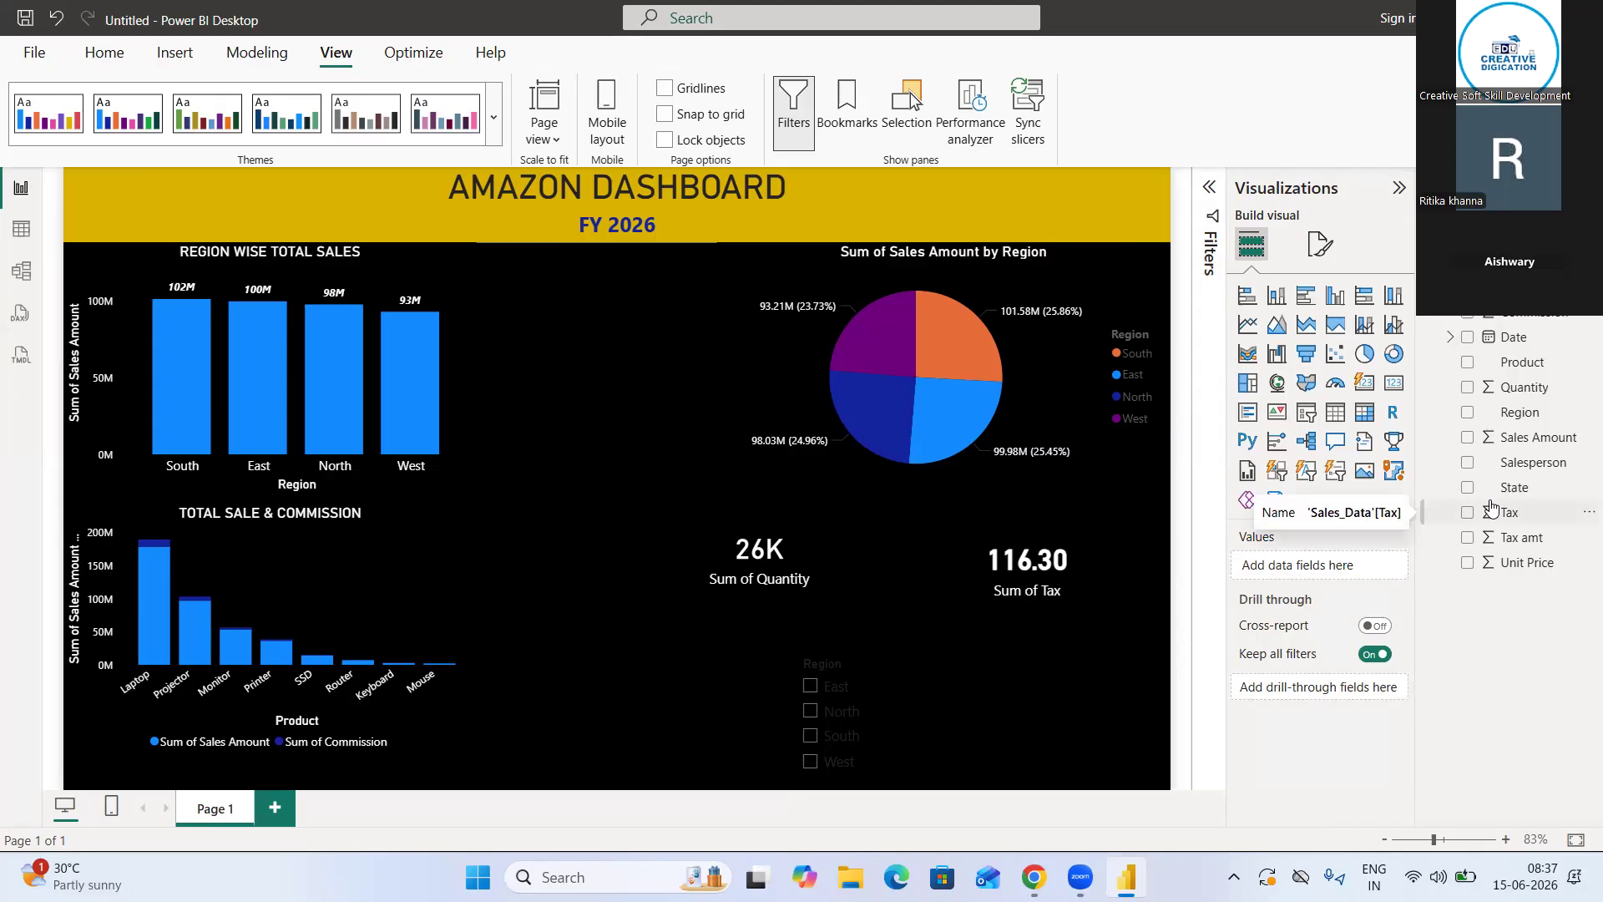
# Insert an empty image visual on the report page and dismiss the sign-in prompt
pyautogui.click(1362, 471)
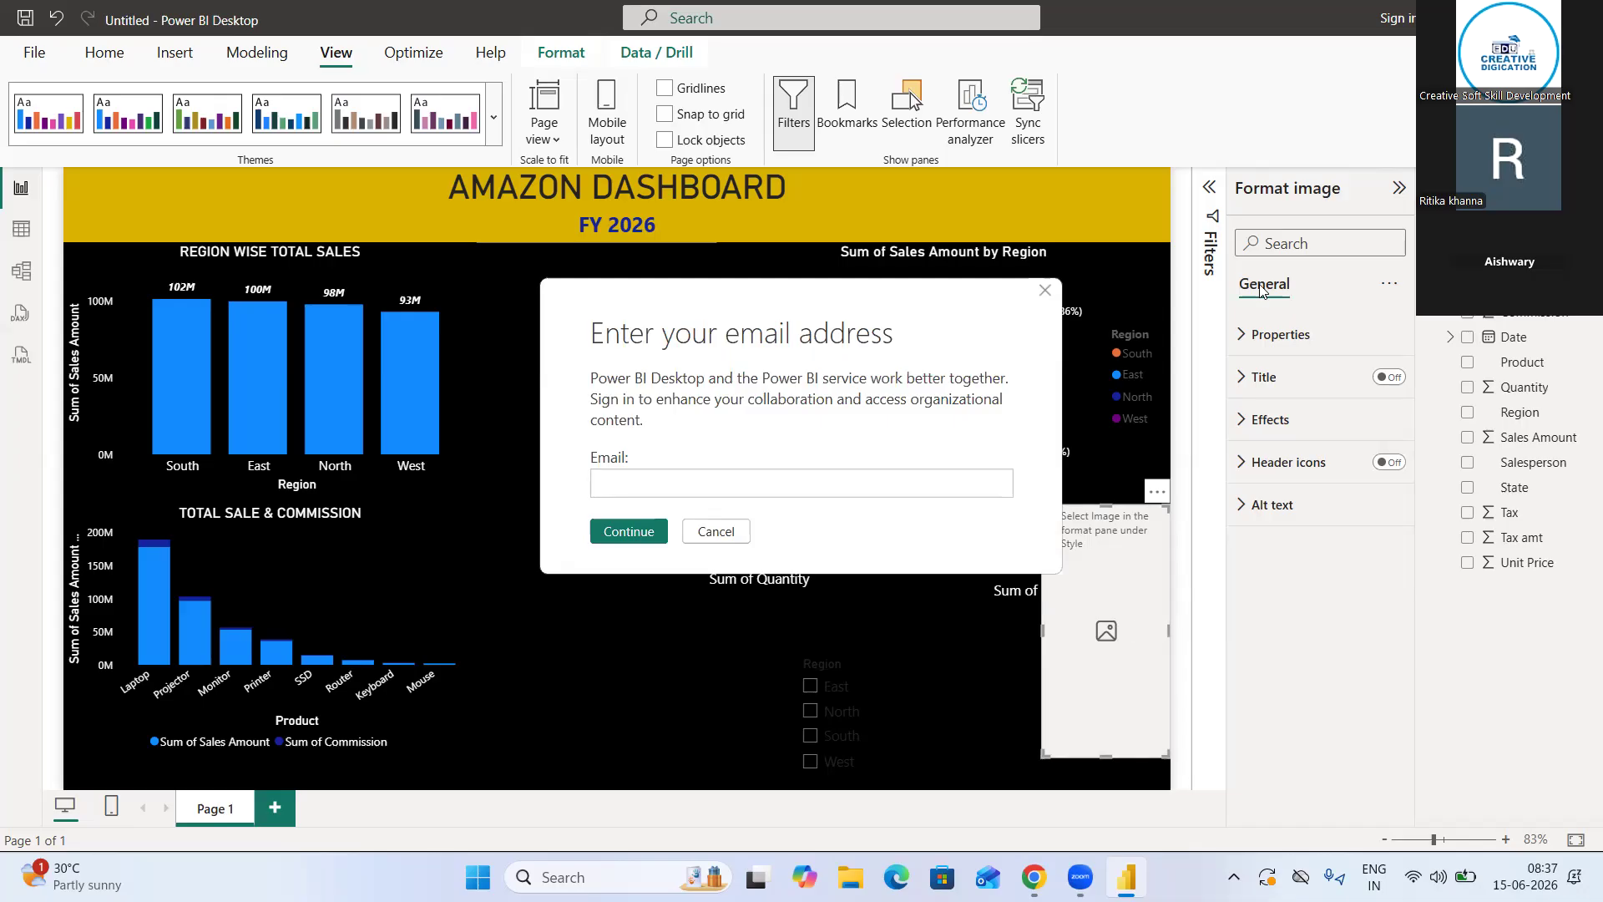
pyautogui.click(1044, 292)
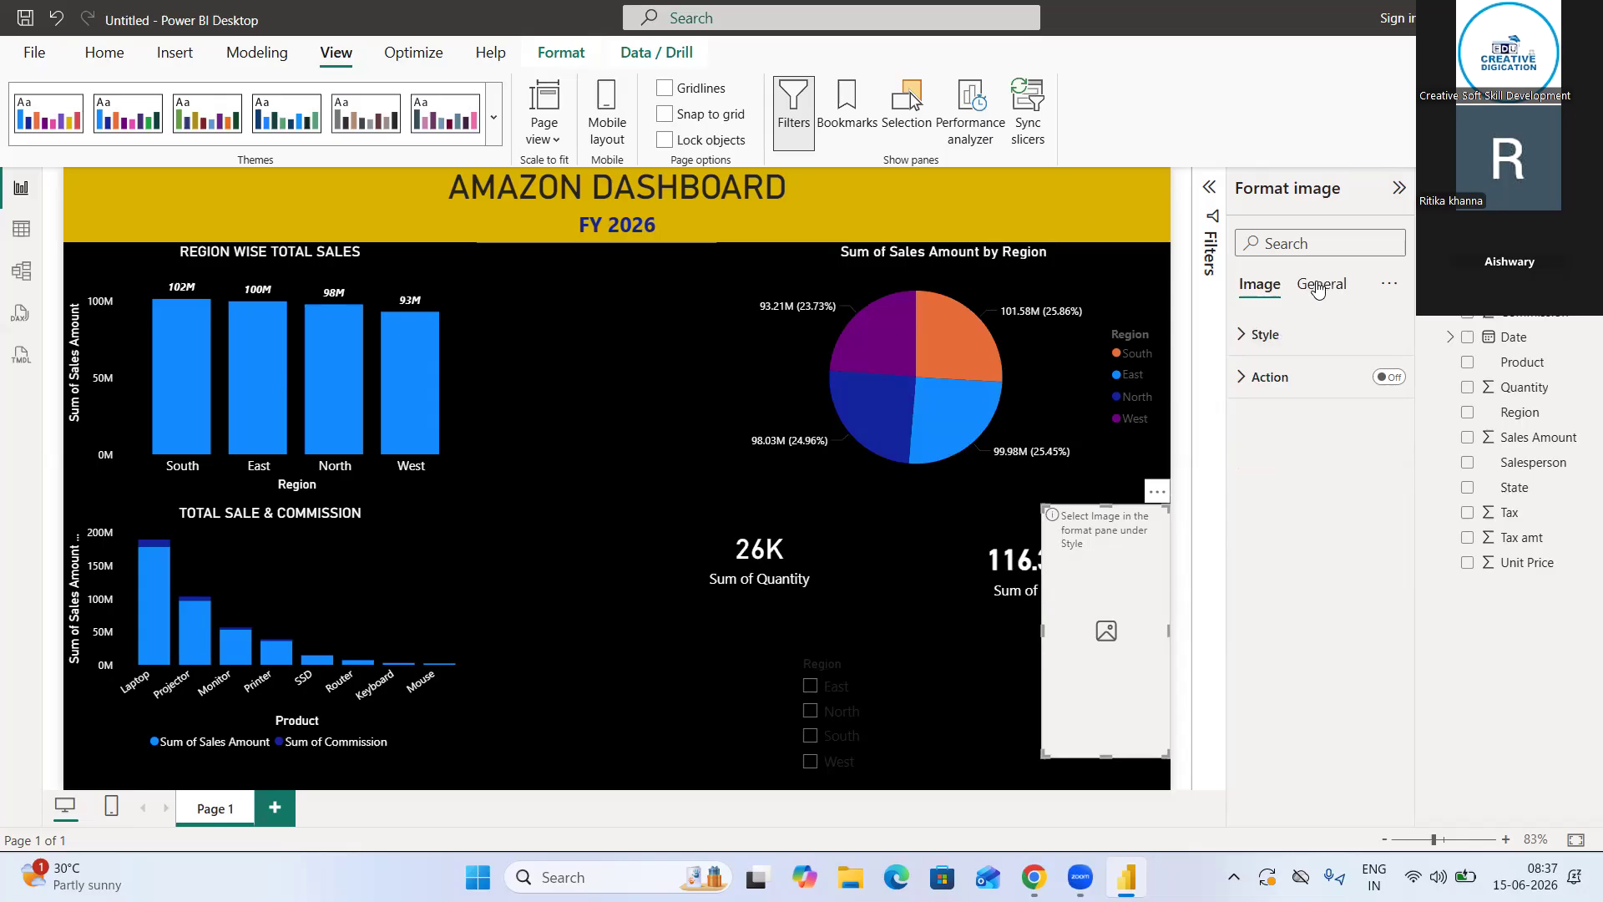
# Examine the image visual's general effects and size properties
pyautogui.click(1317, 287)
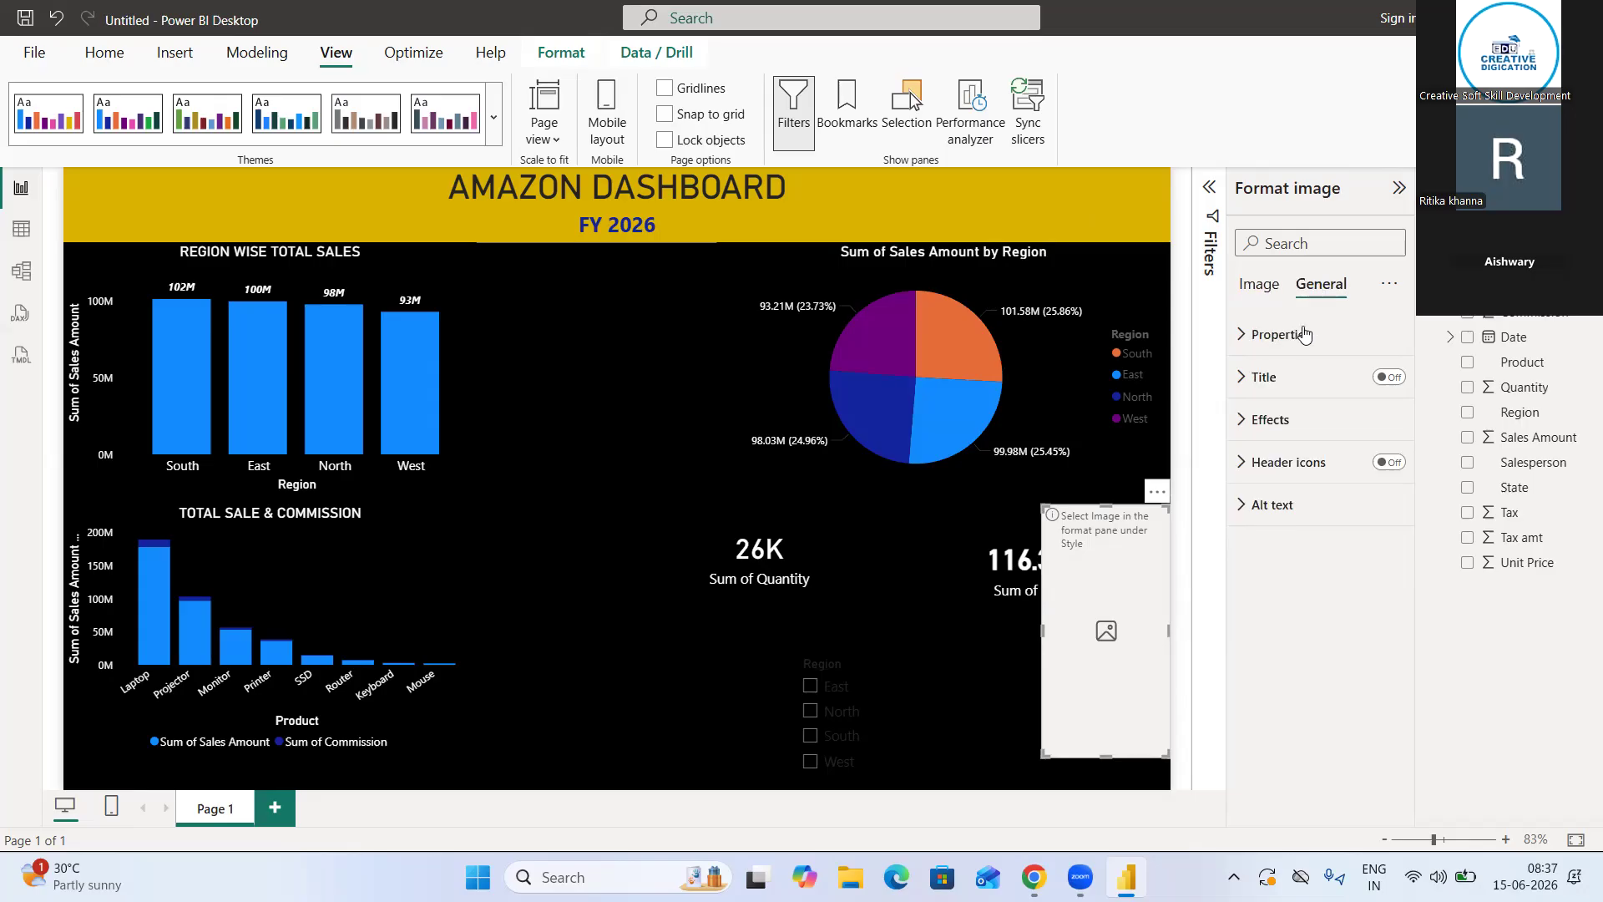
pyautogui.click(1269, 419)
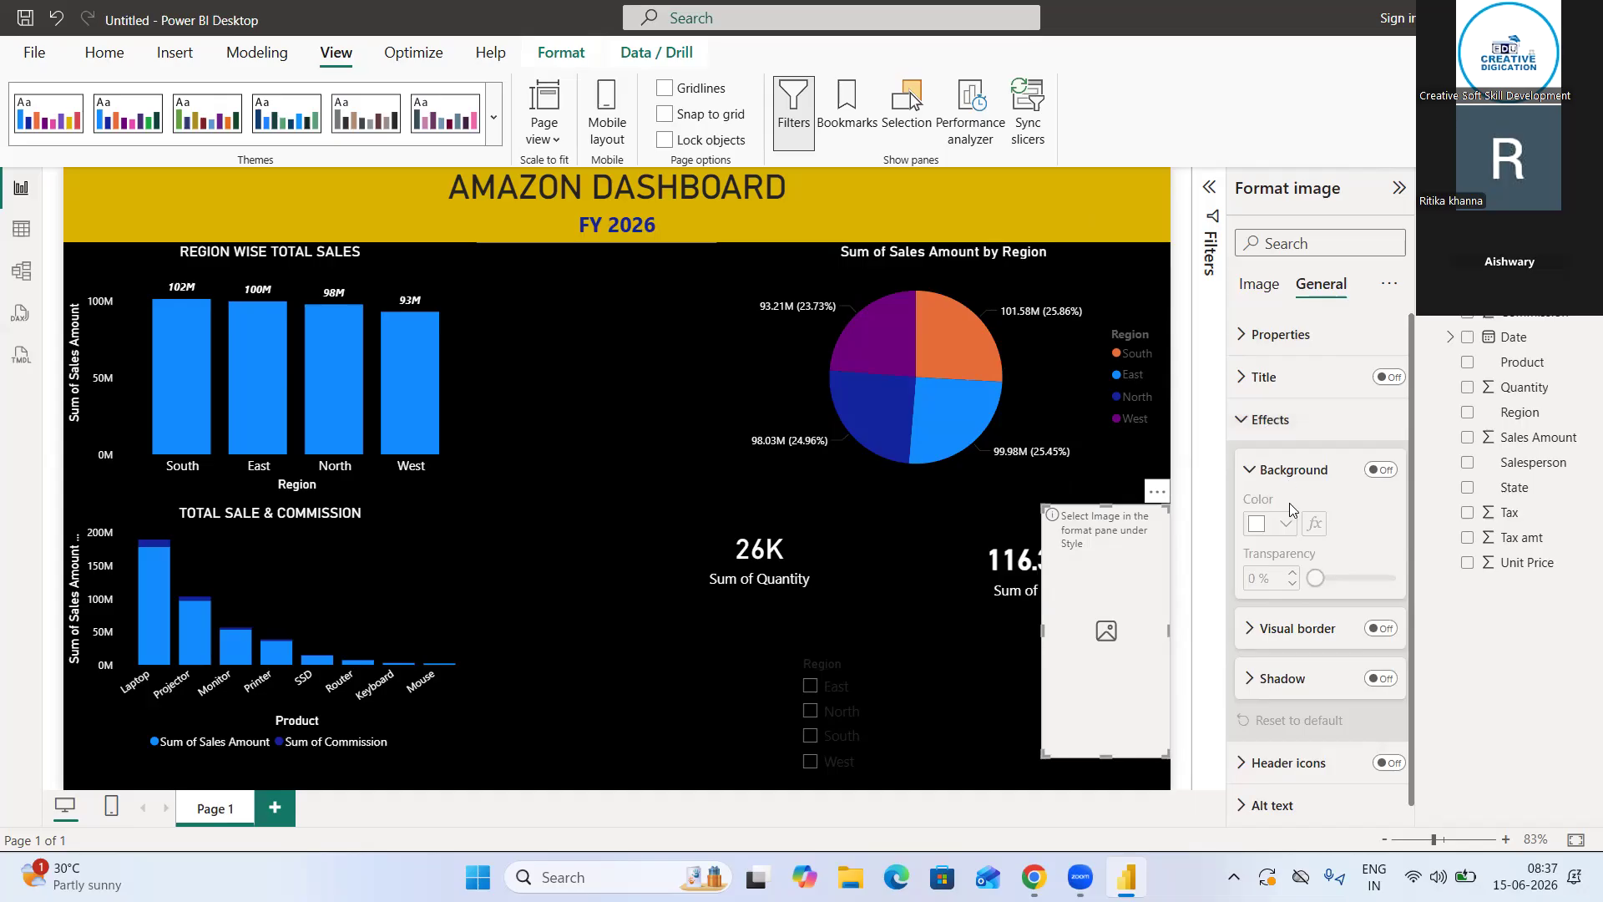
pyautogui.scroll(-1, 1344, 581)
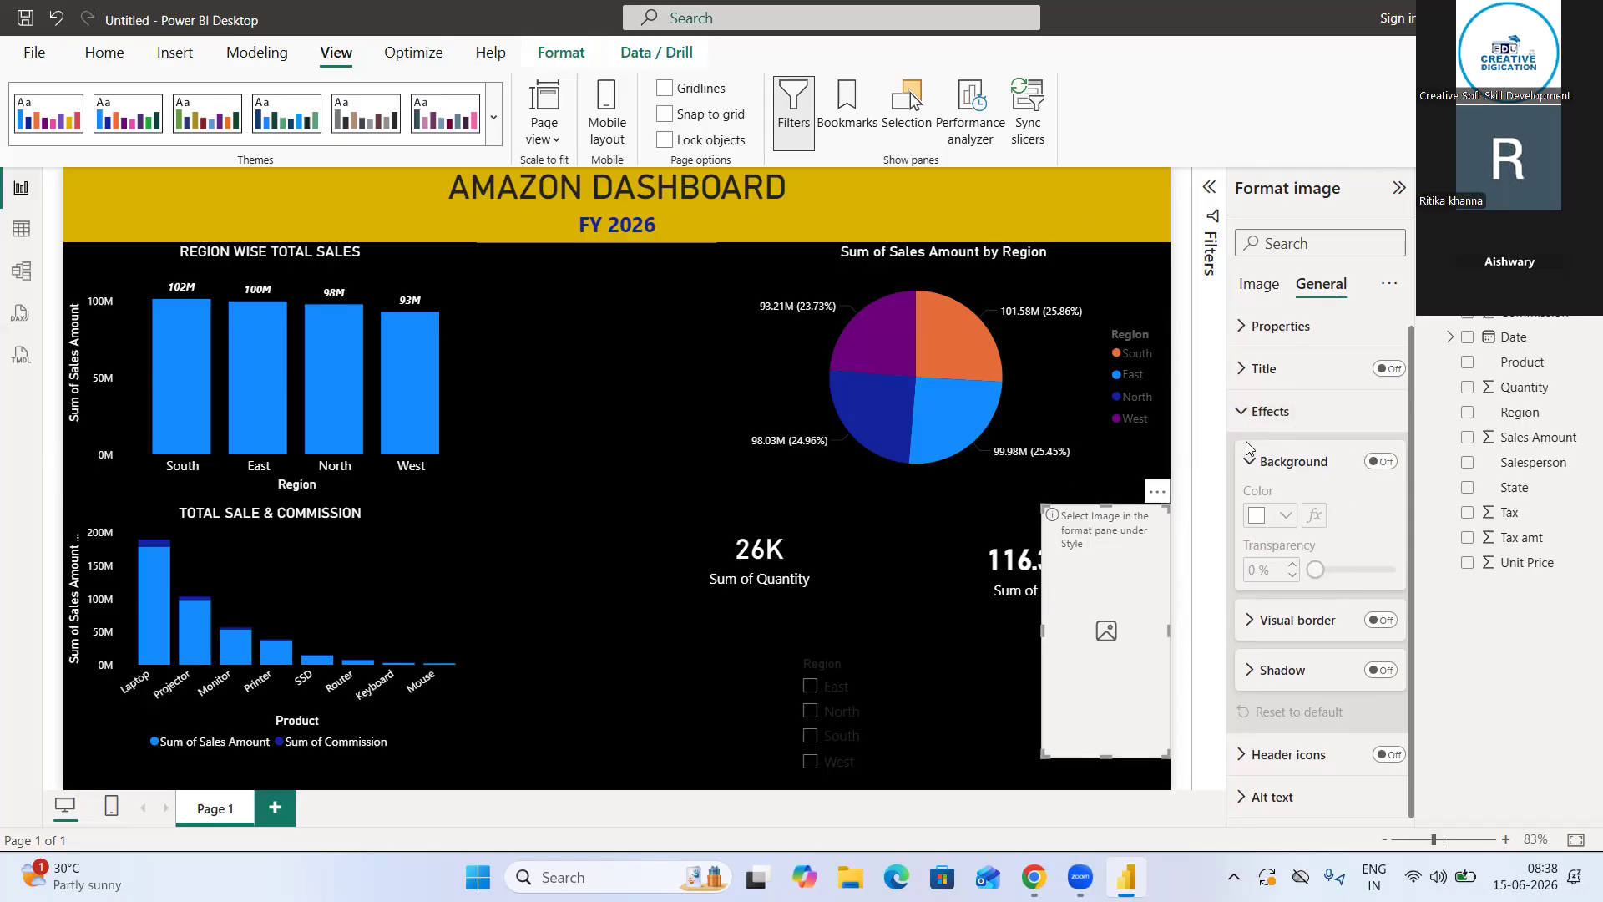
pyautogui.click(1244, 412)
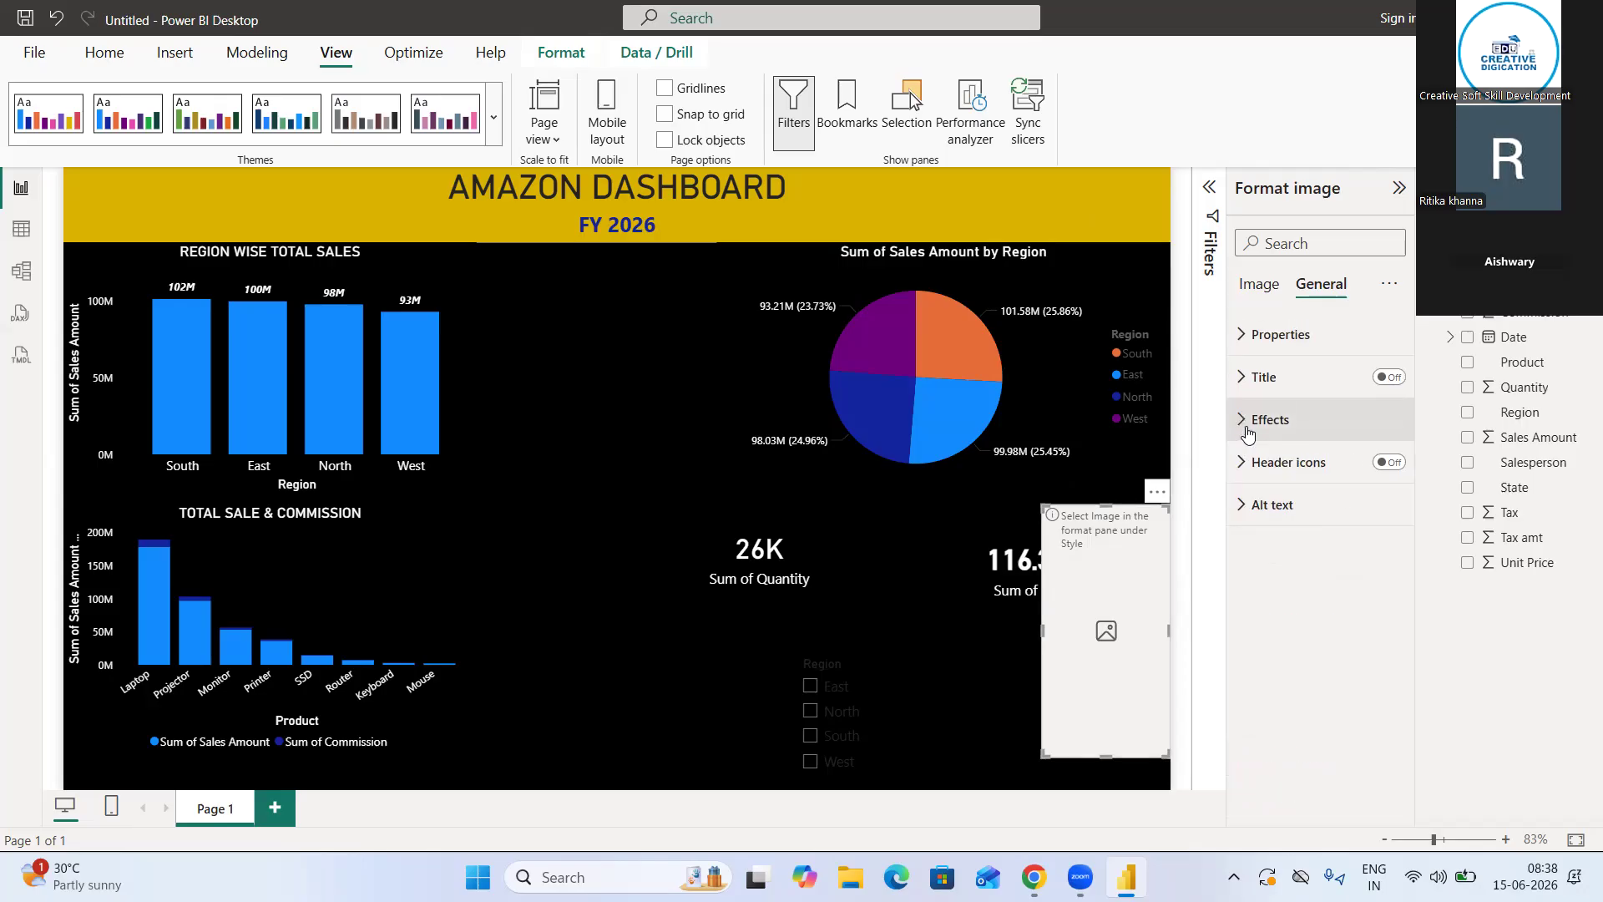
pyautogui.click(1265, 342)
pyautogui.scroll(-1, 1315, 632)
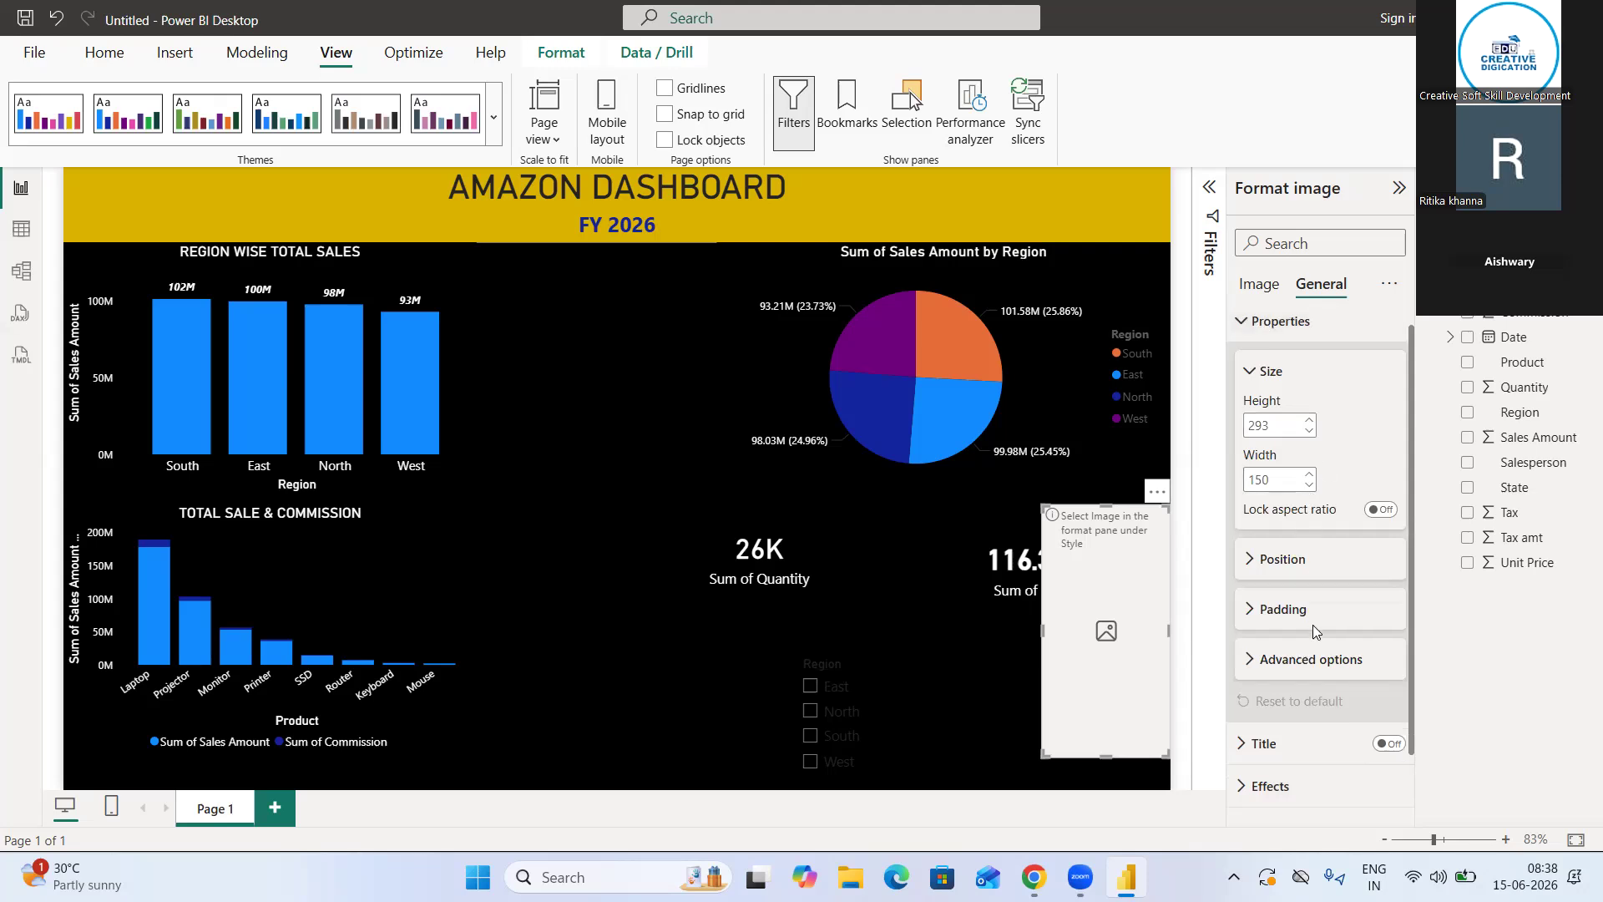
pyautogui.scroll(-2, 1315, 632)
pyautogui.scroll(2, 1294, 551)
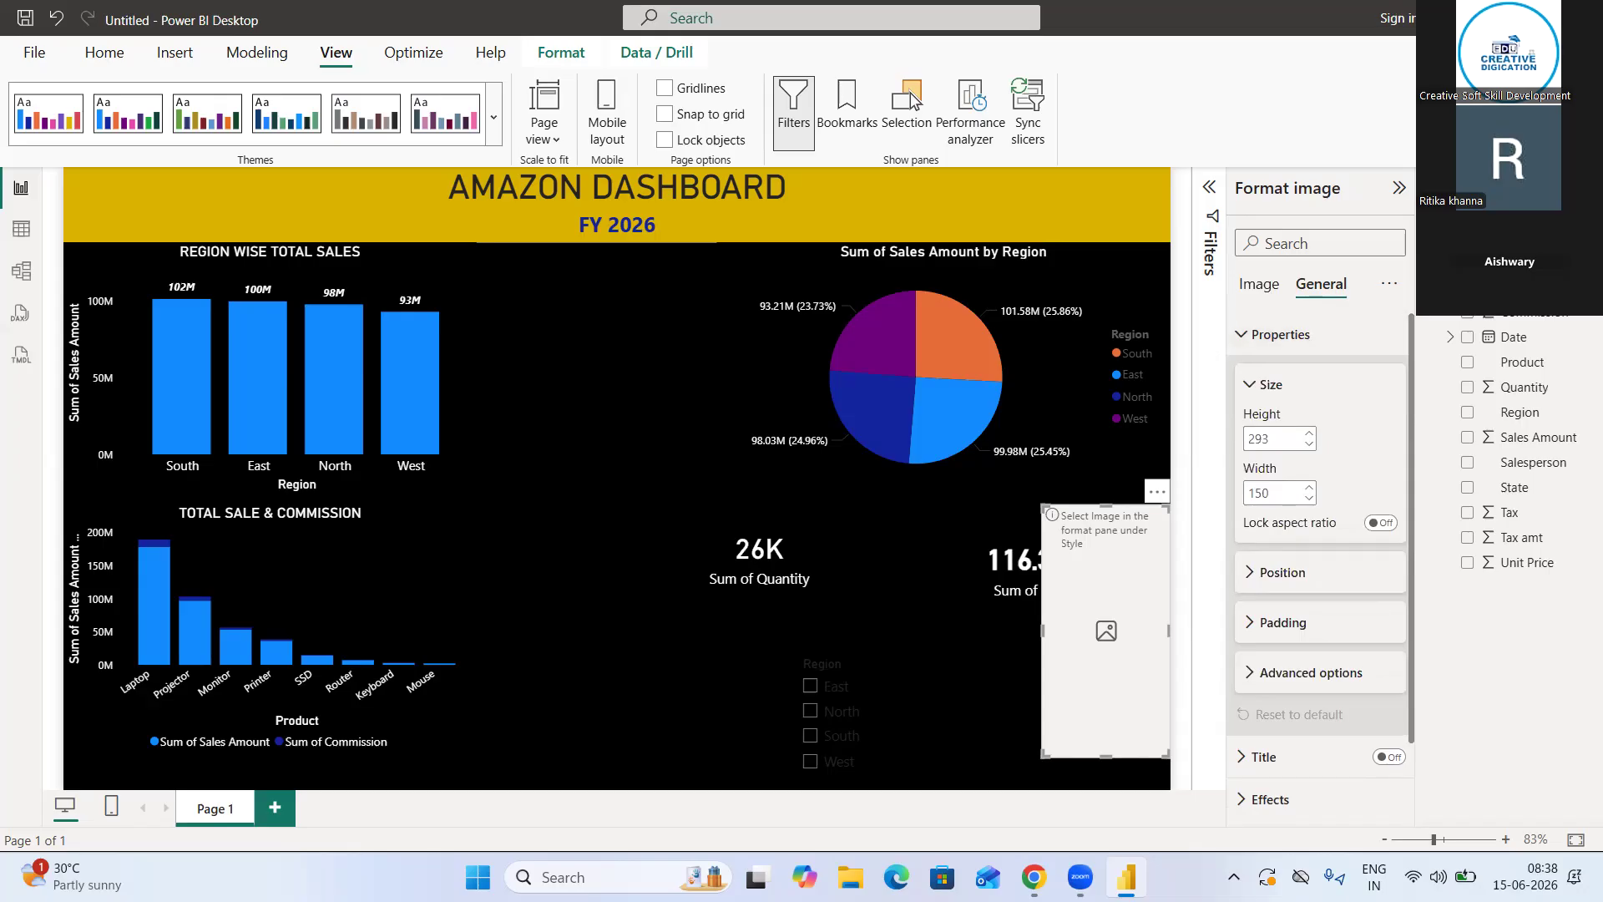
# Load the picture tally-prime-500x500-1 from the Desktop folder into the image visual, dismissing the sign-in prompt
pyautogui.click(1260, 288)
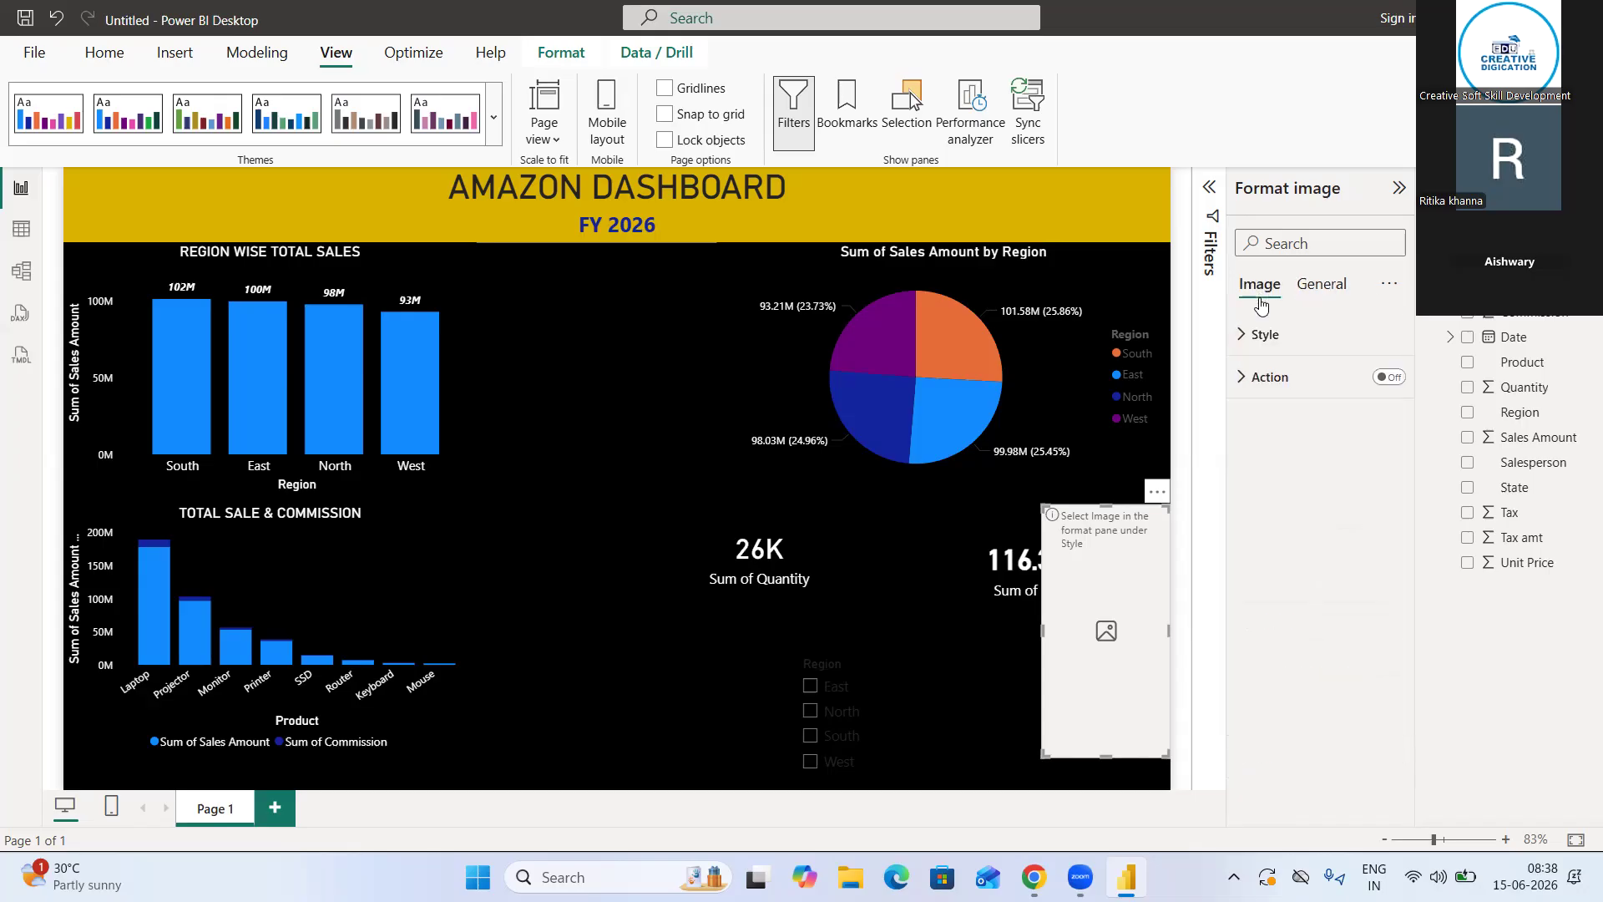
pyautogui.click(1279, 336)
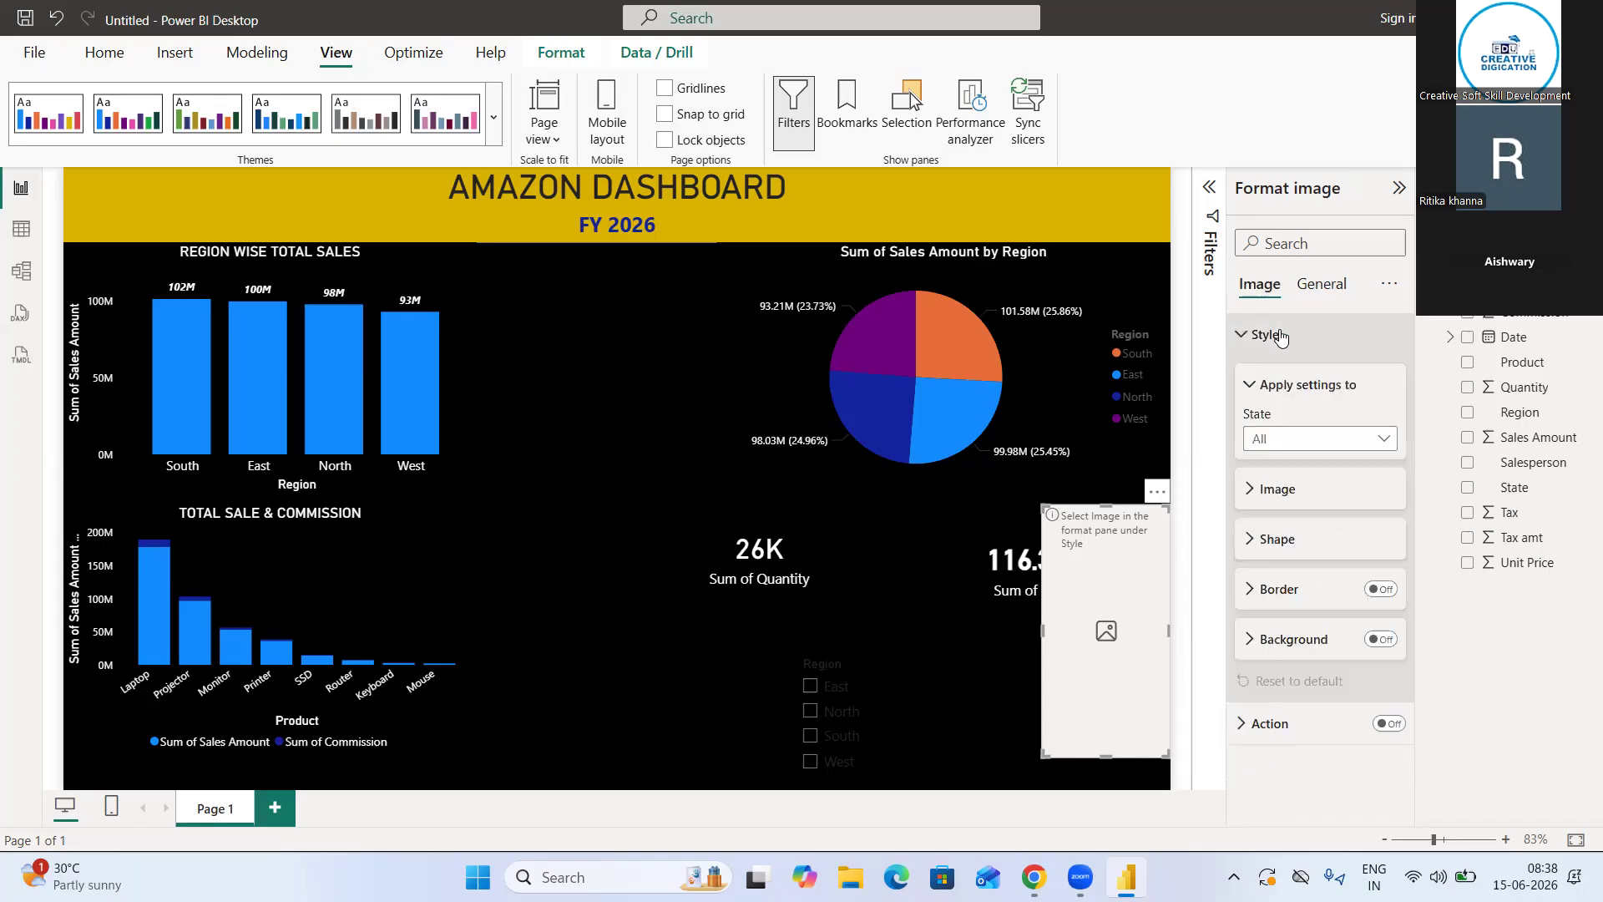
pyautogui.click(1290, 496)
pyautogui.scroll(-2, 1364, 518)
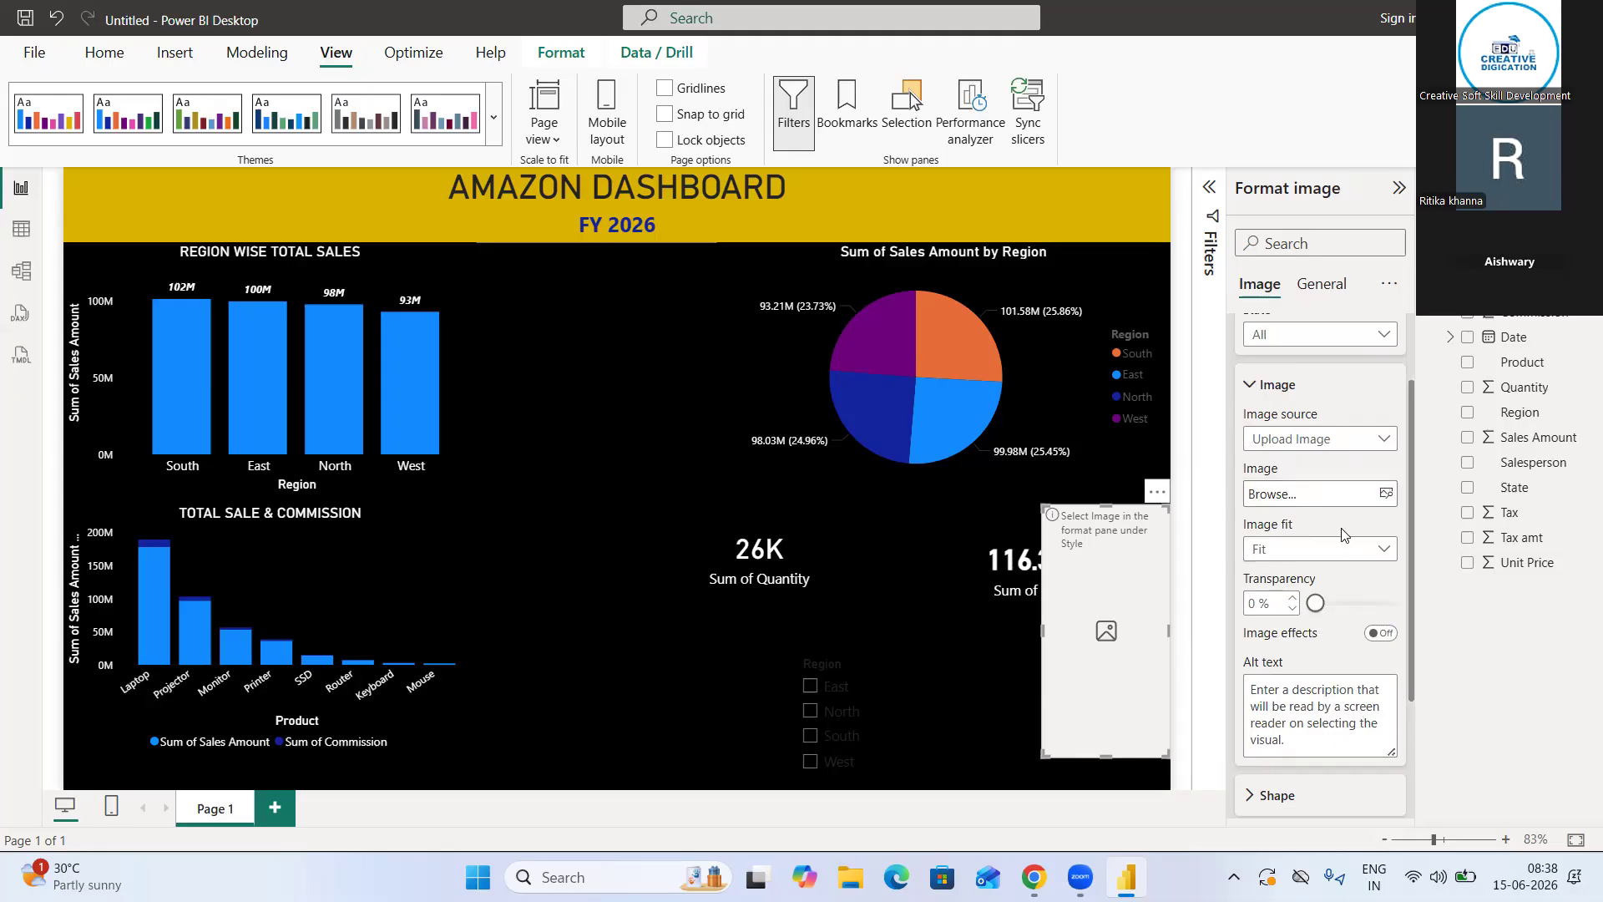
pyautogui.click(1369, 494)
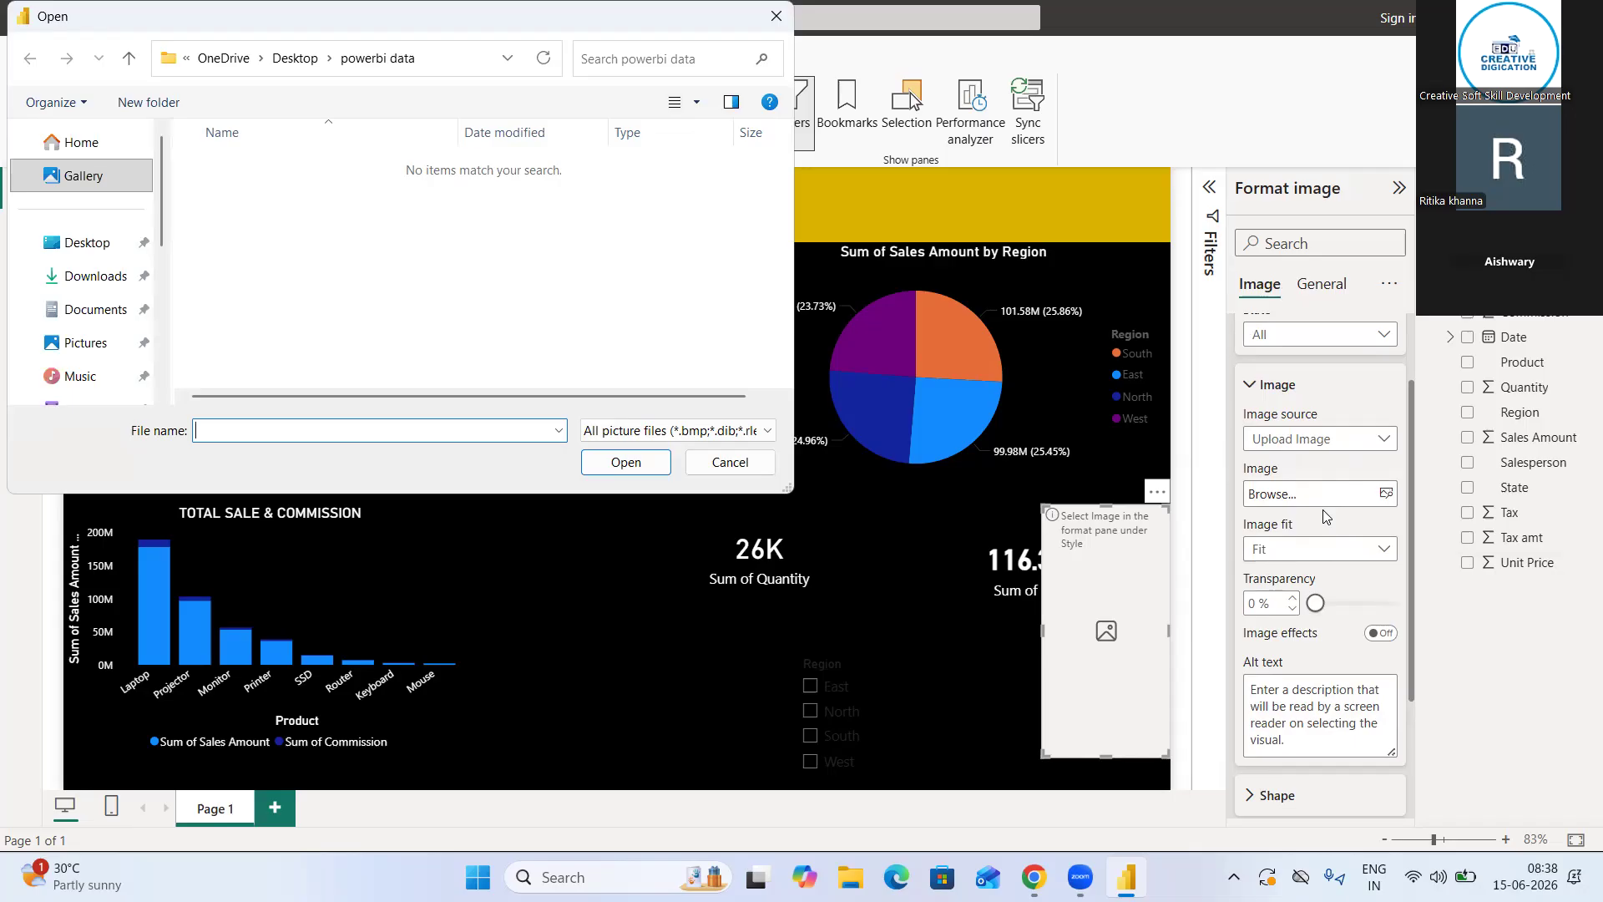
pyautogui.click(89, 244)
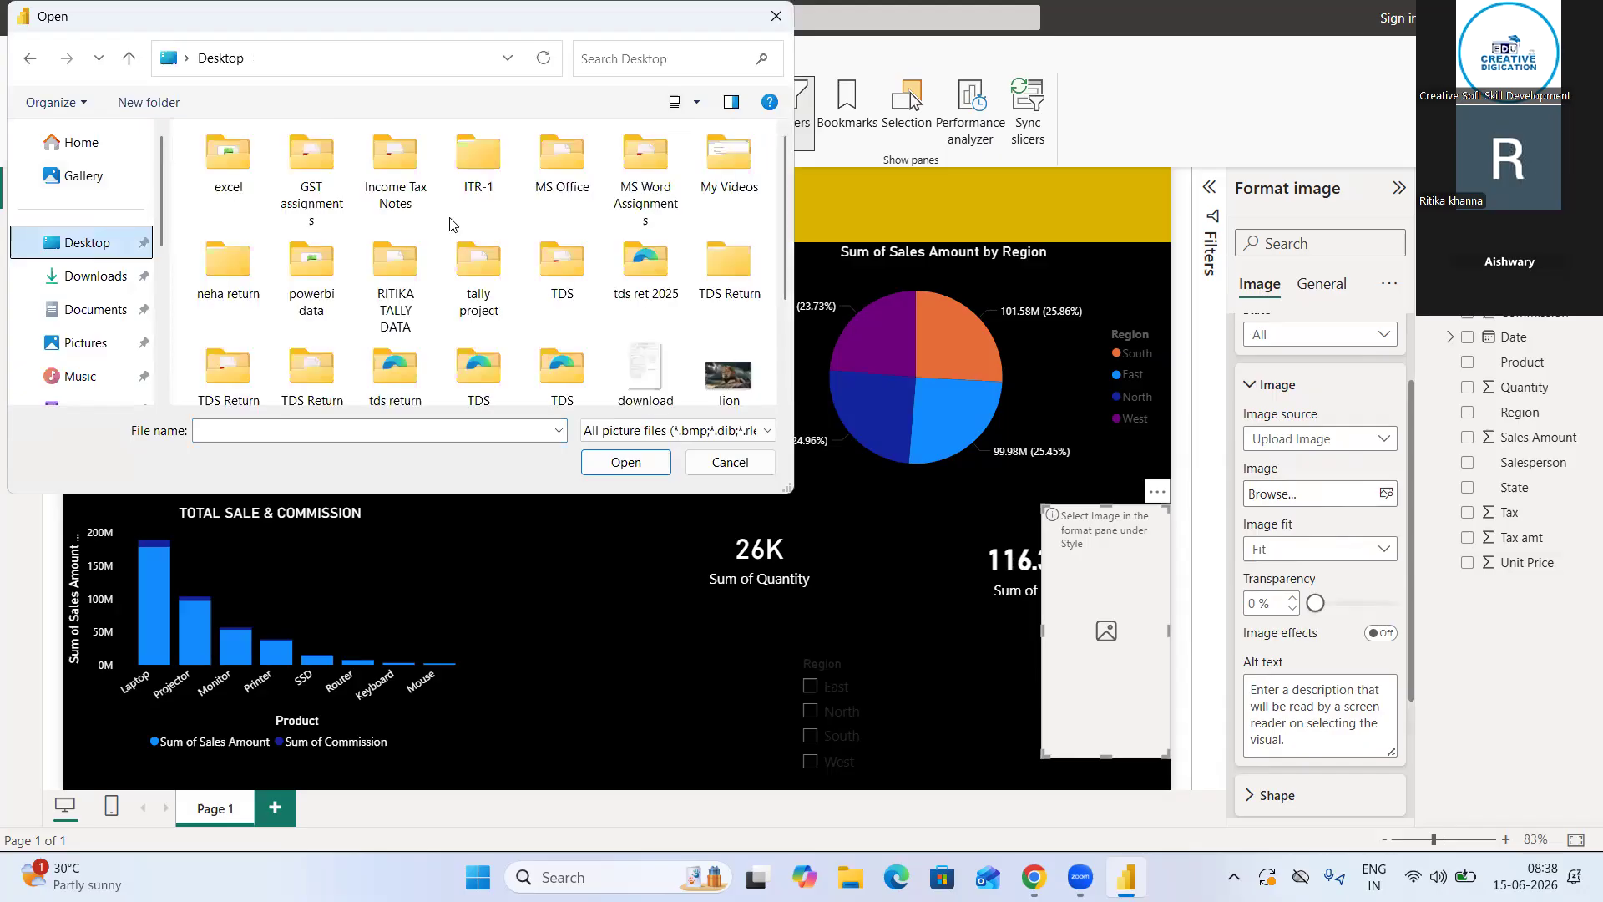
pyautogui.scroll(-2, 632, 239)
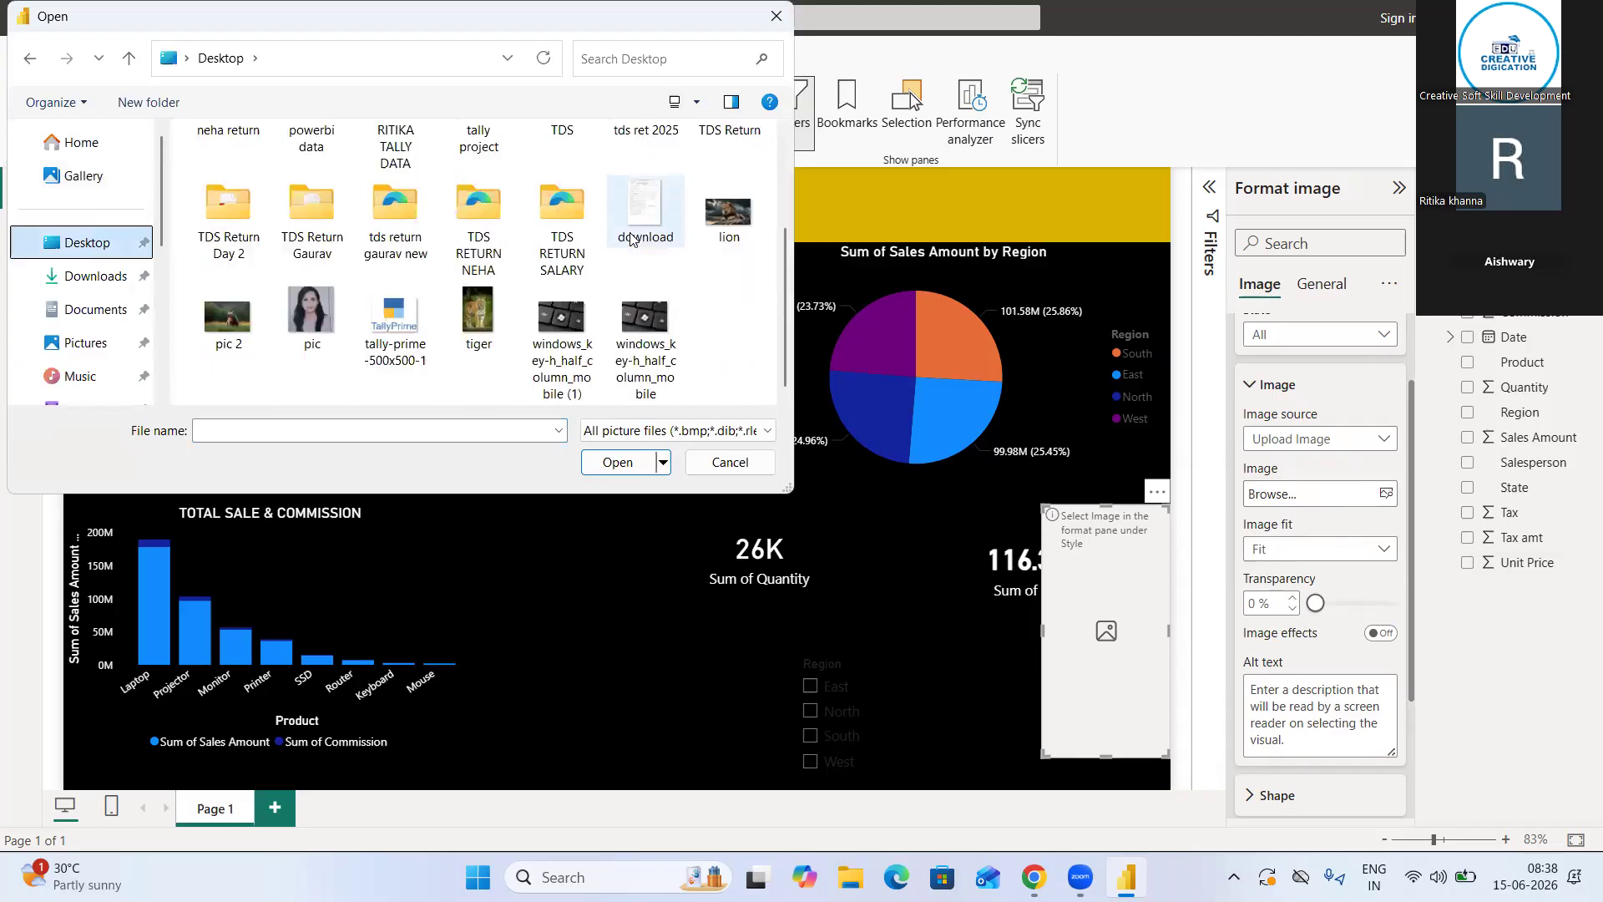
pyautogui.click(375, 332)
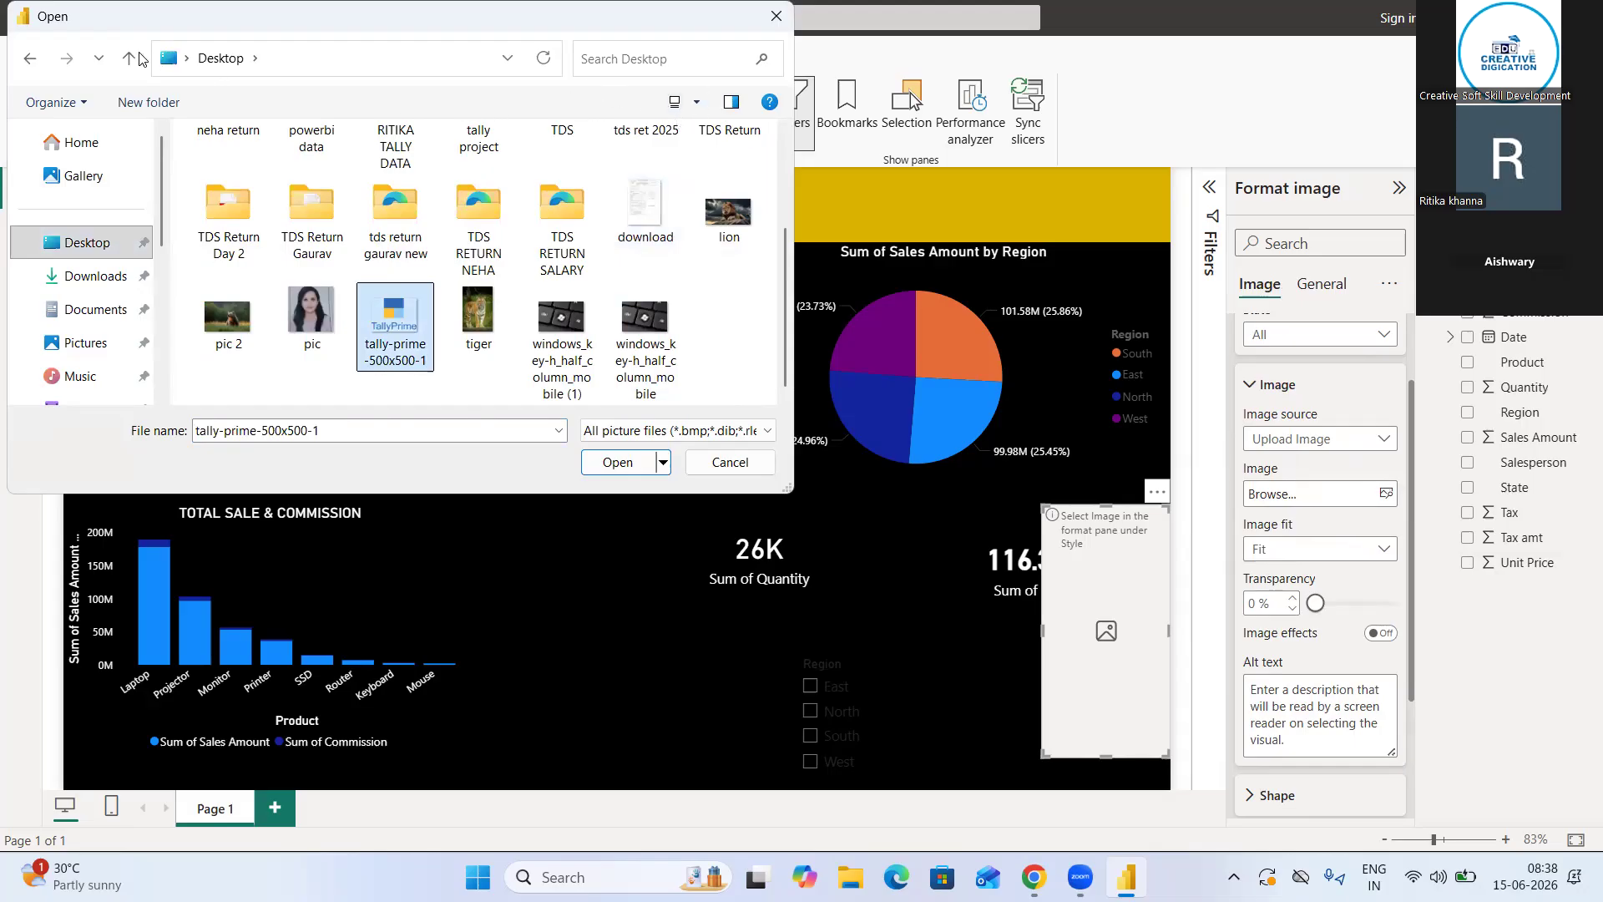
pyautogui.moveTo(114, 29); pyautogui.dragTo(473, 161)
pyautogui.click(977, 596)
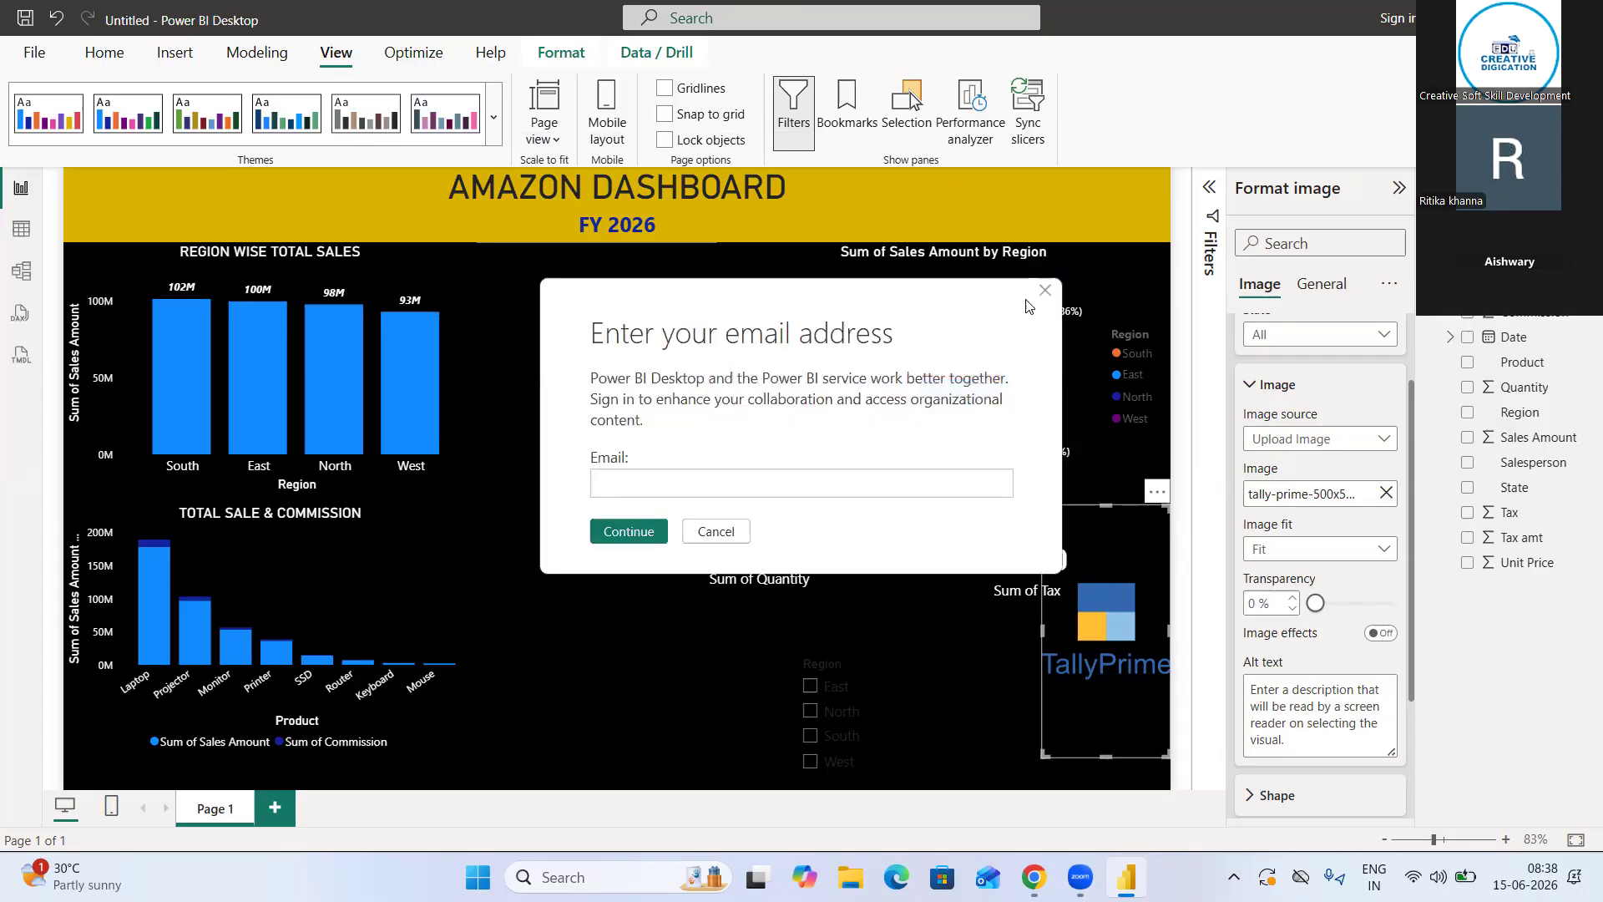
pyautogui.click(1044, 294)
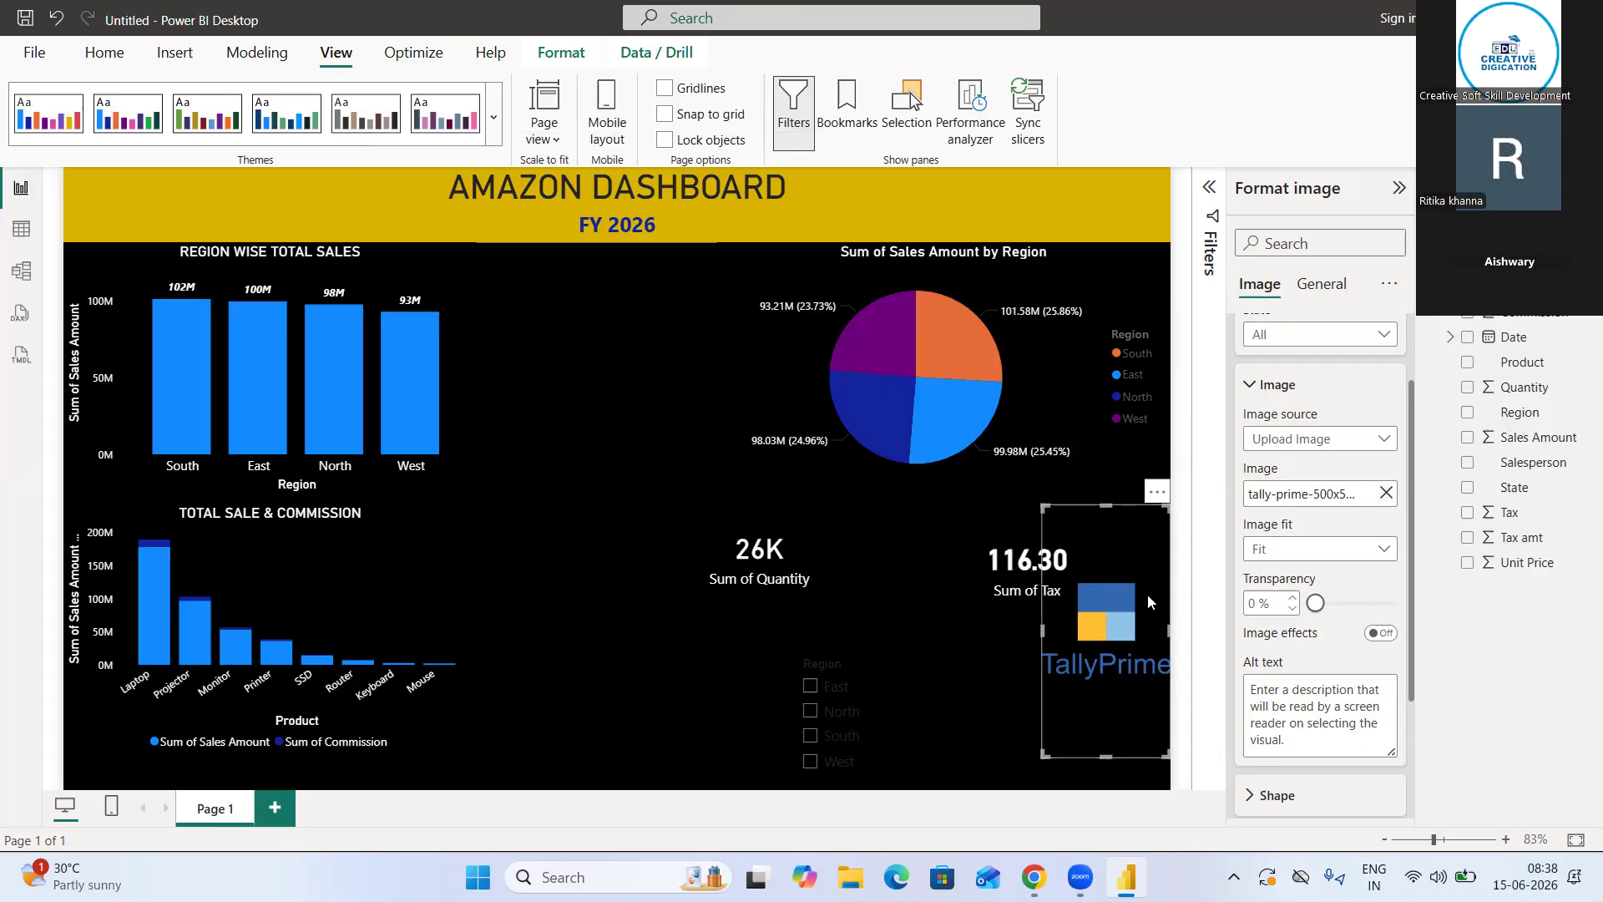
# Move the TallyPrime logo into the empty space between the product chart and the Region slicer, dismissing the sign-in prompt
pyautogui.moveTo(1115, 508); pyautogui.dragTo(620, 560)
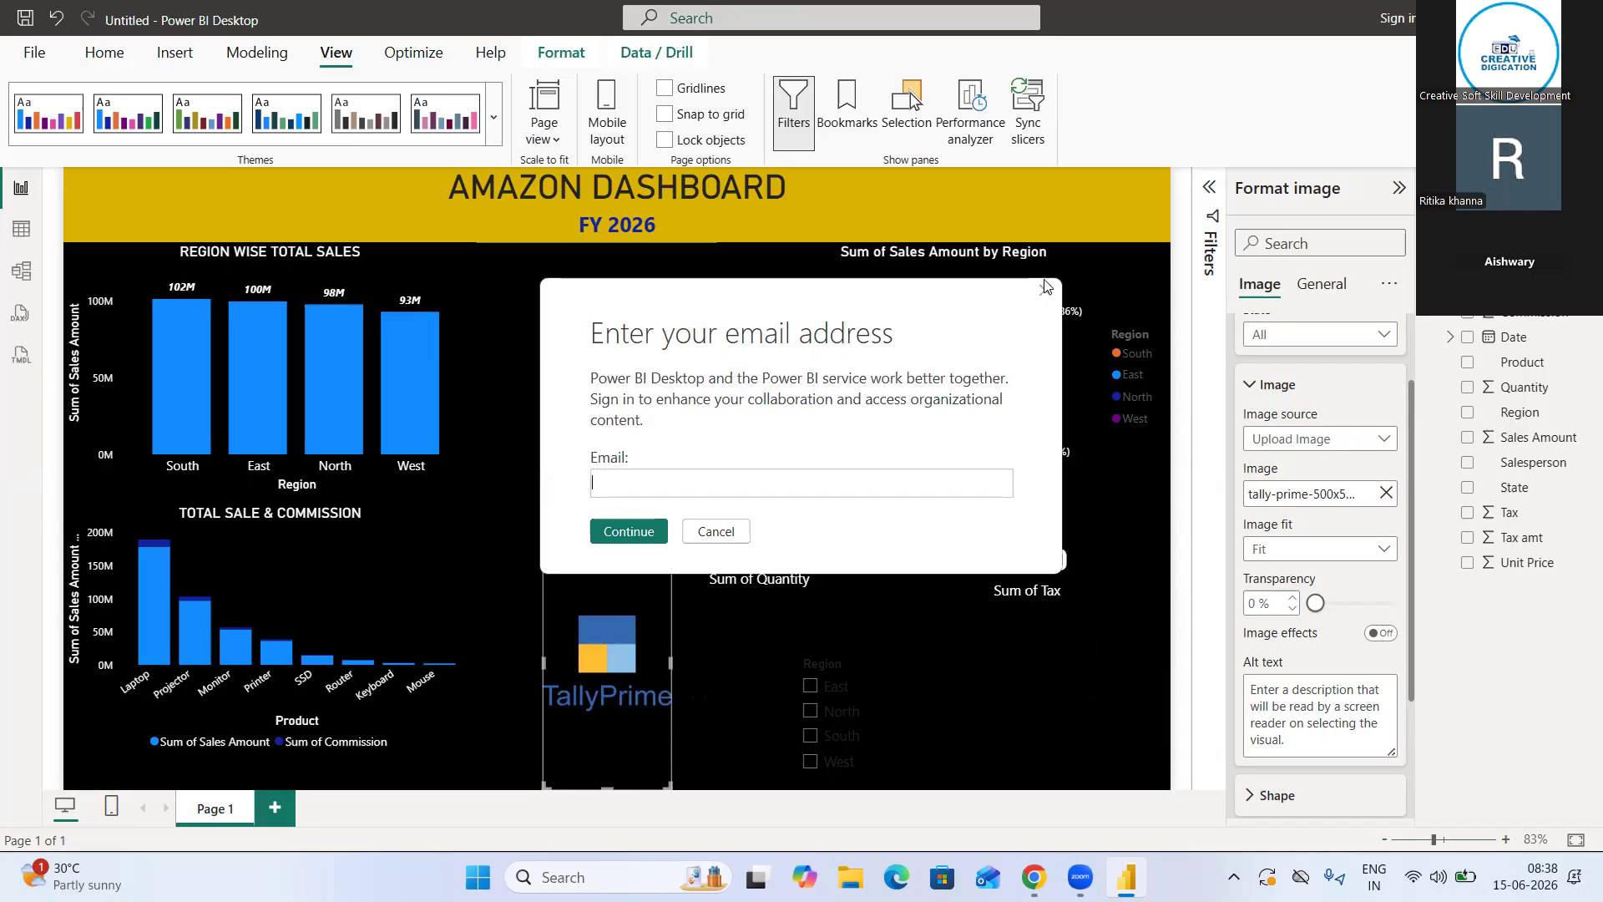
pyautogui.click(1044, 292)
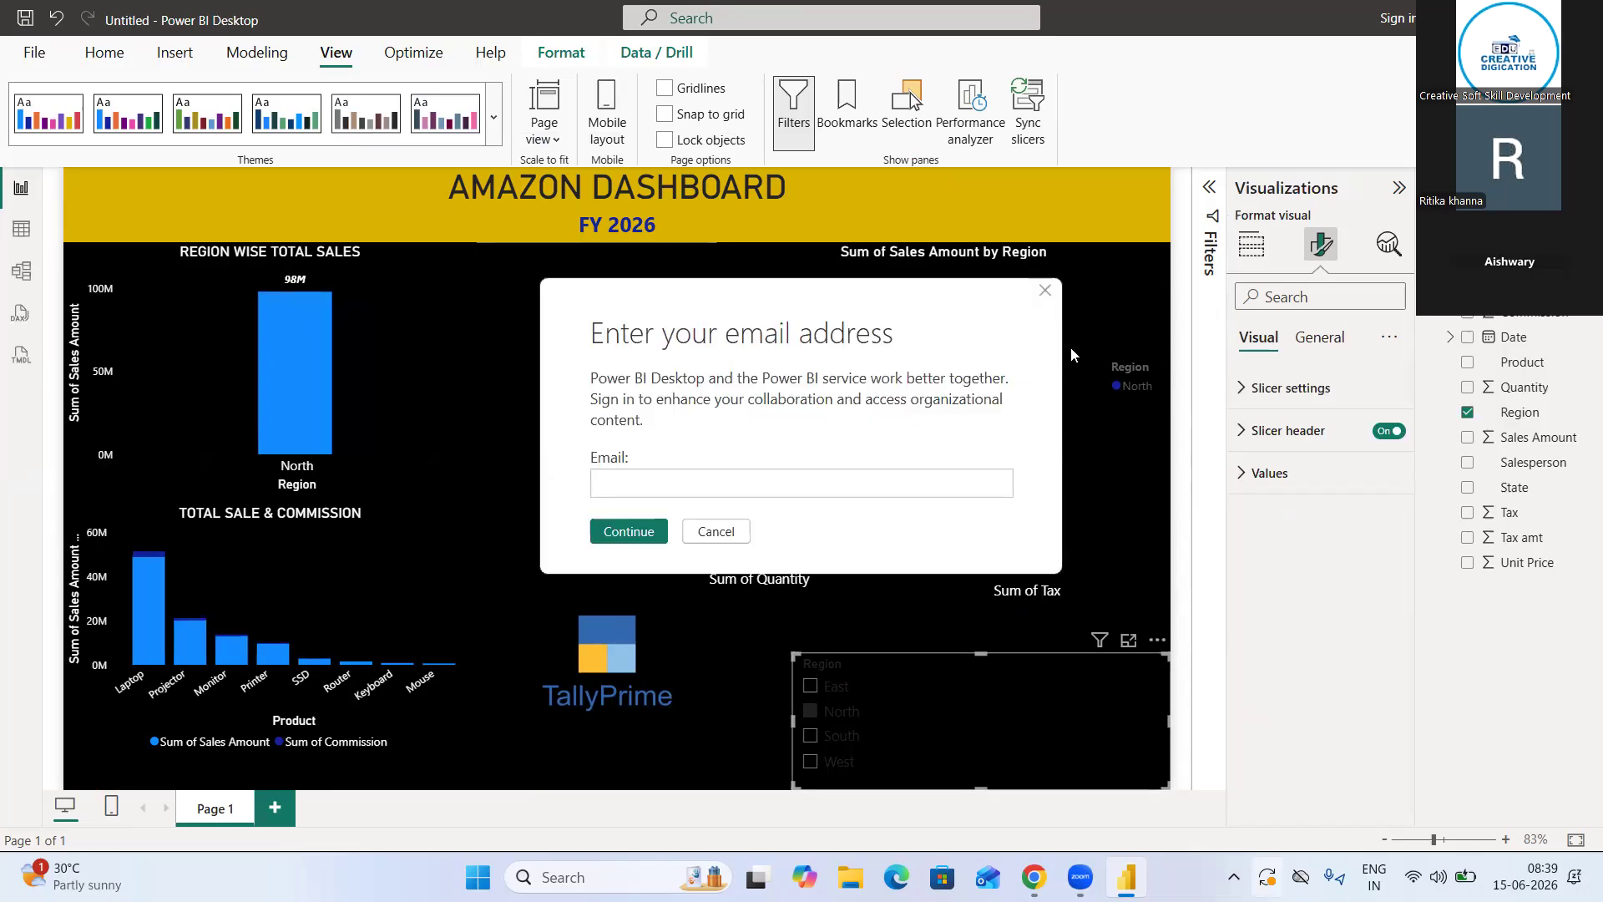
# Test the Region slicer by filtering the dashboard to North and finally to East, dismissing the sign-in prompts
pyautogui.click(1045, 292)
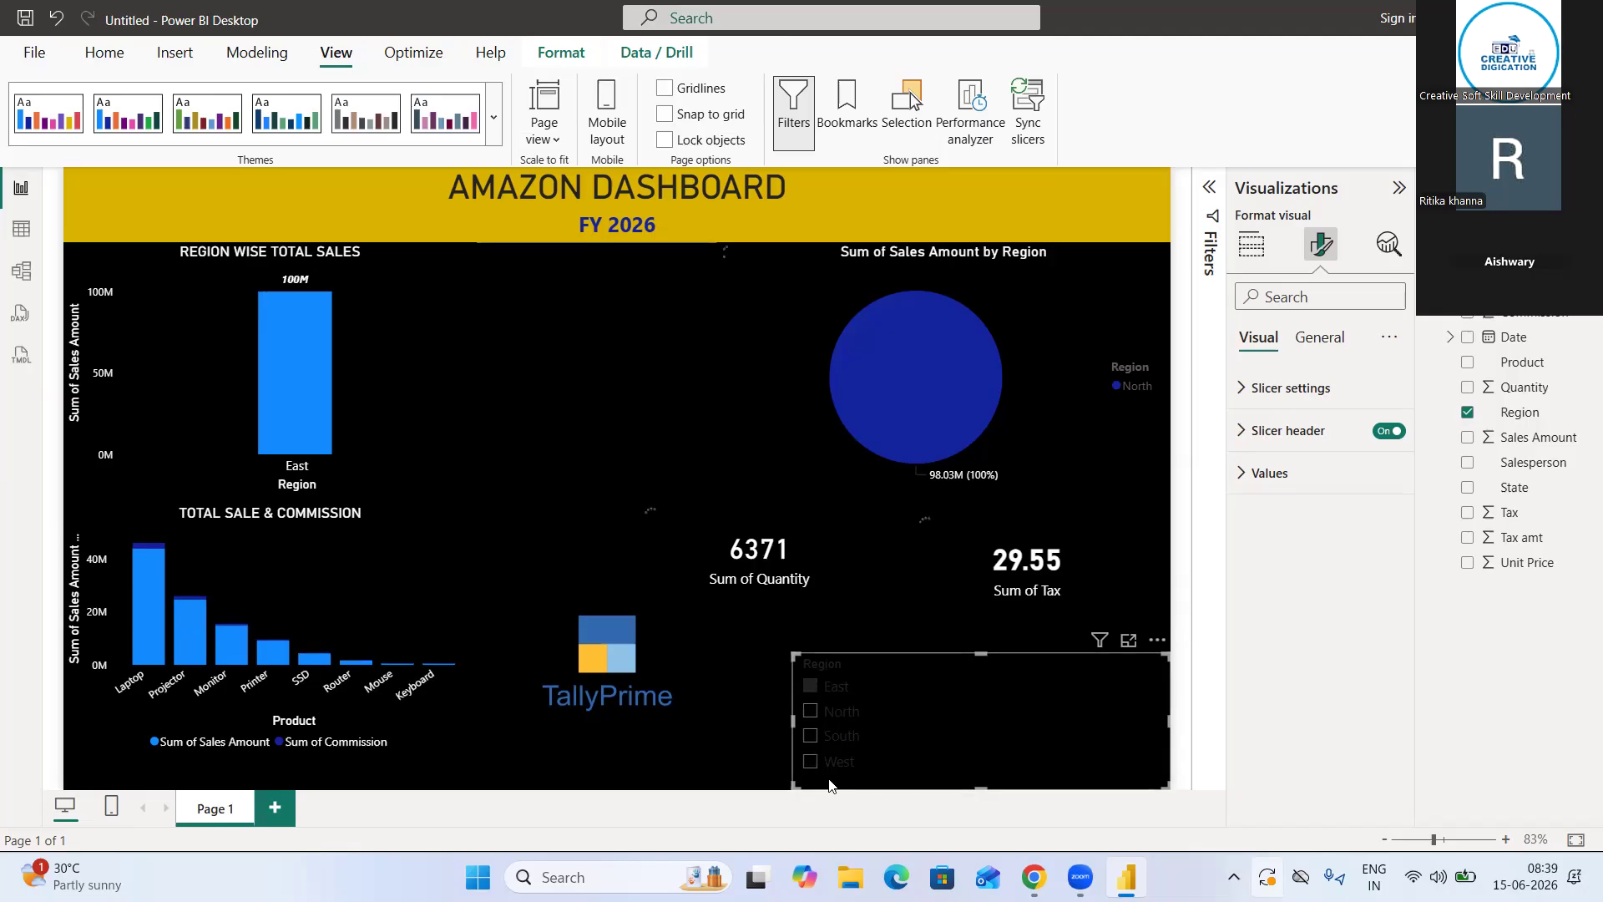
pyautogui.click(809, 761)
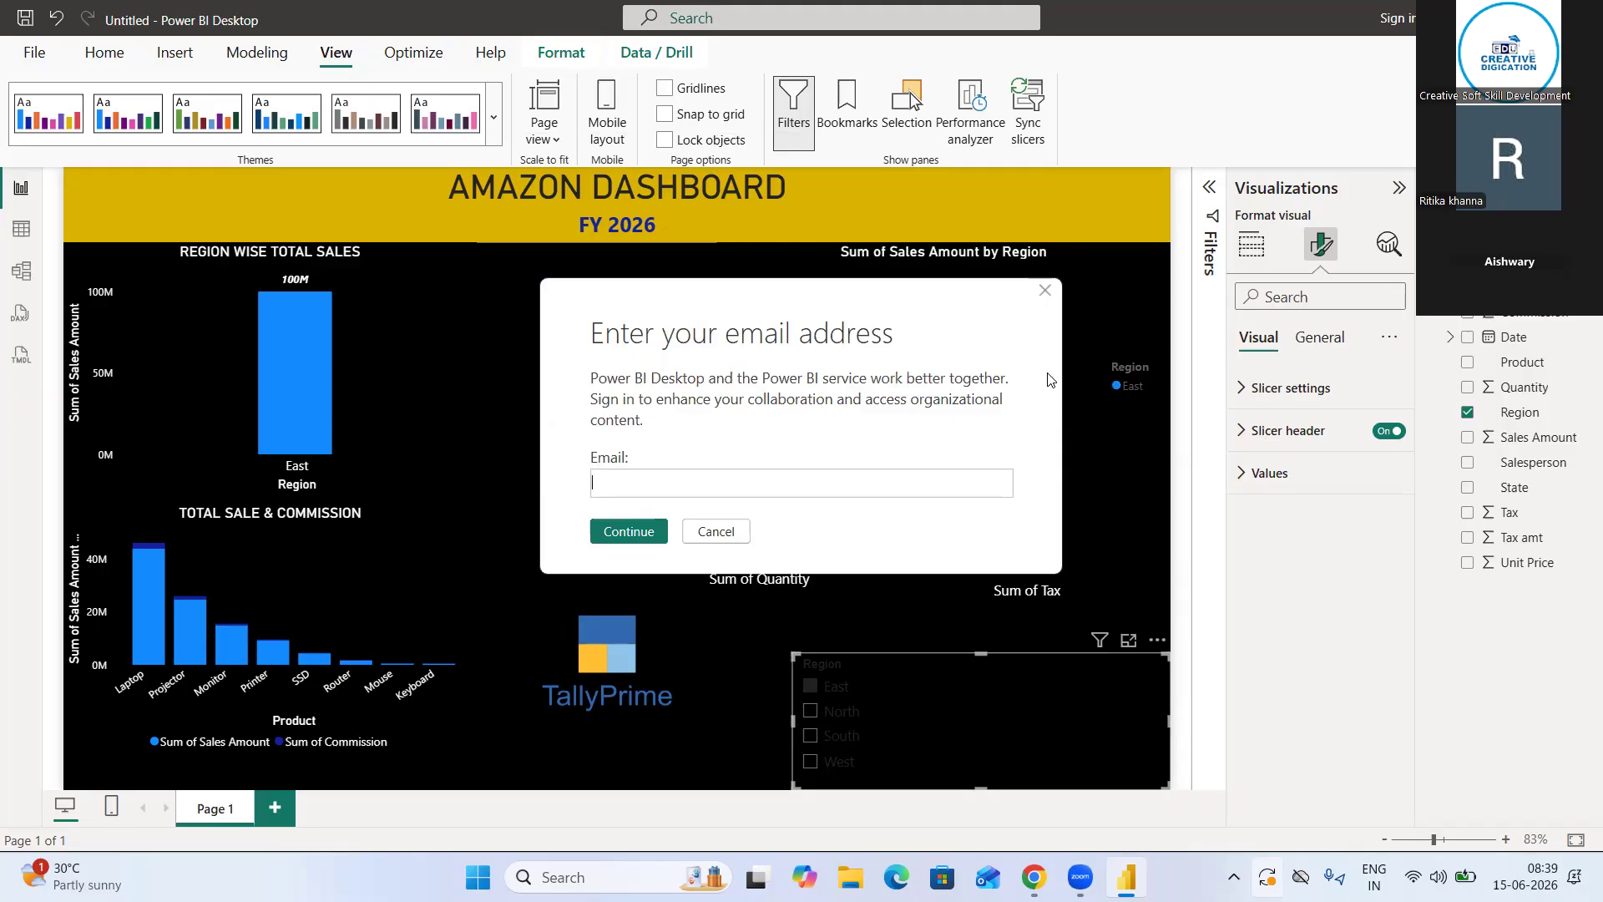
pyautogui.click(1045, 291)
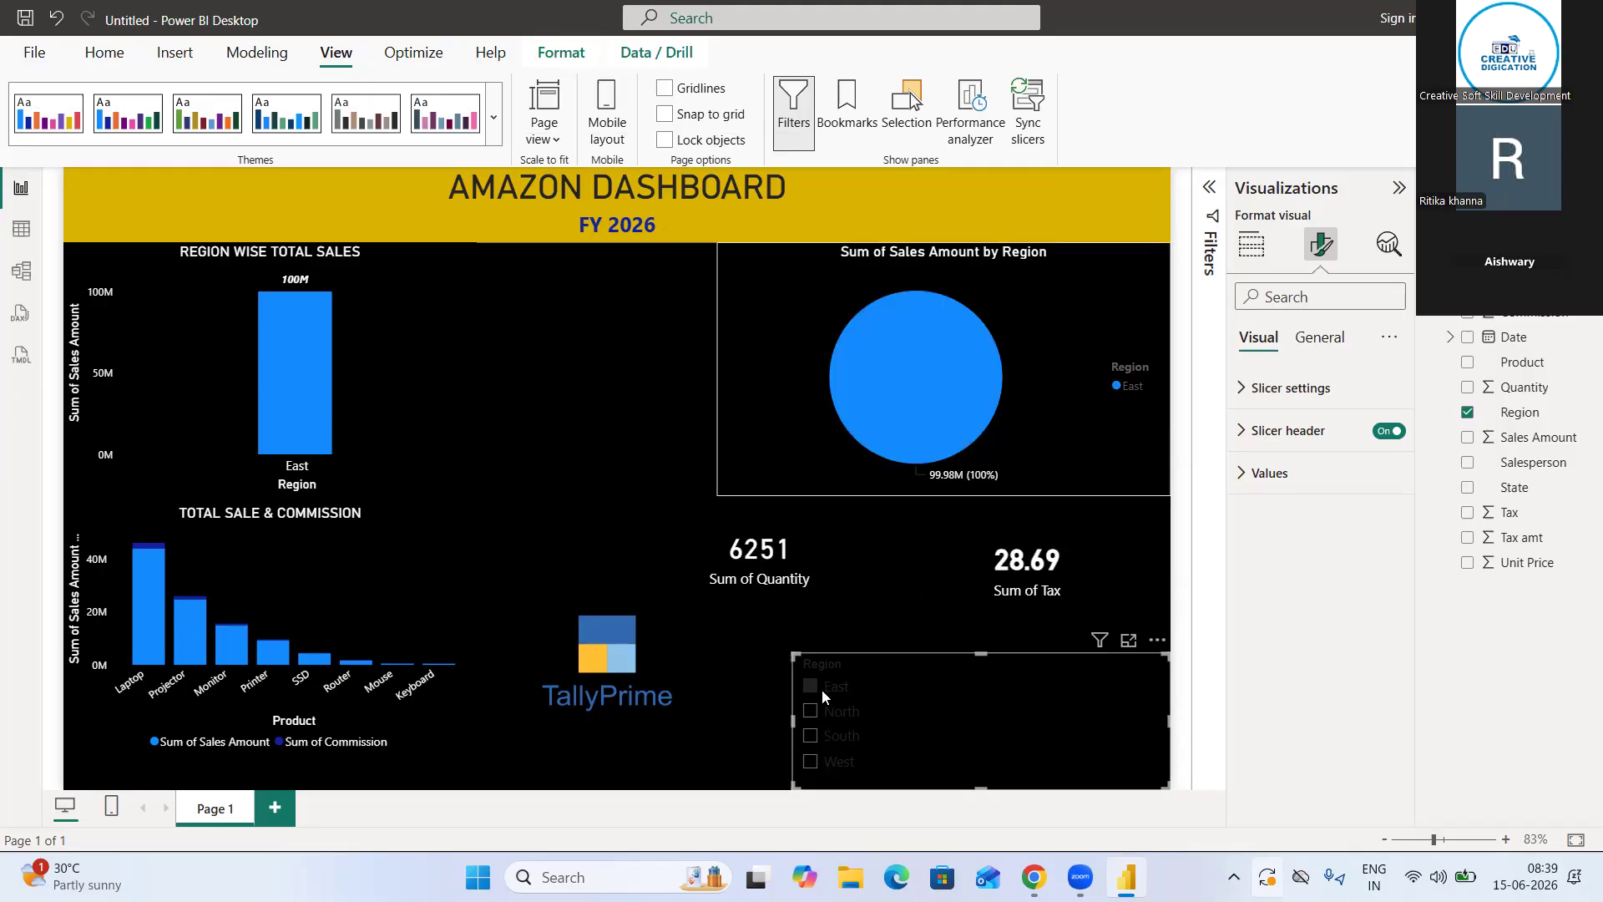
pyautogui.click(814, 710)
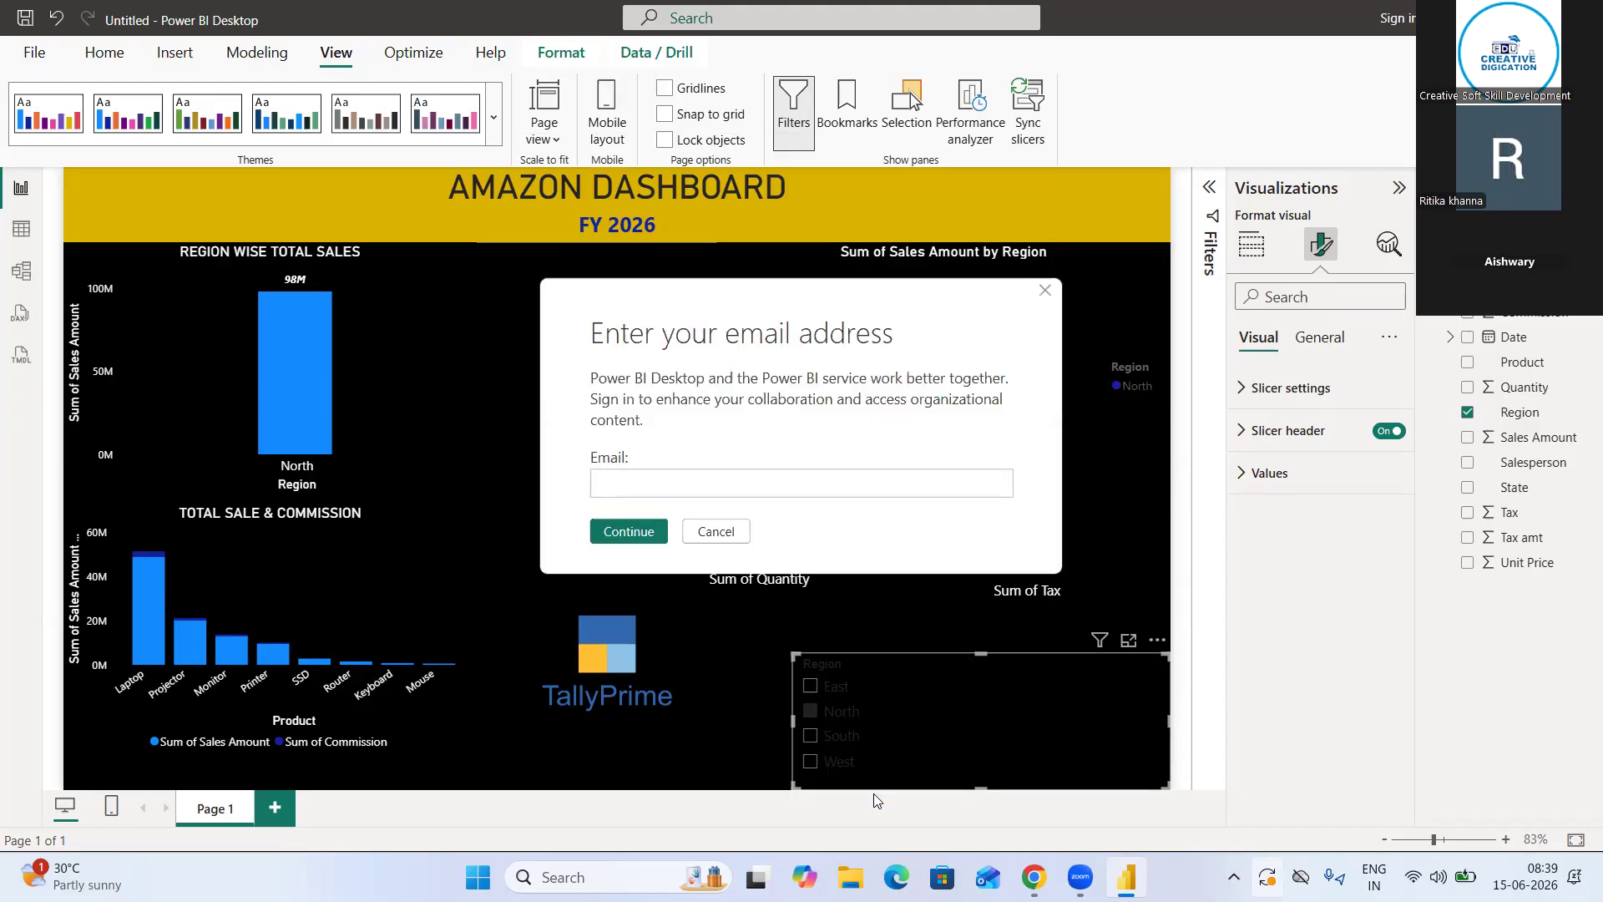
pyautogui.click(1045, 290)
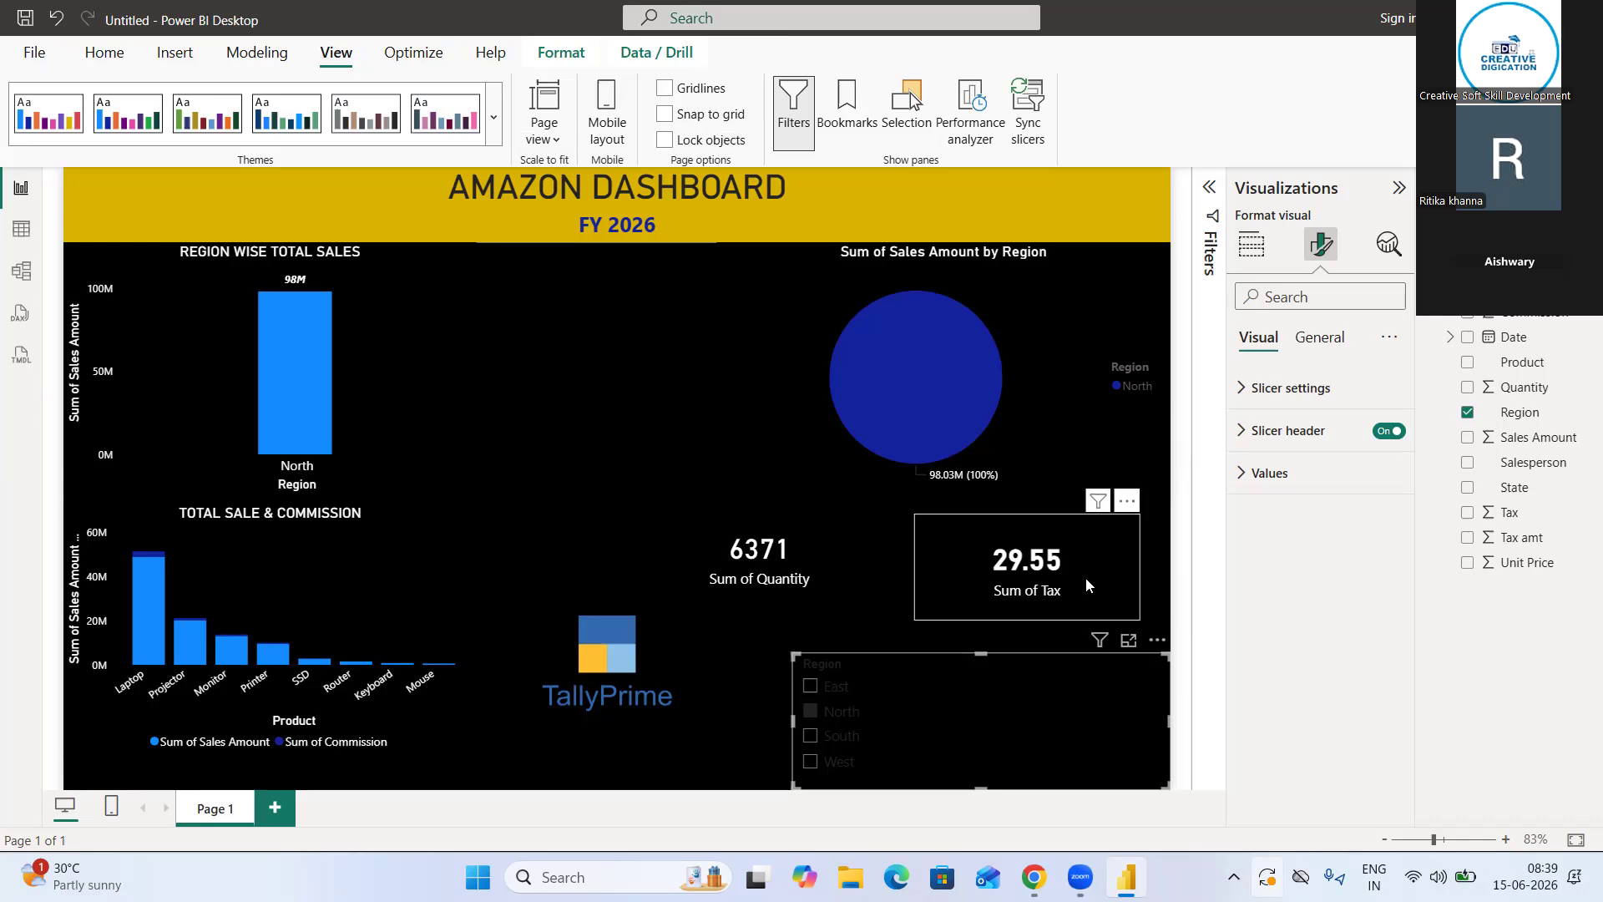
pyautogui.click(811, 687)
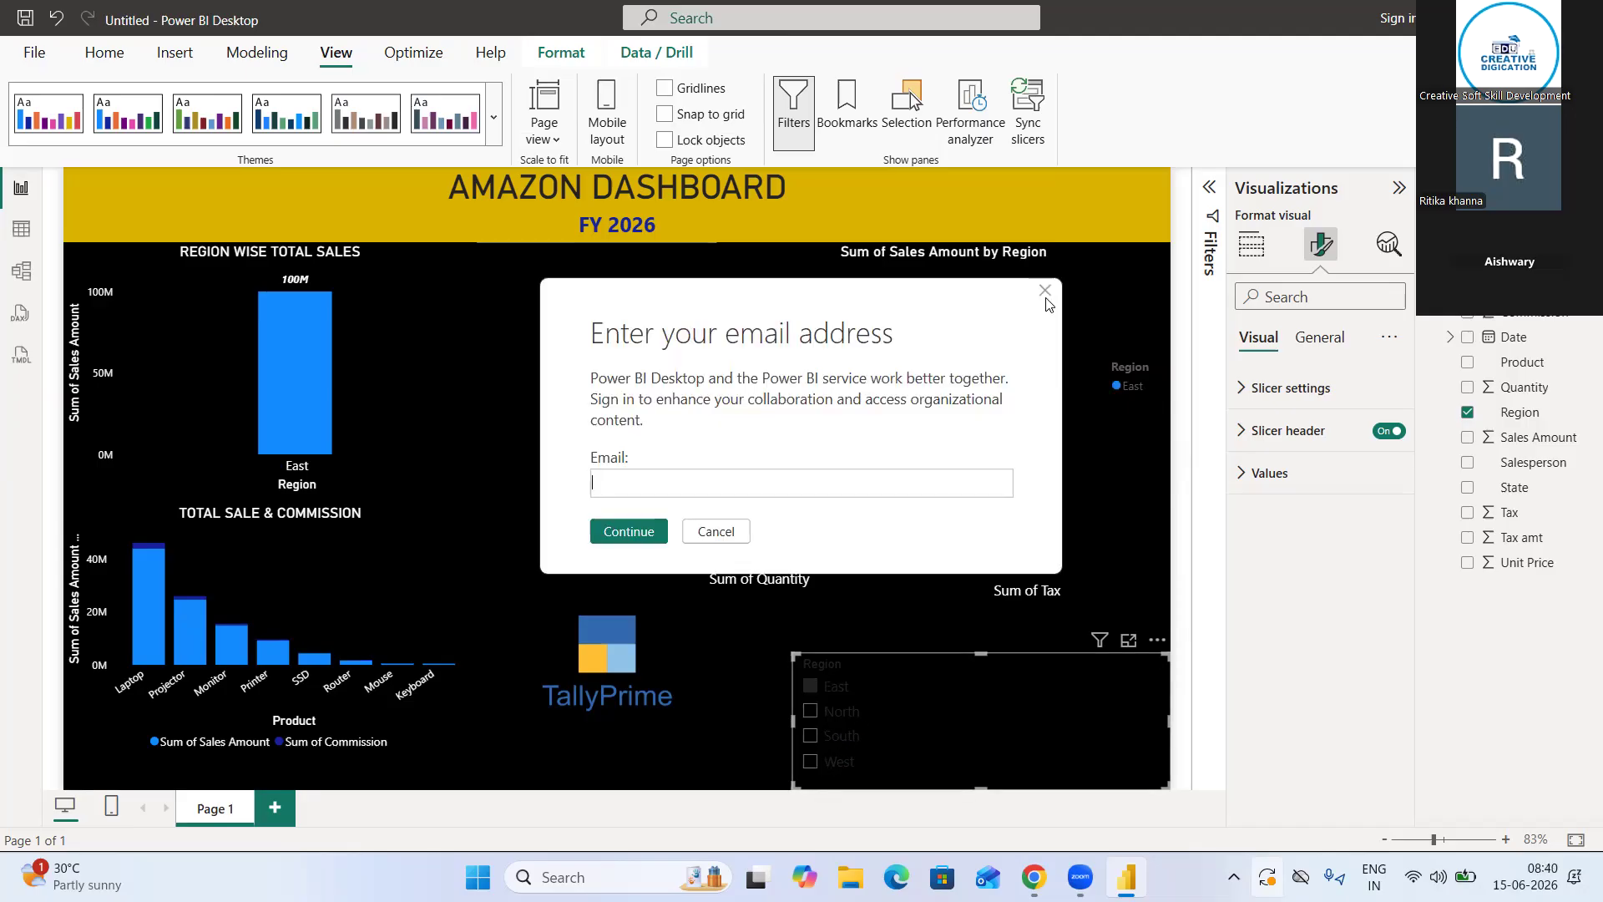
pyautogui.click(1045, 292)
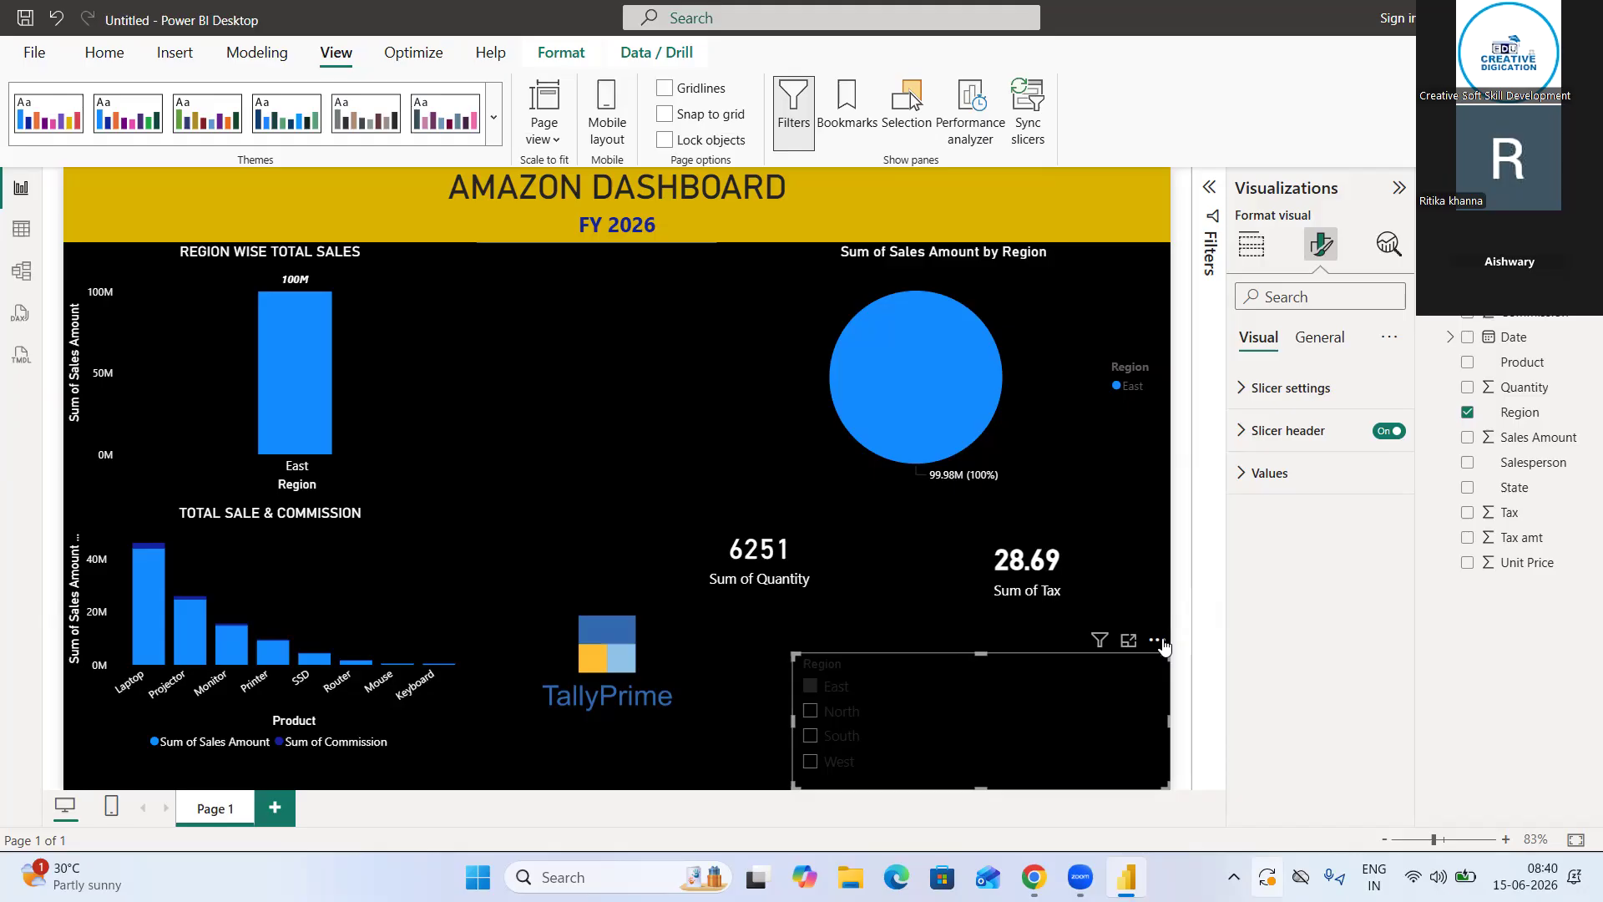
pyautogui.hotkey('ctrl', 'v')
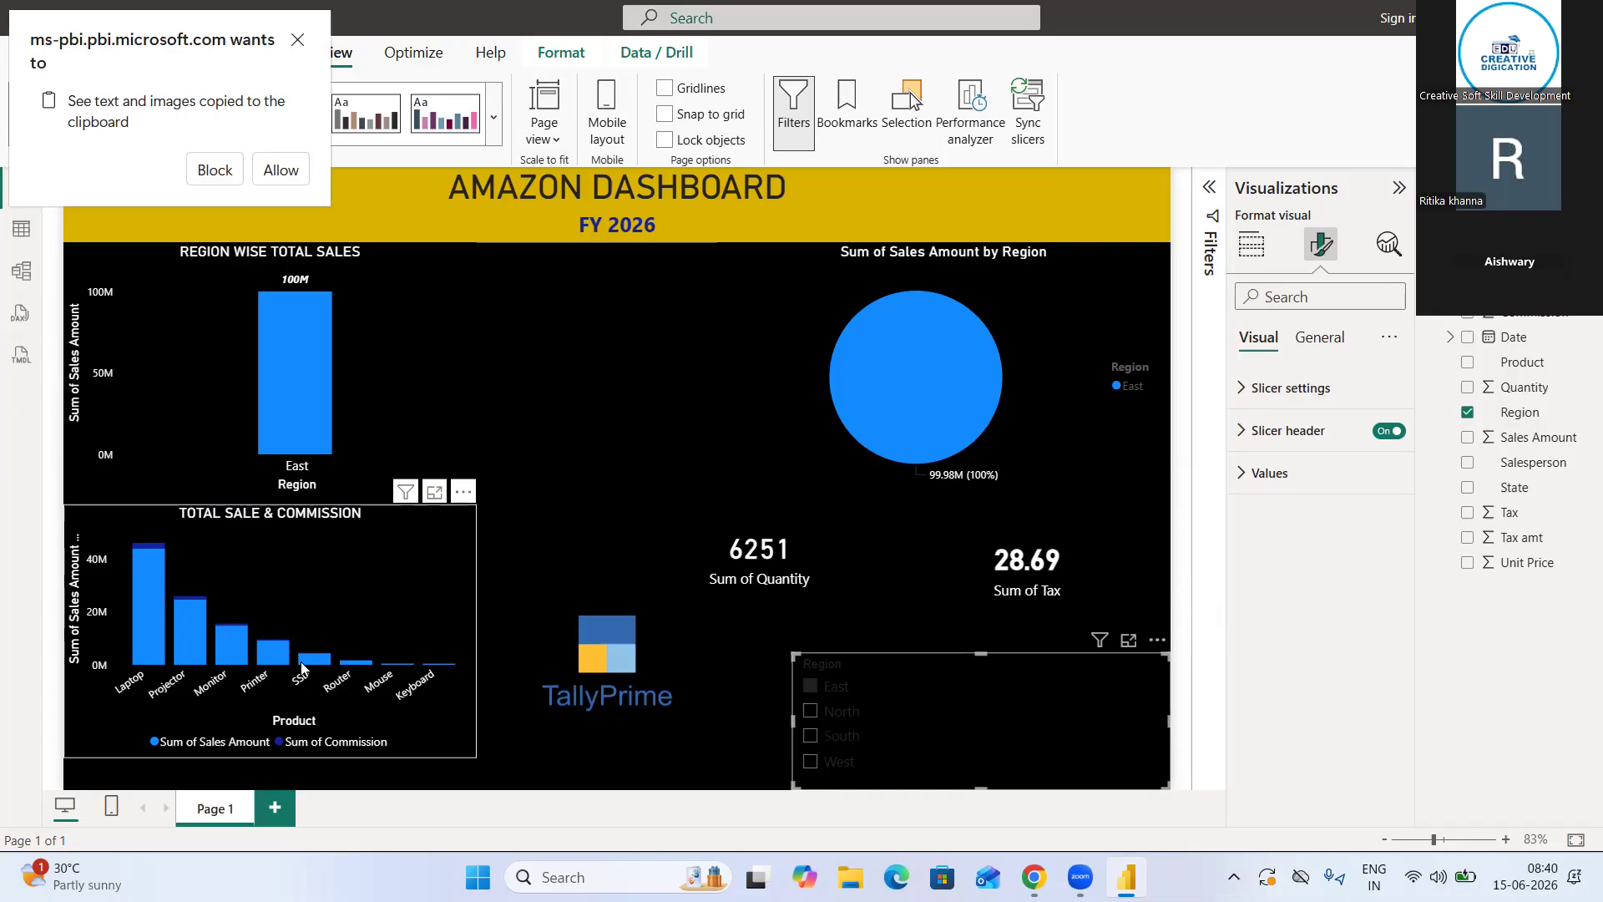
pyautogui.click(550, 501)
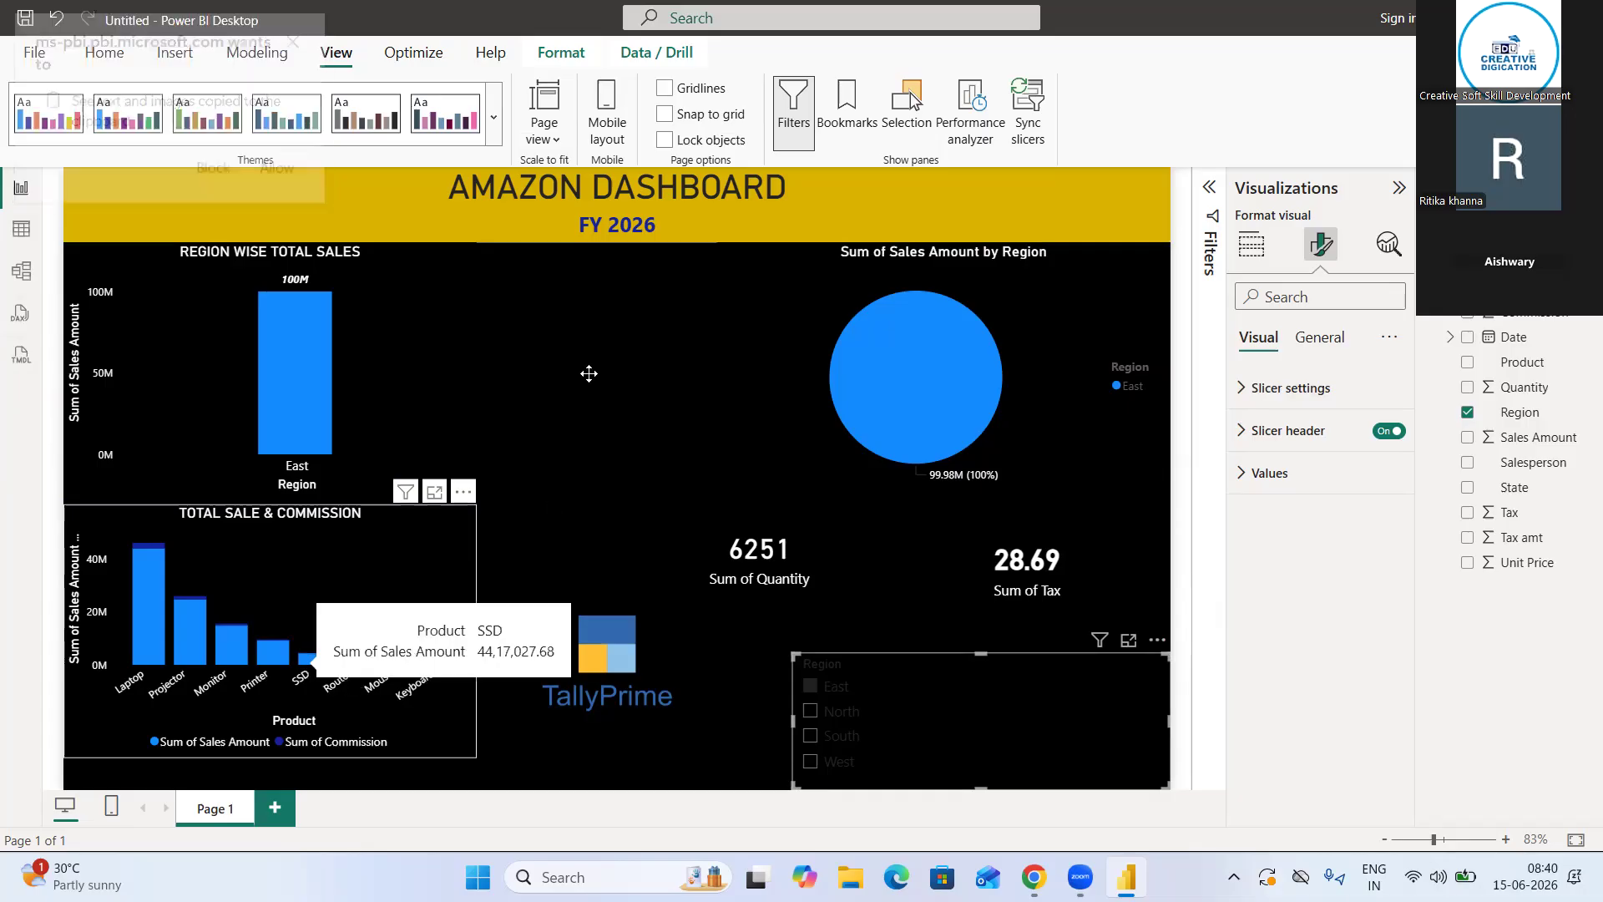
pyautogui.click(1157, 640)
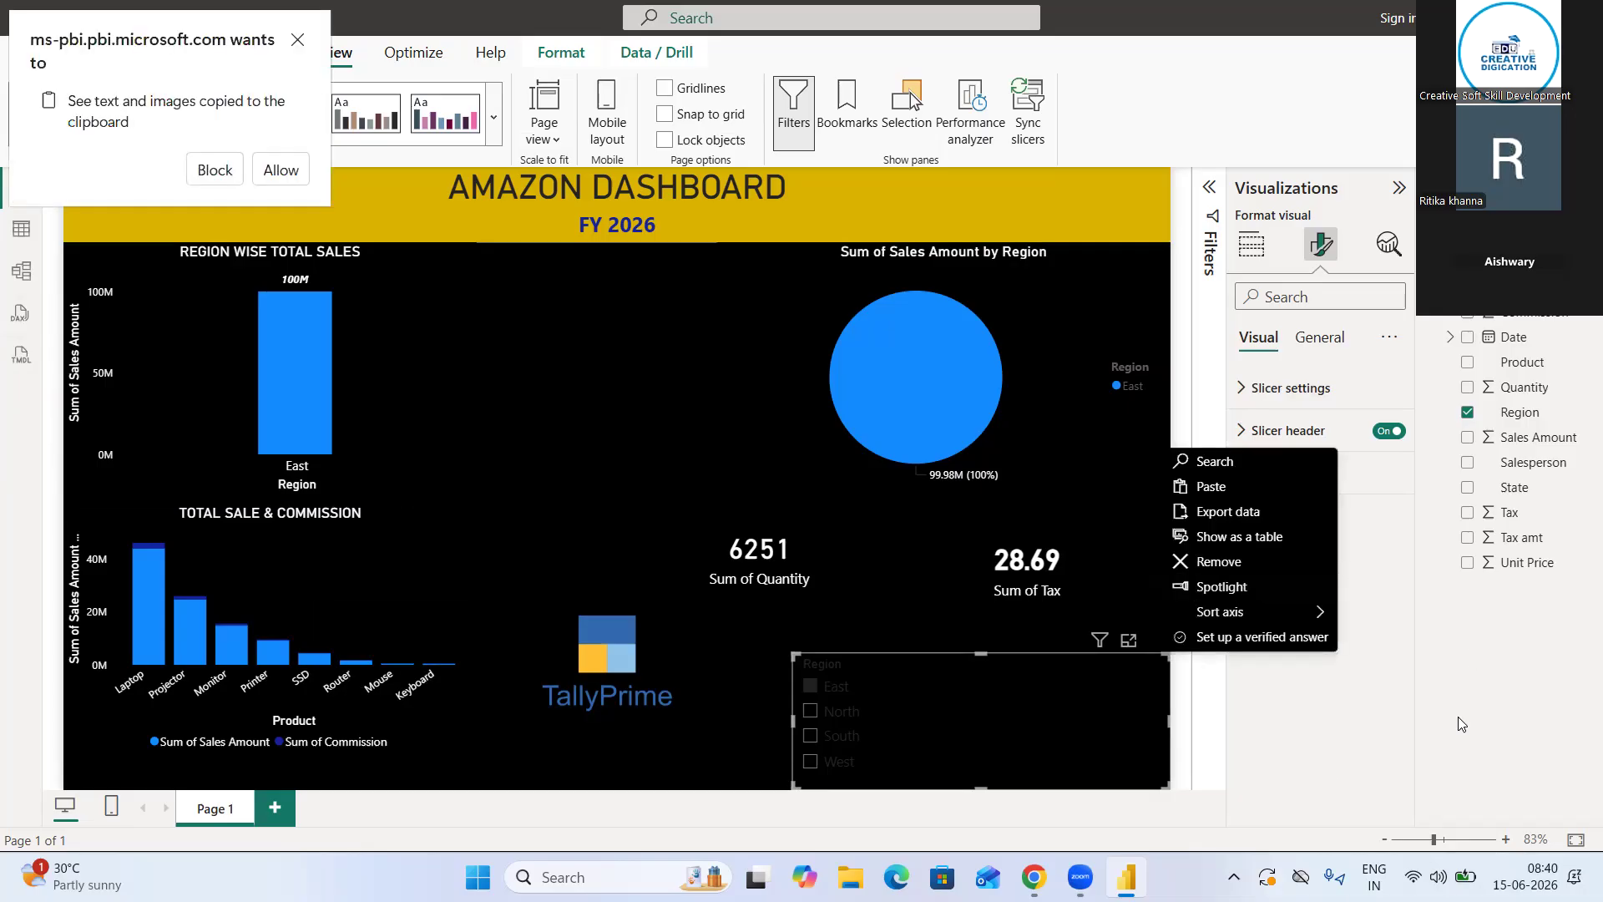
pyautogui.click(1361, 712)
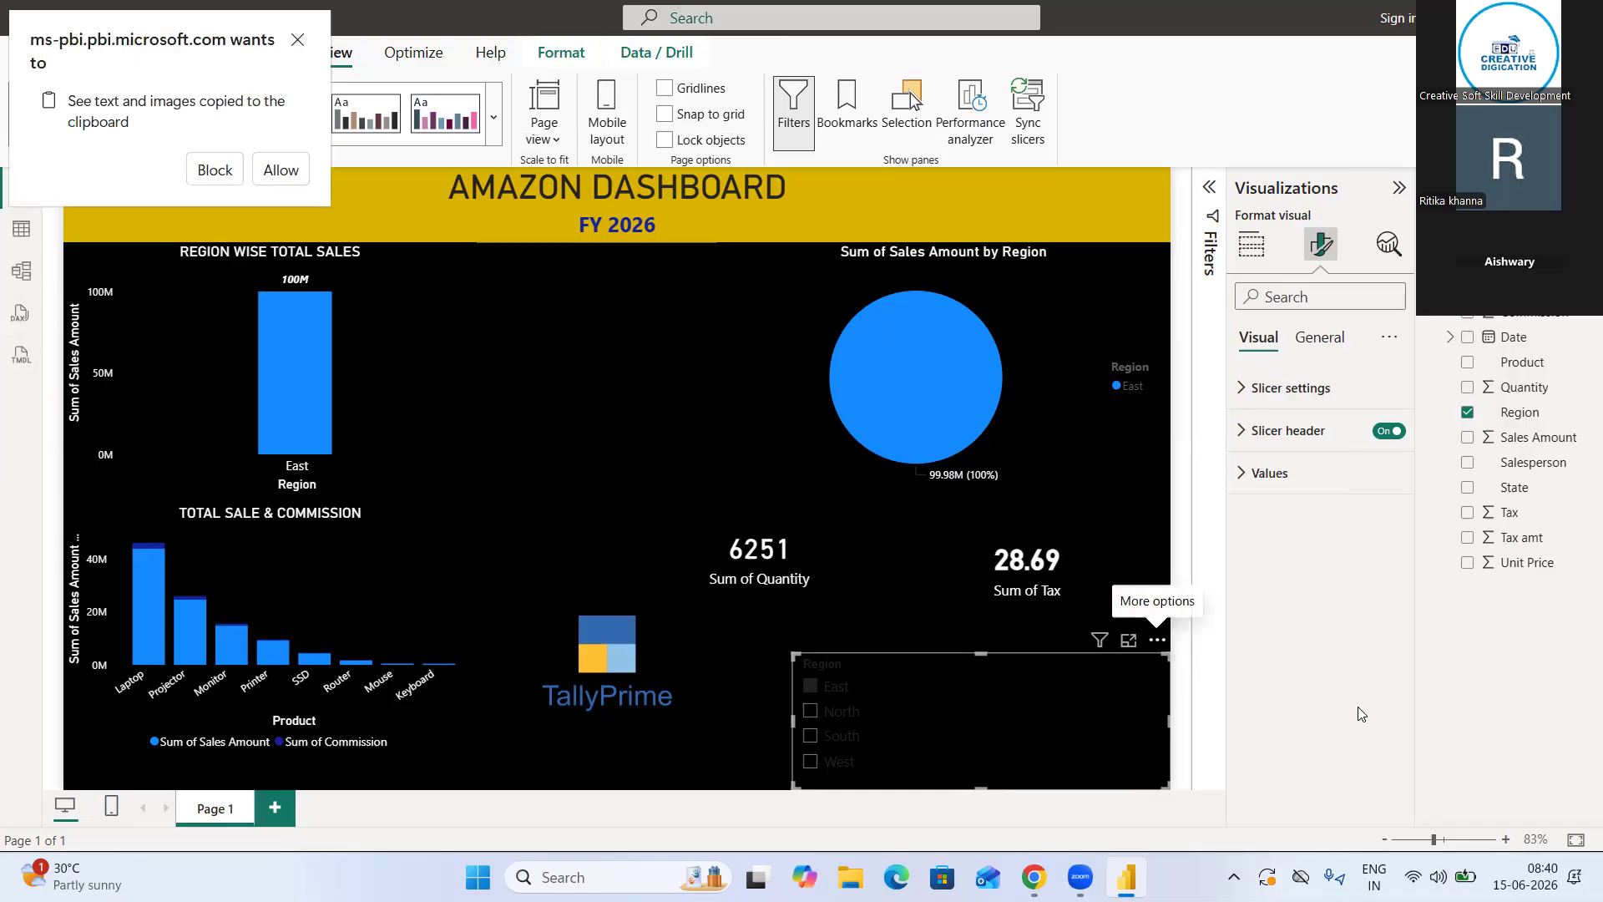